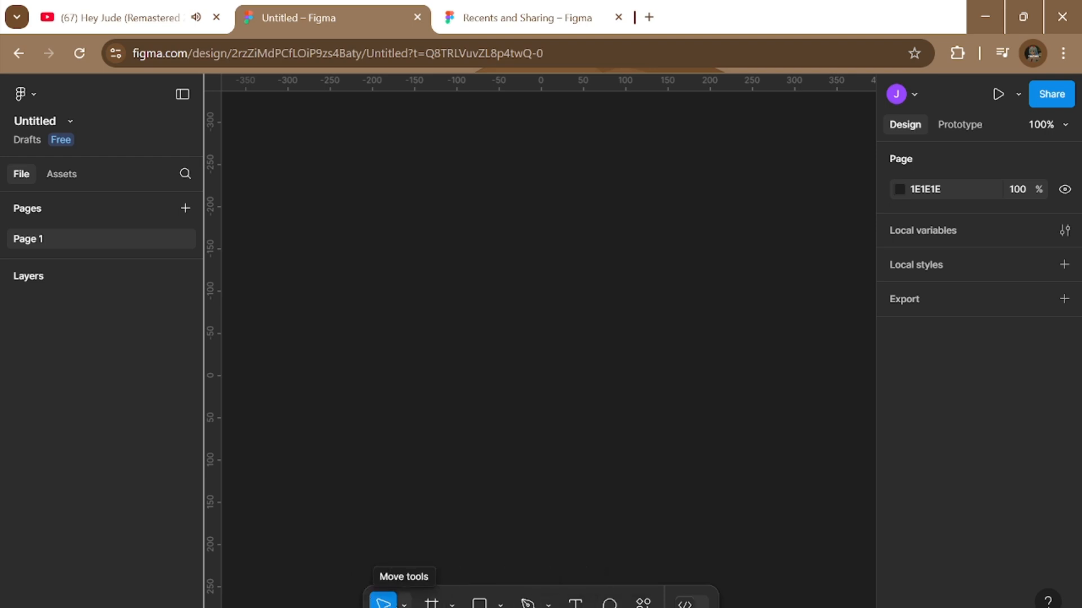
# Pan around the empty canvas with the Hand tool.
pyautogui.click(404, 603)
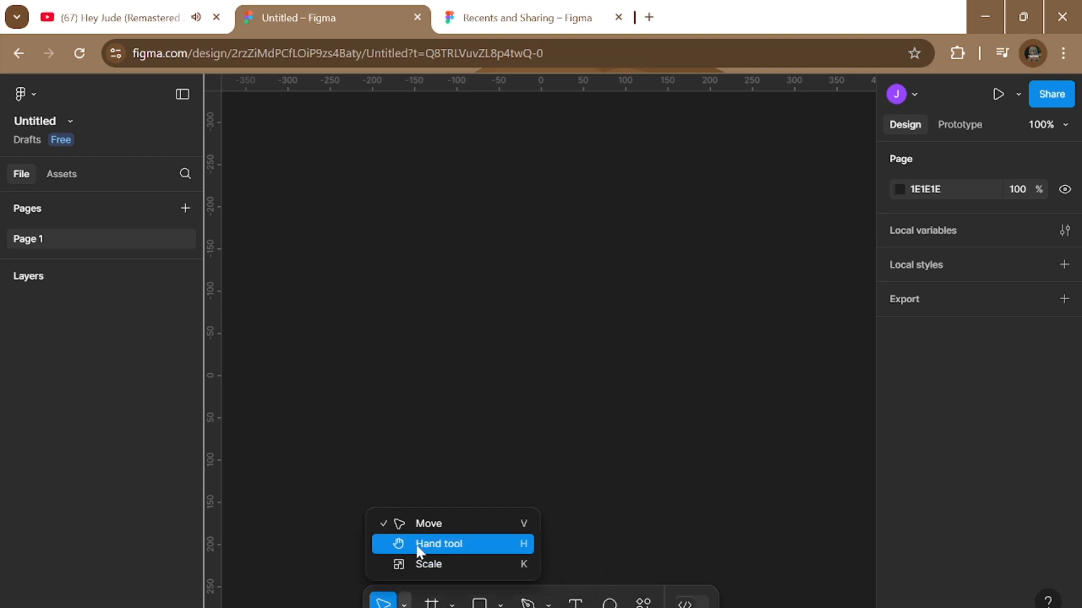
pyautogui.click(449, 454)
pyautogui.scroll(-1, 550, 435)
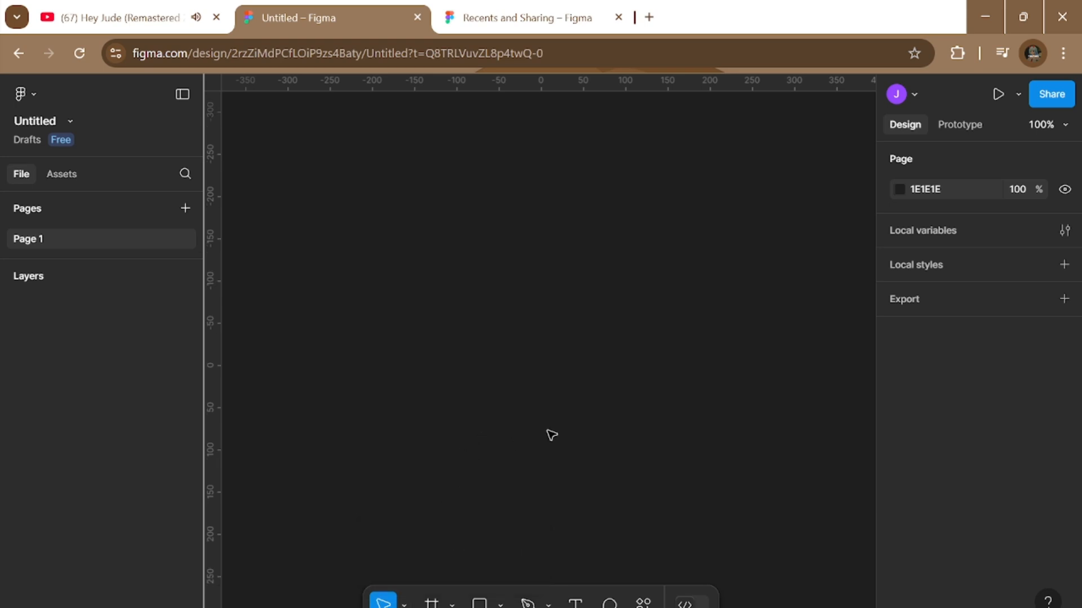
pyautogui.moveTo(551, 431); pyautogui.dragTo(440, 470)
pyautogui.scroll(4, 531, 388)
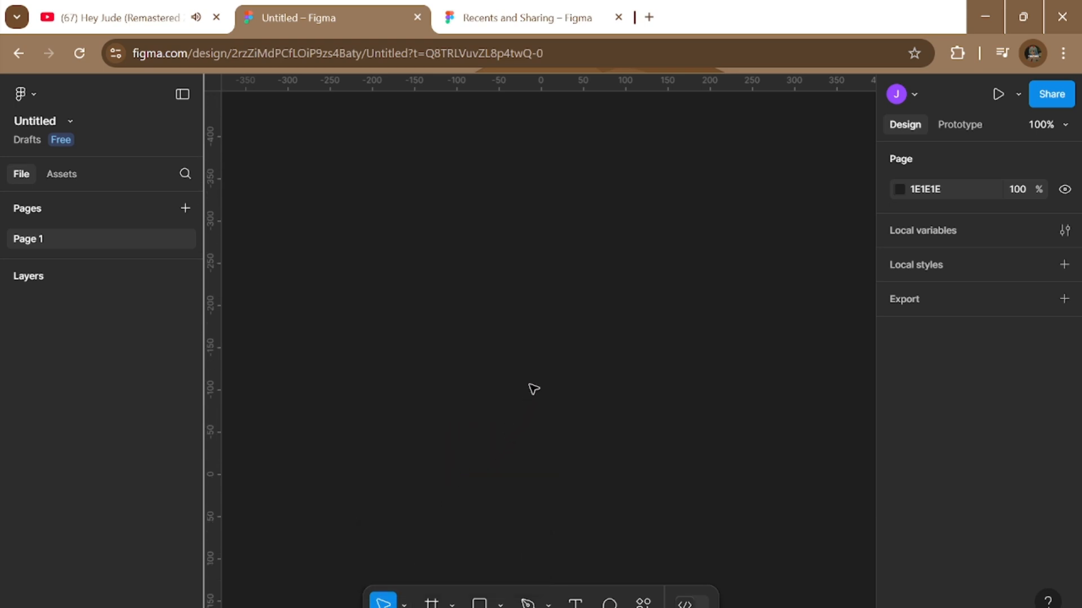
pyautogui.click(404, 604)
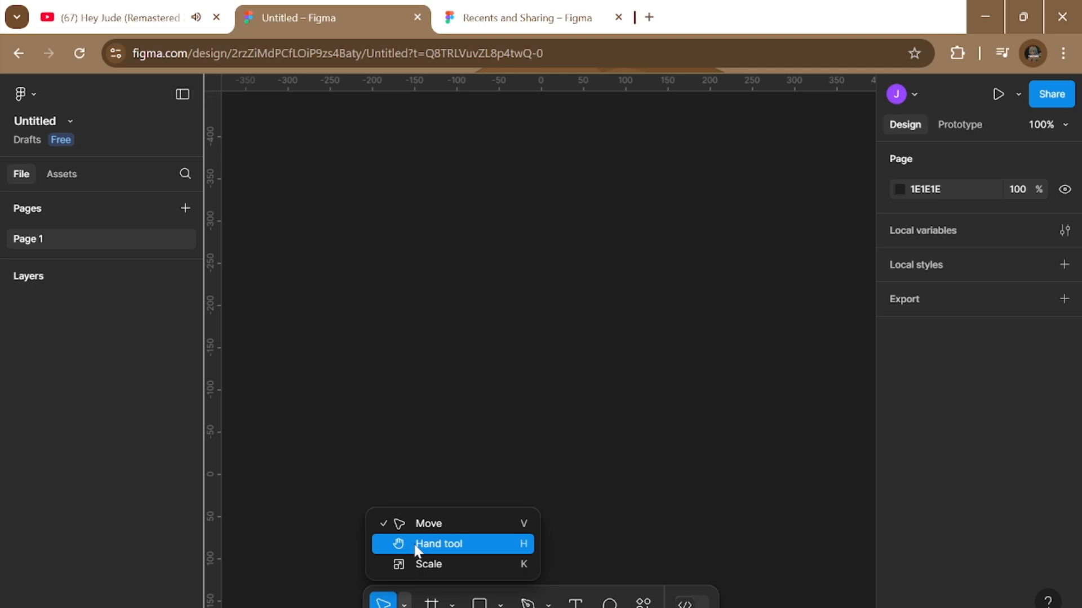
pyautogui.click(410, 544)
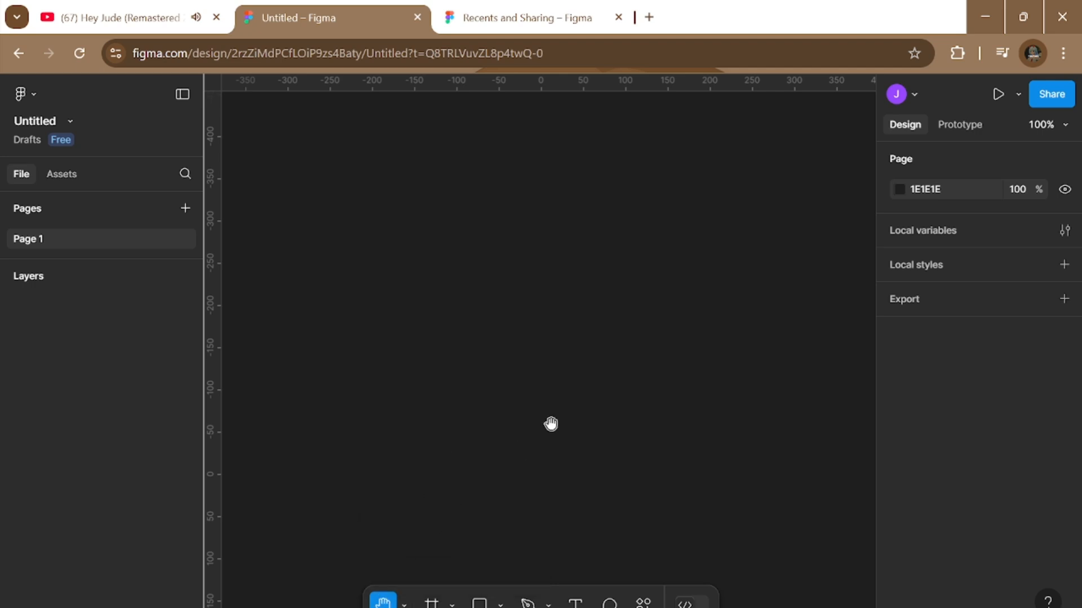
pyautogui.moveTo(550, 422); pyautogui.dragTo(597, 440)
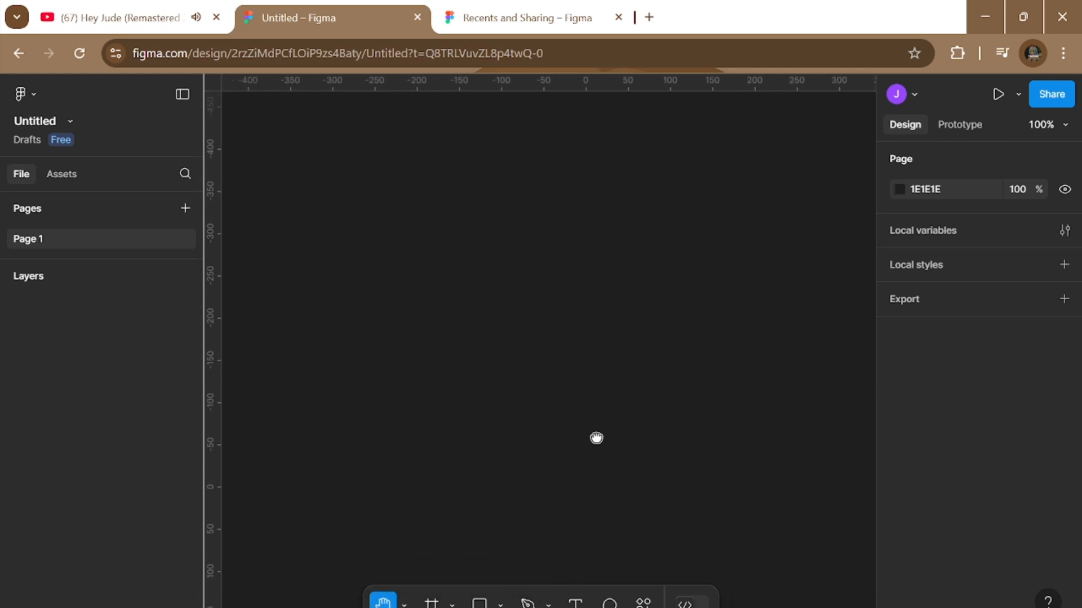
pyautogui.moveTo(676, 407); pyautogui.dragTo(512, 420)
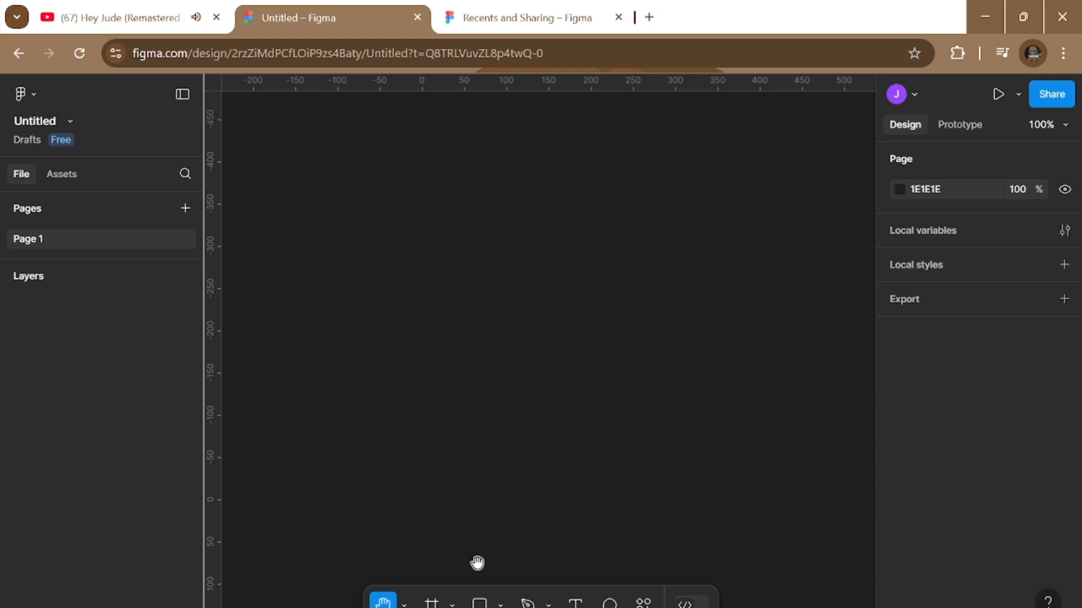
# Draw a section about 164 by 165 on the canvas and delete it.
pyautogui.click(431, 603)
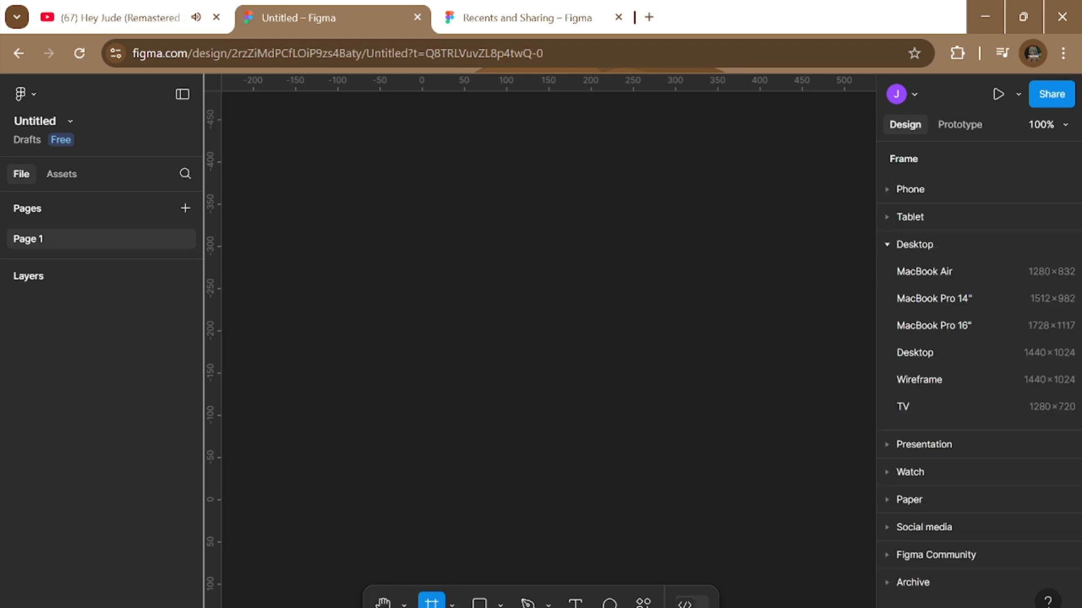
pyautogui.click(451, 604)
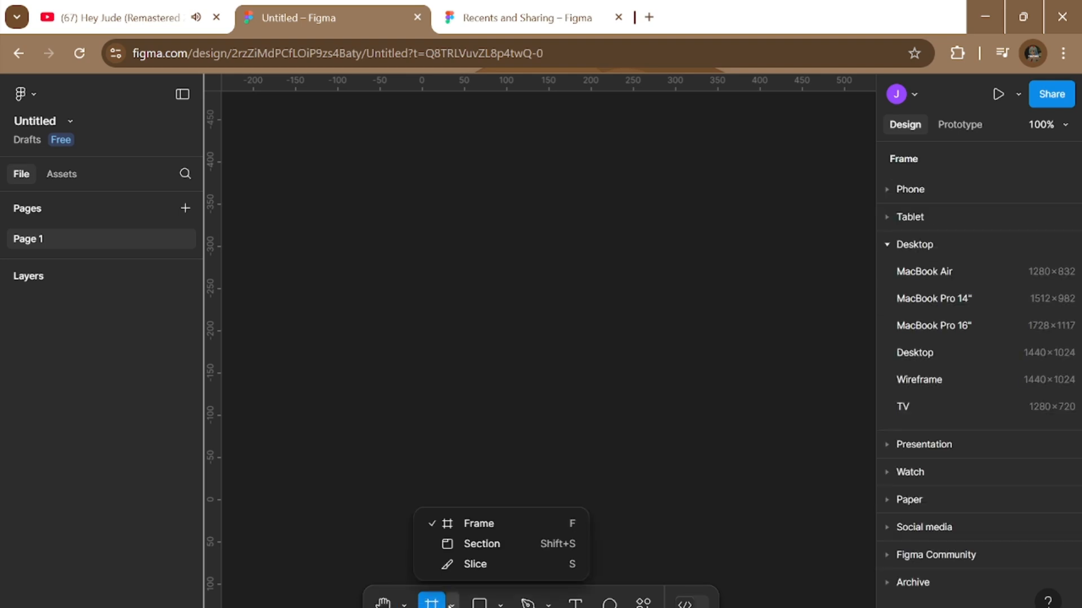
pyautogui.click(476, 544)
pyautogui.moveTo(386, 272); pyautogui.dragTo(524, 412)
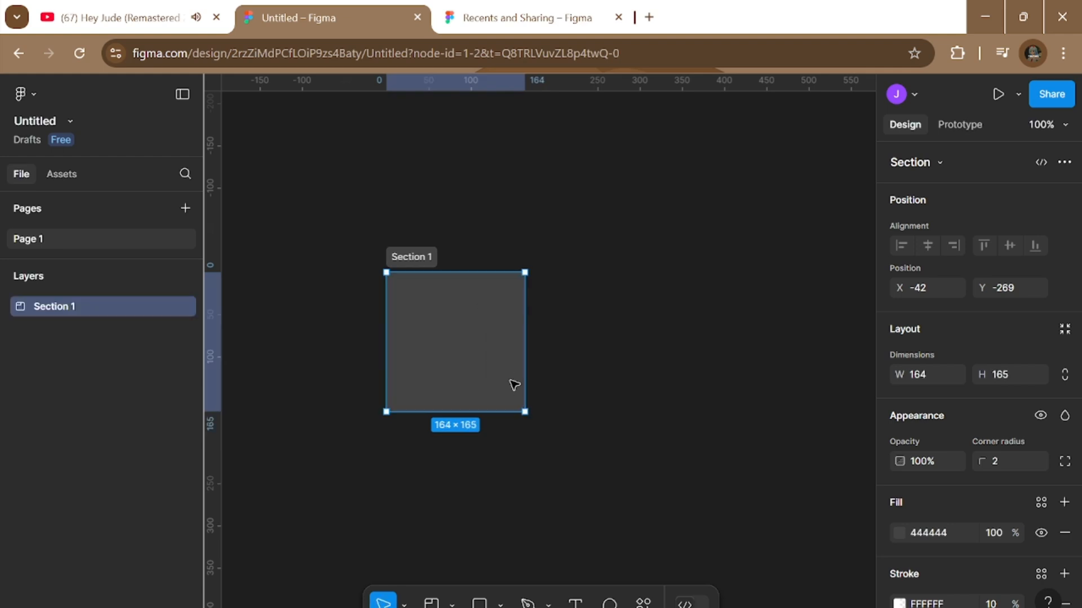
pyautogui.press('Delete')
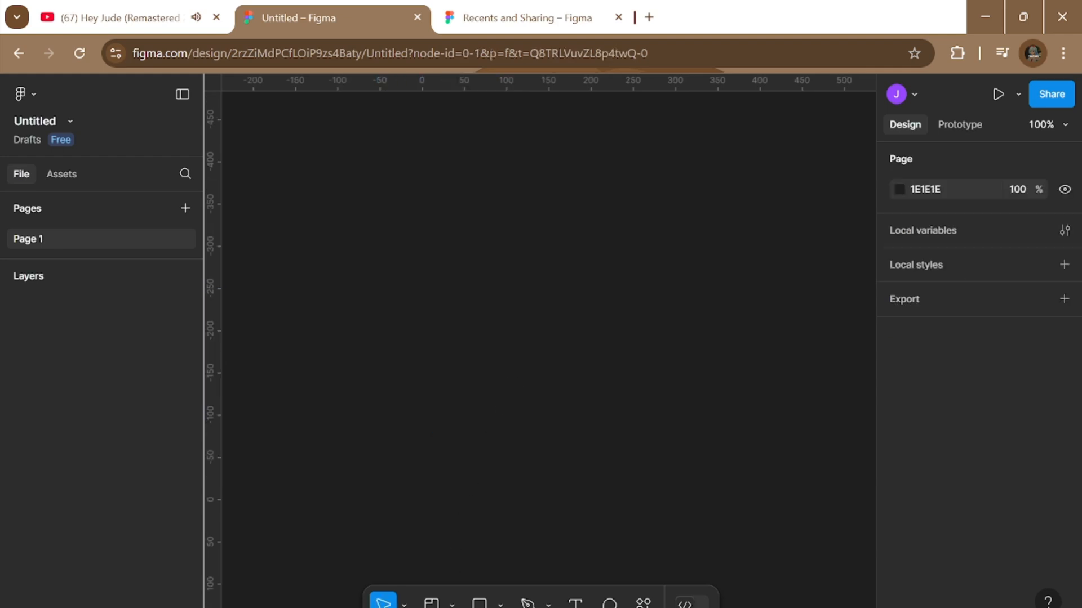
# Draw a slice about 202 by 308 on the canvas and delete it.
pyautogui.click(452, 602)
pyautogui.click(496, 563)
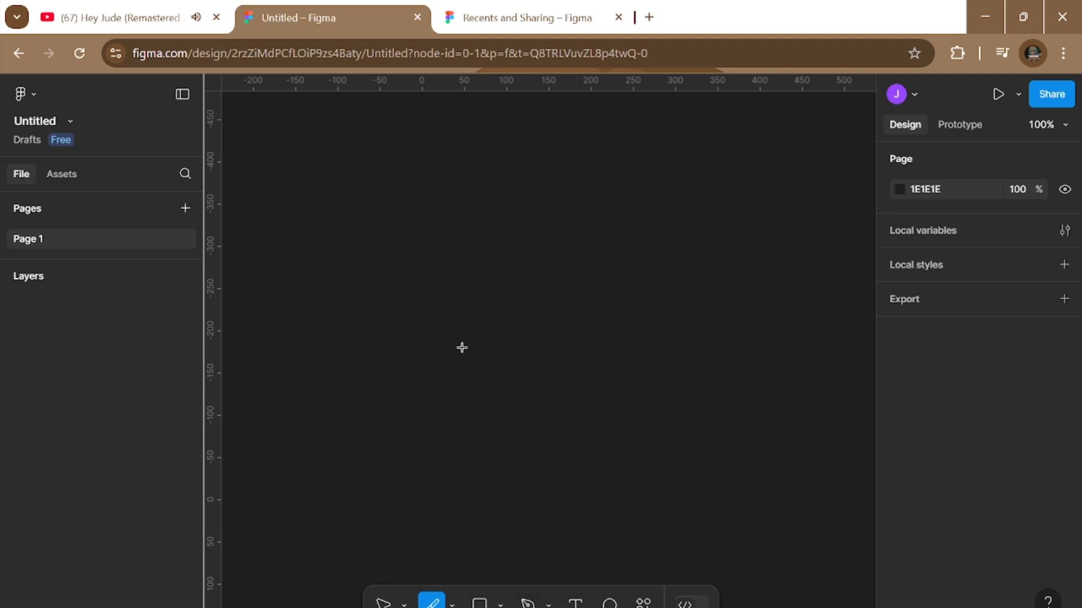
pyautogui.moveTo(444, 301); pyautogui.dragTo(614, 561)
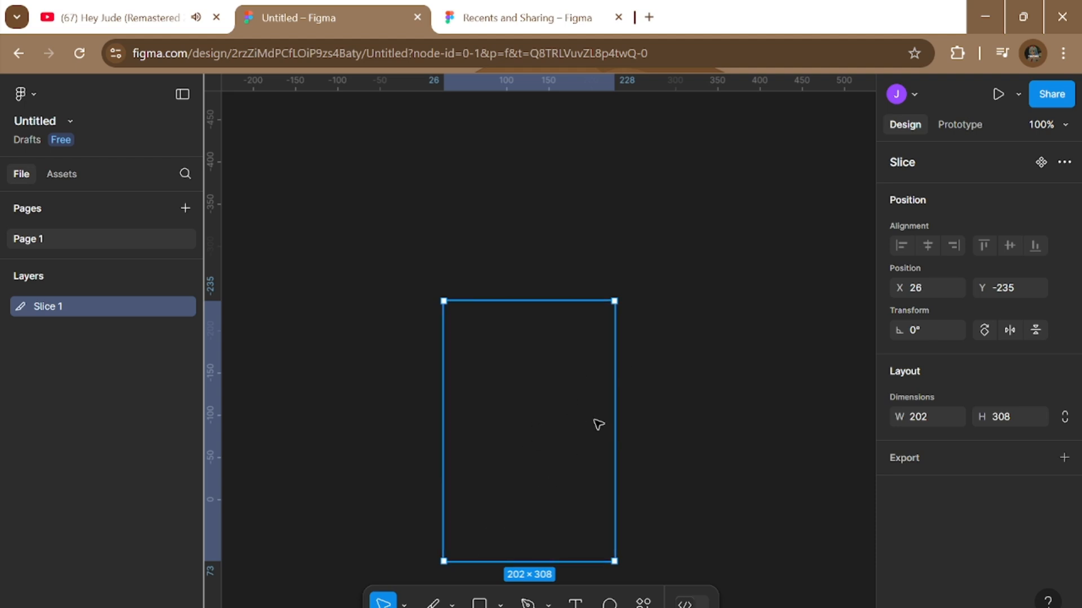
pyautogui.press('Delete')
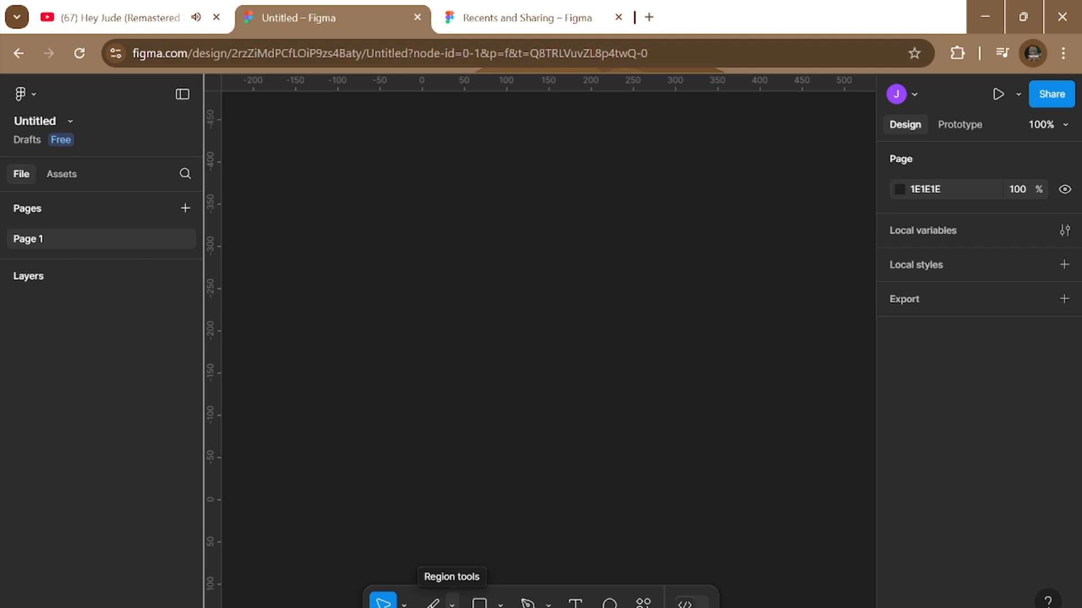
# Add a frame from the Desktop preset of 1440 × 1024 and move it to about X -673, Y -653.
pyautogui.click(432, 603)
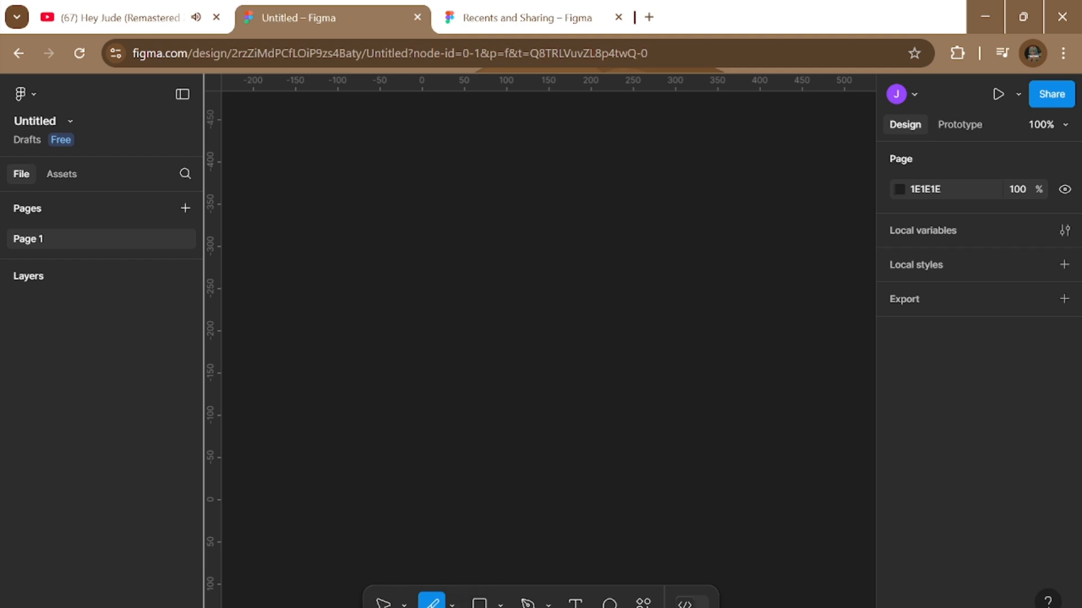
pyautogui.click(452, 603)
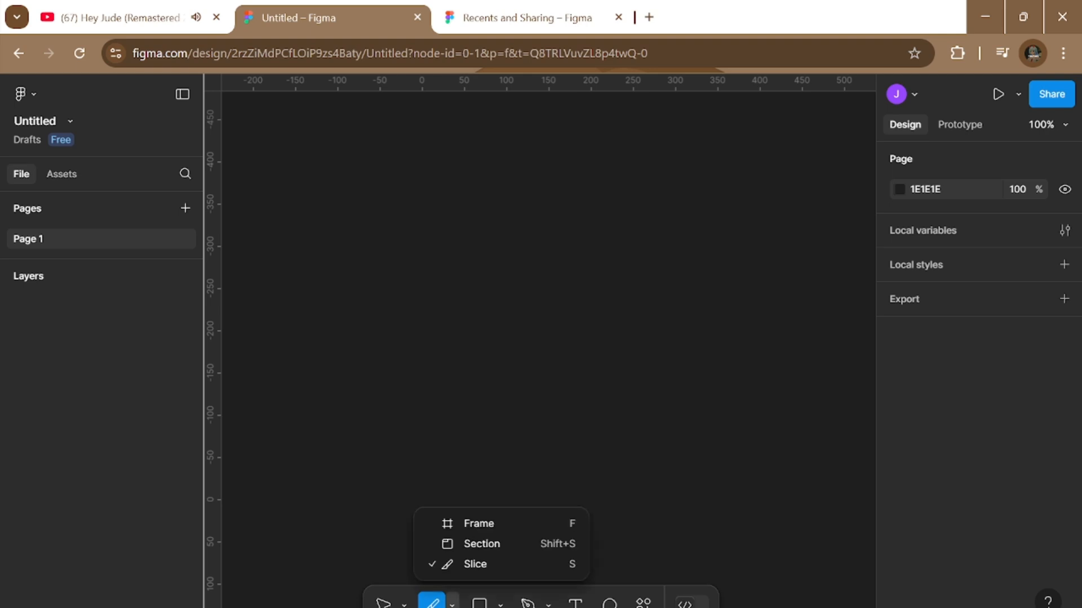
pyautogui.click(454, 526)
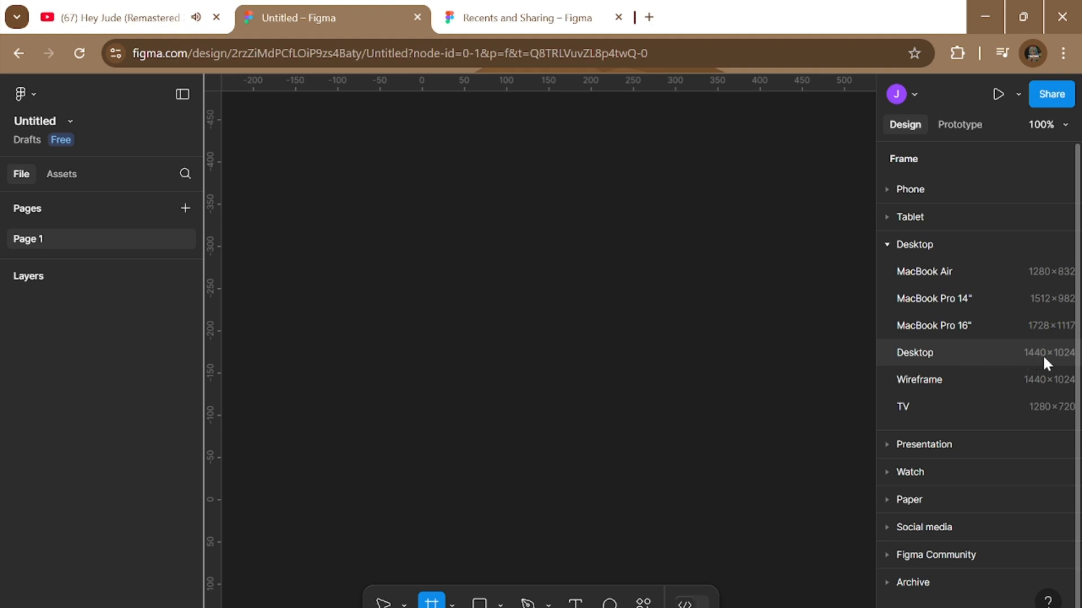
pyautogui.click(913, 352)
pyautogui.scroll(-3, 703, 342)
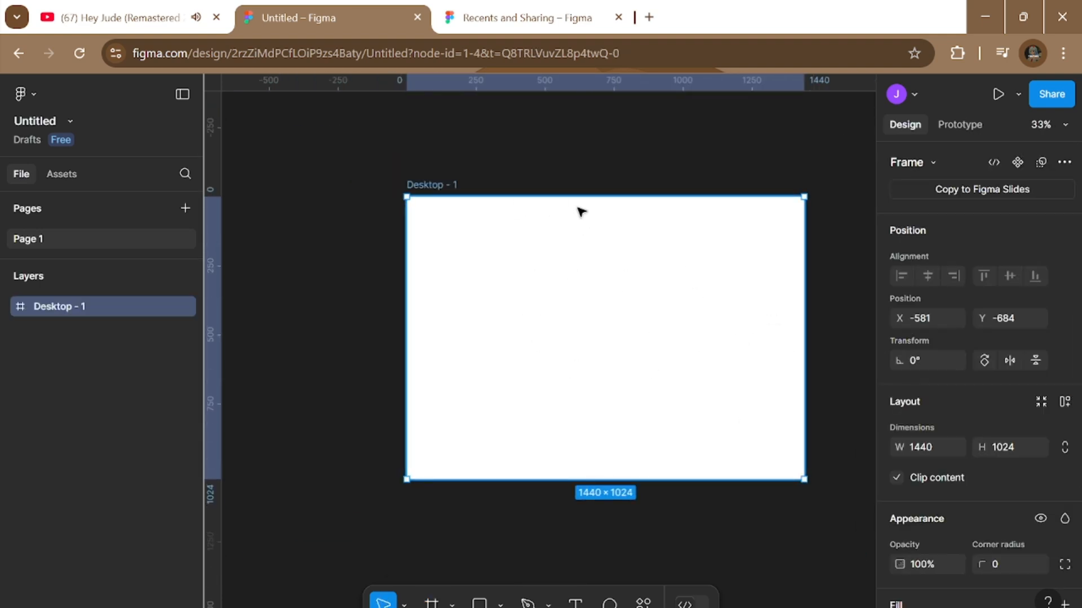
pyautogui.moveTo(580, 246); pyautogui.dragTo(556, 257)
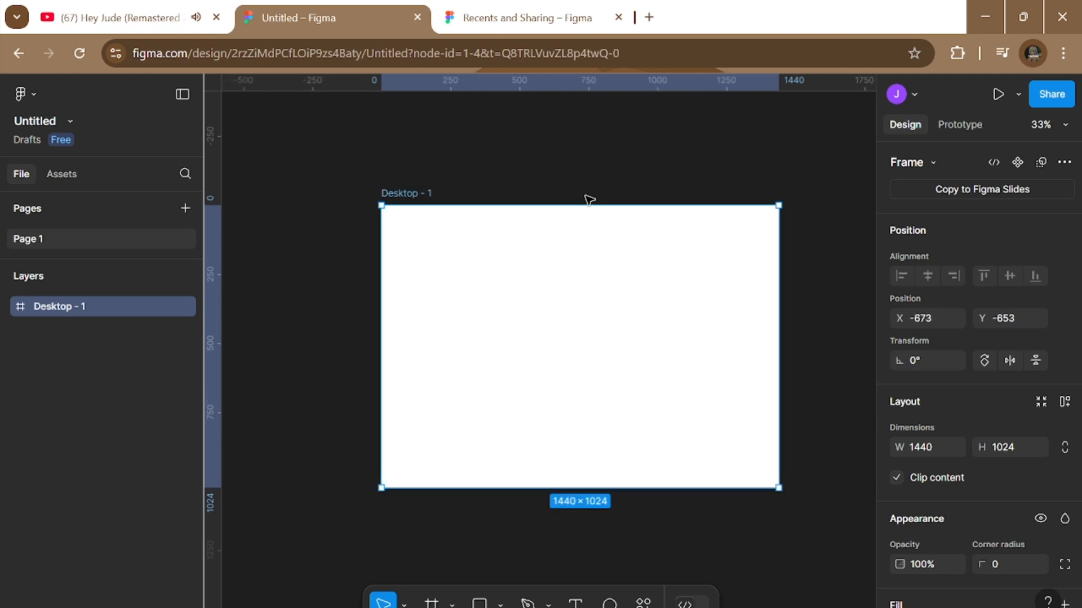
pyautogui.click(599, 169)
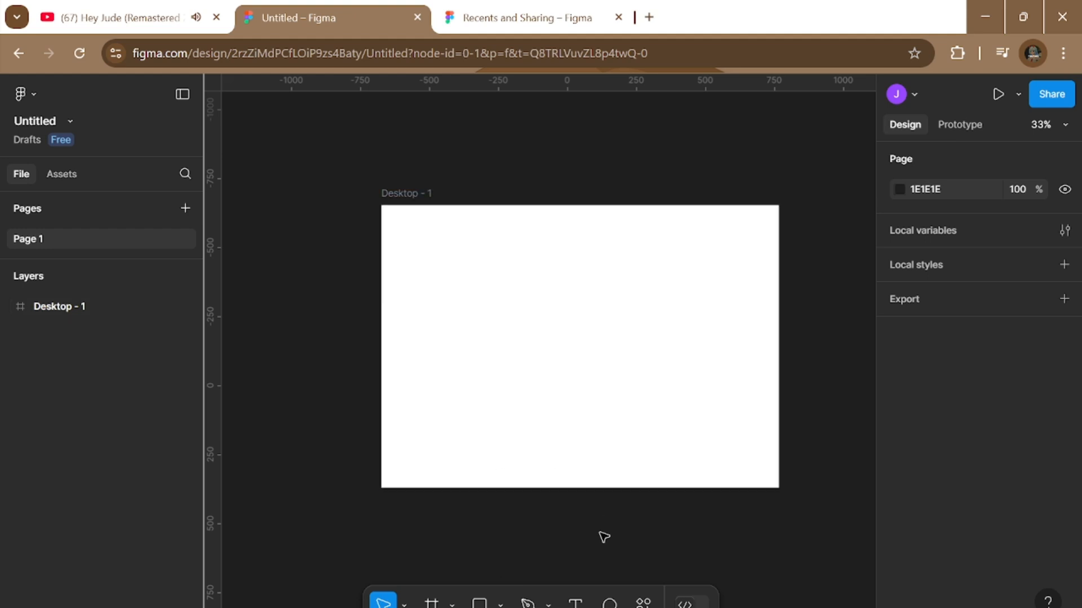
# Add the text "DECADE" in the upper-left area of the desktop frame, at about X 174, Y 261.
pyautogui.click(583, 605)
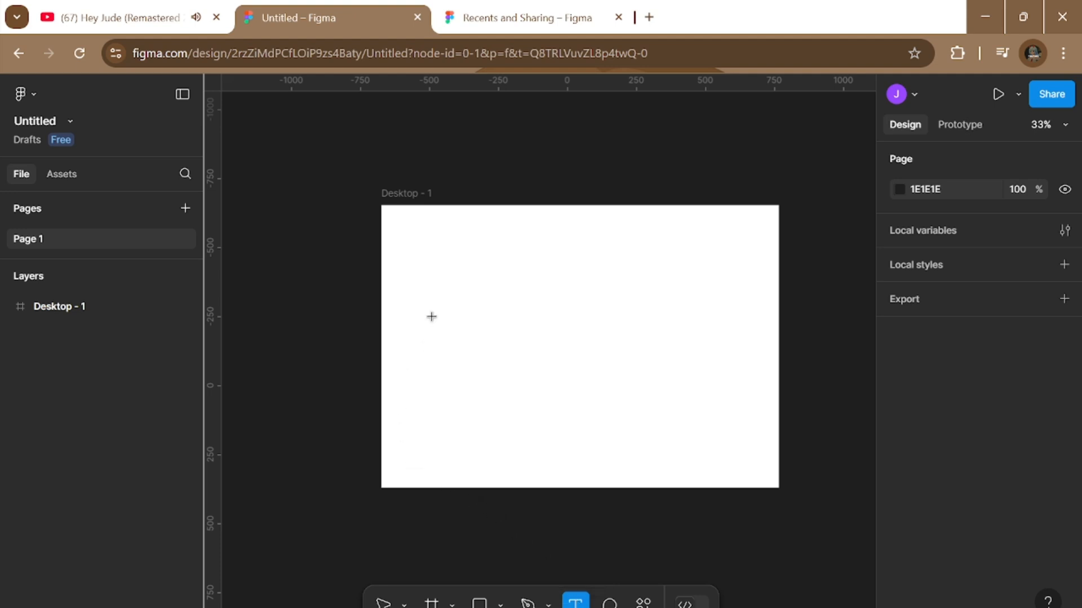
pyautogui.click(428, 278)
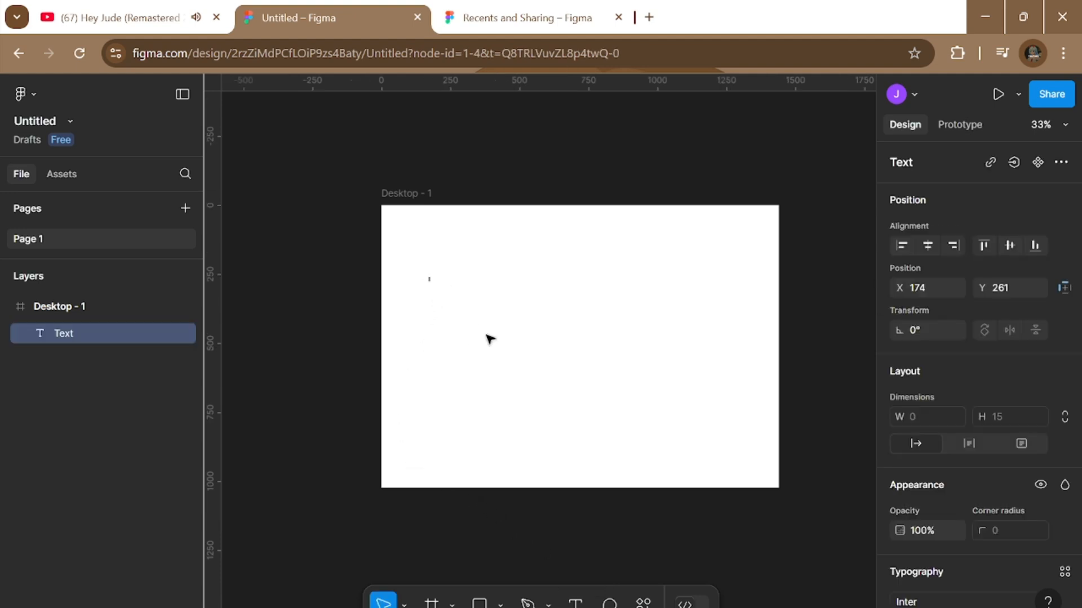
pyautogui.keyDown('ctrl'); pyautogui.scroll(1, 488, 338); pyautogui.keyUp('ctrl')
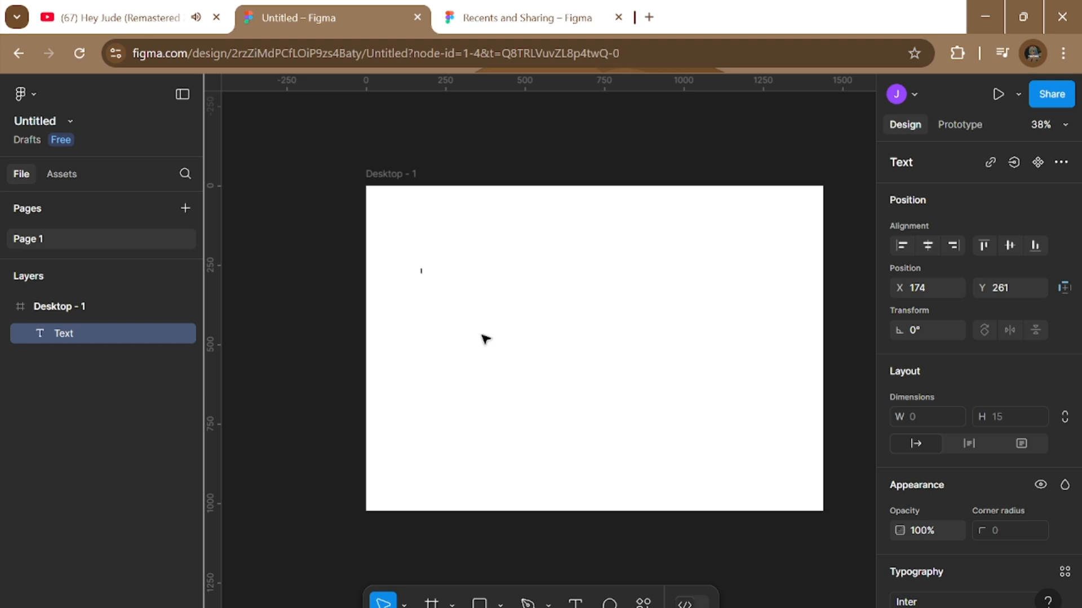
pyautogui.write('DECADE')
pyautogui.press('Escape')
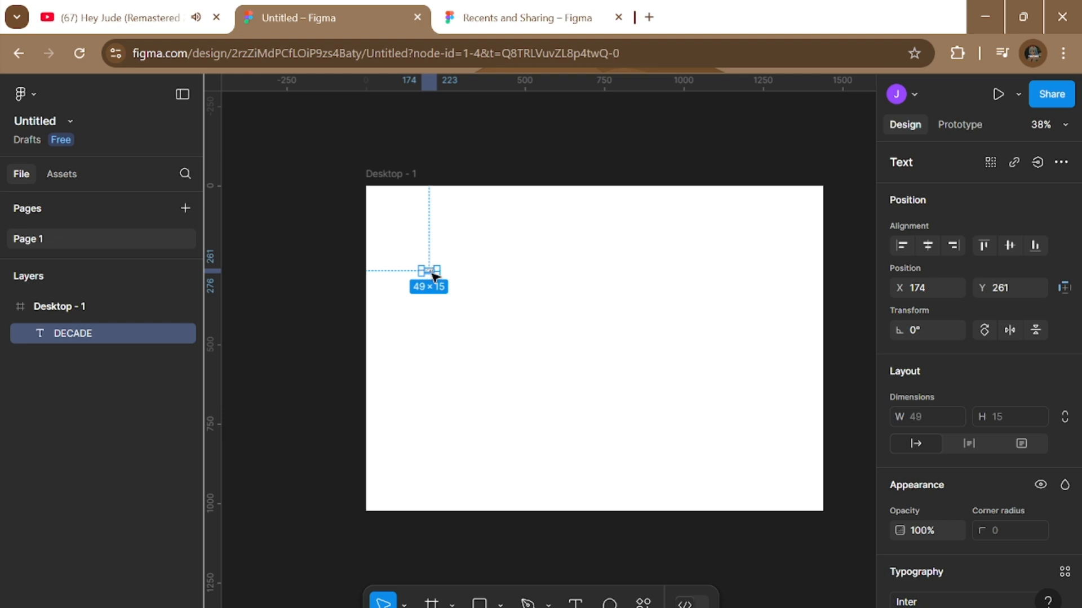
# Set the font size of the whole DECADE text to 40.
pyautogui.doubleClick(432, 272)
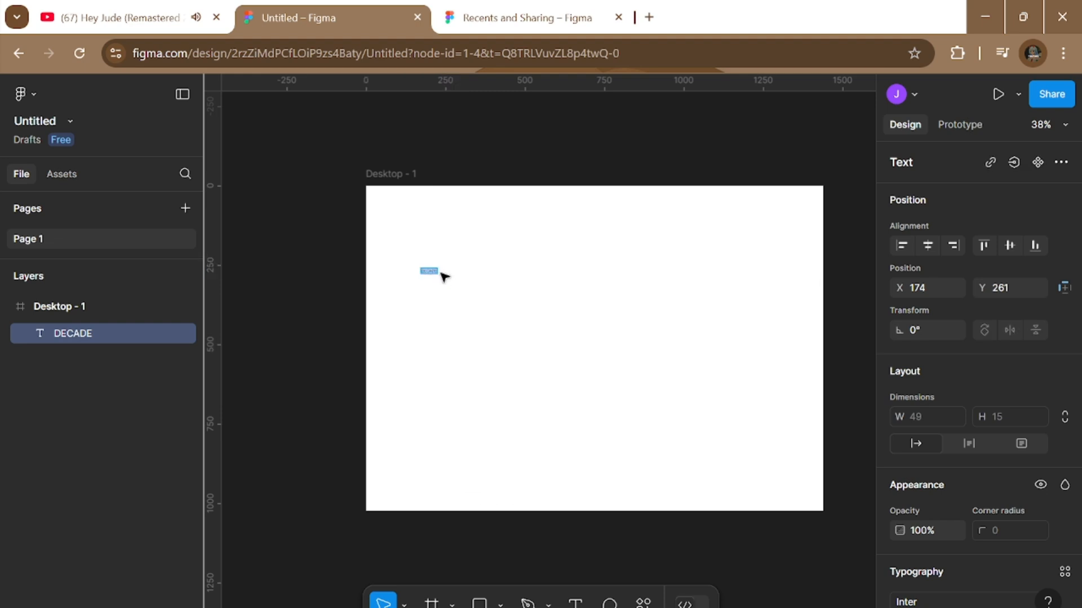
pyautogui.scroll(5, 443, 276)
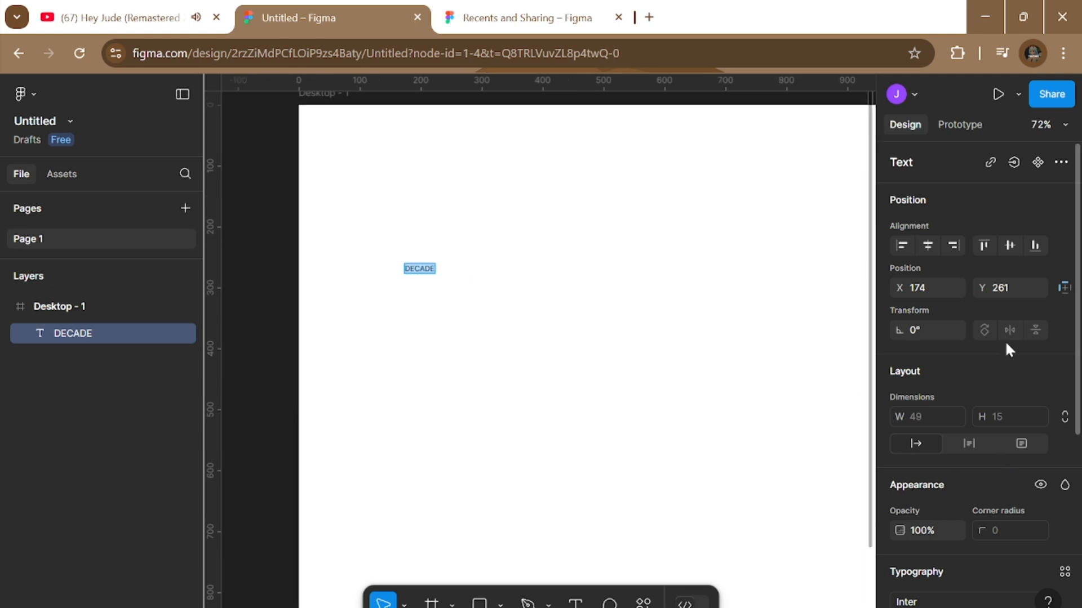
pyautogui.scroll(-5, 1006, 350)
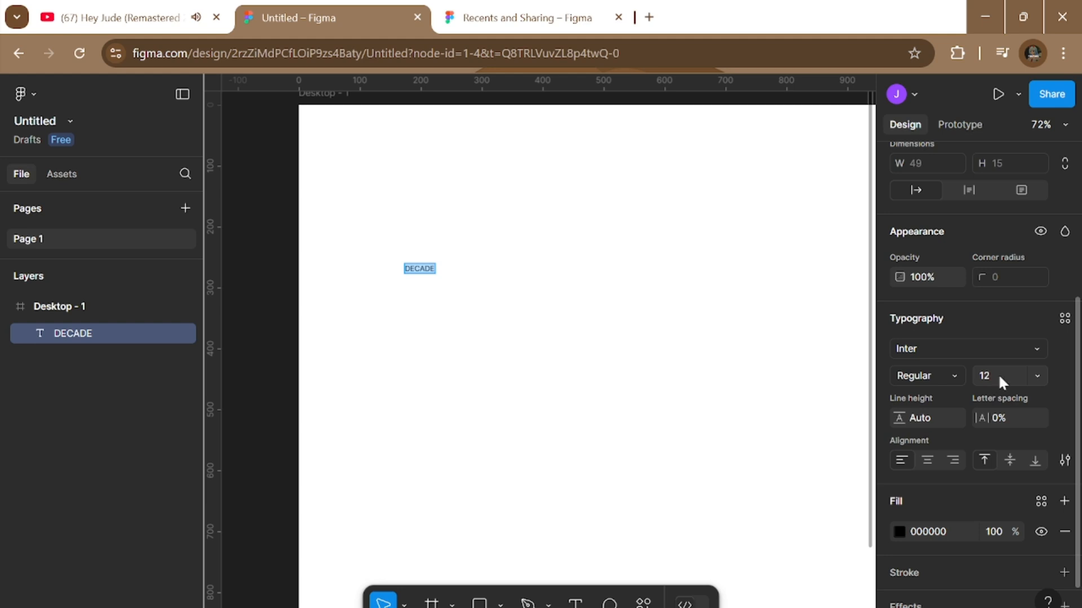
pyautogui.click(998, 380)
pyautogui.press('Return')
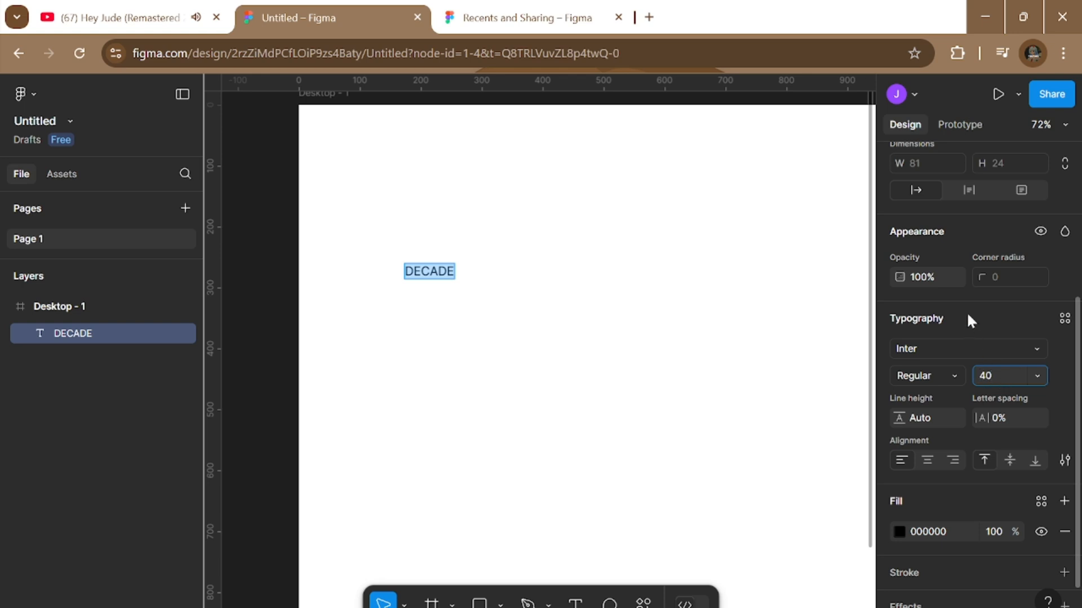
# Preview heavier font weights such as Extra Bold and Black on the DECADE text, keeping it Regular.
pyautogui.click(947, 374)
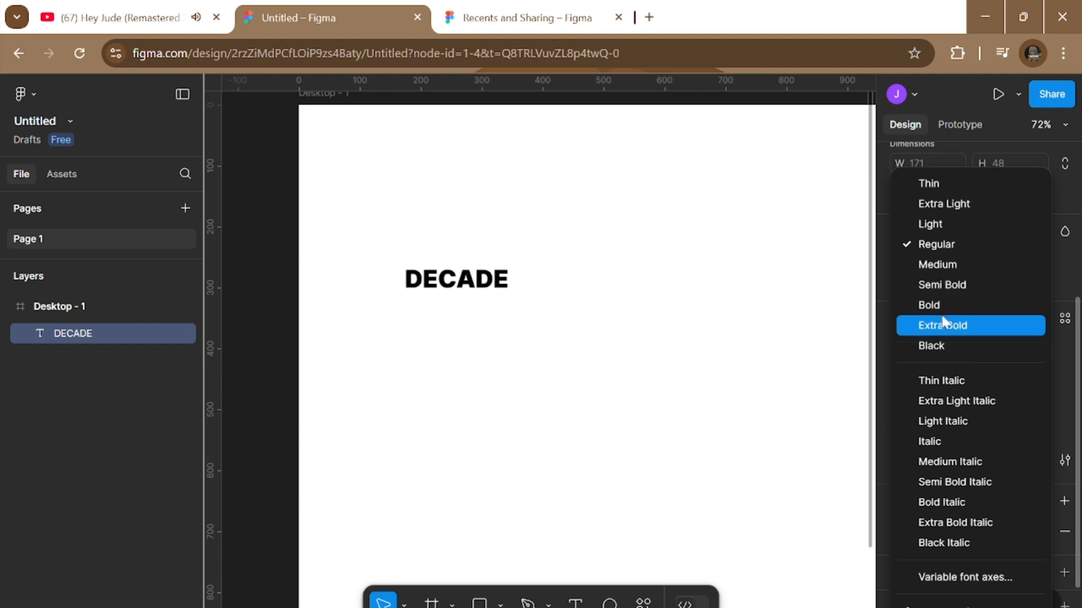
pyautogui.click(930, 245)
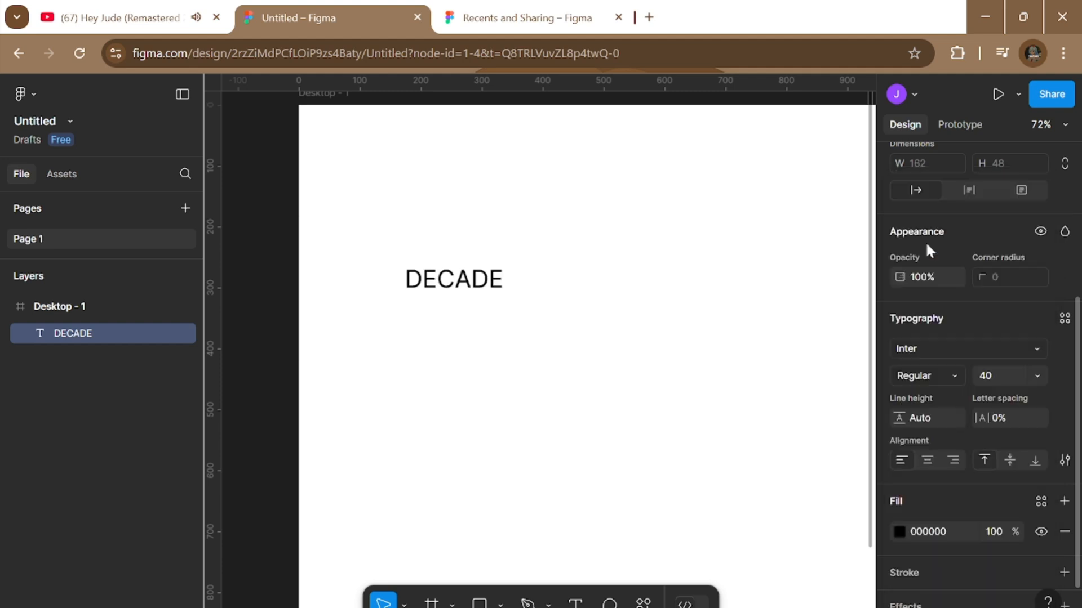
pyautogui.click(948, 373)
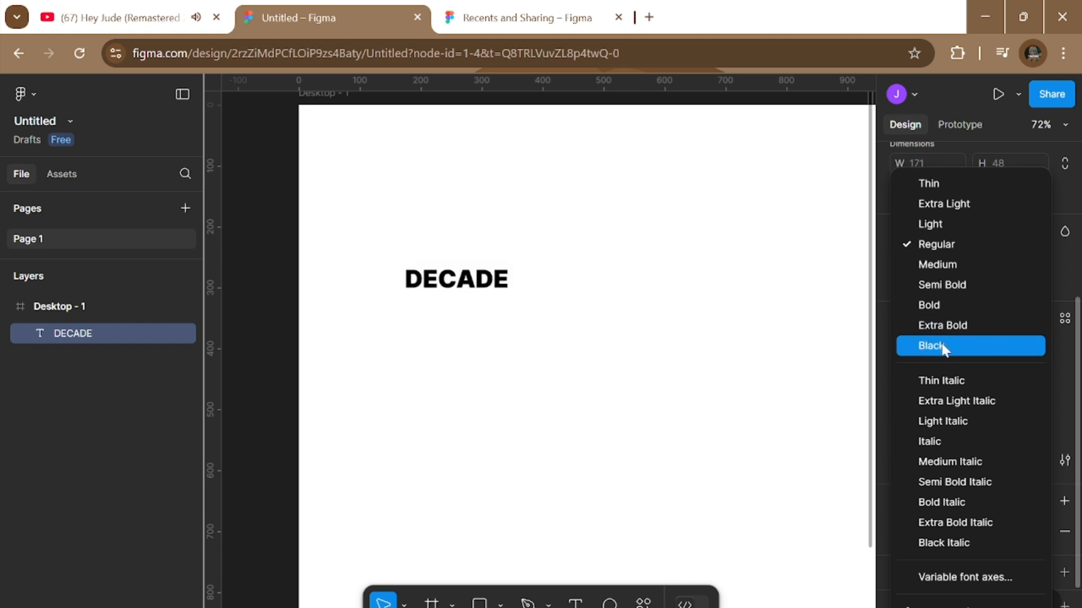
pyautogui.click(604, 289)
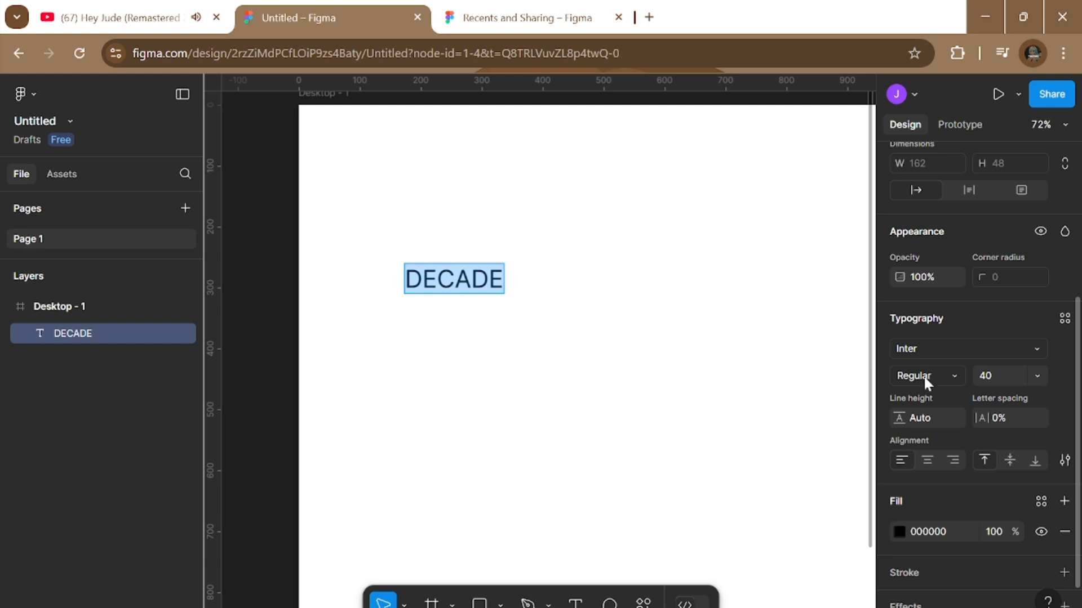
pyautogui.click(927, 415)
# Append "HWHAHAHAWAHAHA DHHAHHA" to the end of the DECADE text.
pyautogui.click(471, 279)
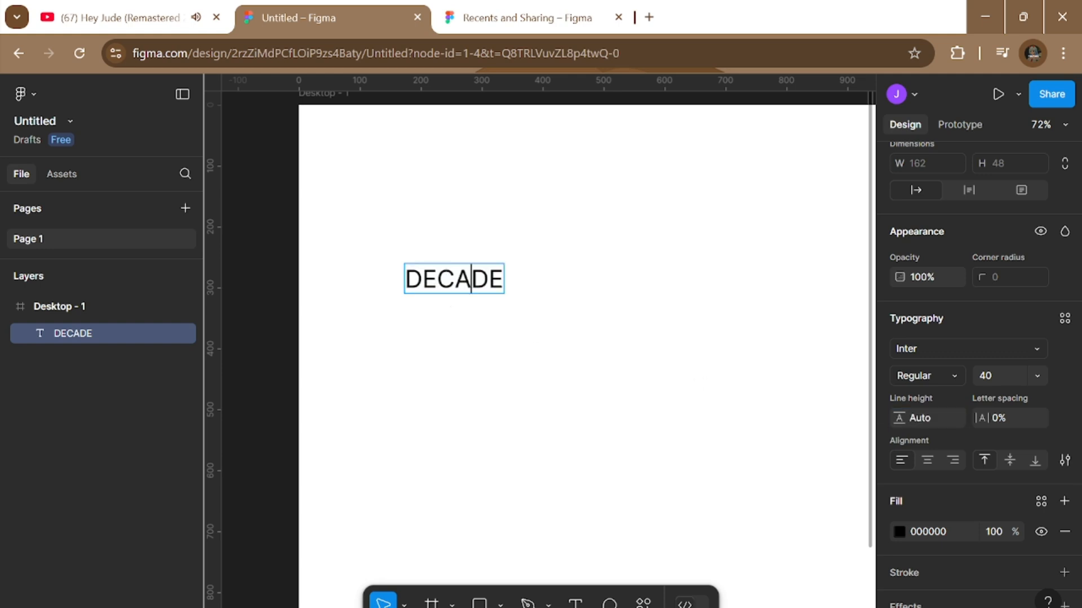
pyautogui.click(501, 280)
pyautogui.write('HWHAH')
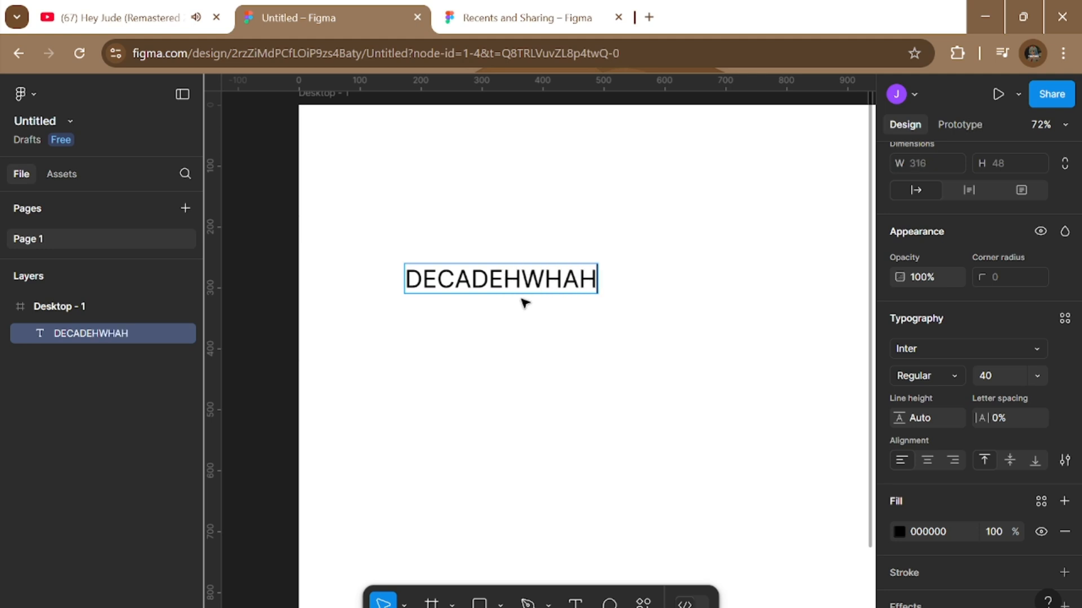
pyautogui.write('AHAWAHAHA DHHAHHA')
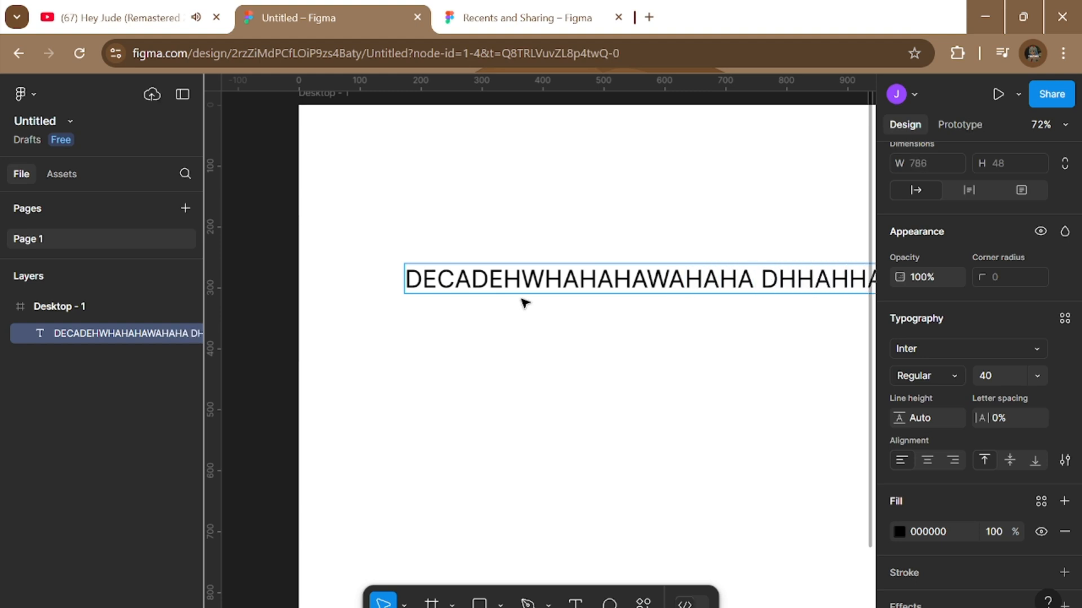
# Add two more lines to the DECADE text: "JDAJWHADHAWHDHABHDAHWABAHABW" and "HWBWAHABHWBHWBHWABAHABAWHAJAW".
pyautogui.press('Return')
pyautogui.write('JD')
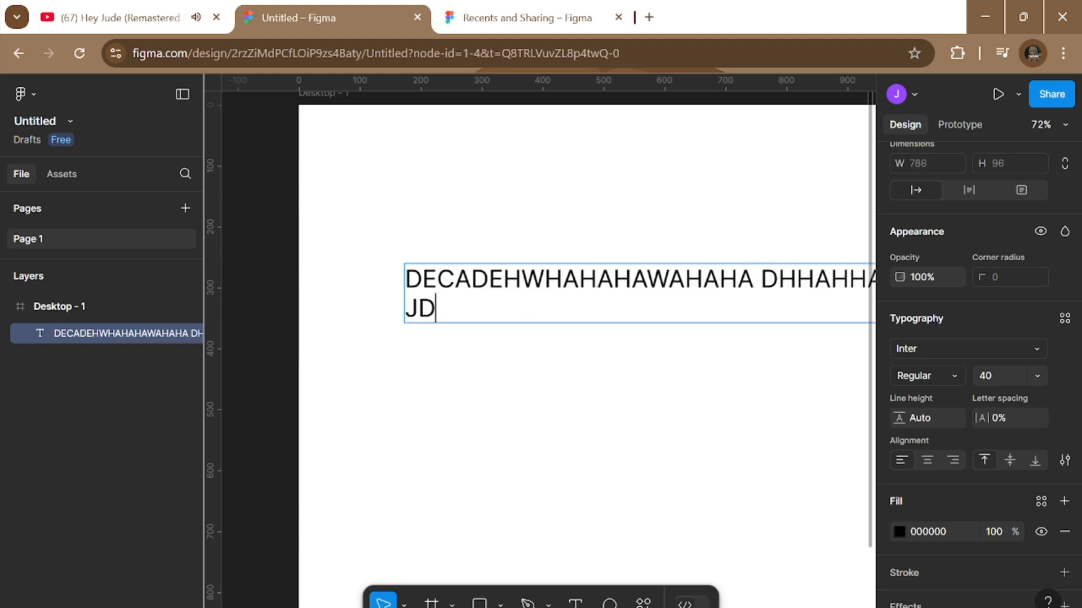
pyautogui.write('AJWHADHAWHDHABHDAHWABAHABV')
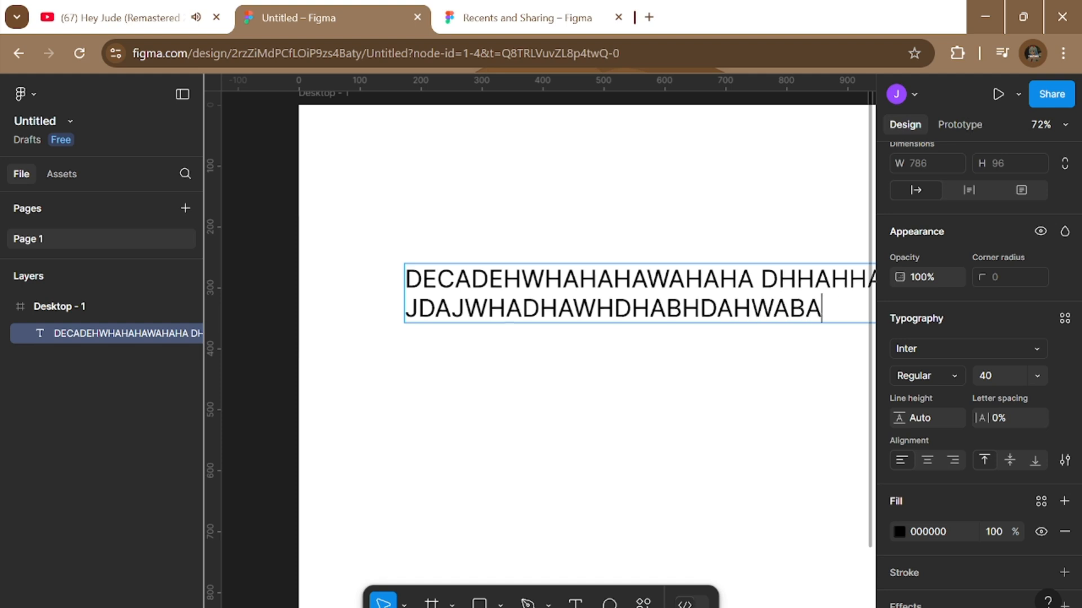
pyautogui.scroll(-3, 524, 311)
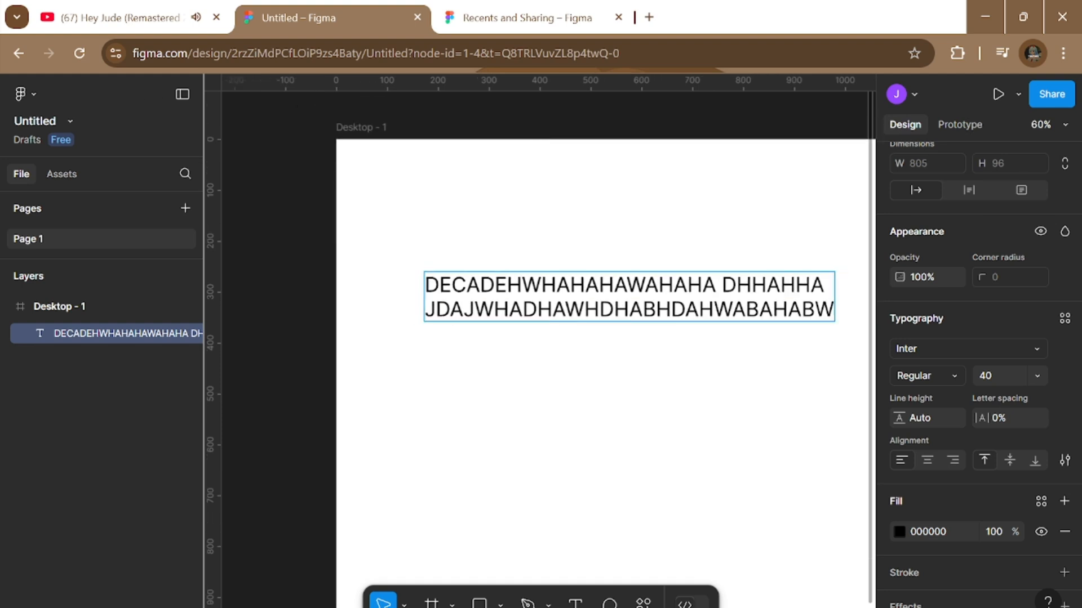
pyautogui.press('Return')
pyautogui.write('HWBWAHABHWBHWBHWABAHABAWHA')
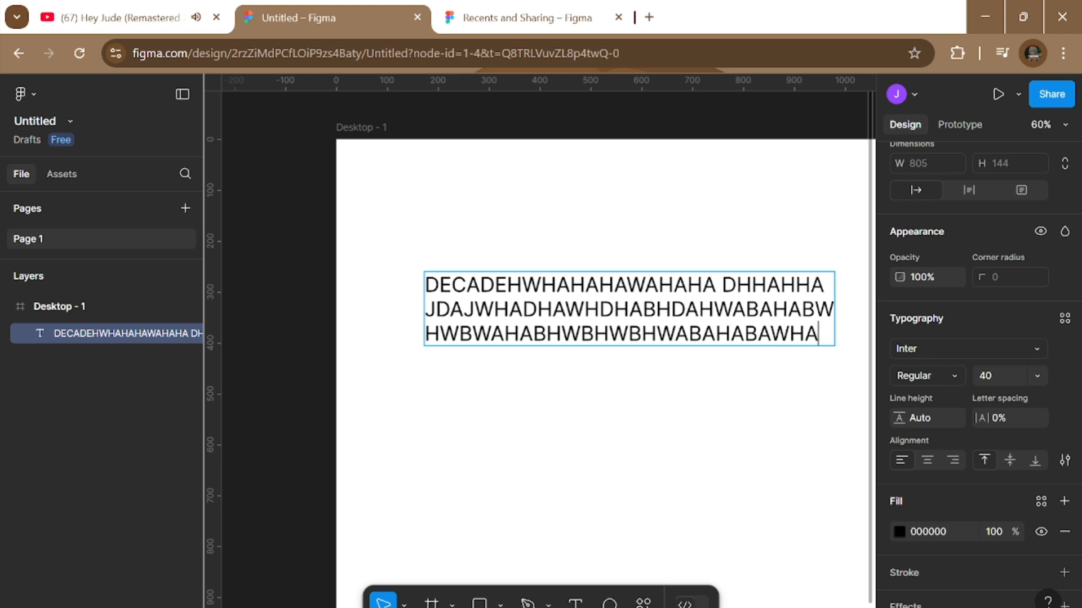
pyautogui.write('JAW')
# Select the whole three-line DECADE text and try line heights of 100 and 20 on it.
pyautogui.click(541, 285)
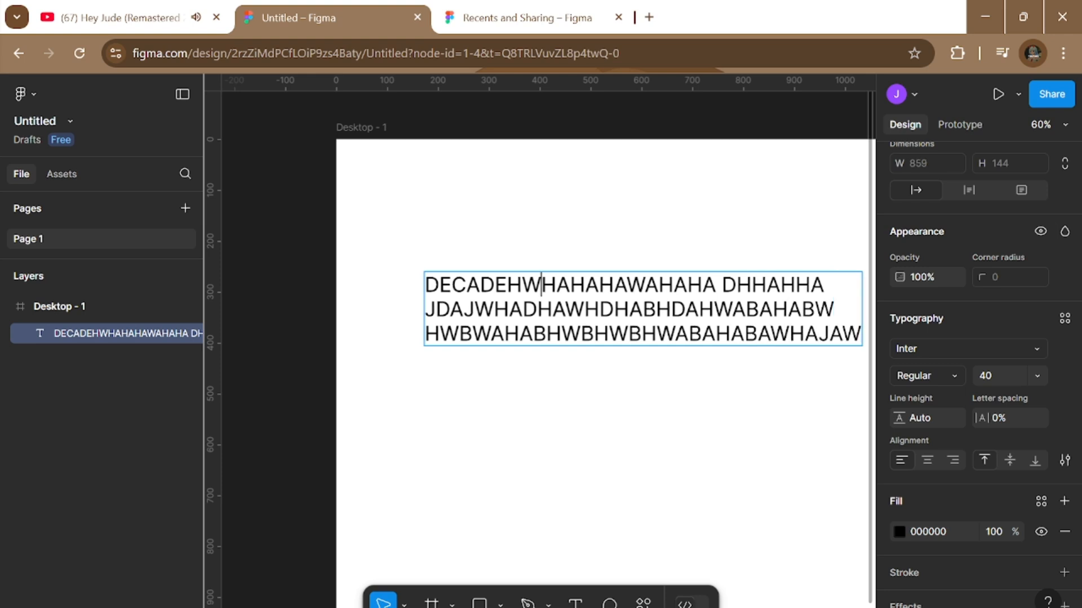
pyautogui.click(552, 309)
pyautogui.click(439, 286)
pyautogui.click(366, 315)
pyautogui.doubleClick(432, 302)
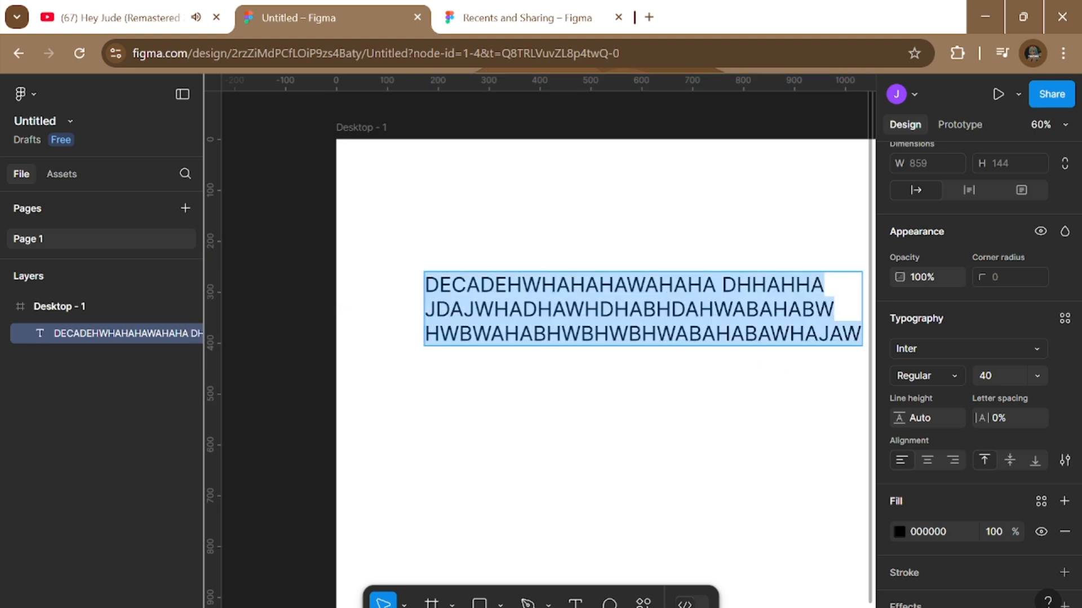
pyautogui.click(930, 425)
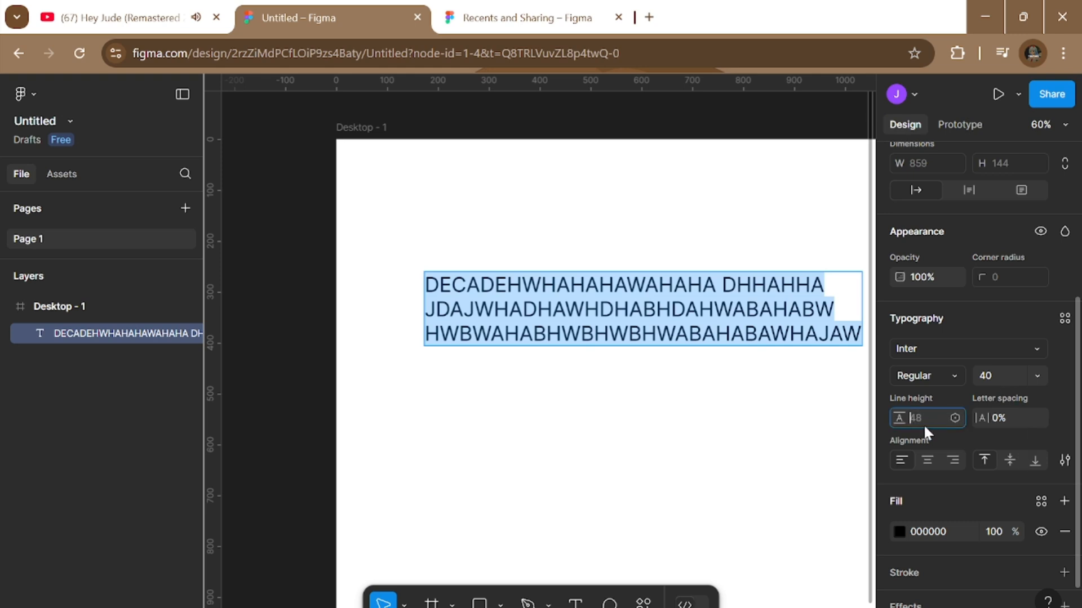
pyautogui.write('100')
pyautogui.press('Return')
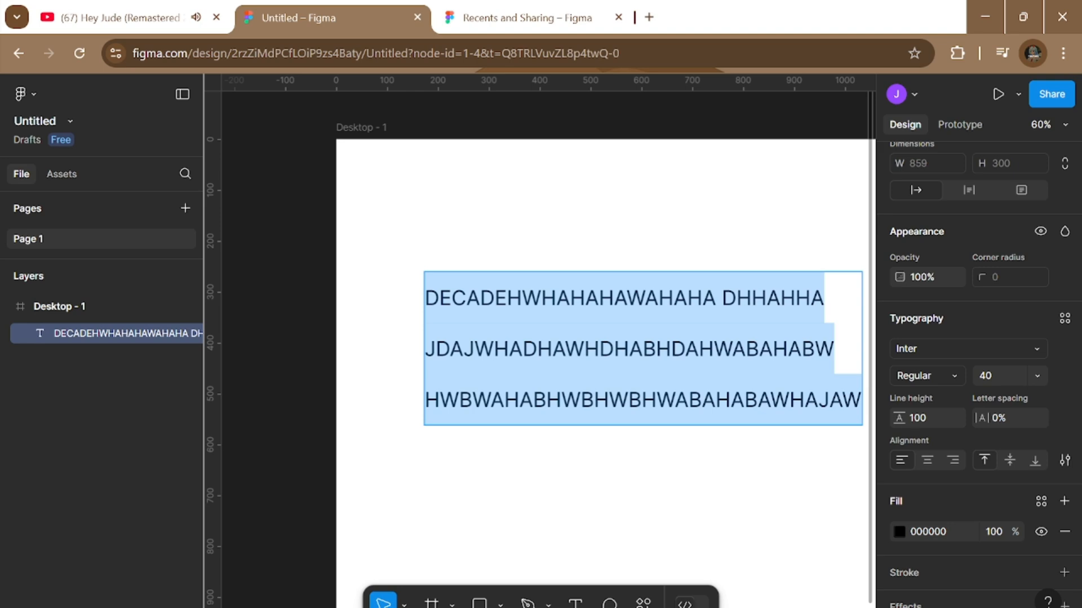
pyautogui.click(927, 422)
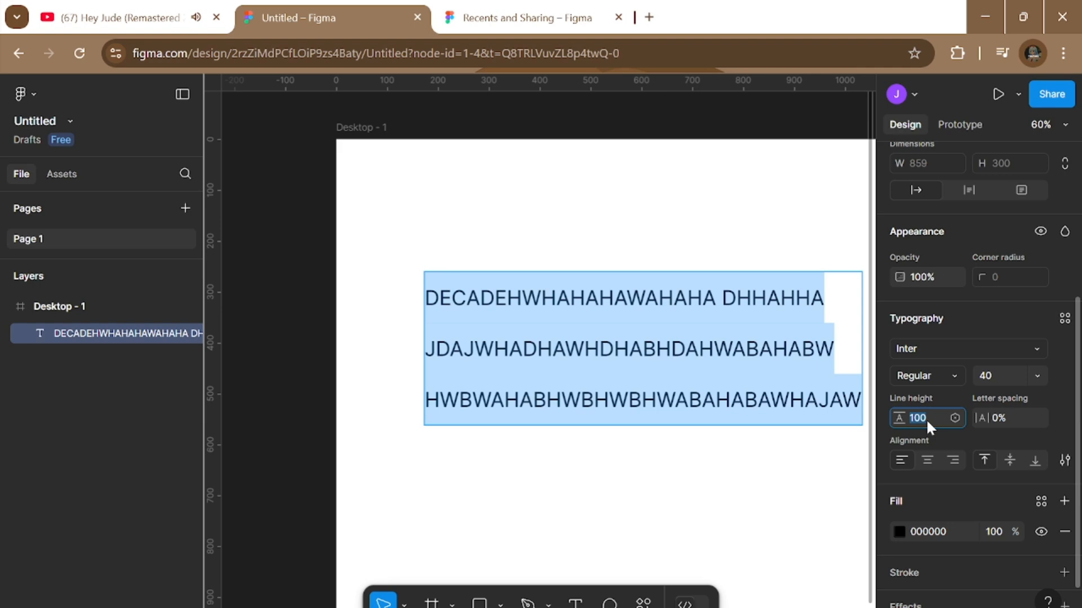
pyautogui.write('20')
pyautogui.press('Return')
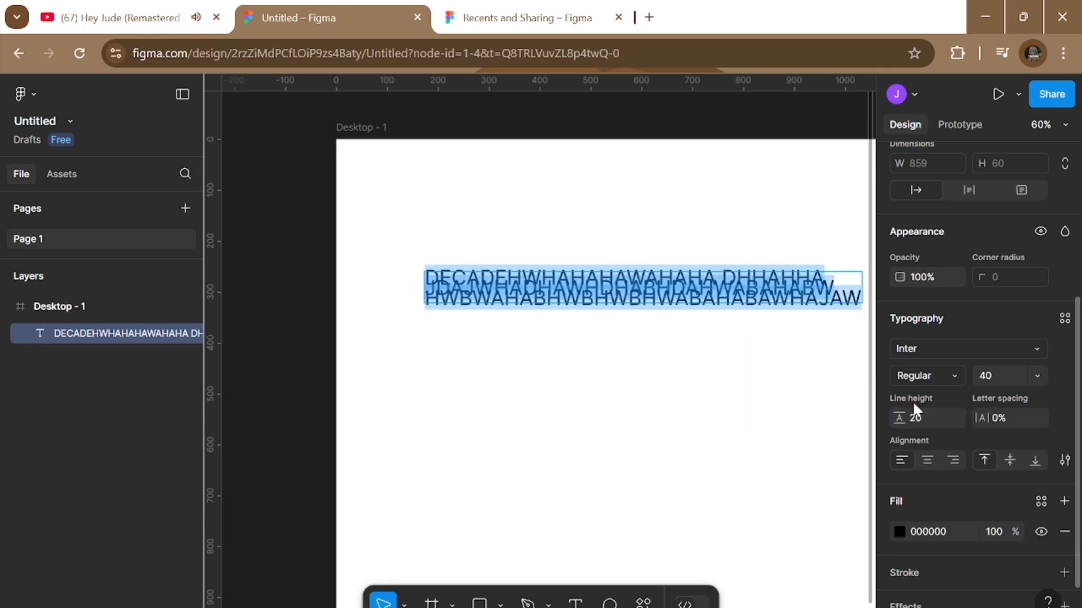
# Set the line height of the three-line DECADE text to 40 and finish editing the text.
pyautogui.click(926, 418)
pyautogui.write('40')
pyautogui.press('Return')
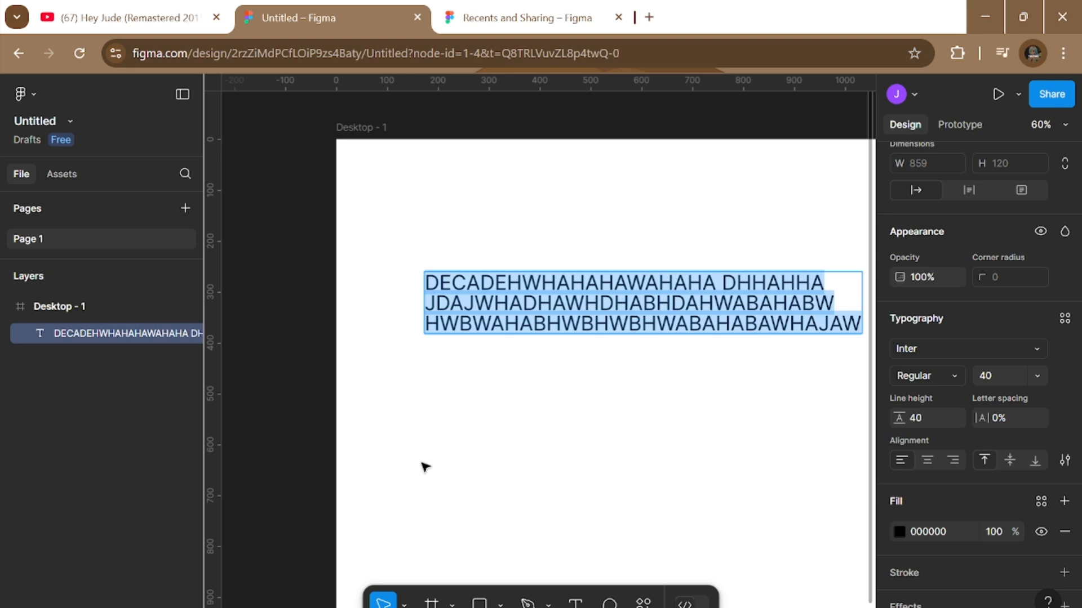
pyautogui.press('Escape')
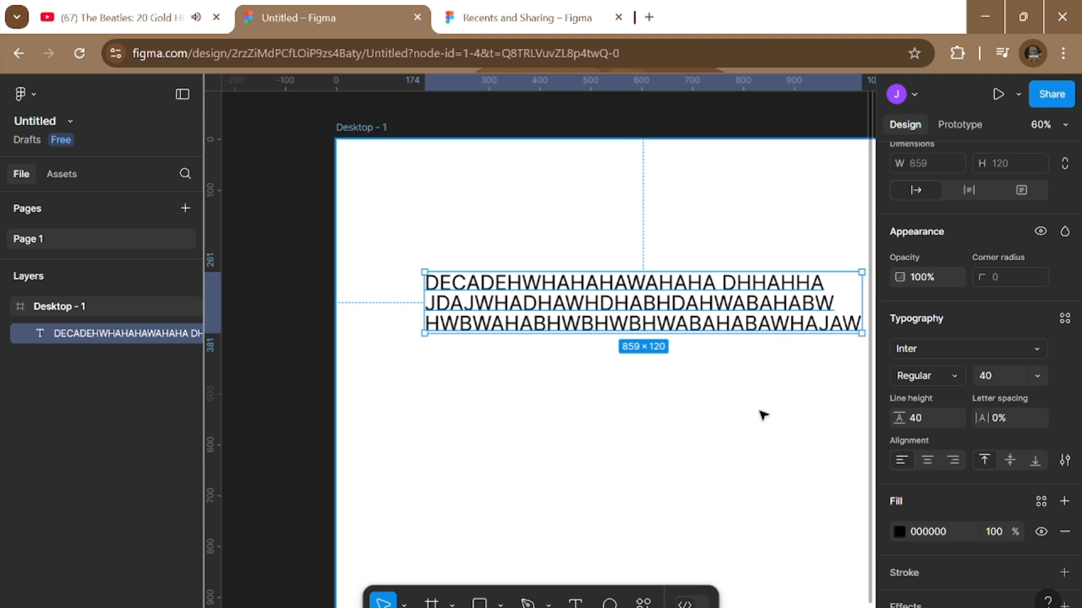
# Change the fill colour of the whole DECADE text to the dark red 720404.
pyautogui.scroll(-2, 764, 416)
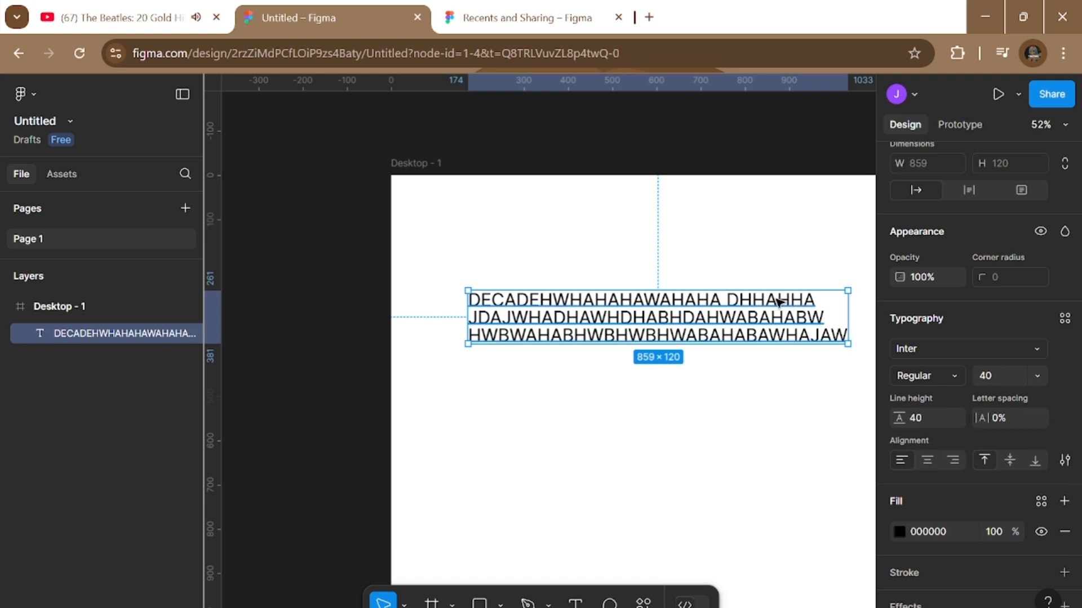
pyautogui.doubleClick(778, 315)
pyautogui.scroll(-2, 1042, 518)
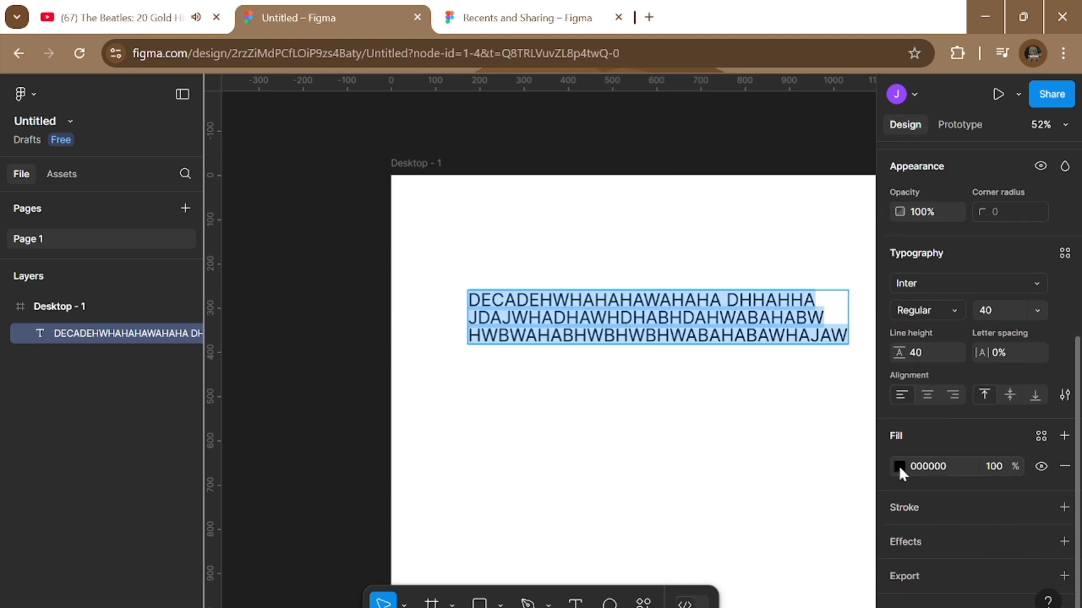
pyautogui.click(899, 467)
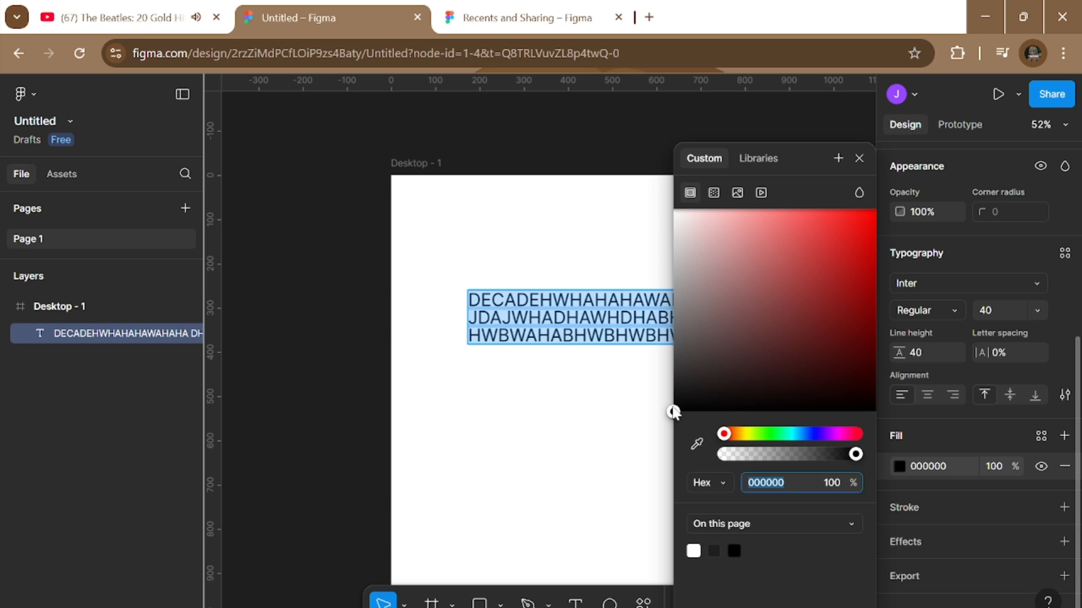
pyautogui.moveTo(676, 410); pyautogui.dragTo(867, 321)
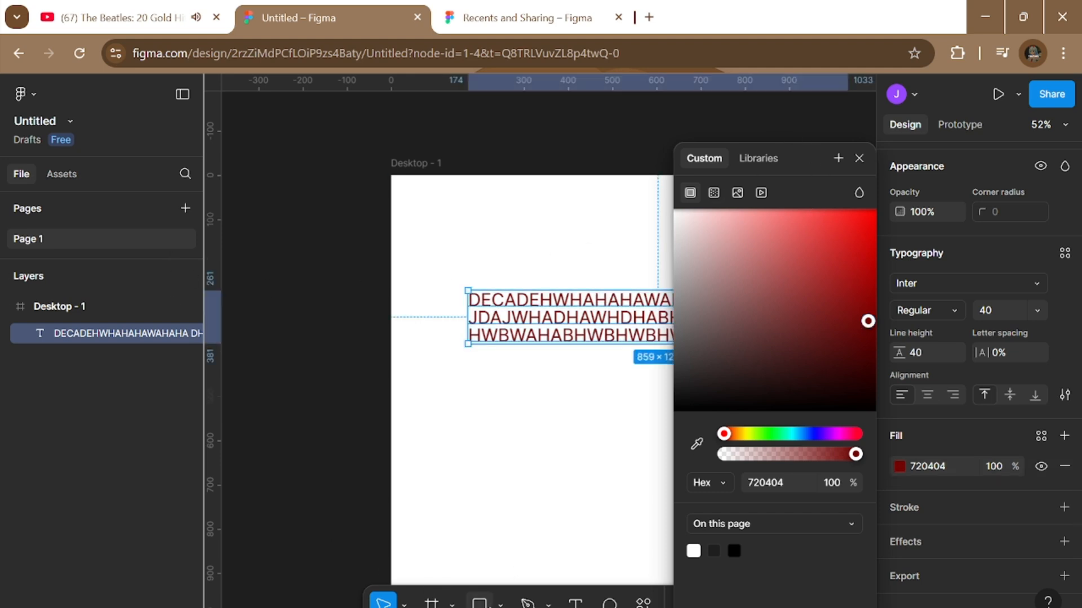
# Place a 100 × 100 rectangle on the empty canvas to the left of the desktop frame, at about X -953, Y -341.
pyautogui.click(479, 603)
pyautogui.click(267, 349)
pyautogui.moveTo(271, 359); pyautogui.dragTo(293, 342)
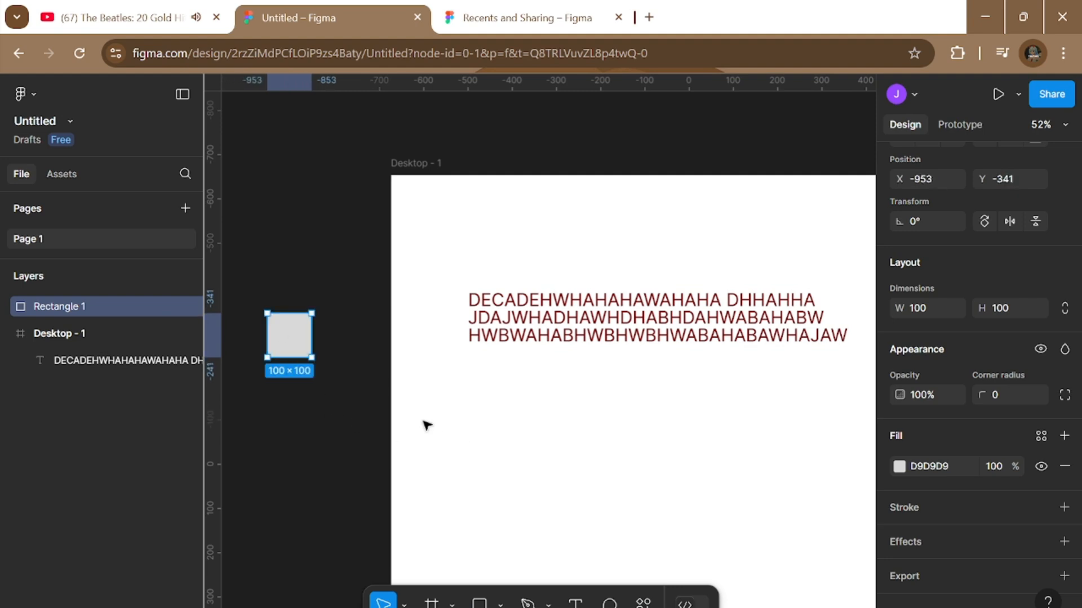
# Fill the rectangle with the page's dark red 720404 and move it to about X -896, Y -440.
pyautogui.click(900, 468)
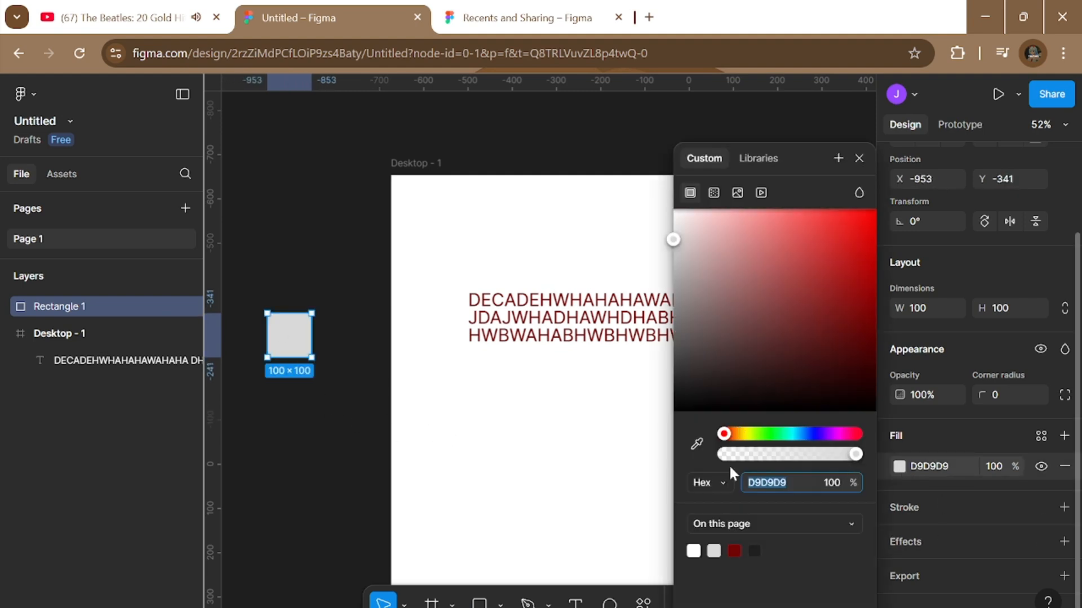
pyautogui.click(737, 551)
pyautogui.click(239, 455)
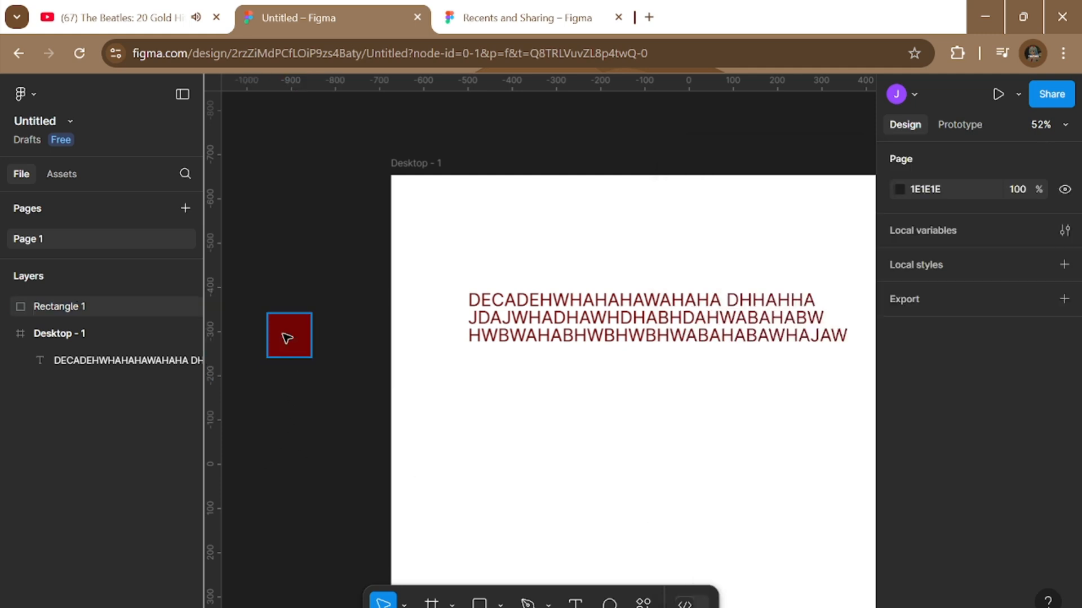
pyautogui.moveTo(282, 333); pyautogui.dragTo(312, 294)
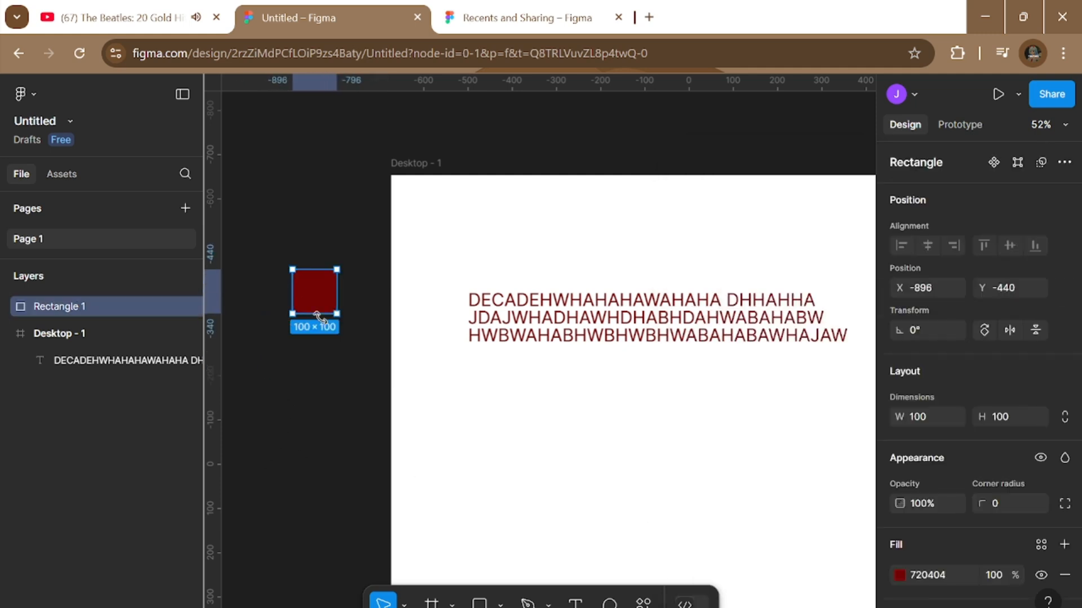
pyautogui.click(270, 411)
# Sample the dark red rectangle's colour with the eyedropper as the fill of the DECADE text.
pyautogui.click(535, 335)
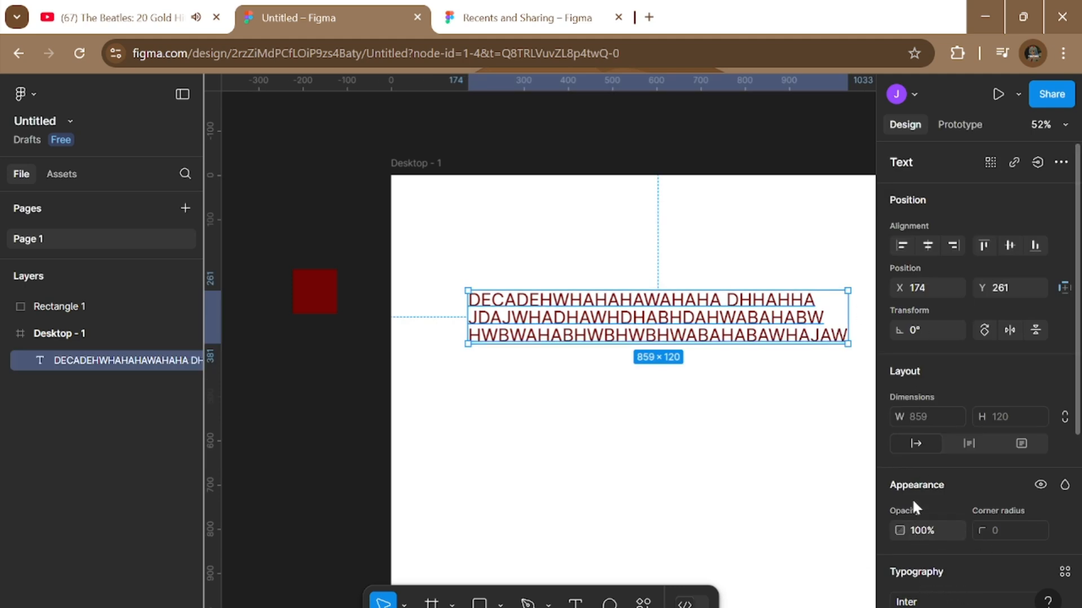
pyautogui.scroll(-3, 921, 498)
pyautogui.scroll(-3, 917, 515)
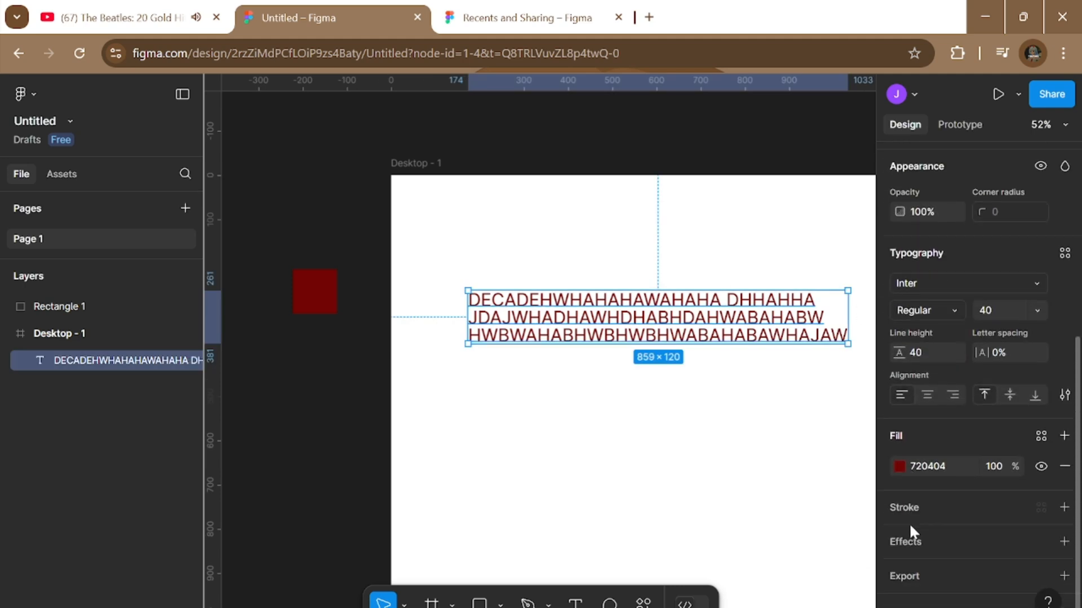
pyautogui.click(899, 466)
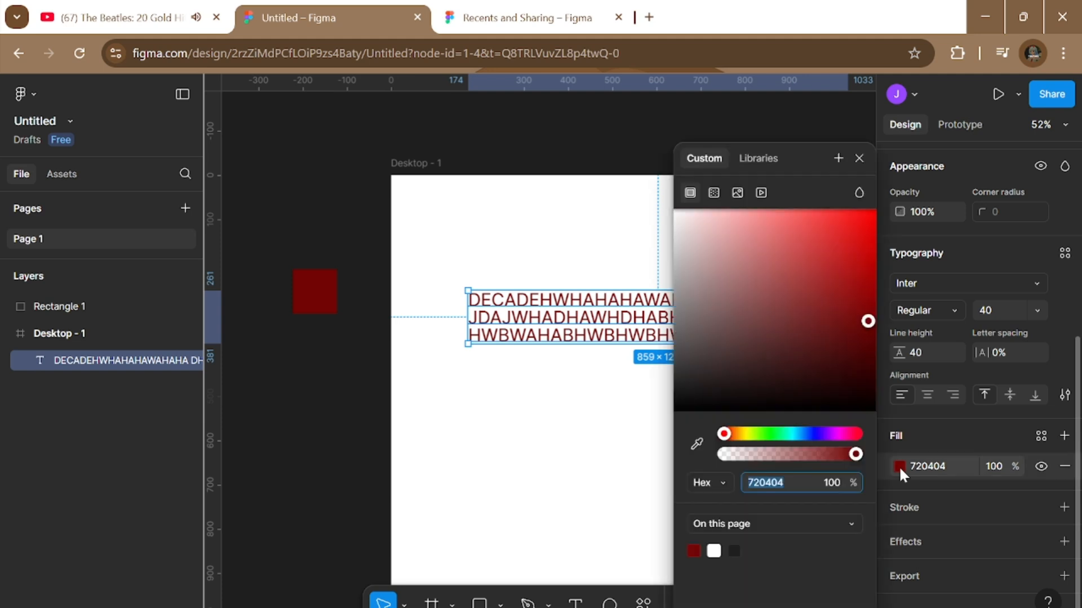
pyautogui.click(695, 445)
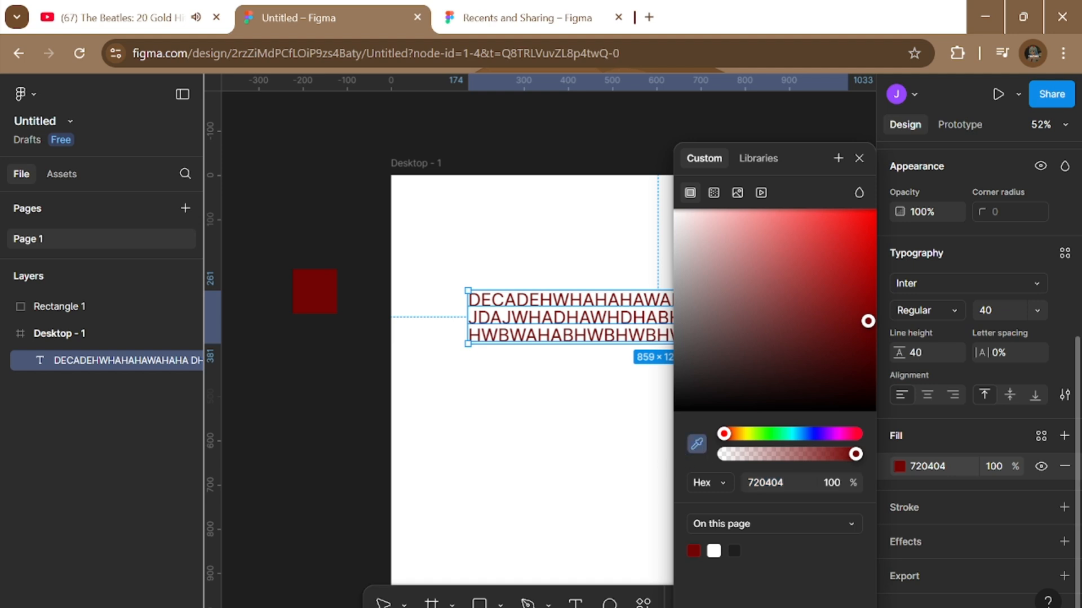
pyautogui.click(320, 293)
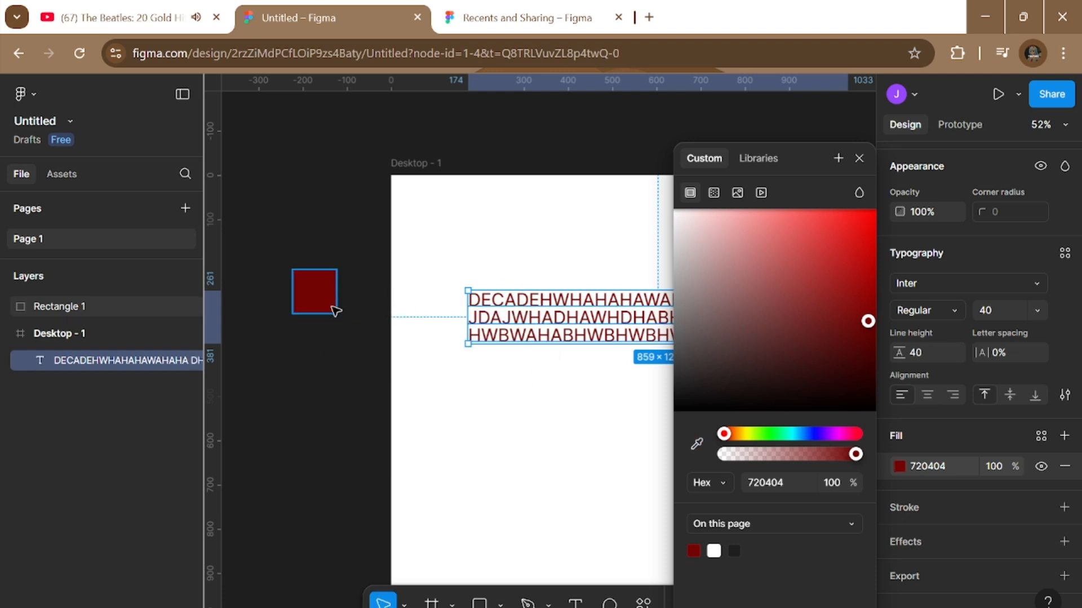
pyautogui.click(857, 159)
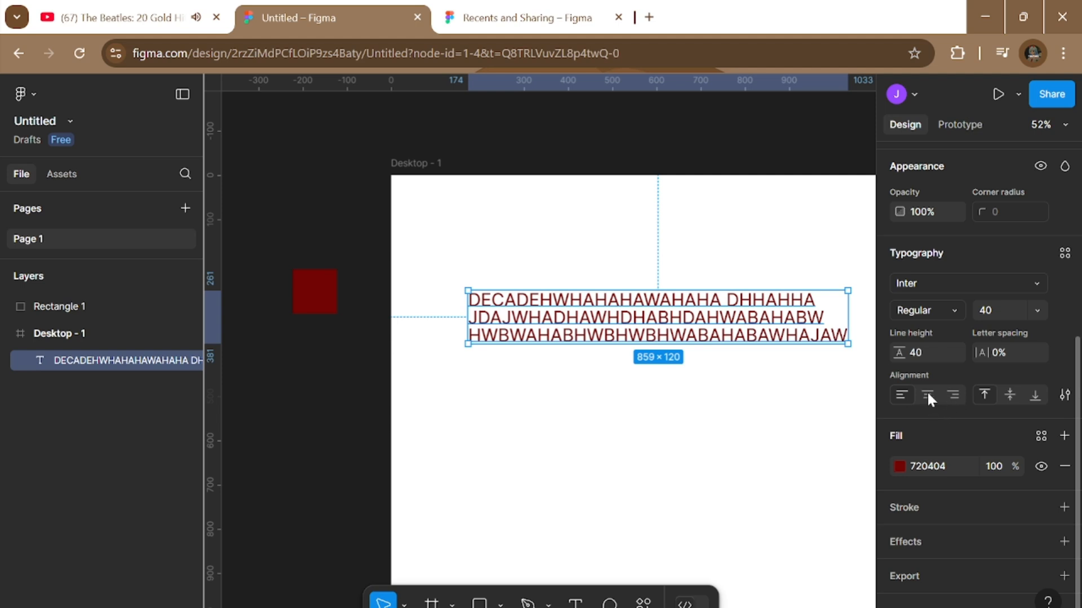
# Try right and left alignment on the three-line text, ending with centre alignment.
pyautogui.click(952, 395)
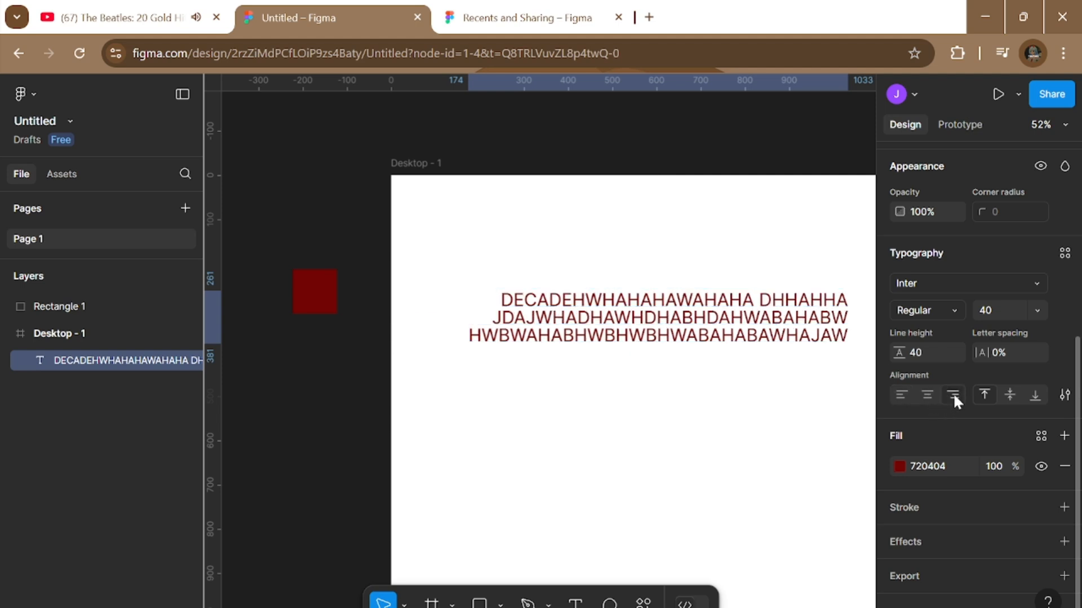
pyautogui.click(903, 395)
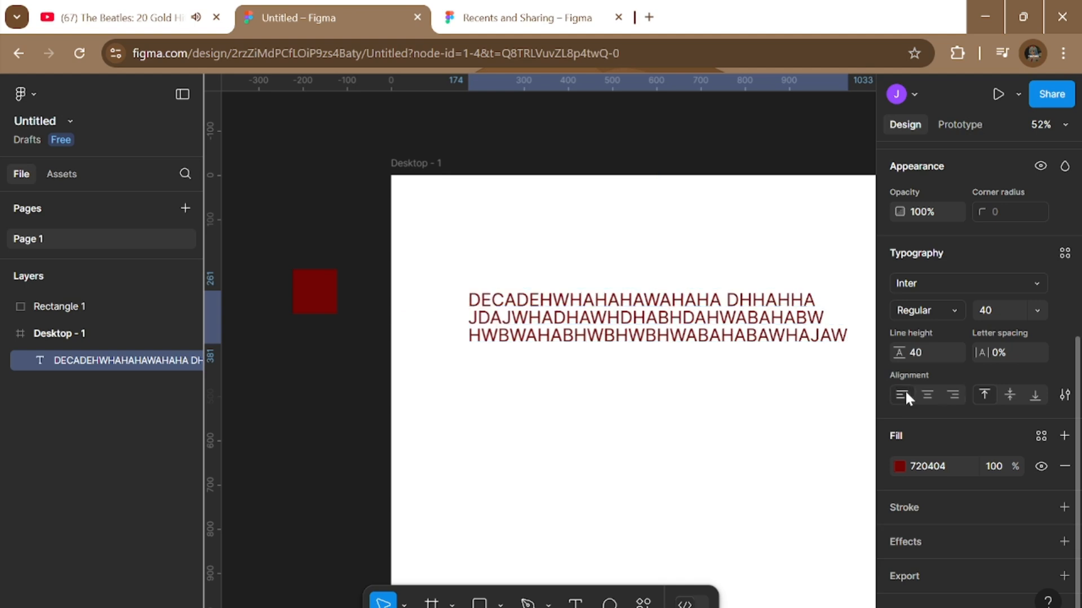
pyautogui.click(927, 395)
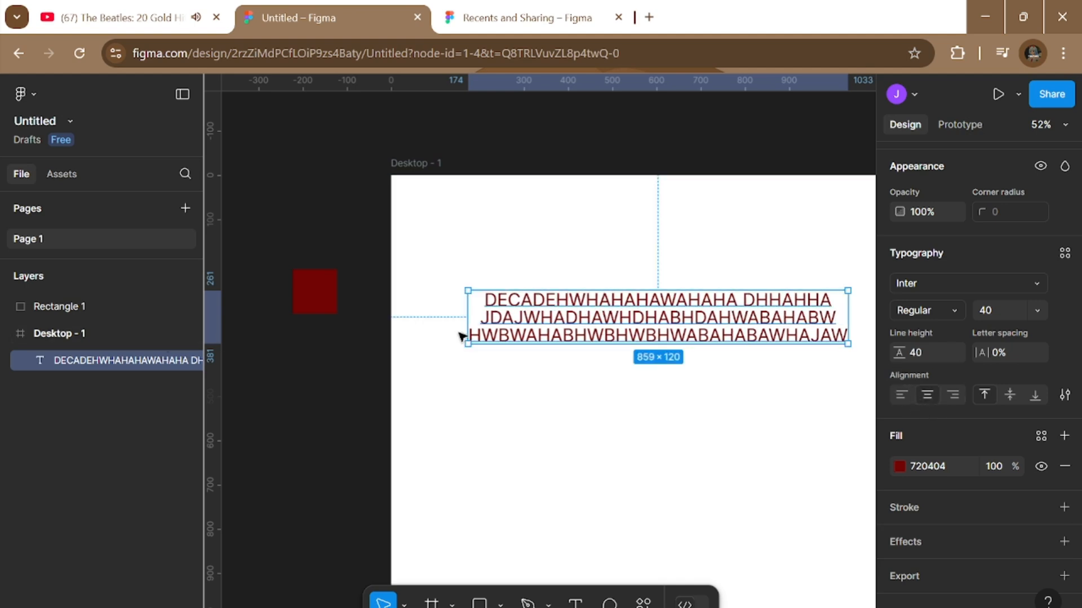
# Browse the advanced type settings of the DECADE text and try justified alignment, ending with right alignment.
pyautogui.click(1066, 396)
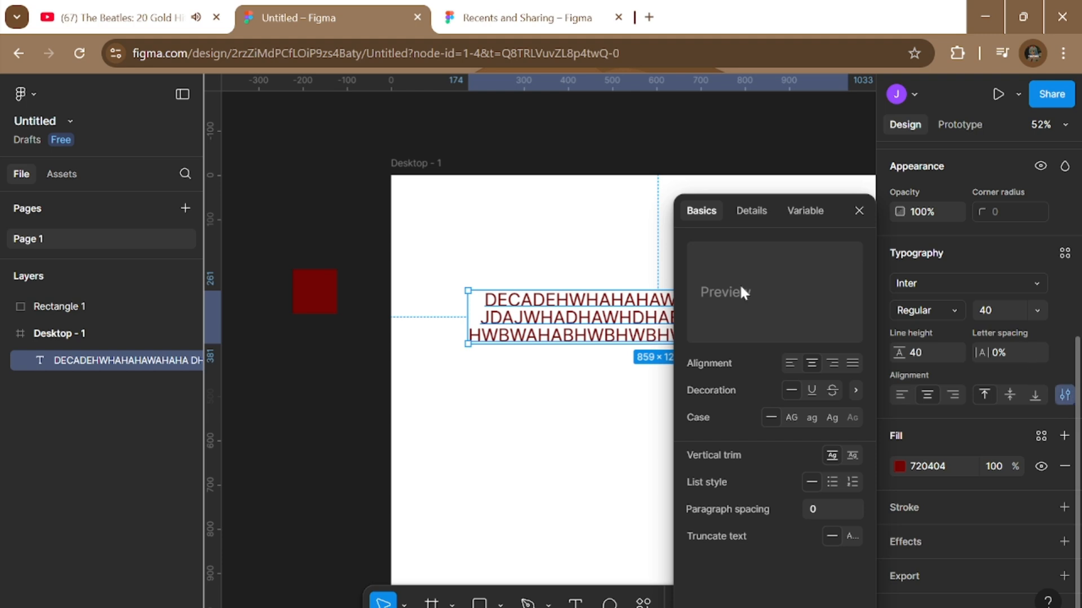
pyautogui.click(818, 210)
pyautogui.moveTo(757, 210); pyautogui.dragTo(502, 154)
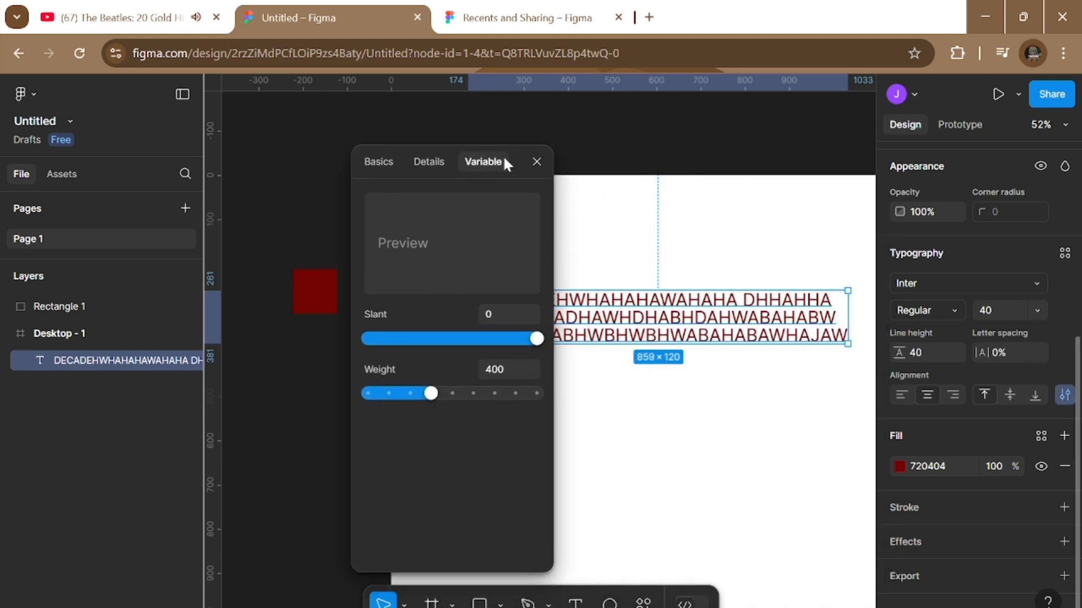
pyautogui.click(379, 161)
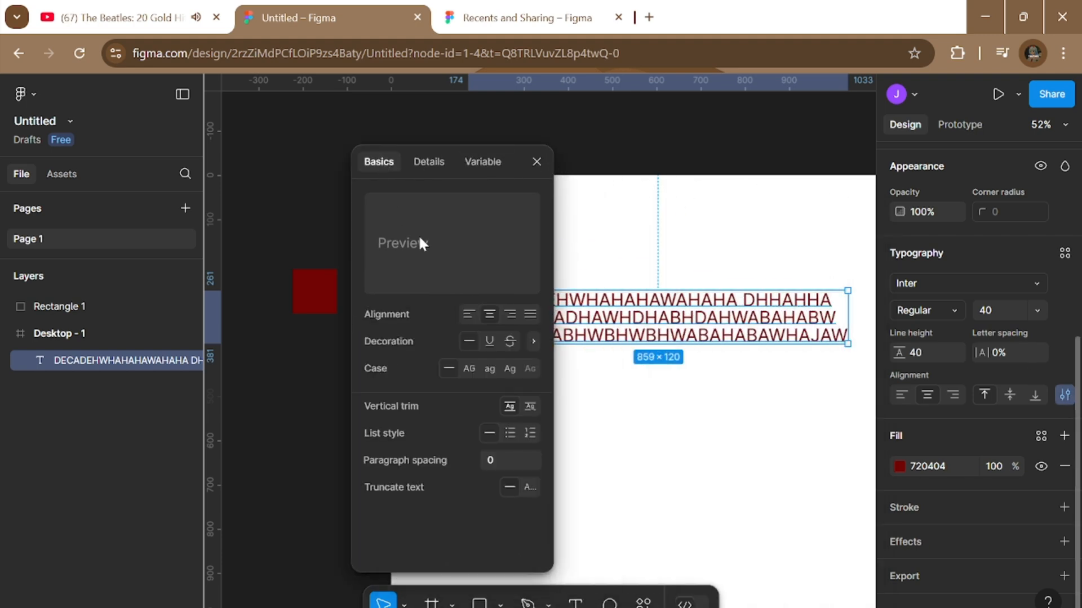
pyautogui.click(529, 311)
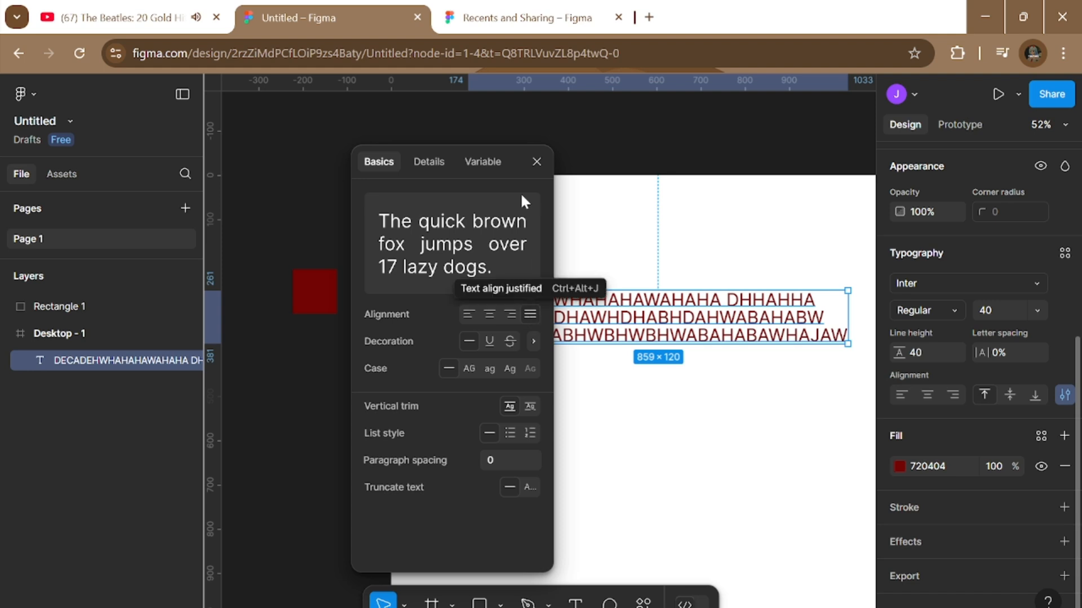
pyautogui.moveTo(497, 164); pyautogui.dragTo(365, 168)
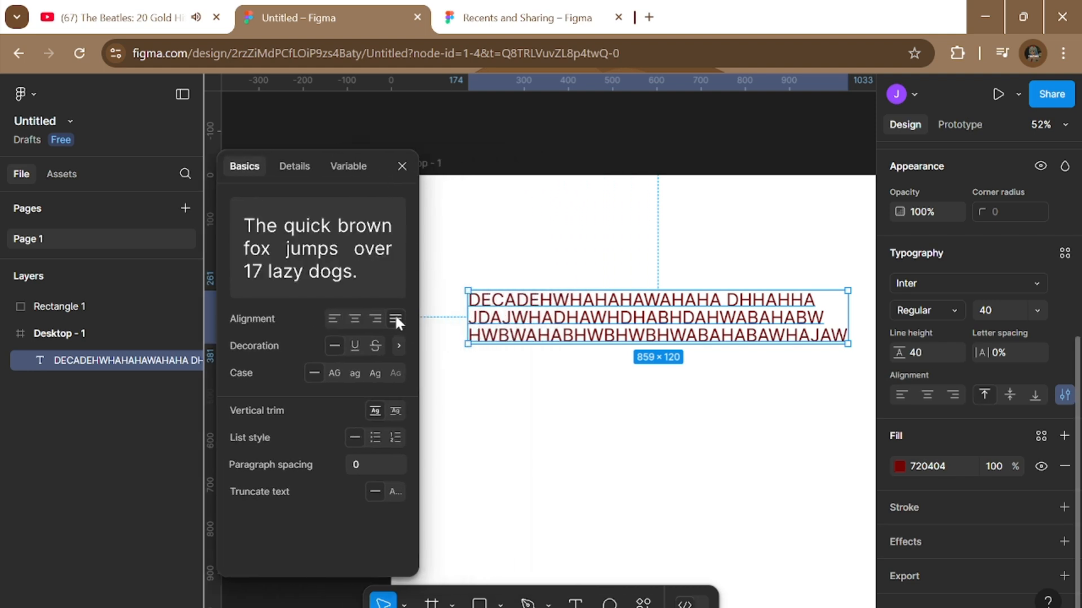
pyautogui.click(374, 319)
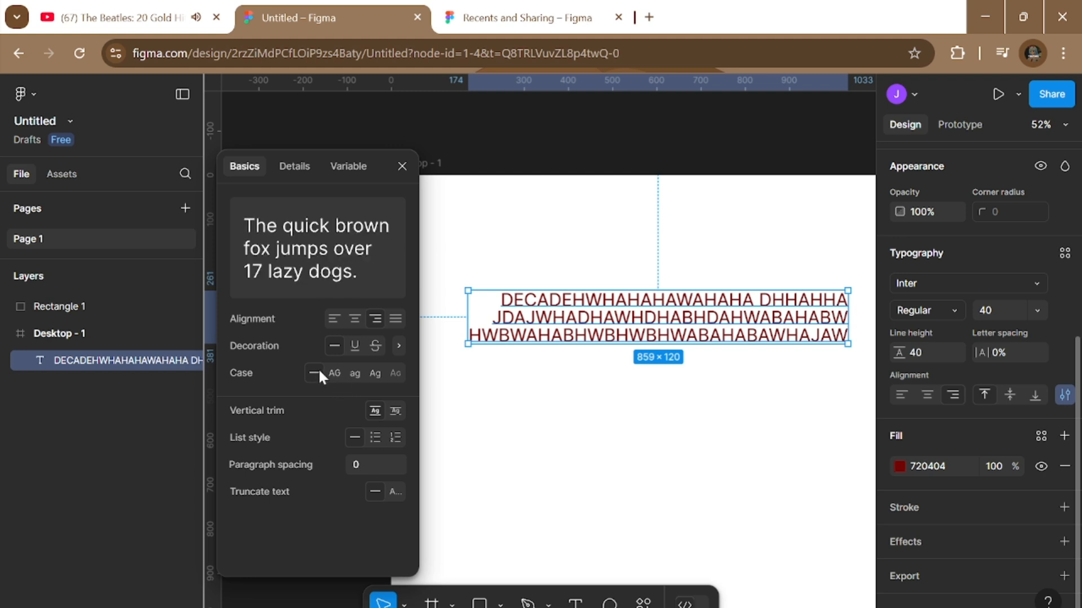
# Justify the three-line DECADE text and try lower case, ending with title case.
pyautogui.doubleClick(665, 331)
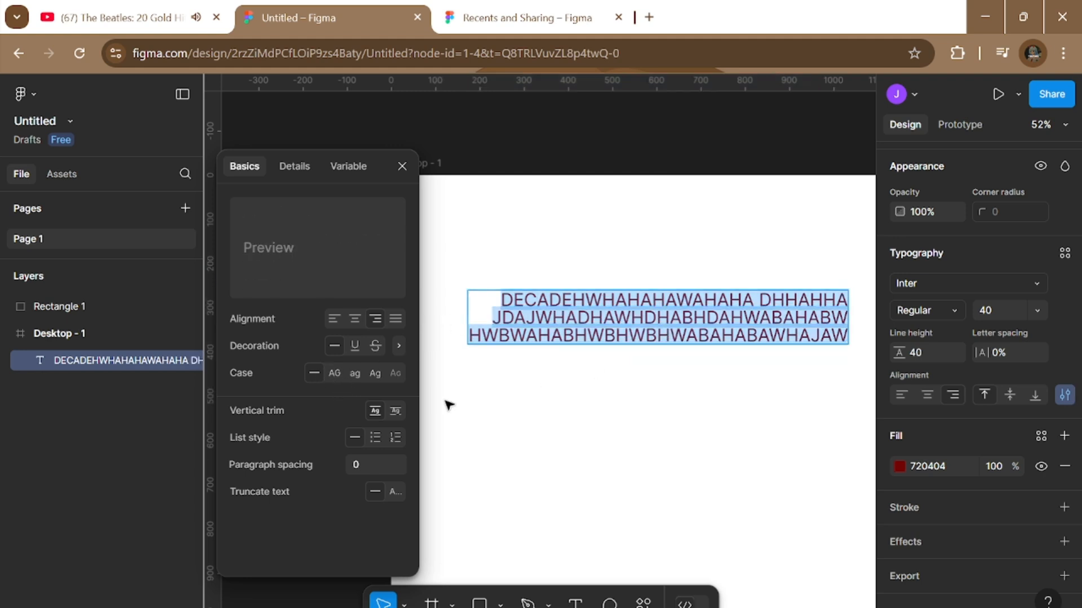
pyautogui.click(394, 319)
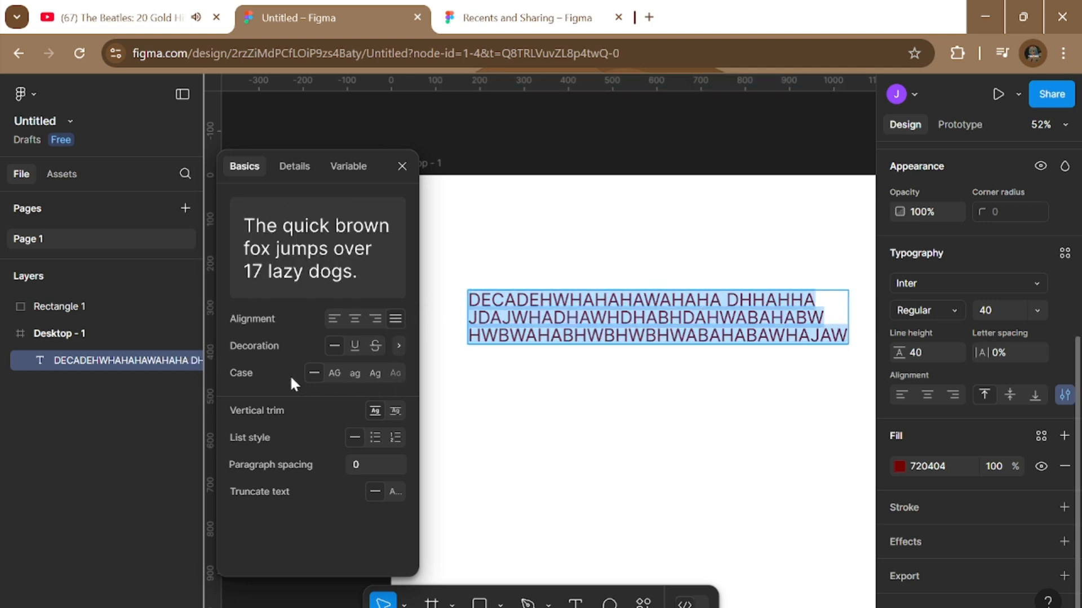
pyautogui.click(359, 372)
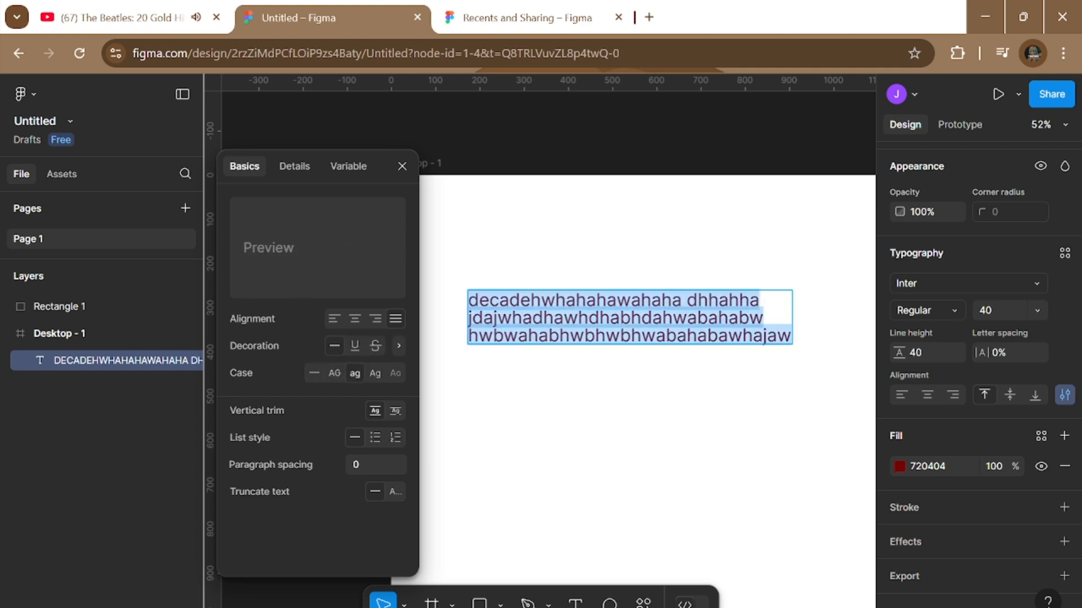
pyautogui.click(372, 373)
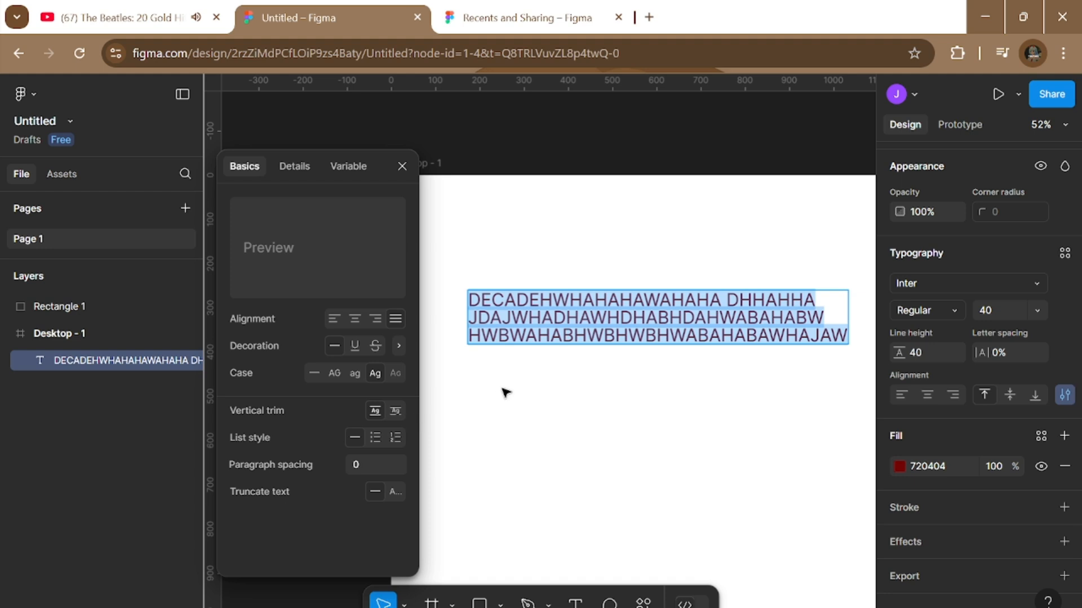
pyautogui.click(401, 168)
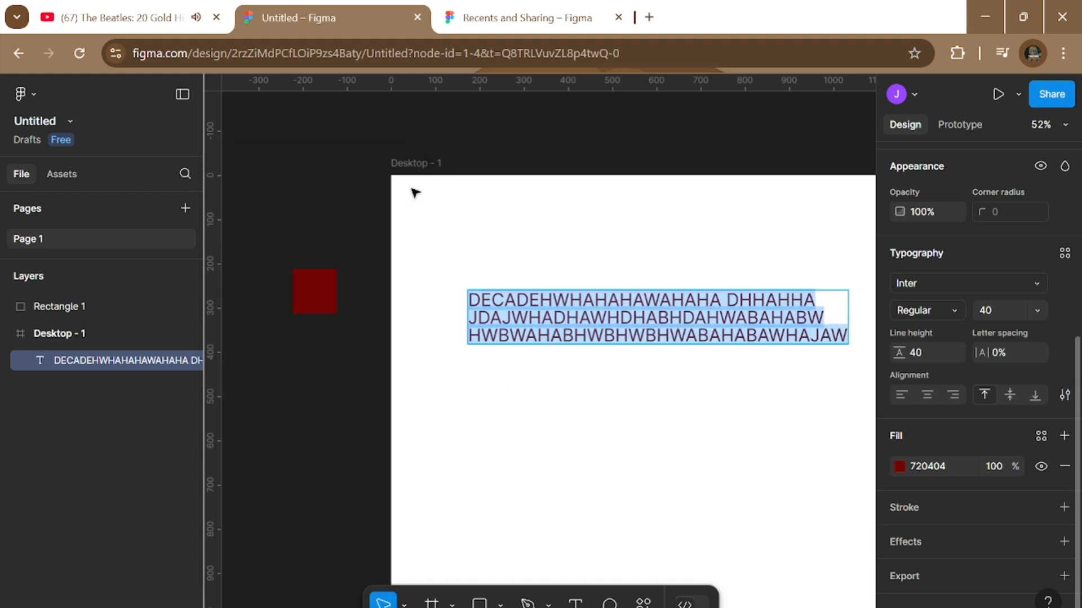
# Delete the three-line DECADE text and the dark red rectangle, leaving only the empty Desktop - 1 frame.
pyautogui.press('BackSpace')
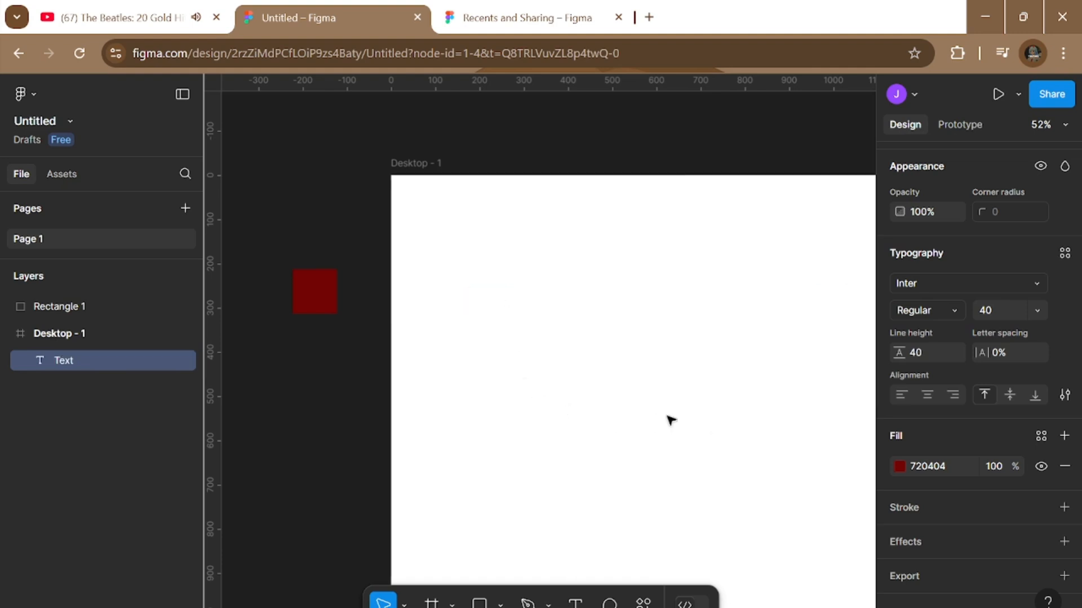
pyautogui.scroll(-2, 670, 423)
pyautogui.scroll(3, 700, 425)
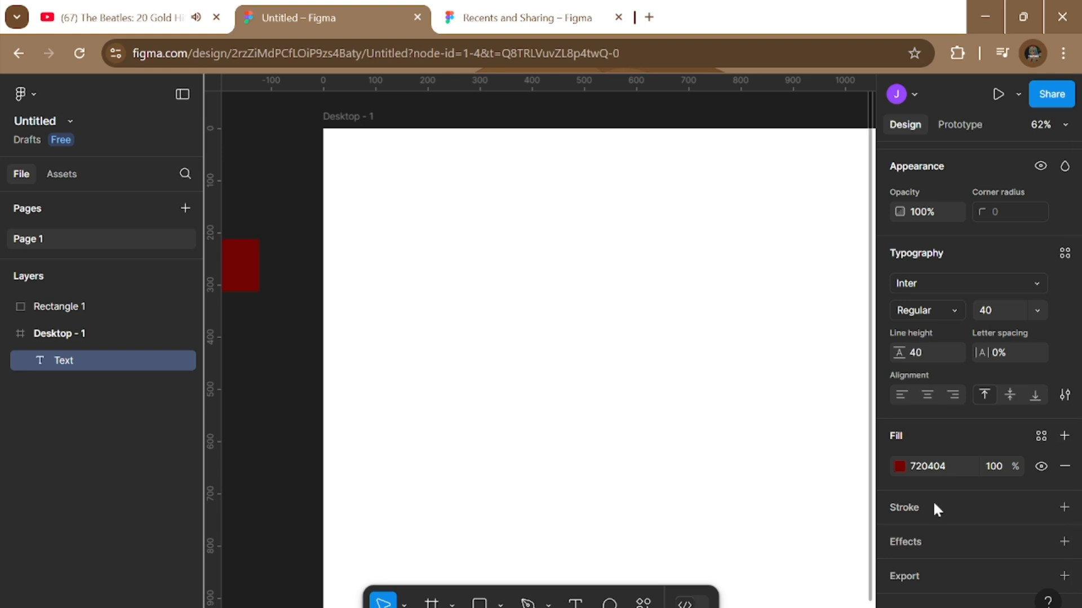
pyautogui.scroll(-1, 572, 438)
pyautogui.scroll(-4, 572, 438)
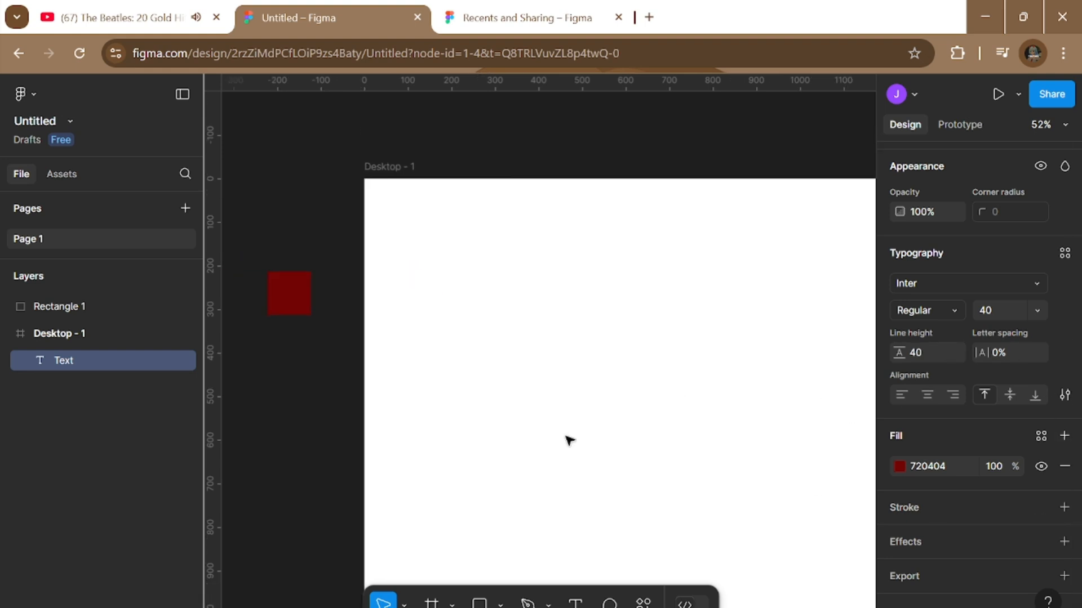
pyautogui.scroll(3, 570, 440)
pyautogui.scroll(-1, 563, 437)
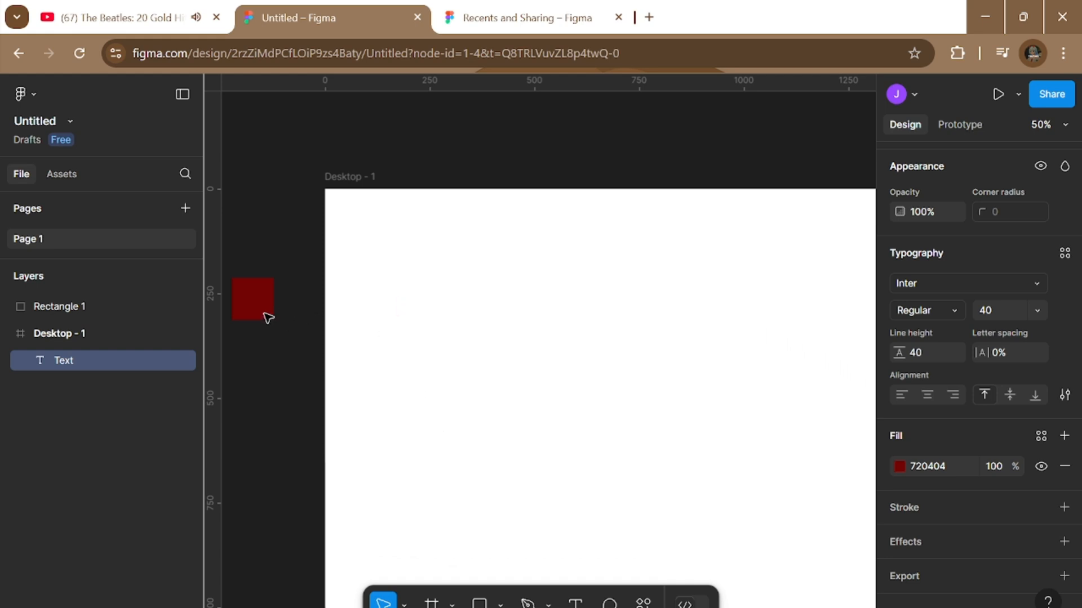
pyautogui.press('Escape')
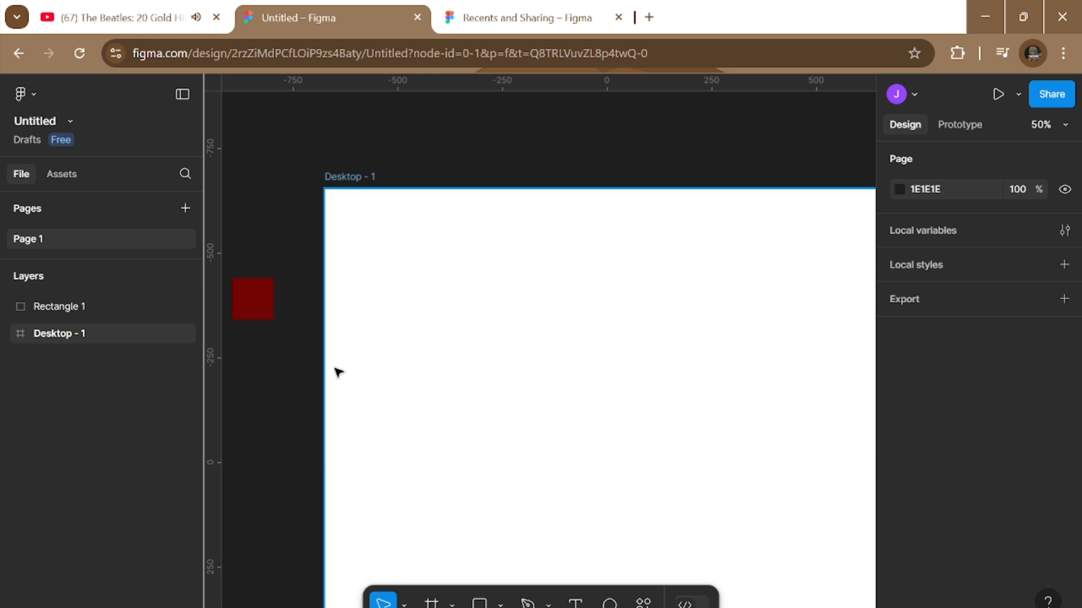
pyautogui.click(252, 313)
pyautogui.press('Delete')
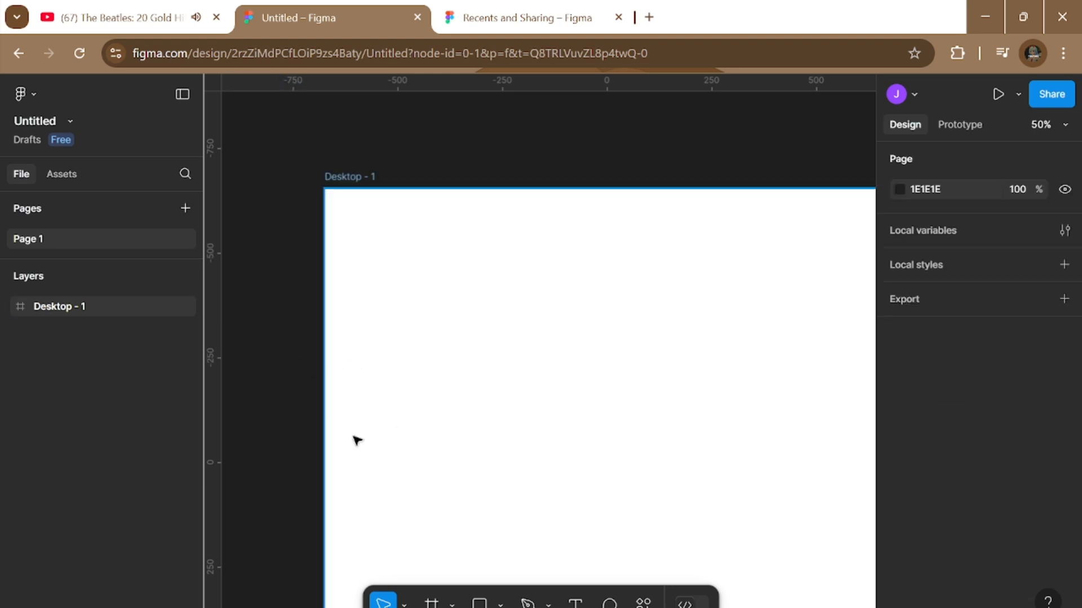
# Add the text DECADE near the upper-left corner of the Desktop - 1 frame, at about X 46, Y 42.
pyautogui.press('t')
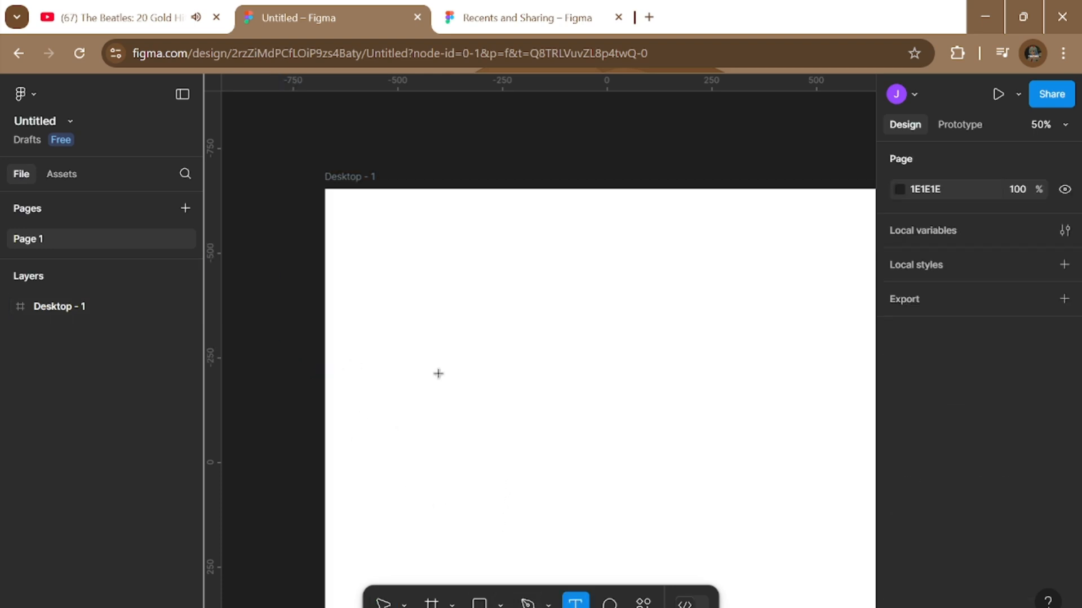
pyautogui.click(408, 268)
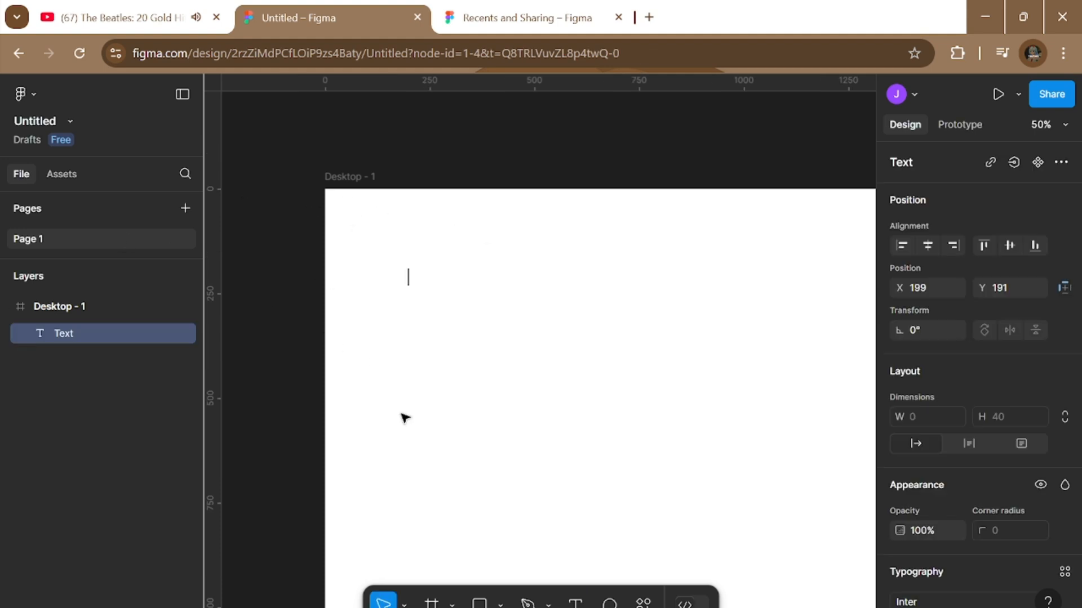
pyautogui.write('DEC')
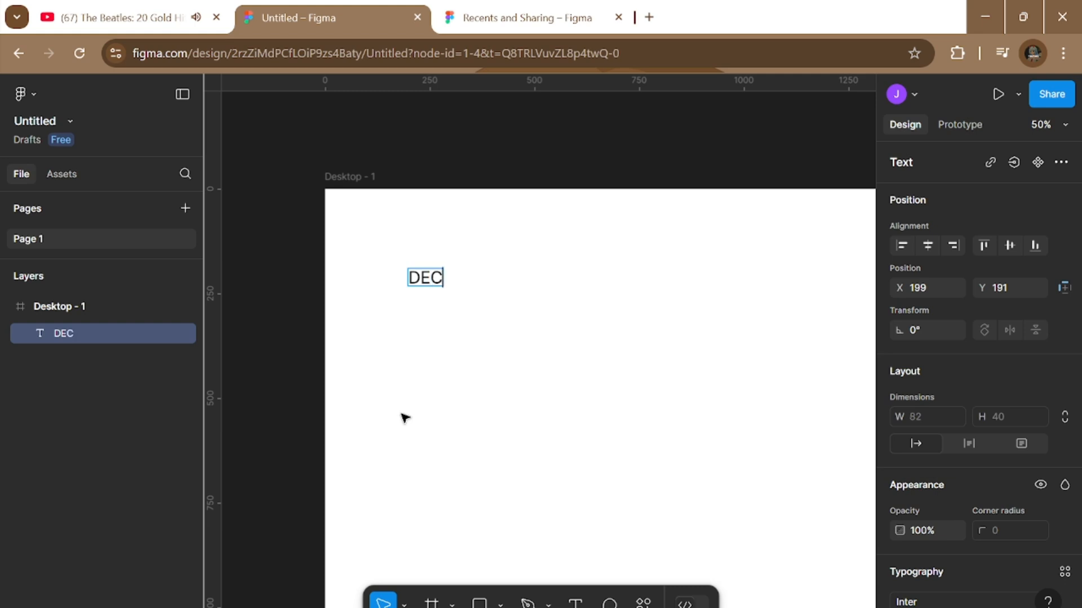
pyautogui.write('ADRE')
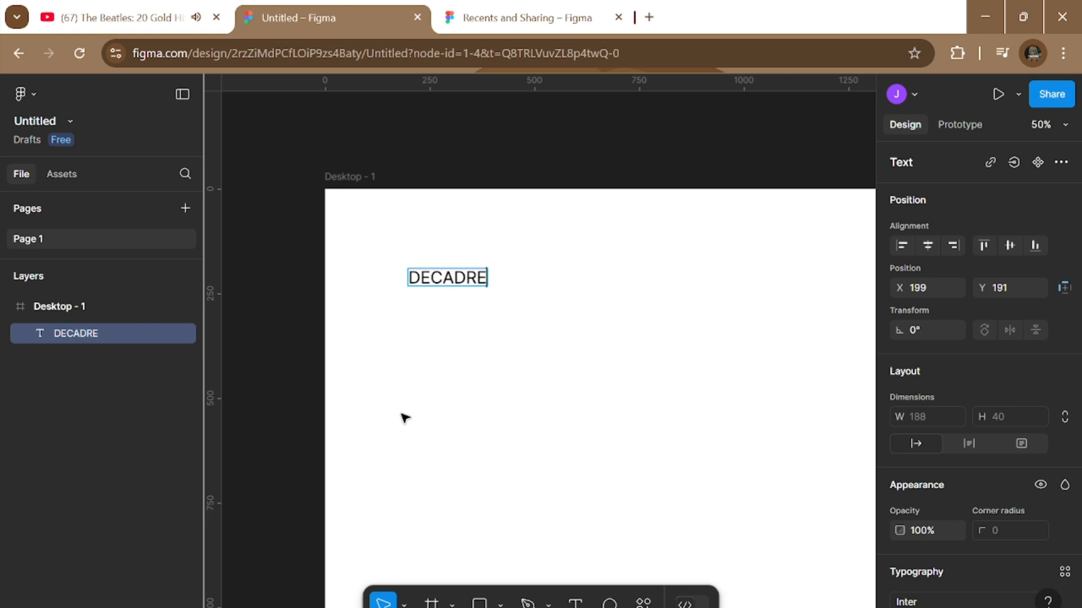
pyautogui.press('BackSpace')
pyautogui.press('BackSpace')
pyautogui.write('E')
pyautogui.press('Escape')
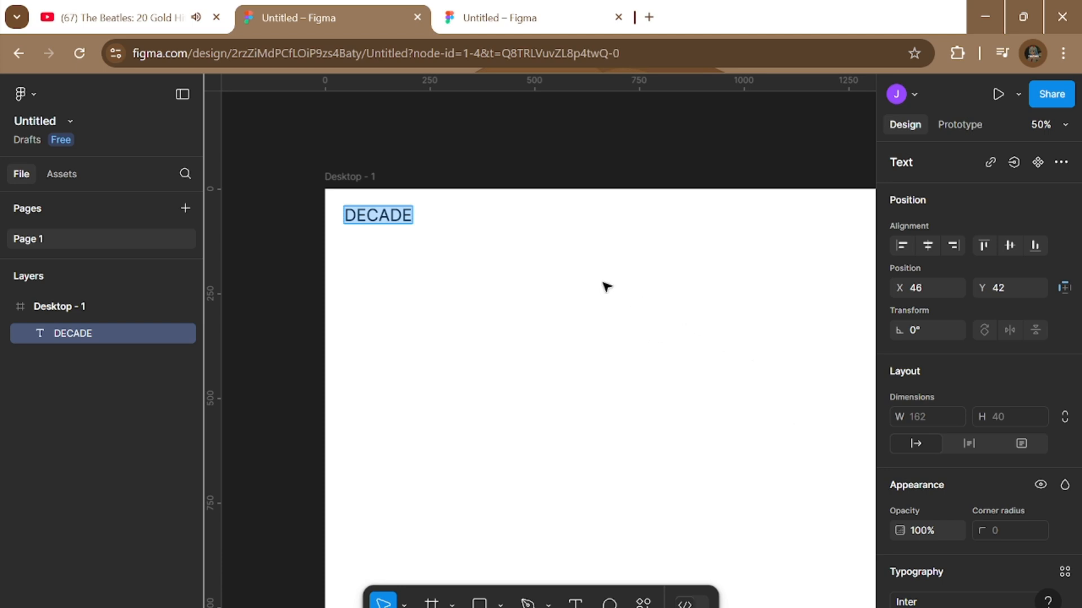
pyautogui.click(596, 281)
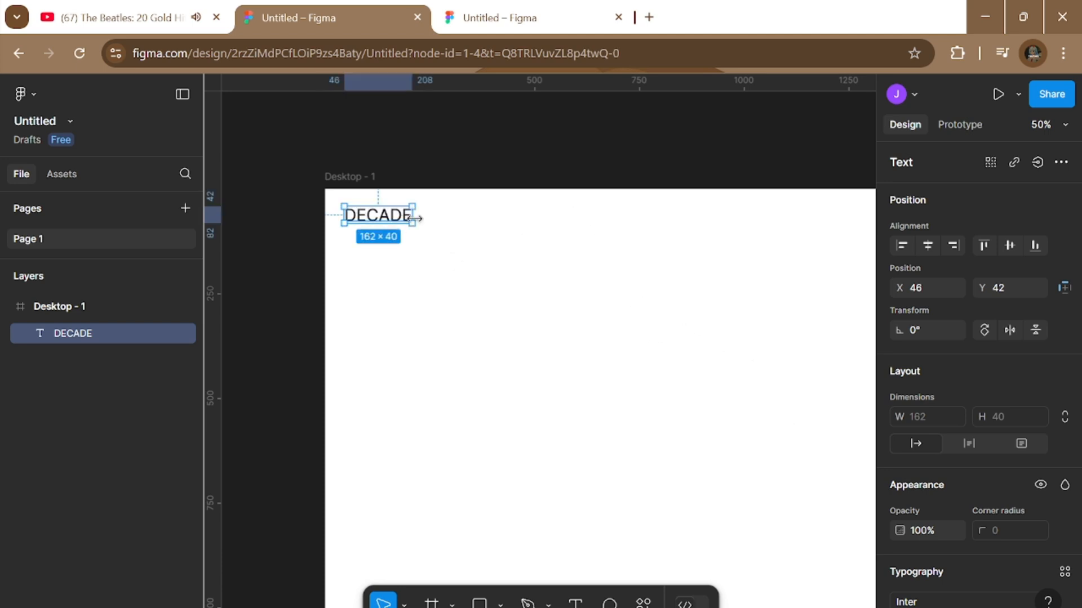
pyautogui.scroll(-3, 984, 455)
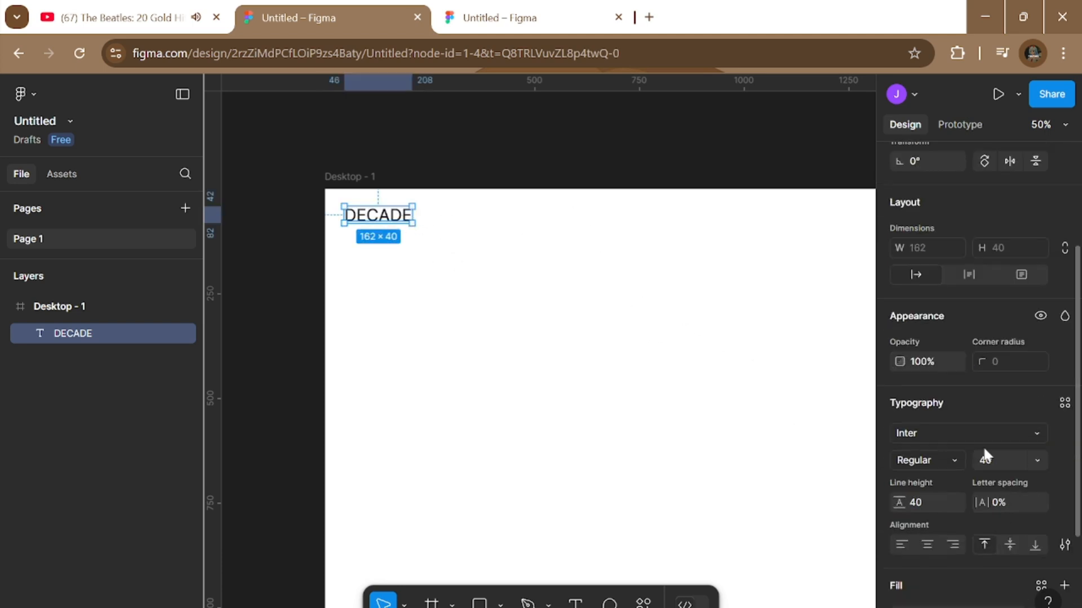
pyautogui.click(608, 292)
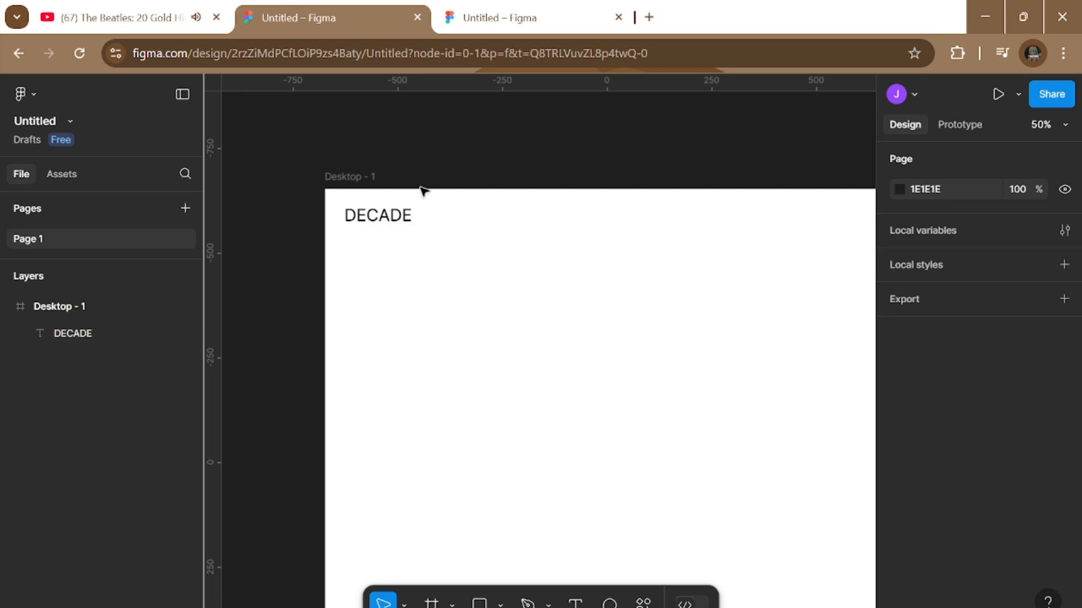
# Browse the font list and set the DECADE text's font to Barlow Semi Condensed.
pyautogui.click(367, 219)
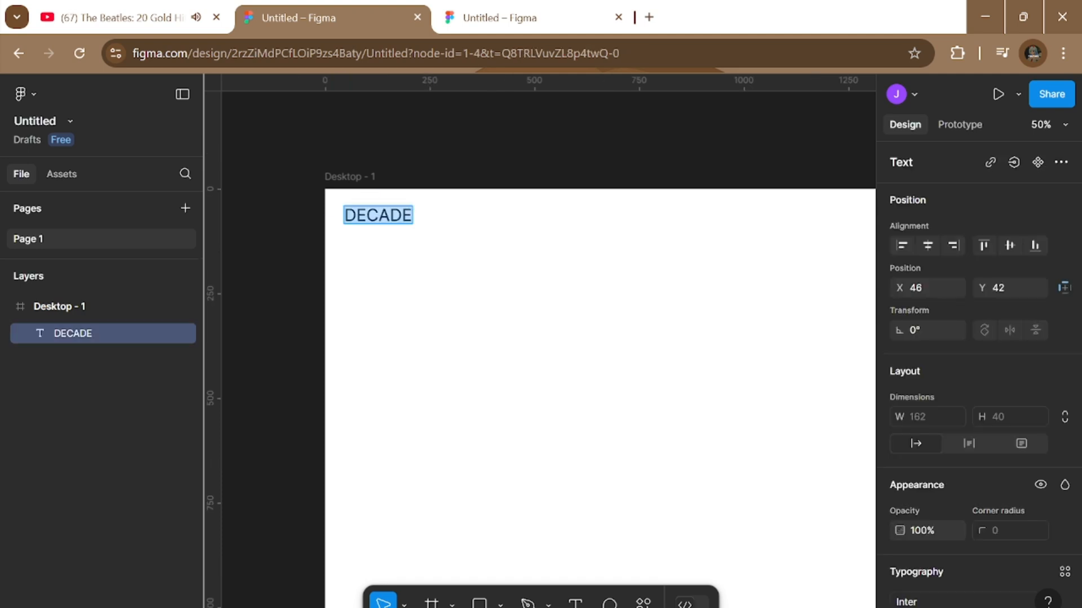
pyautogui.scroll(-5, 954, 418)
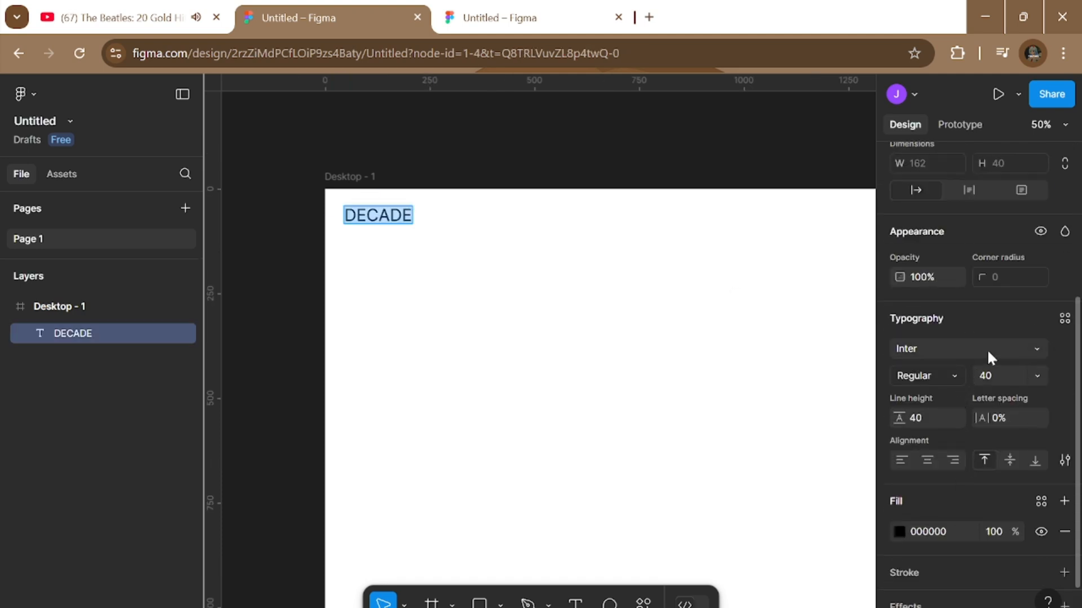
pyautogui.click(1016, 343)
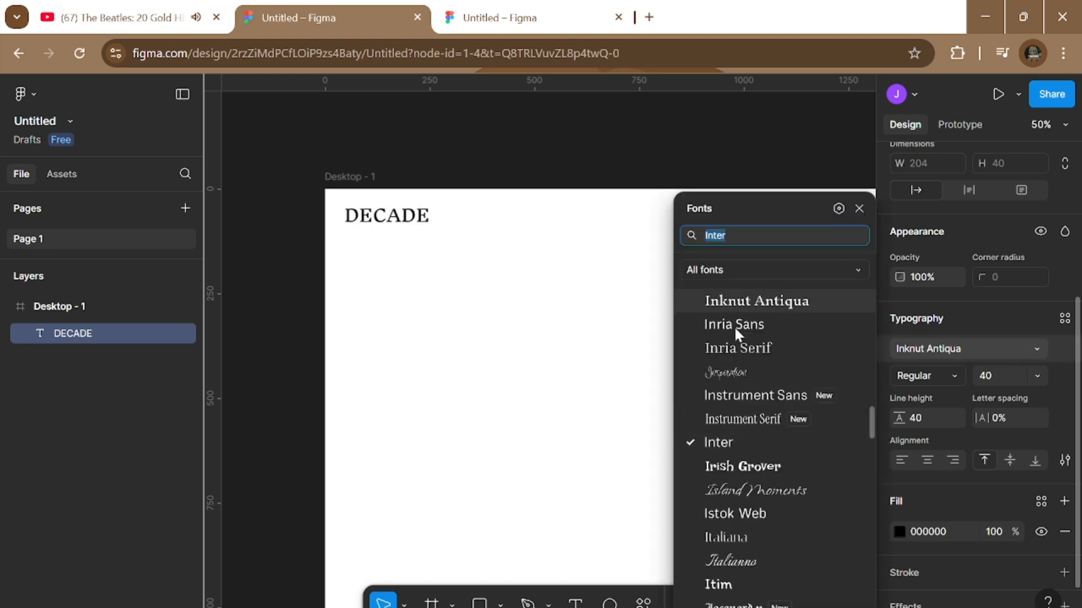
pyautogui.scroll(-10, 720, 394)
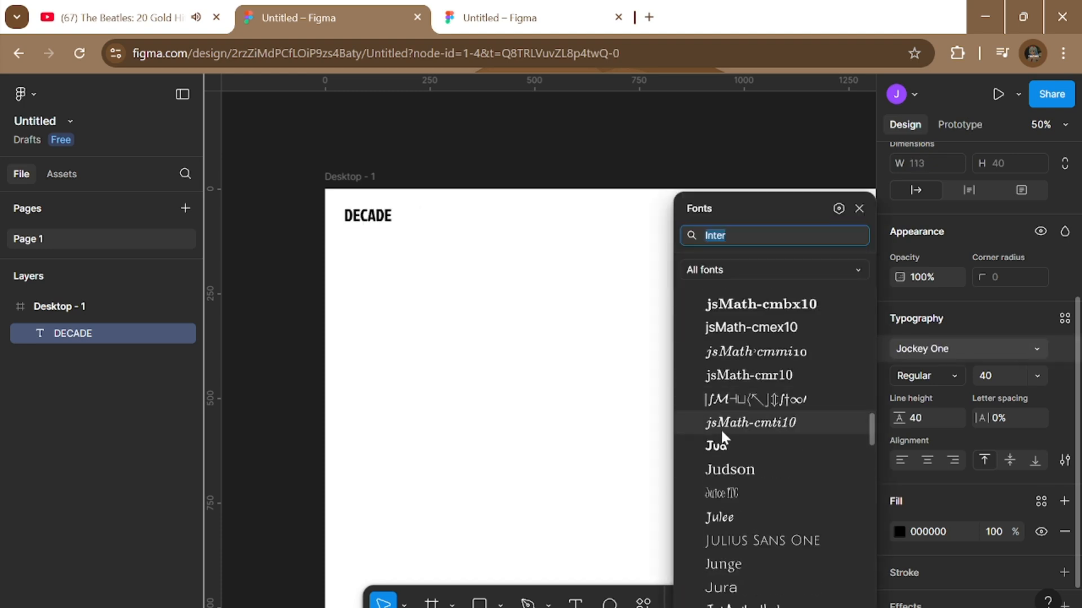
pyautogui.scroll(-5, 719, 427)
pyautogui.scroll(15, 710, 417)
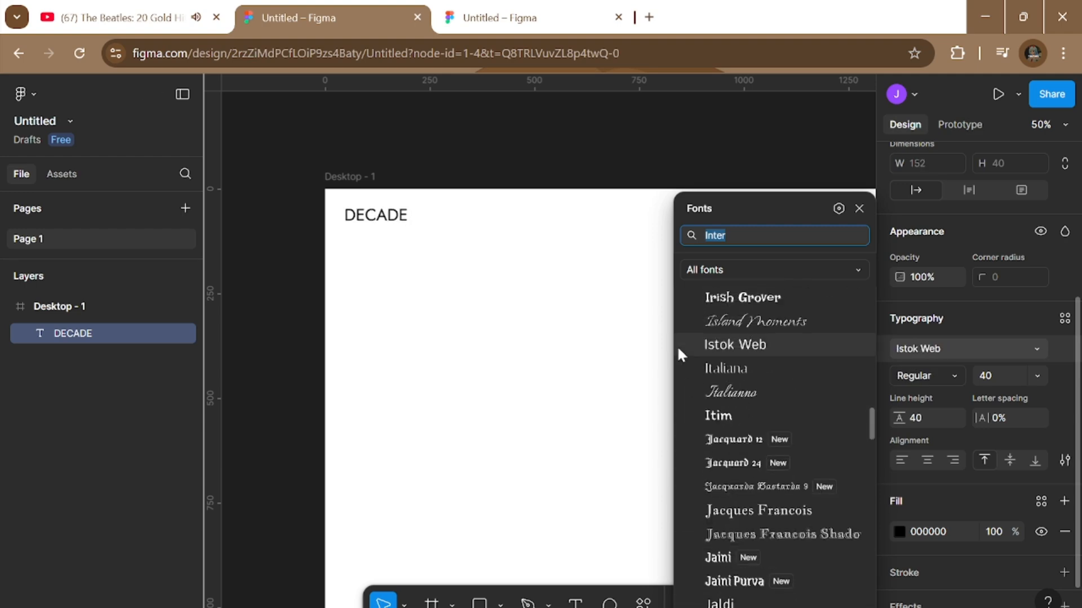
pyautogui.scroll(10, 699, 327)
pyautogui.press('BackSpace')
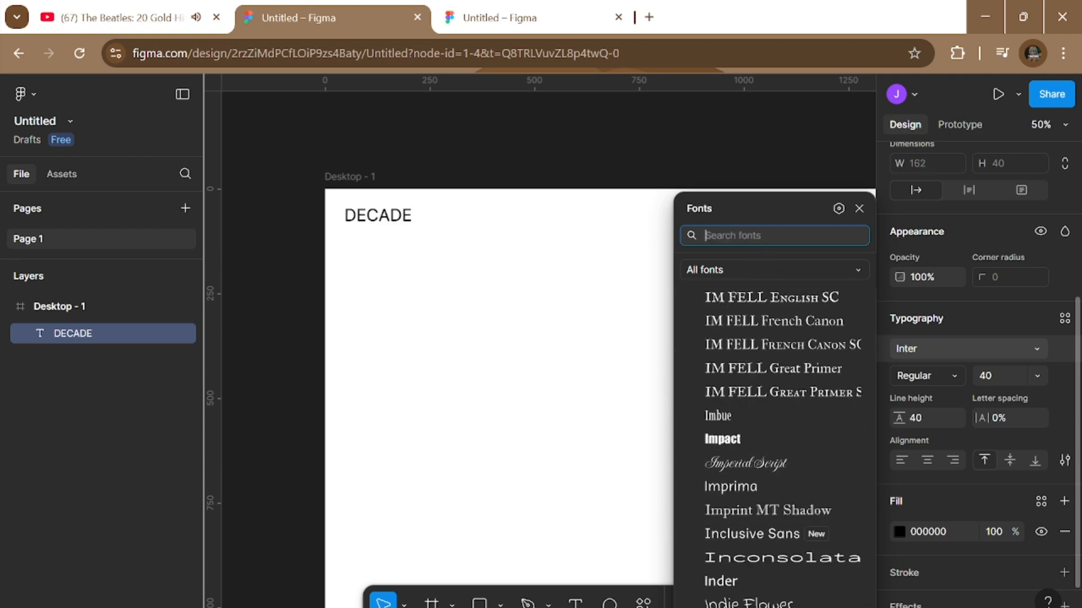
pyautogui.write('BAR')
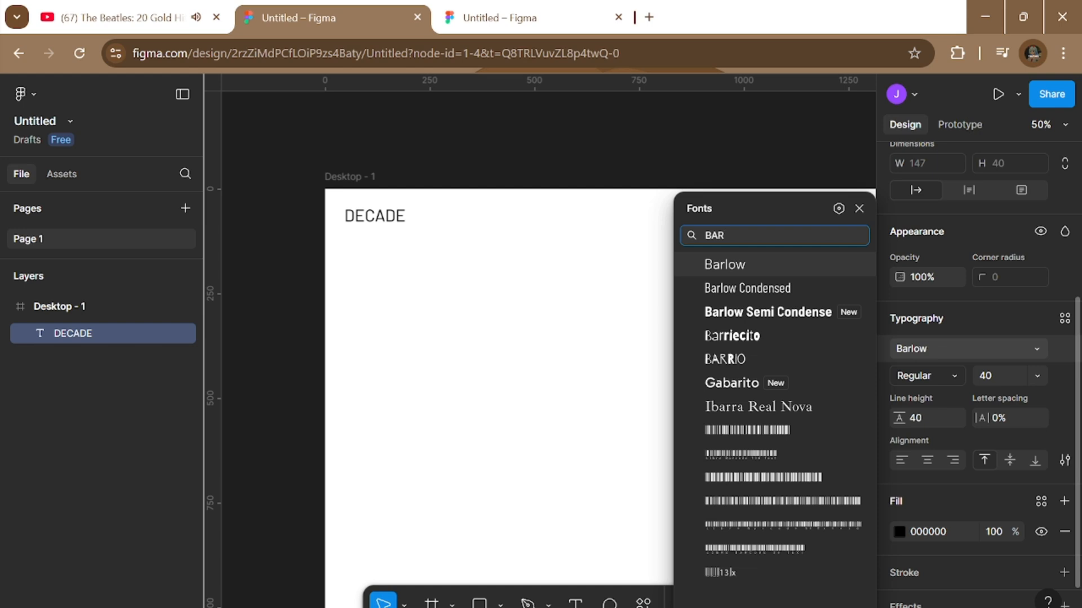
pyautogui.click(775, 309)
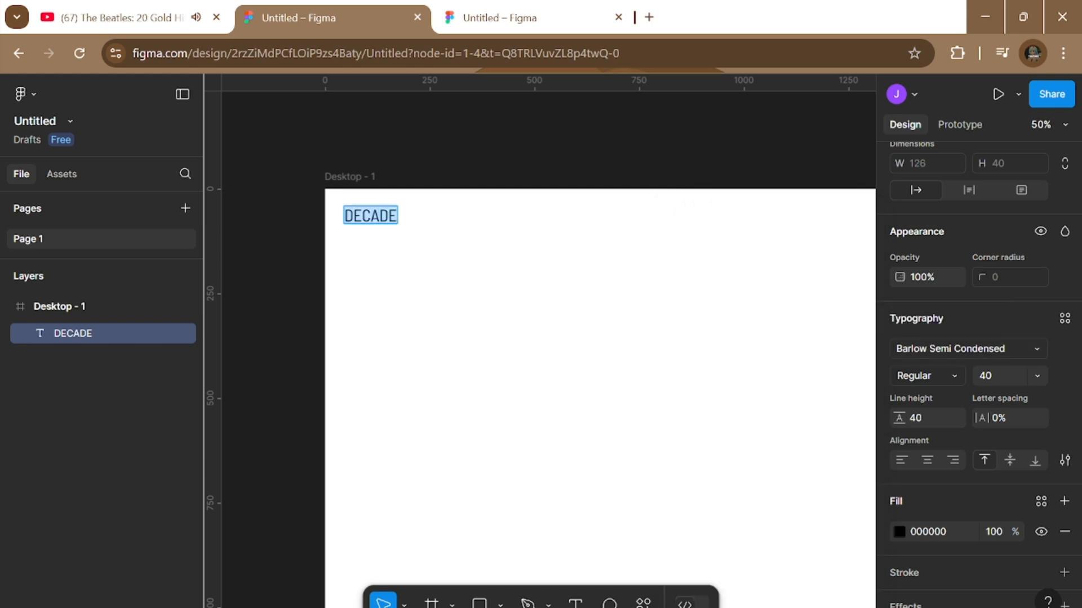
# Make the DECADE text bold, enlarge it, and give it a text box of about 226 × 56 at about X 37, Y 38.
pyautogui.click(948, 374)
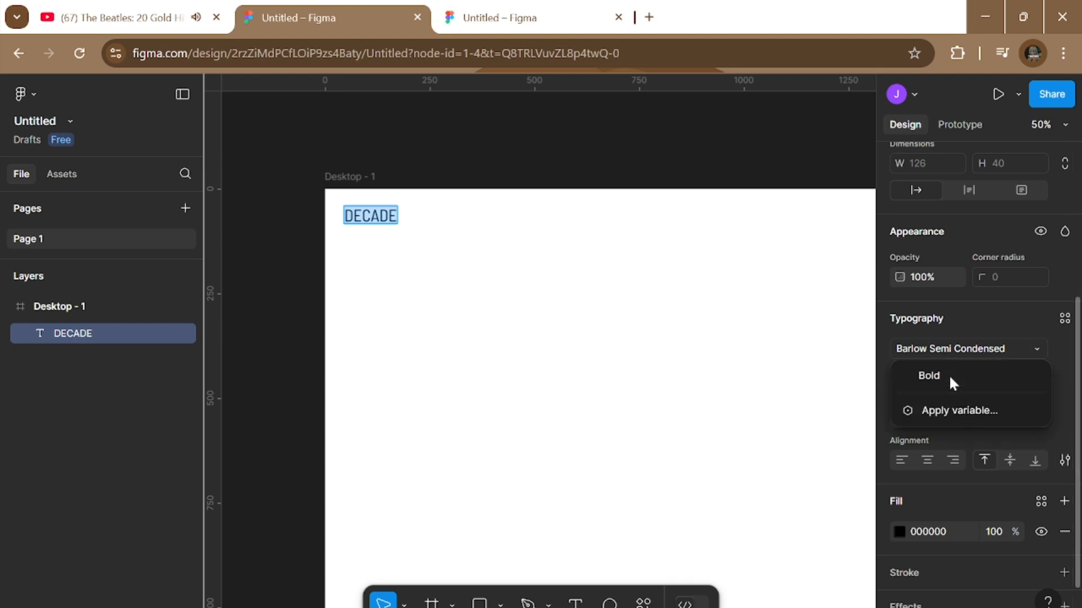
pyautogui.click(948, 376)
pyautogui.press('Escape')
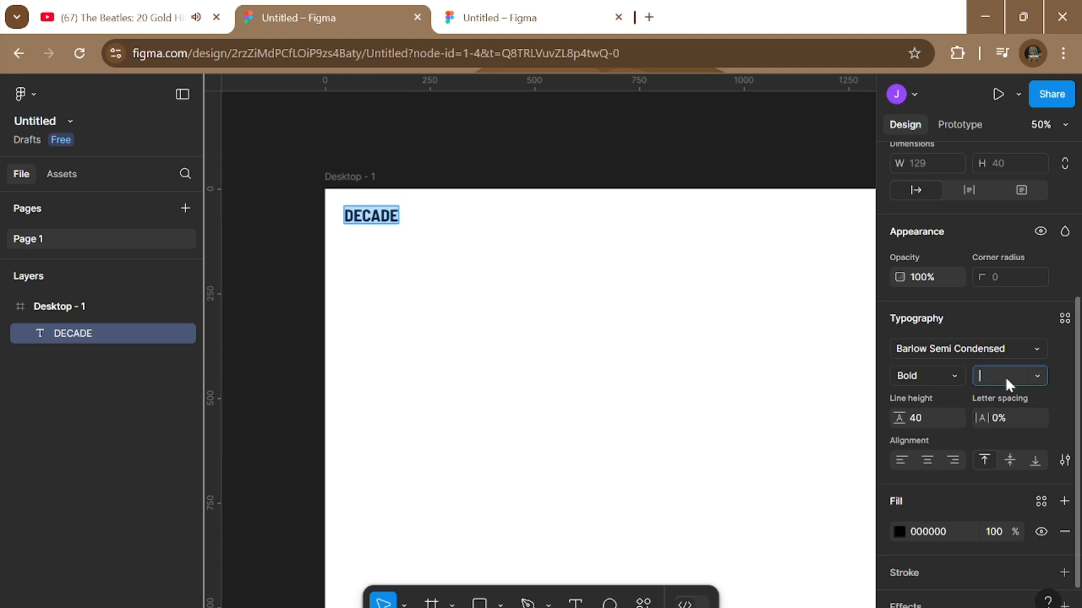
pyautogui.press('Return')
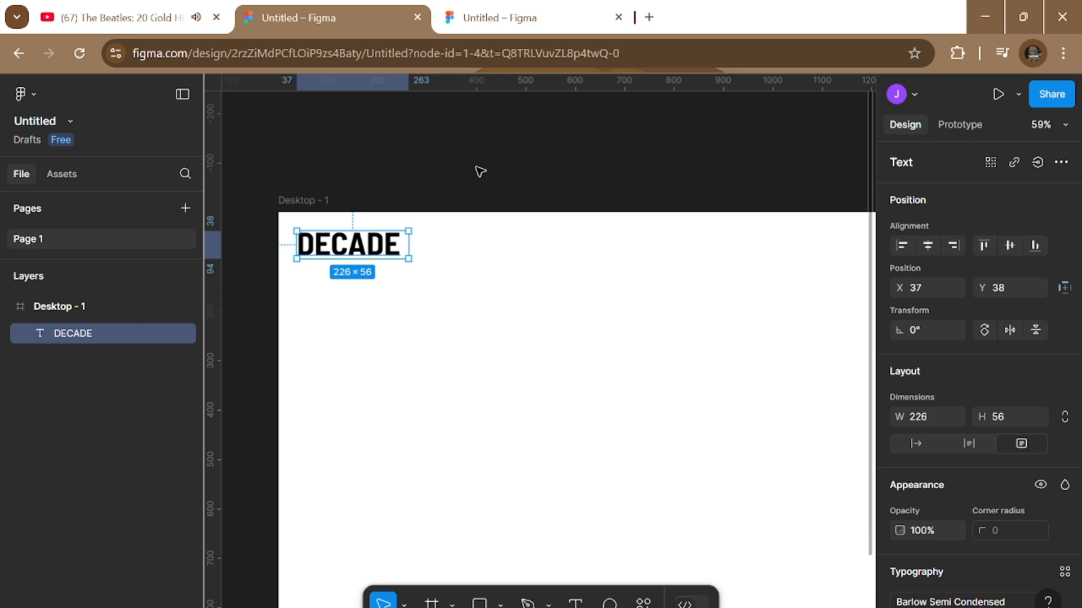
pyautogui.click(481, 176)
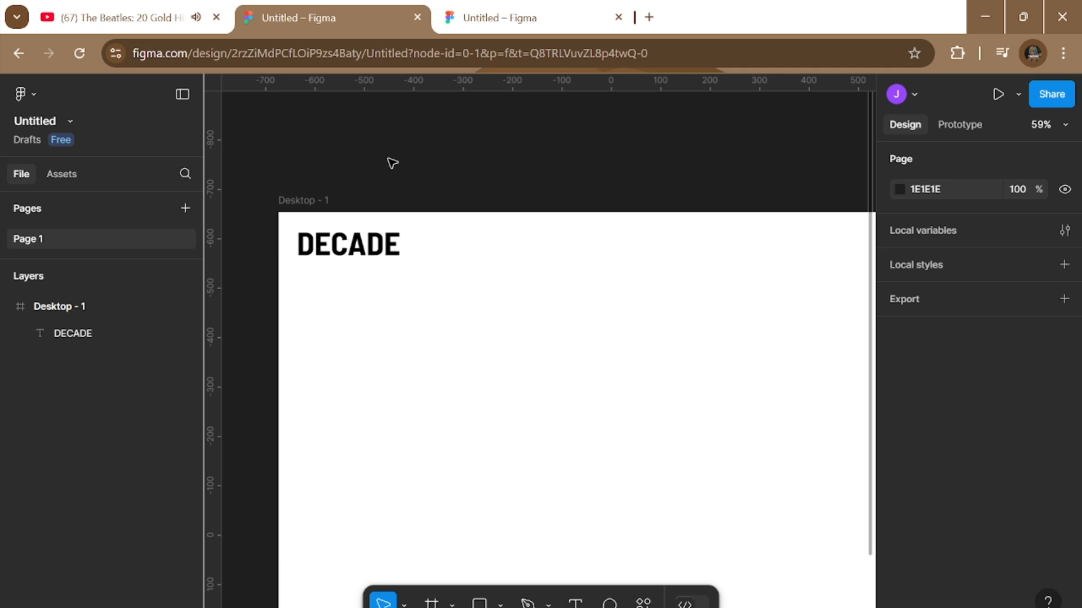
pyautogui.click(353, 252)
pyautogui.rightClick(353, 252)
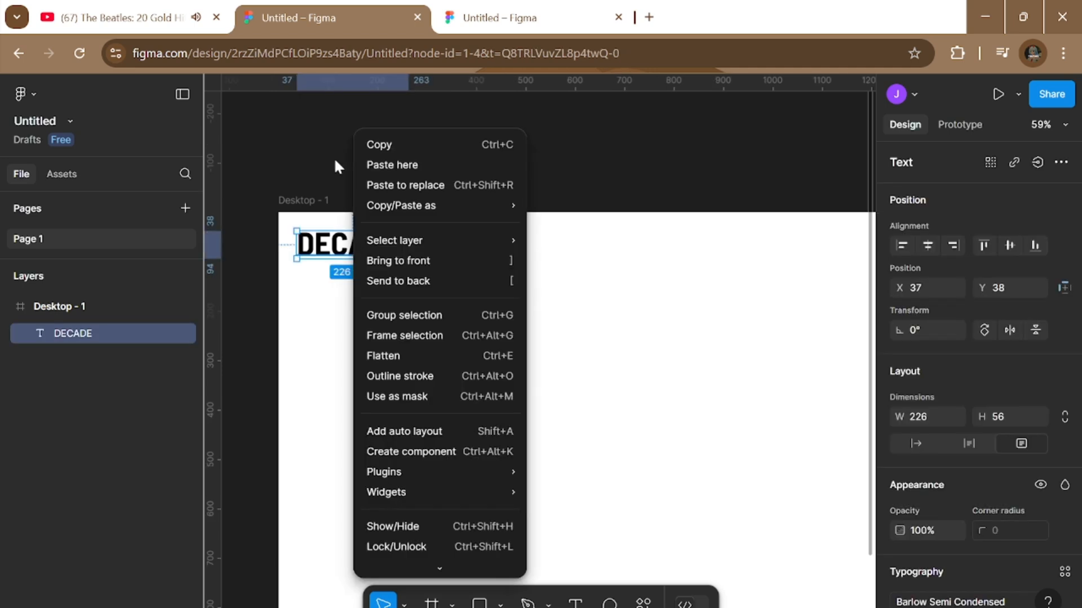
pyautogui.click(339, 146)
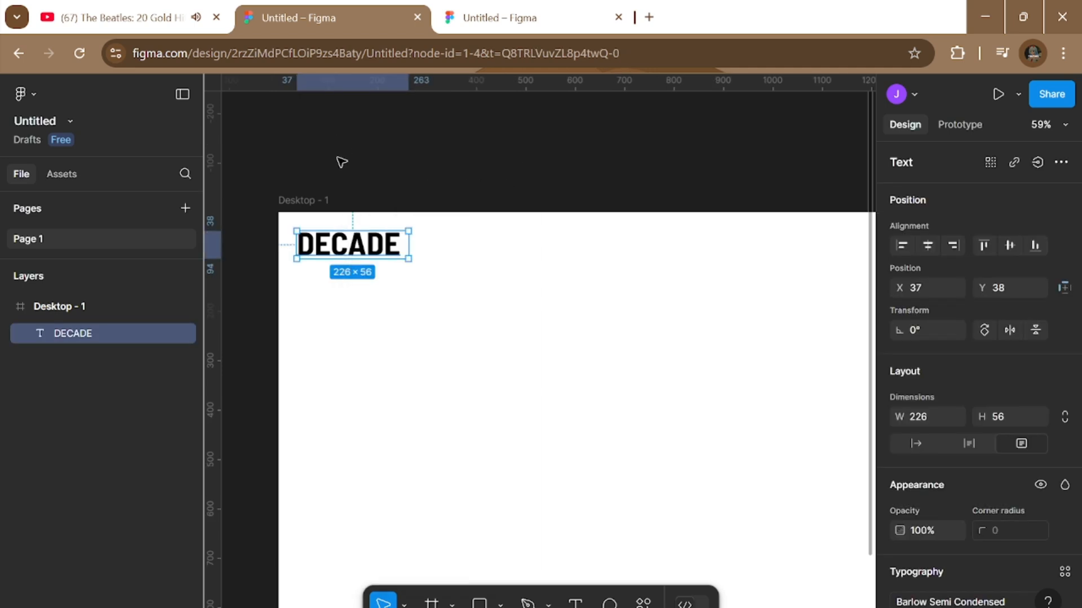
pyautogui.click(499, 188)
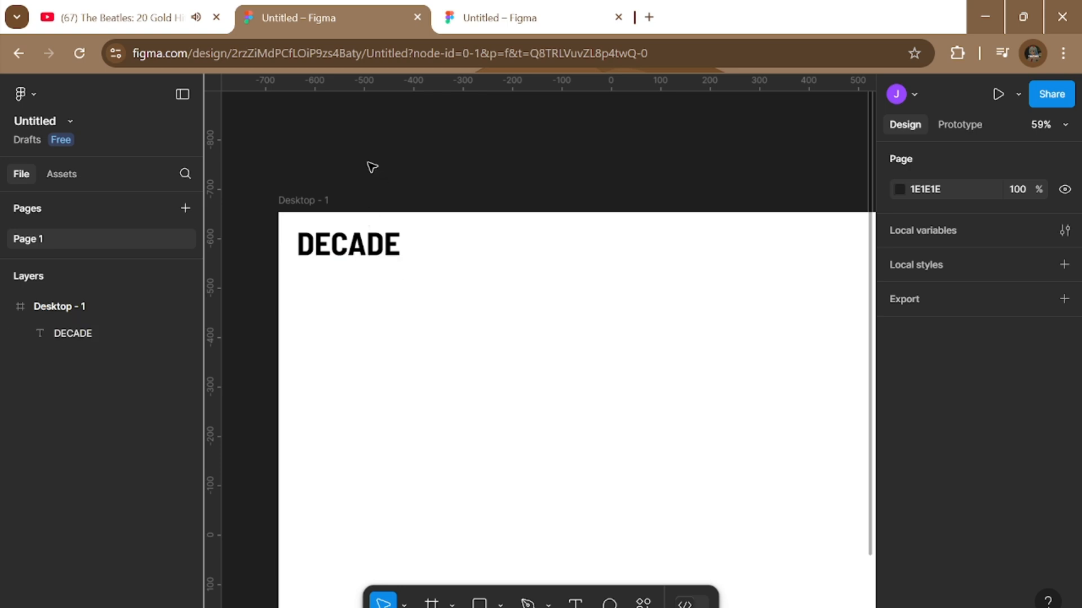
pyautogui.click(361, 250)
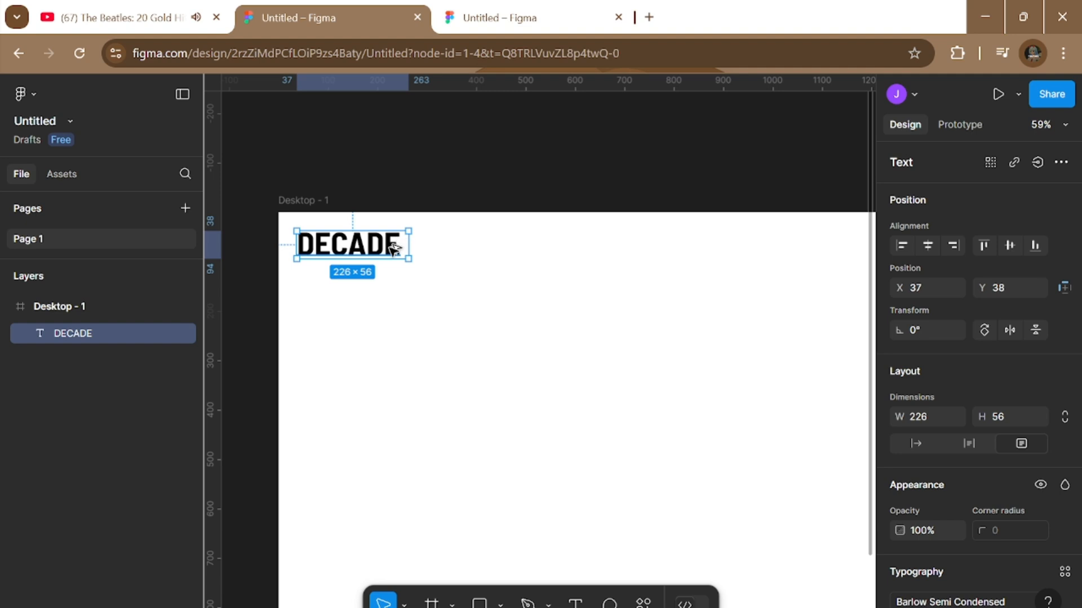
# Duplicate the DECADE text beside the original and turn the copy into a smaller INC text with a box of about 92 × 56.
pyautogui.moveTo(393, 248); pyautogui.dragTo(505, 252)
pyautogui.doubleClick(506, 252)
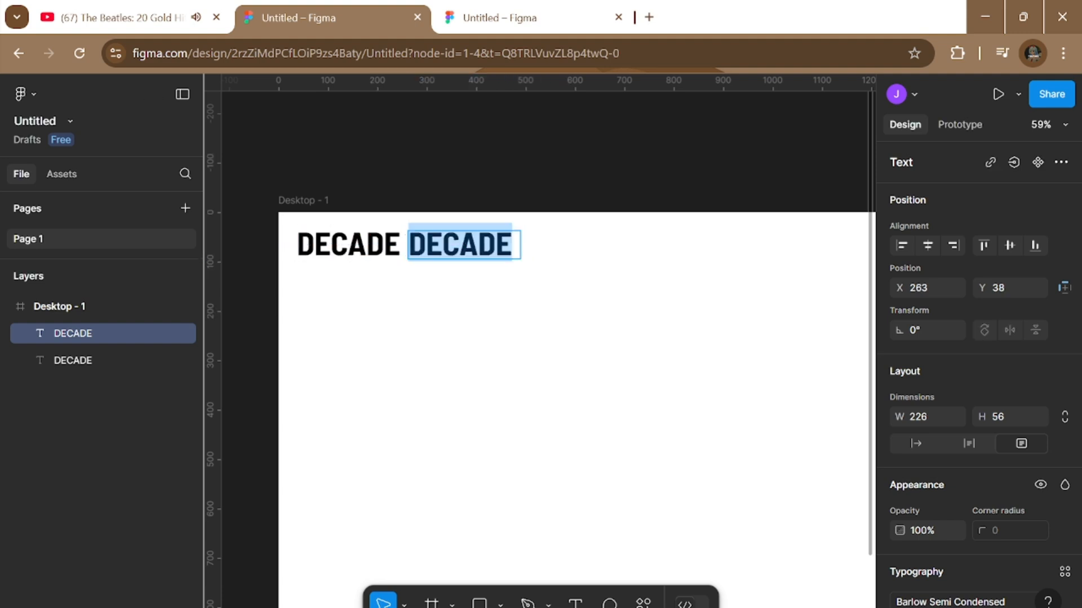
pyautogui.press('BackSpace')
pyautogui.write('INC')
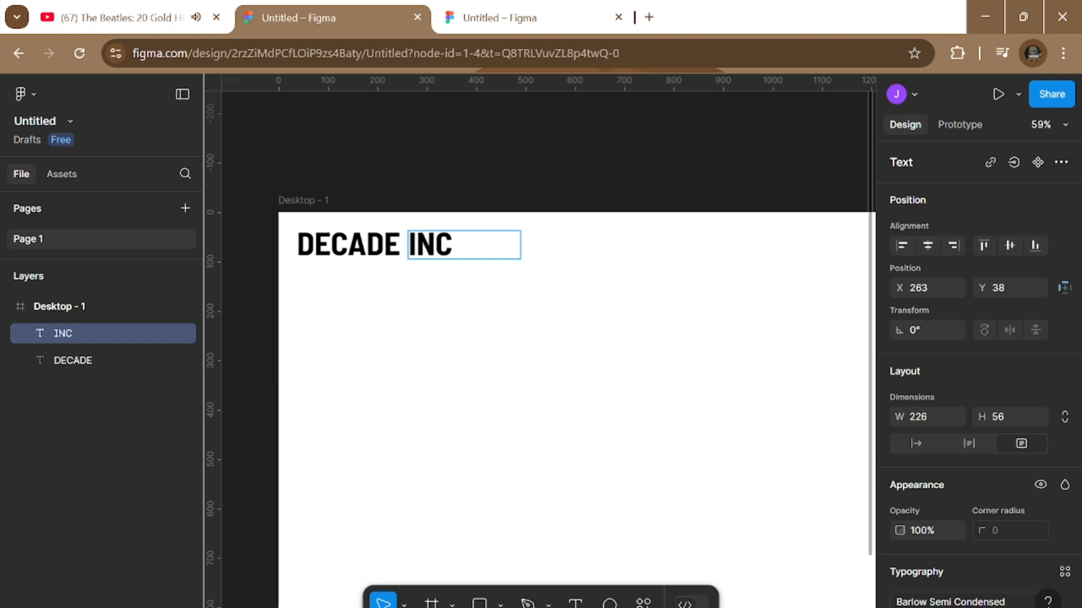
pyautogui.press('Return')
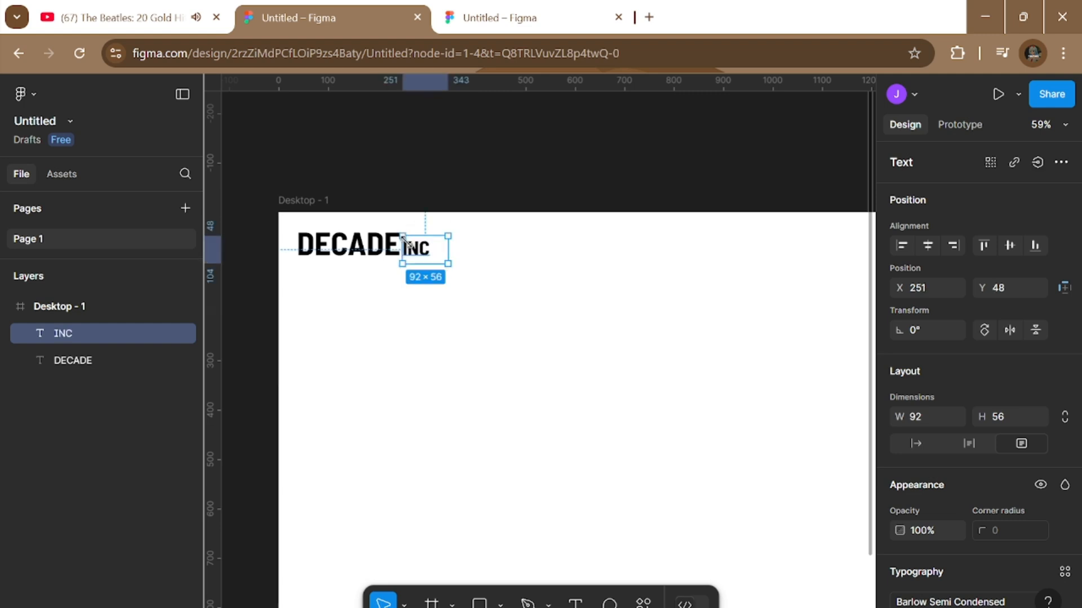
# Nudge the INC text horizontally so it sits just after DECADE, at about X 258, Y 48.
pyautogui.press('Right')
pyautogui.press('Right')
pyautogui.press('Right')
pyautogui.press('Right')
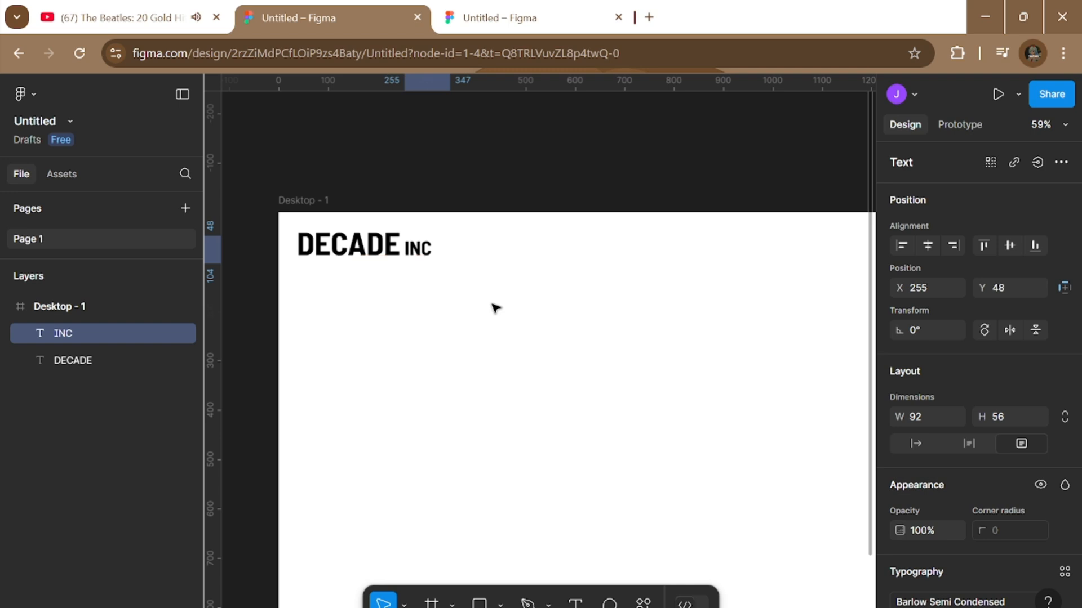
pyautogui.press('Left')
pyautogui.press('Right')
pyautogui.press('Right')
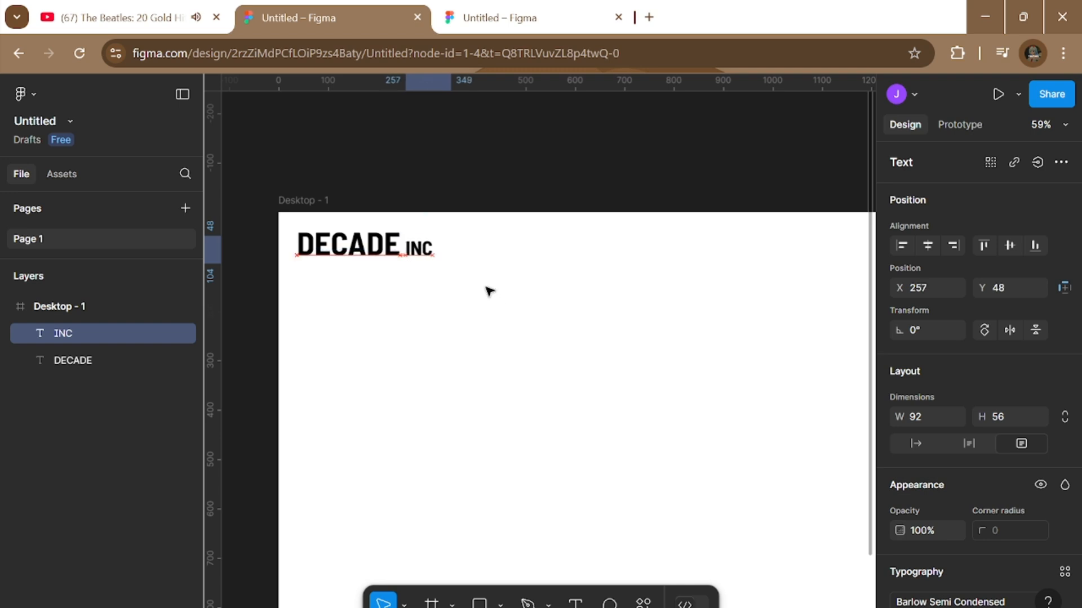
pyautogui.press('Up')
pyautogui.press('Down')
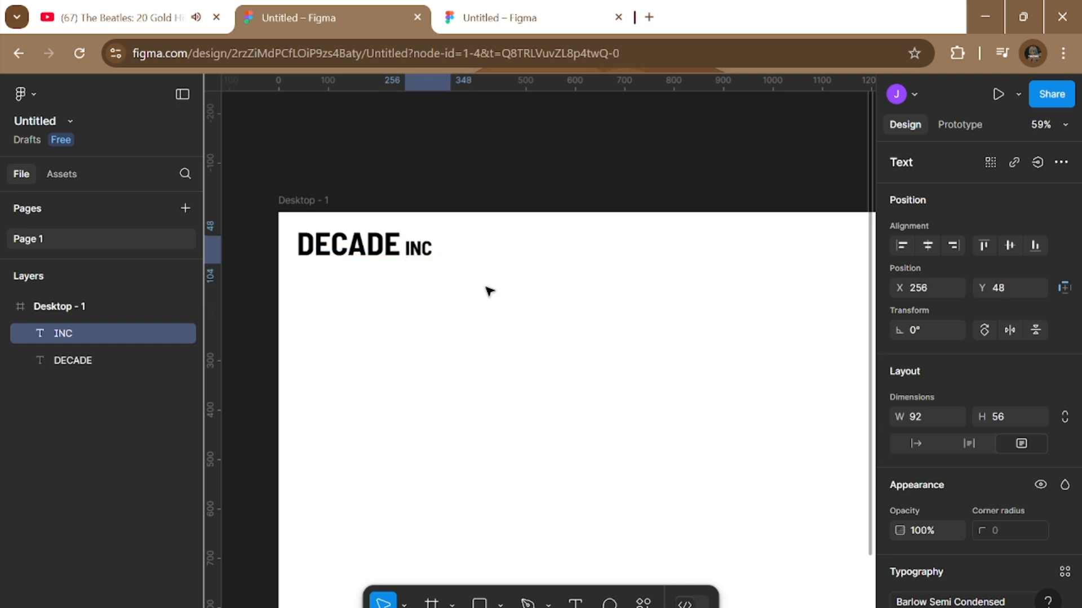
pyautogui.press('Right')
pyautogui.press('Left')
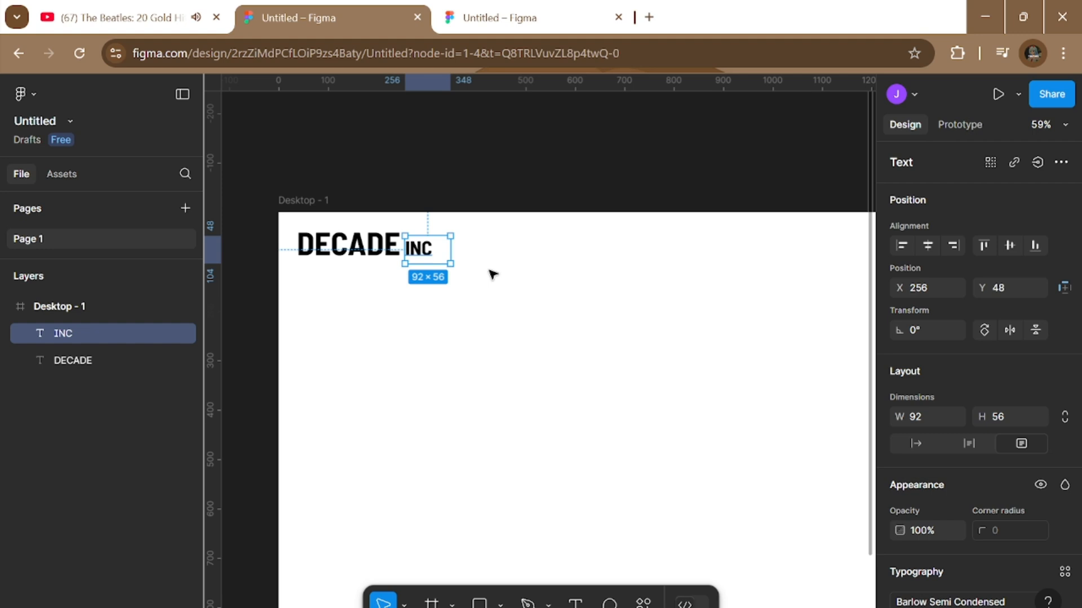
pyautogui.press('Right')
pyautogui.press('Right')
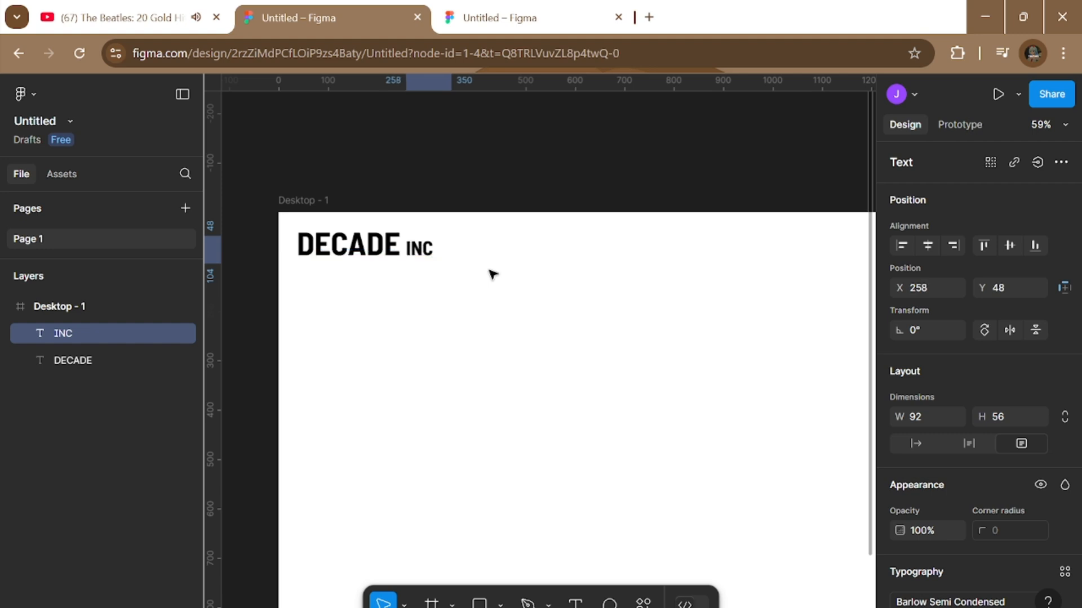
pyautogui.press('Left')
pyautogui.press('Left')
pyautogui.press('Left')
pyautogui.press('Right')
pyautogui.press('Right')
pyautogui.press('Right')
pyautogui.click(521, 191)
# Place a 100 × 100 rectangle in the upper middle of the Desktop - 1 frame, and delete it.
pyautogui.scroll(-4, 518, 190)
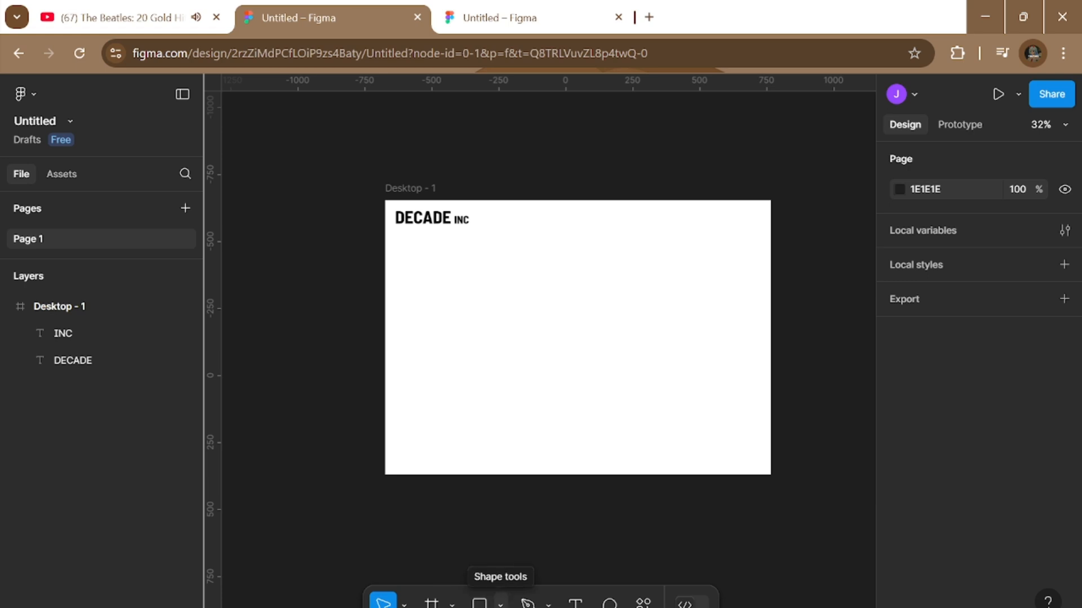
pyautogui.click(500, 602)
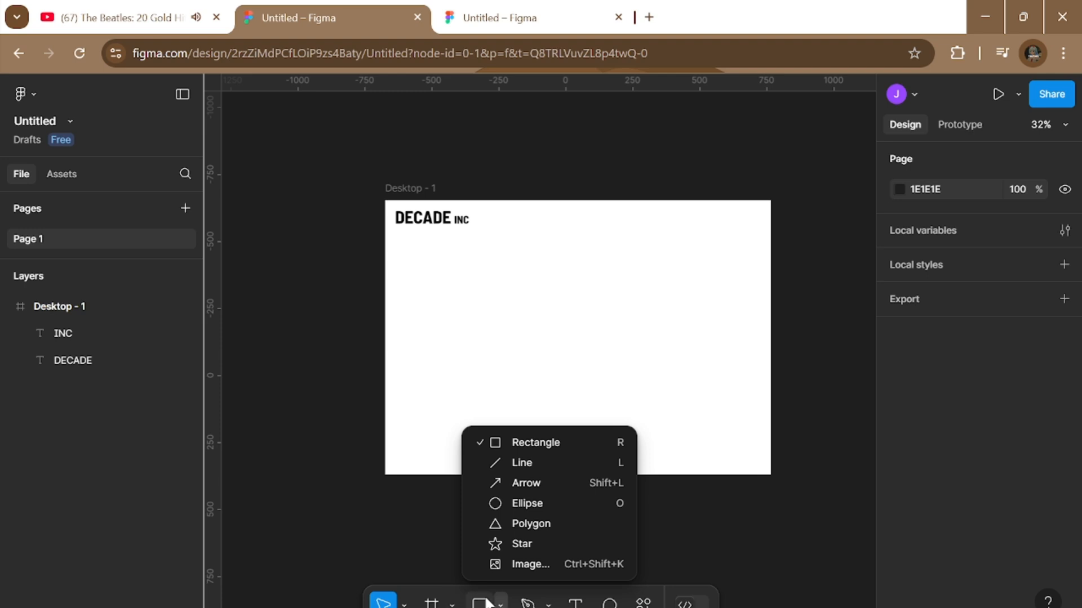
pyautogui.click(540, 443)
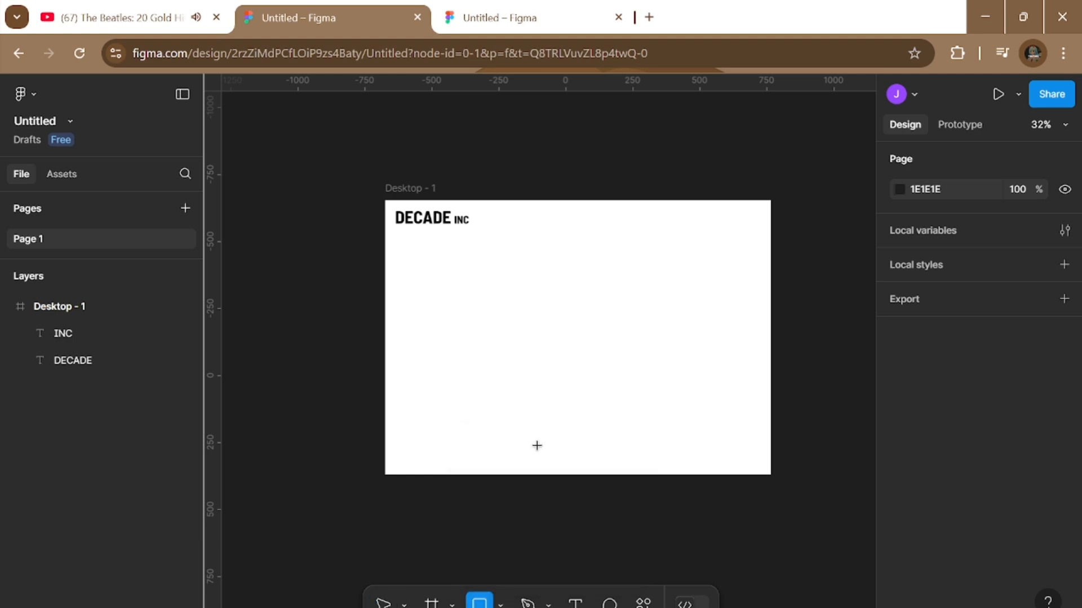
pyautogui.click(547, 276)
pyautogui.scroll(-3, 1059, 495)
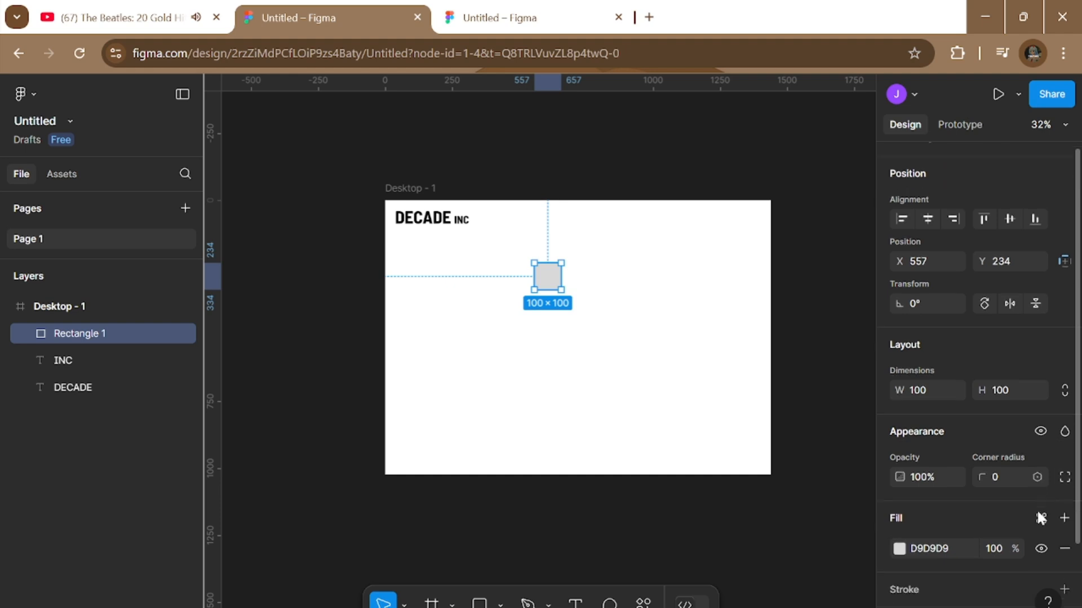
pyautogui.click(500, 603)
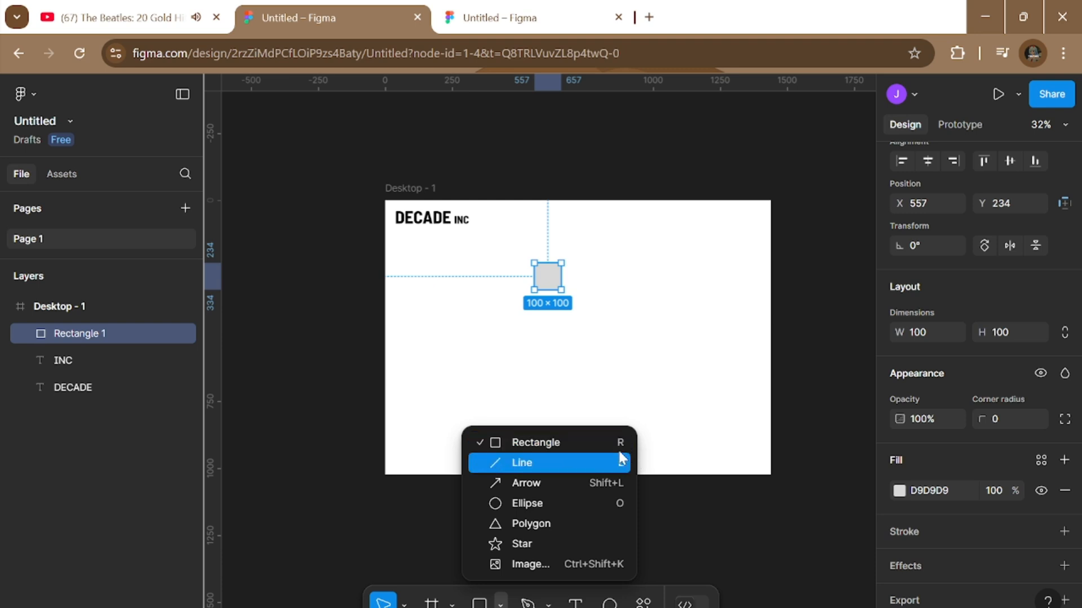
pyautogui.press('Delete')
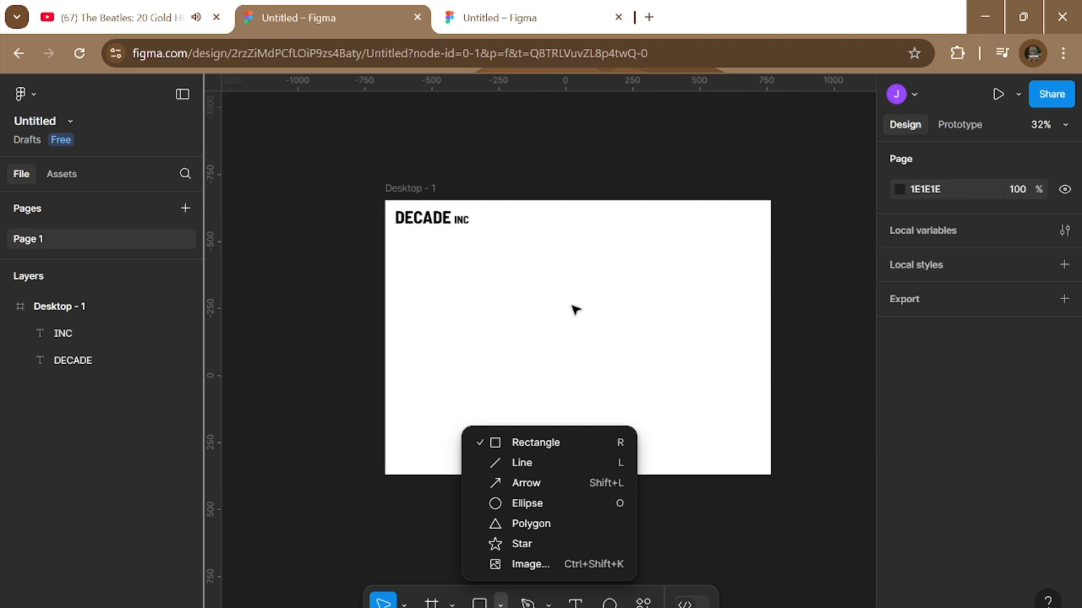
# Place a 100 × 100 rectangle in the frame and move it level with the DECADE INC logo, to about X 511, Y 16.
pyautogui.press('r')
pyautogui.click(556, 272)
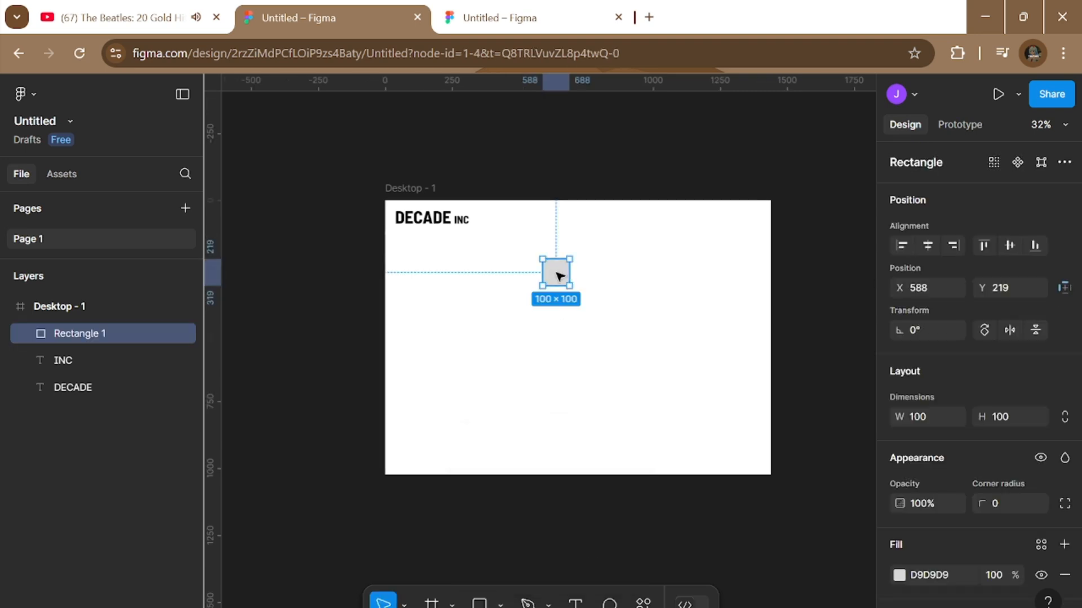
pyautogui.scroll(5, 559, 277)
pyautogui.scroll(2, 698, 214)
pyautogui.hscroll(-2, 699, 214)
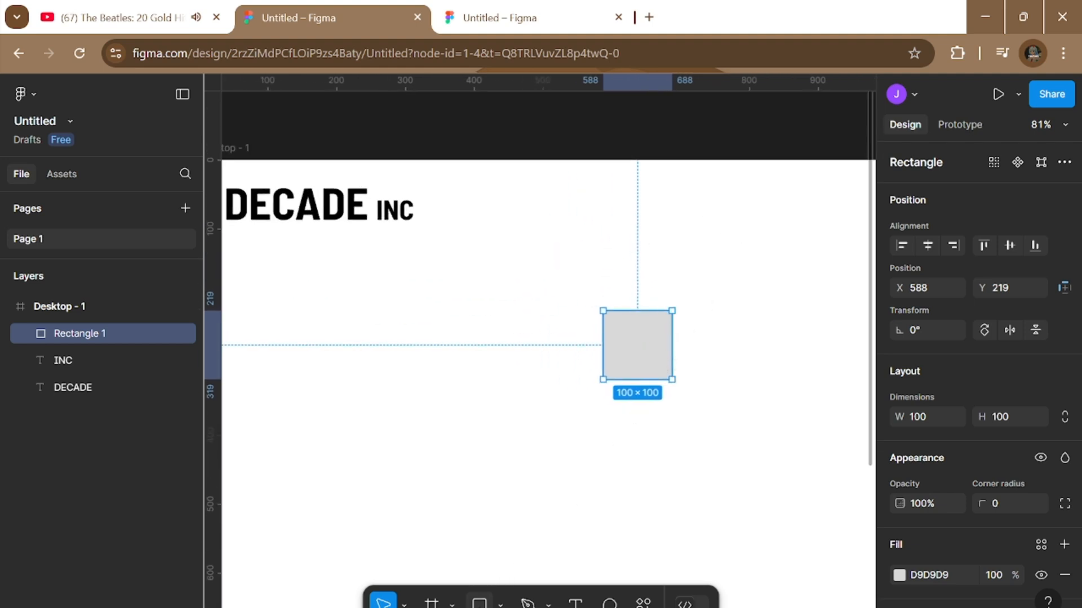
pyautogui.moveTo(635, 340); pyautogui.dragTo(597, 208)
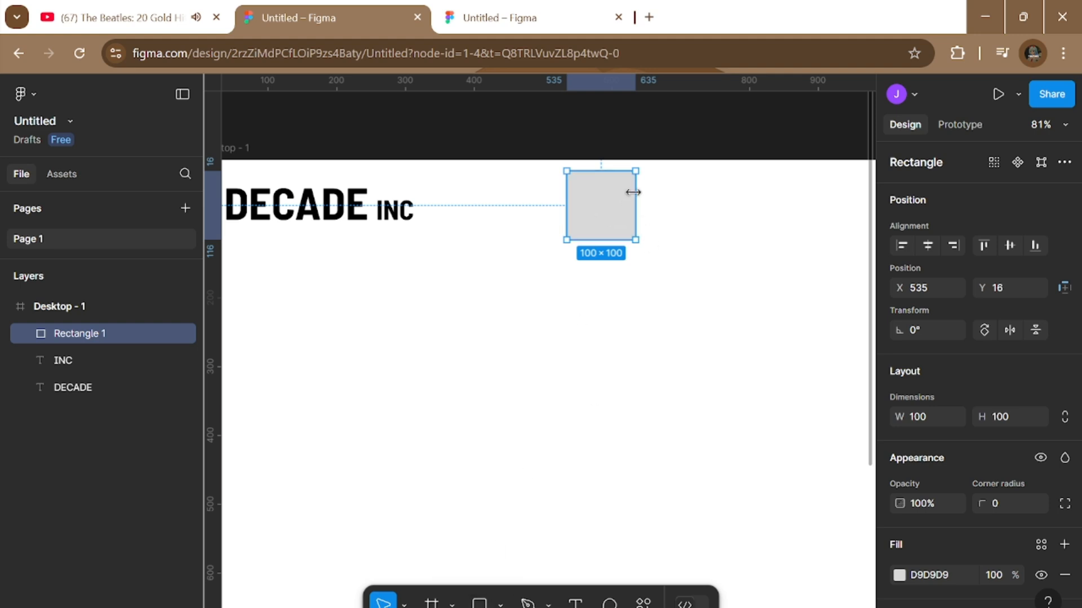
pyautogui.moveTo(630, 200); pyautogui.dragTo(619, 199)
pyautogui.keyDown('ctrl'); pyautogui.scroll(-5, 619, 199); pyautogui.keyUp('ctrl')
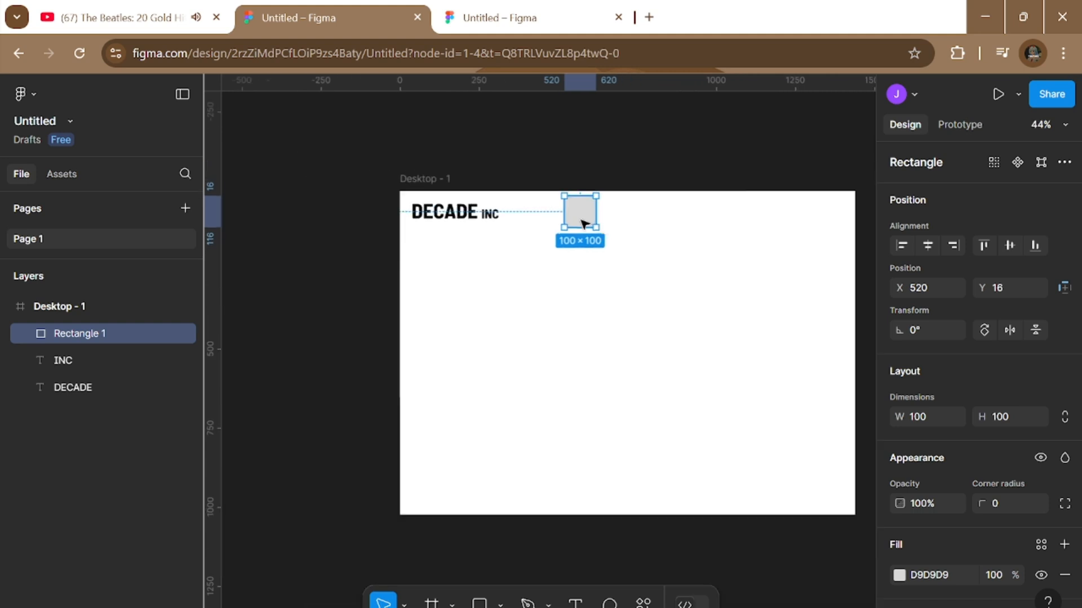
pyautogui.keyDown('ctrl'); pyautogui.scroll(5, 594, 229); pyautogui.keyUp('ctrl')
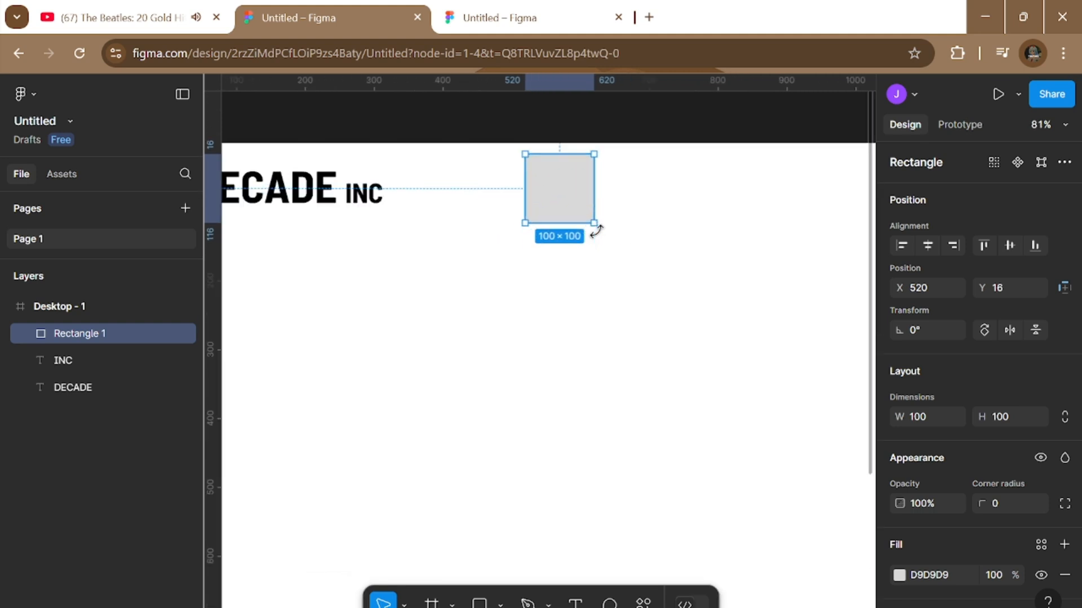
pyautogui.moveTo(565, 203); pyautogui.dragTo(559, 206)
pyautogui.keyDown('ctrl'); pyautogui.scroll(-2, 463, 154); pyautogui.keyUp('ctrl')
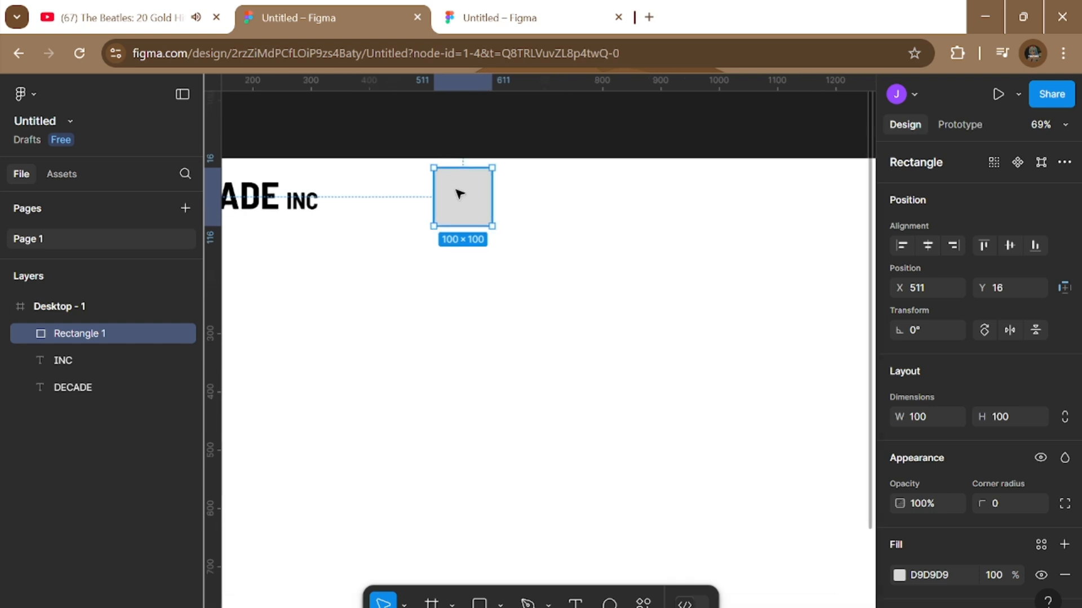
pyautogui.keyDown('ctrl'); pyautogui.scroll(3, 465, 155); pyautogui.keyUp('ctrl')
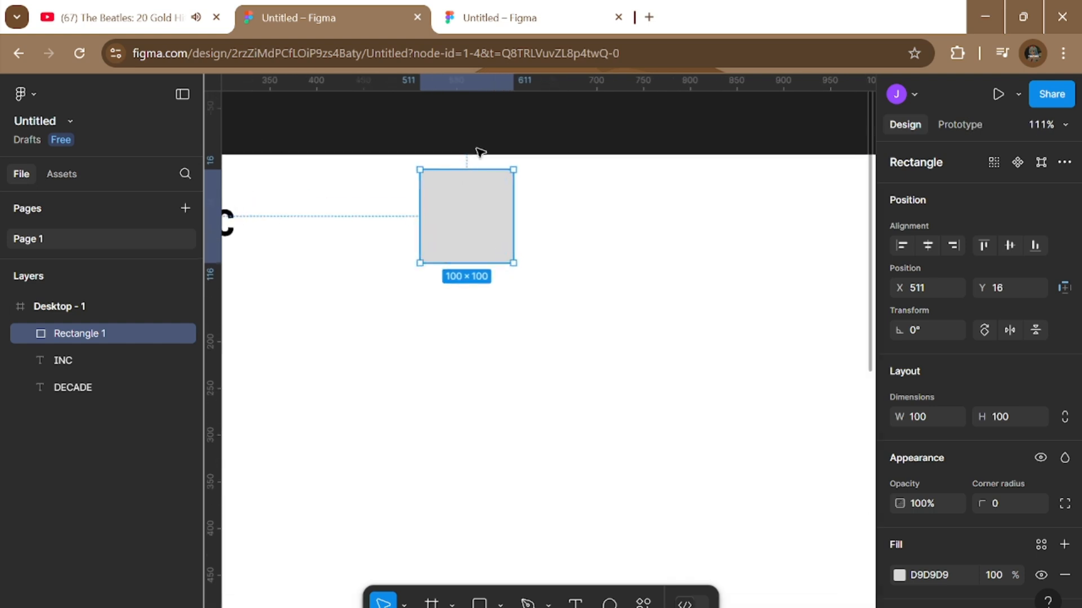
pyautogui.keyDown('ctrl'); pyautogui.scroll(-4, 456, 289); pyautogui.keyUp('ctrl')
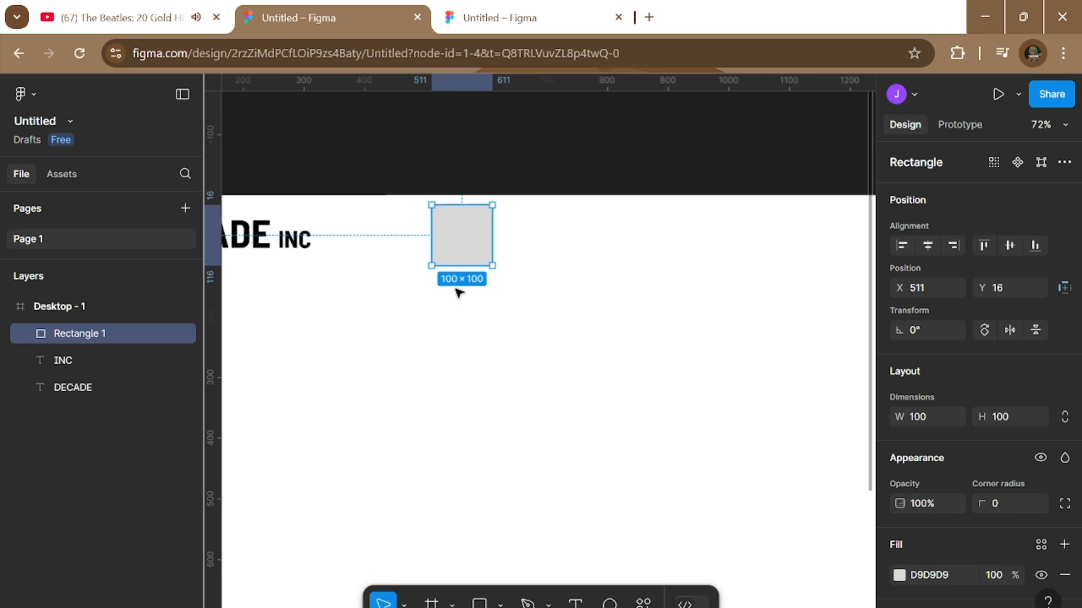
pyautogui.keyDown('ctrl'); pyautogui.scroll(2, 474, 257); pyautogui.keyUp('ctrl')
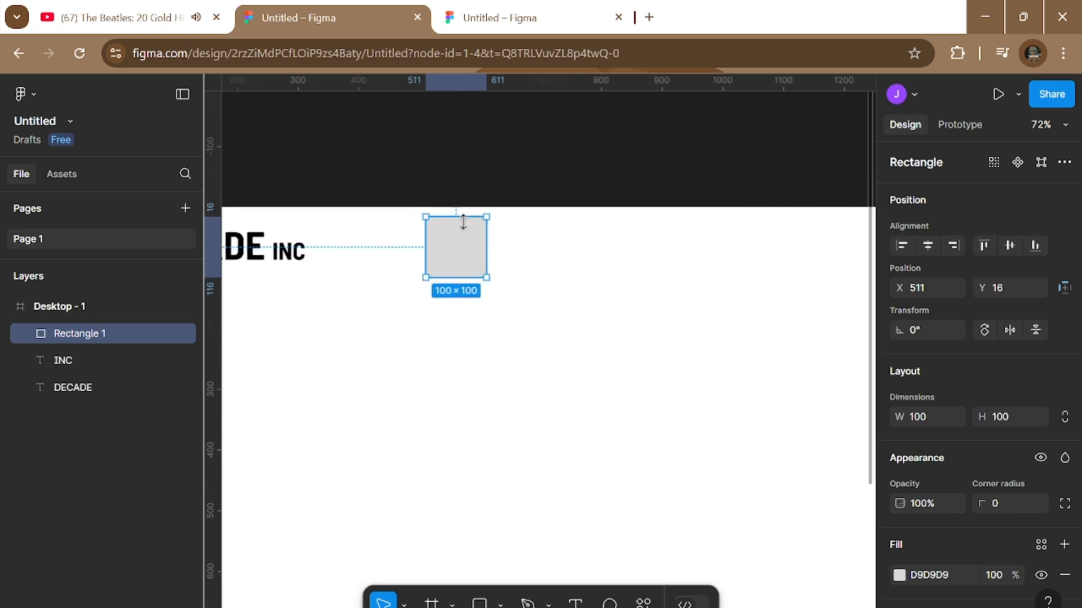
# Reshape the rectangle into a bar of about 547 × 58 and position it beside the logo at about X 487, Y 37.
pyautogui.hscroll(4, 489, 285)
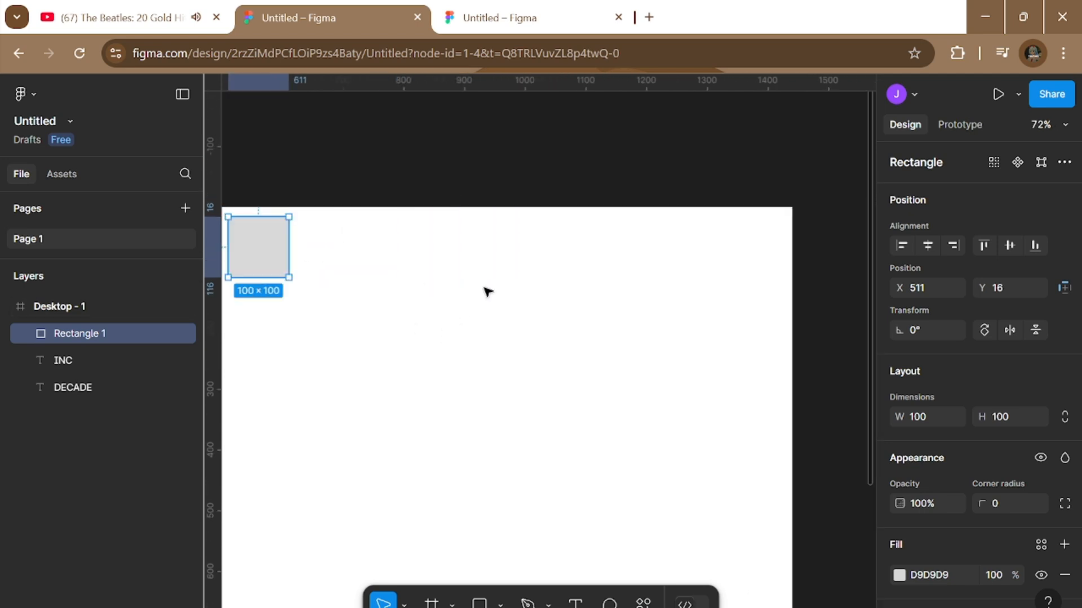
pyautogui.keyDown('ctrl'); pyautogui.scroll(-2, 436, 293); pyautogui.keyUp('ctrl')
pyautogui.moveTo(362, 281); pyautogui.dragTo(618, 343)
pyautogui.hscroll(-4, 618, 343)
pyautogui.keyDown('ctrl'); pyautogui.scroll(1, 796, 321); pyautogui.keyUp('ctrl')
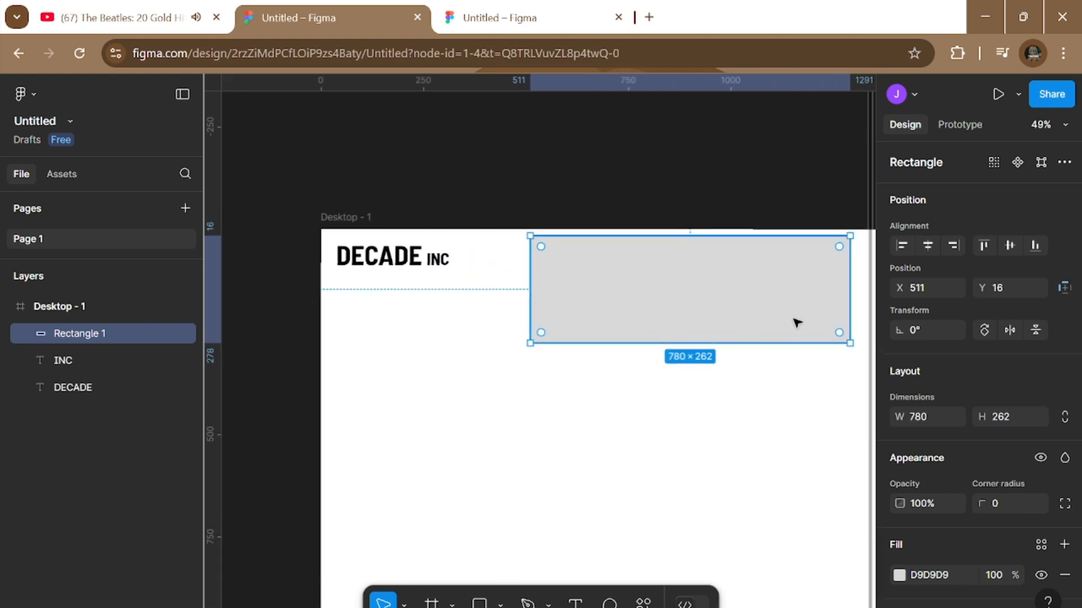
pyautogui.moveTo(849, 342); pyautogui.dragTo(677, 259)
pyautogui.scroll(-3, 677, 259)
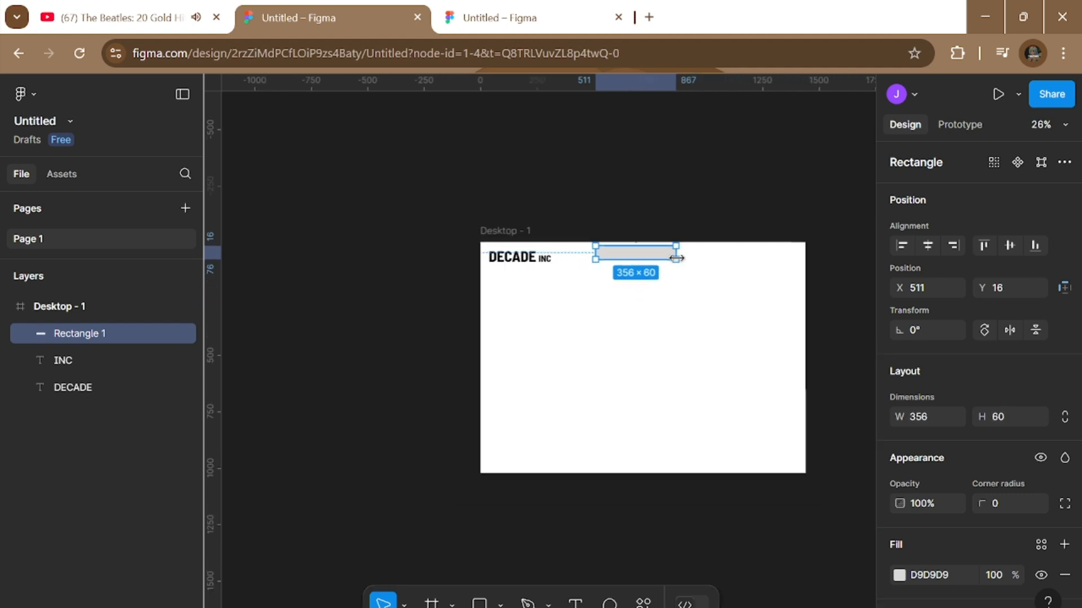
pyautogui.scroll(5, 676, 258)
pyautogui.moveTo(586, 238); pyautogui.dragTo(574, 244)
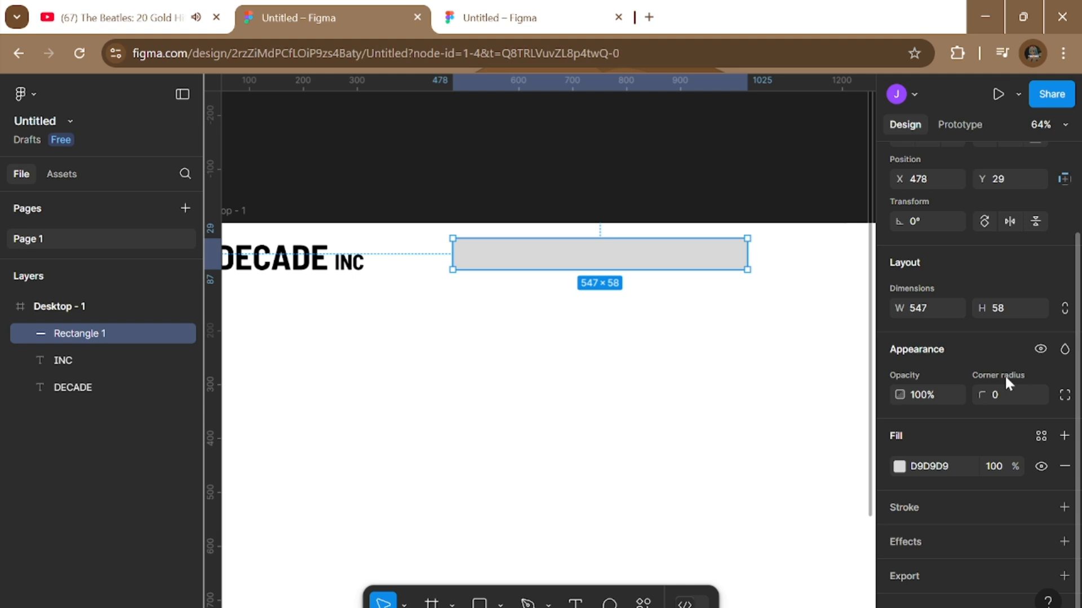
pyautogui.scroll(3, 994, 393)
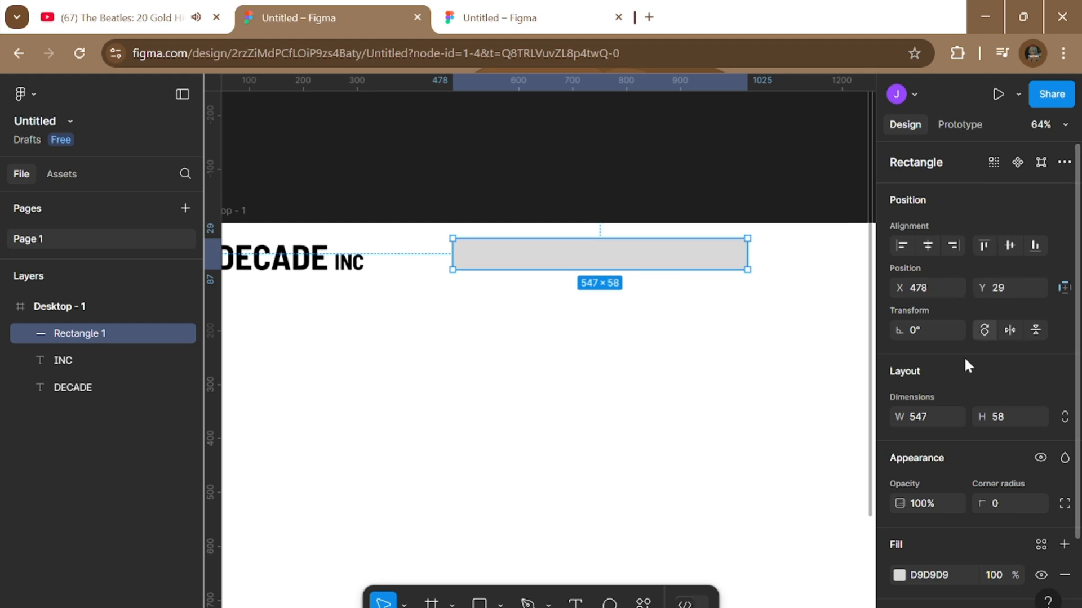
pyautogui.moveTo(675, 258)
pyautogui.mouseDown()
pyautogui.moveTo(674, 331)
pyautogui.moveTo(674, 270)
pyautogui.moveTo(816, 276)
pyautogui.moveTo(577, 269)
pyautogui.moveTo(816, 280)
pyautogui.moveTo(700, 268)
pyautogui.moveTo(700, 253)
pyautogui.moveTo(702, 385)
pyautogui.moveTo(678, 270)
pyautogui.mouseUp()
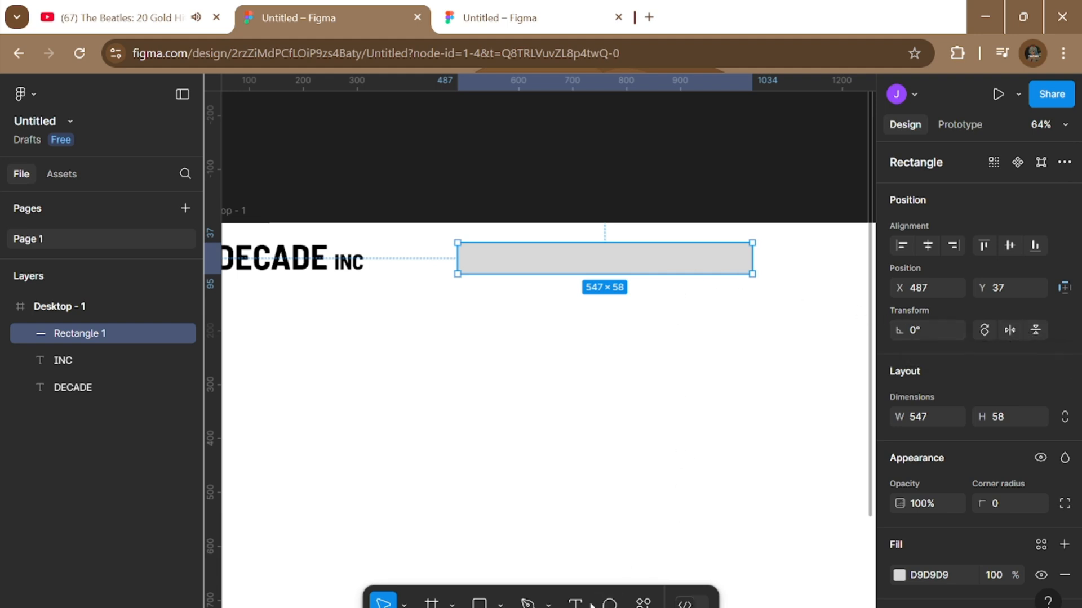
# Add a second rectangle of about 273 × 61 over the right half of the grey bar, at about X 761, Y 34.
pyautogui.click(479, 604)
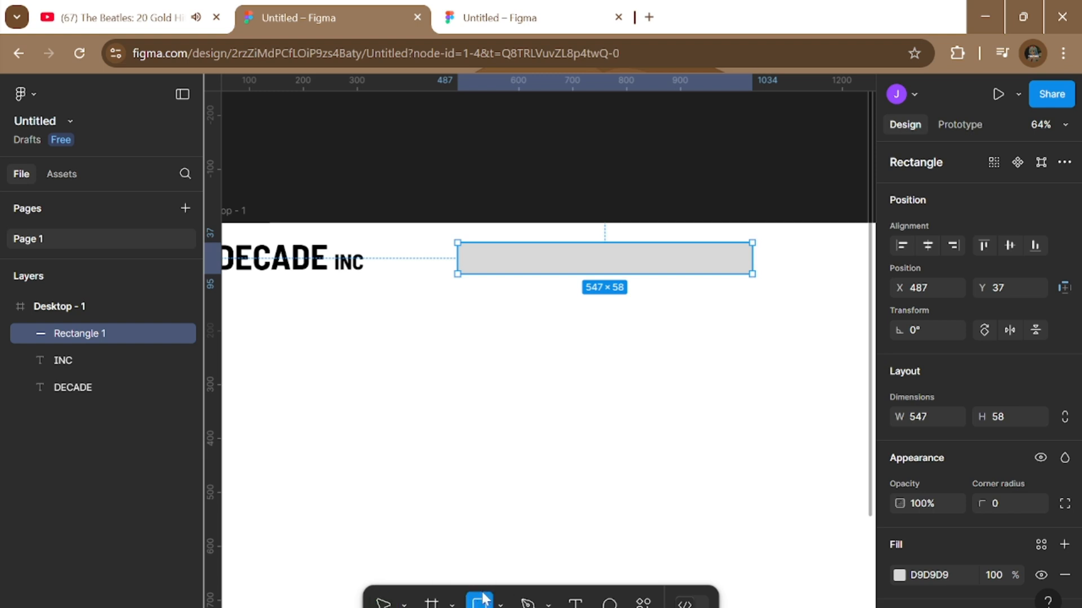
pyautogui.click(628, 256)
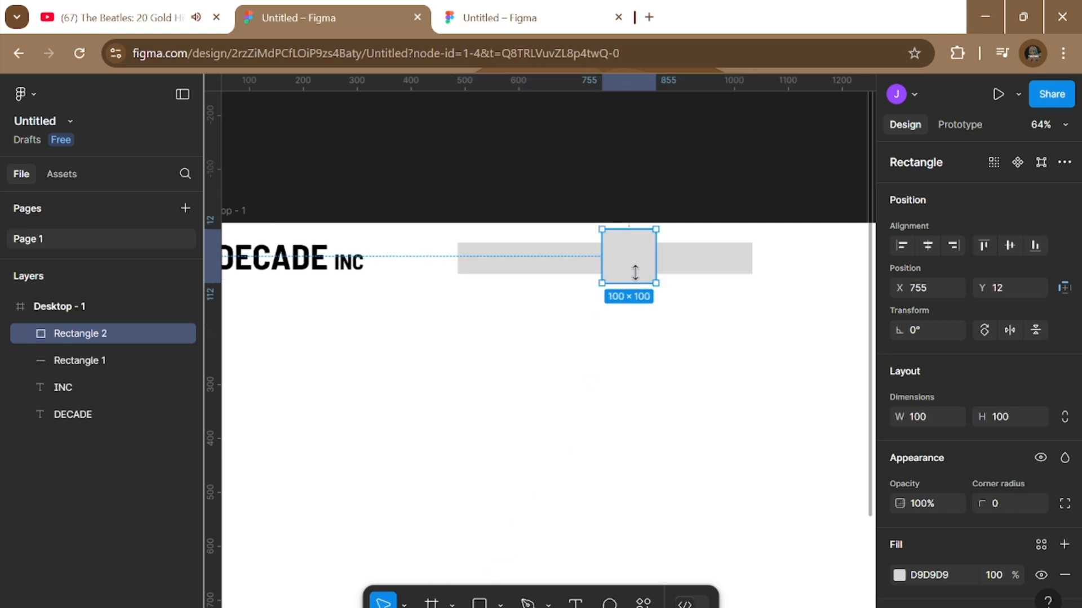
pyautogui.moveTo(635, 282); pyautogui.dragTo(753, 256)
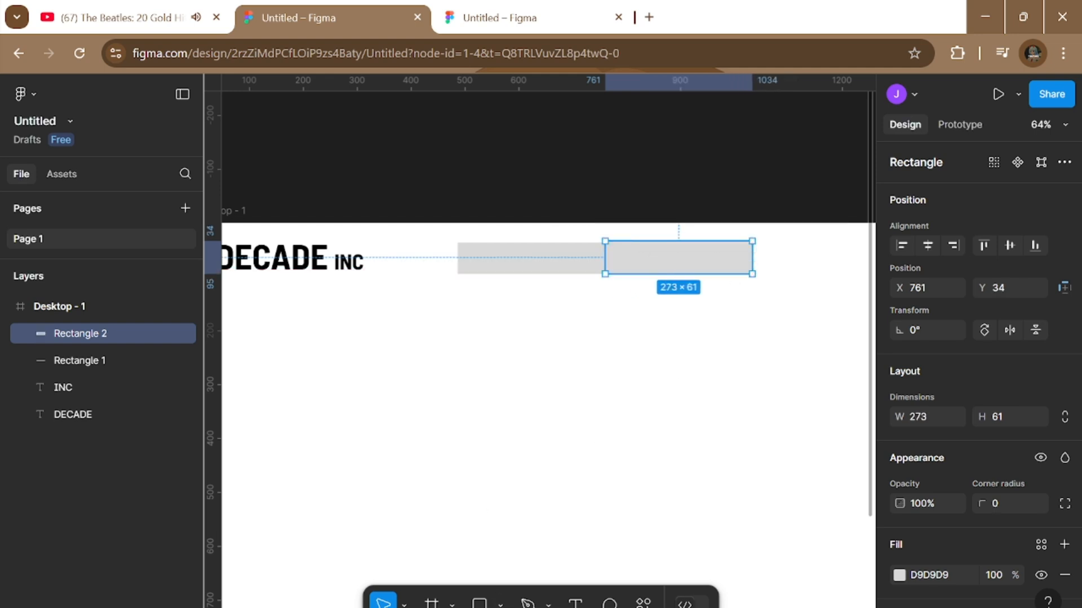
# Change the second rectangle's fill to the bright red FF1010.
pyautogui.click(900, 576)
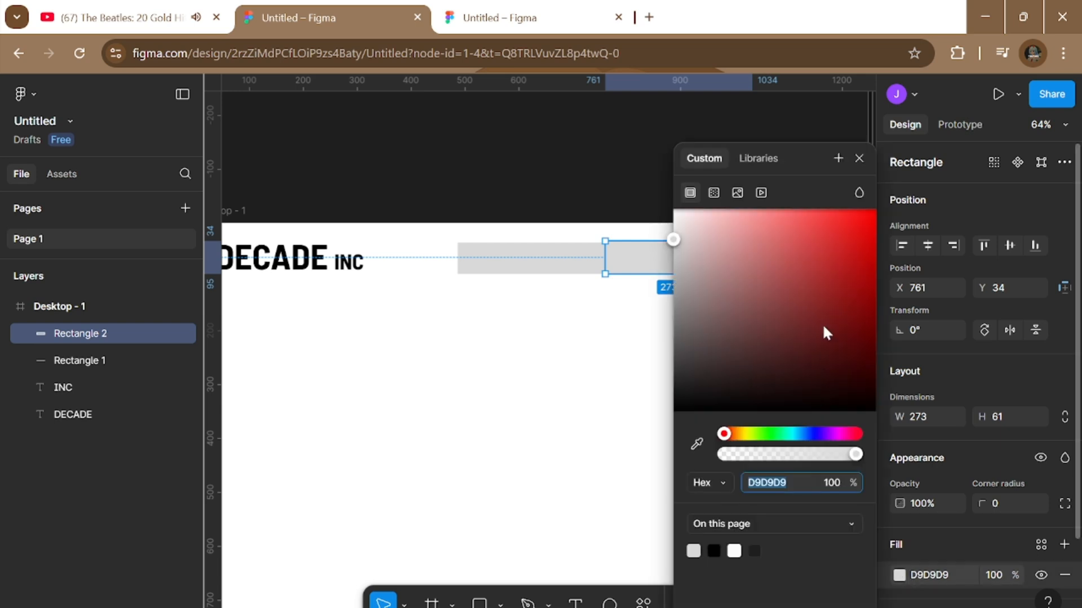
pyautogui.moveTo(824, 333); pyautogui.dragTo(864, 209)
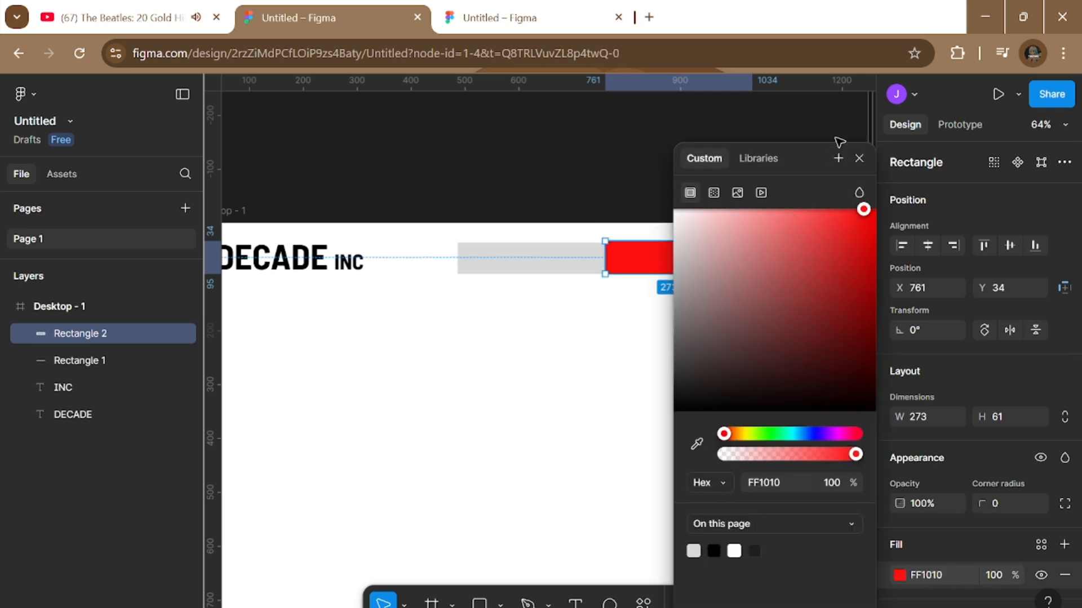
pyautogui.click(859, 159)
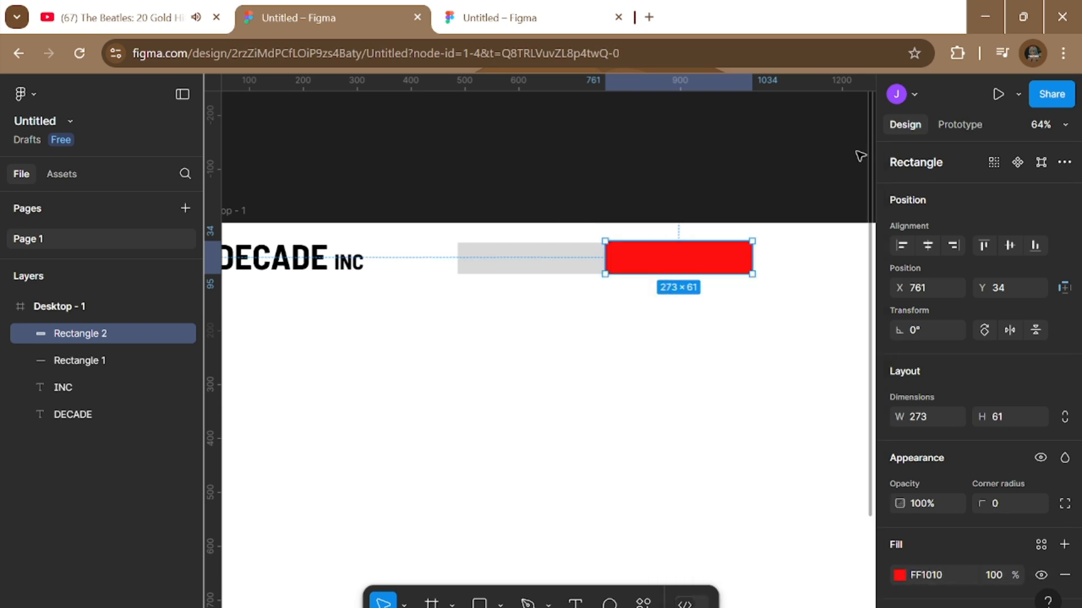
# Flip the grey and red rectangles together horizontally, and flip them back to their original arrangement.
pyautogui.keyDown('shift'); pyautogui.click(523, 269); pyautogui.keyUp('shift')
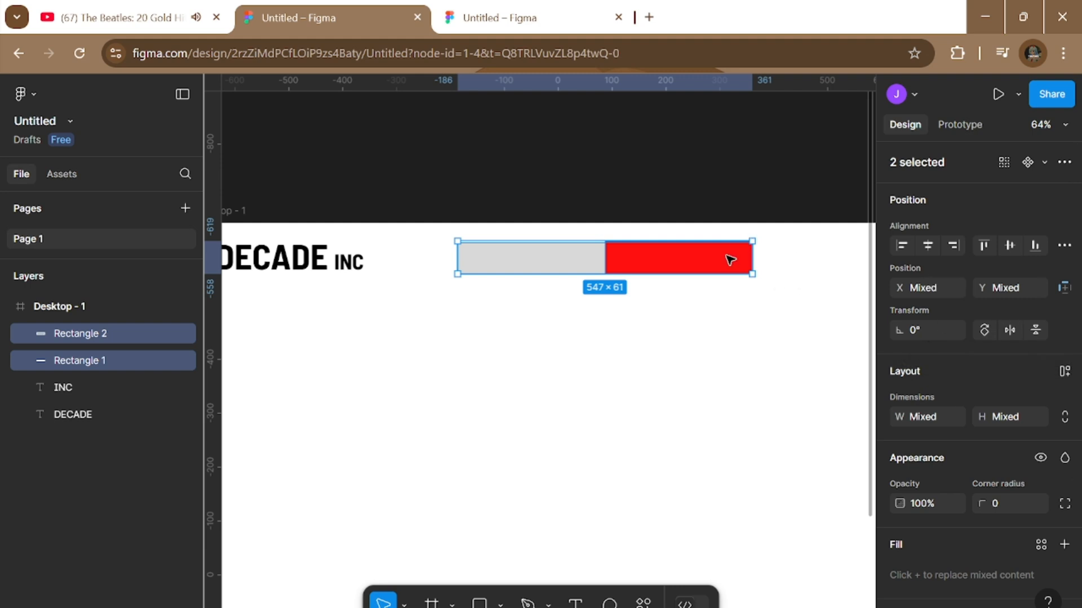
pyautogui.click(1008, 330)
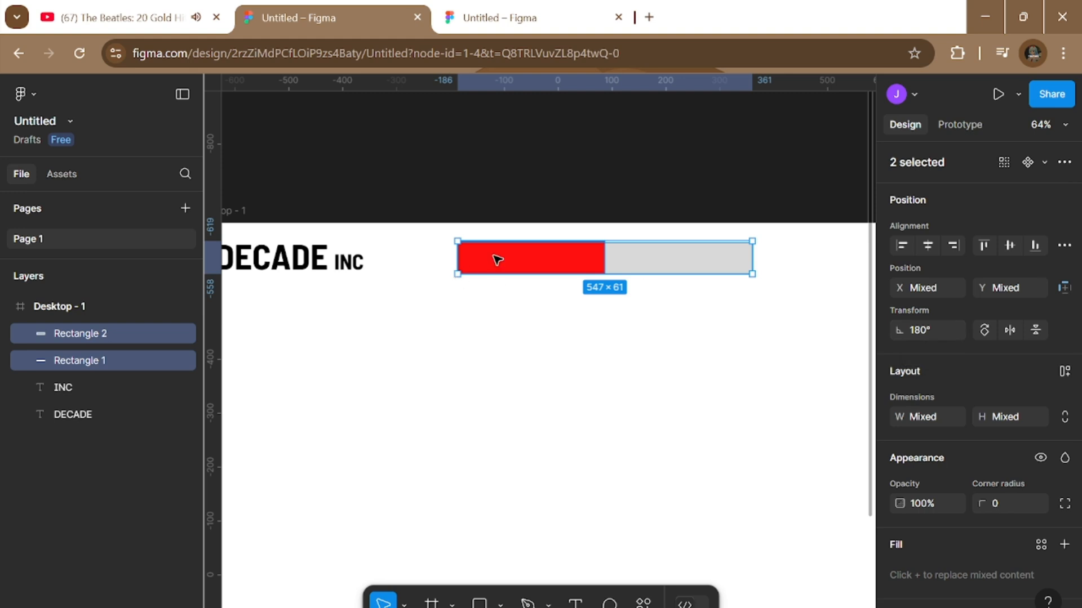
pyautogui.click(1012, 330)
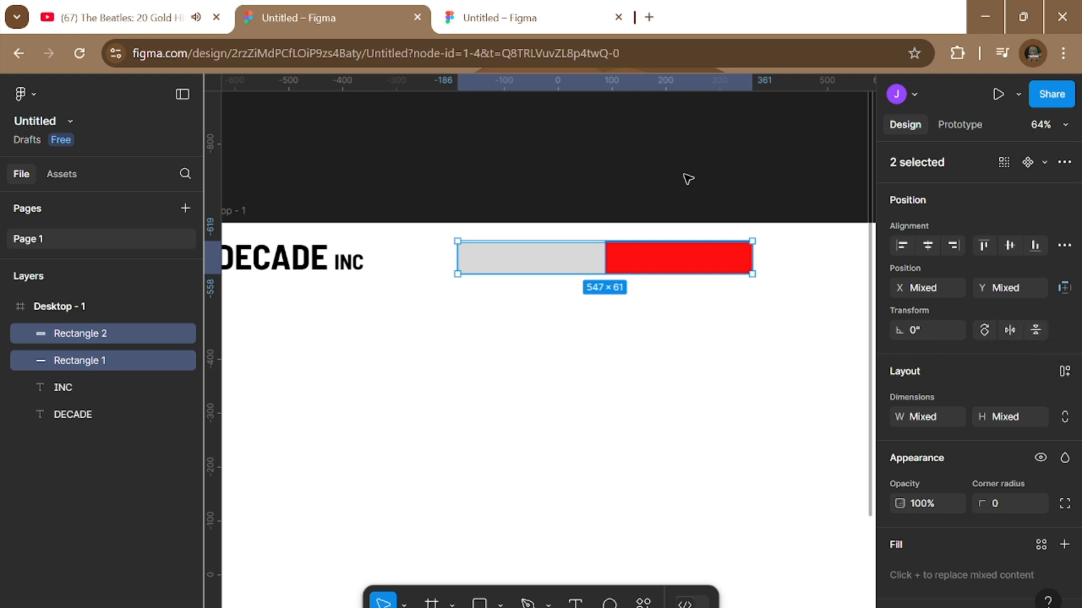
# Move the red rectangle centred below the grey bar and flip both vertically so they swap places.
pyautogui.moveTo(683, 267); pyautogui.dragTo(609, 303)
pyautogui.keyDown('shift'); pyautogui.click(645, 266); pyautogui.keyUp('shift')
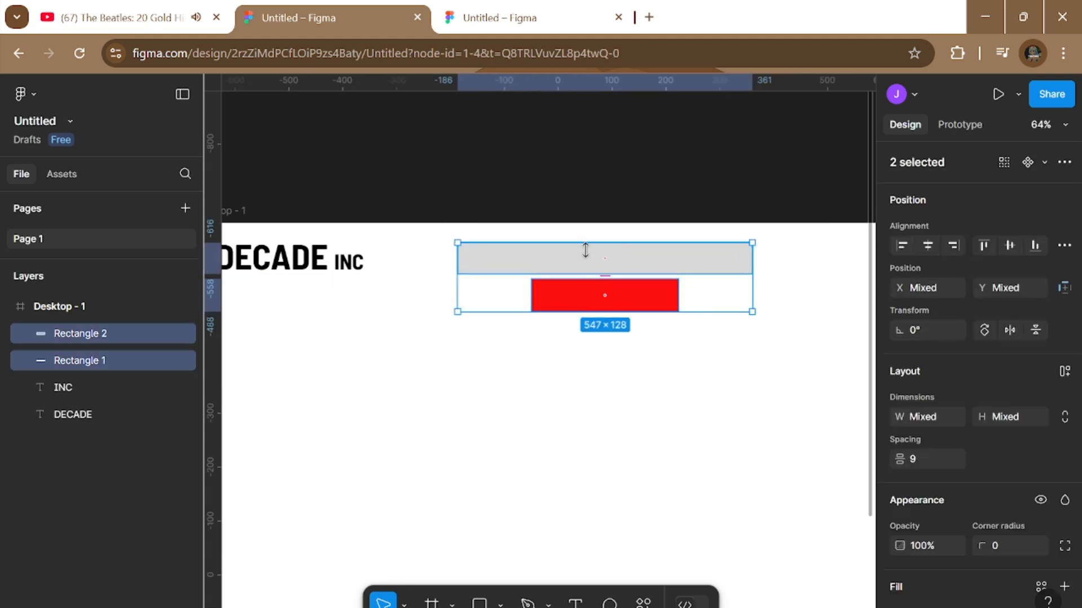
pyautogui.click(1036, 330)
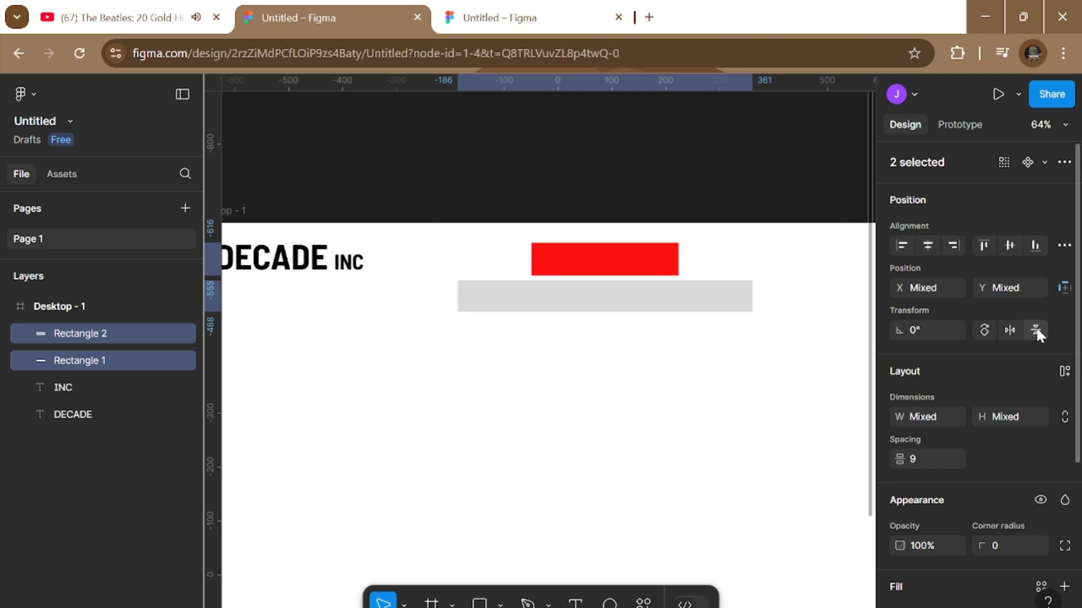
pyautogui.click(1036, 330)
pyautogui.click(1035, 330)
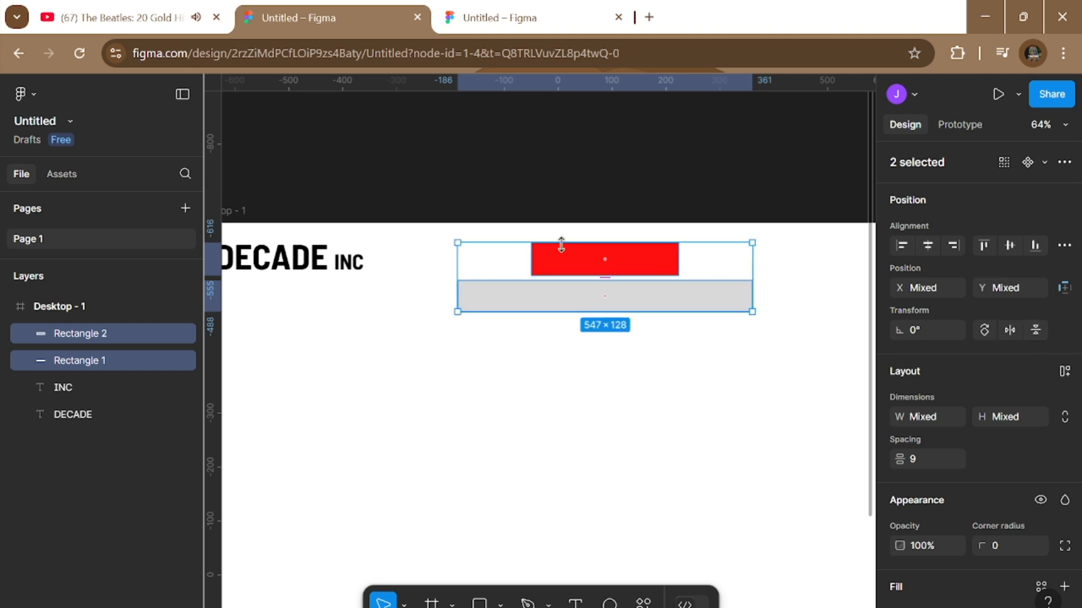
# Delete the red rectangle and move the grey bar back up beside the logo, to about X 481, Y 104.
pyautogui.click(767, 206)
pyautogui.click(674, 261)
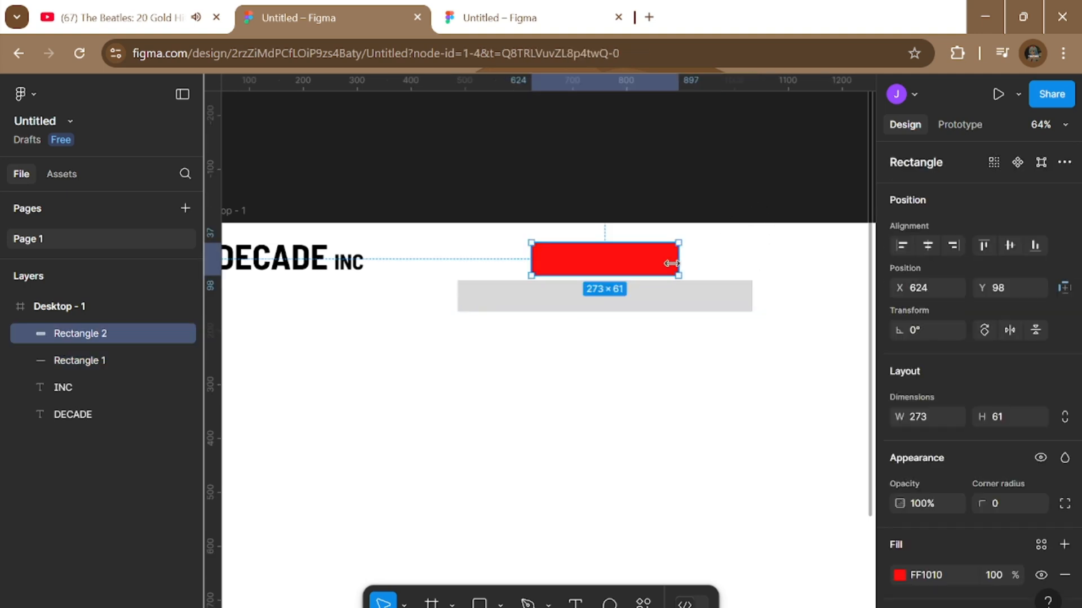
pyautogui.press('Delete')
pyautogui.moveTo(668, 293); pyautogui.dragTo(667, 259)
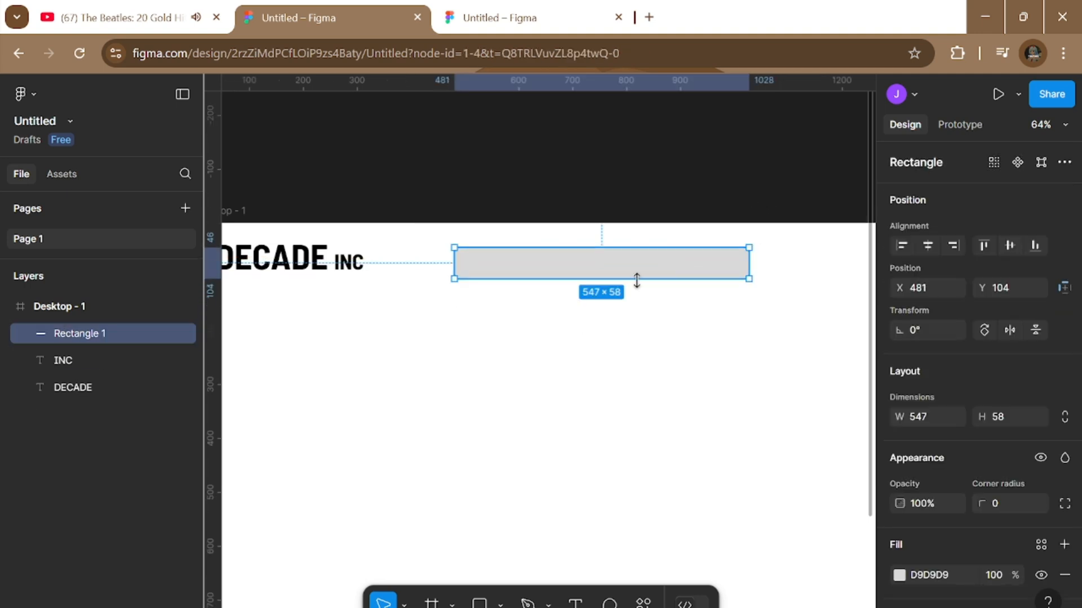
# Resize the grey bar by hand, first narrowing it to about 73 × 58 and ending at about 684 × 48.
pyautogui.scroll(-3, 989, 410)
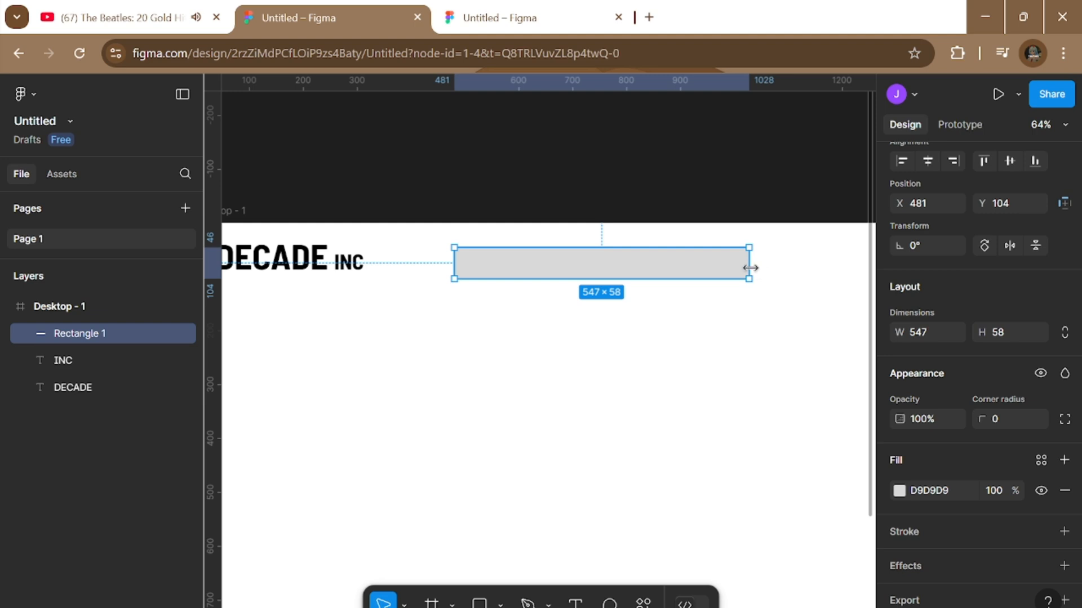
pyautogui.moveTo(737, 270); pyautogui.dragTo(494, 275)
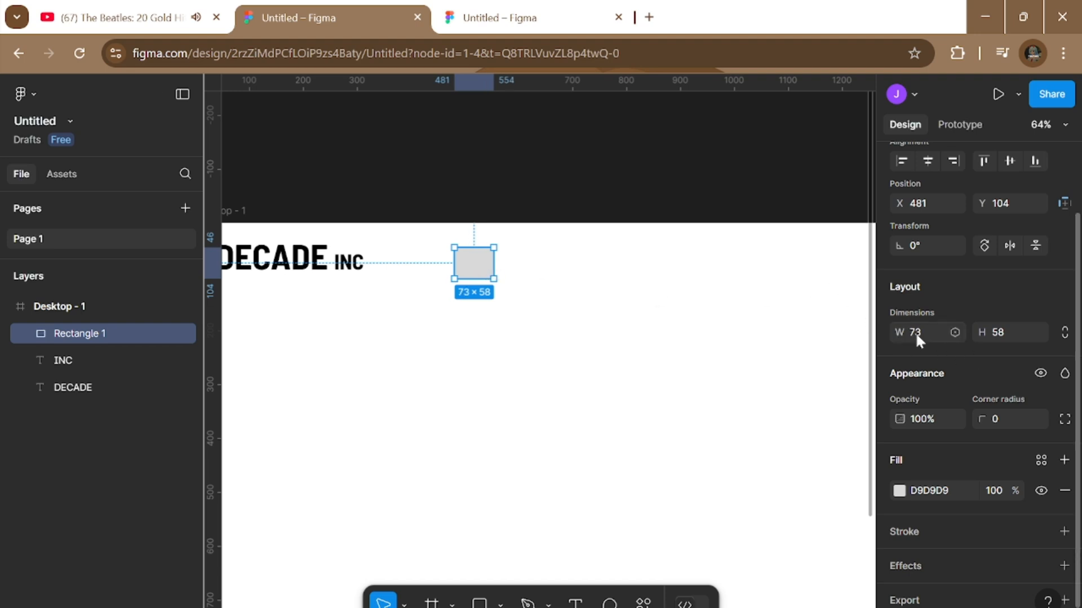
pyautogui.moveTo(494, 262); pyautogui.dragTo(765, 273)
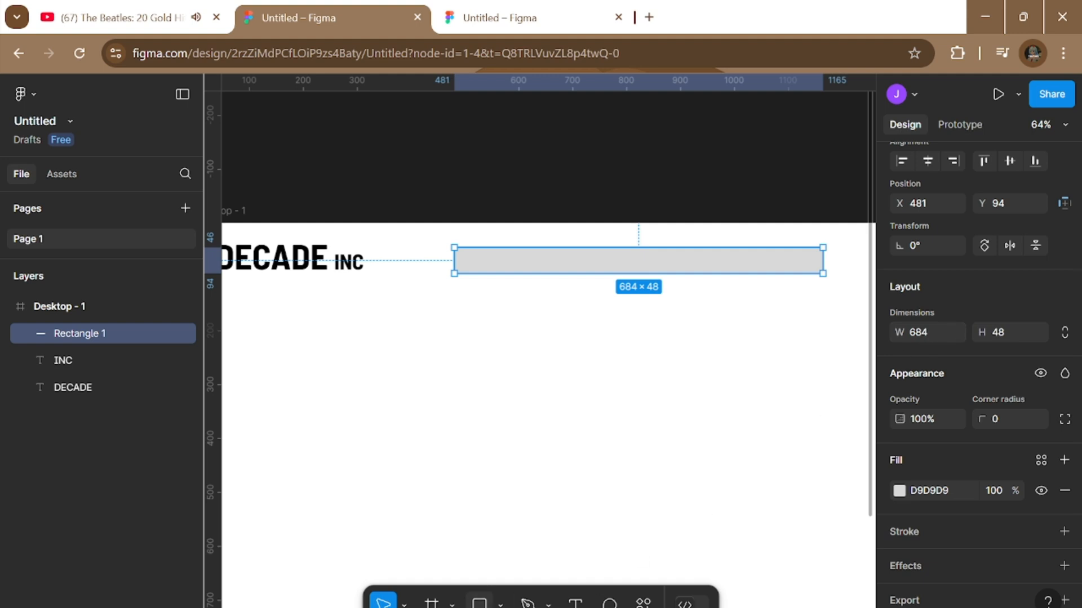
# Place two 100 × 100 rectangles side by side below the grey bar, at about X 612 and X 797.
pyautogui.click(479, 601)
pyautogui.click(506, 456)
pyautogui.moveTo(513, 465); pyautogui.dragTo(557, 411)
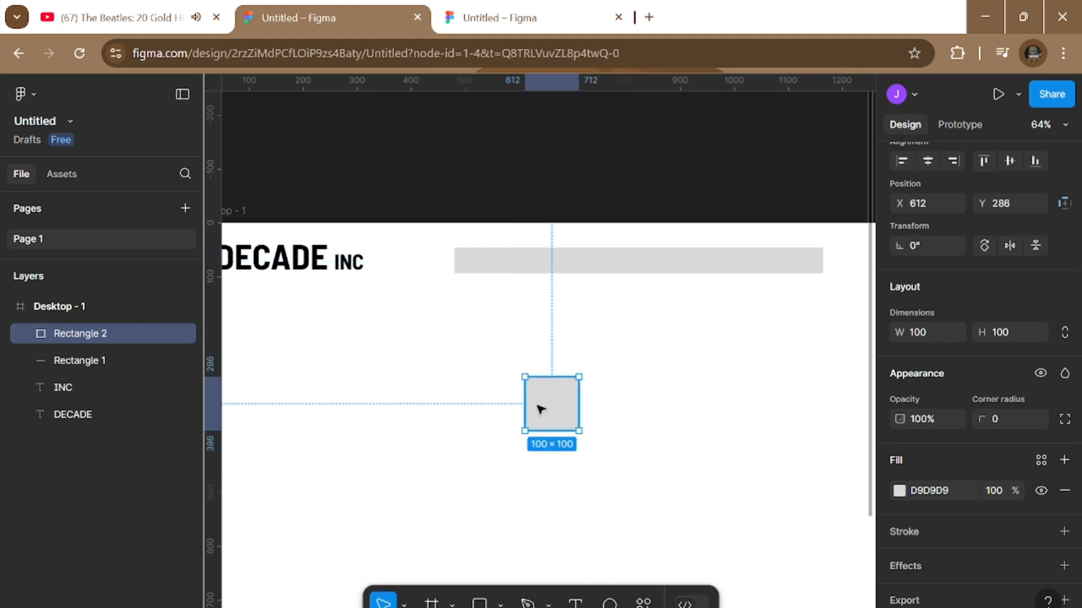
pyautogui.press('r')
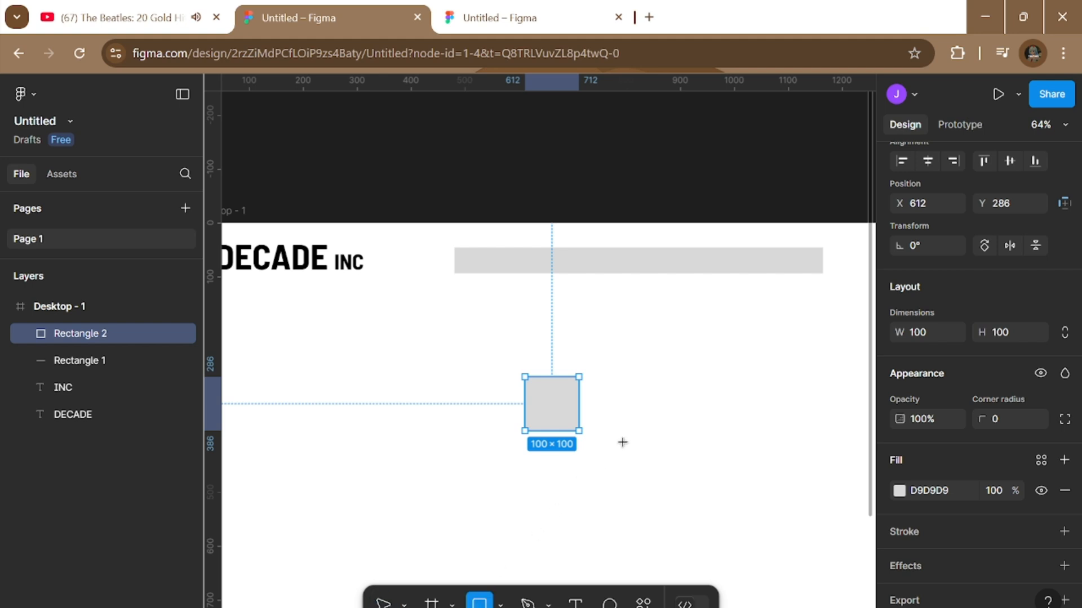
pyautogui.click(650, 413)
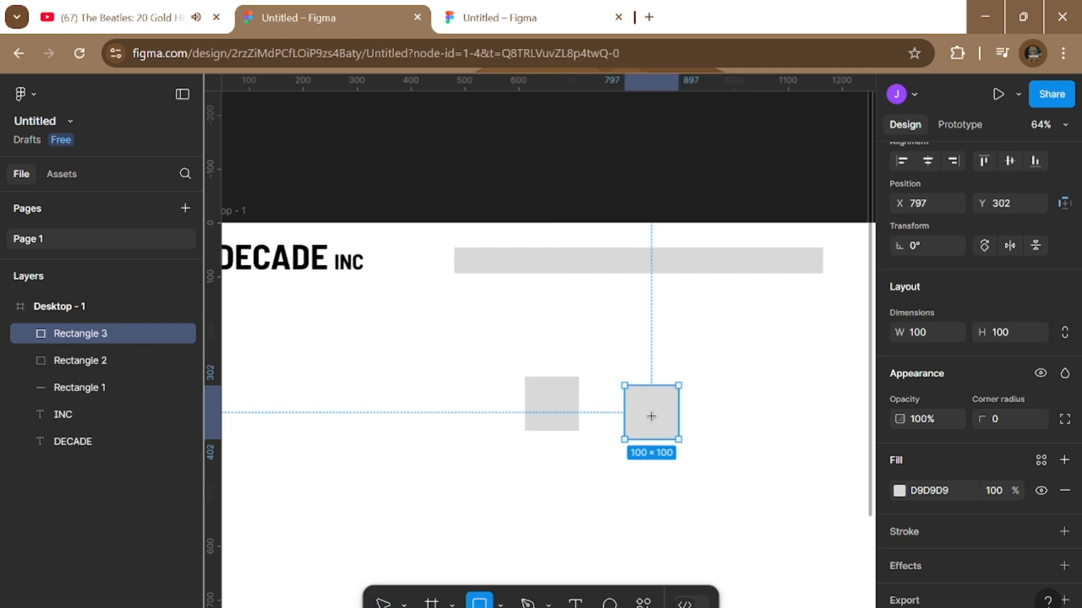
# Change the left square's fill to the bright magenta F300D7.
pyautogui.click(535, 408)
pyautogui.click(898, 491)
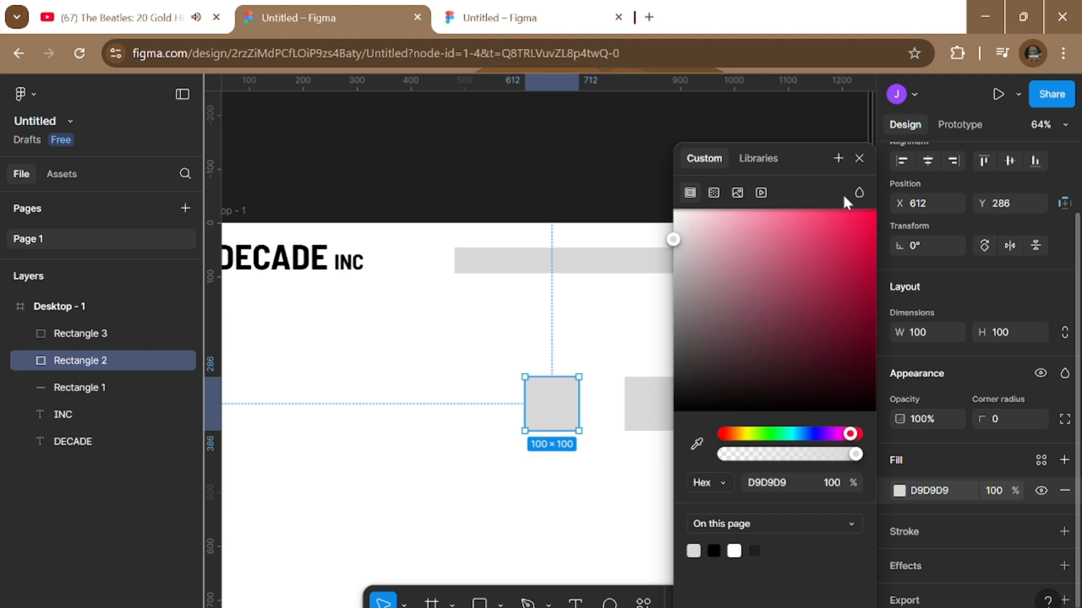
pyautogui.click(751, 247)
pyautogui.click(552, 406)
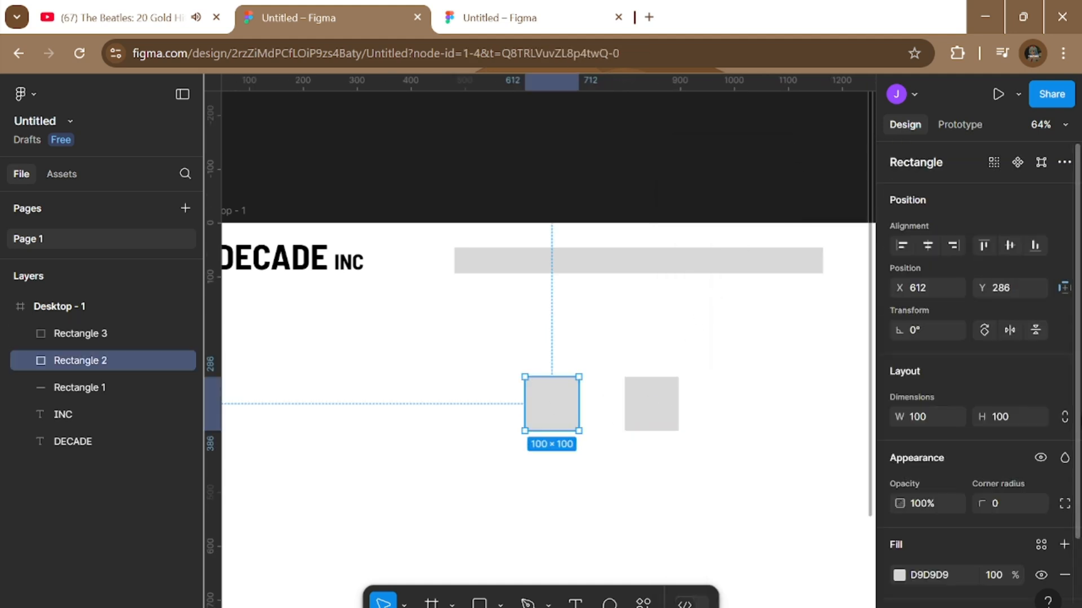
pyautogui.click(899, 575)
pyautogui.click(837, 434)
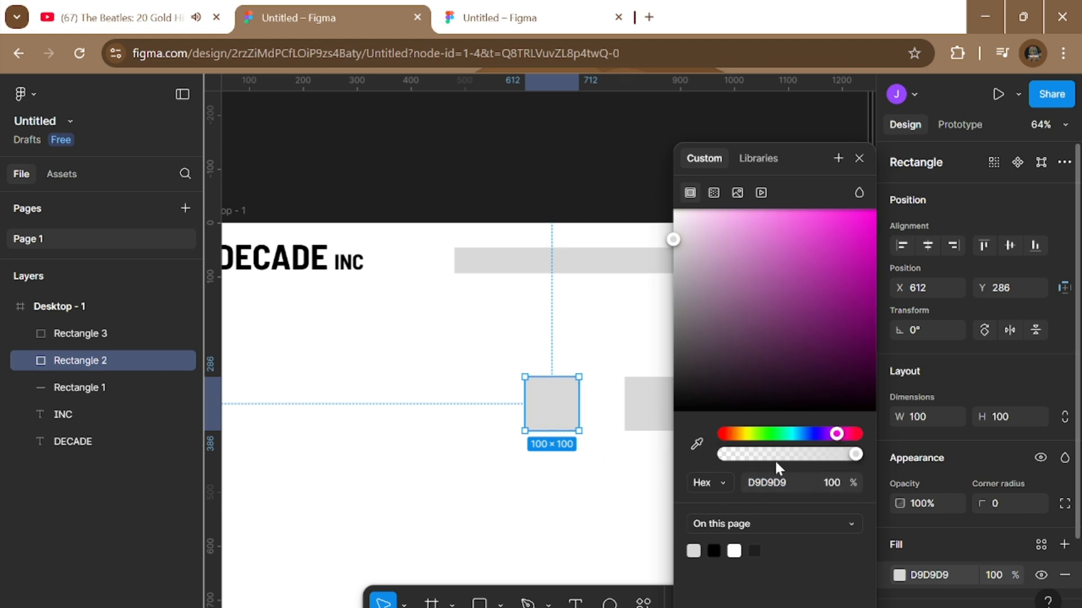
pyautogui.moveTo(683, 258); pyautogui.dragTo(884, 223)
pyautogui.click(475, 421)
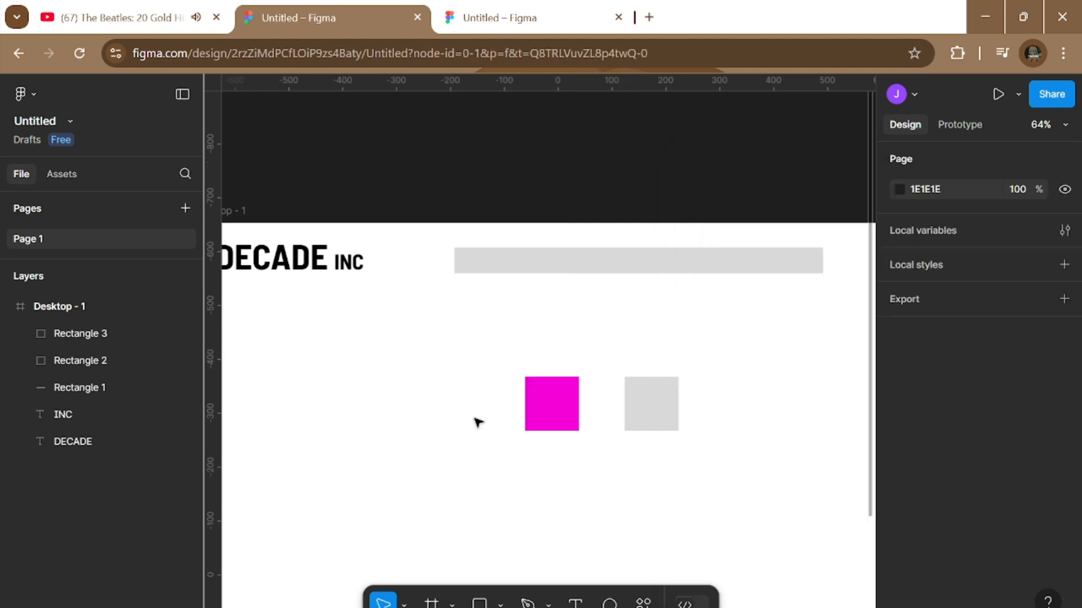
# Change the right square's fill to the light purple D558E0.
pyautogui.click(638, 396)
pyautogui.click(899, 576)
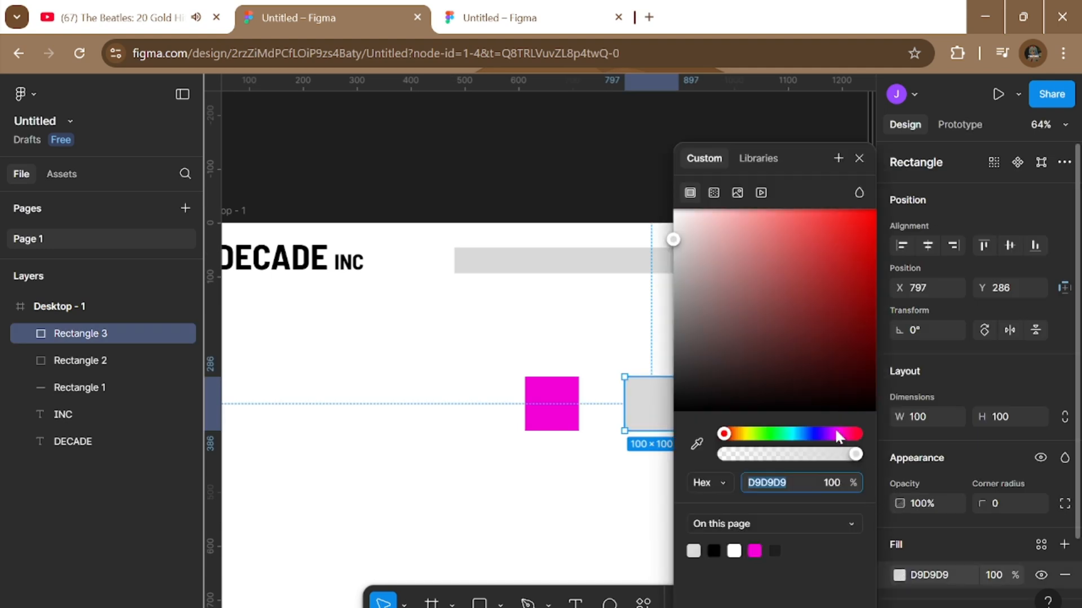
pyautogui.click(832, 431)
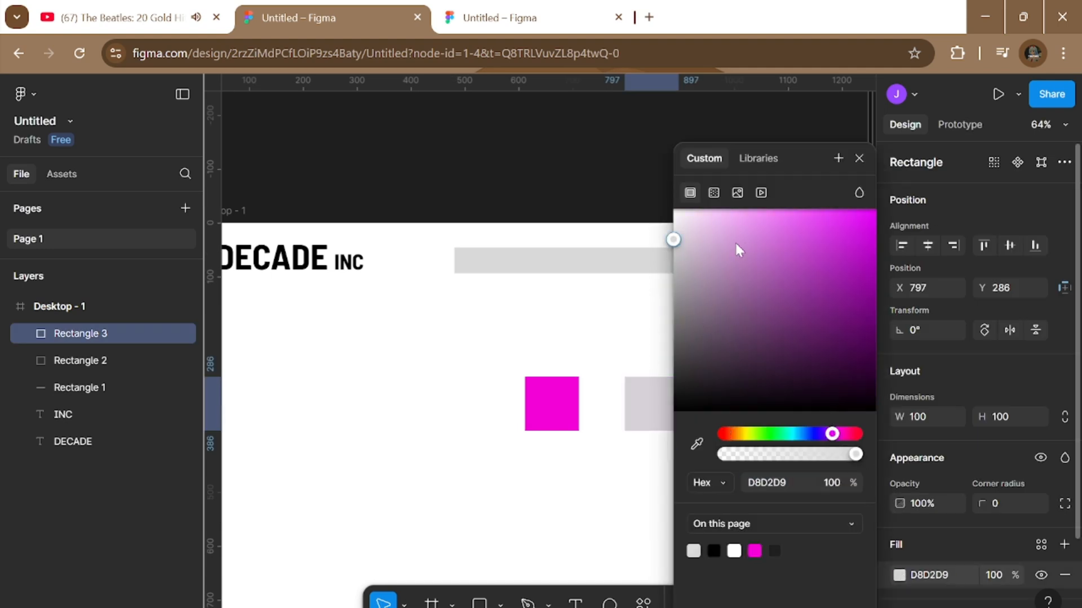
pyautogui.click(796, 233)
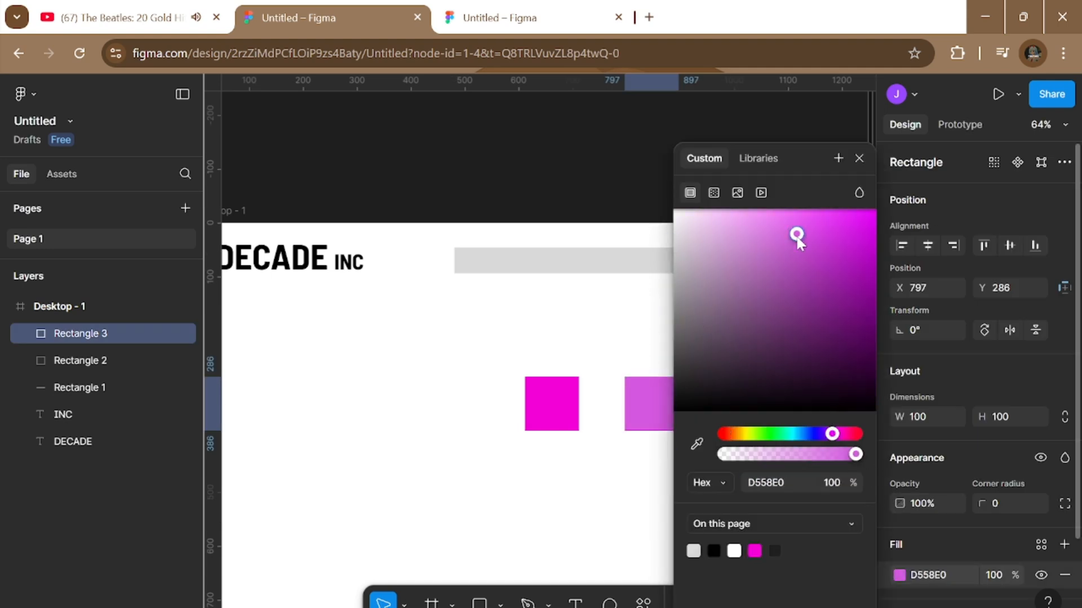
pyautogui.click(859, 158)
pyautogui.click(726, 387)
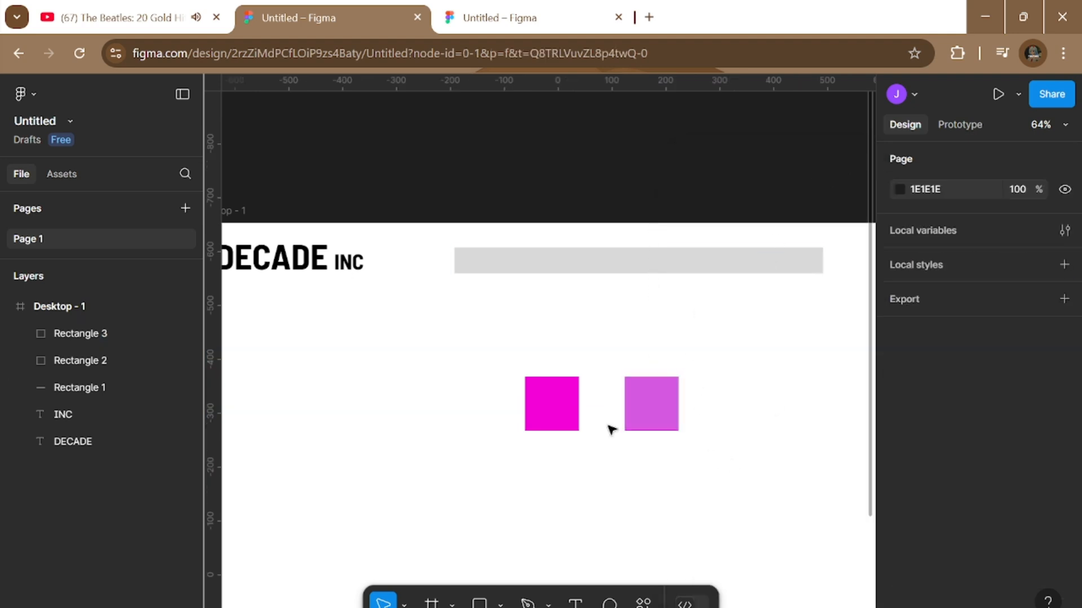
# Set the magenta square's width to 500 and move it clear of the purple square, to about X 204, Y 286.
pyautogui.click(573, 406)
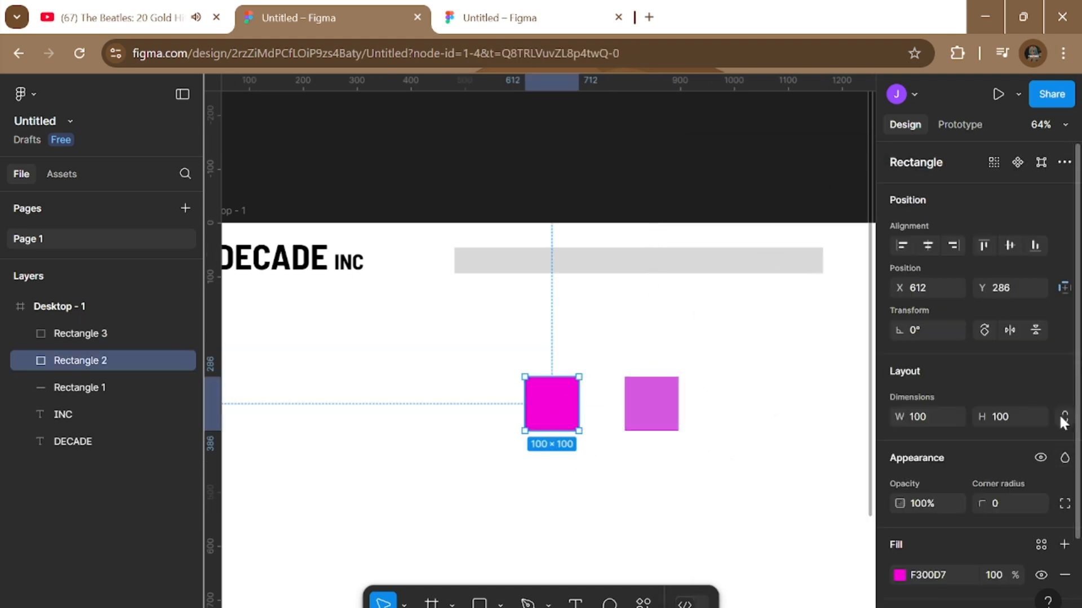
pyautogui.click(932, 417)
pyautogui.write('500')
pyautogui.press('Return')
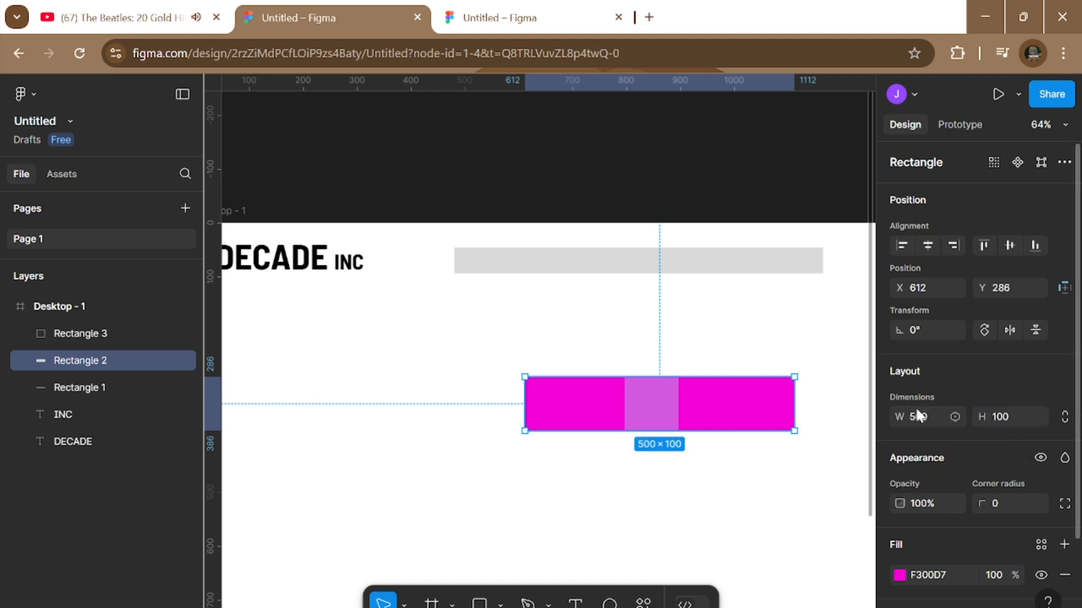
pyautogui.moveTo(550, 393); pyautogui.dragTo(327, 398)
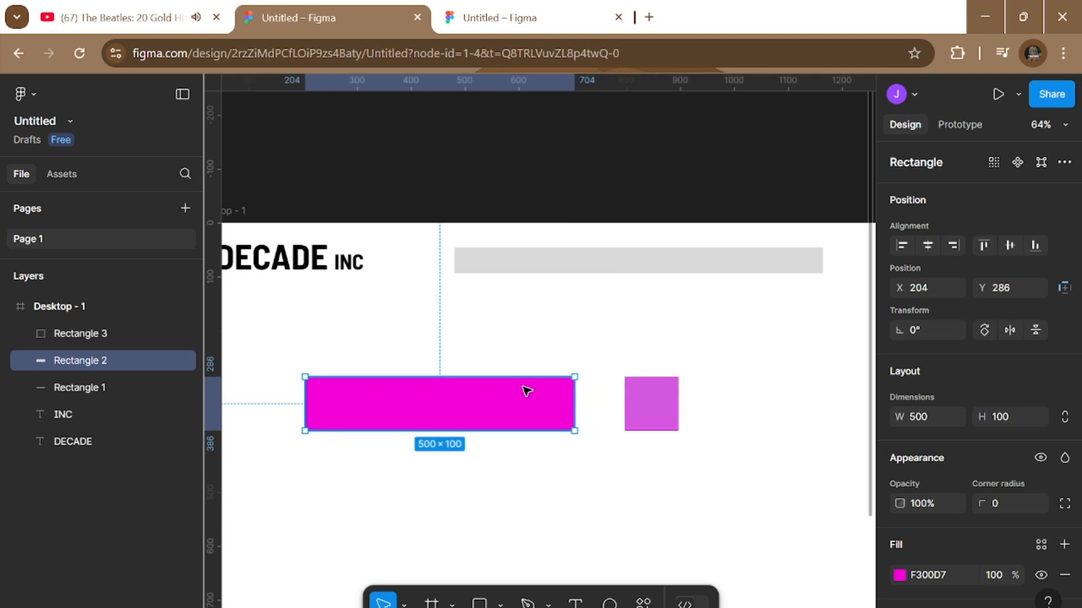
# Lock the purple square's aspect ratio and scale it to 500 × 500.
pyautogui.click(669, 417)
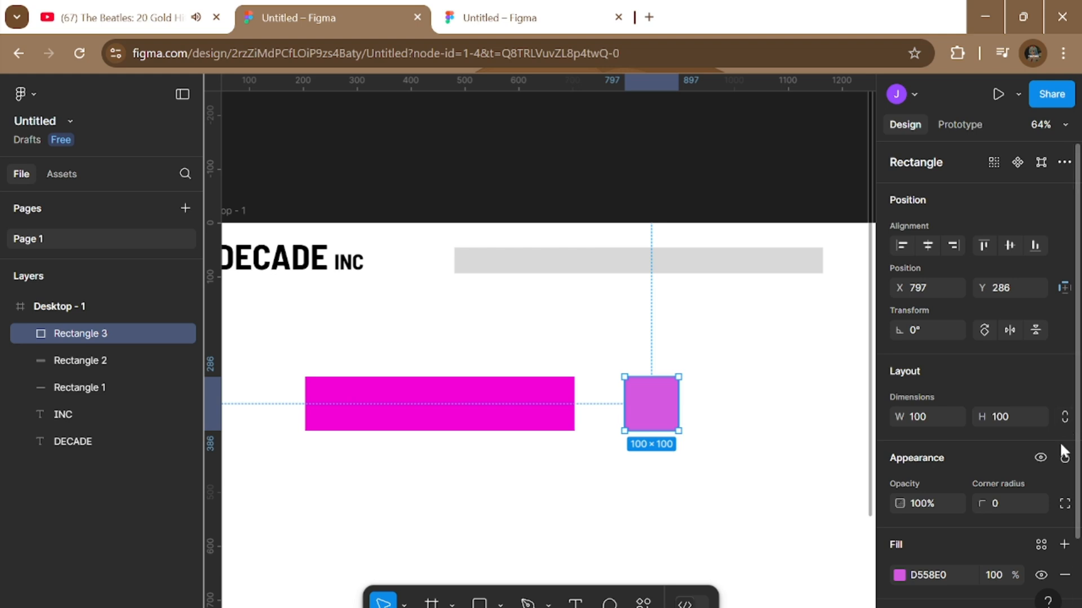
pyautogui.click(1065, 418)
pyautogui.press('Return')
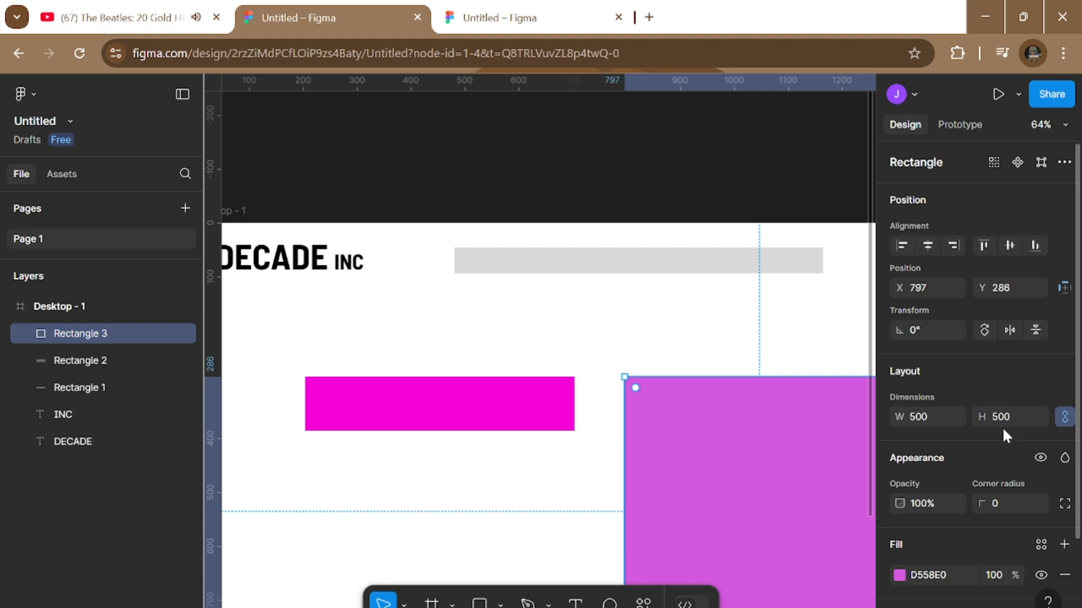
pyautogui.keyDown('ctrl'); pyautogui.scroll(-5, 831, 473); pyautogui.keyUp('ctrl')
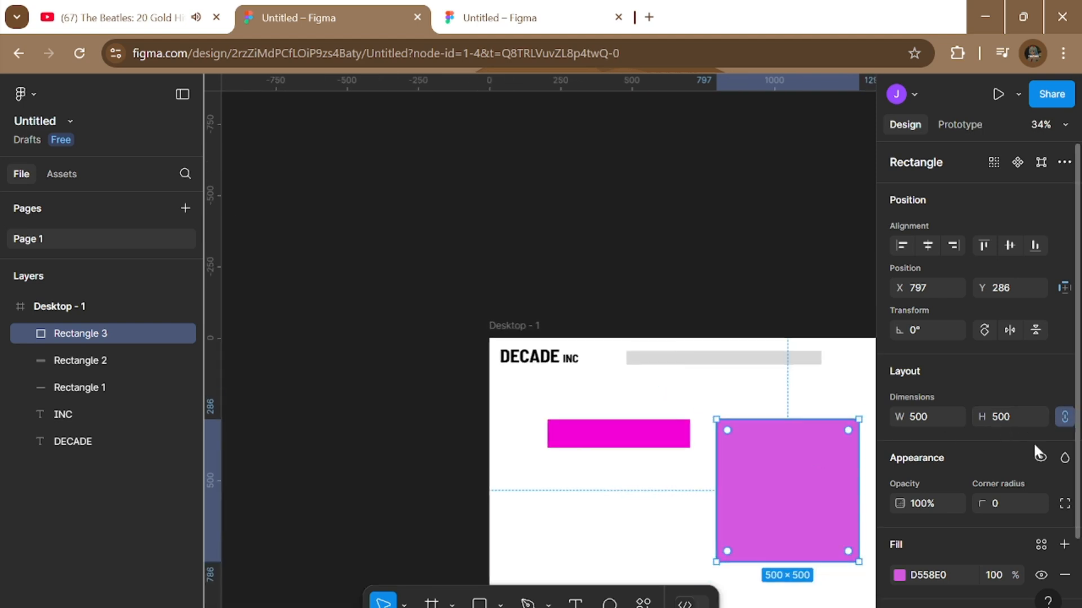
pyautogui.keyDown('ctrl'); pyautogui.scroll(3, 856, 468); pyautogui.keyUp('ctrl')
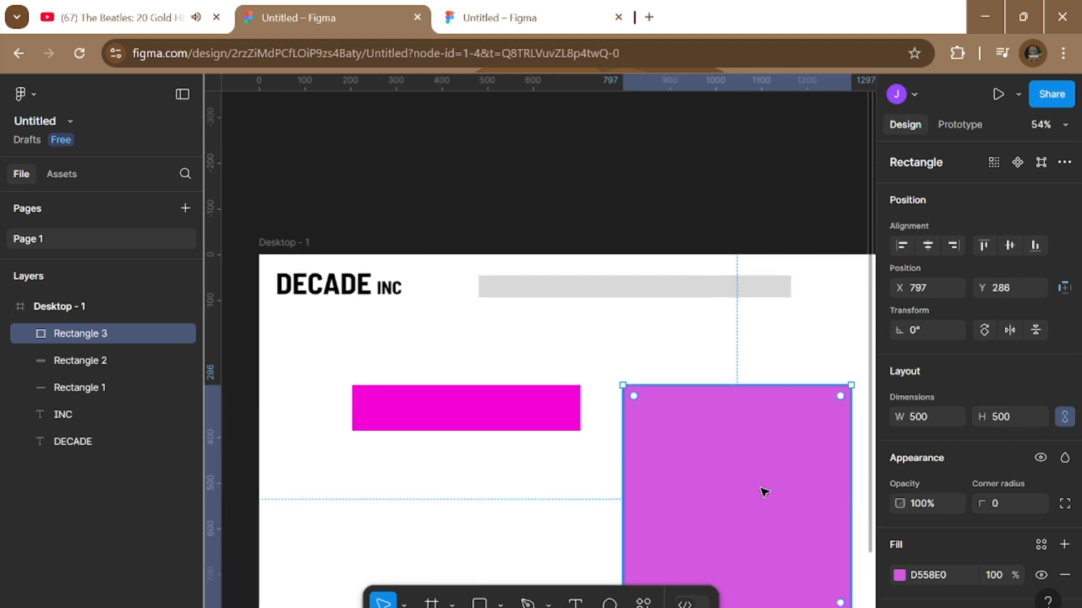
pyautogui.keyDown('ctrl'); pyautogui.scroll(-3, 763, 491); pyautogui.keyUp('ctrl')
pyautogui.keyDown('ctrl'); pyautogui.scroll(2, 763, 492); pyautogui.keyUp('ctrl')
pyautogui.scroll(-3, 761, 496)
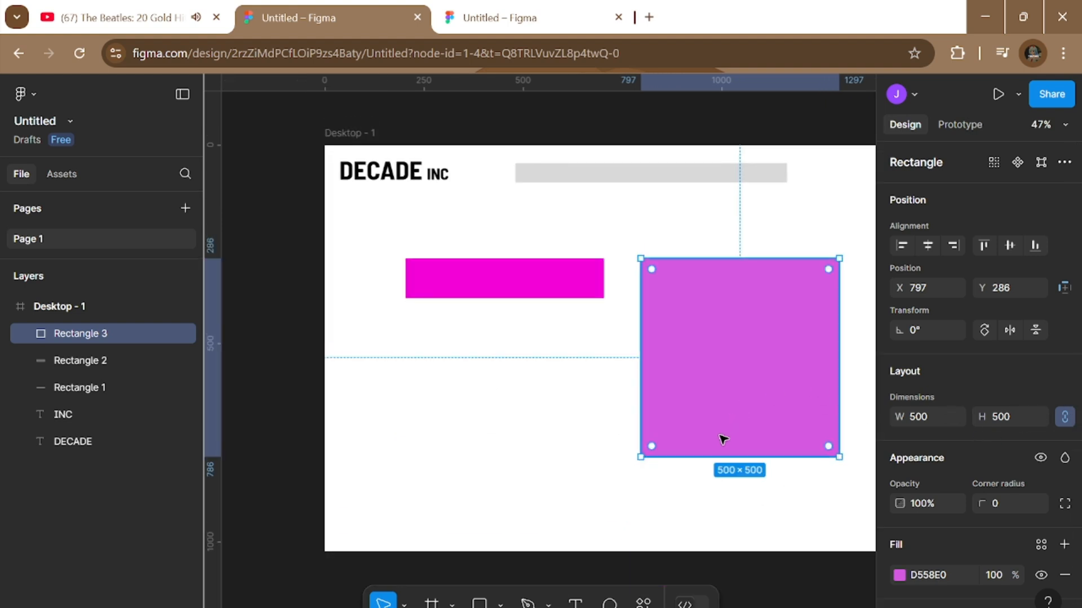
pyautogui.keyDown('ctrl'); pyautogui.scroll(3, 719, 439); pyautogui.keyUp('ctrl')
pyautogui.keyDown('ctrl'); pyautogui.scroll(-2, 720, 439); pyautogui.keyUp('ctrl')
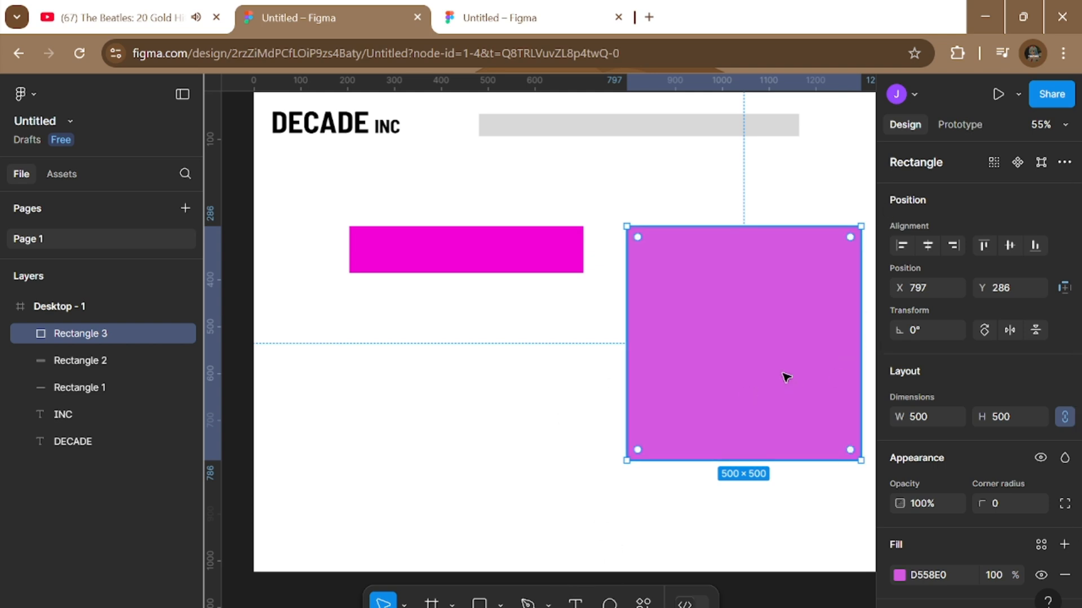
pyautogui.moveTo(785, 374); pyautogui.dragTo(769, 371)
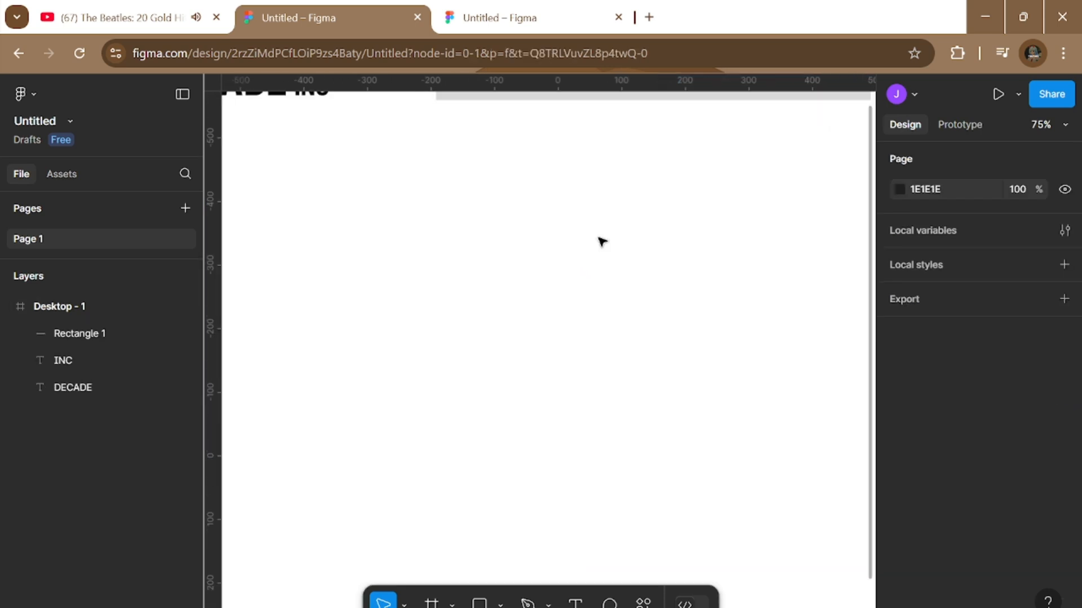
# Move the grey bar slightly closer to the logo, to about X 461, Y 96.
pyautogui.scroll(2, 598, 239)
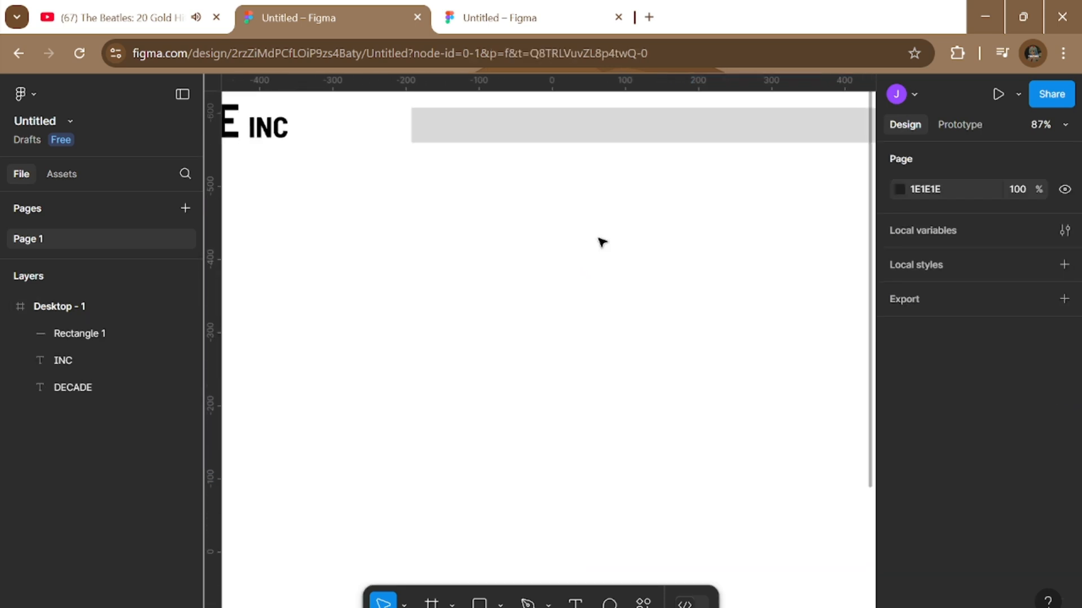
pyautogui.scroll(2, 625, 271)
pyautogui.scroll(-1, 631, 276)
pyautogui.hscroll(2, 631, 275)
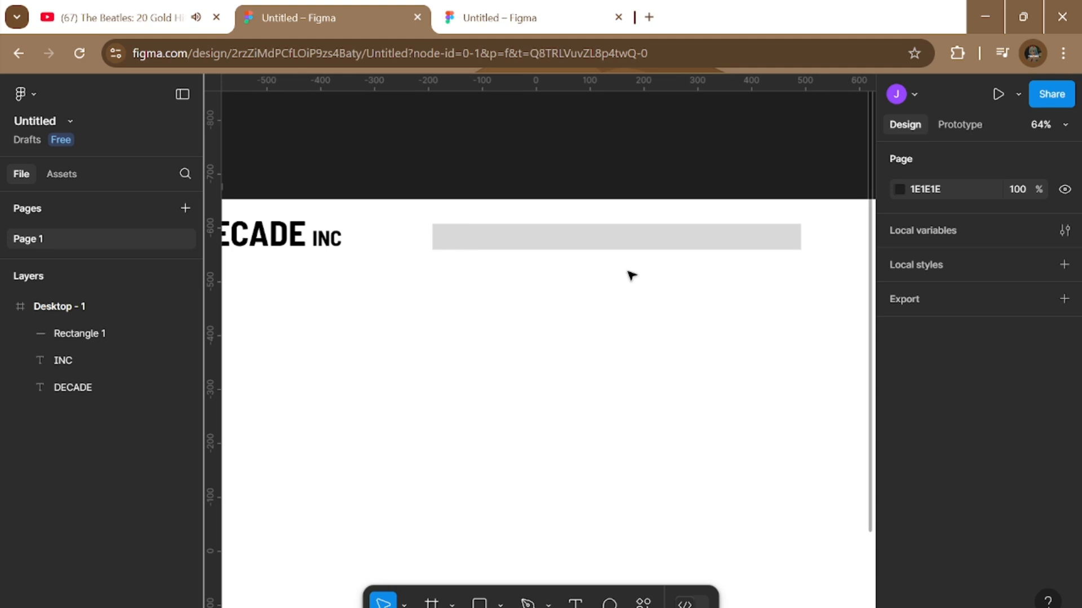
pyautogui.moveTo(611, 244)
pyautogui.mouseDown()
pyautogui.moveTo(587, 239)
pyautogui.moveTo(601, 246)
pyautogui.mouseUp()
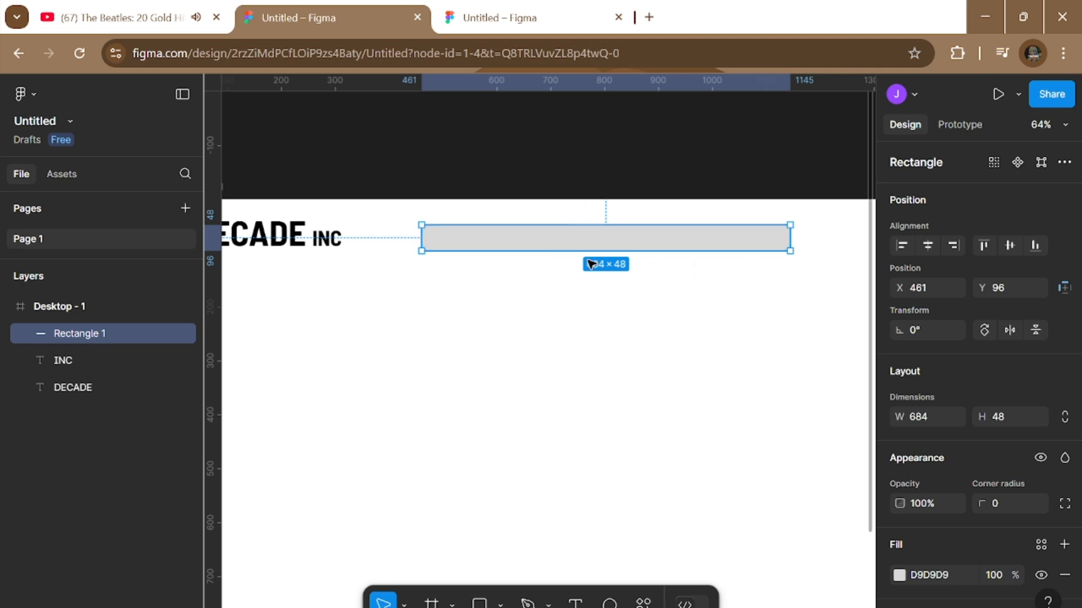
# Set the opacity of the grey bar beside the logo to 50%.
pyautogui.click(522, 323)
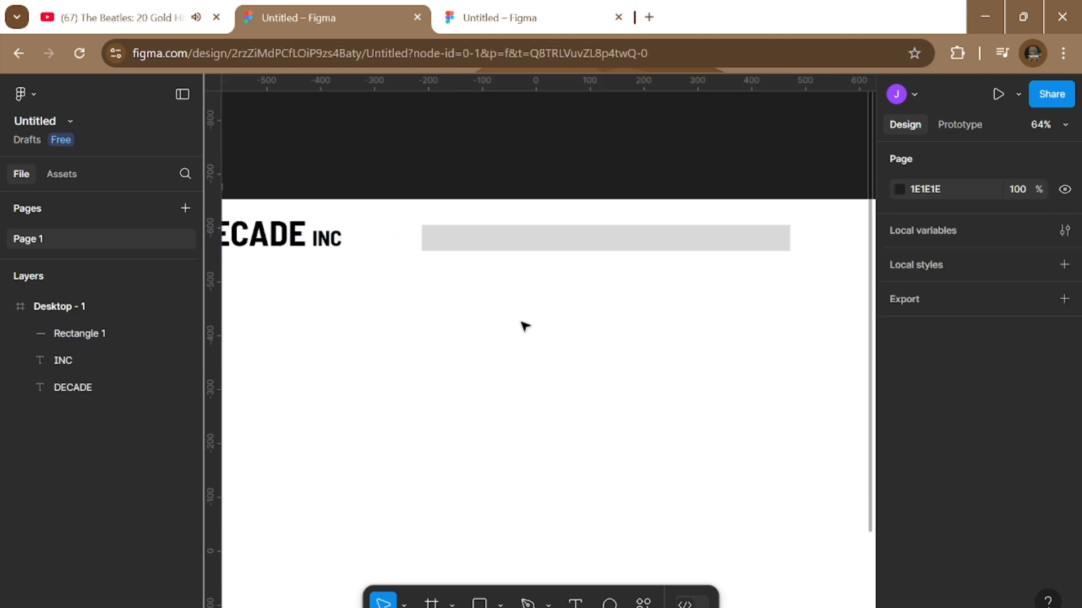
pyautogui.click(558, 244)
pyautogui.scroll(-2, 980, 451)
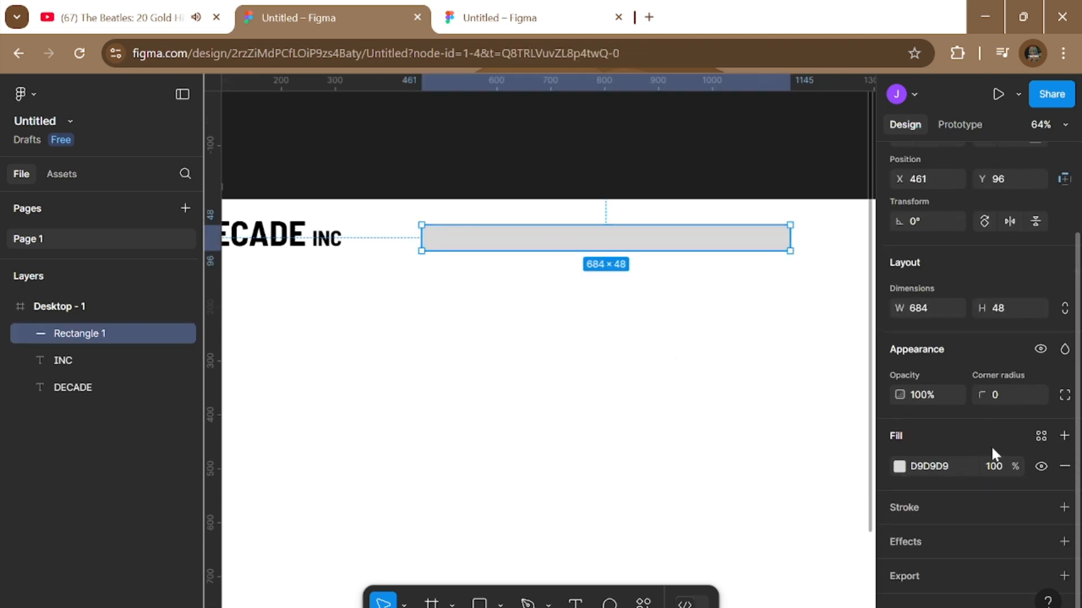
pyautogui.click(927, 396)
pyautogui.write('50')
pyautogui.press('Return')
pyautogui.click(822, 147)
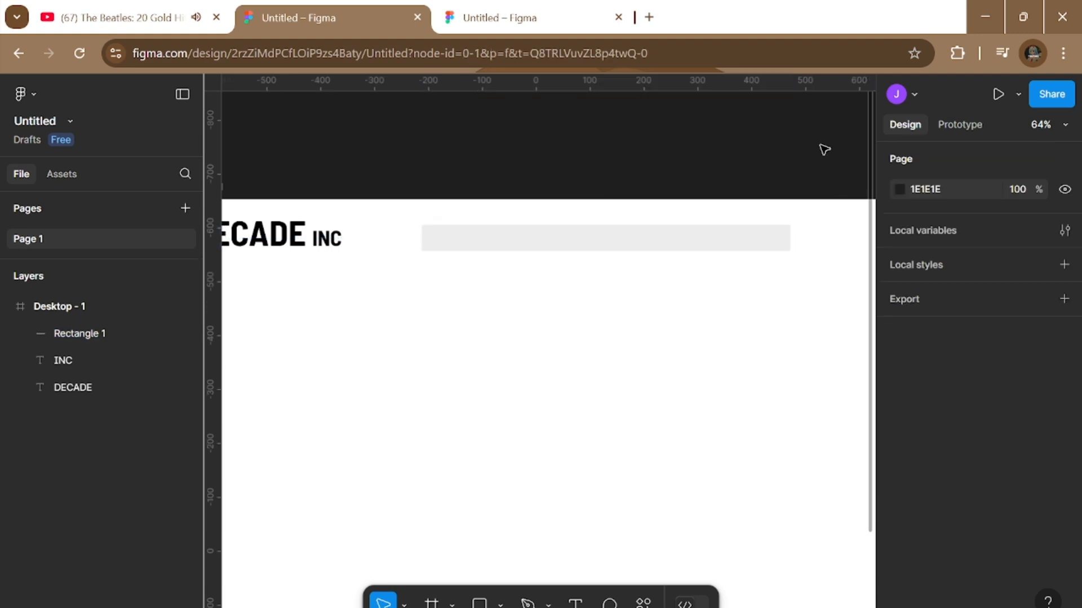
# Change the bar's fill to red F20018 and set its opacity to 100%.
pyautogui.click(721, 244)
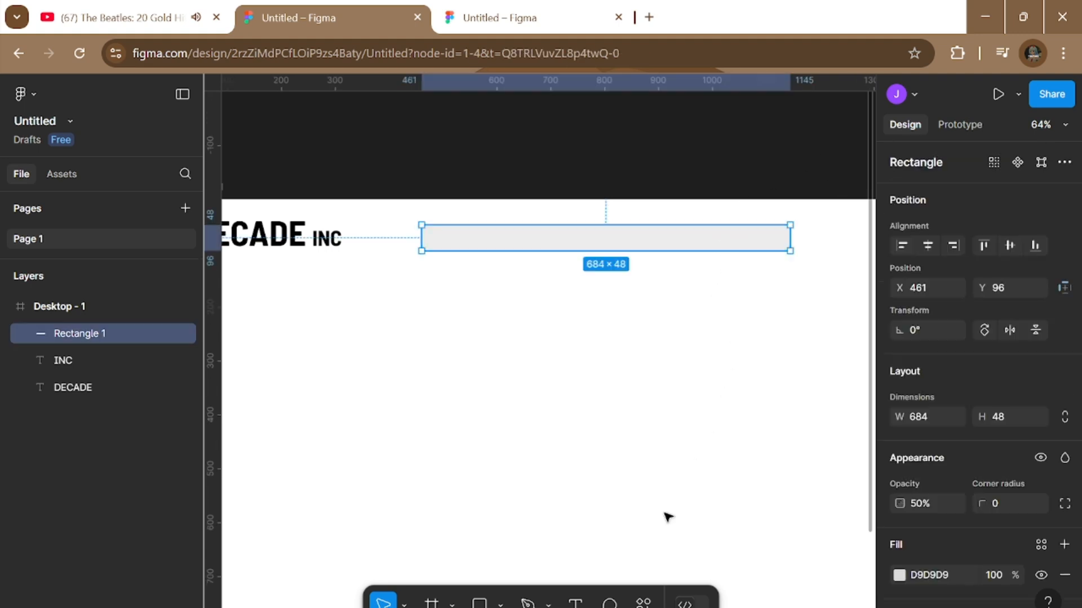
pyautogui.click(900, 576)
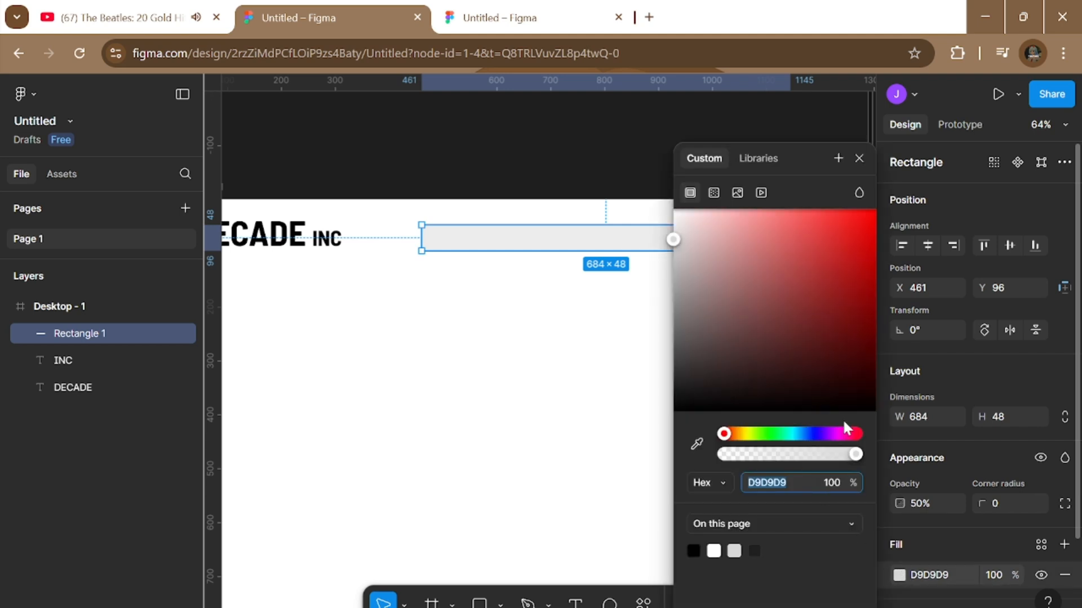
pyautogui.click(855, 433)
pyautogui.moveTo(681, 252); pyautogui.dragTo(896, 198)
pyautogui.click(917, 225)
pyautogui.click(925, 502)
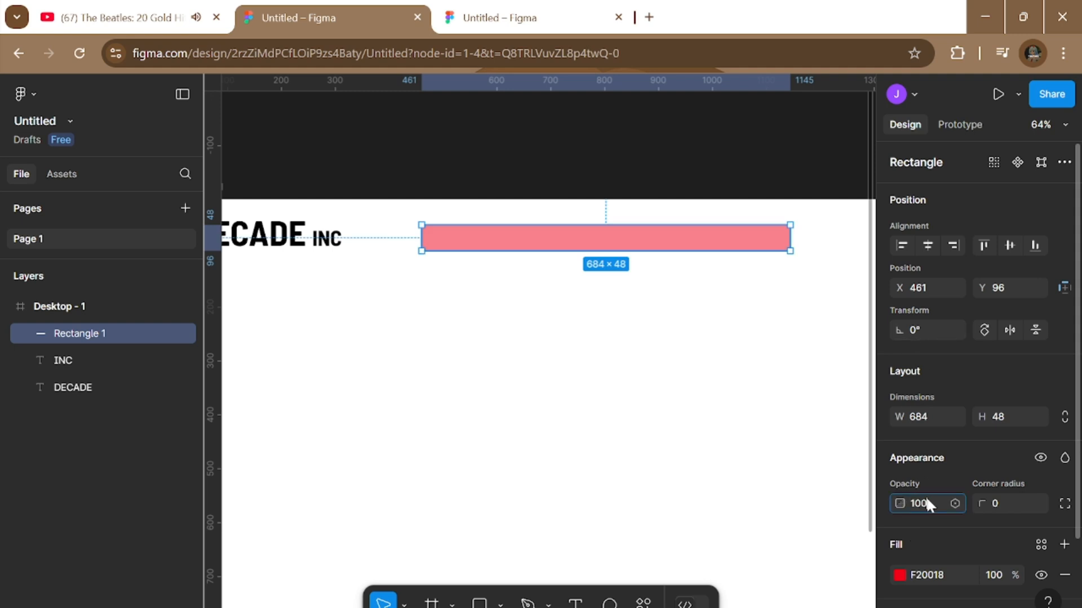
pyautogui.press('Return')
# Move the red bar over the DECADE INC logo so it covers the text, at about X -12, Y 90.
pyautogui.moveTo(684, 249); pyautogui.dragTo(395, 241)
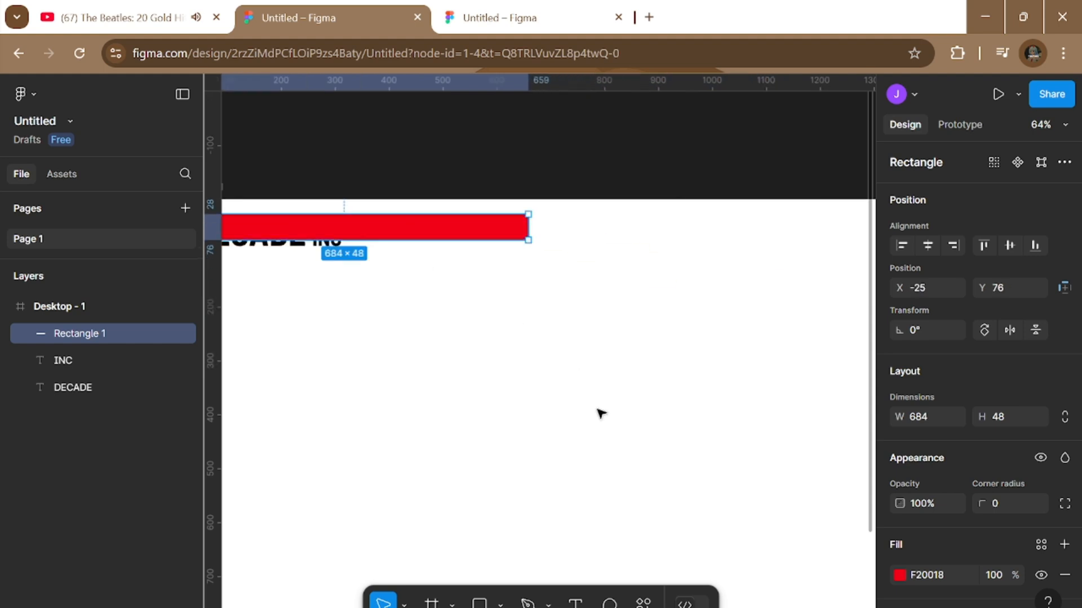
pyautogui.hscroll(-1, 463, 562)
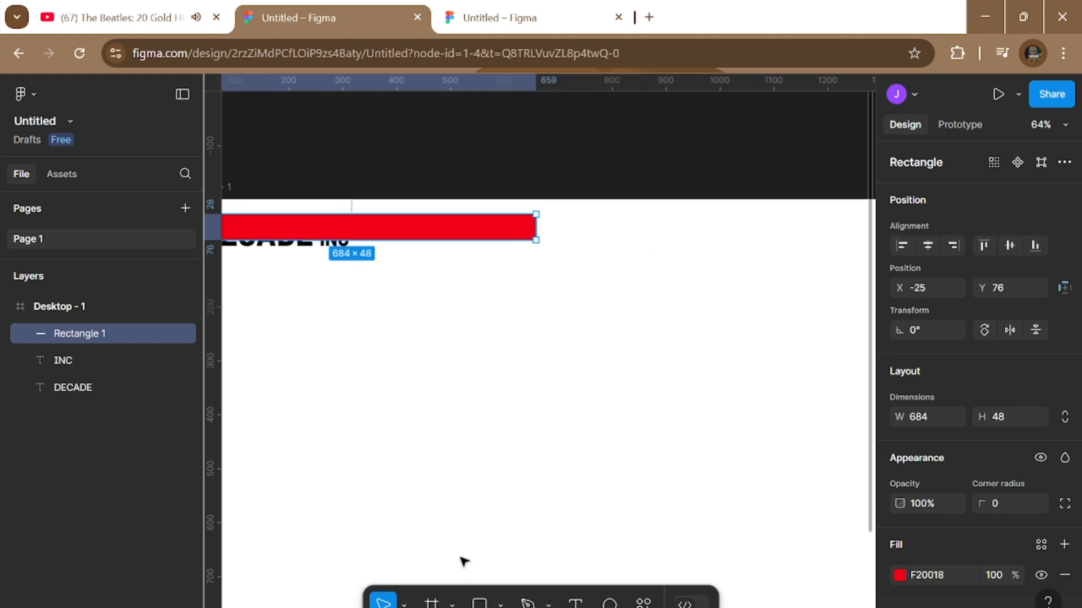
pyautogui.hscroll(-5, 464, 562)
pyautogui.moveTo(663, 238); pyautogui.dragTo(664, 240)
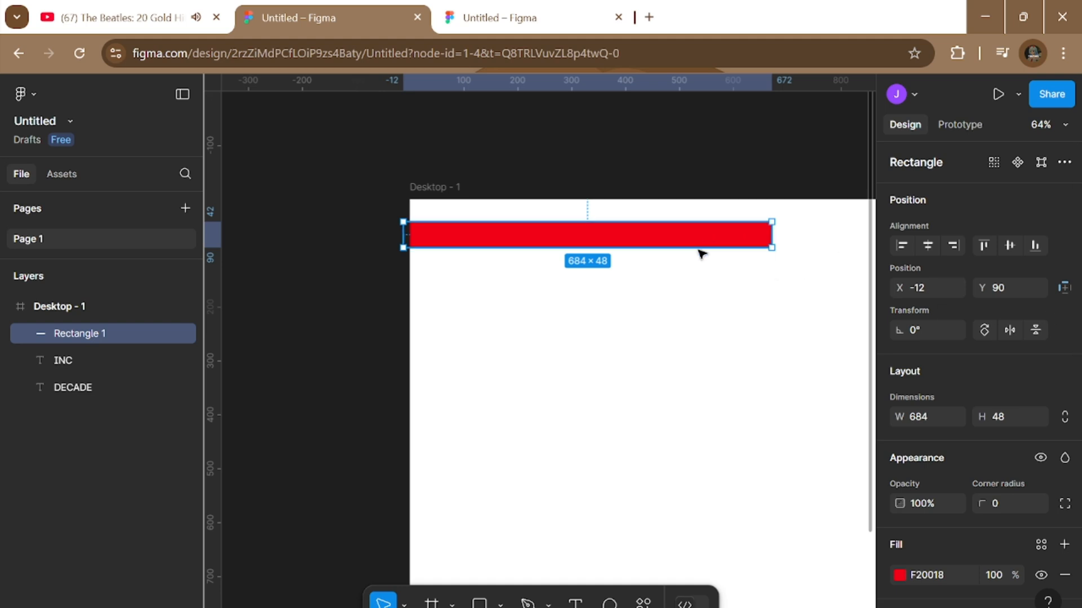
# Move the red bar below the logo, then bring the DECADE layer above Rectangle 1 and place that text on the bar at about X 32, Y 146.
pyautogui.moveTo(698, 234); pyautogui.dragTo(698, 293)
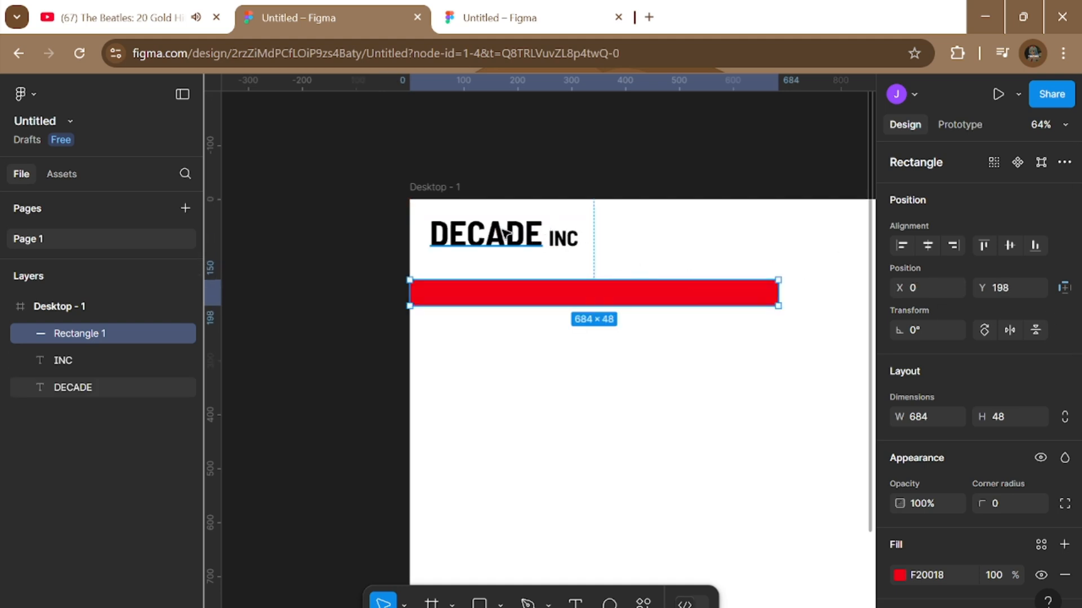
pyautogui.moveTo(96, 391); pyautogui.dragTo(94, 322)
pyautogui.moveTo(484, 243); pyautogui.dragTo(483, 296)
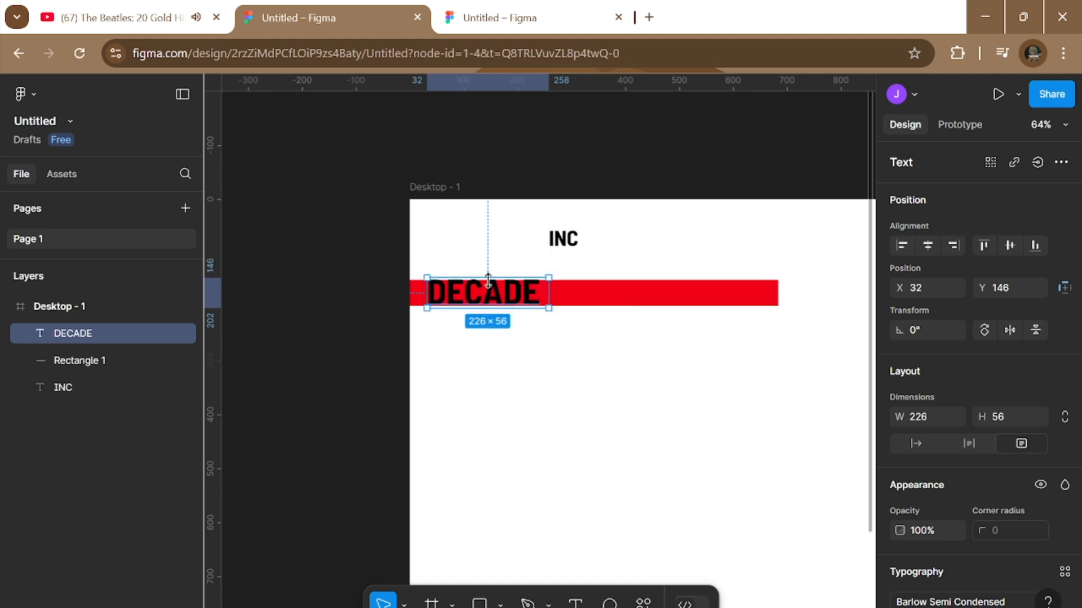
# Return the DECADE text beside INC and cover the logo with the red bar at about X 32, Y 90, with Rectangle 1 layered above DECADE.
pyautogui.click(742, 299)
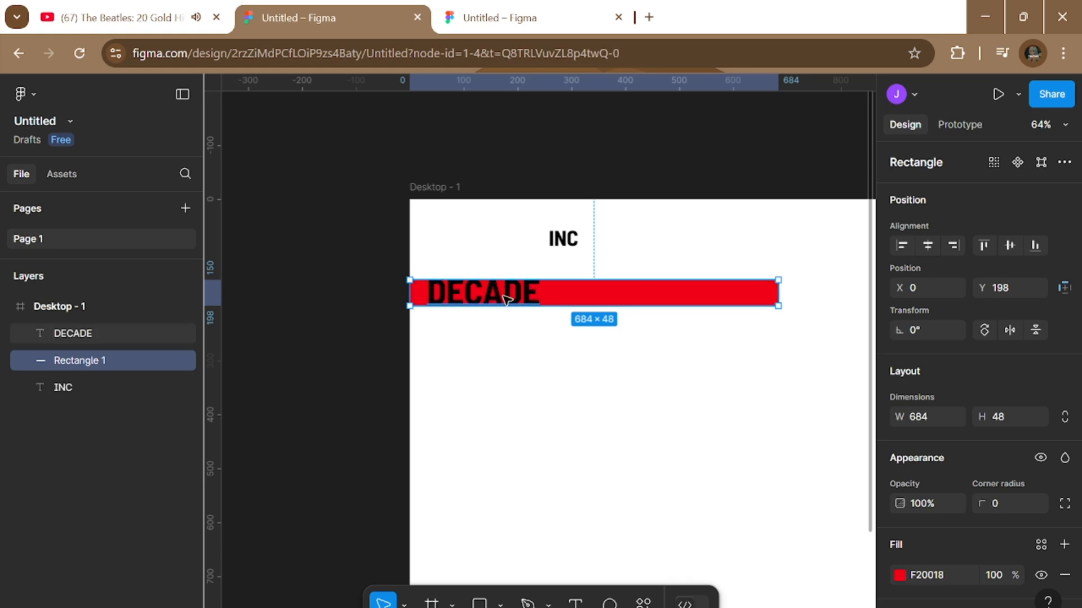
pyautogui.moveTo(500, 298); pyautogui.dragTo(508, 237)
pyautogui.moveTo(606, 345); pyautogui.dragTo(567, 239)
pyautogui.moveTo(112, 333); pyautogui.dragTo(107, 373)
pyautogui.click(775, 425)
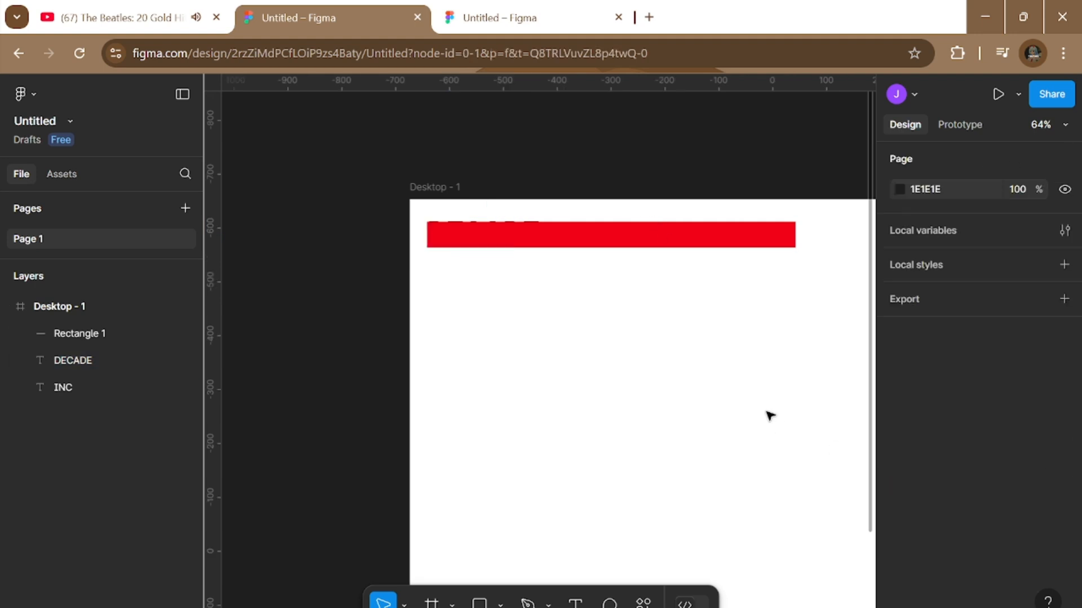
# Set the red bar's opacity to 50% so the logo shows through it.
pyautogui.click(729, 243)
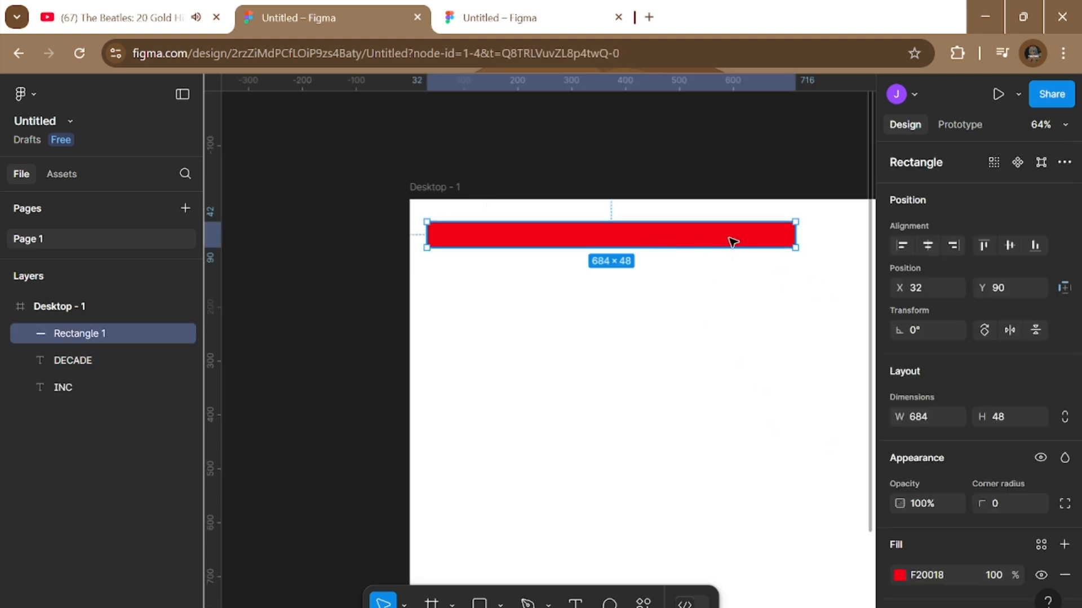
pyautogui.scroll(-3, 975, 530)
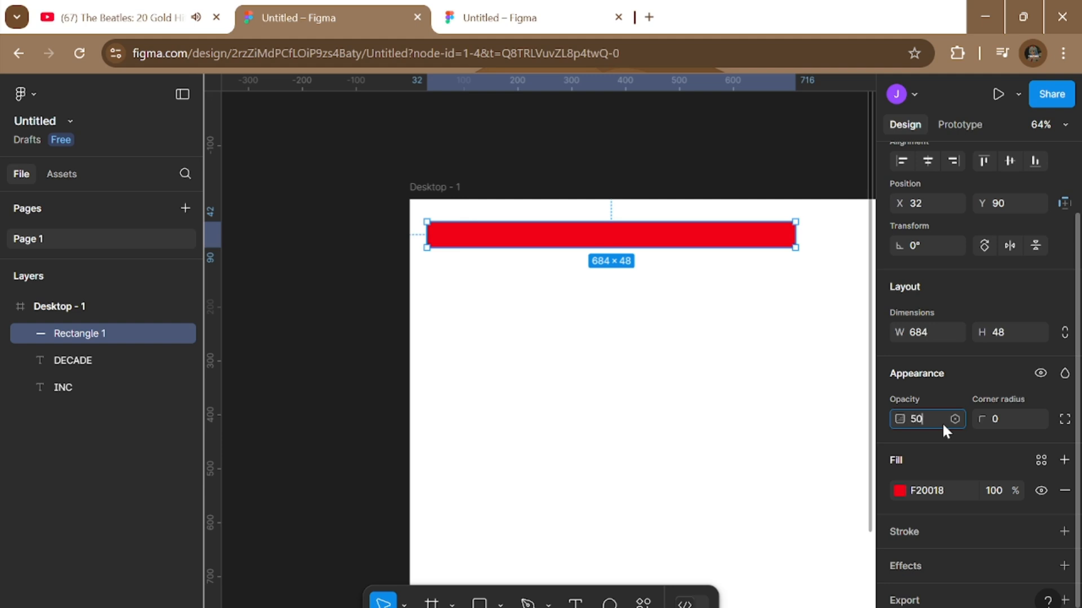
pyautogui.press('Return')
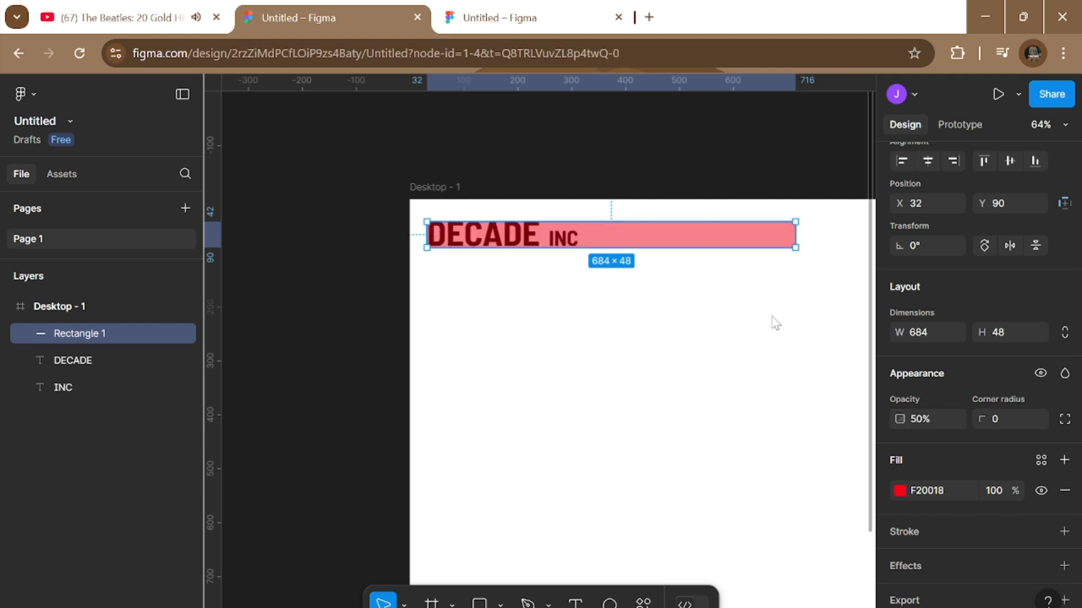
pyautogui.click(776, 323)
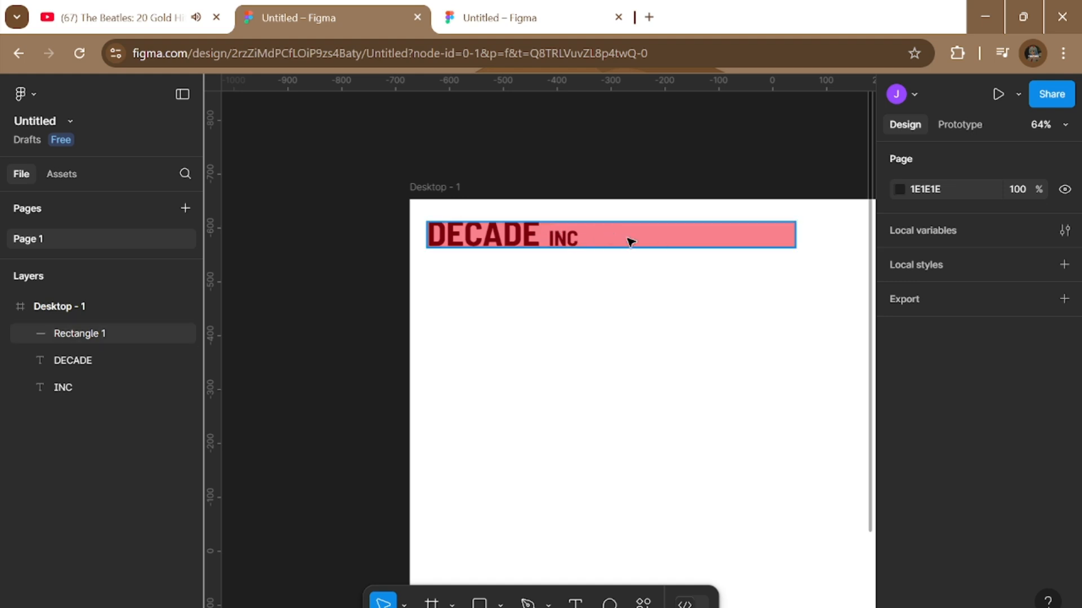
# Move the semi-transparent red bar off the logo to the space after INC, at about X 378, Y 87.
pyautogui.scroll(-5, 663, 294)
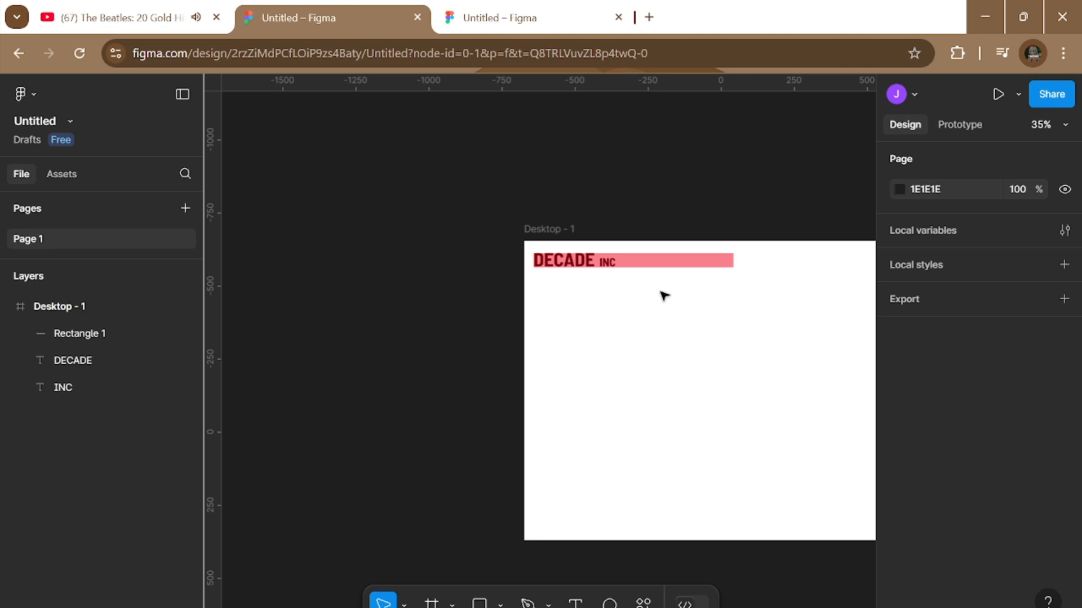
pyautogui.hscroll(5, 664, 295)
pyautogui.hscroll(-2, 553, 254)
pyautogui.click(550, 260)
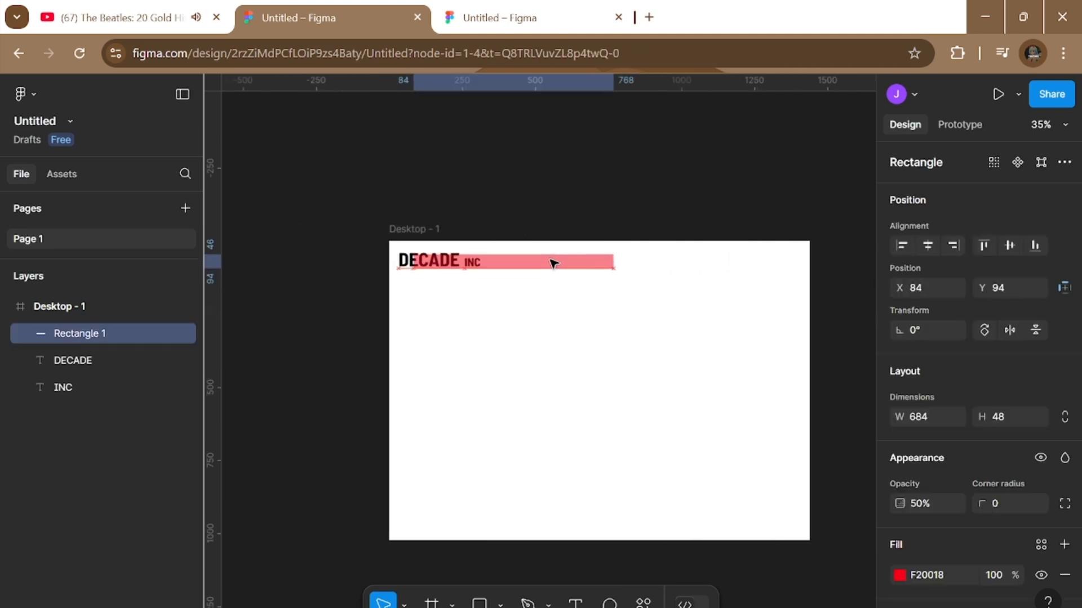
pyautogui.moveTo(553, 263); pyautogui.dragTo(641, 262)
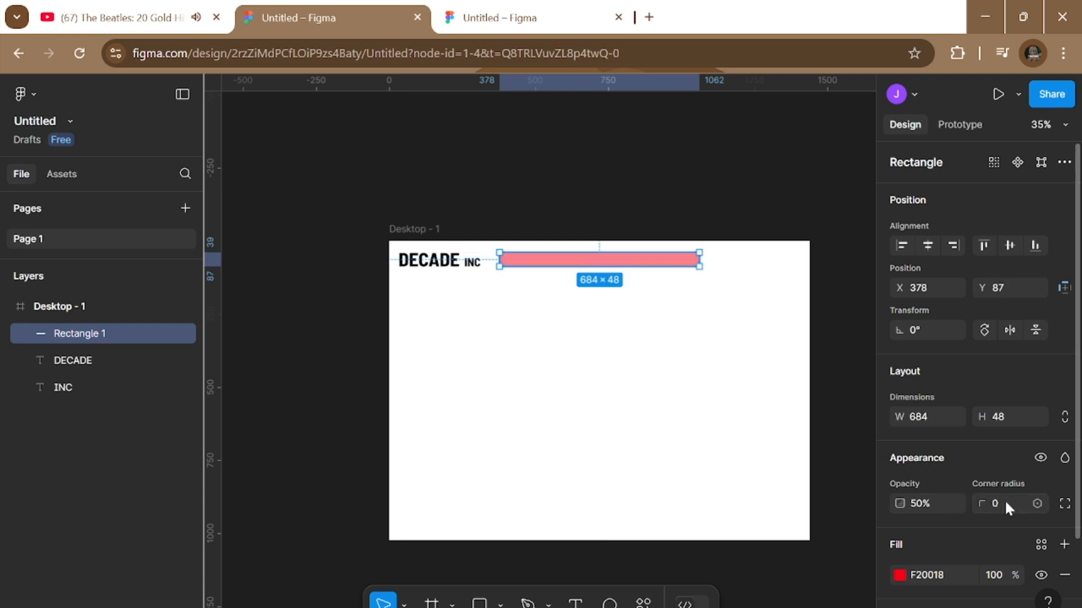
# Round the ends of the red bar with a corner radius of 30.
pyautogui.scroll(-2, 1026, 496)
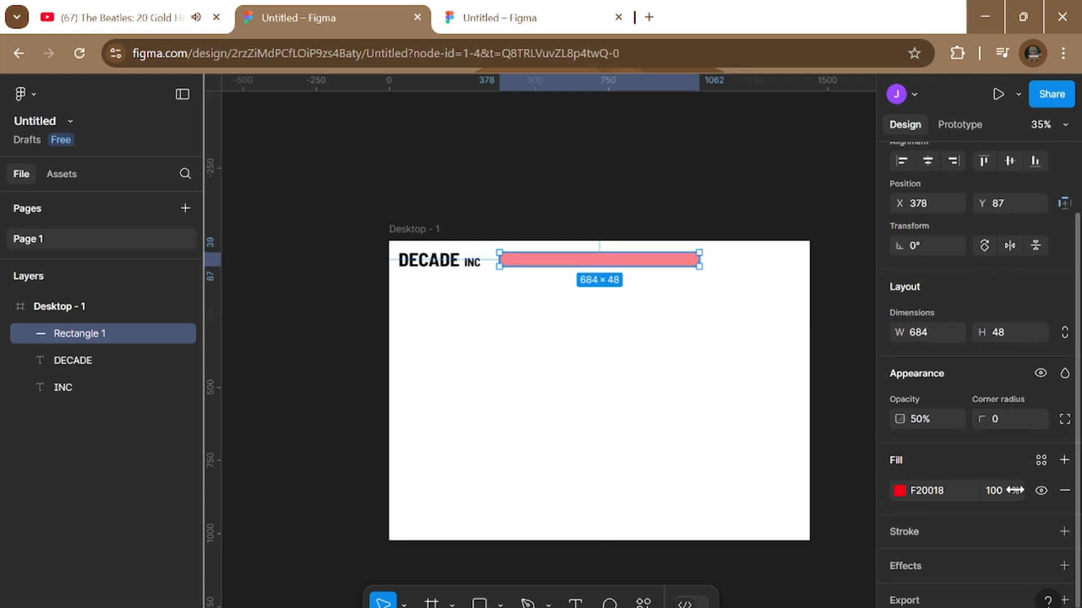
pyautogui.click(1003, 419)
pyautogui.scroll(5, 828, 411)
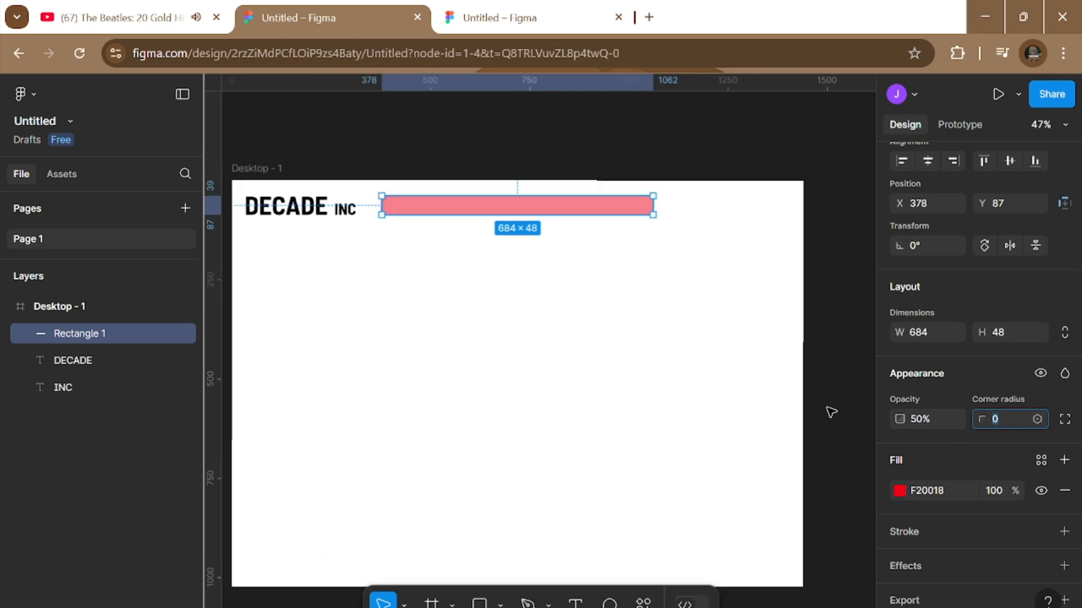
pyautogui.scroll(6, 567, 248)
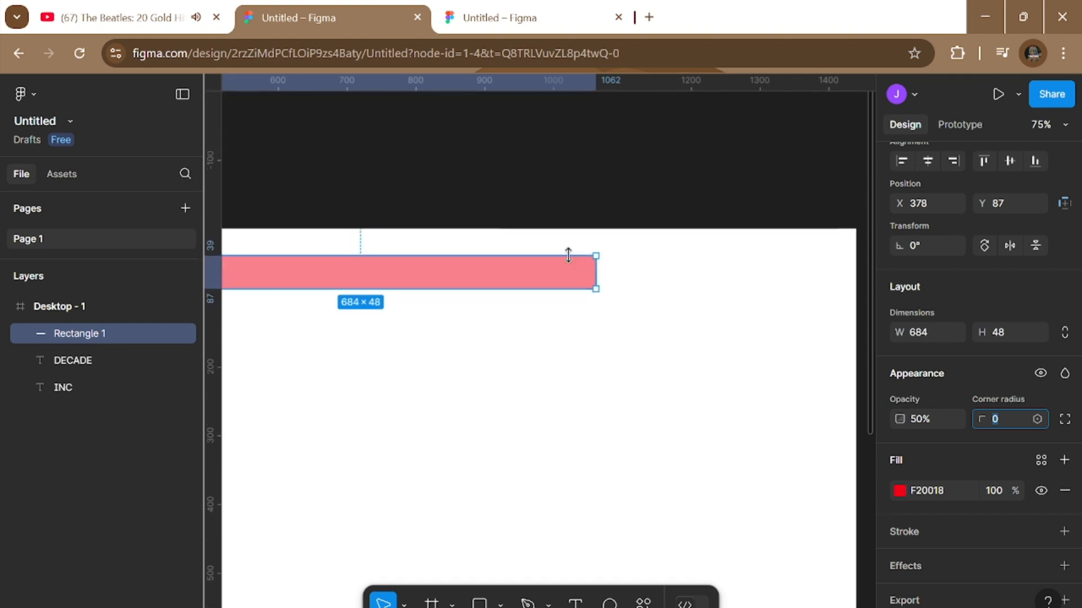
pyautogui.click(738, 333)
pyautogui.scroll(2, 606, 260)
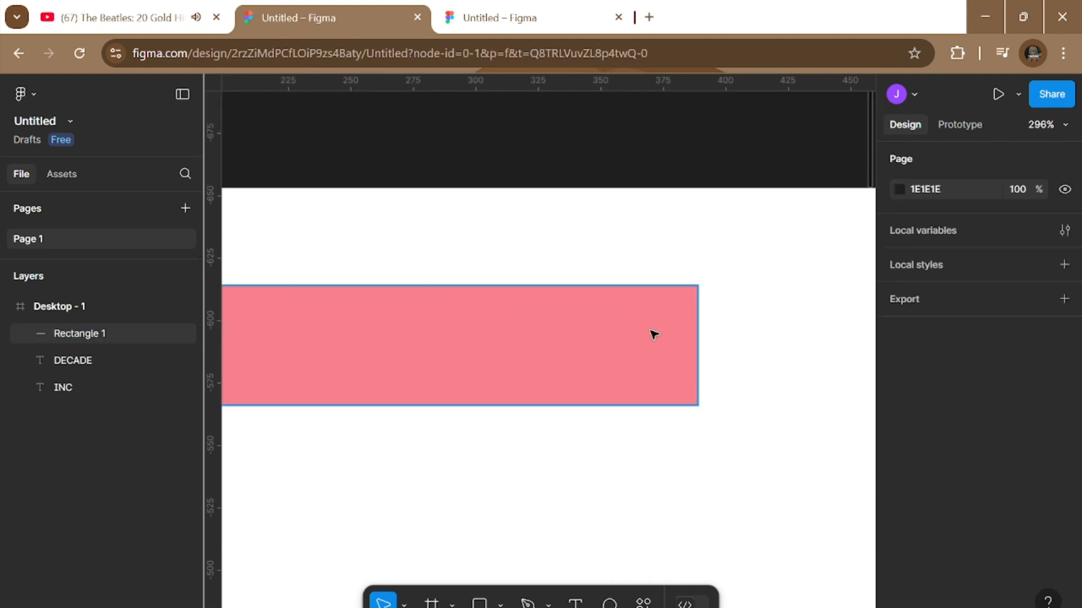
pyautogui.click(676, 357)
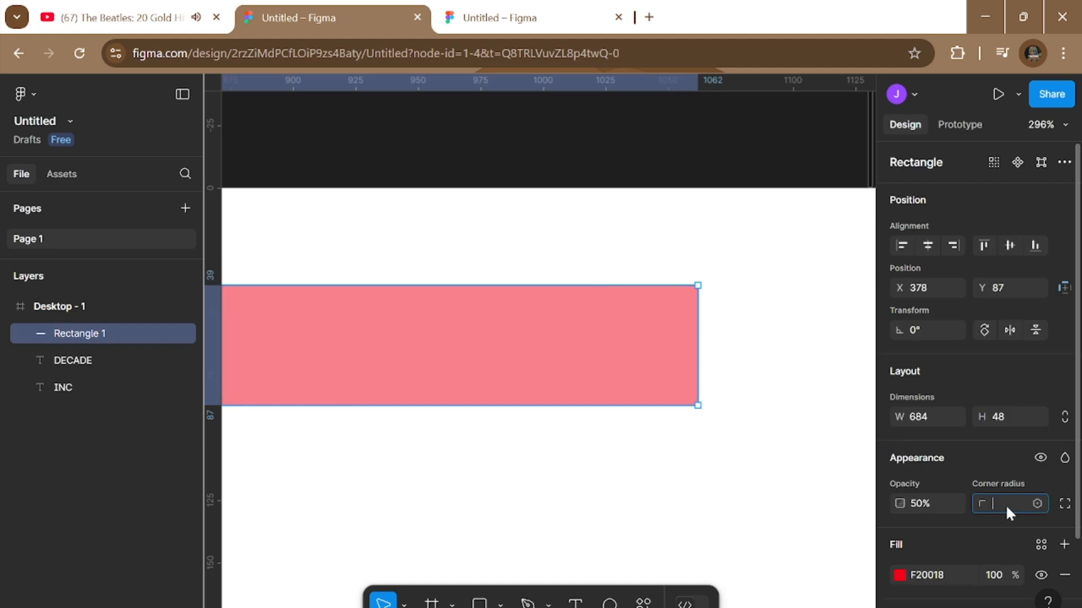
pyautogui.press('Return')
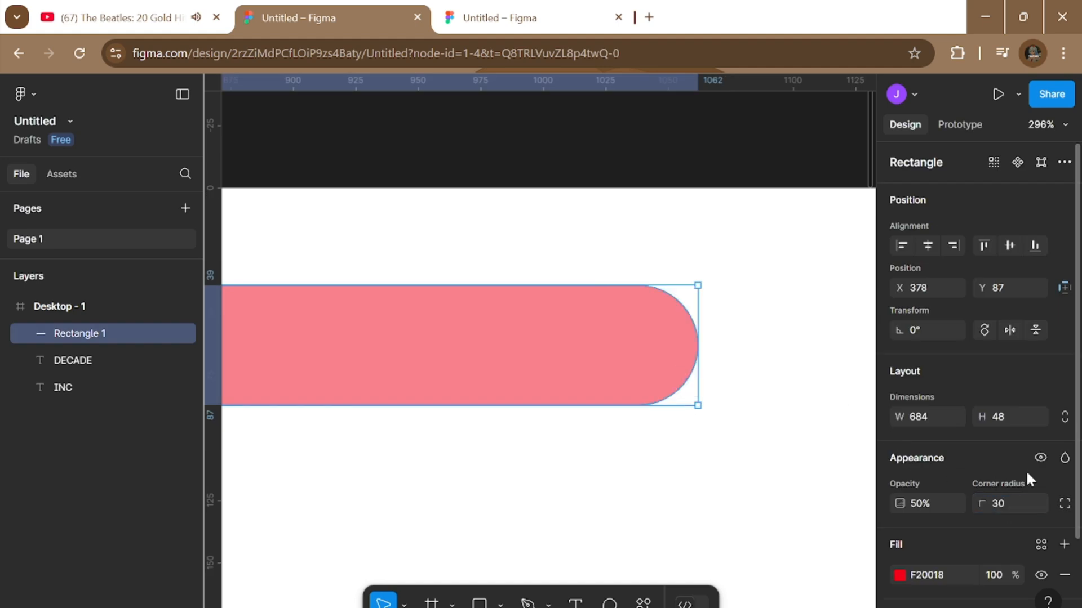
pyautogui.click(753, 466)
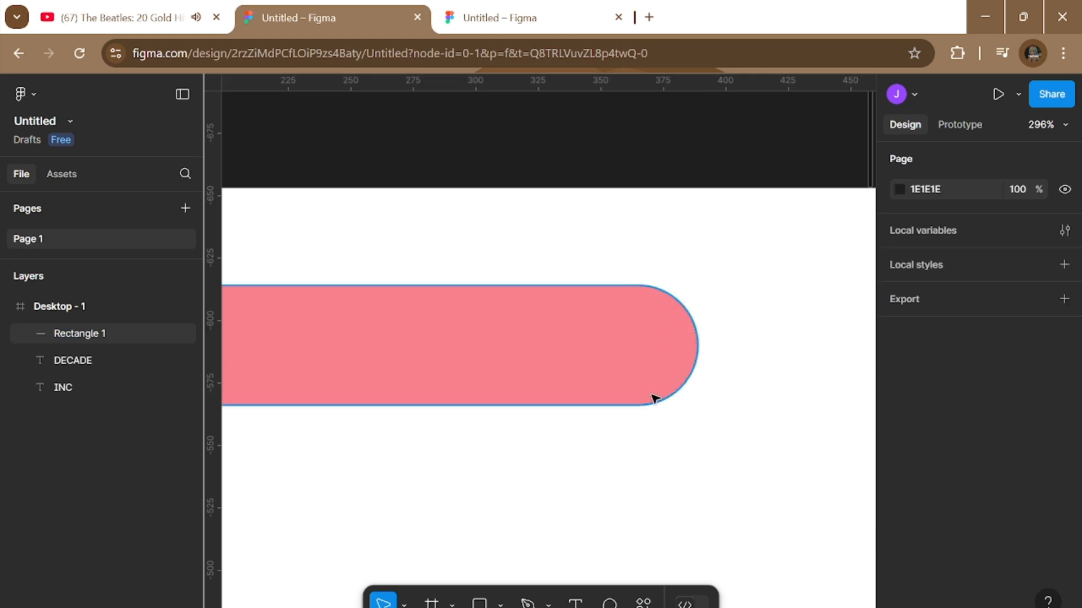
# Examine the rounded ends of the bar and its shape next to the logo.
pyautogui.hscroll(-20, 650, 401)
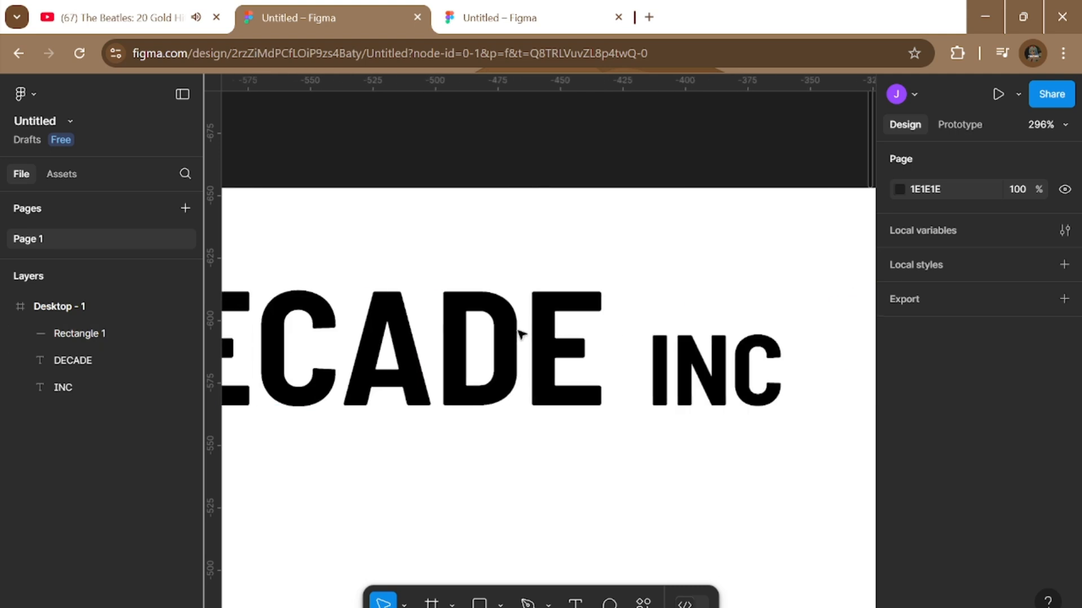
pyautogui.hscroll(5, 519, 331)
pyautogui.hscroll(10, 732, 388)
pyautogui.scroll(-5, 623, 376)
pyautogui.hscroll(5, 699, 479)
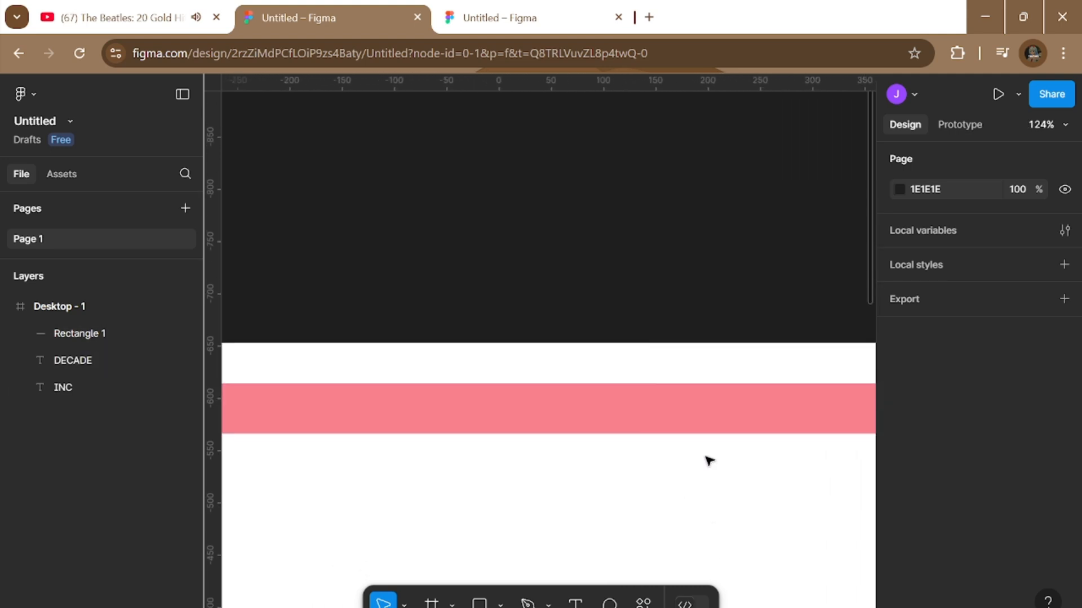
pyautogui.click(738, 431)
pyautogui.click(739, 476)
pyautogui.scroll(-3, 739, 475)
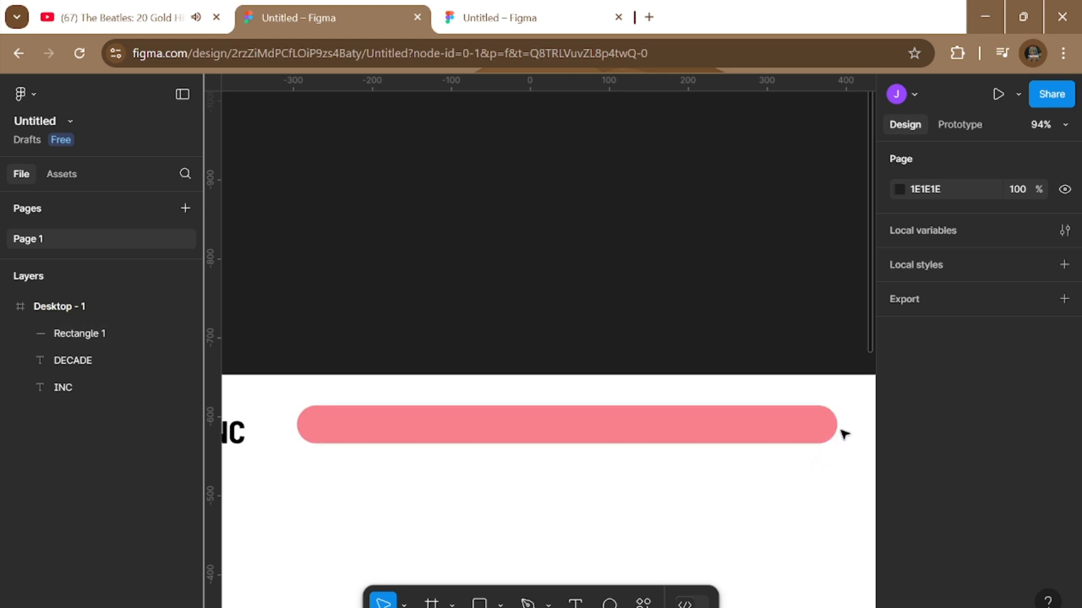
# Set the bar's corner radius to 0 to make its corners square.
pyautogui.click(797, 428)
pyautogui.click(797, 428)
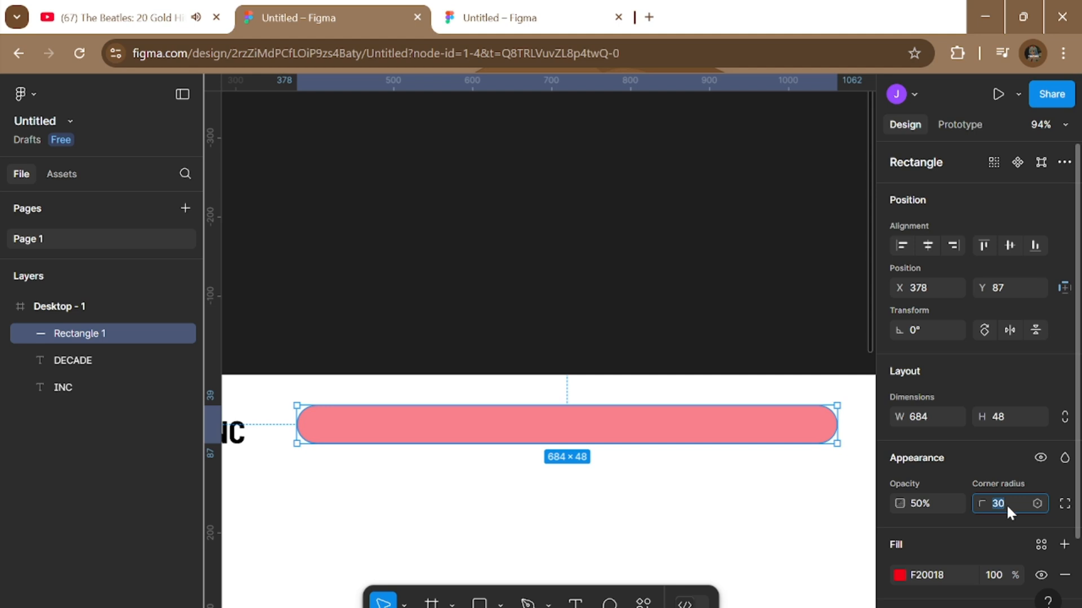
pyautogui.write('0')
pyautogui.press('Return')
pyautogui.click(828, 507)
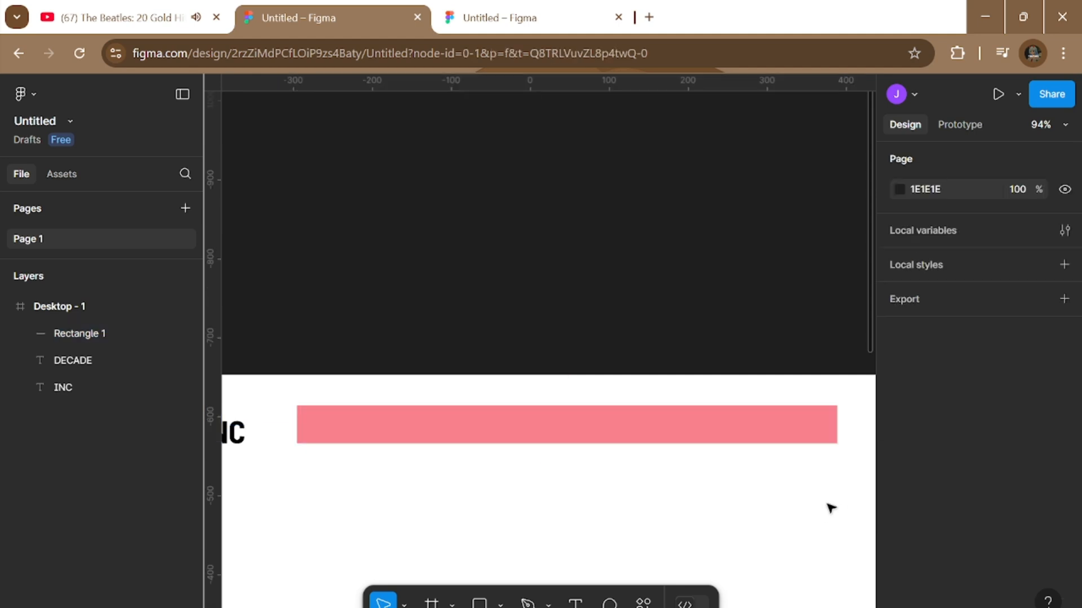
# Set the bar's corner radius back to 30.
pyautogui.click(824, 442)
pyautogui.click(999, 505)
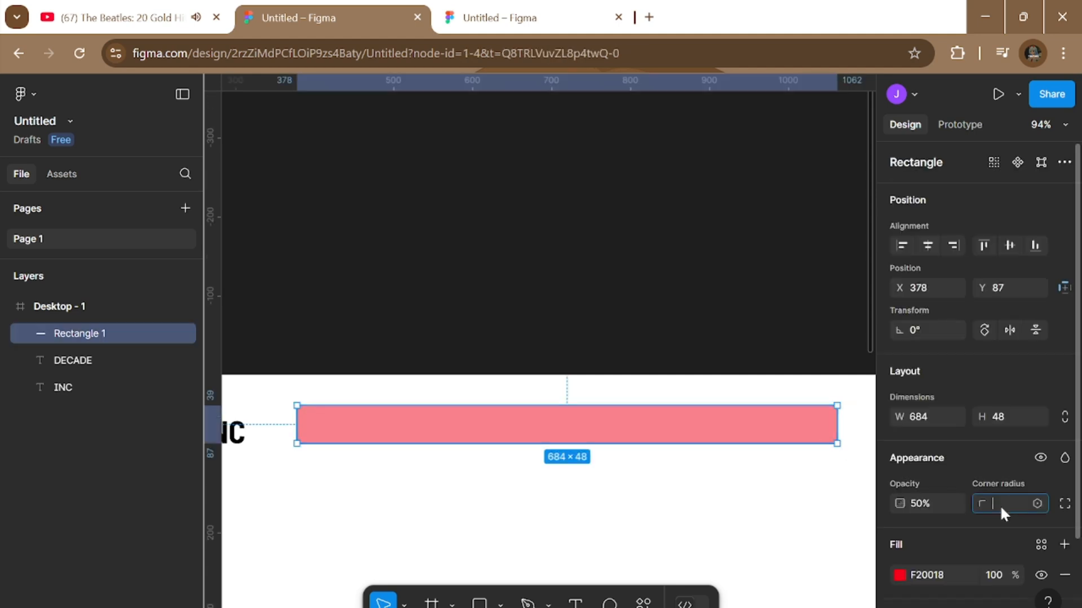
pyautogui.write('30')
pyautogui.press('Return')
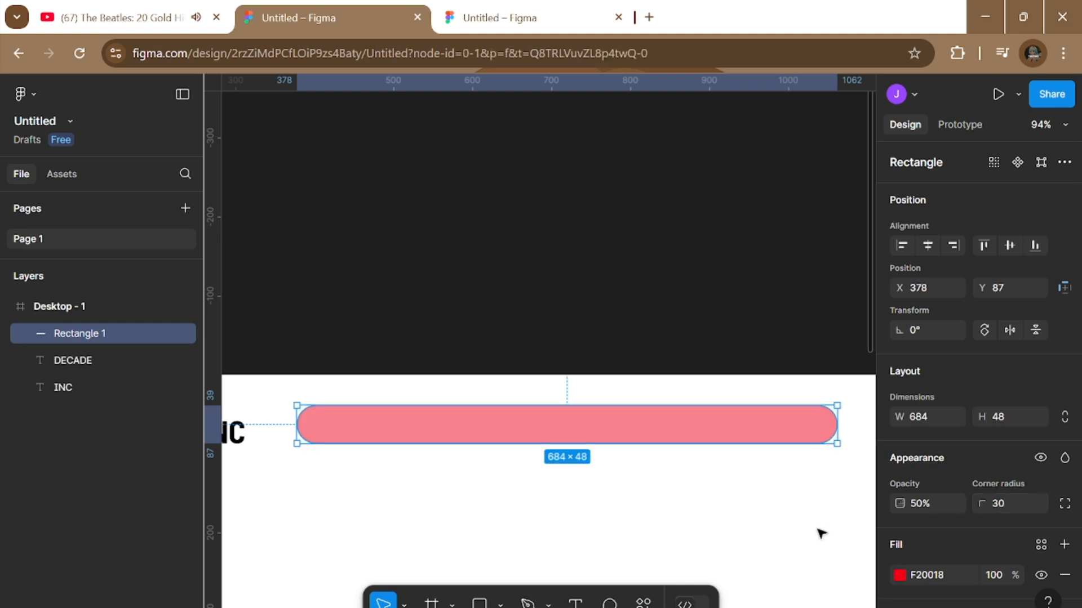
pyautogui.click(816, 532)
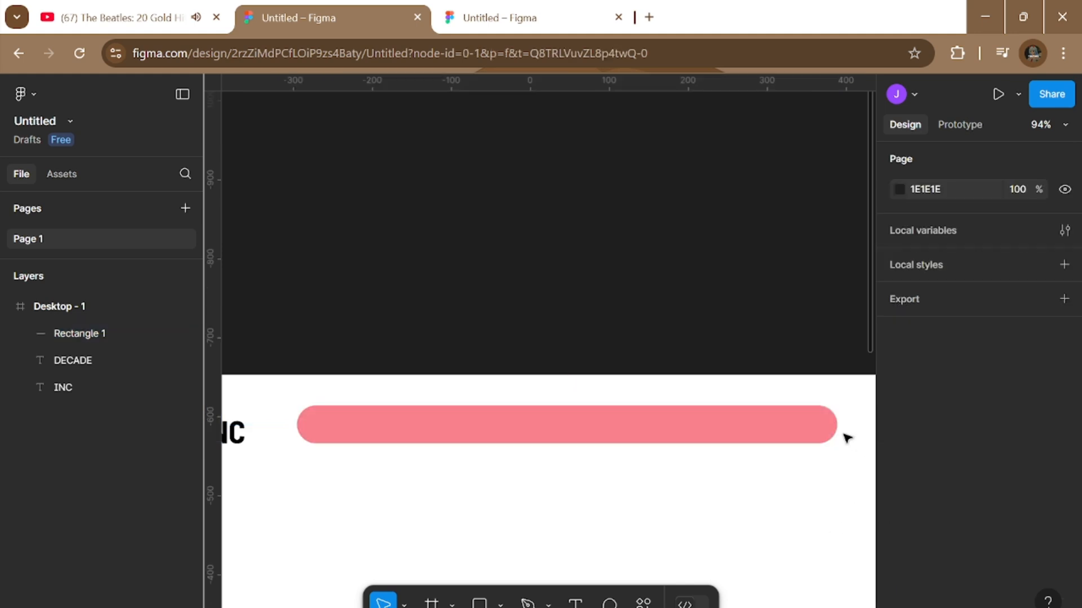
# Set only the bar's top-left corner radius to 0 in its individual corner radius settings.
pyautogui.click(787, 438)
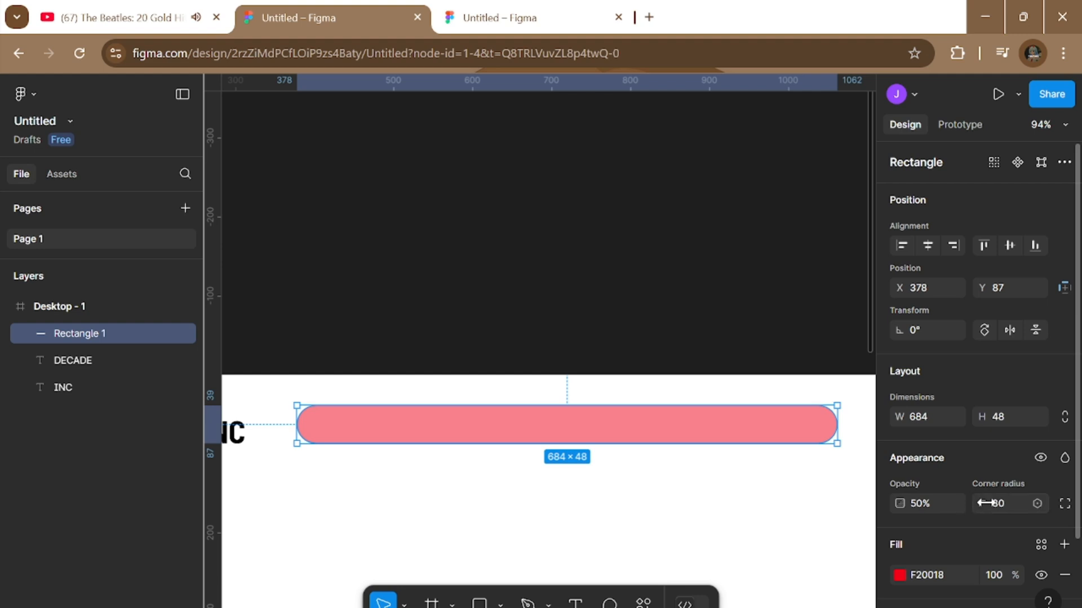
pyautogui.click(1064, 504)
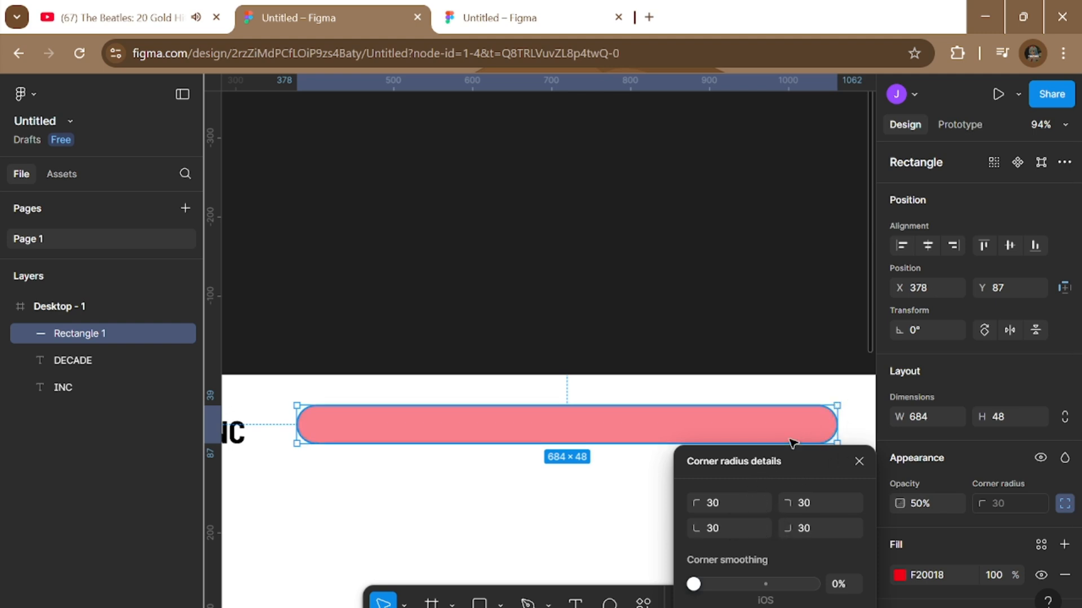
pyautogui.click(728, 502)
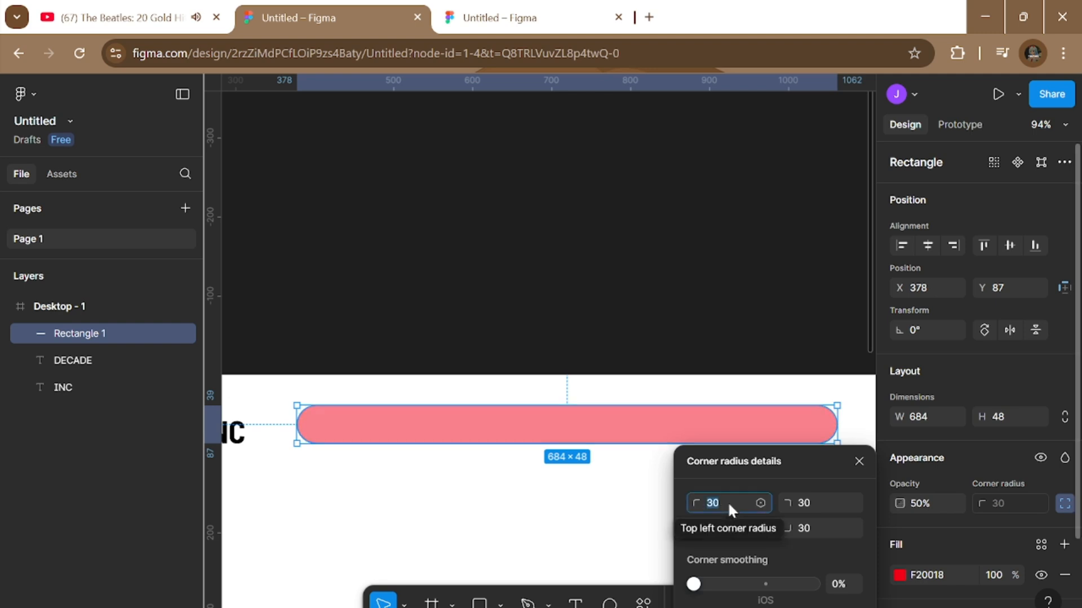
pyautogui.press('BackSpace')
pyautogui.write('0')
pyautogui.press('Return')
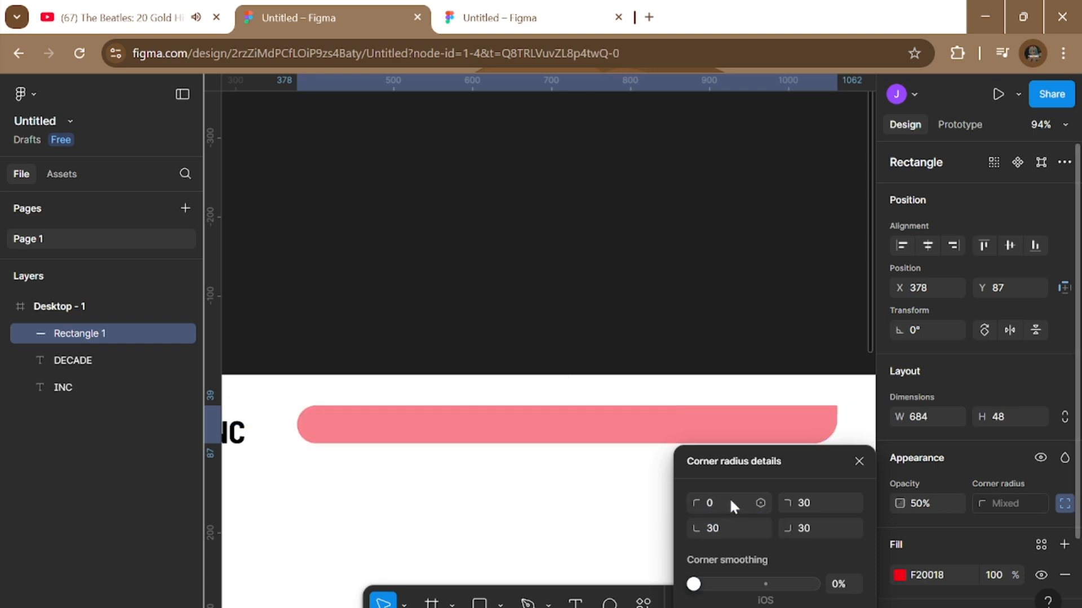
pyautogui.click(728, 525)
pyautogui.press('BackSpace')
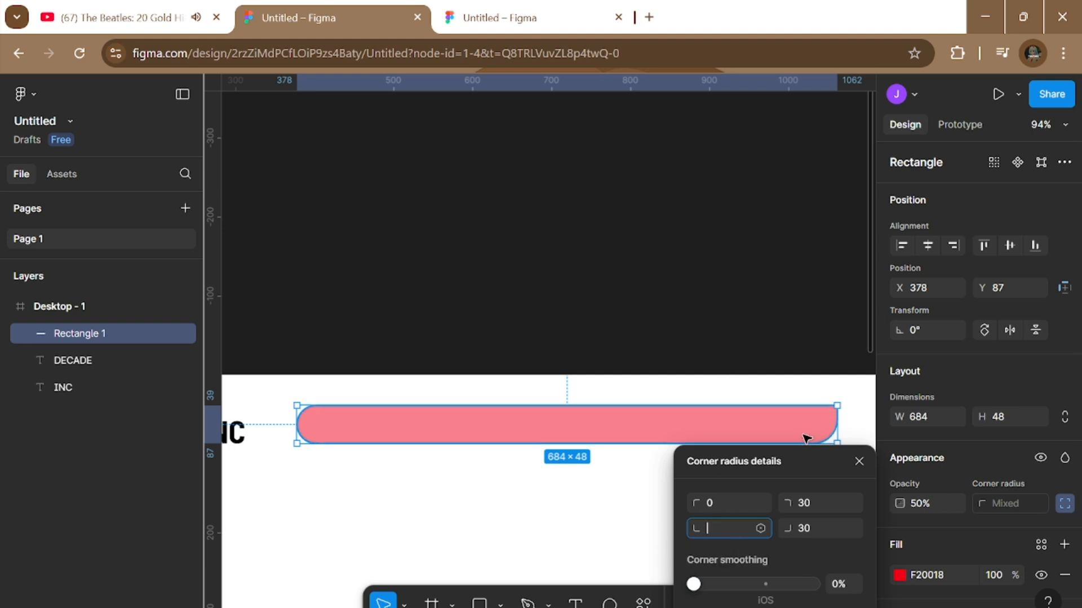
pyautogui.moveTo(812, 463); pyautogui.dragTo(666, 472)
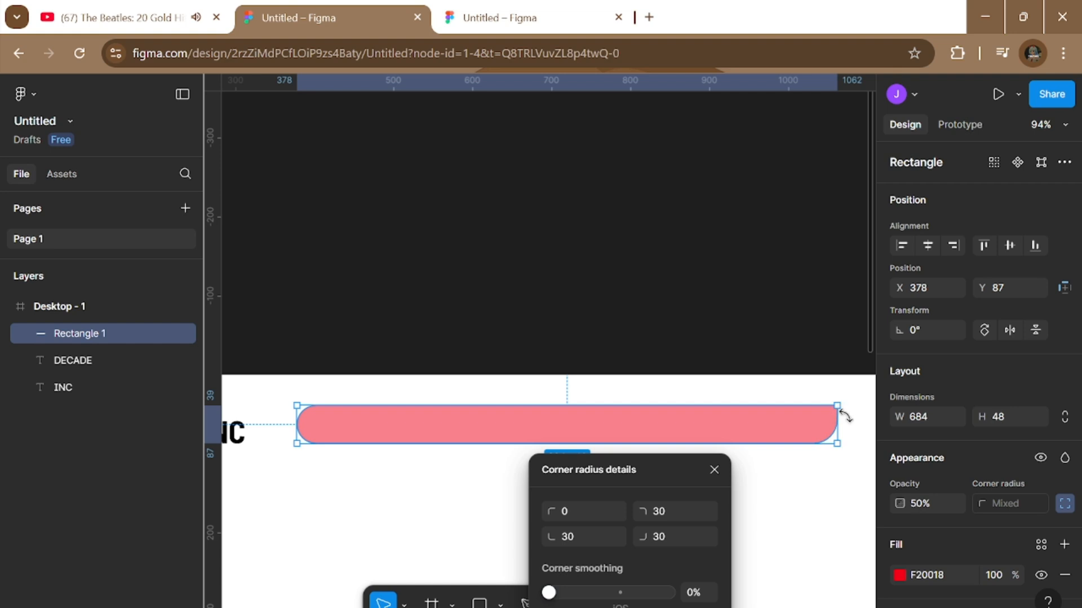
# Undo a trial rotation of the bar by about 180° and flip the bar vertically instead.
pyautogui.moveTo(842, 400); pyautogui.dragTo(393, 440)
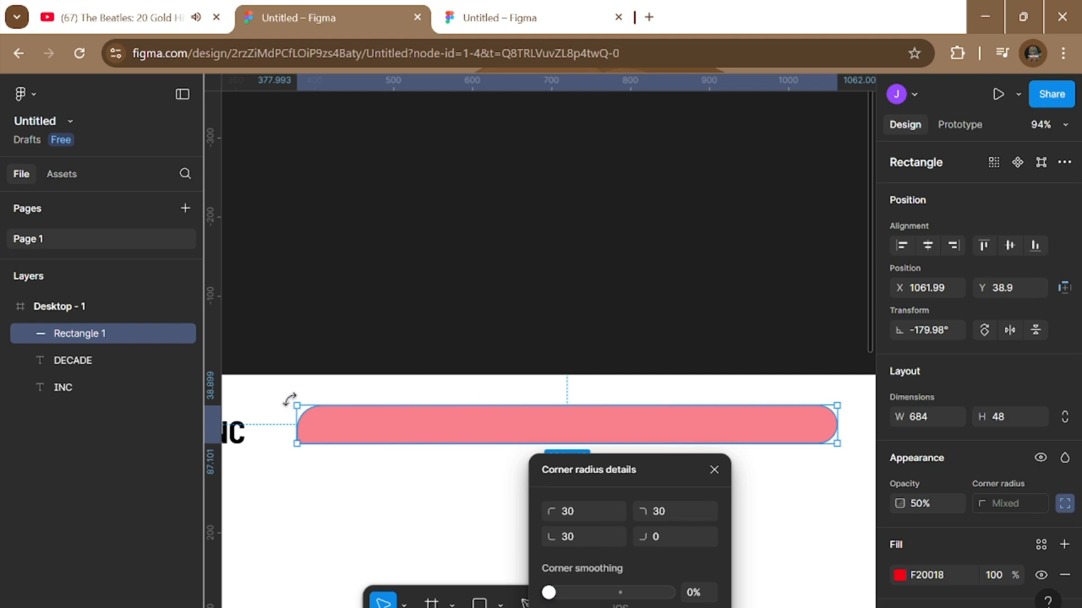
pyautogui.hotkey('ctrl', 'z')
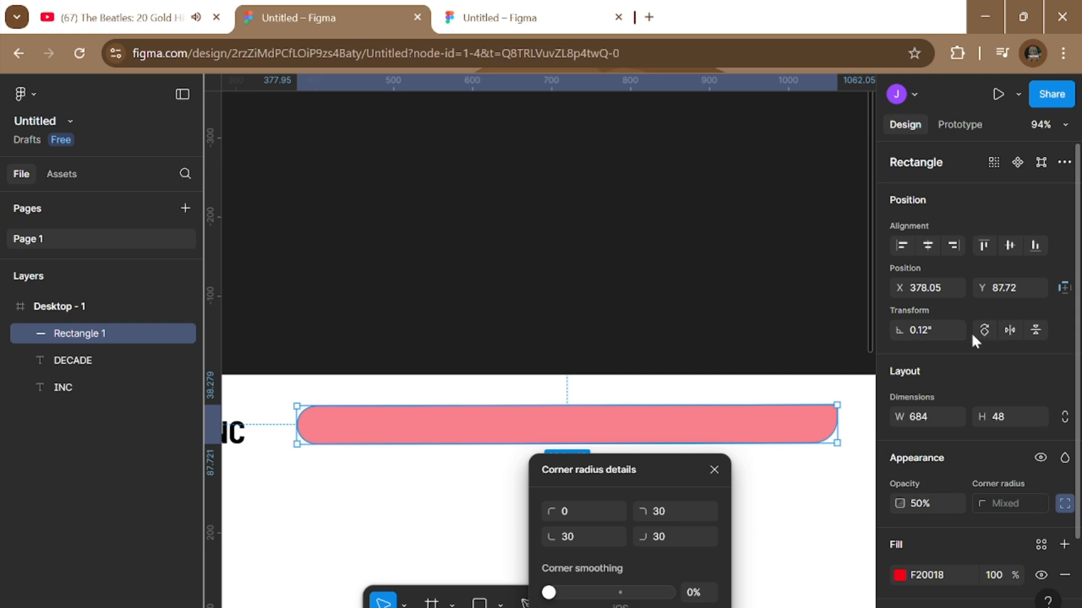
pyautogui.click(1034, 332)
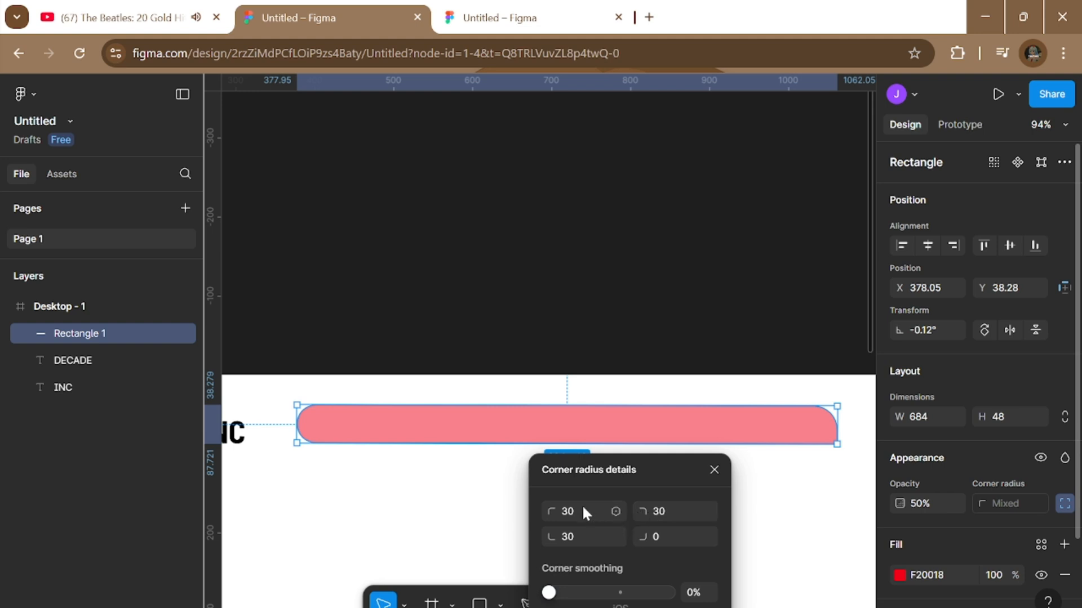
# Set the flipped bar's top-left corner radius to 0 and check the shape.
pyautogui.press('BackSpace')
pyautogui.write('0')
pyautogui.press('Return')
pyautogui.click(380, 555)
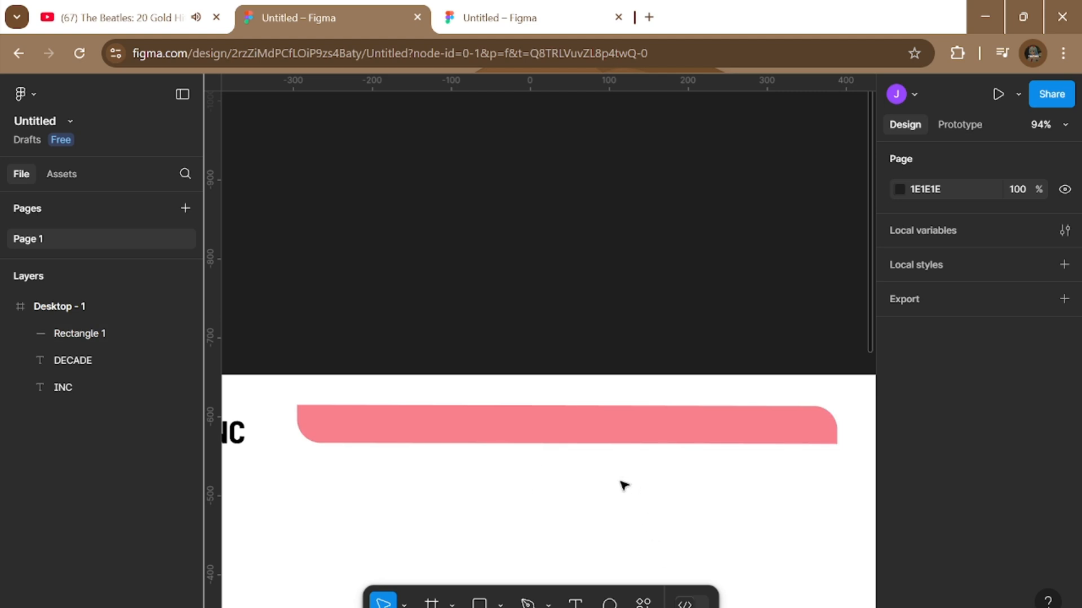
pyautogui.scroll(-5, 624, 486)
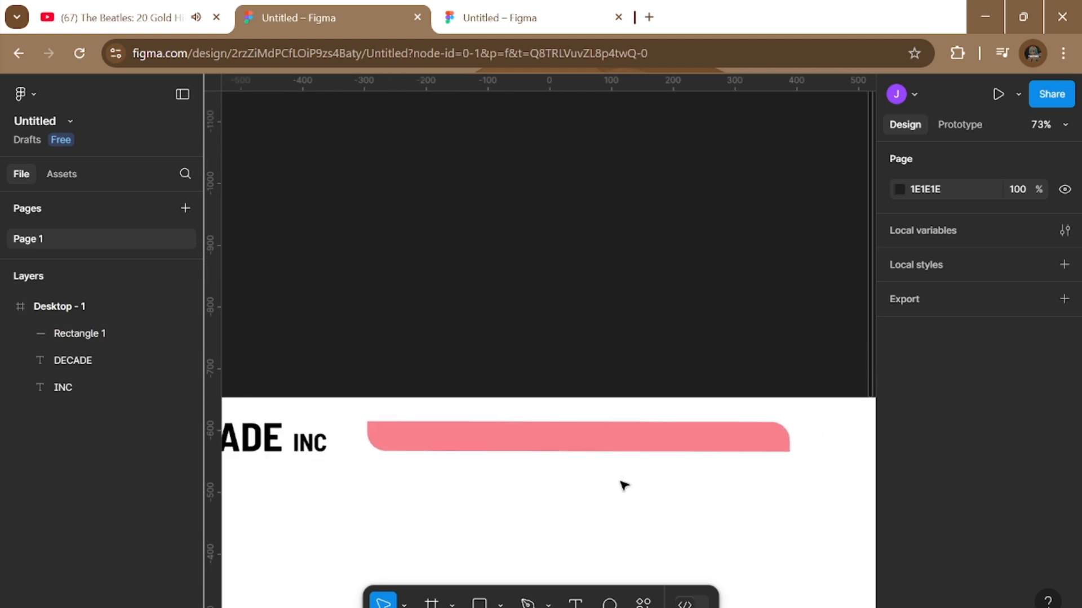
pyautogui.scroll(3, 623, 486)
# Set the bar's corner smoothing to 100%.
pyautogui.click(662, 430)
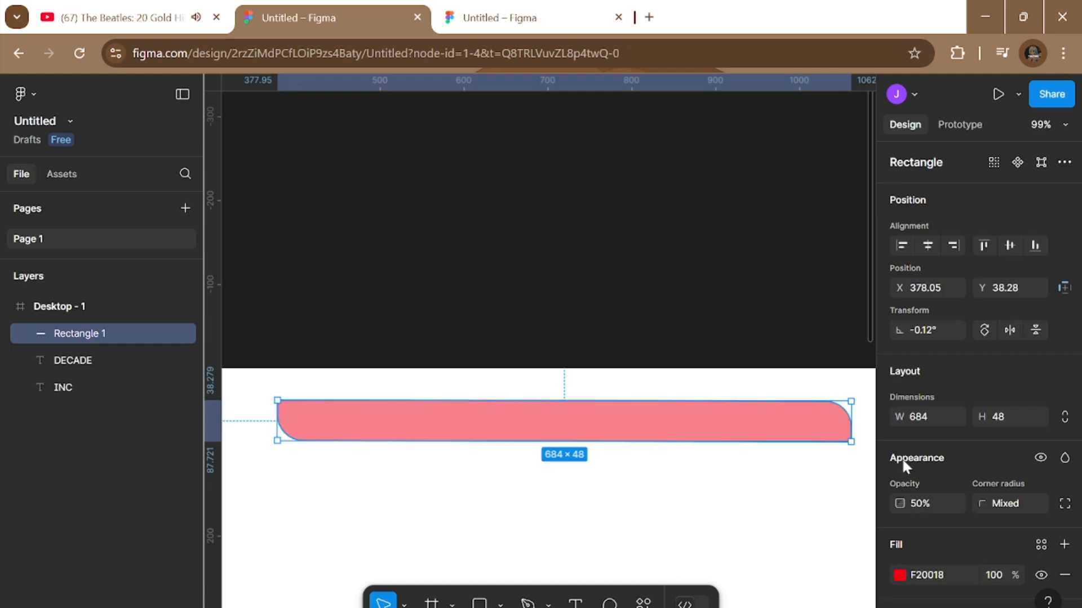
pyautogui.scroll(-2, 1057, 512)
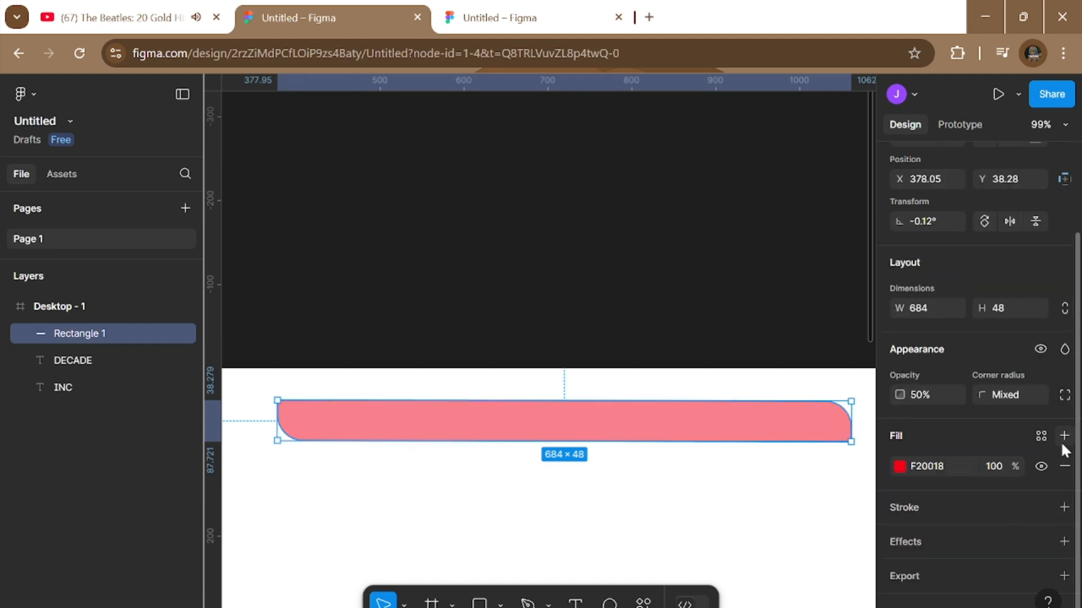
pyautogui.click(1064, 395)
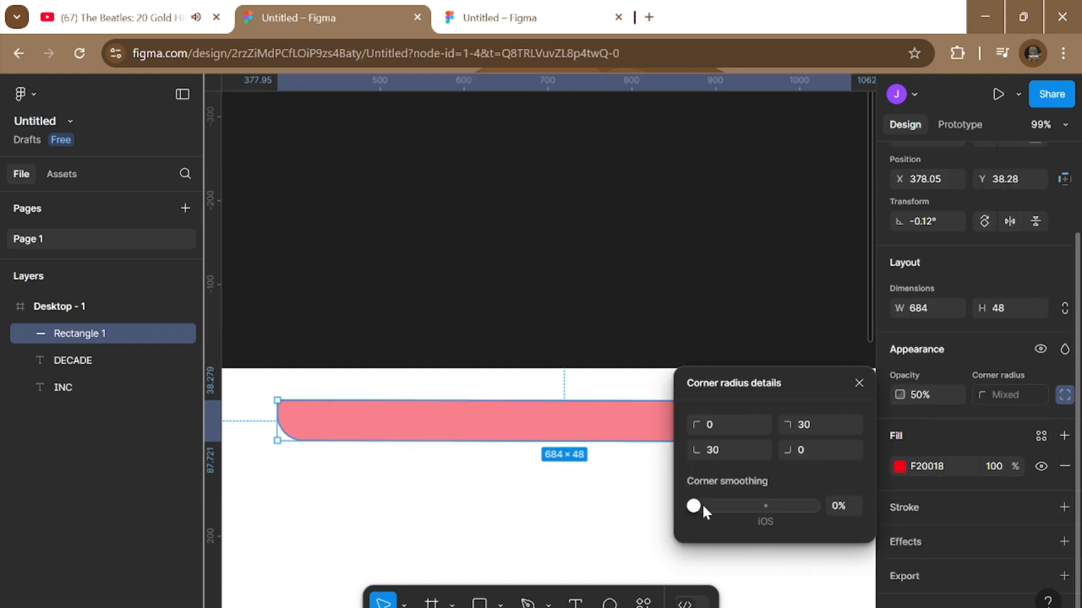
pyautogui.moveTo(701, 505); pyautogui.dragTo(816, 512)
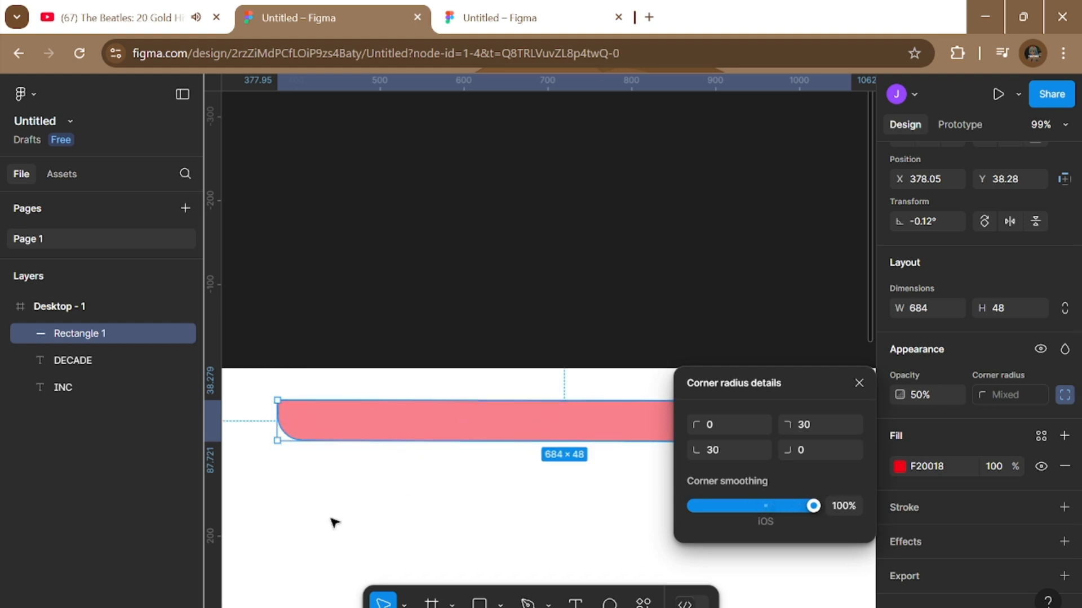
pyautogui.moveTo(812, 506); pyautogui.dragTo(844, 500)
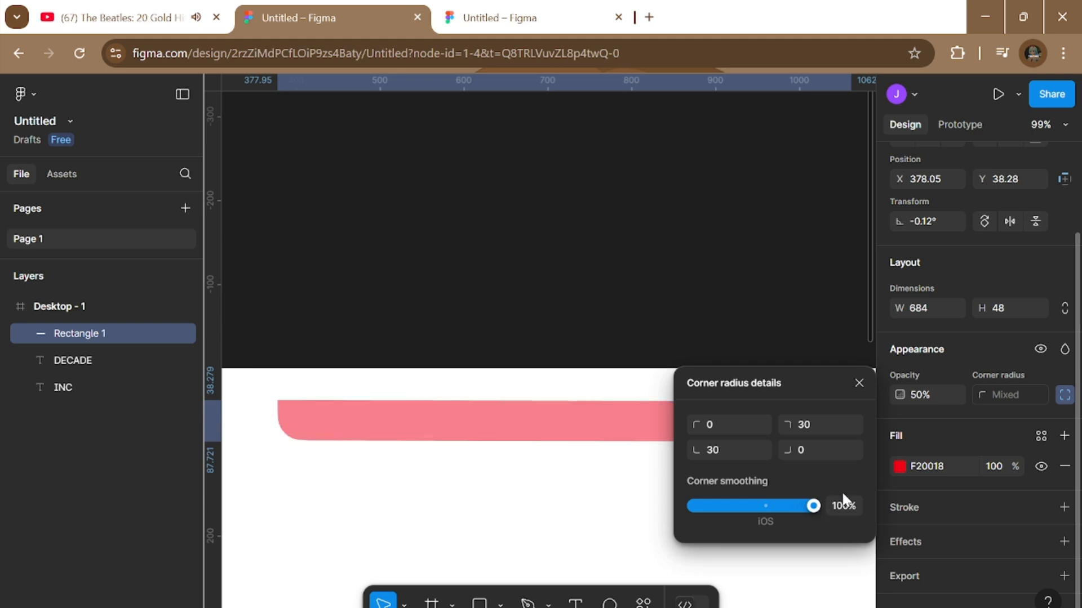
pyautogui.click(858, 384)
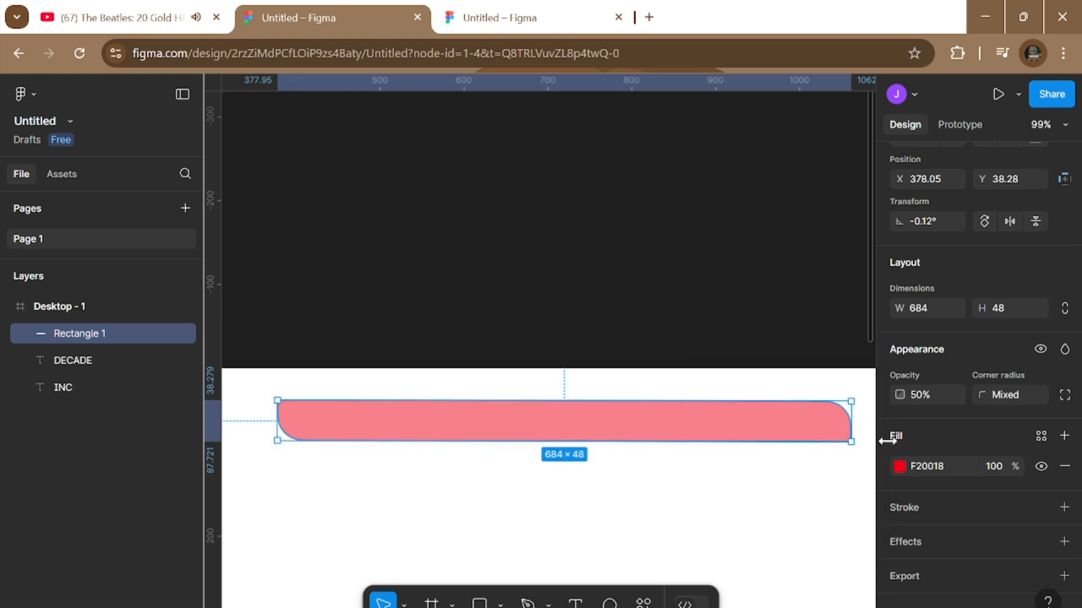
# Add a black (000000) inside stroke to the bar with a weight of 8.
pyautogui.click(1066, 514)
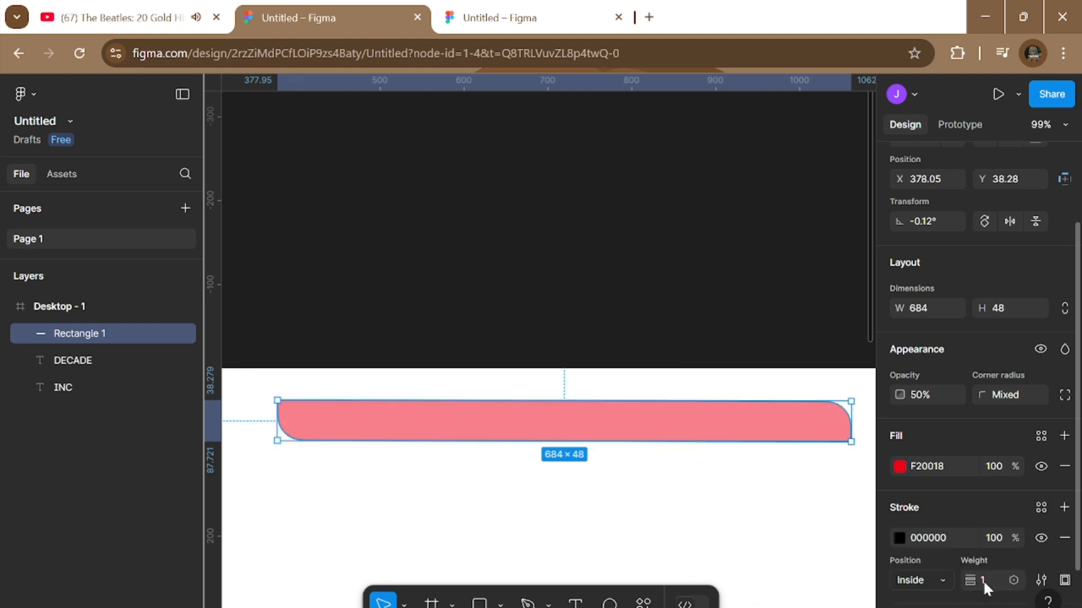
pyautogui.click(811, 455)
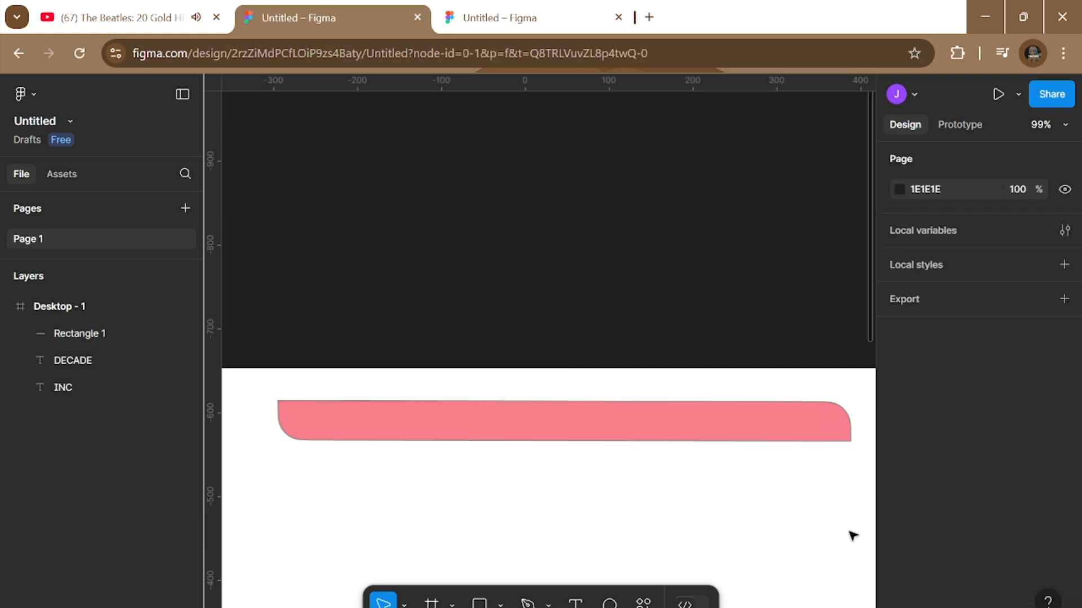
pyautogui.click(818, 431)
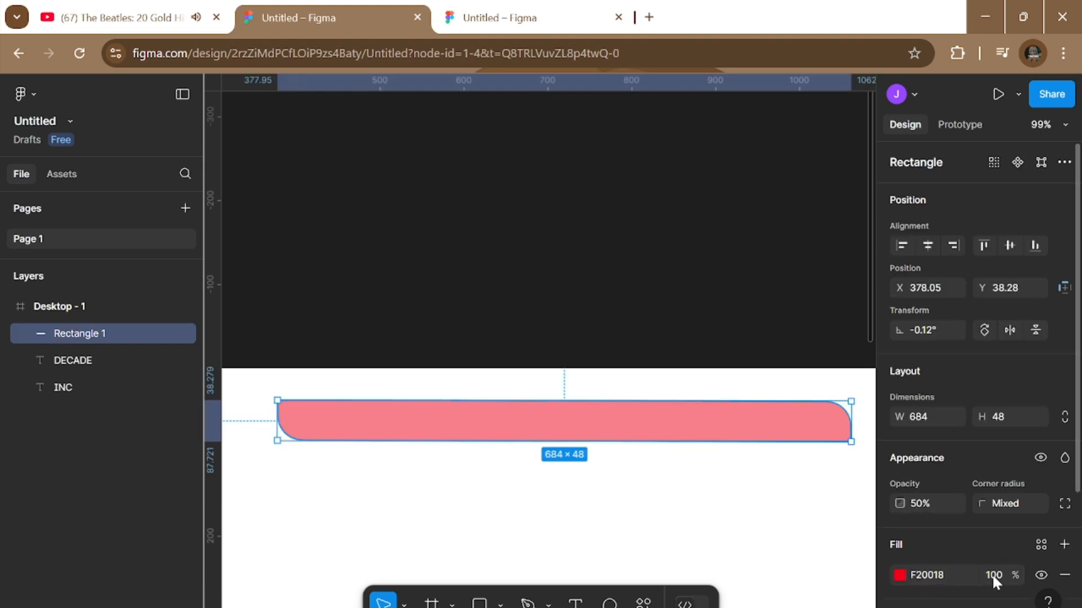
pyautogui.scroll(-3, 976, 569)
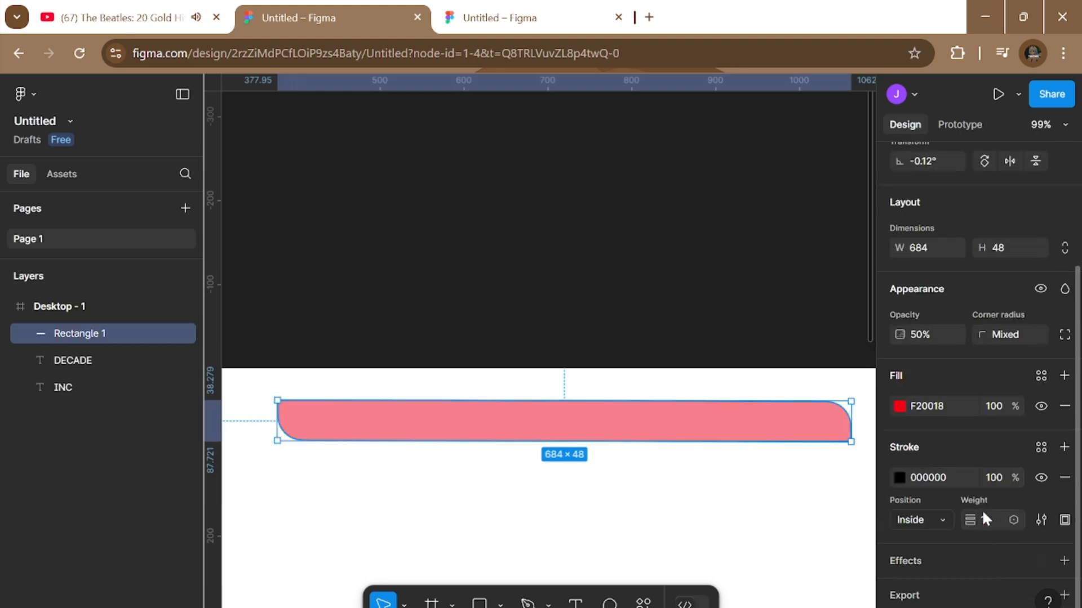
pyautogui.click(975, 524)
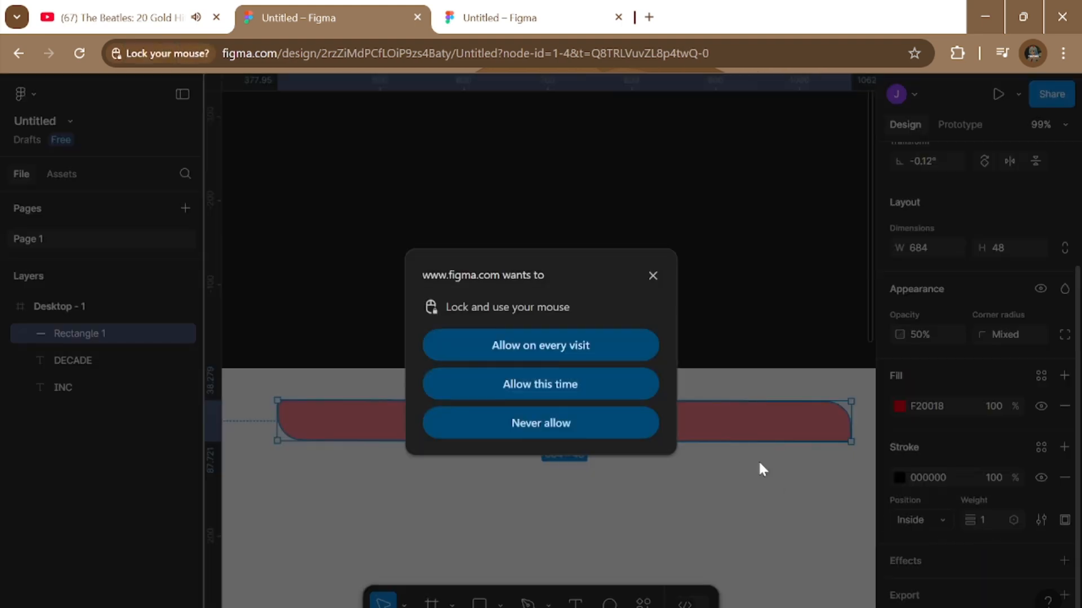
pyautogui.click(653, 276)
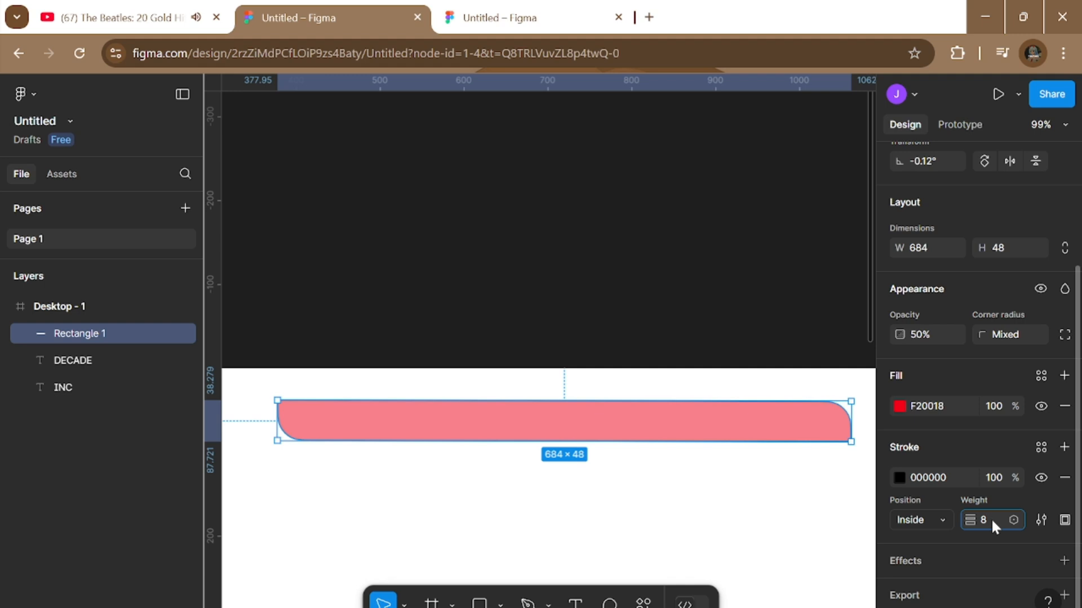
pyautogui.press('Return')
pyautogui.click(809, 307)
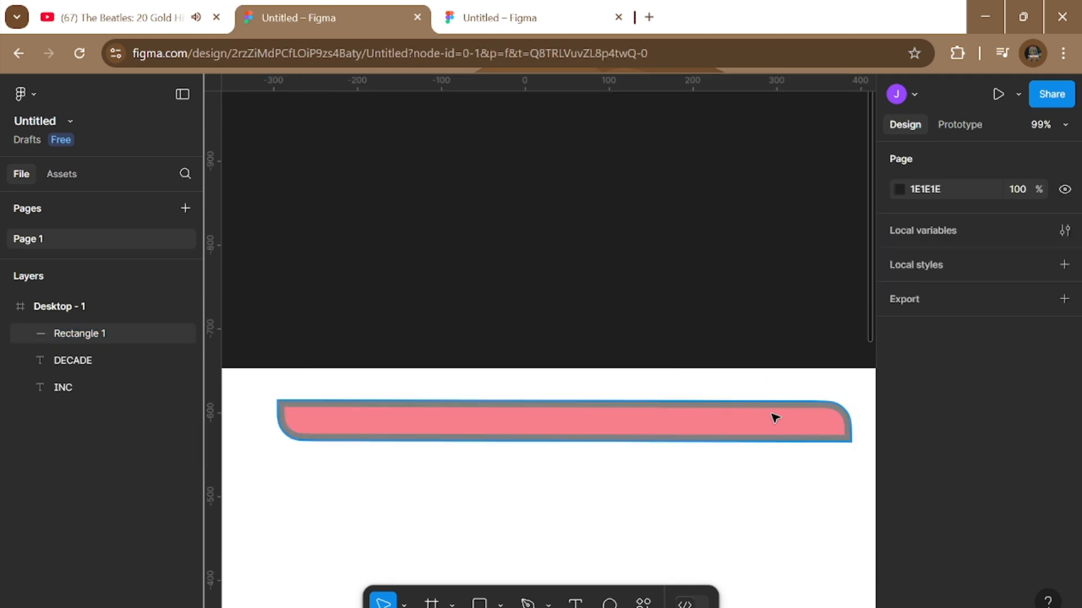
# Set the bar's opacity to 100%.
pyautogui.click(795, 422)
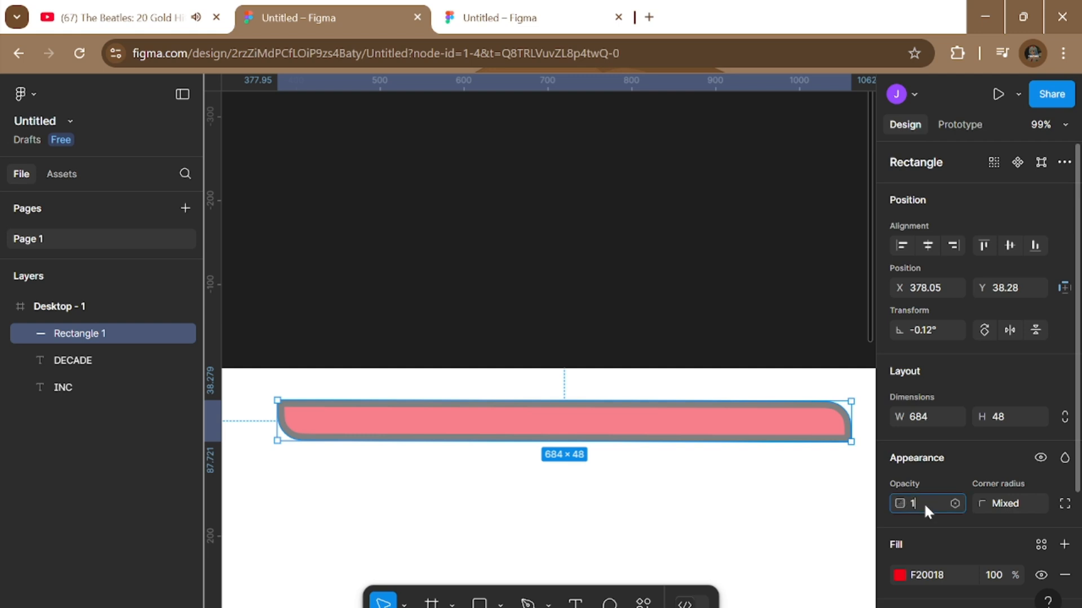
pyautogui.press('Return')
pyautogui.click(659, 159)
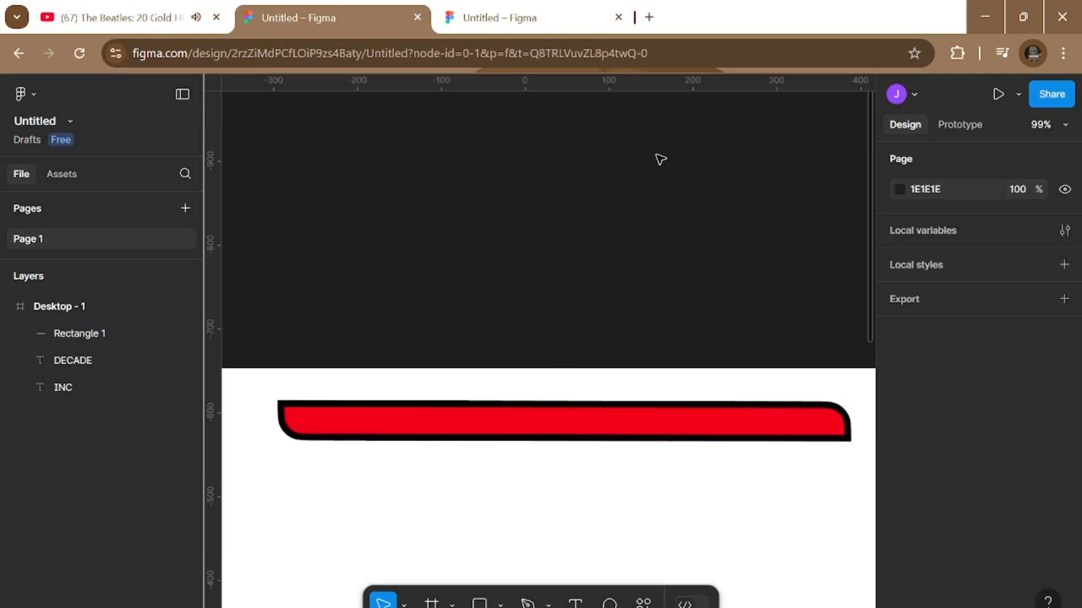
# Reduce the bar's stroke weight to 2.
pyautogui.click(792, 422)
pyautogui.scroll(-3, 1005, 522)
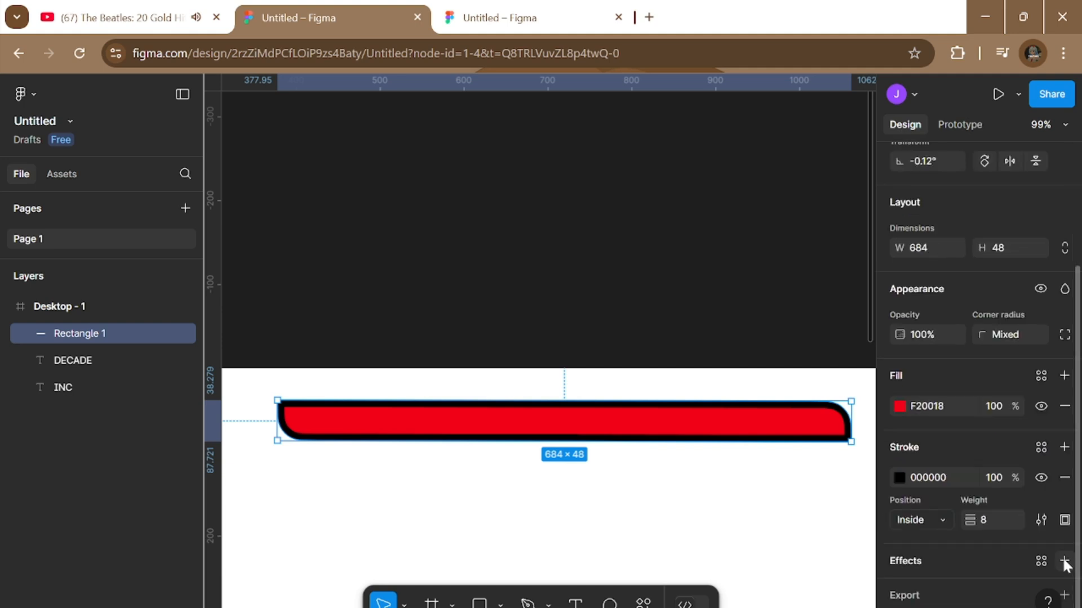
pyautogui.click(988, 524)
pyautogui.write('2')
pyautogui.press('Return')
pyautogui.click(832, 337)
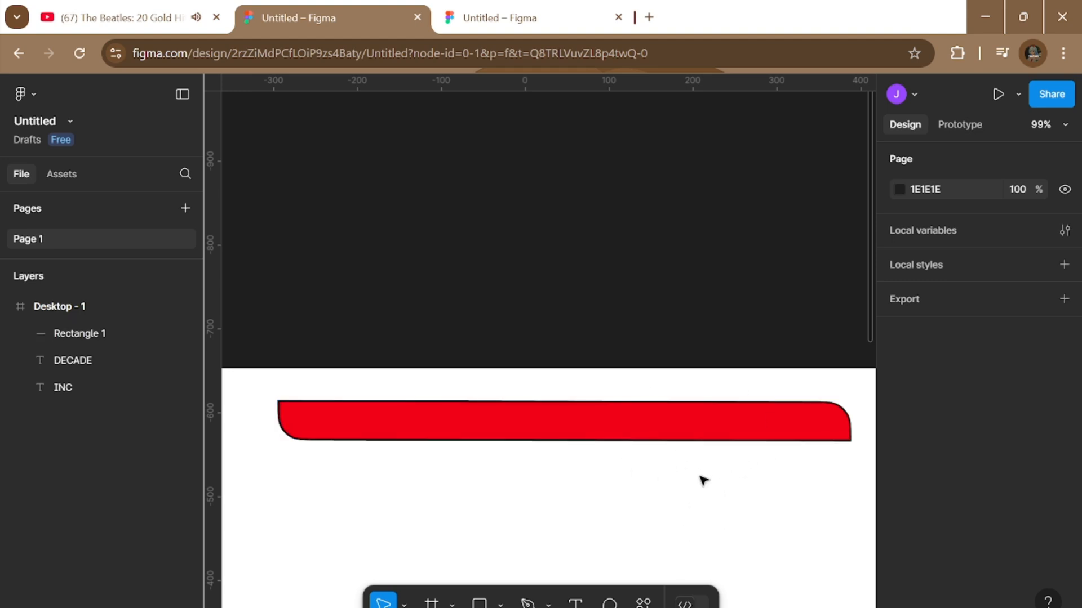
# Remove the black stroke from the red bar.
pyautogui.click(736, 431)
pyautogui.scroll(-3, 996, 462)
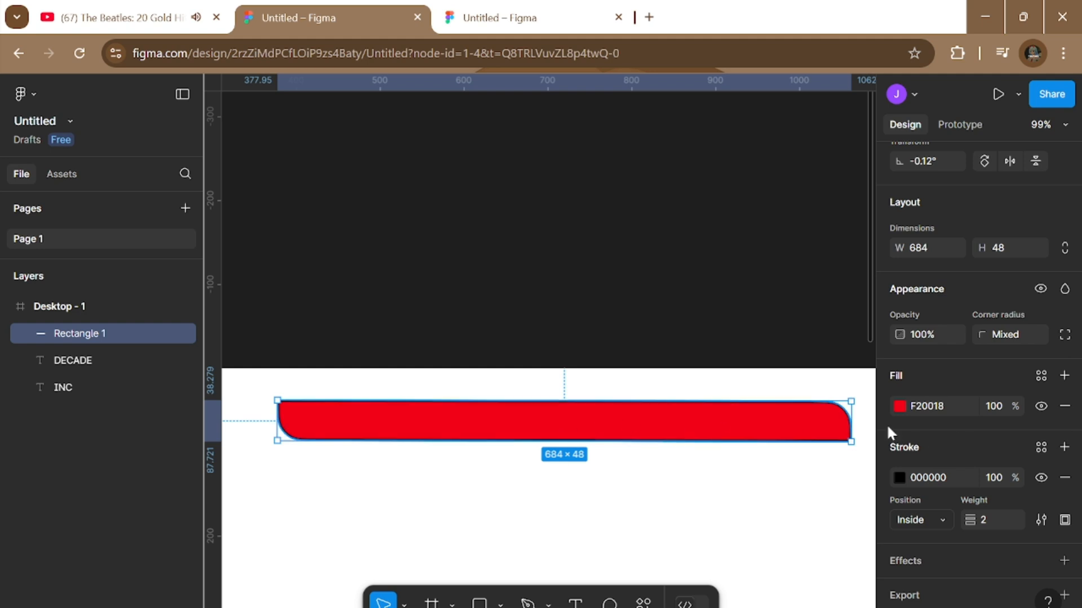
pyautogui.click(1064, 479)
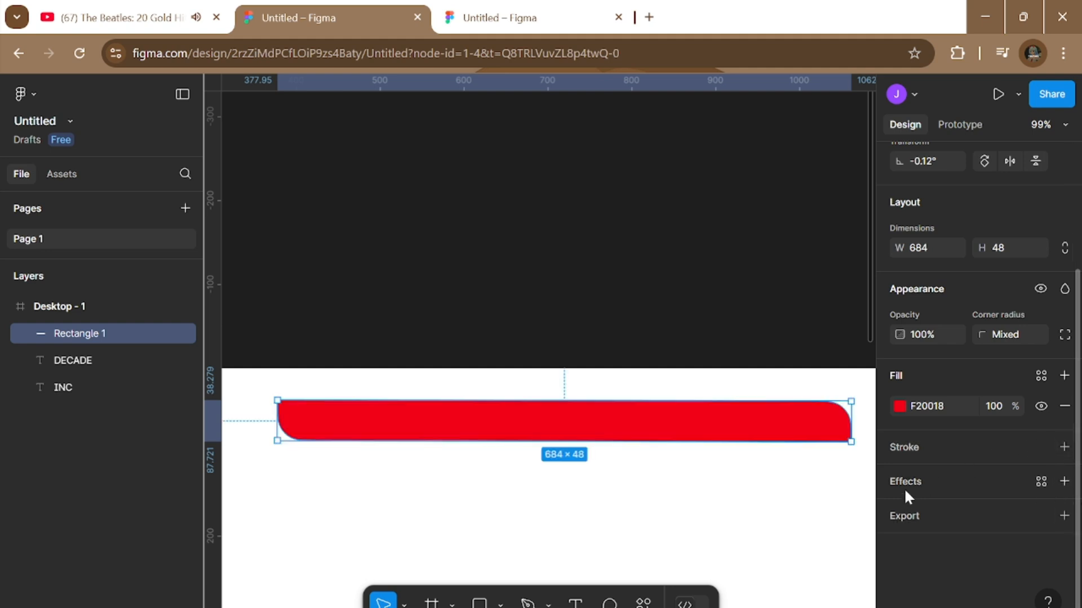
# Add a drop shadow effect to the red bar and examine the shadow along its lower edge.
pyautogui.click(1063, 481)
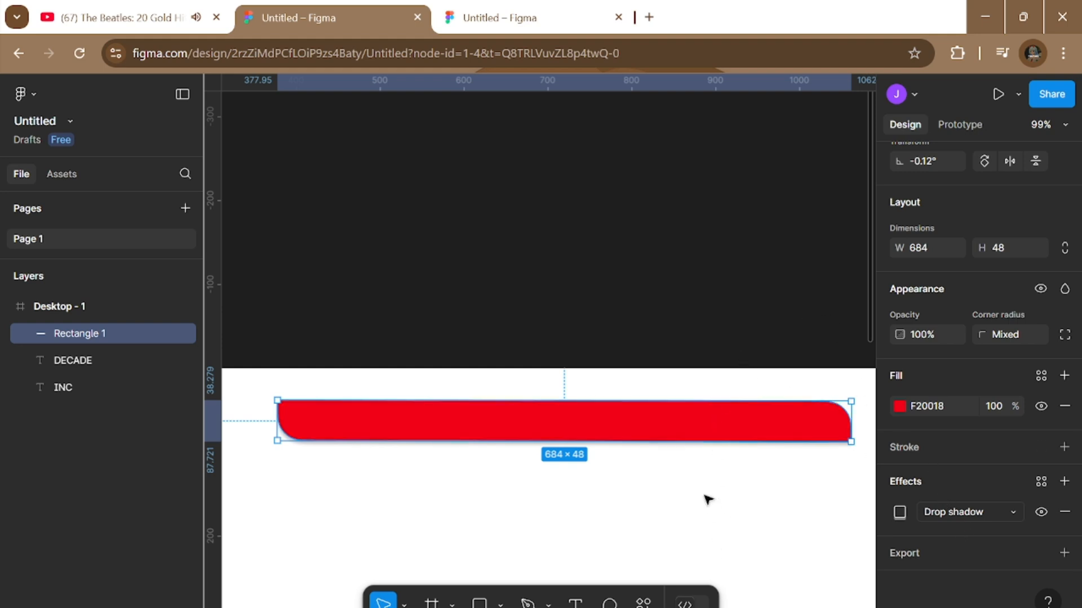
pyautogui.click(712, 512)
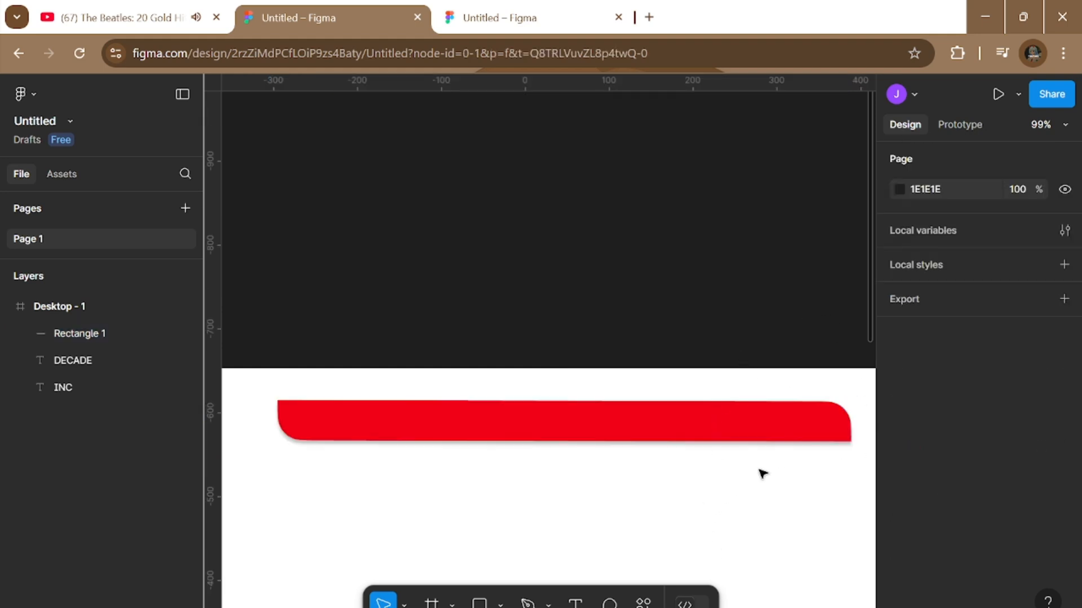
pyautogui.scroll(5, 763, 474)
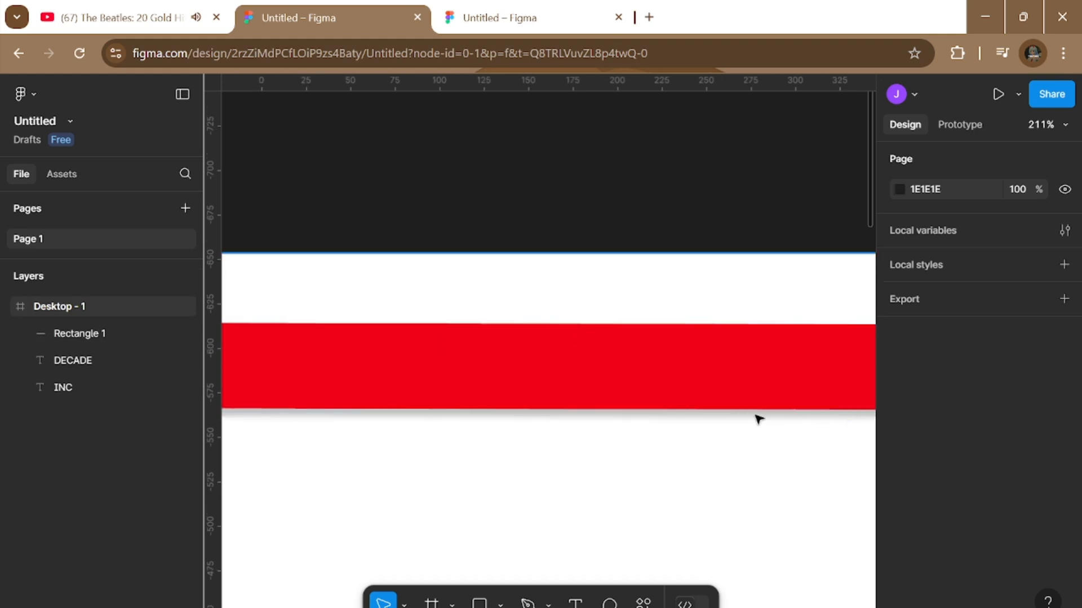
pyautogui.scroll(-3, 625, 418)
pyautogui.click(647, 386)
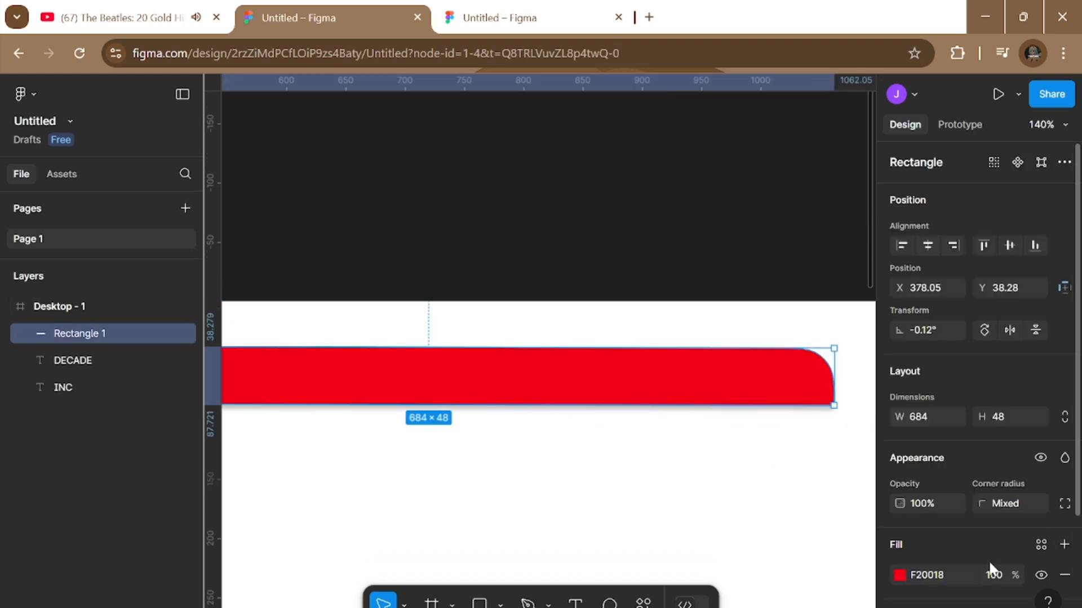
pyautogui.scroll(-3, 1022, 577)
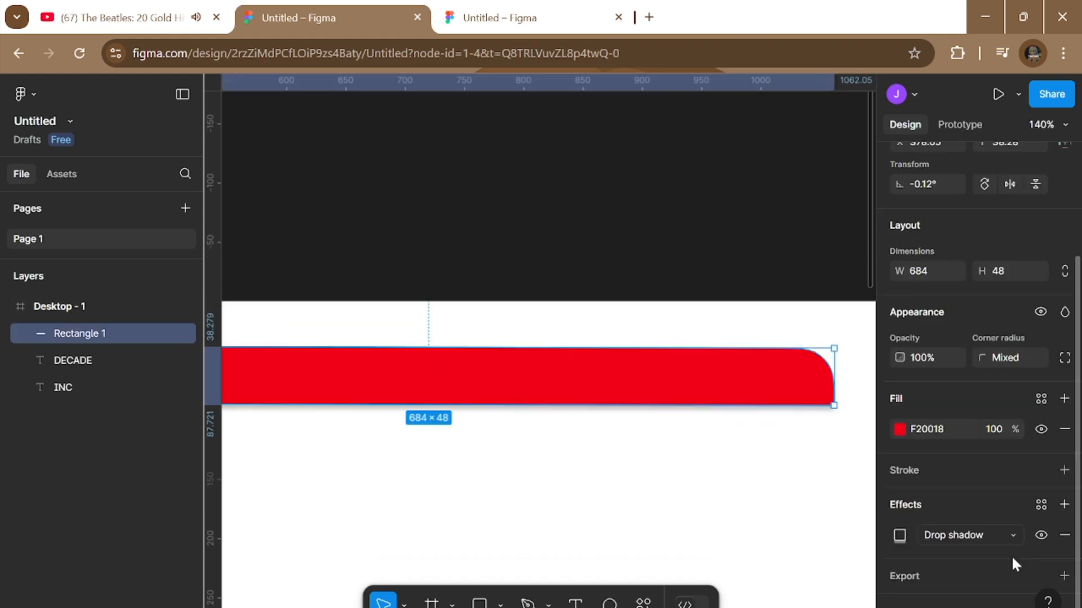
# Set the spread of the red bar's drop shadow to 10.
pyautogui.click(900, 536)
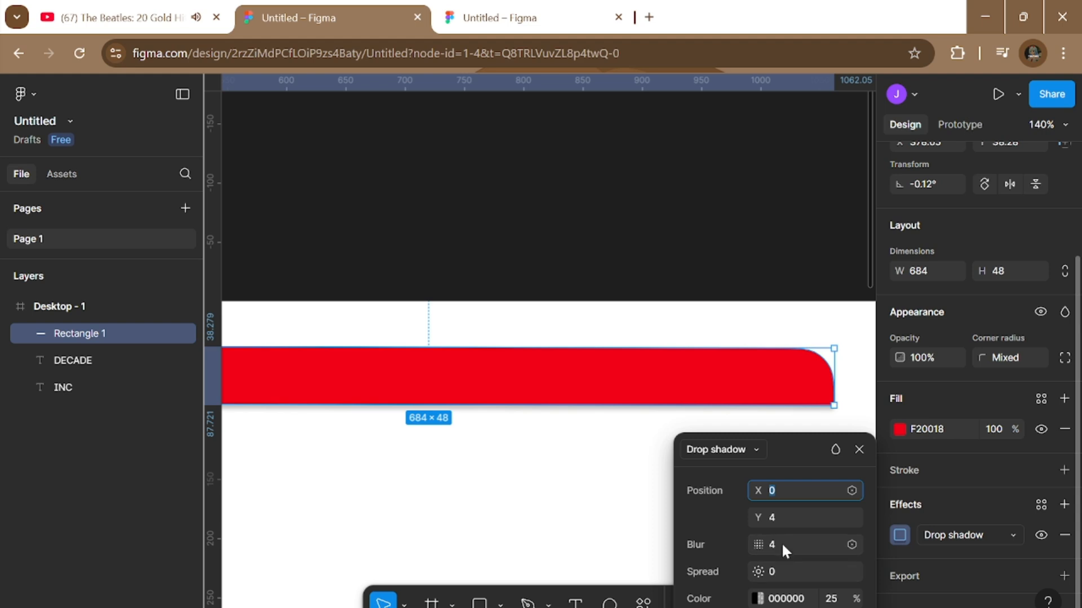
pyautogui.click(781, 574)
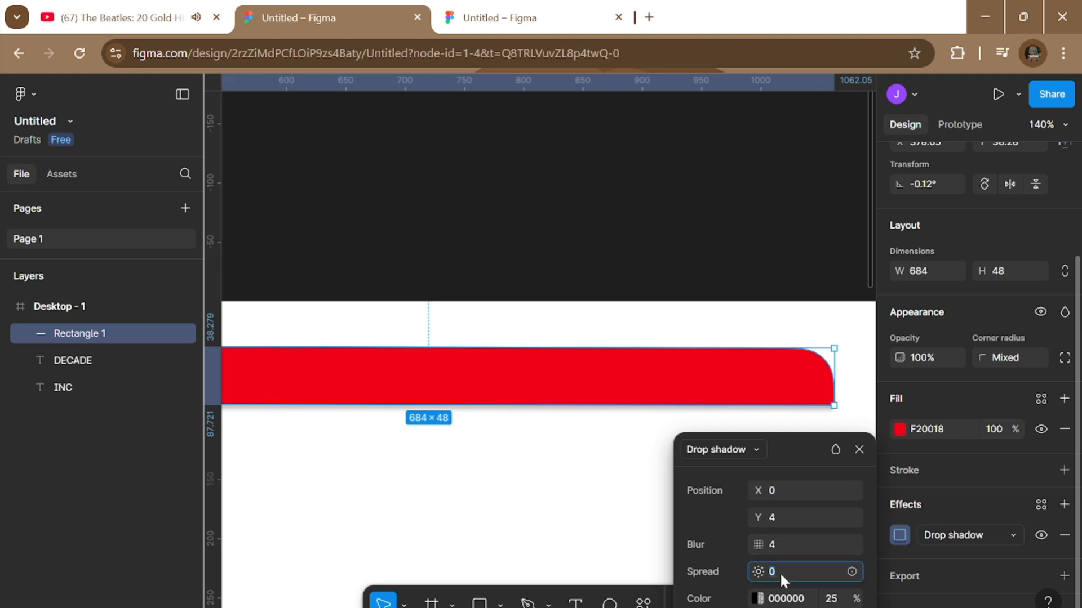
pyautogui.press('Return')
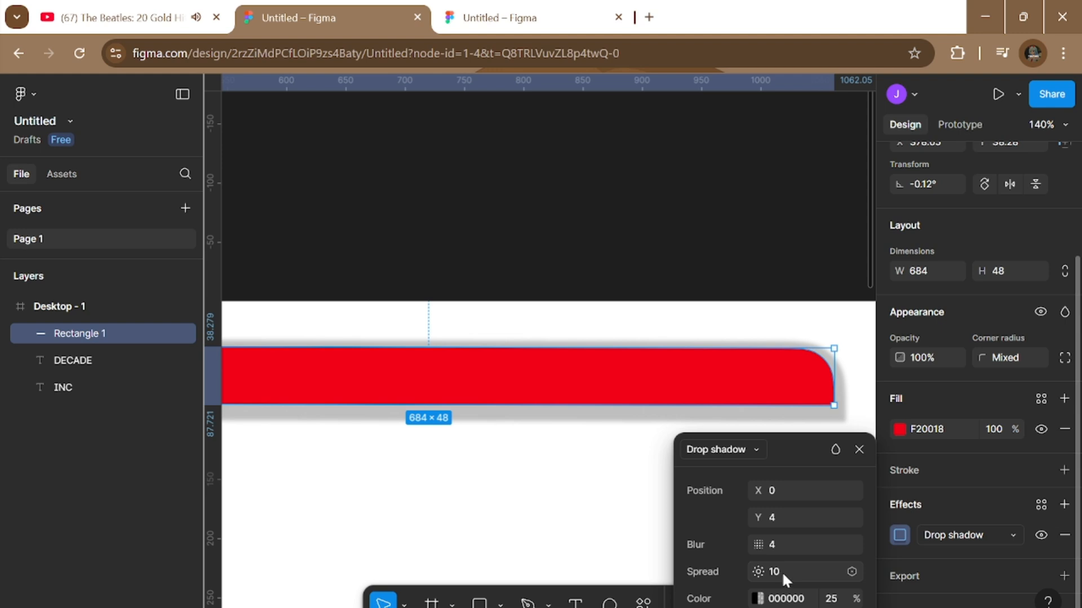
# Reduce the drop shadow's spread to 5 and deselect the bar to check how the shadow looks.
pyautogui.click(782, 572)
pyautogui.write('5')
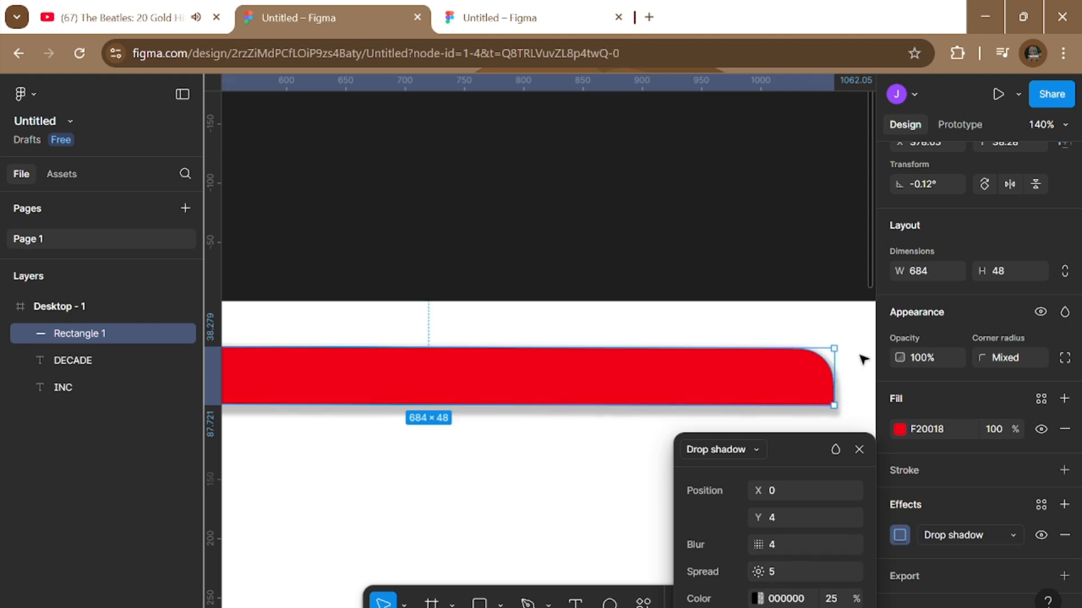
pyautogui.click(811, 252)
pyautogui.scroll(-5, 760, 518)
pyautogui.scroll(3, 766, 514)
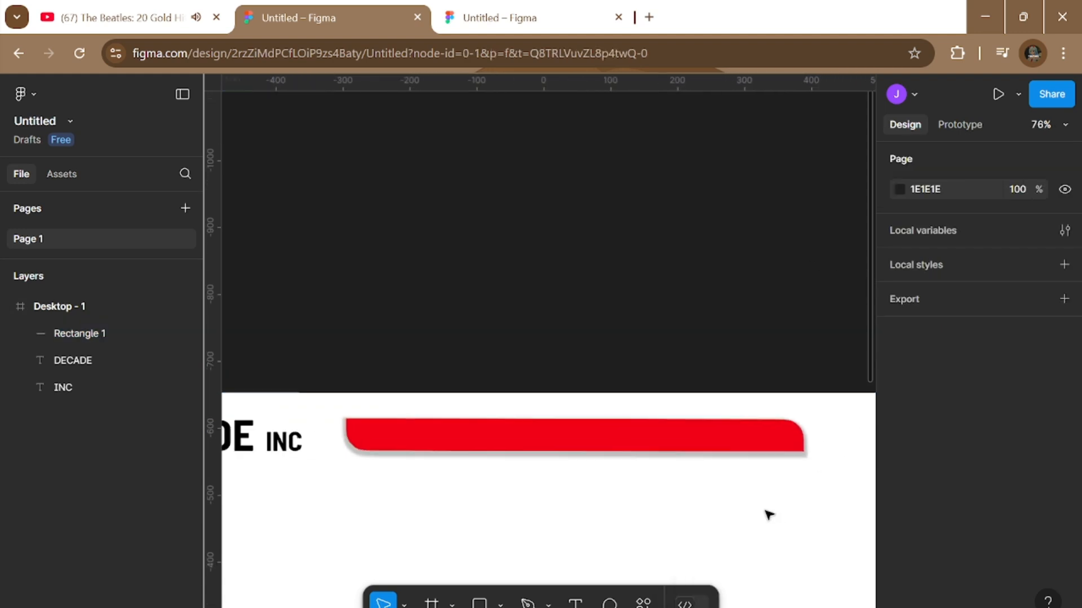
# Reposition the red bar beside the DECADE INC logo at about X 378.1, Y 40.
pyautogui.click(753, 435)
pyautogui.click(753, 435)
pyautogui.scroll(-2, 991, 511)
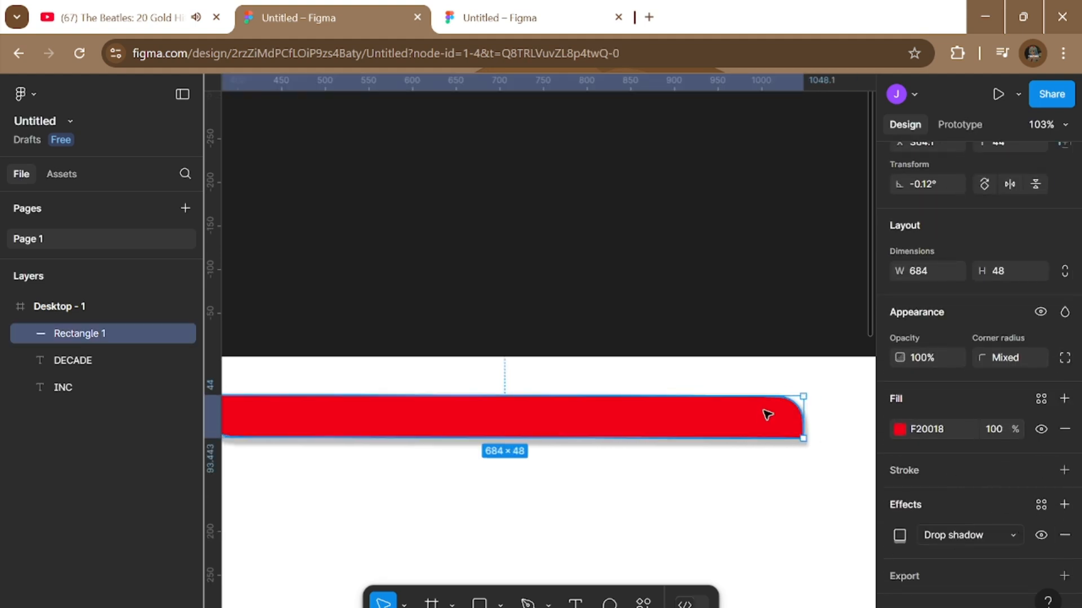
pyautogui.moveTo(767, 415); pyautogui.dragTo(779, 411)
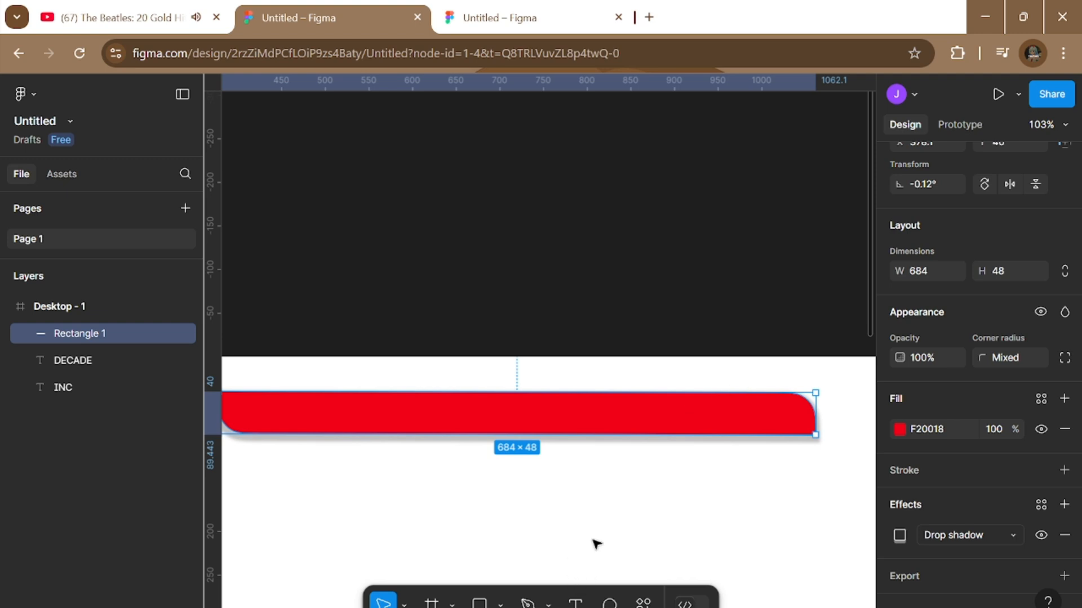
# Search the plugins and widgets for "BEAUTIFUL SHADAW" and run the Beautiful Shadows plugin.
pyautogui.click(645, 603)
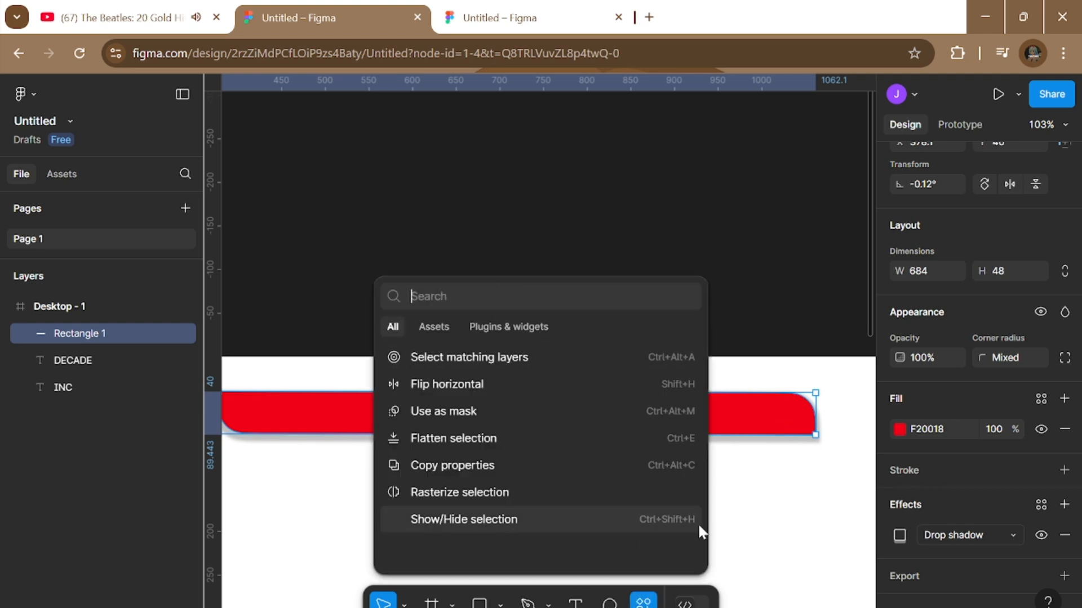
pyautogui.click(754, 543)
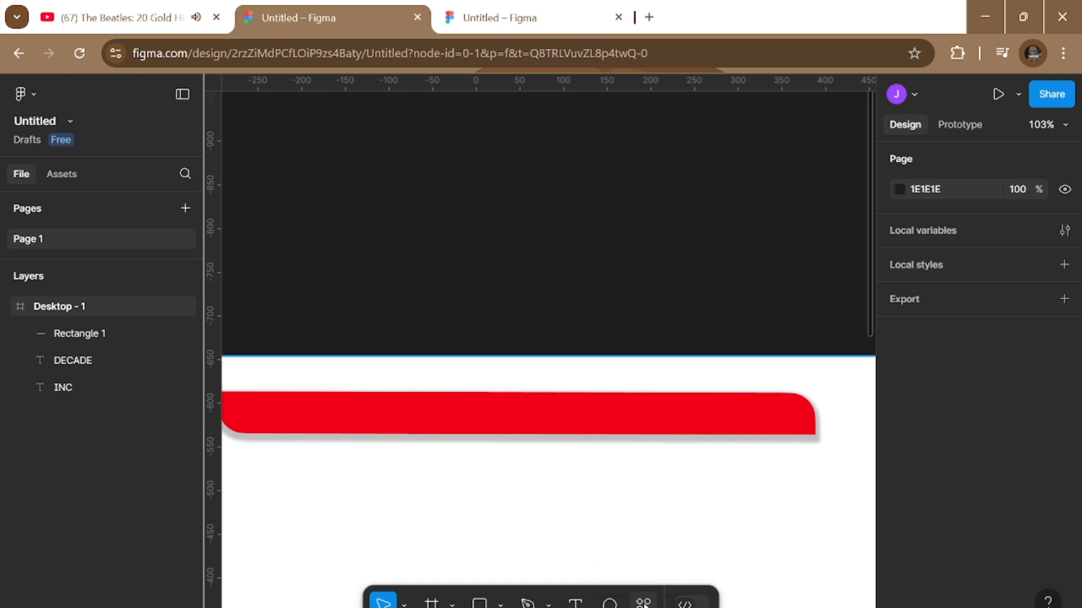
pyautogui.hotkey('ctrl', 'k')
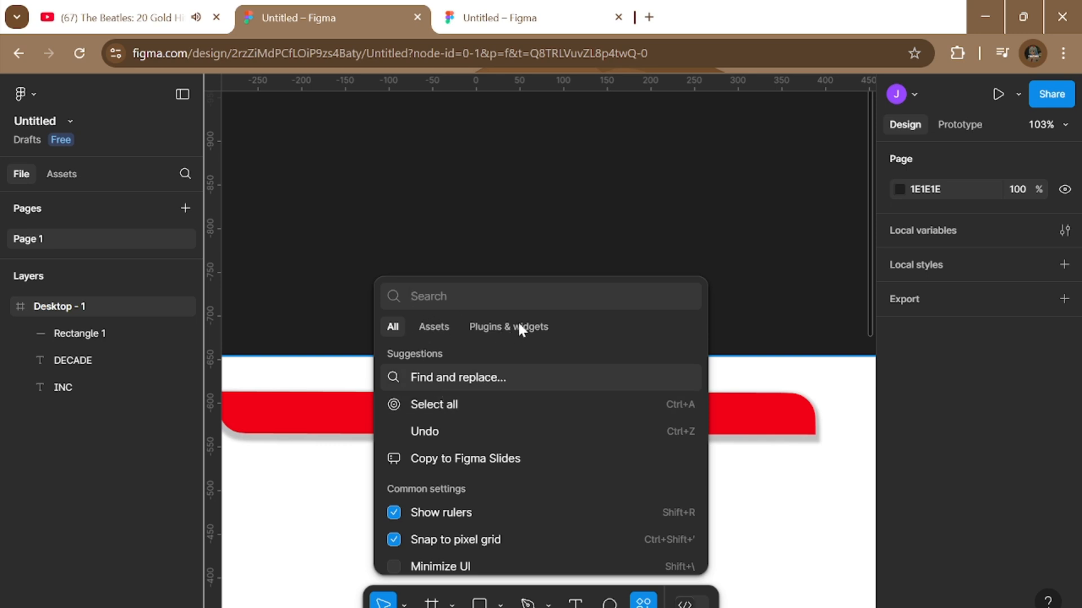
pyautogui.click(503, 329)
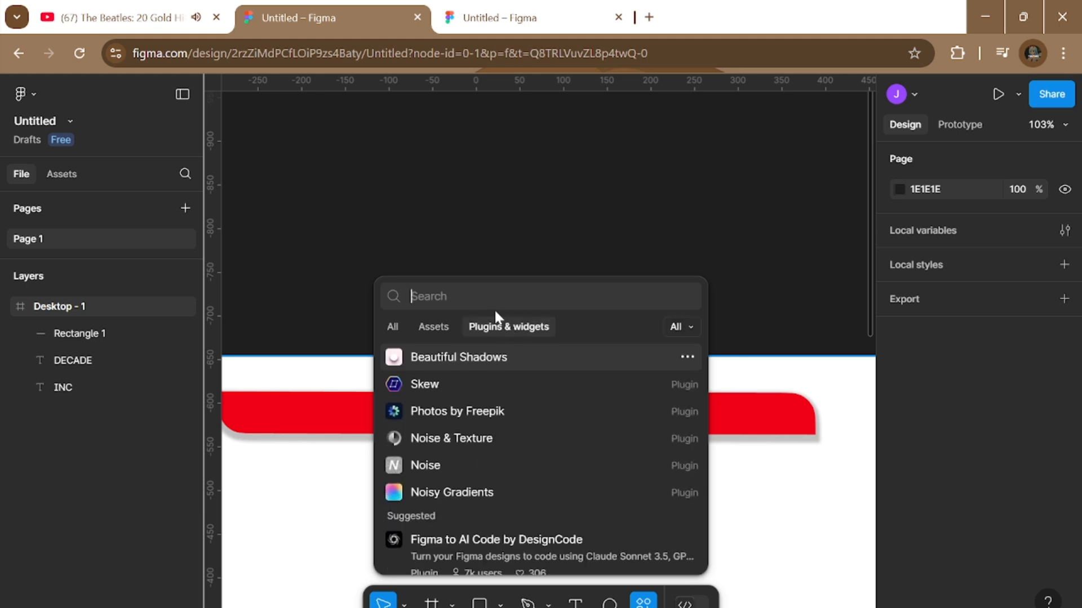
pyautogui.write('BEAUY')
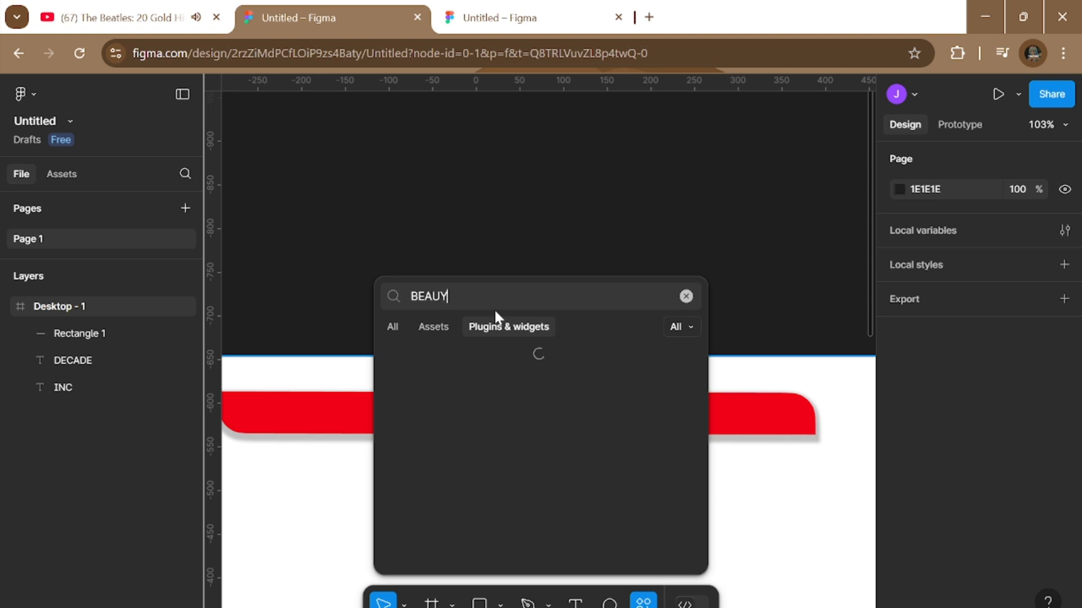
pyautogui.press('BackSpace')
pyautogui.write('TI')
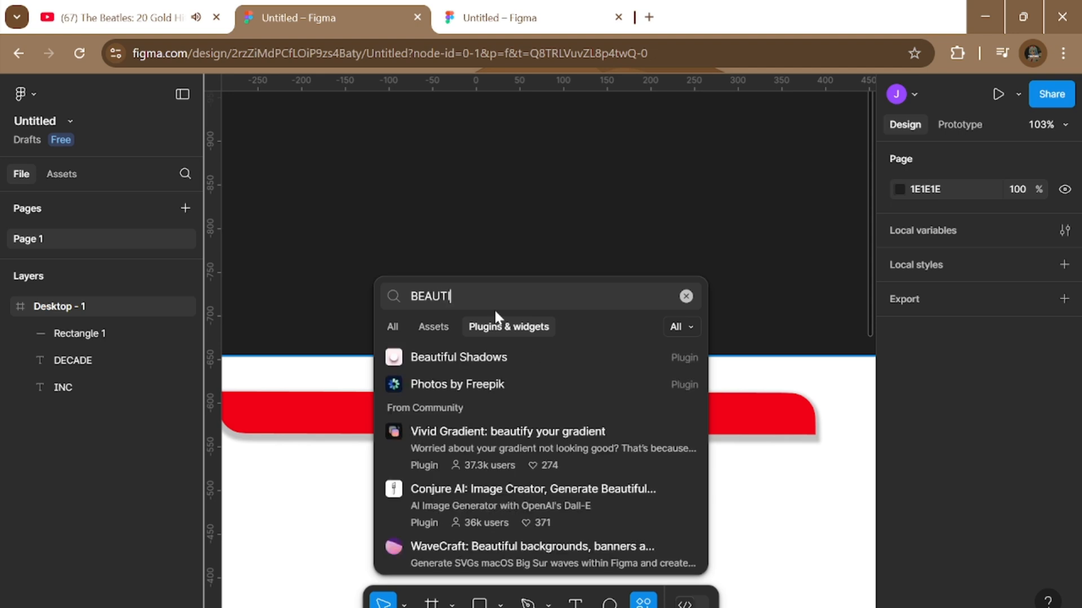
pyautogui.write('FUL S')
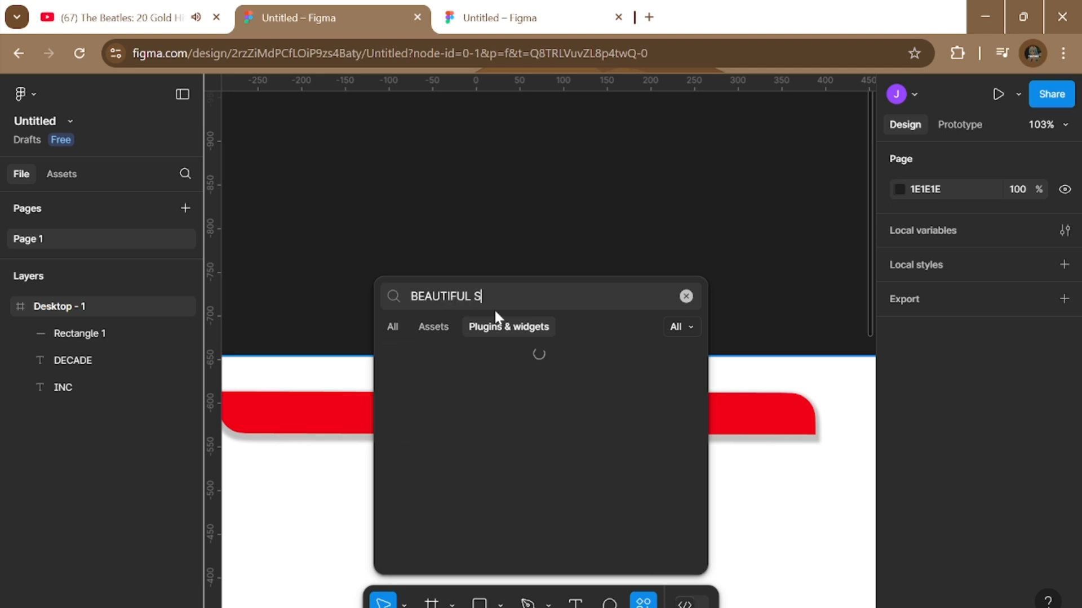
pyautogui.write('HADAW')
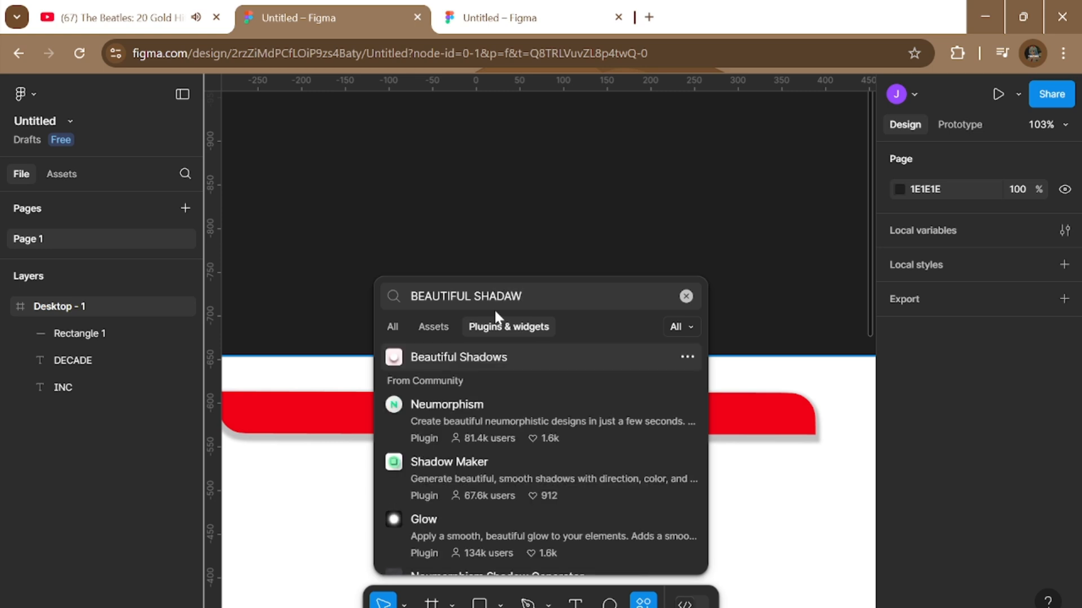
pyautogui.click(580, 356)
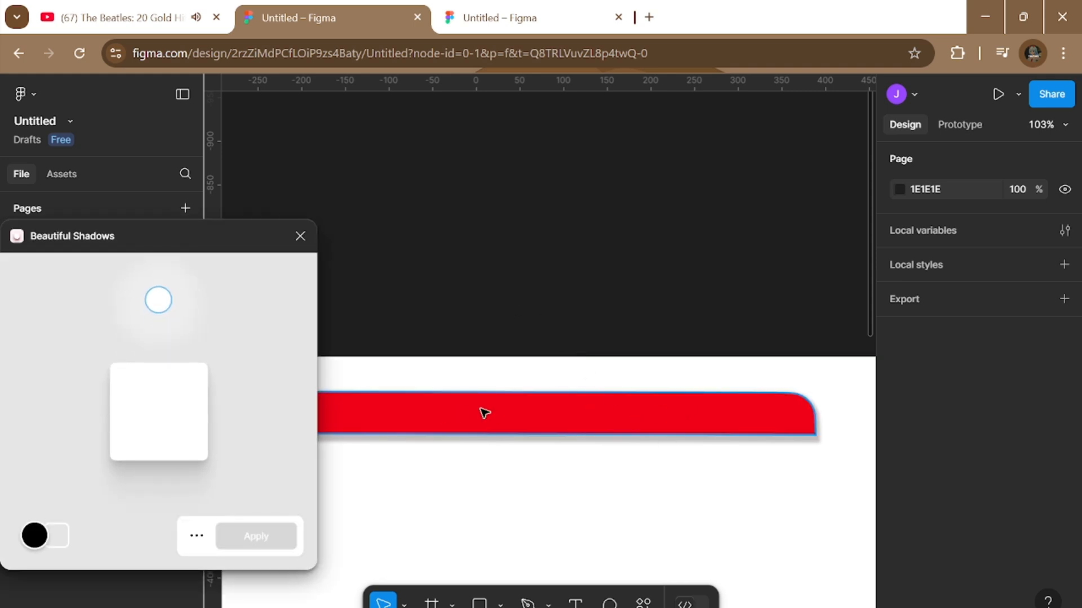
# Preview the plugin's shadow on the red bar with the light source above and slightly left of the sample shape, at about 66° and distance 70.
pyautogui.click(596, 427)
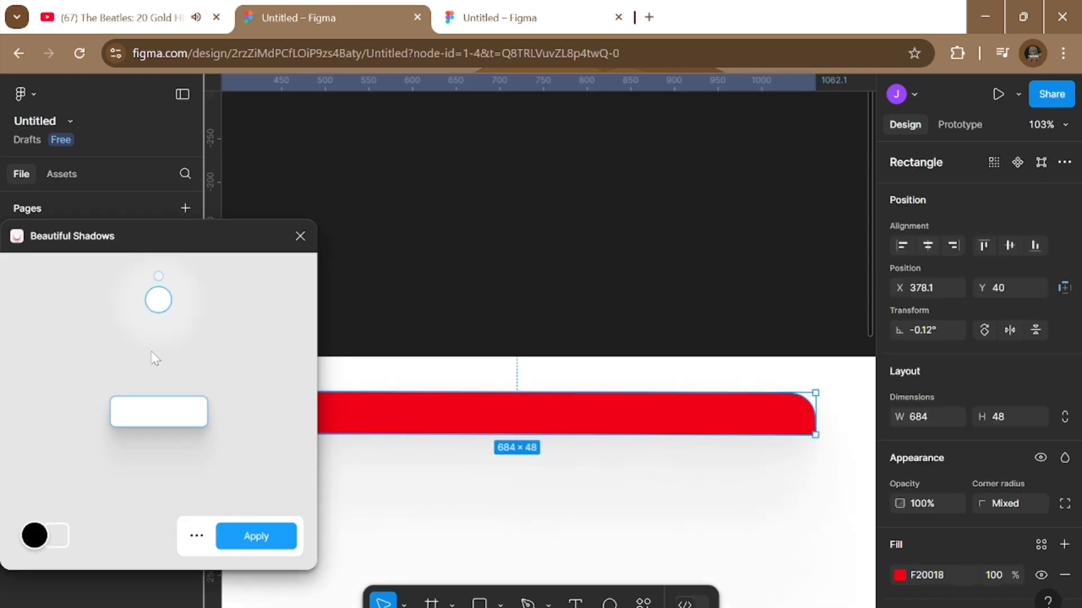
pyautogui.moveTo(247, 241); pyautogui.dragTo(830, 97)
pyautogui.moveTo(743, 156); pyautogui.dragTo(776, 190)
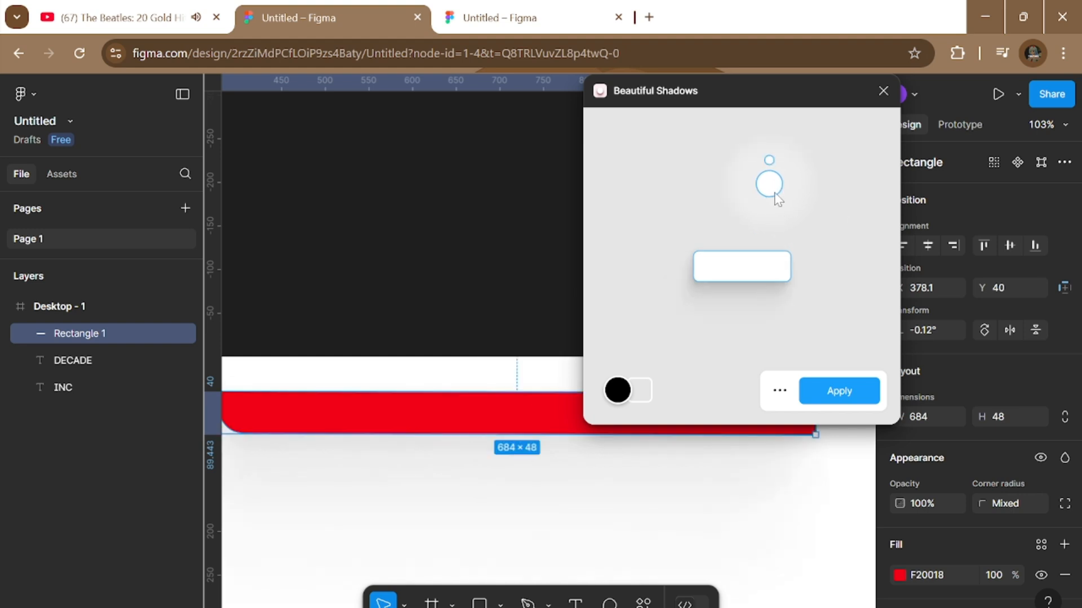
pyautogui.moveTo(769, 187); pyautogui.dragTo(721, 223)
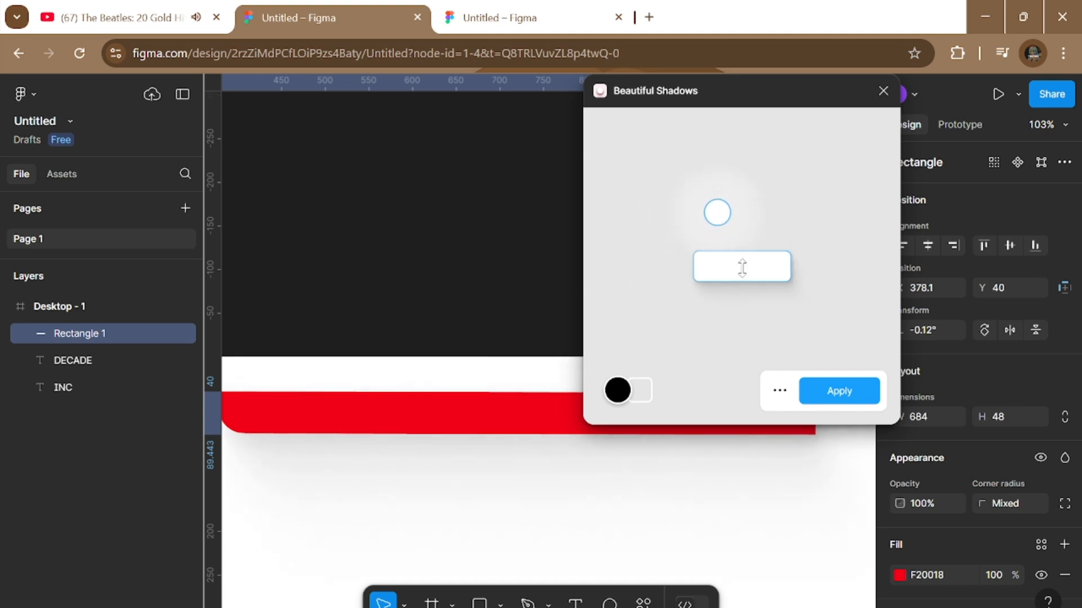
# Examine the plugin's Drop Shadow settings for angle, distance and percentages, and close Beautiful Shadows without applying it.
pyautogui.click(783, 397)
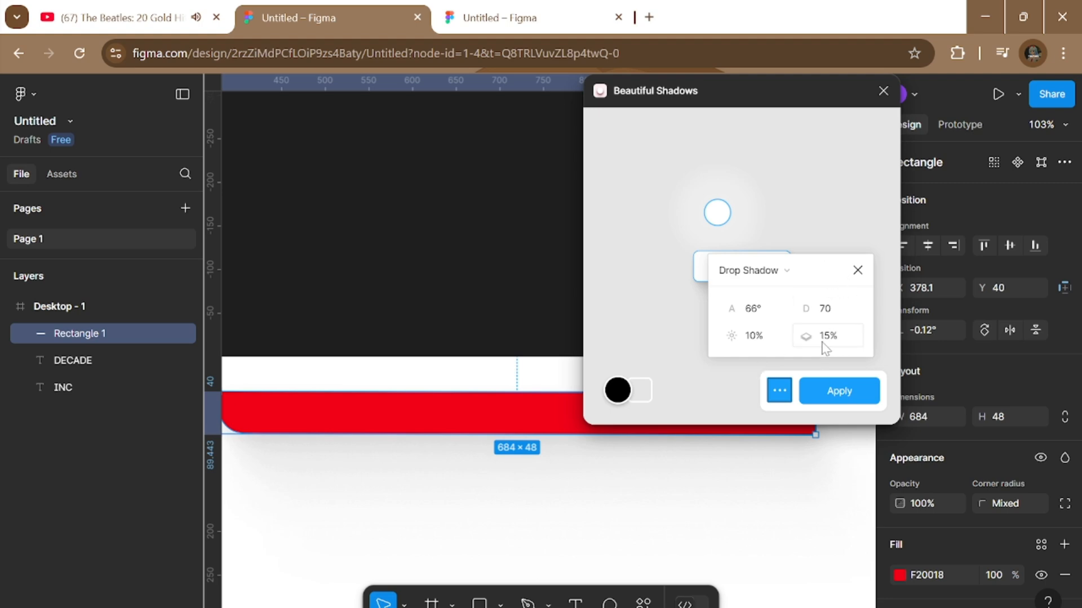
pyautogui.moveTo(821, 266); pyautogui.dragTo(817, 304)
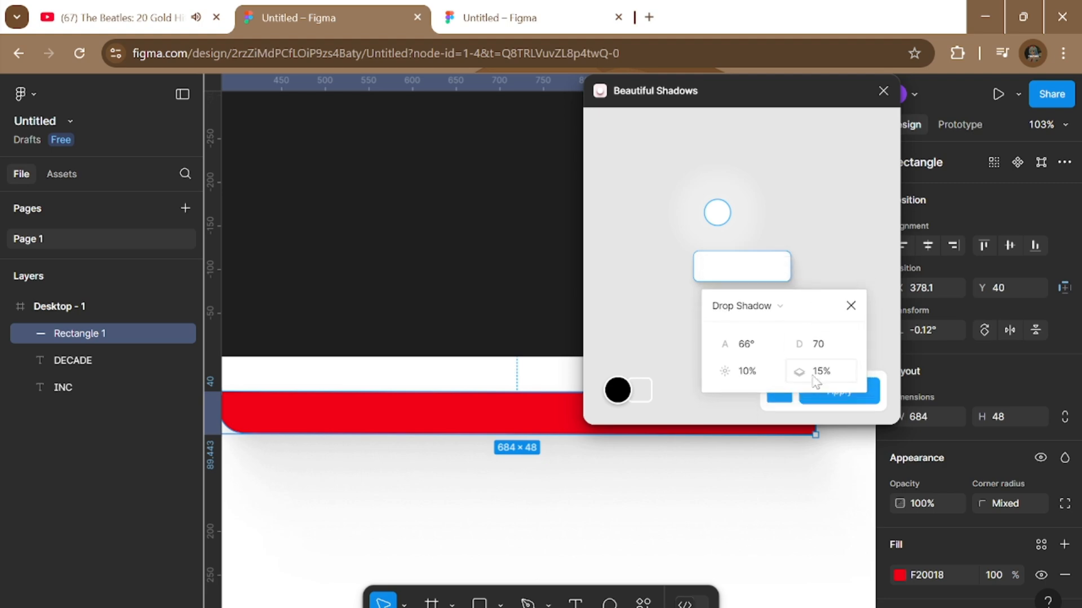
pyautogui.moveTo(798, 305); pyautogui.dragTo(809, 337)
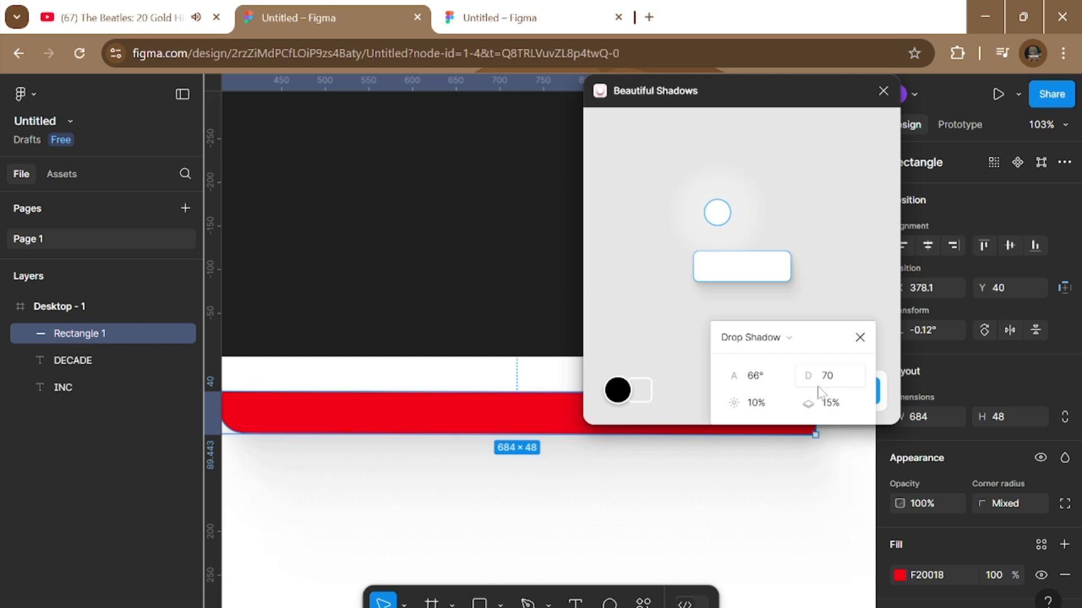
pyautogui.click(859, 337)
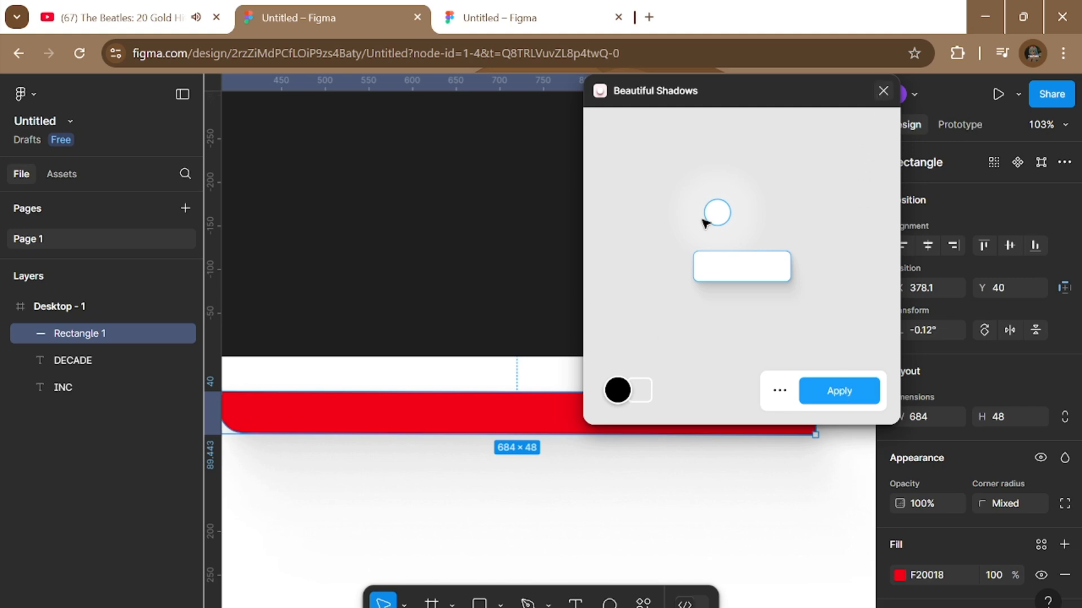
# Change the red bar's effect from Drop shadow to Layer blur and deselect the bar to view its edges.
pyautogui.scroll(-1, 1037, 506)
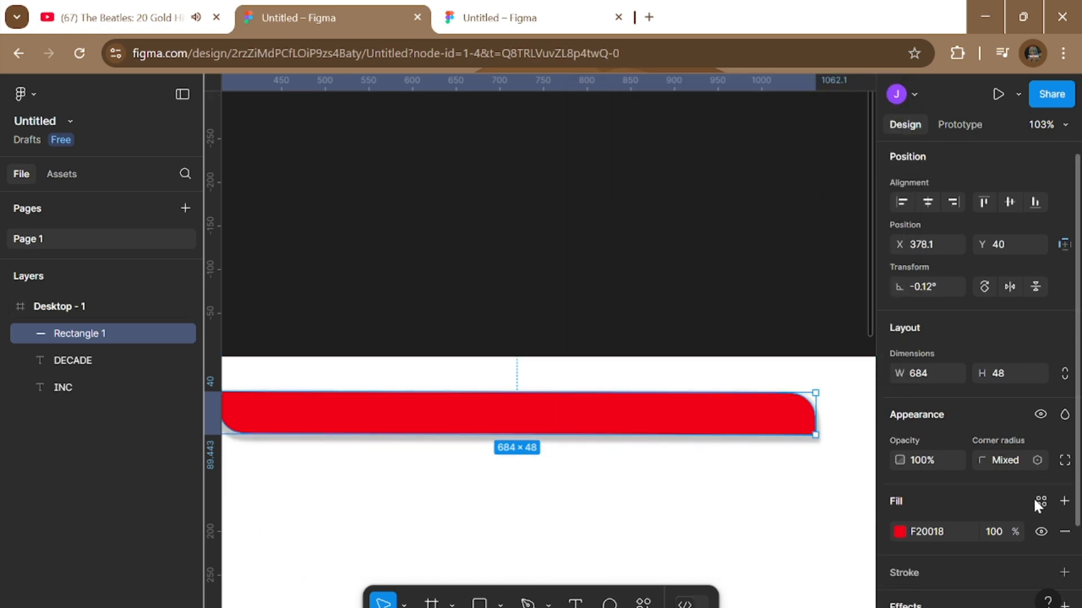
pyautogui.scroll(-2, 1033, 498)
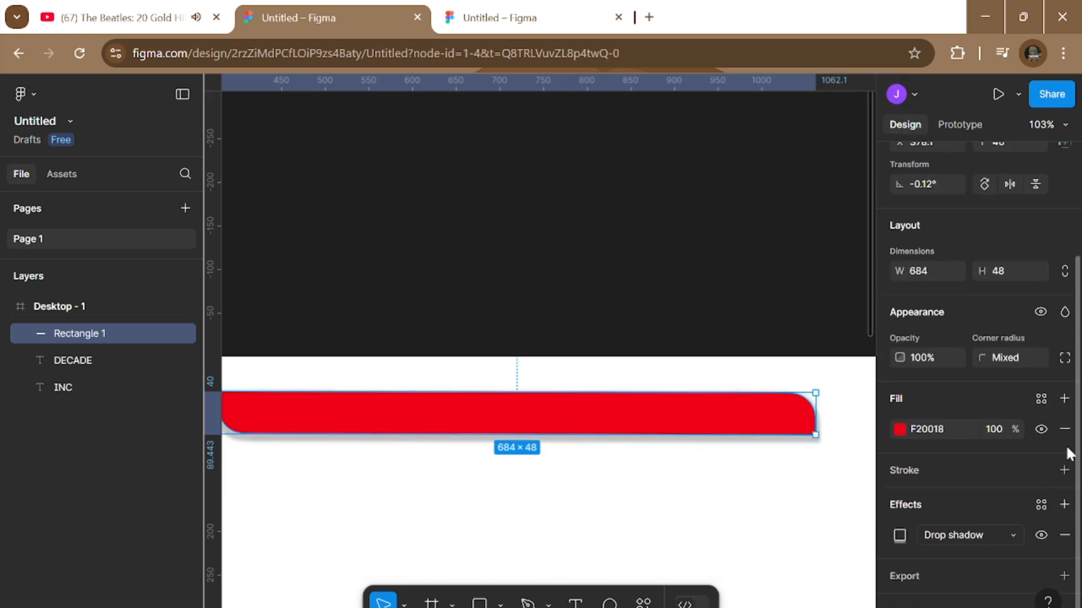
pyautogui.click(1009, 538)
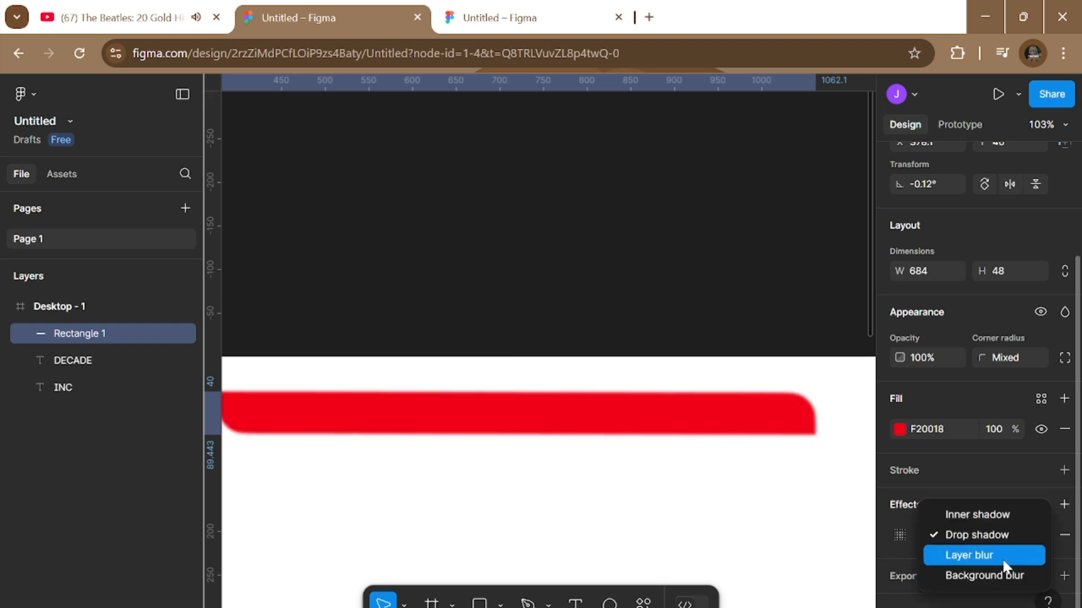
pyautogui.click(1002, 557)
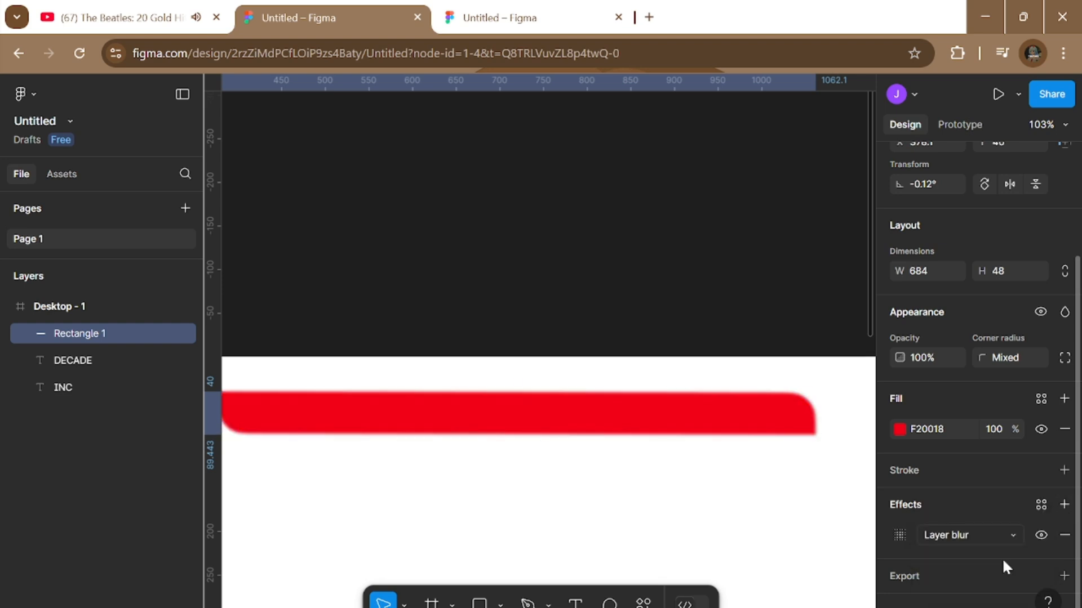
pyautogui.click(815, 558)
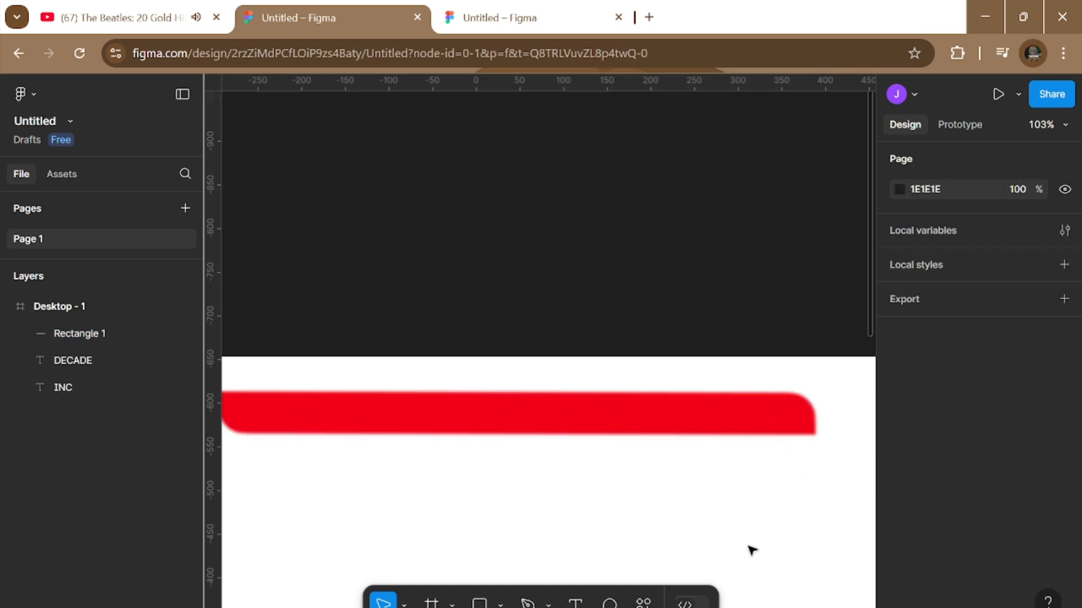
pyautogui.scroll(-3, 766, 450)
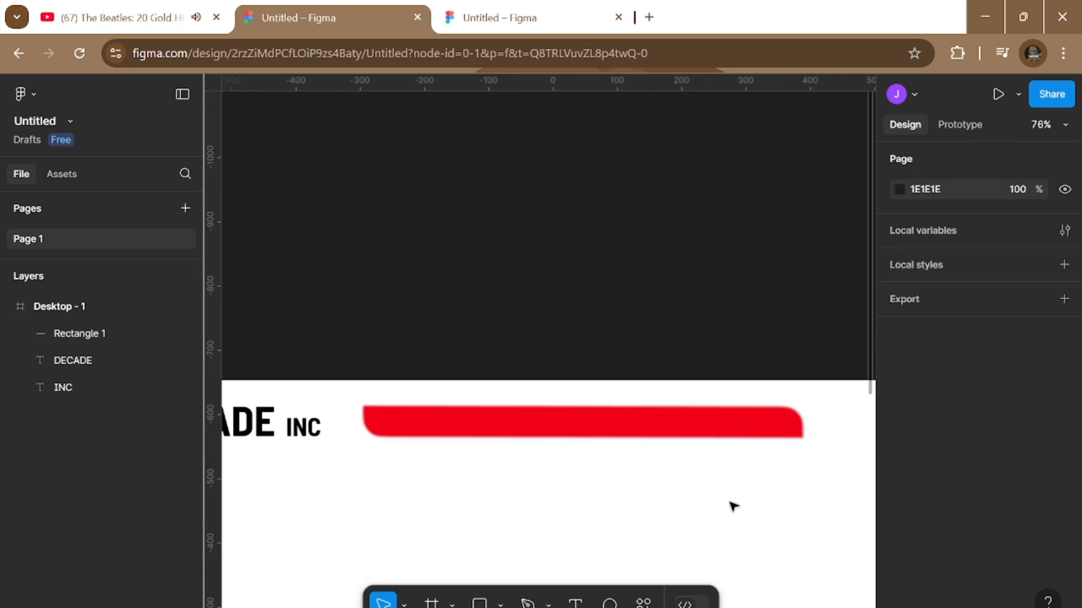
pyautogui.scroll(1, 732, 506)
# Change the red bar's effect to Background blur and examine the bar within the whole Desktop - 1 frame.
pyautogui.click(738, 425)
pyautogui.scroll(-3, 944, 531)
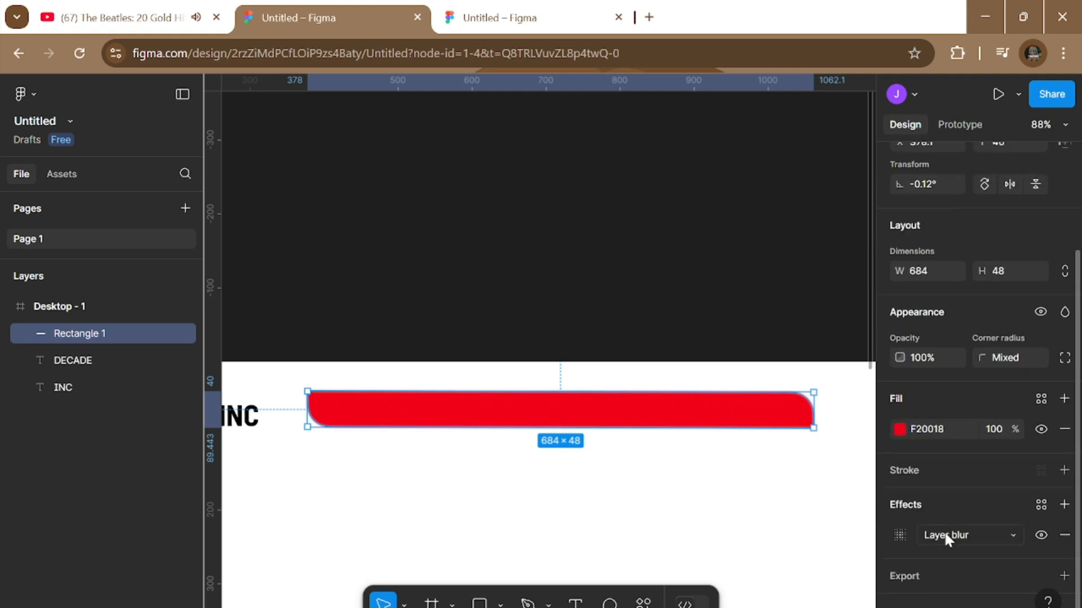
pyautogui.click(1007, 538)
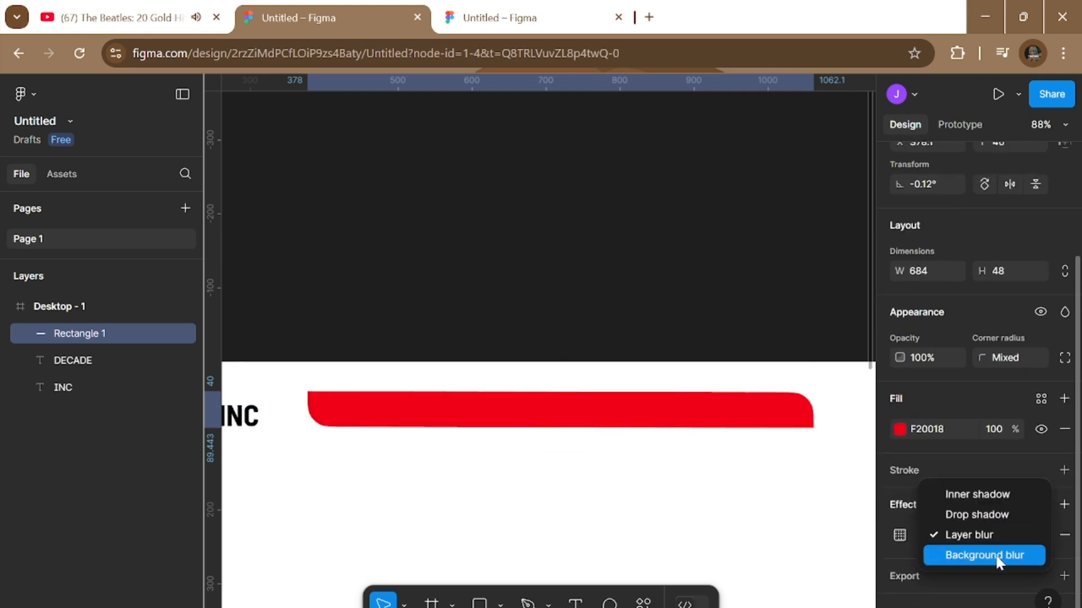
pyautogui.click(995, 553)
pyautogui.scroll(-5, 601, 559)
pyautogui.scroll(-2, 640, 546)
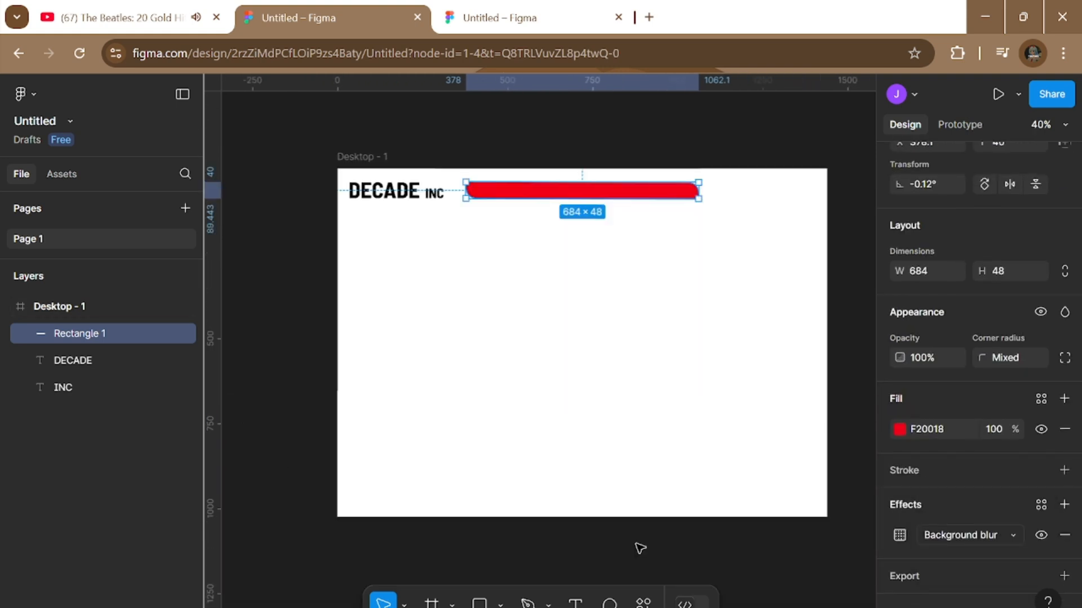
pyautogui.scroll(2, 627, 394)
pyautogui.scroll(3, 640, 340)
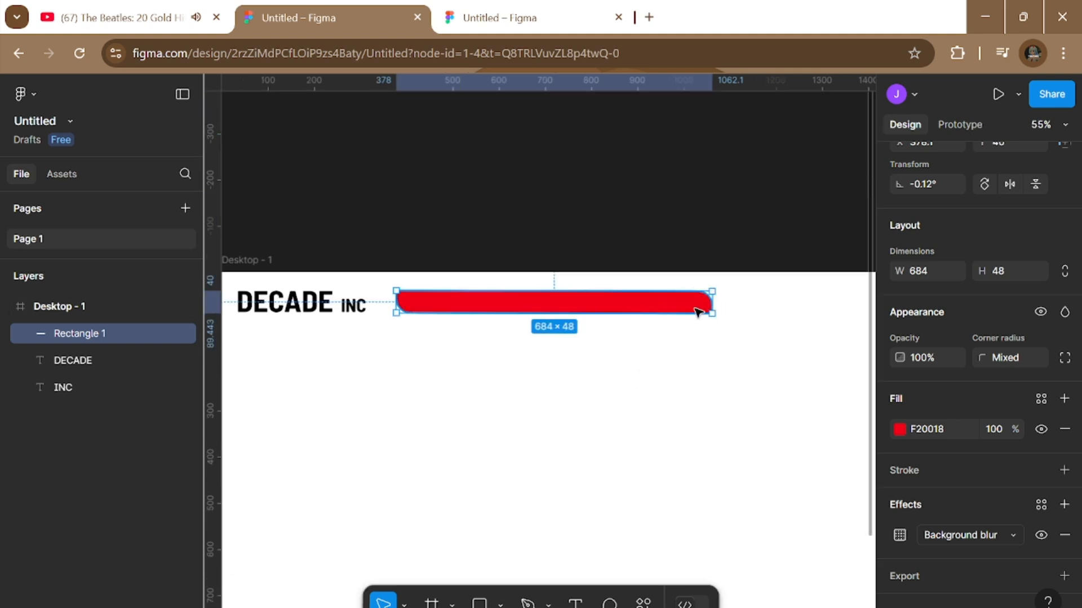
pyautogui.scroll(-3, 608, 314)
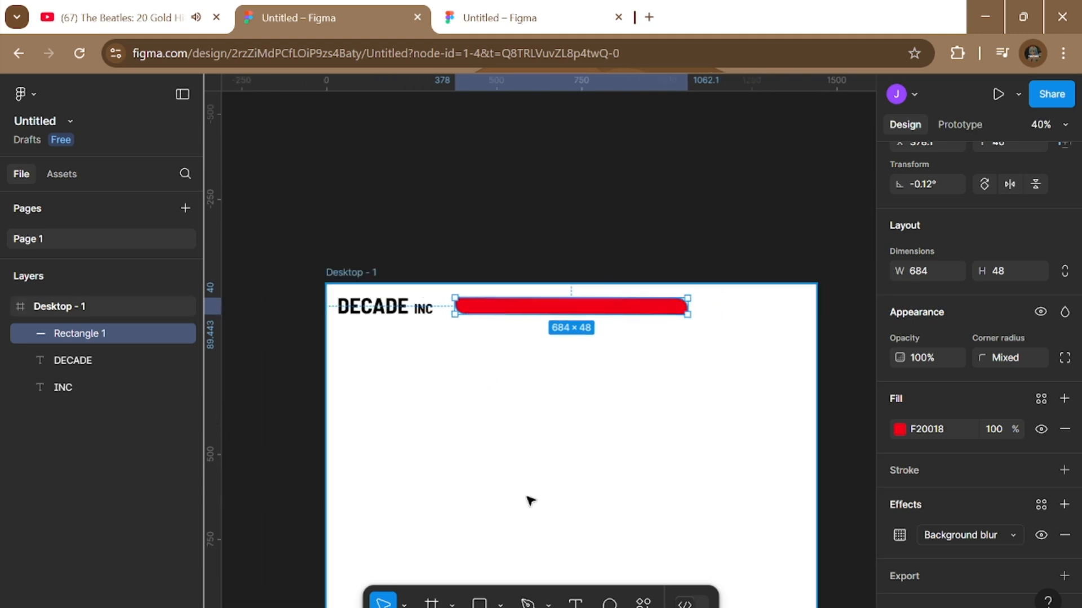
pyautogui.scroll(4, 530, 500)
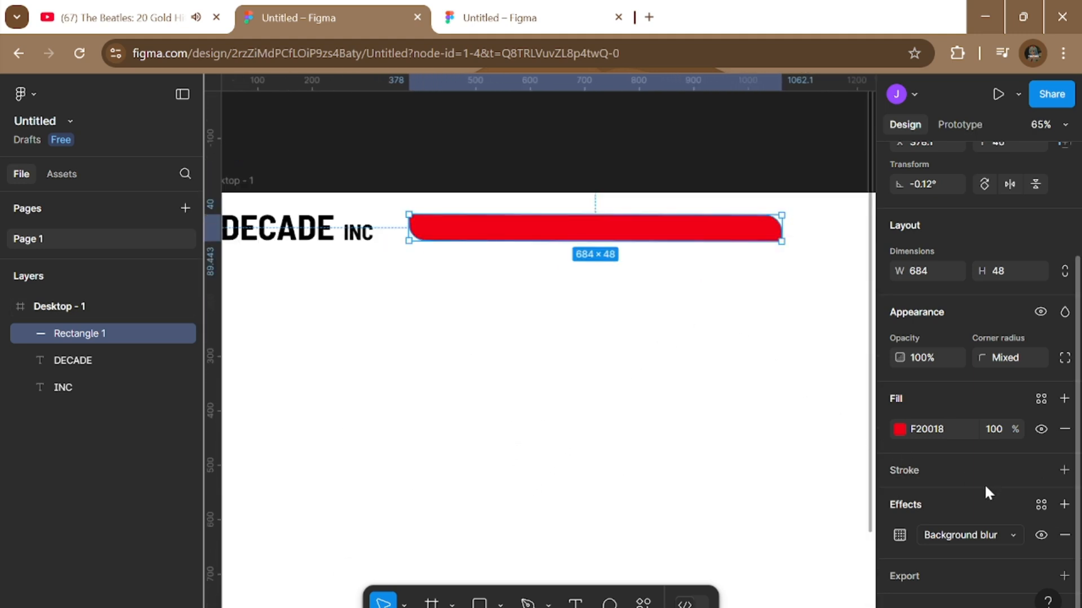
# Change the red bar's effect from Background blur to Inner shadow and view the bar up close.
pyautogui.click(998, 537)
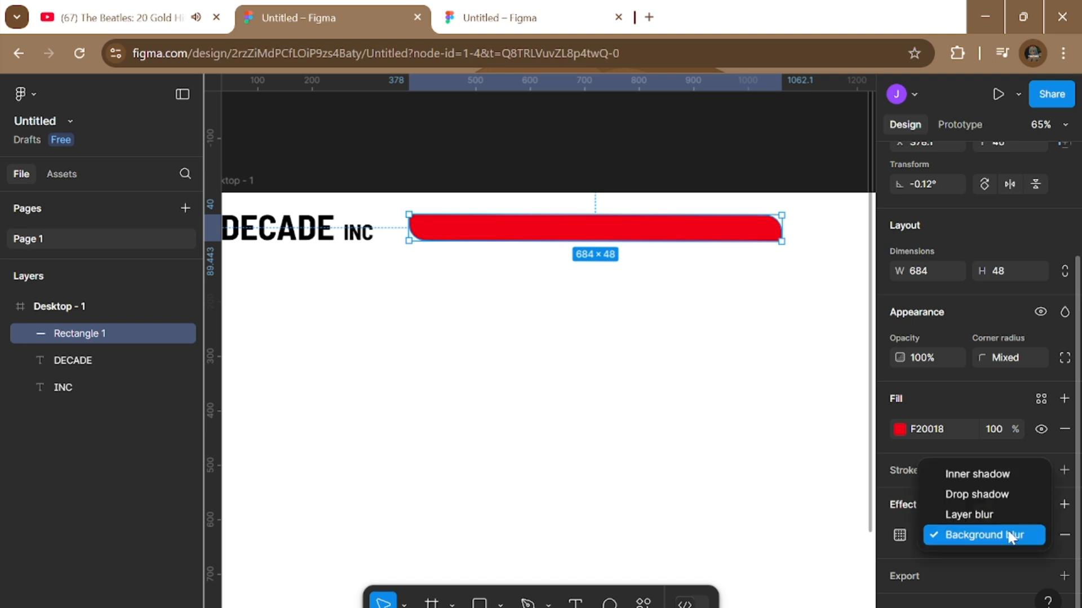
pyautogui.click(992, 476)
pyautogui.scroll(5, 599, 415)
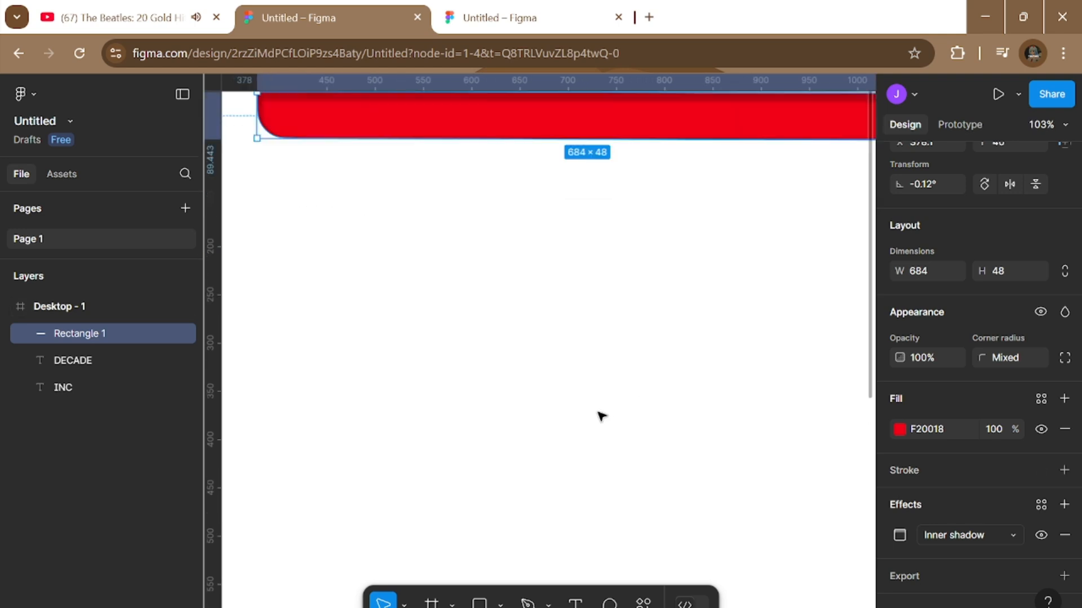
pyautogui.scroll(-2, 507, 230)
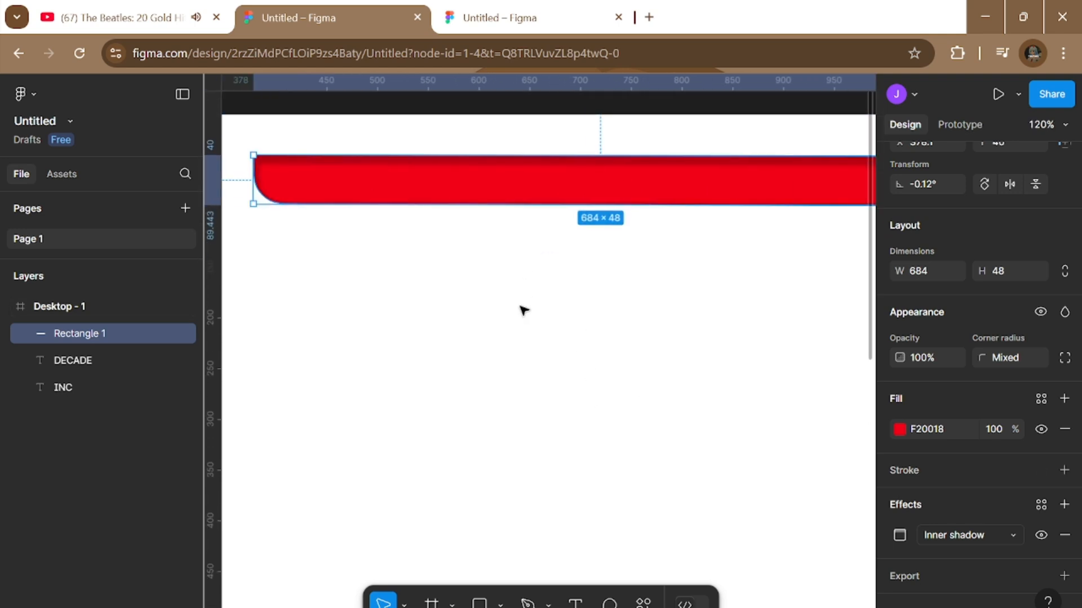
# Examine the inner shadow along the red bar's edges and at both of its rounded ends.
pyautogui.scroll(-3, 707, 276)
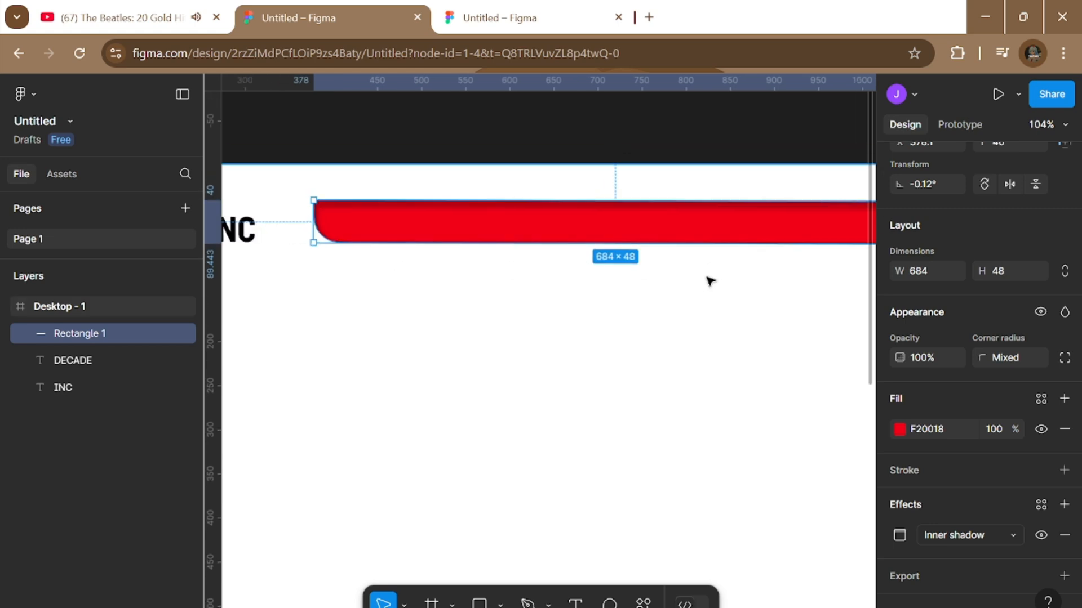
pyautogui.scroll(4, 755, 308)
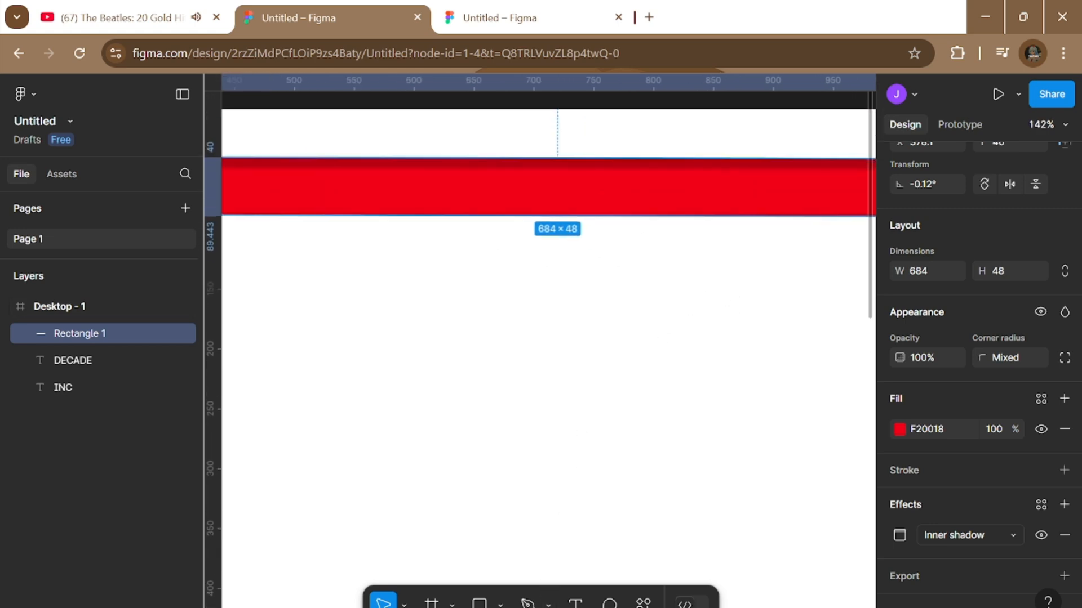
pyautogui.hscroll(3, 649, 439)
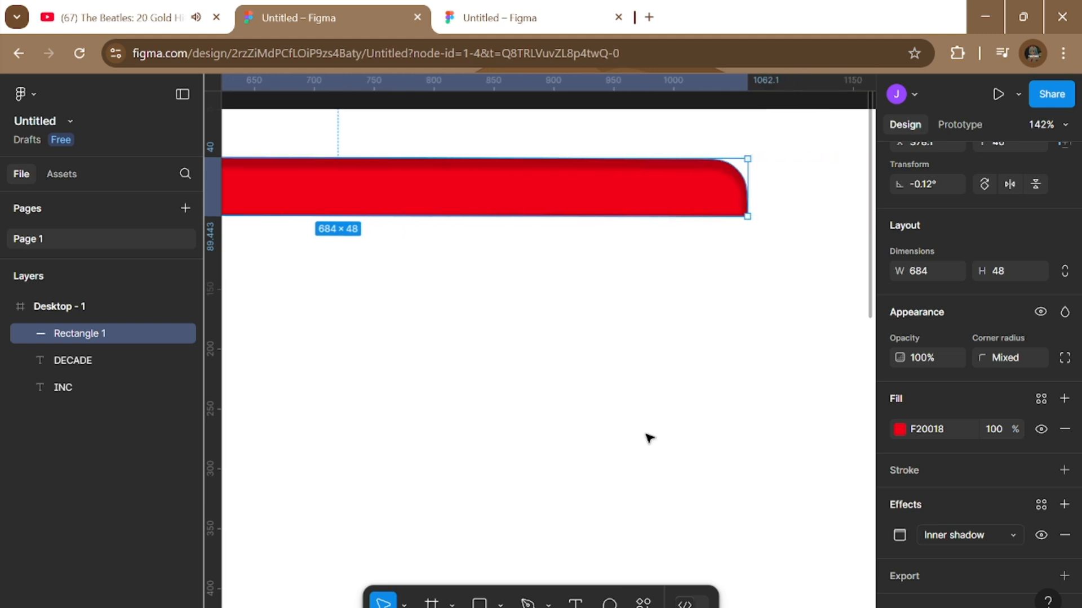
pyautogui.hscroll(-4, 649, 439)
pyautogui.scroll(-1, 649, 439)
pyautogui.hscroll(1, 726, 310)
pyautogui.scroll(2, 725, 305)
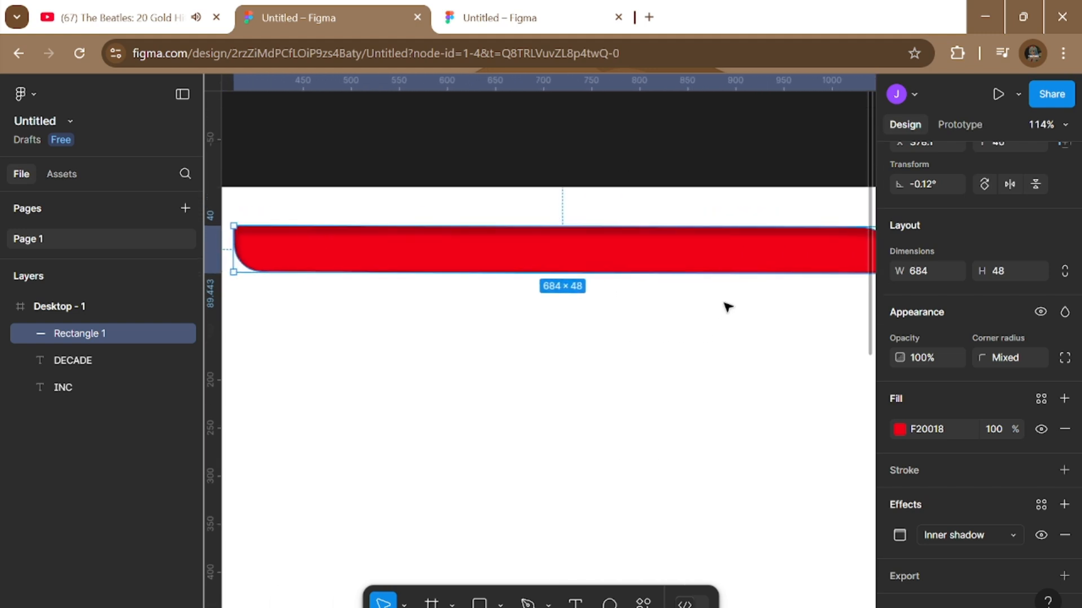
pyautogui.scroll(-3, 725, 302)
pyautogui.scroll(3, 723, 308)
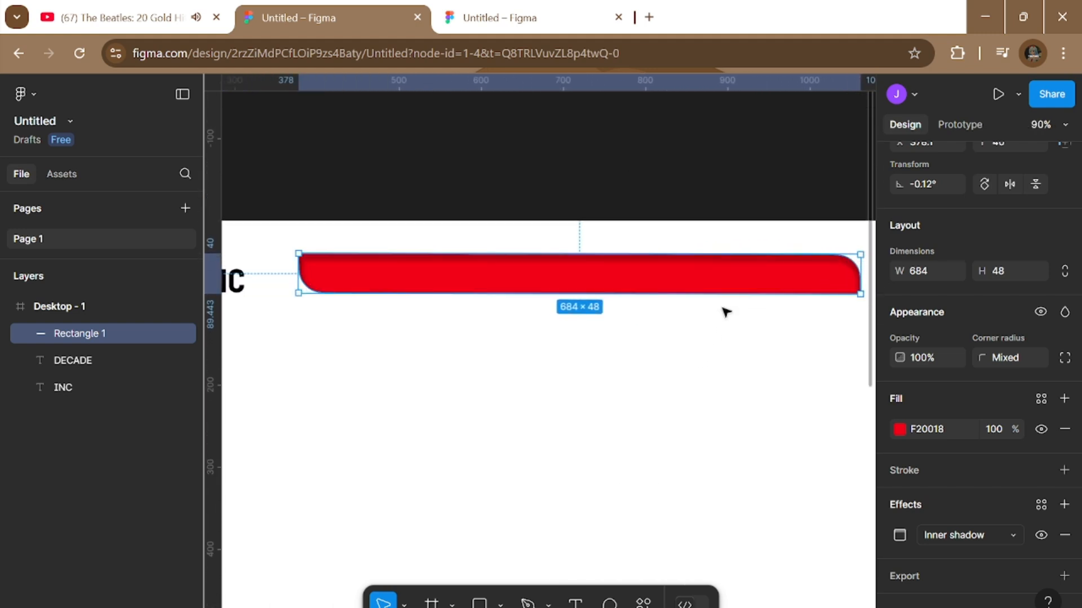
pyautogui.scroll(-1, 713, 311)
# Delete the red bar and draw a new rectangle beside the INC text on the Desktop - 1 frame.
pyautogui.press('Delete')
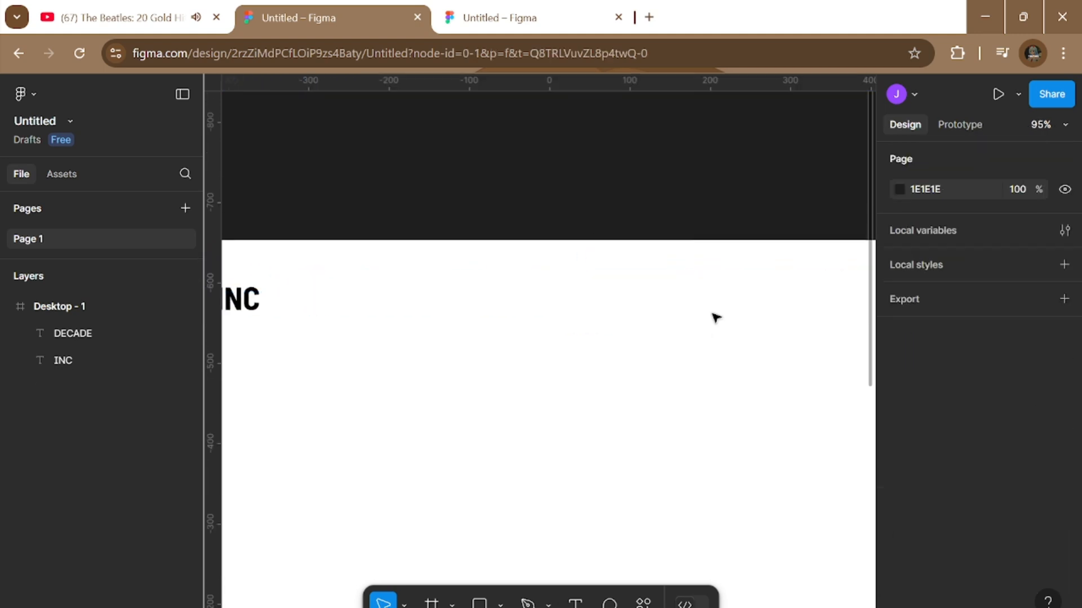
pyautogui.click(479, 602)
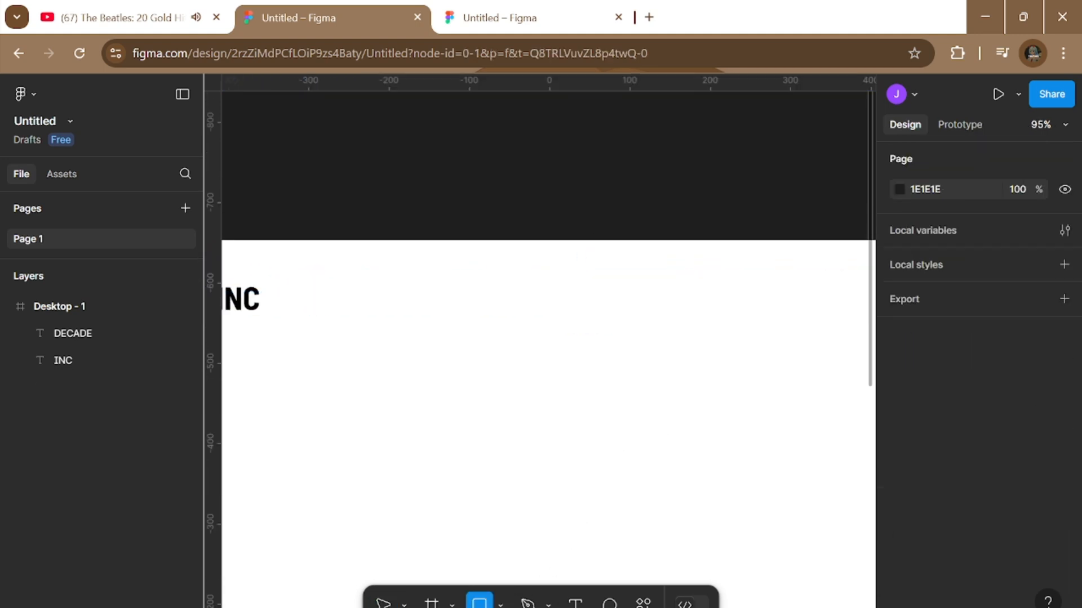
pyautogui.click(393, 285)
pyautogui.moveTo(403, 299); pyautogui.dragTo(408, 312)
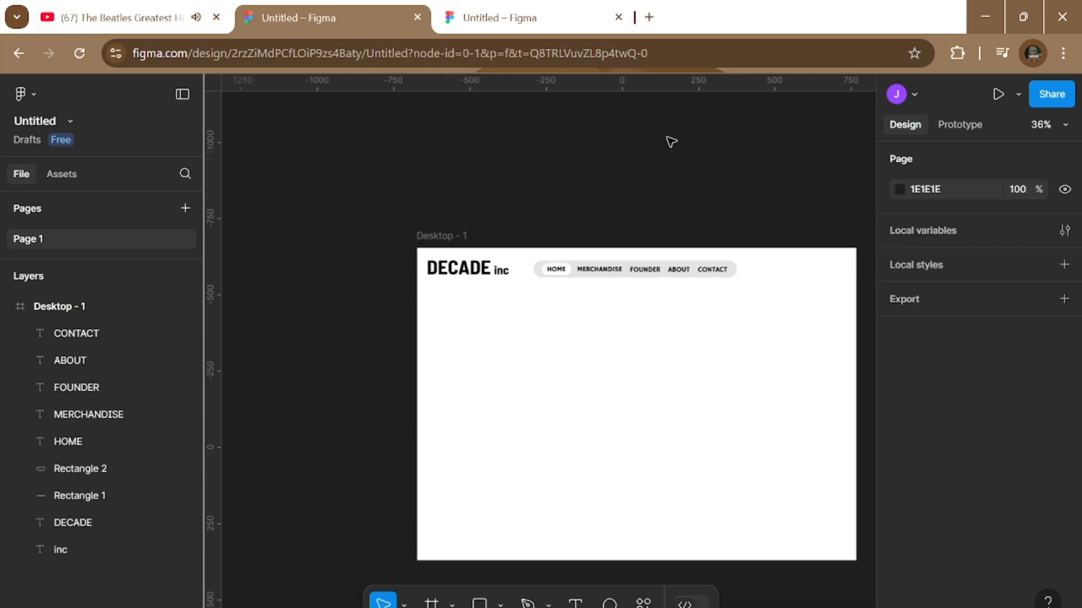
# Examine the header's logo, the grey navigation bar with its HOME to CONTACT labels, and the empty space beside it.
pyautogui.scroll(3, 713, 217)
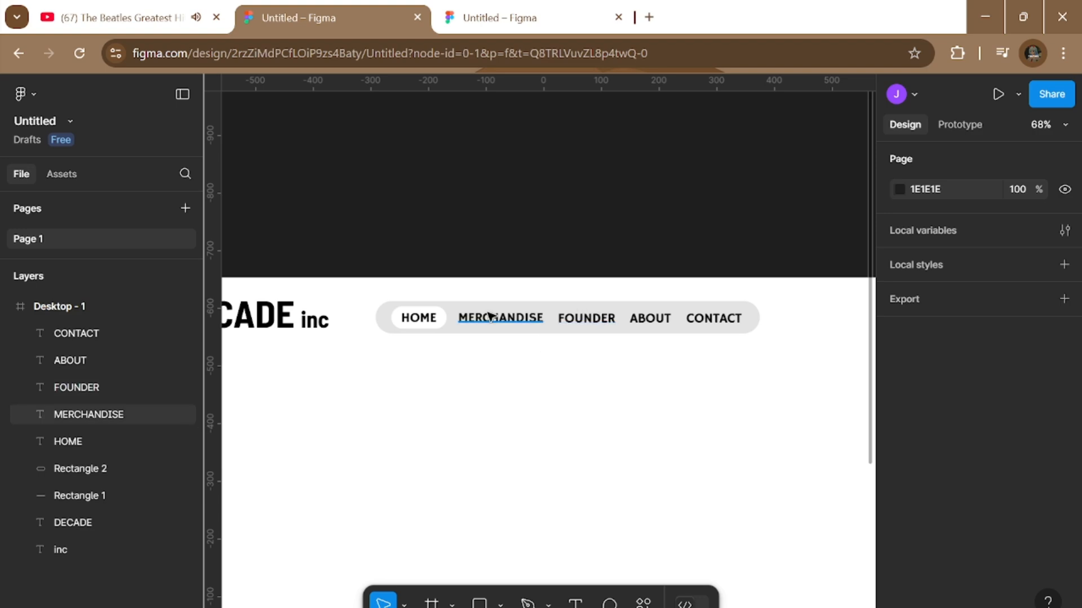
pyautogui.scroll(-2, 647, 338)
pyautogui.hscroll(3, 646, 339)
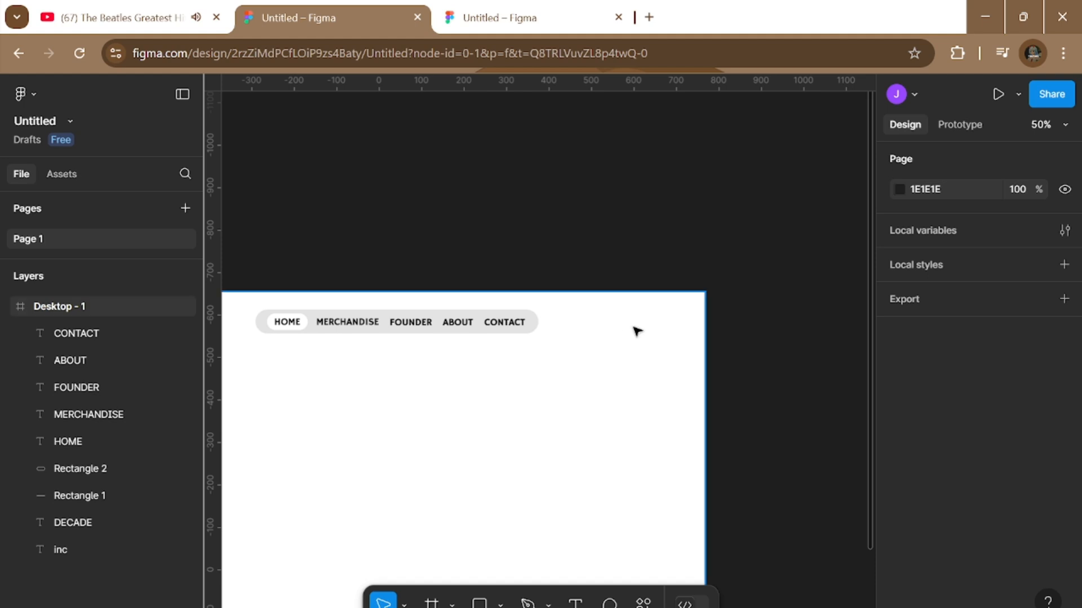
pyautogui.scroll(-4, 637, 331)
pyautogui.scroll(3, 643, 334)
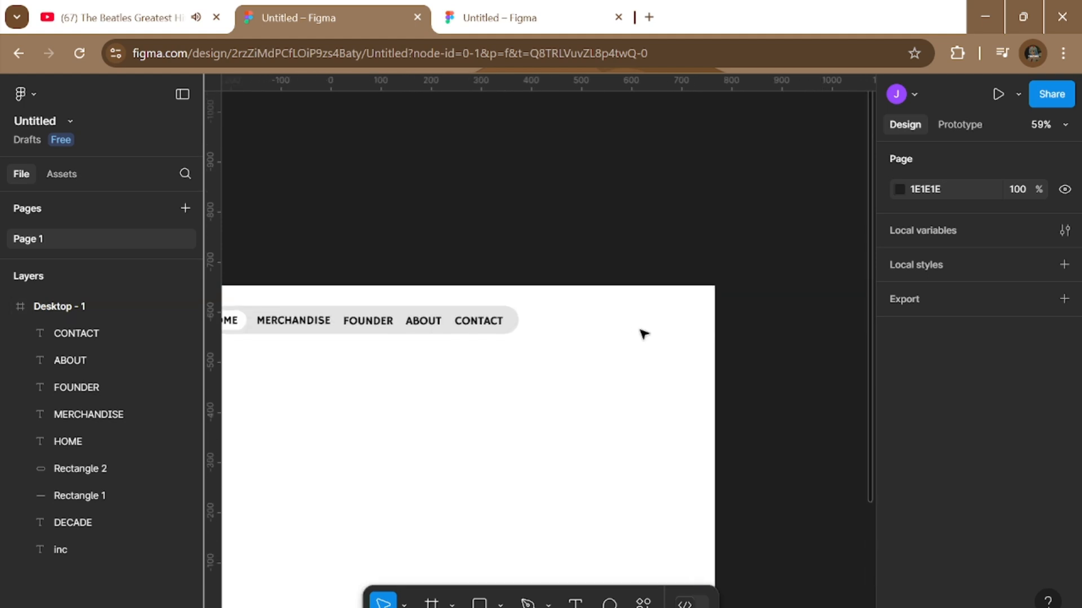
pyautogui.scroll(2, 642, 331)
pyautogui.scroll(-3, 615, 304)
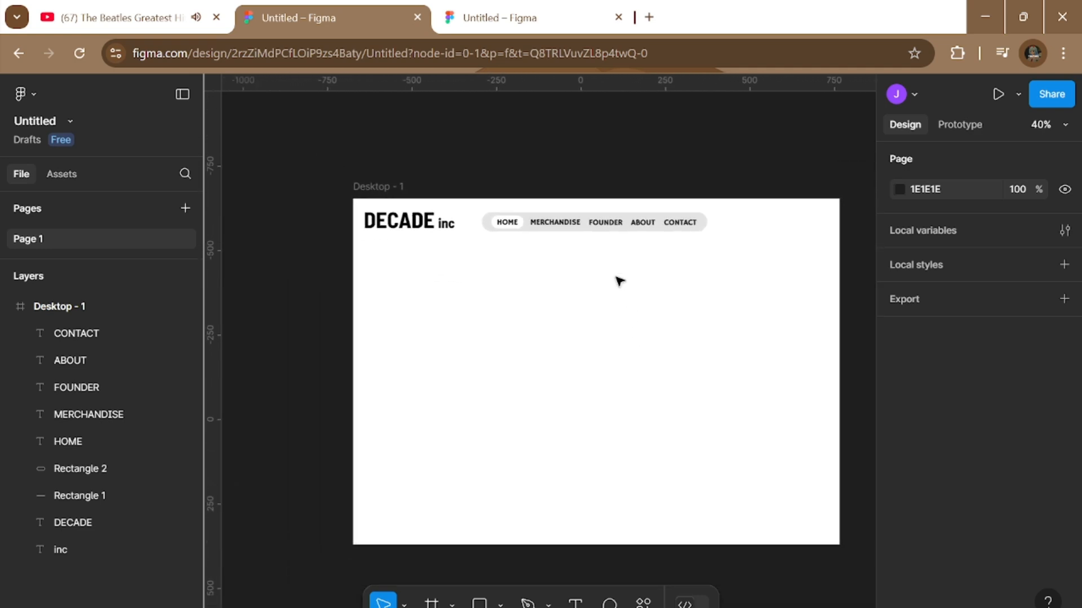
pyautogui.hscroll(2, 614, 292)
pyautogui.scroll(2, 645, 183)
pyautogui.scroll(1, 643, 152)
pyautogui.hscroll(-1, 642, 152)
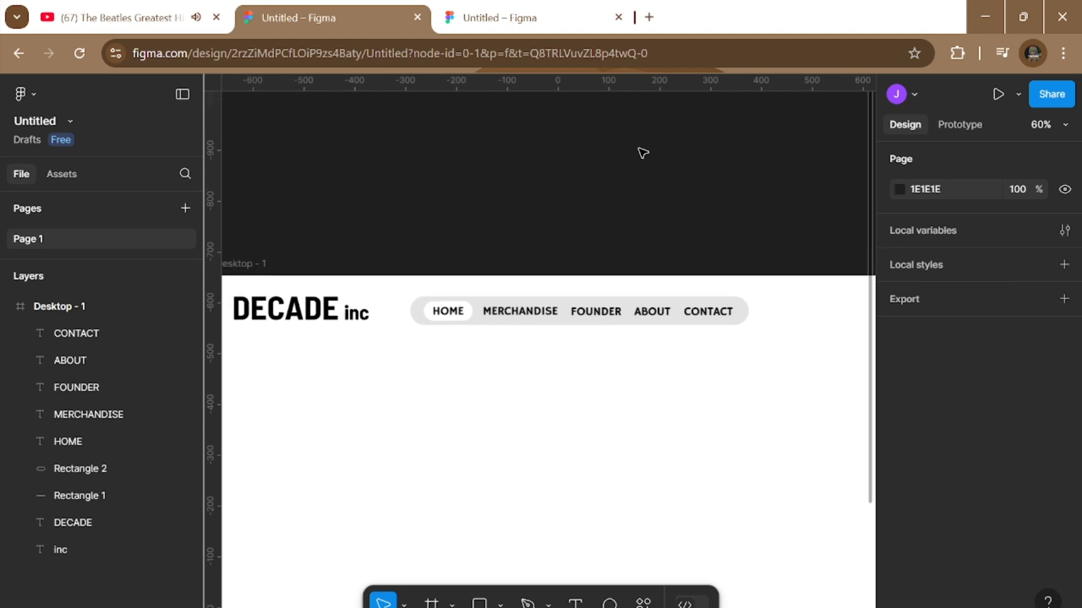
# Open a new browser tab and start entering a web search beginning with "www fl" on Yahoo.
pyautogui.click(649, 17)
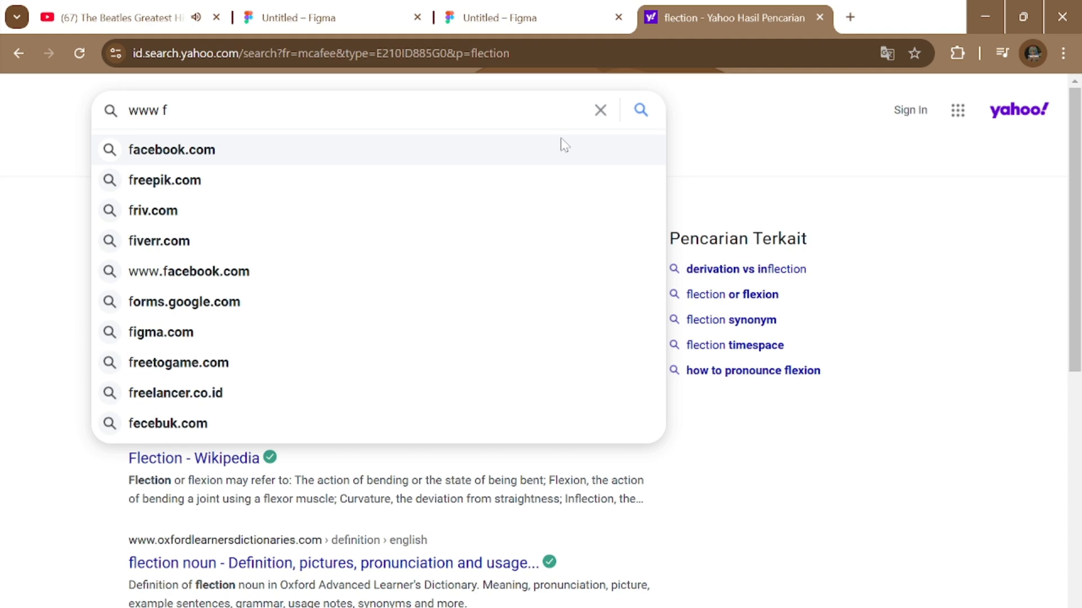
pyautogui.write('le')
pyautogui.press('BackSpace')
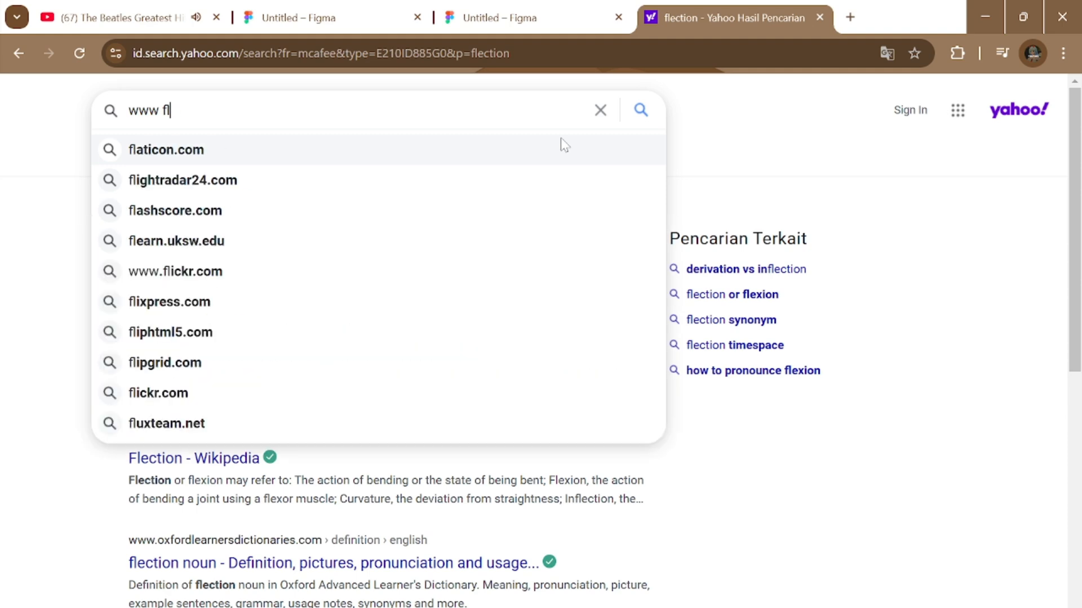
# Search the web for flaticon.com, open the Flaticon website and dismiss its Google sign-in prompt.
pyautogui.click(138, 154)
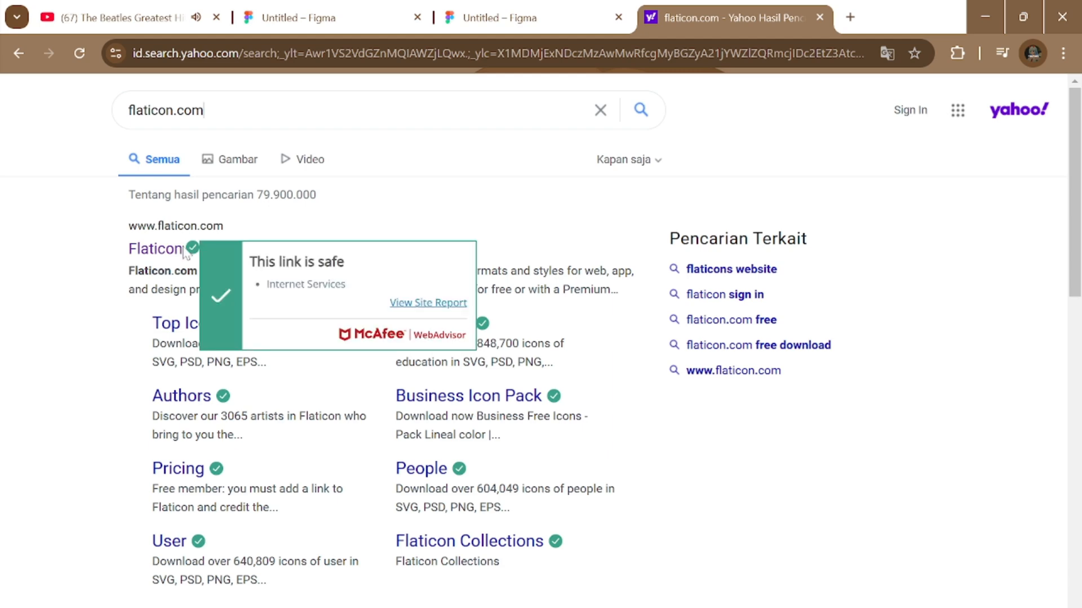
pyautogui.click(172, 250)
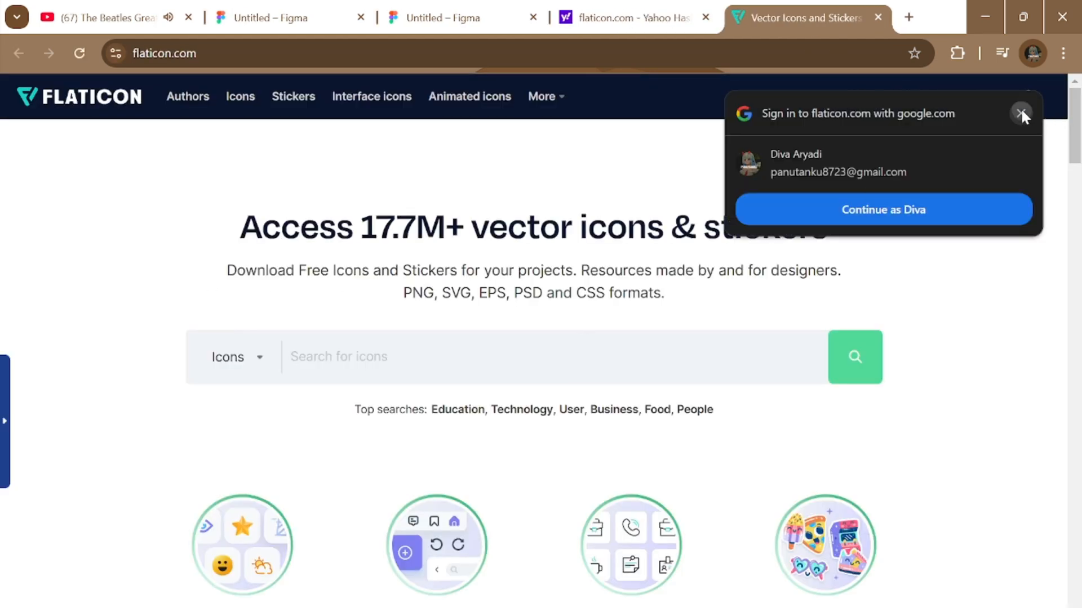
pyautogui.click(1021, 114)
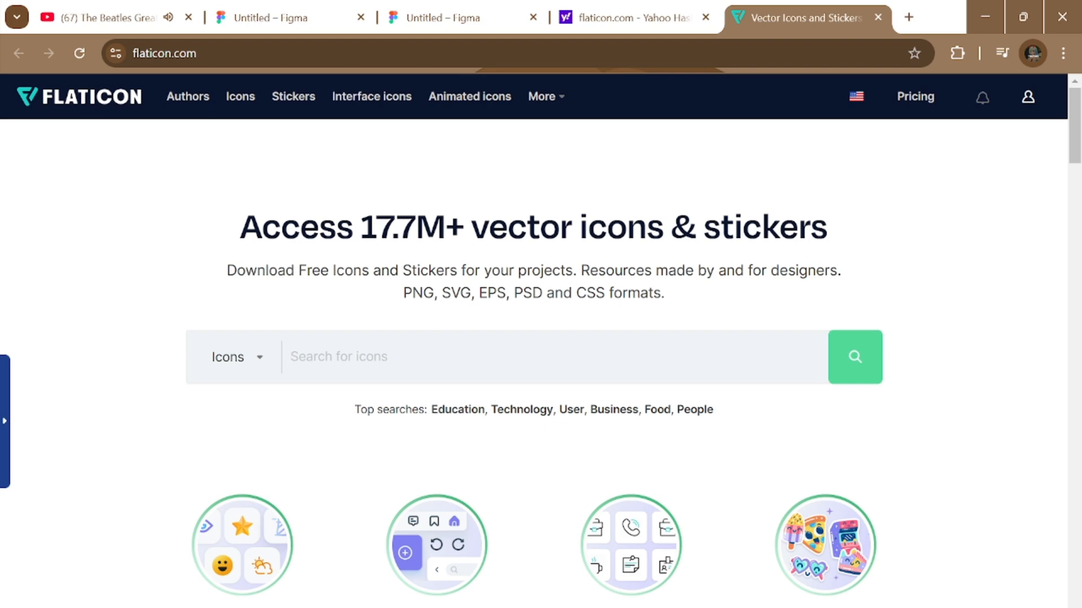
# Search Flaticon for "profil" icons and copy the spiky-haired person icon to the clipboard as PNG.
pyautogui.write('profil')
pyautogui.press('Return')
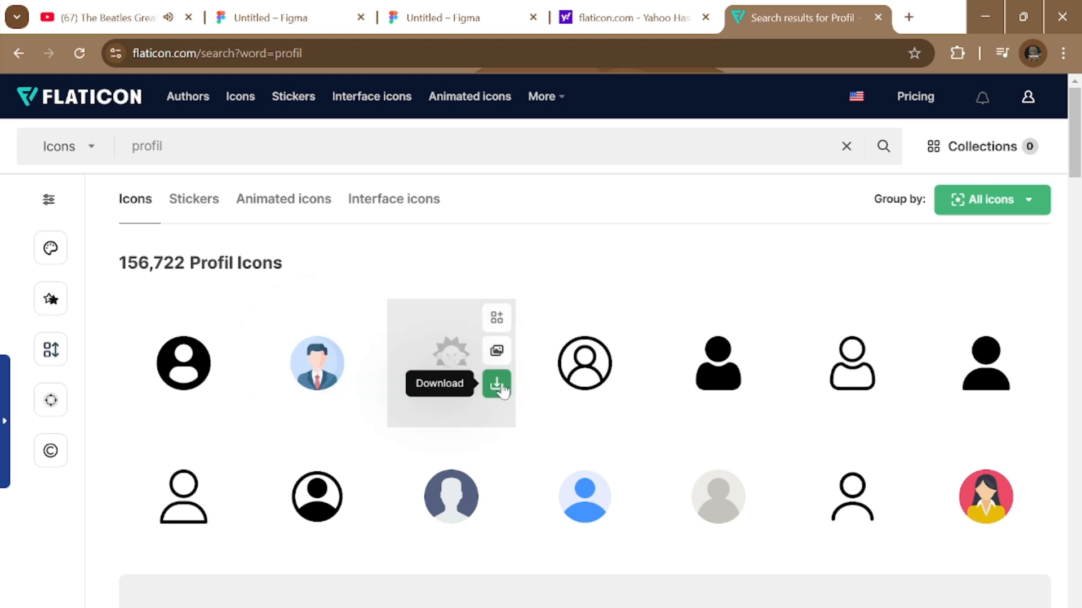
pyautogui.click(497, 352)
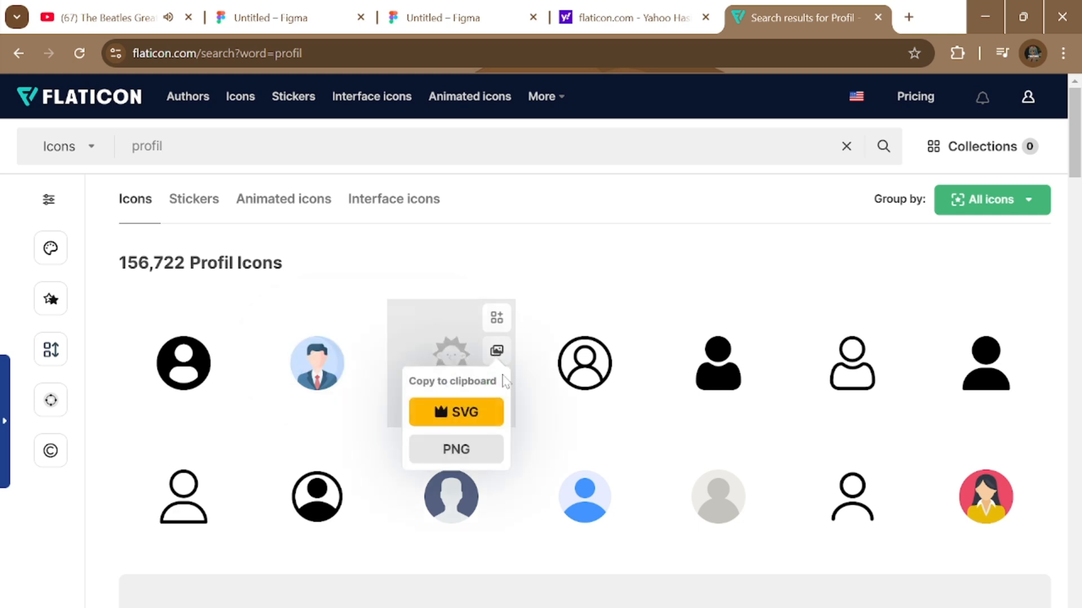
pyautogui.click(481, 448)
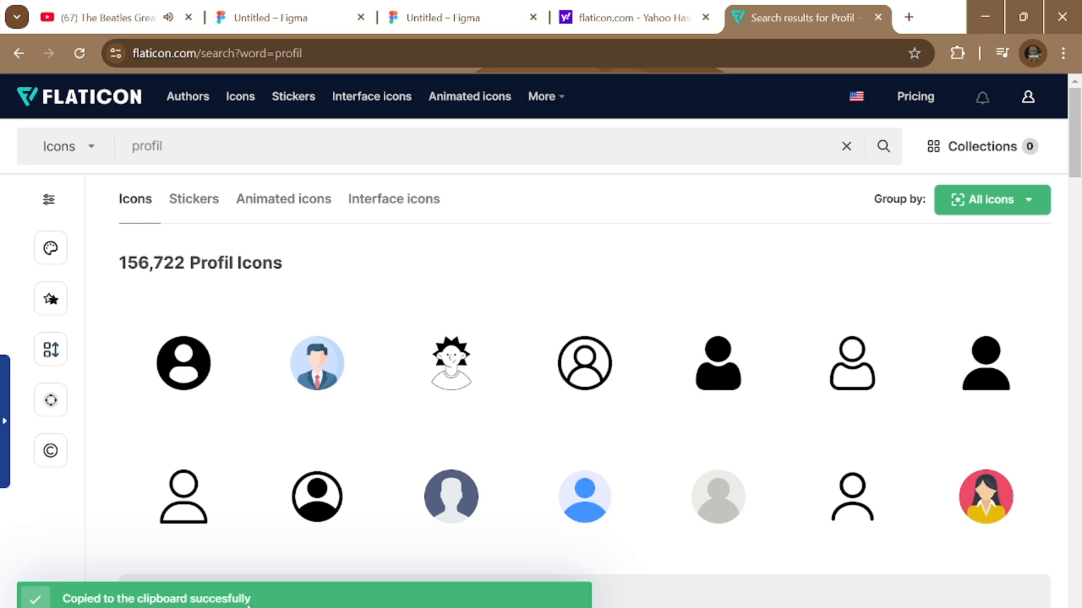
# Switch to the Figma design, paste the copied person icon and move it into the Desktop - 1 frame.
pyautogui.click(258, 31)
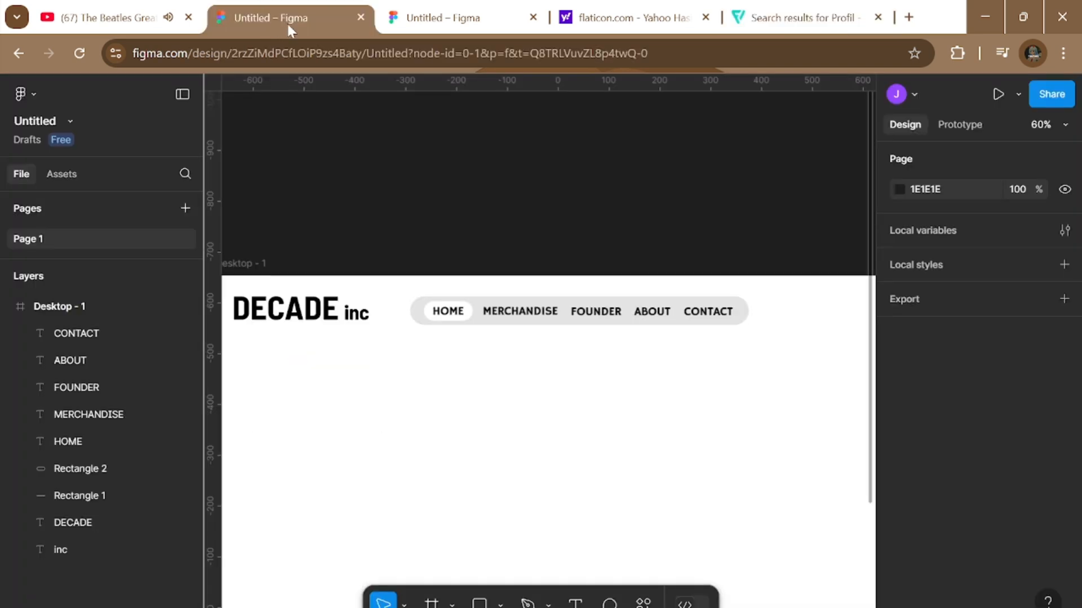
pyautogui.scroll(-2, 684, 290)
pyautogui.keyDown('ctrl'); pyautogui.scroll(-5, 635, 212); pyautogui.keyUp('ctrl')
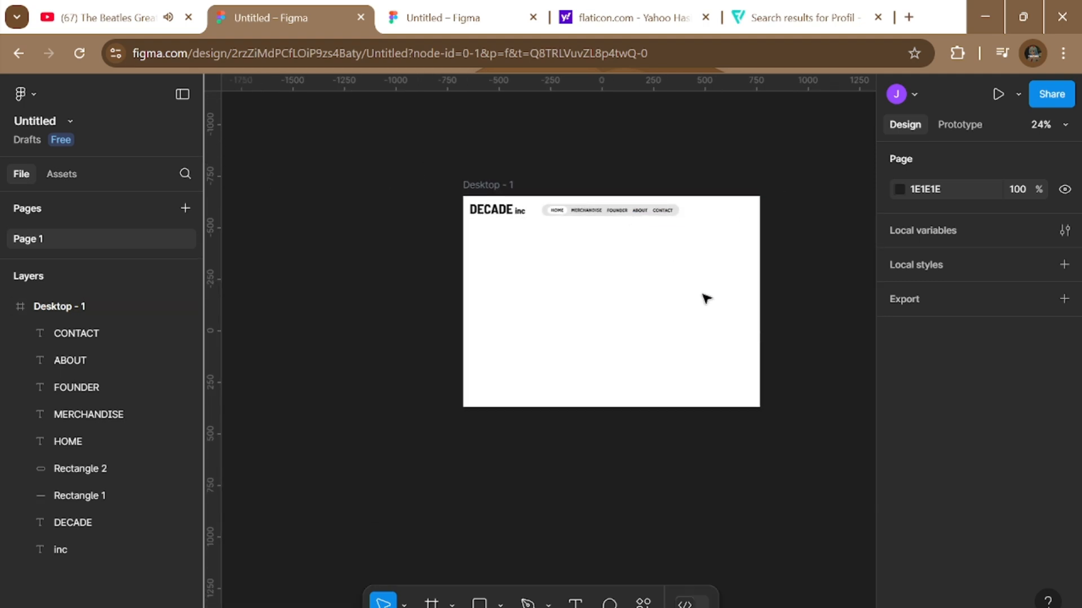
pyautogui.rightClick(819, 298)
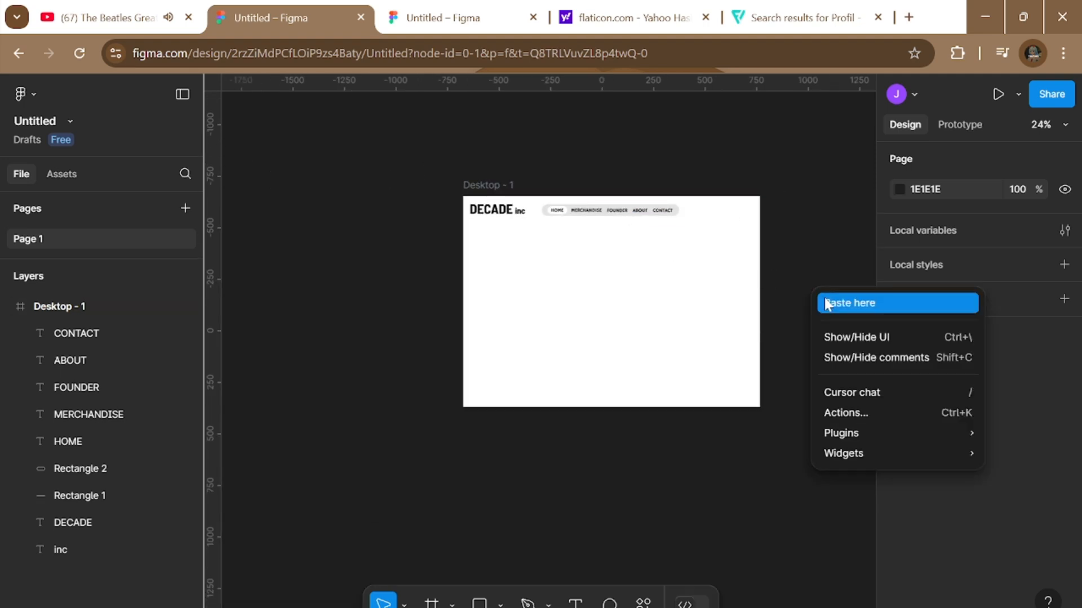
pyautogui.click(833, 308)
pyautogui.moveTo(834, 316); pyautogui.dragTo(701, 257)
pyautogui.keyDown('ctrl'); pyautogui.scroll(4, 701, 256); pyautogui.keyUp('ctrl')
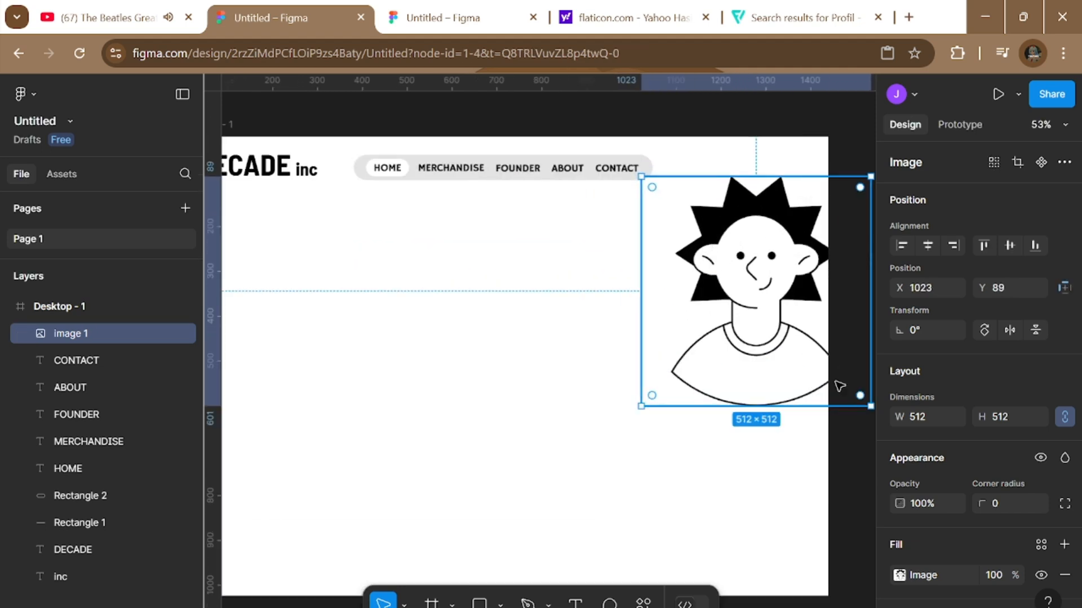
# Shrink the person icon to about 172 × 172 and place it in the frame's upper-right corner, about X 1241, Y 18.
pyautogui.moveTo(868, 403); pyautogui.dragTo(718, 254)
pyautogui.keyDown('ctrl'); pyautogui.scroll(1, 711, 219); pyautogui.keyUp('ctrl')
pyautogui.moveTo(676, 214); pyautogui.dragTo(789, 178)
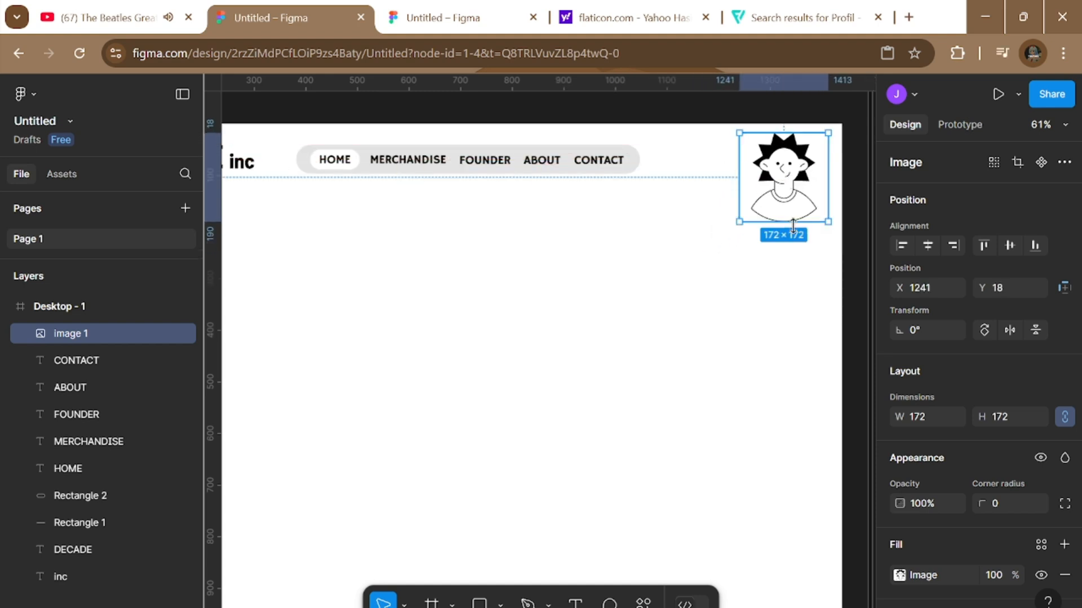
# Examine the person icon's size and placement against the DECADE inc logo and the navigation links.
pyautogui.hscroll(-1, 791, 237)
pyautogui.scroll(-1, 790, 239)
pyautogui.keyDown('ctrl'); pyautogui.scroll(-2, 770, 278); pyautogui.keyUp('ctrl')
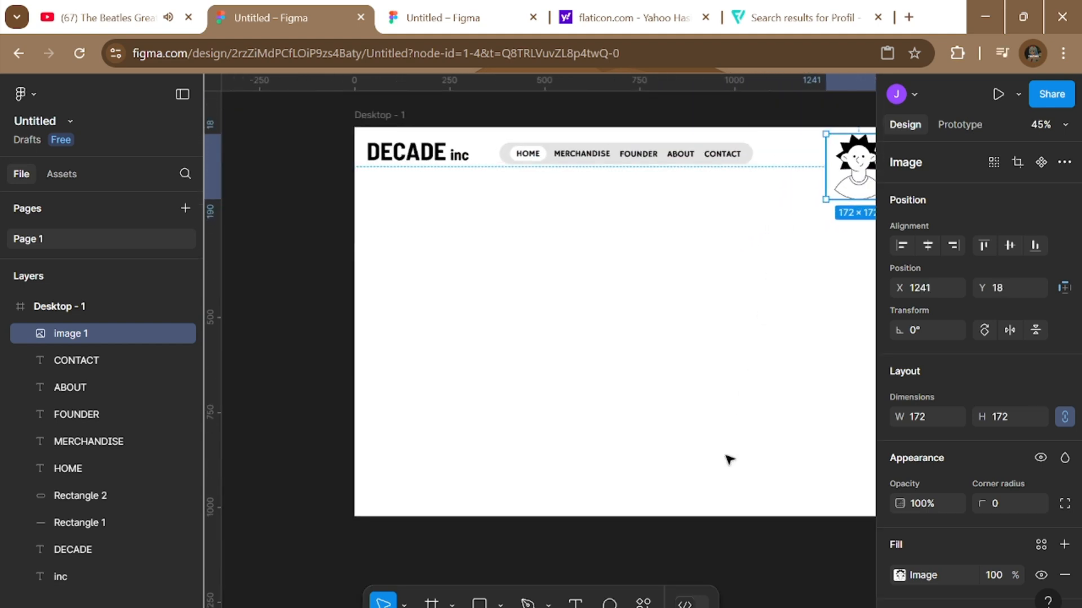
pyautogui.hscroll(2, 728, 431)
pyautogui.scroll(-1, 729, 431)
pyautogui.keyDown('ctrl'); pyautogui.scroll(2, 729, 431); pyautogui.keyUp('ctrl')
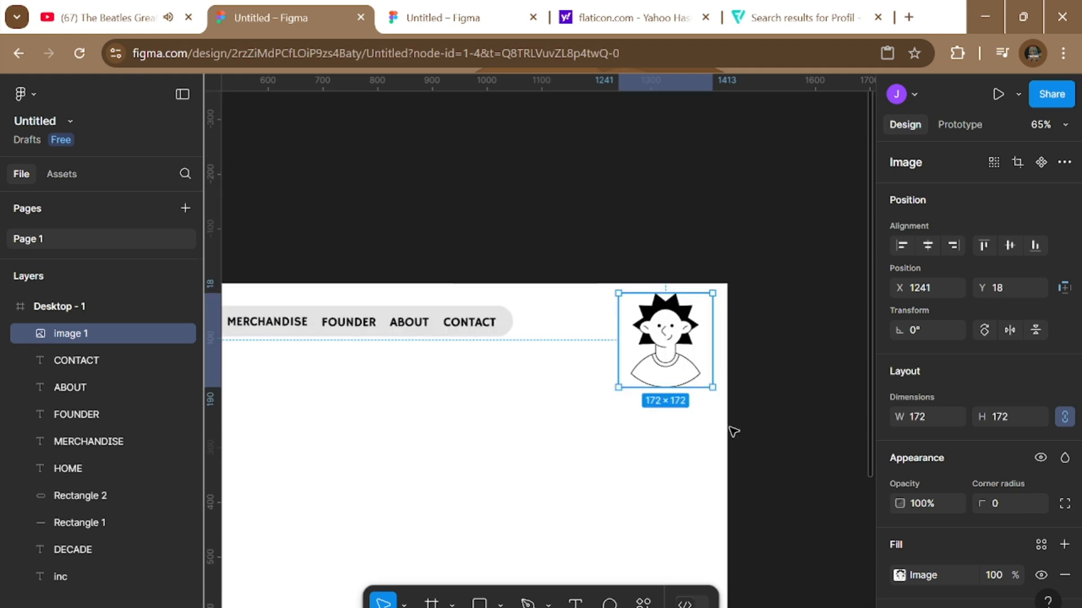
pyautogui.scroll(1, 732, 432)
pyautogui.keyDown('ctrl'); pyautogui.scroll(4, 732, 432); pyautogui.keyUp('ctrl')
pyautogui.hscroll(-1, 716, 393)
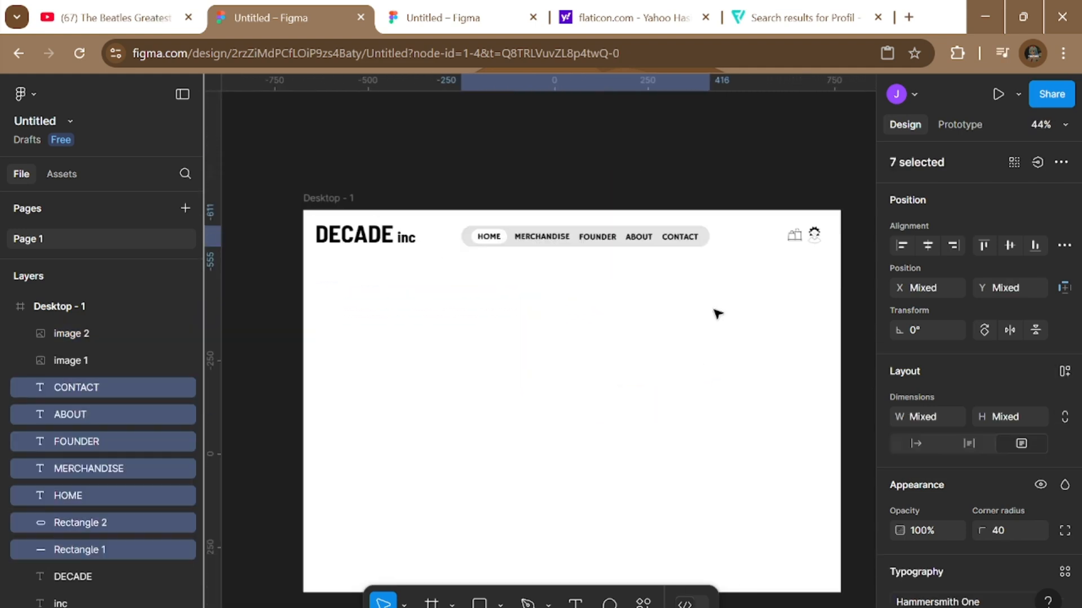
# Nudge the selected navigation links and their background shapes 1 px to the left overall, then deselect them.
pyautogui.press('Right')
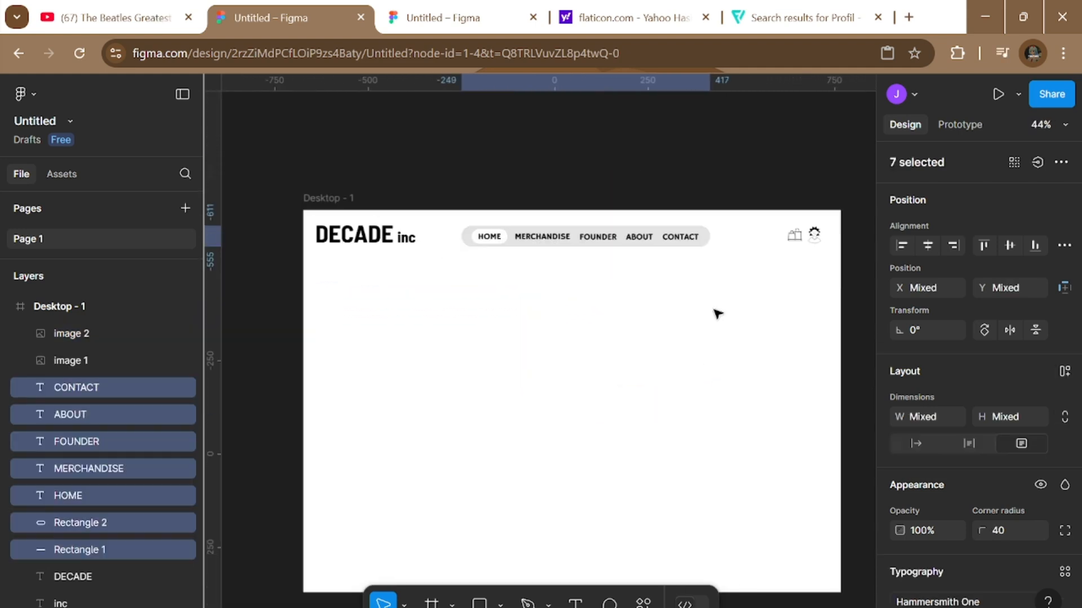
pyautogui.press('Left')
pyautogui.press('Left')
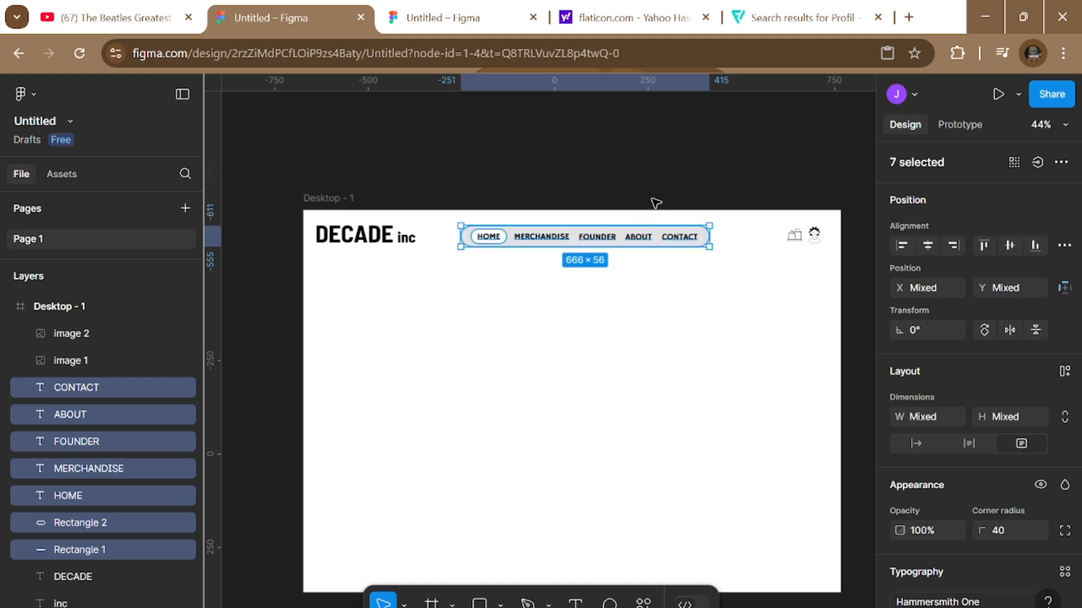
pyautogui.click(661, 183)
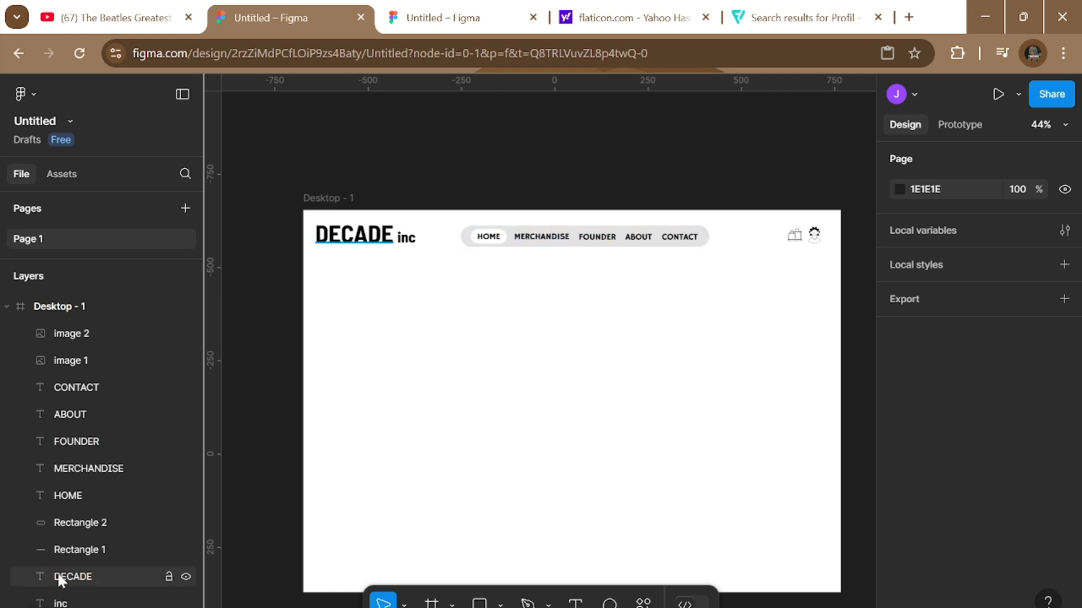
# Group all header layers in Desktop - 1, from image 2 down to the inc text, into one group.
pyautogui.click(75, 333)
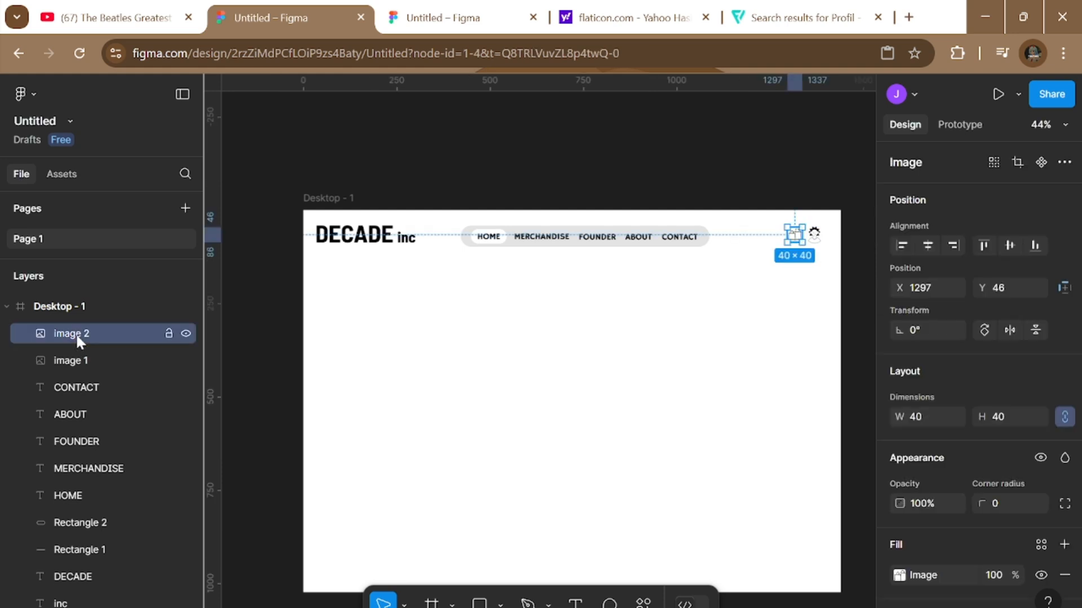
pyautogui.keyDown('shift'); pyautogui.click(83, 357); pyautogui.keyUp('shift')
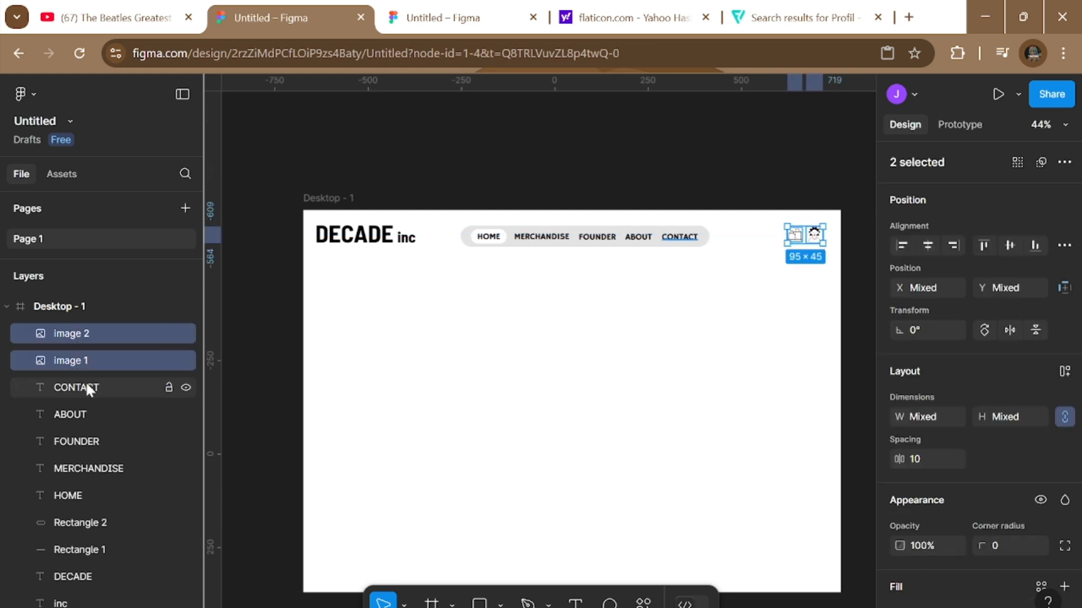
pyautogui.keyDown('shift'); pyautogui.click(86, 381); pyautogui.keyUp('shift')
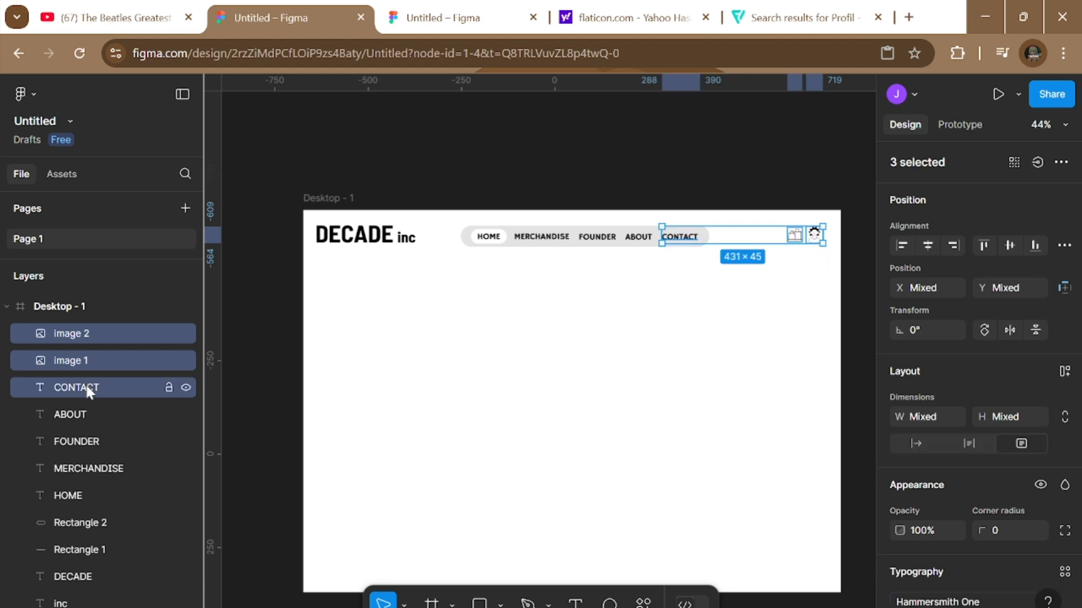
pyautogui.keyDown('shift'); pyautogui.click(70, 601); pyautogui.keyUp('shift')
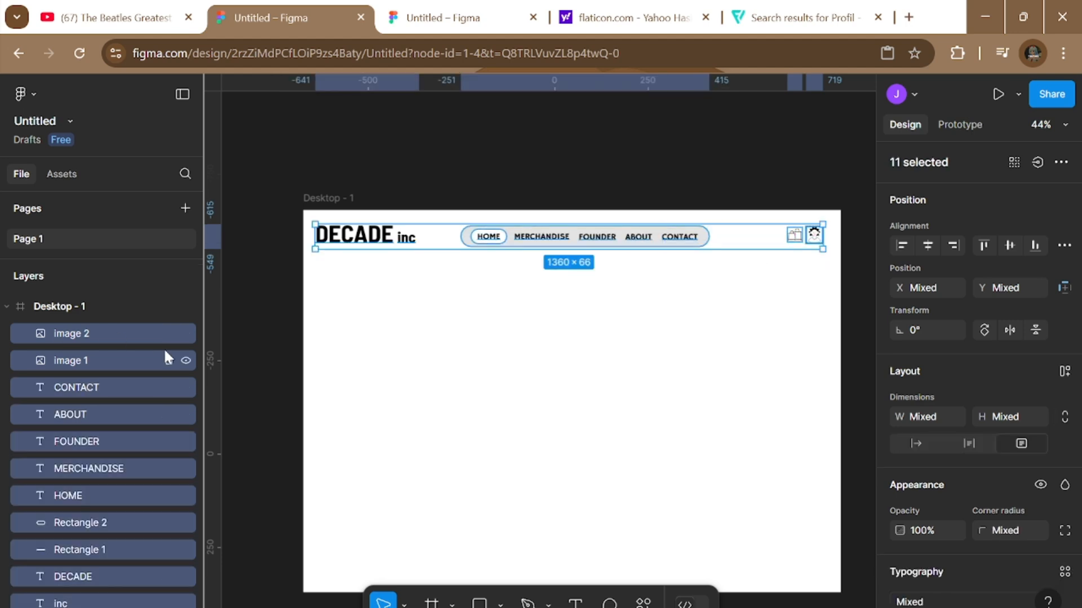
pyautogui.rightClick(732, 246)
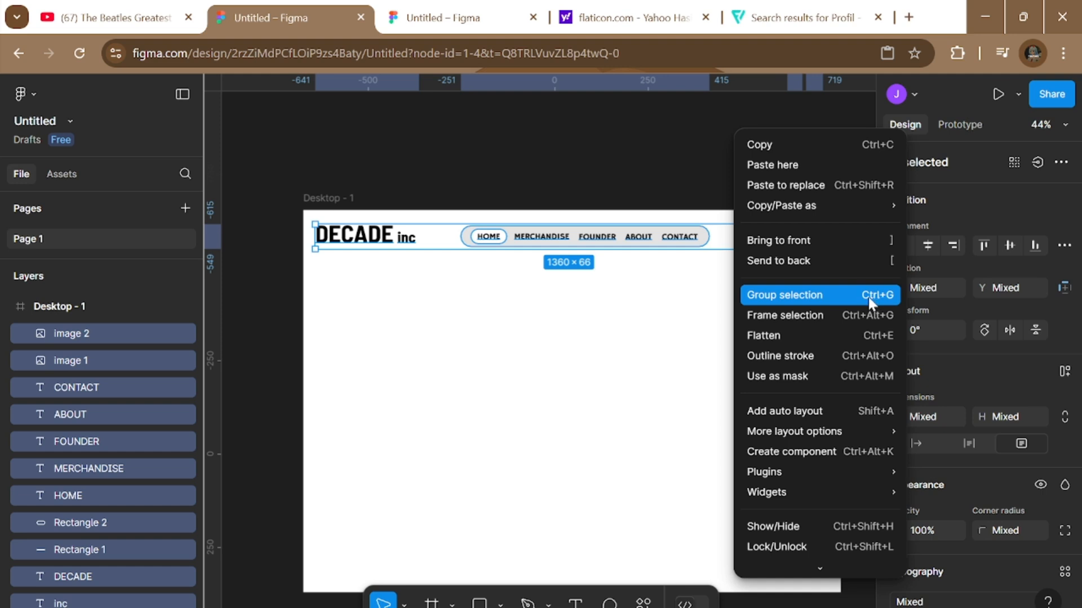
pyautogui.click(872, 304)
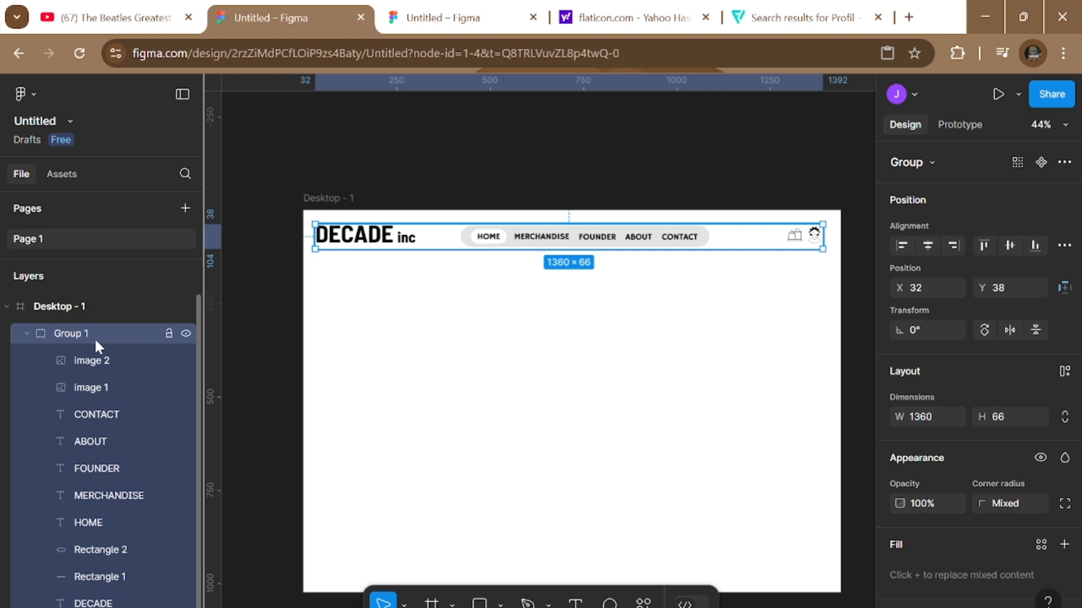
# Rename the header group as navbar.
pyautogui.rightClick(77, 336)
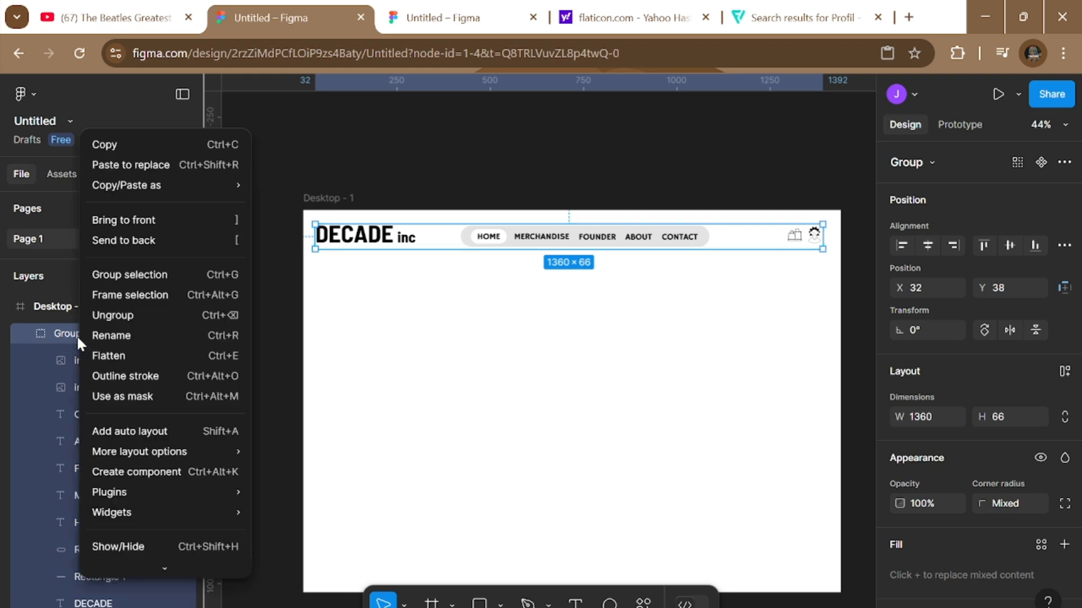
pyautogui.click(210, 337)
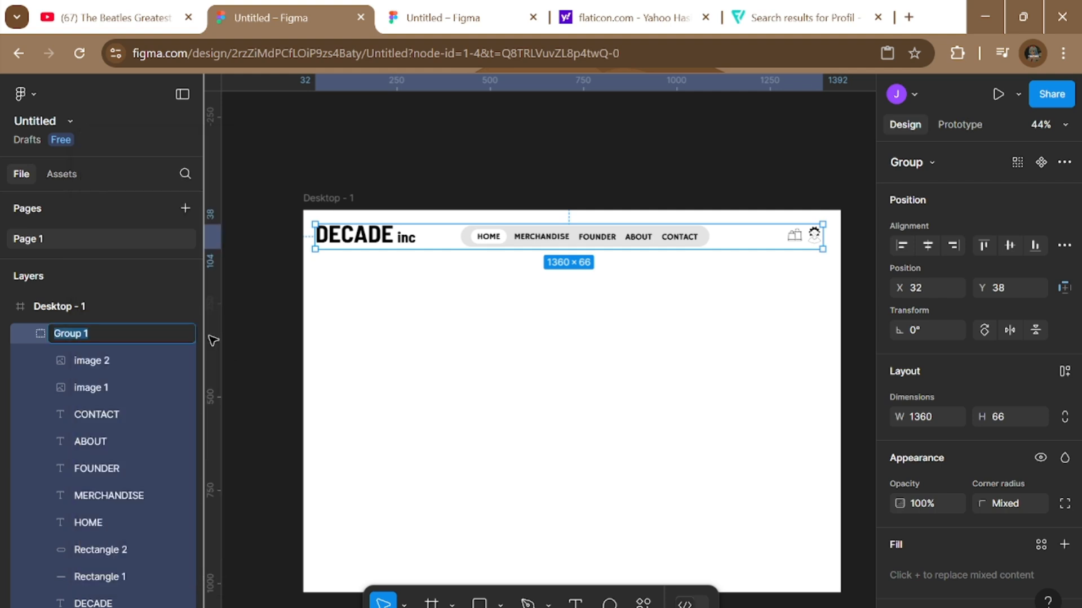
pyautogui.press('BackSpace')
pyautogui.press('Return')
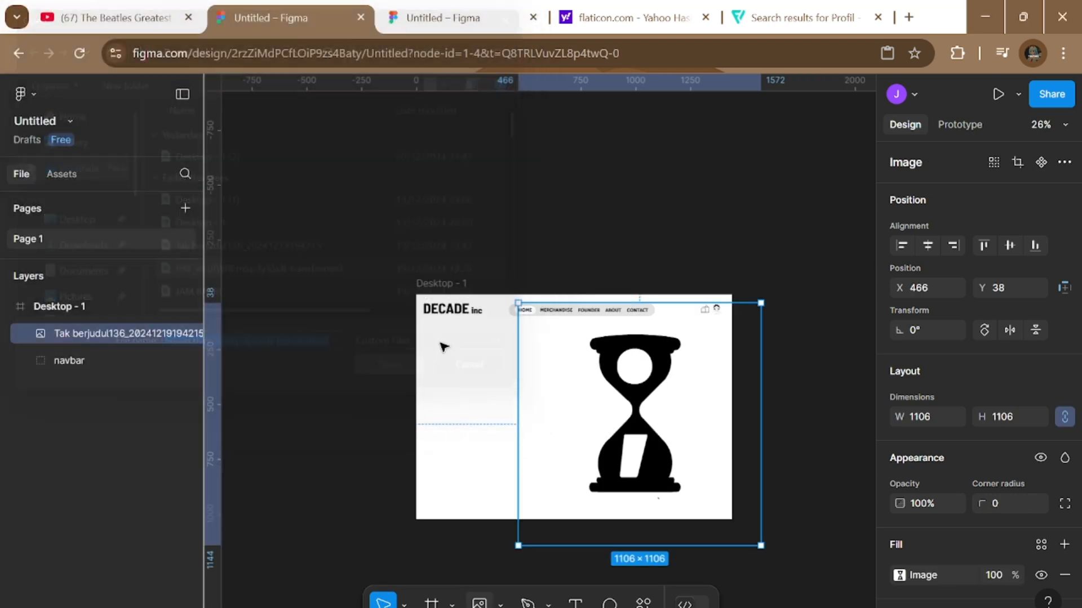
# Move the hourglass photo down over the left half of Desktop - 1, to about X -634, Y -1163.
pyautogui.moveTo(440, 343); pyautogui.dragTo(604, 223)
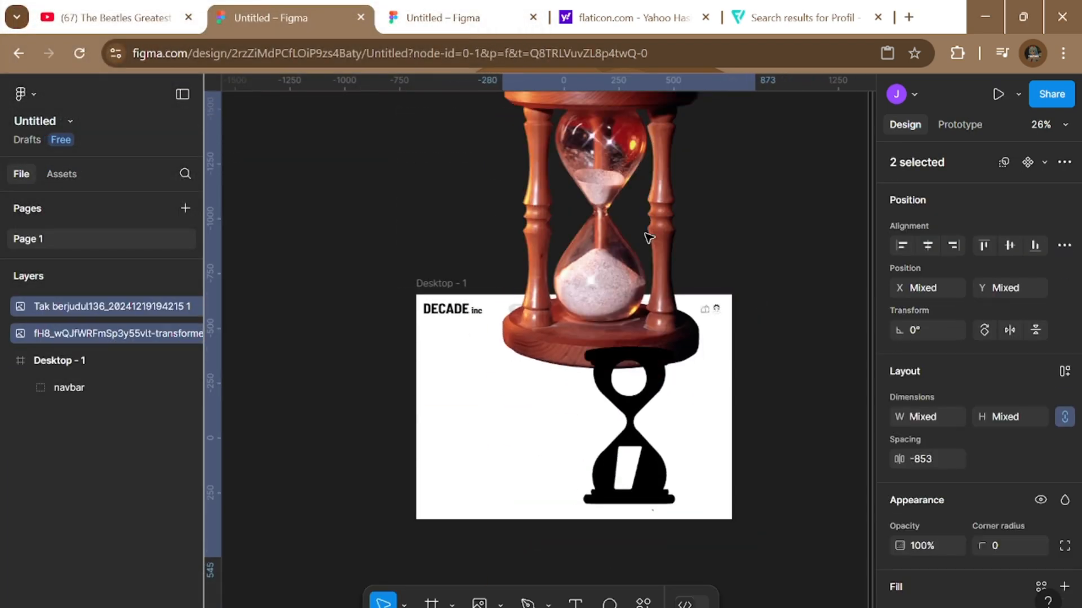
pyautogui.click(598, 164)
pyautogui.moveTo(598, 164); pyautogui.dragTo(521, 343)
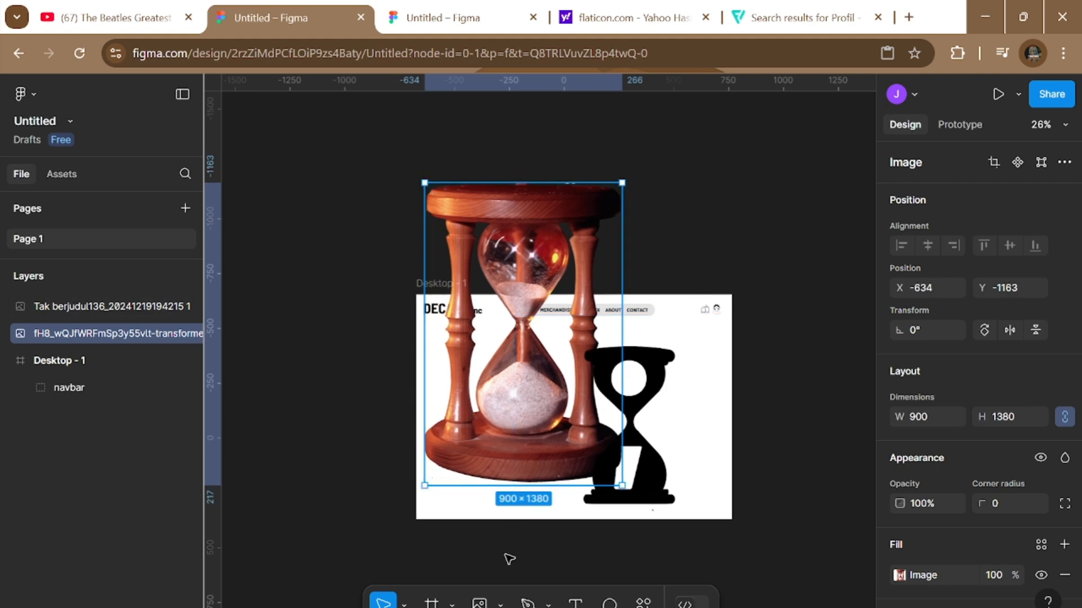
pyautogui.click(479, 604)
pyautogui.click(524, 17)
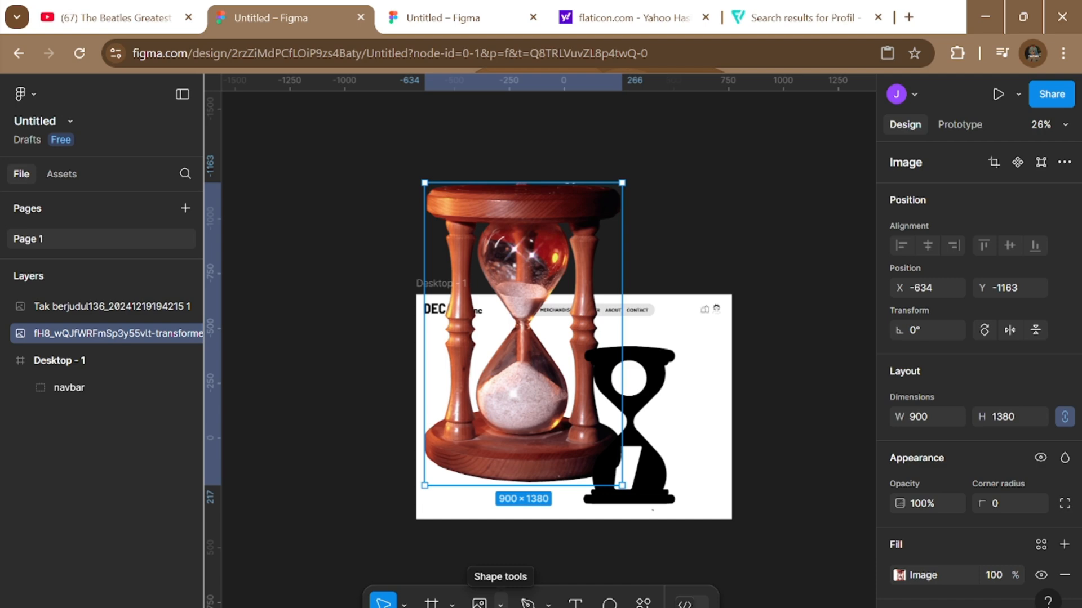
pyautogui.click(500, 602)
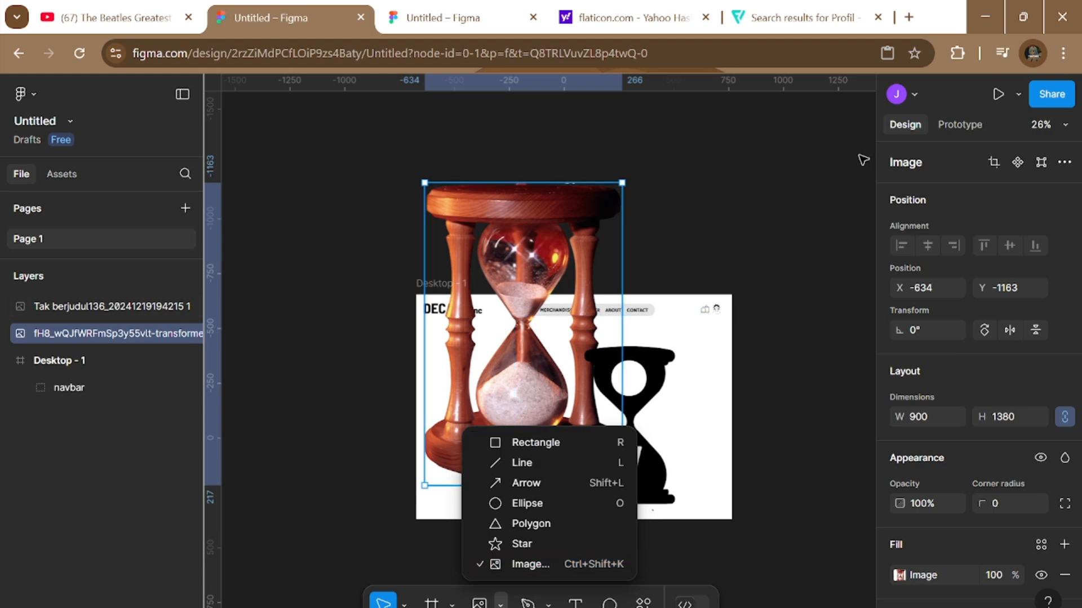
pyautogui.click(782, 182)
# Resize the hourglass photo to about 613 × 940 and place it within Desktop - 1 at about X -465, Y -611.
pyautogui.moveTo(596, 266); pyautogui.dragTo(604, 294)
pyautogui.moveTo(630, 514); pyautogui.dragTo(568, 419)
pyautogui.moveTo(535, 349); pyautogui.dragTo(564, 440)
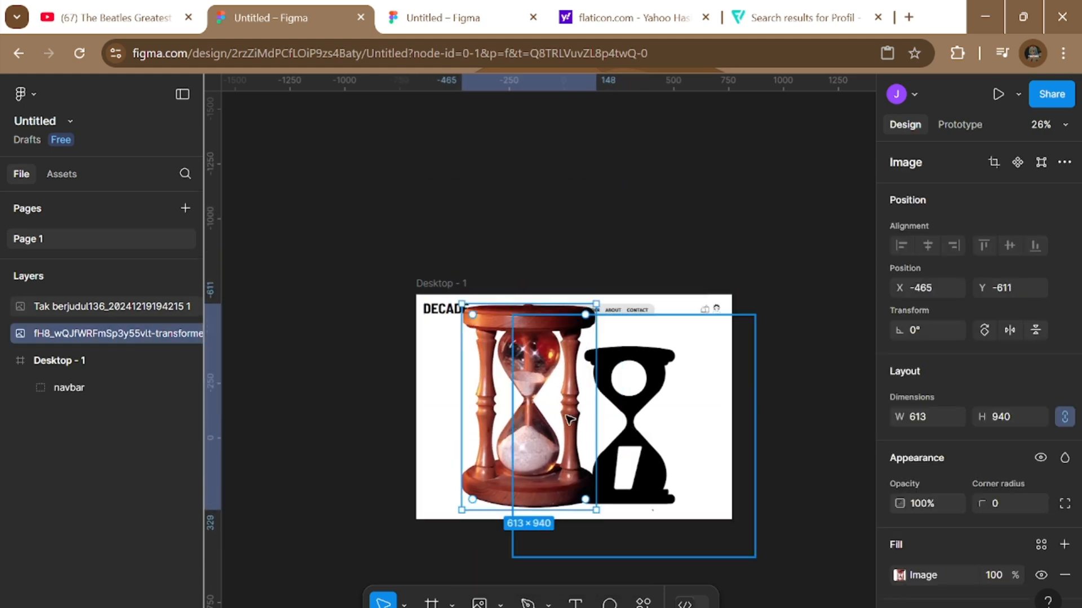
# Move the black hourglass silhouette out of Desktop - 1 onto the canvas above it, to about X -221, Y -1970.
pyautogui.click(629, 419)
pyautogui.click(498, 428)
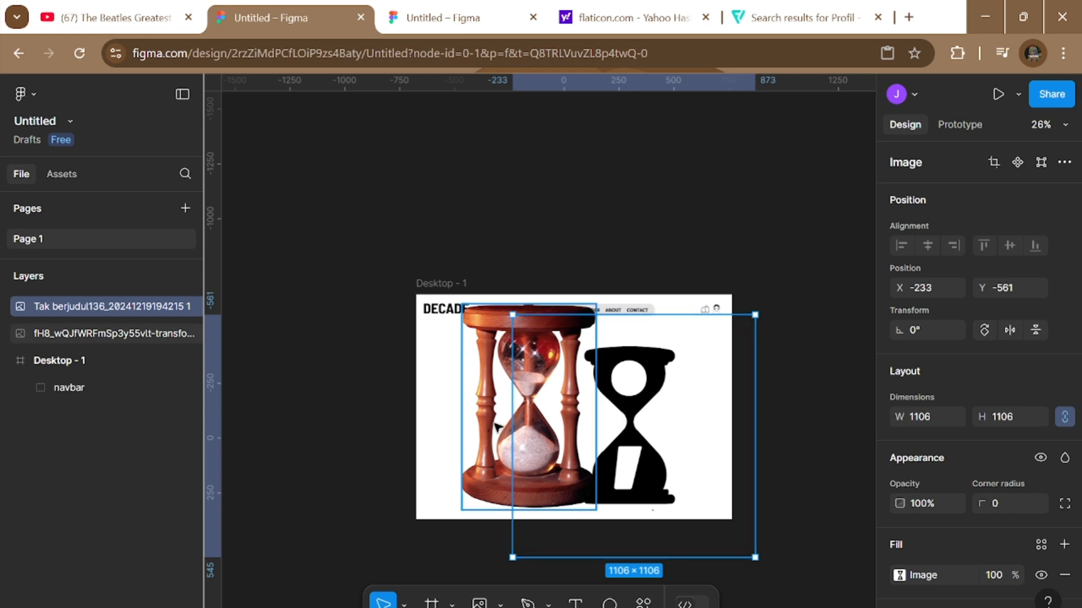
pyautogui.moveTo(644, 434); pyautogui.dragTo(648, 117)
pyautogui.scroll(5, 749, 404)
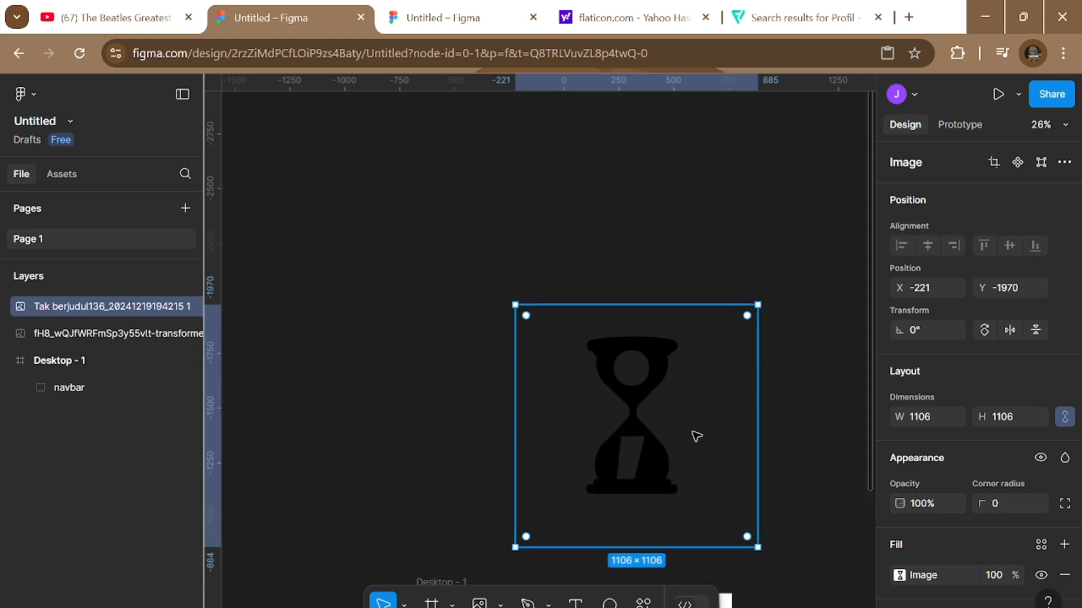
pyautogui.scroll(-1, 621, 345)
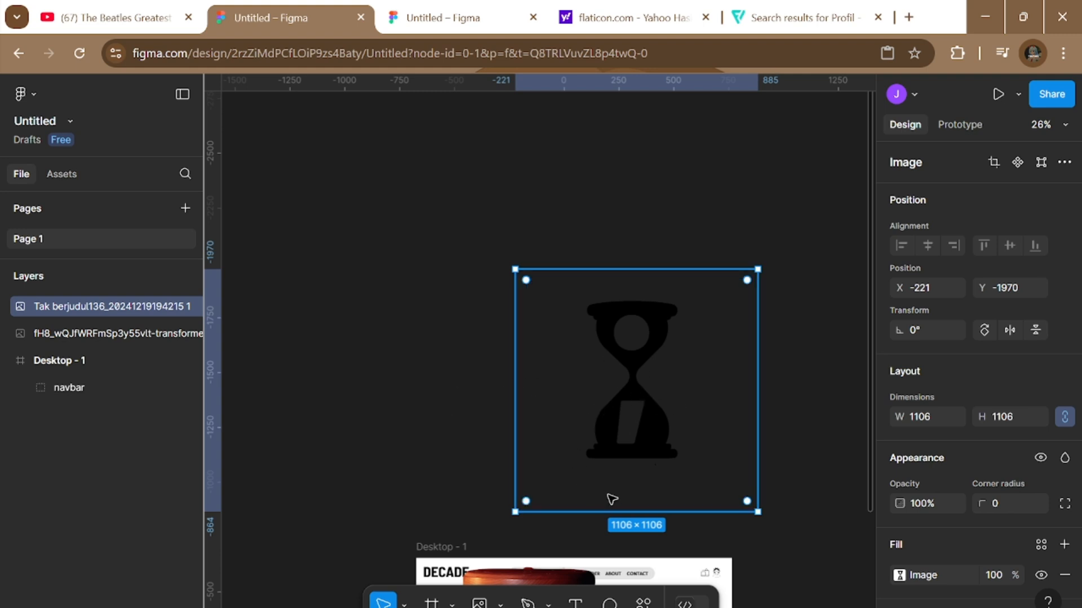
pyautogui.scroll(-2, 1023, 448)
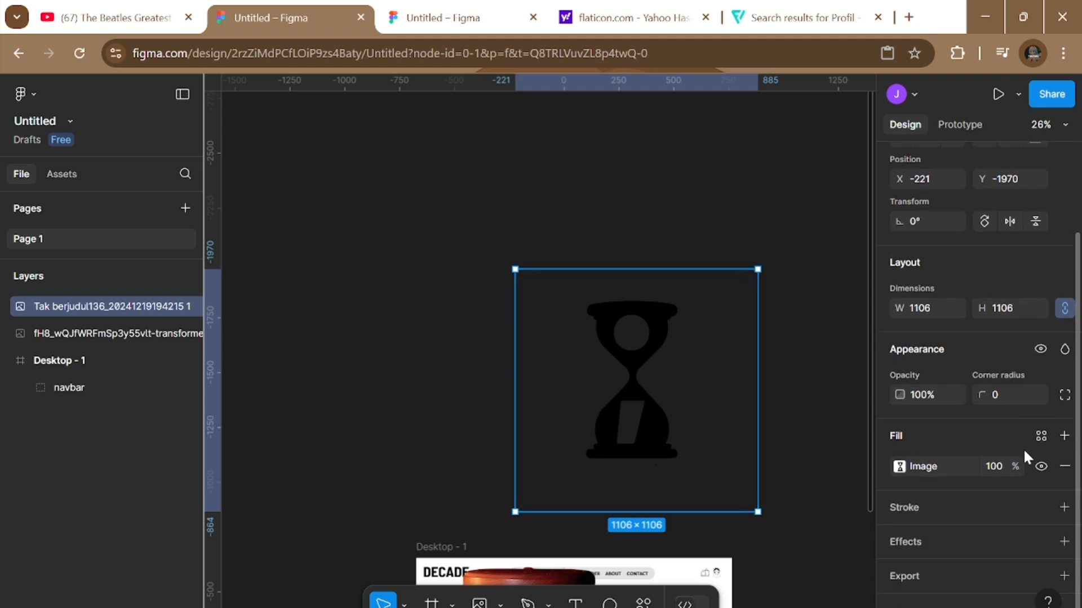
# Crop the black hourglass silhouette image close to its outline on all four sides, to about 485 × 785.
pyautogui.scroll(2, 1021, 434)
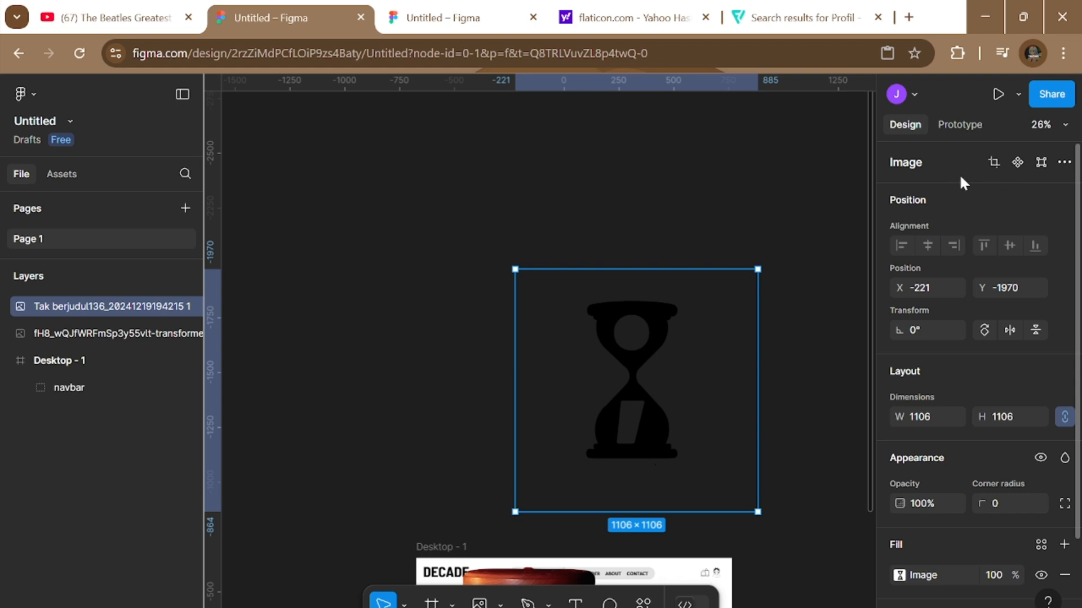
pyautogui.click(991, 163)
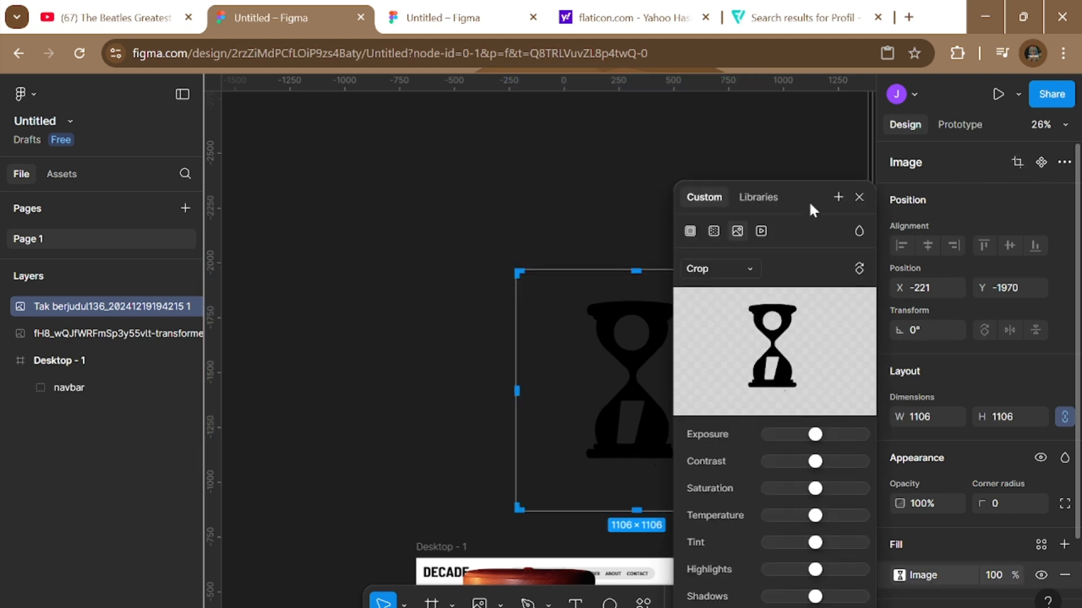
pyautogui.moveTo(810, 205); pyautogui.dragTo(442, 163)
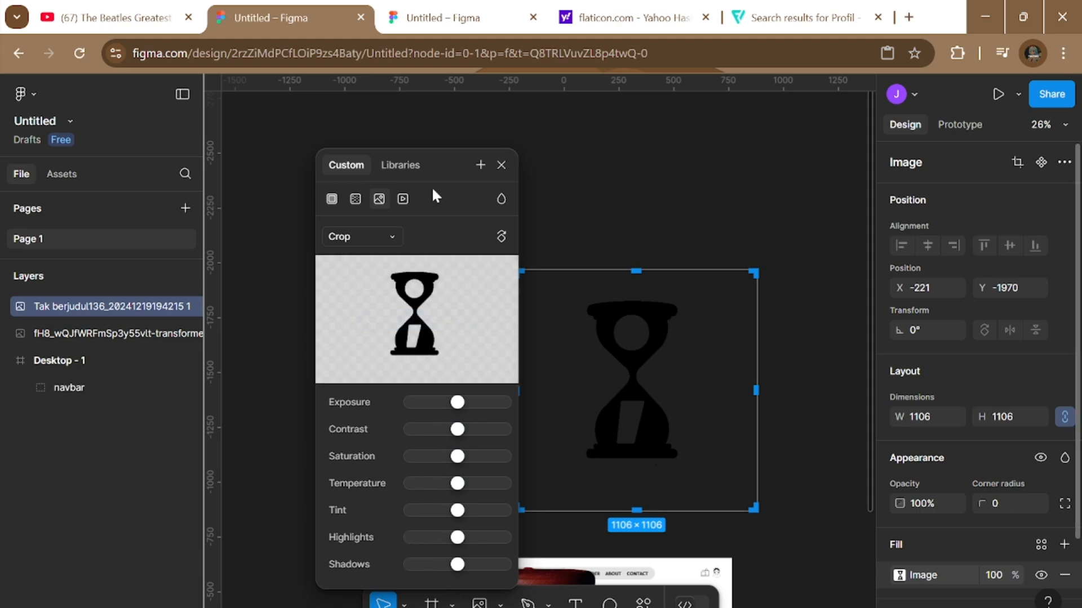
pyautogui.moveTo(435, 168); pyautogui.dragTo(367, 183)
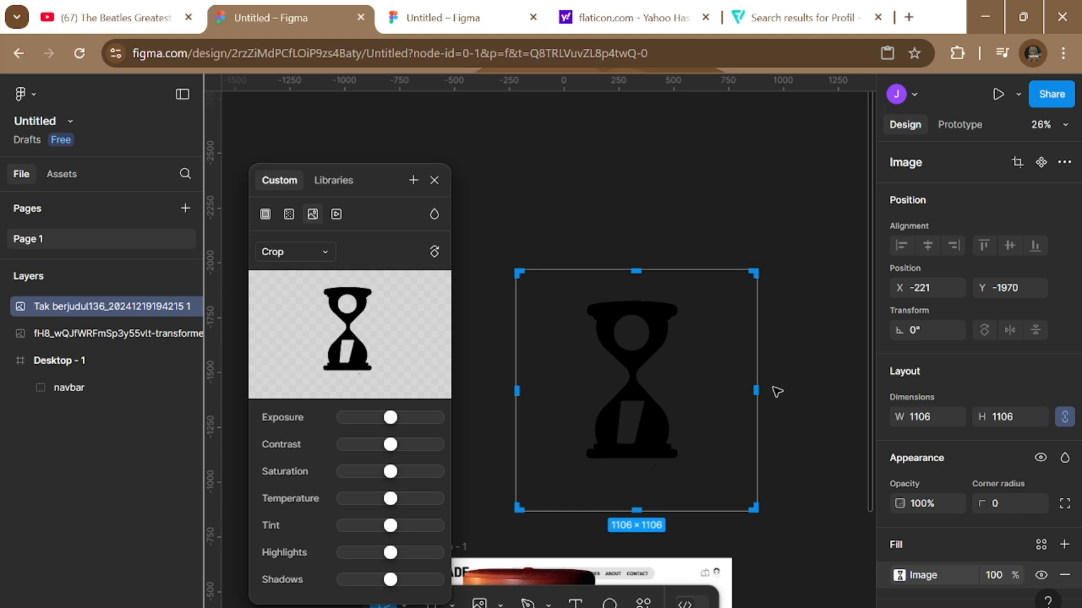
pyautogui.moveTo(756, 390); pyautogui.dragTo(680, 393)
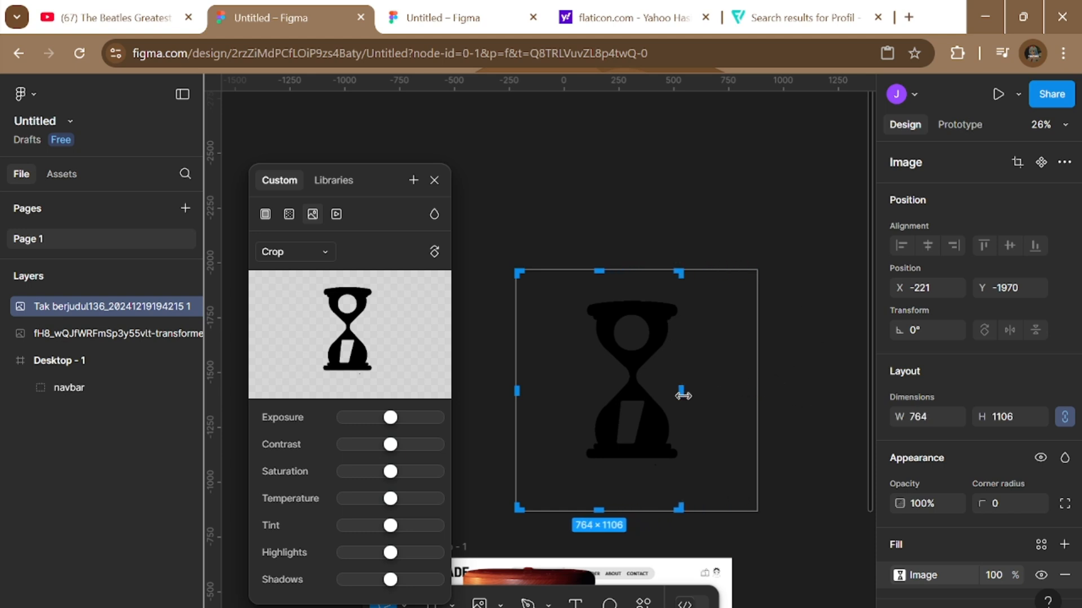
pyautogui.moveTo(596, 500); pyautogui.dragTo(596, 463)
pyautogui.moveTo(520, 365); pyautogui.dragTo(577, 354)
pyautogui.moveTo(632, 270); pyautogui.dragTo(632, 297)
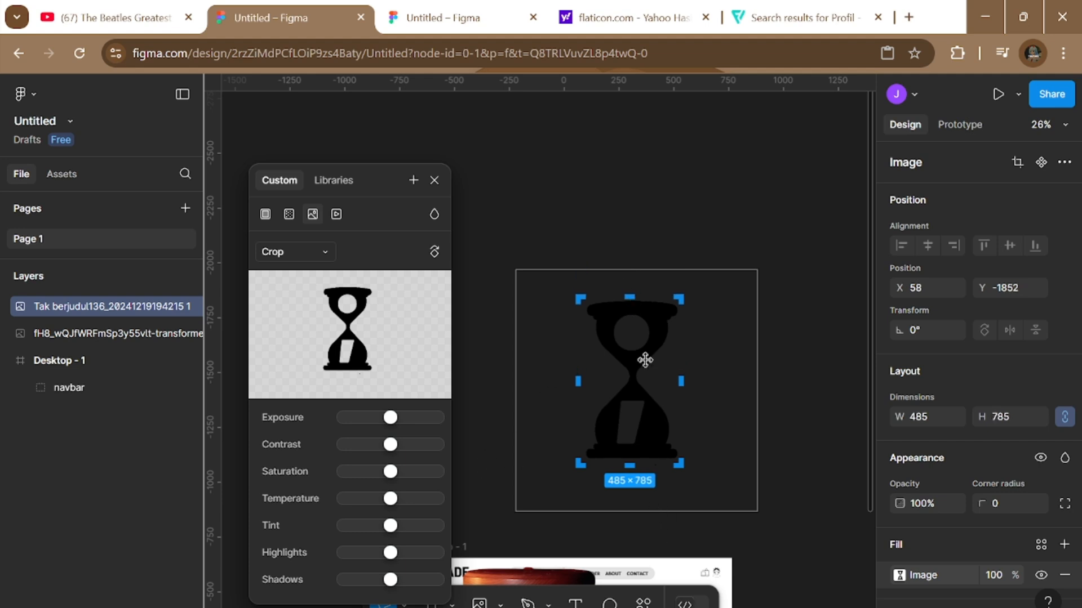
pyautogui.press('Escape')
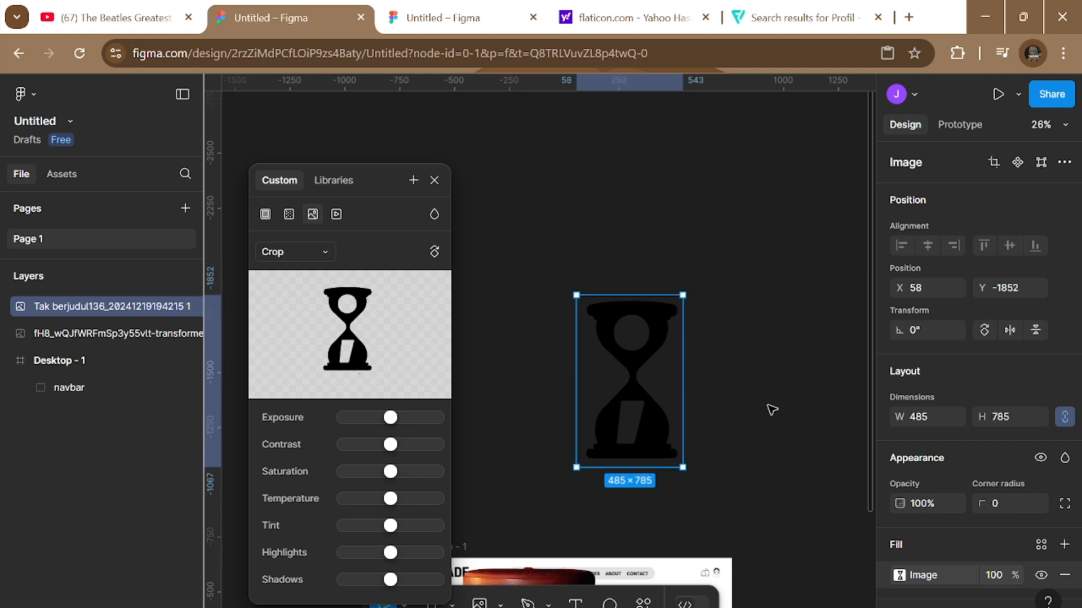
# Move the cropped silhouette into Desktop - 1 at about X 770, Y 120, and shift the hourglass photo over it to about X -103, Y -611.
pyautogui.scroll(-3, 767, 411)
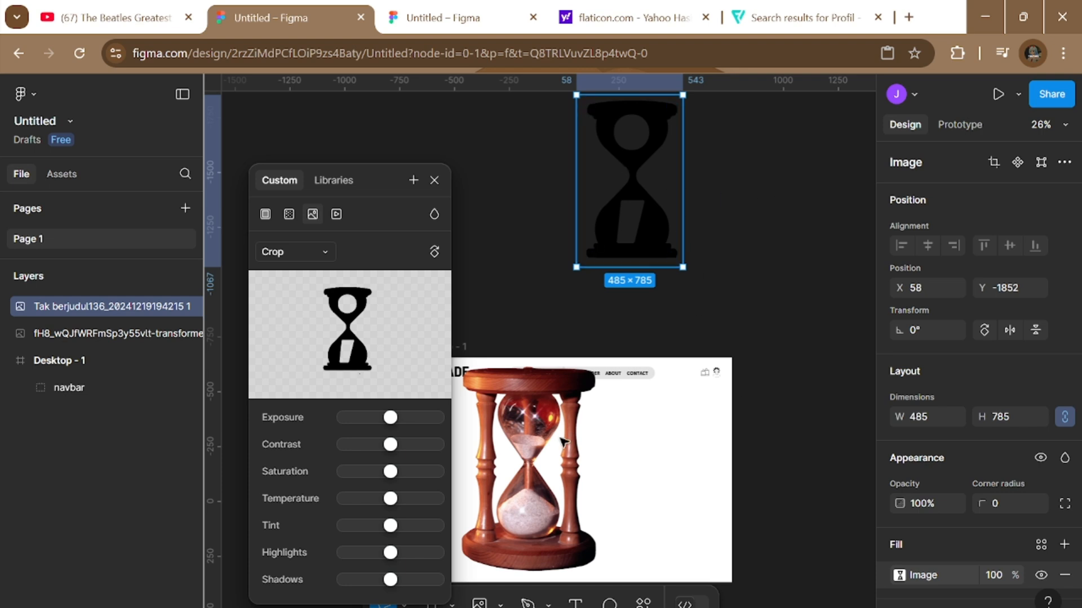
pyautogui.moveTo(642, 184); pyautogui.dragTo(652, 473)
pyautogui.moveTo(538, 475); pyautogui.dragTo(613, 471)
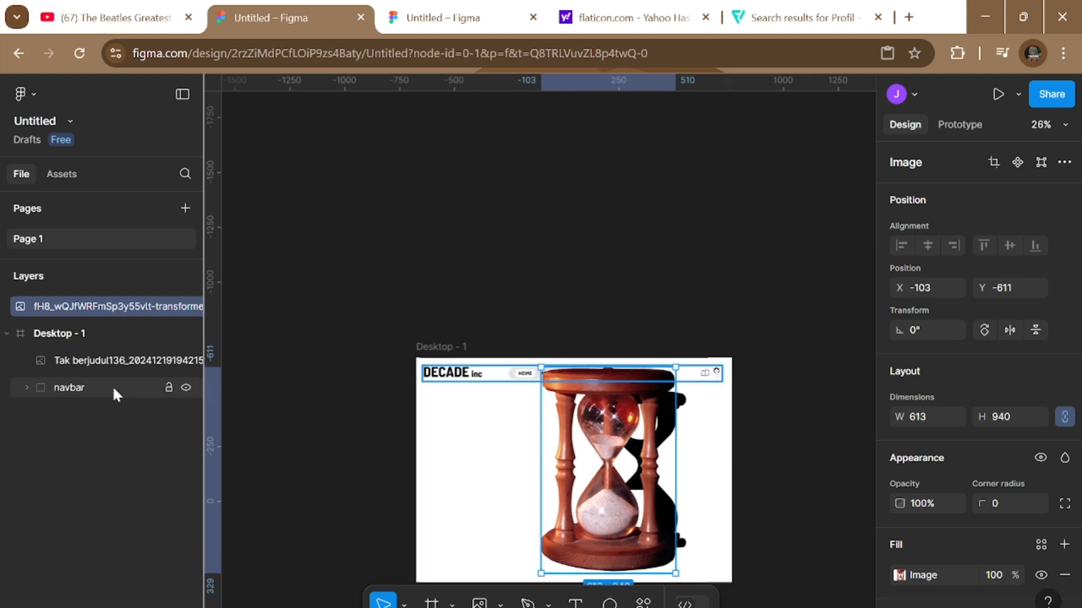
# Move the silhouette layer out of Desktop - 1 to above the photo layer, and shift the silhouette to about X 128, Y -533.
pyautogui.click(107, 361)
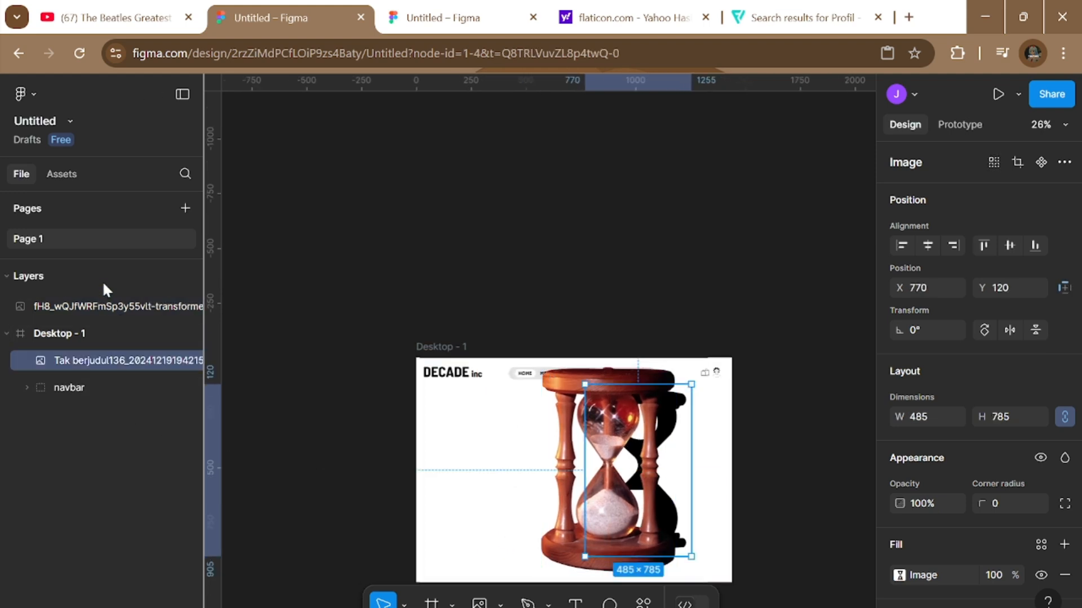
pyautogui.moveTo(103, 285); pyautogui.dragTo(107, 302)
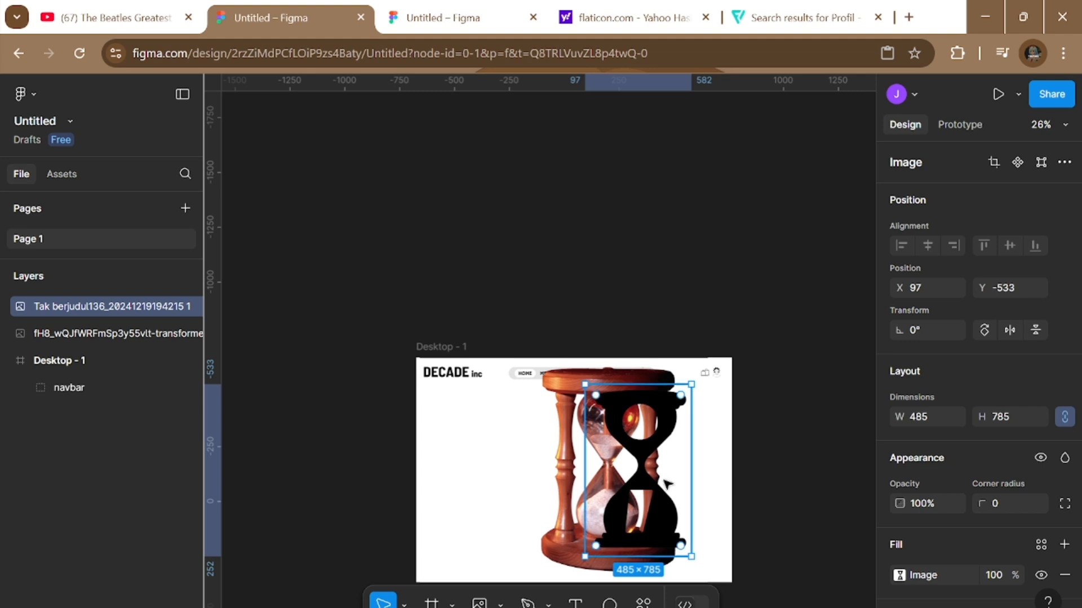
pyautogui.moveTo(648, 485); pyautogui.dragTo(657, 484)
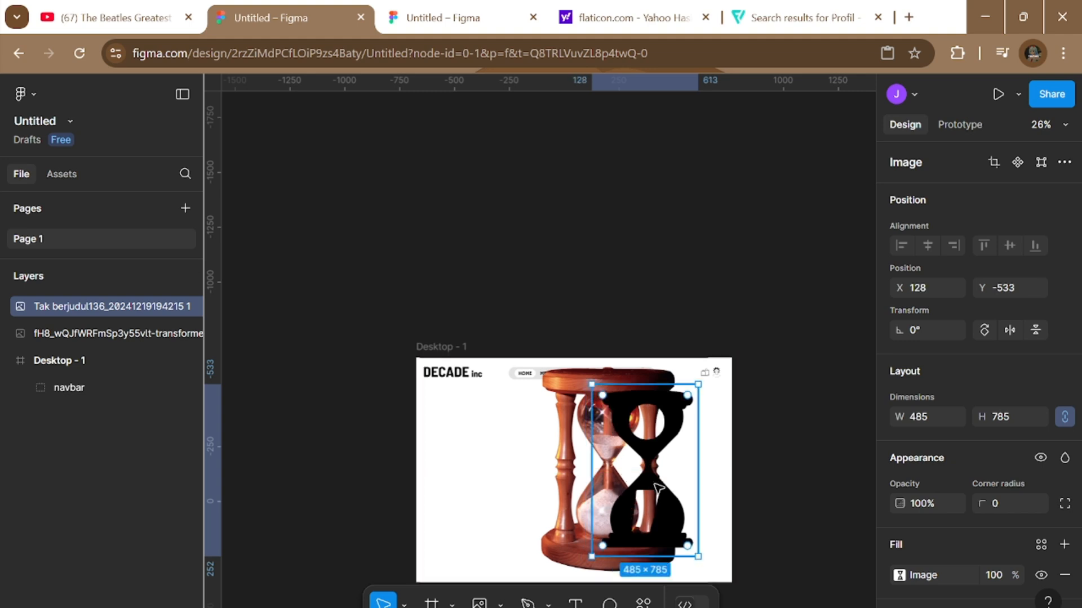
# Rename the hourglass photo layer as pertama.
pyautogui.click(573, 483)
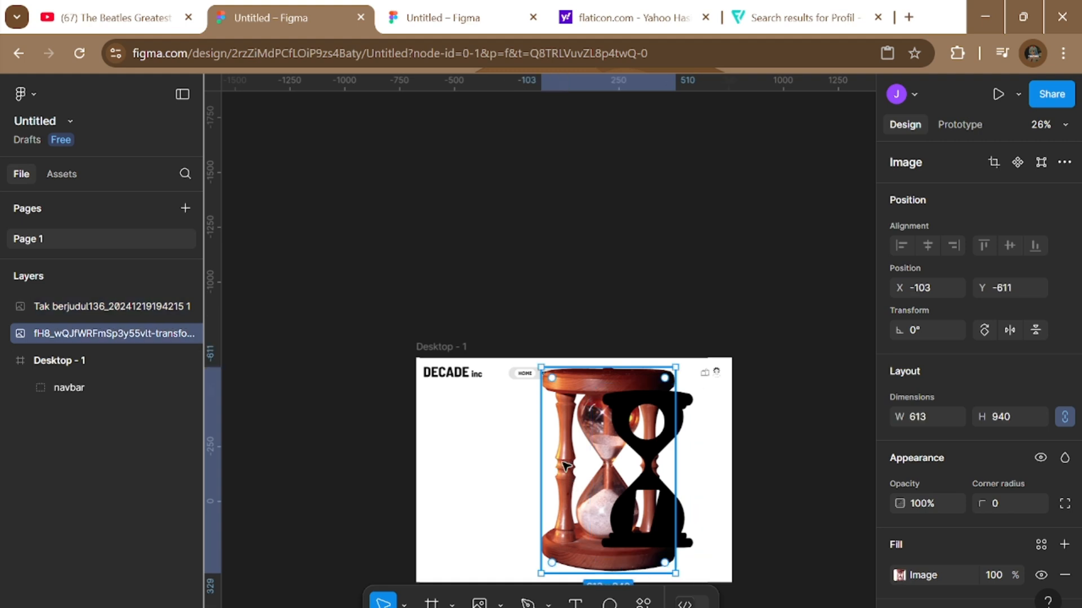
pyautogui.click(647, 465)
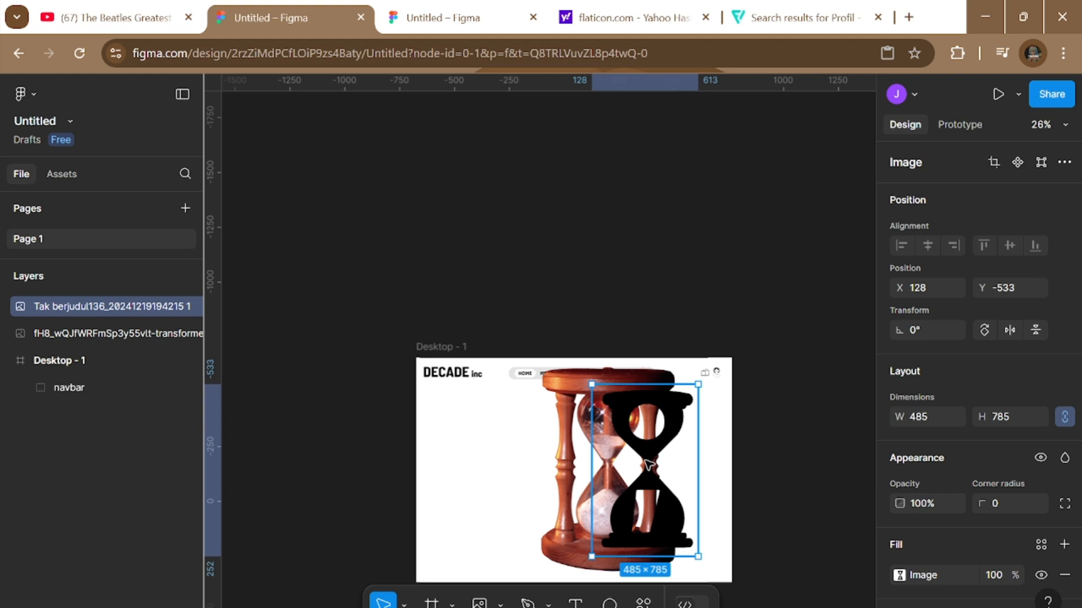
pyautogui.click(92, 326)
pyautogui.click(94, 312)
pyautogui.click(86, 330)
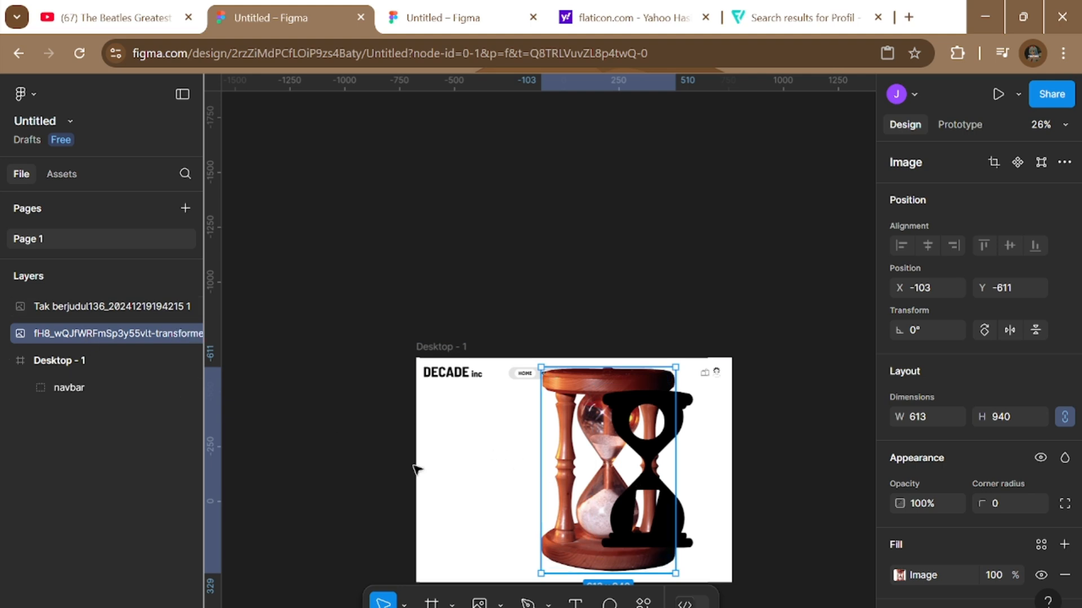
pyautogui.rightClick(136, 335)
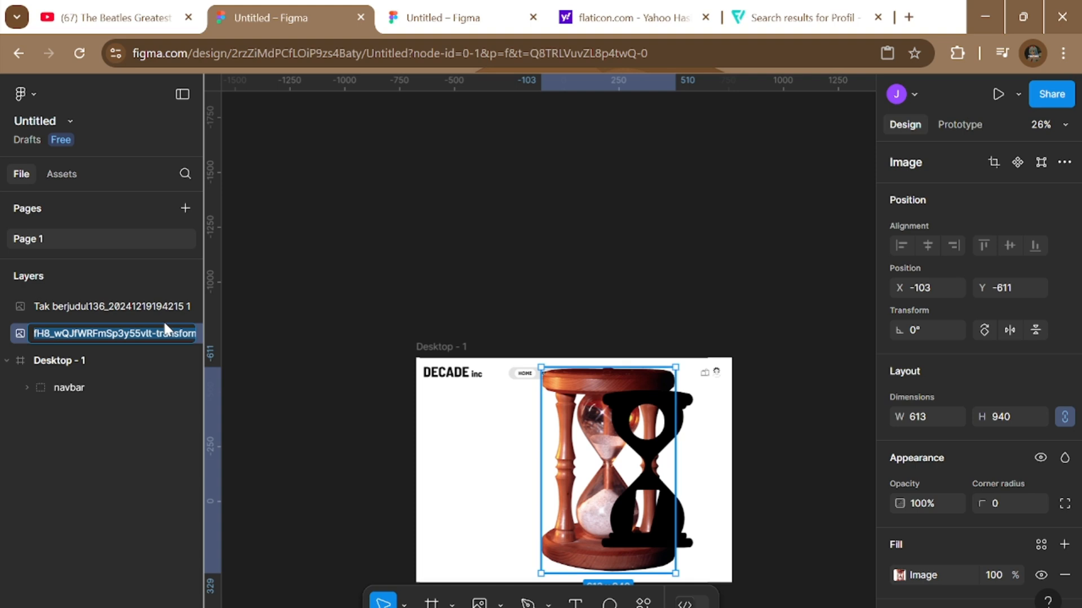
pyautogui.press('BackSpace')
pyautogui.write('pertama')
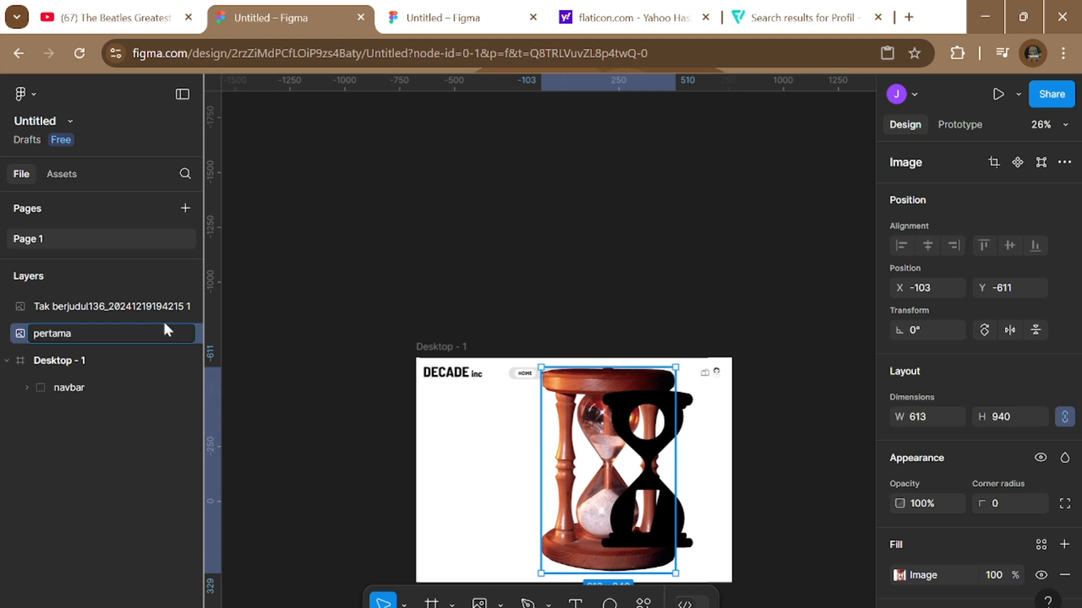
pyautogui.press('Return')
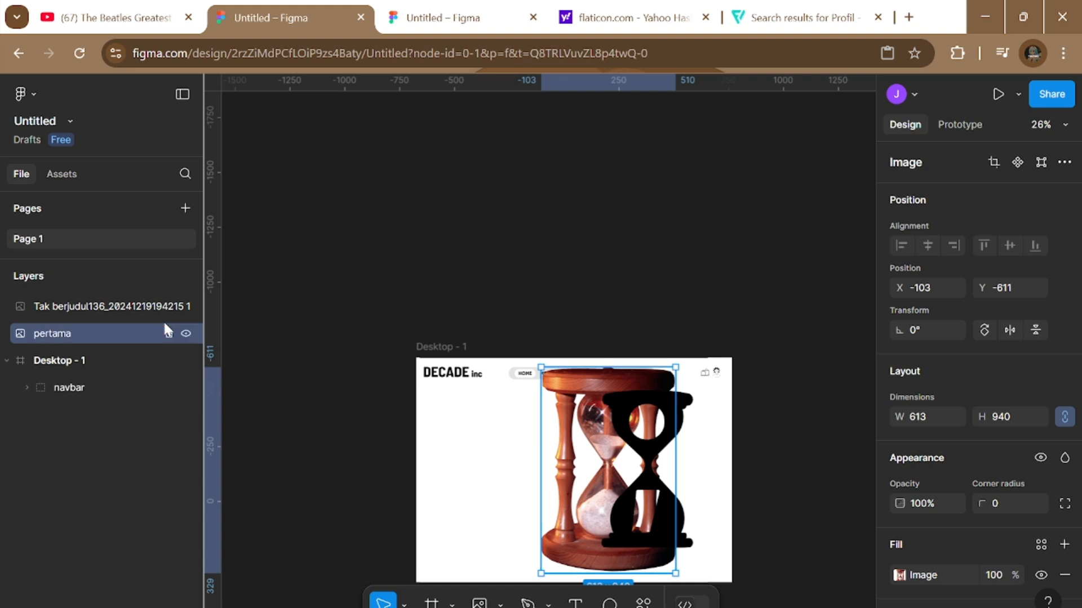
# Rename the black hourglass silhouette layer as kedua.
pyautogui.rightClick(113, 308)
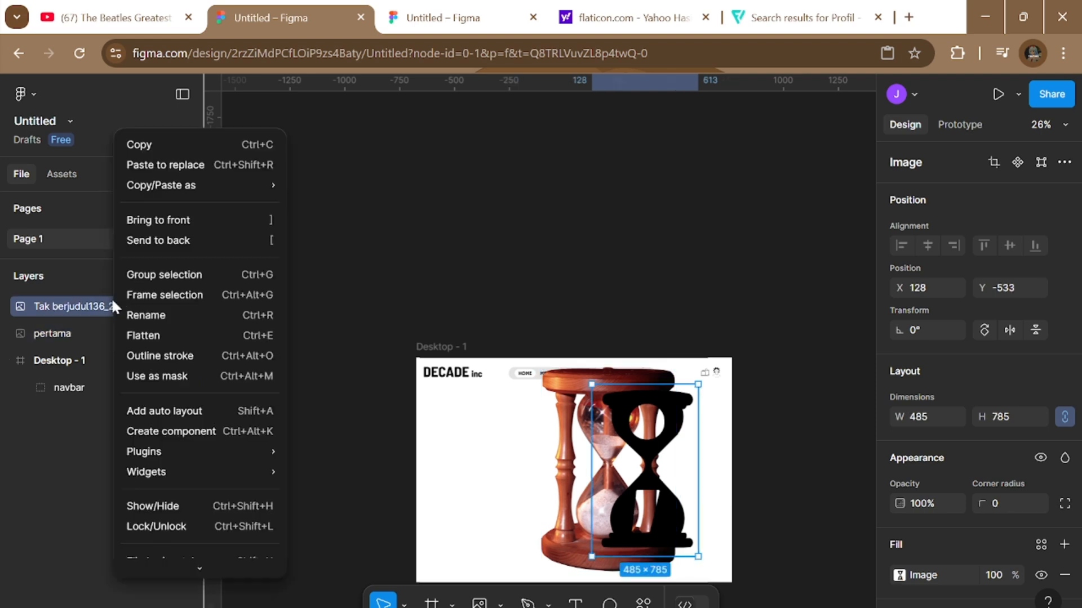
pyautogui.click(157, 315)
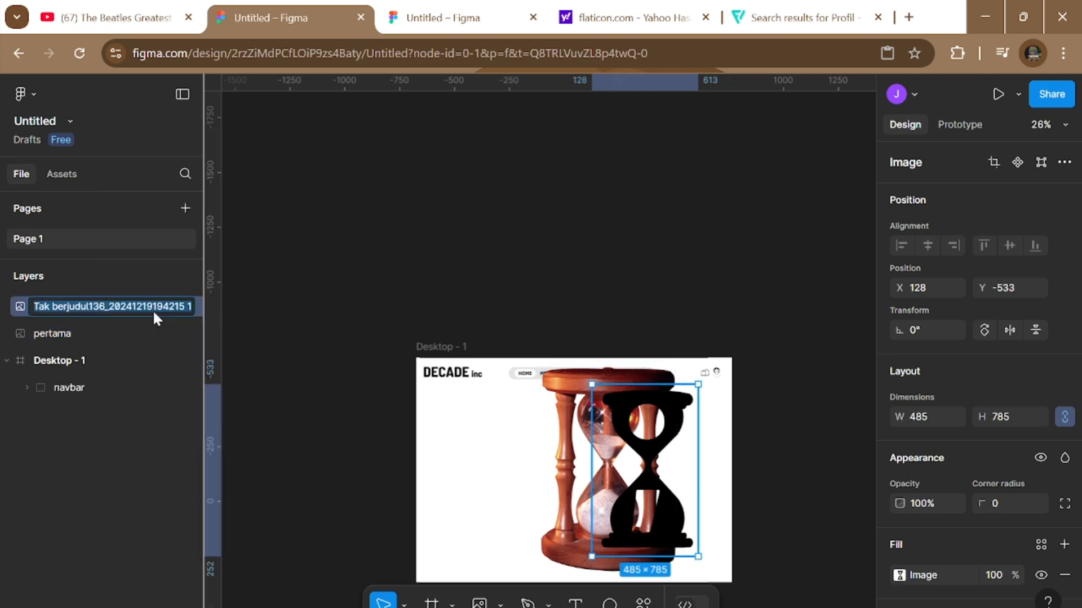
pyautogui.press('BackSpace')
pyautogui.write('ke')
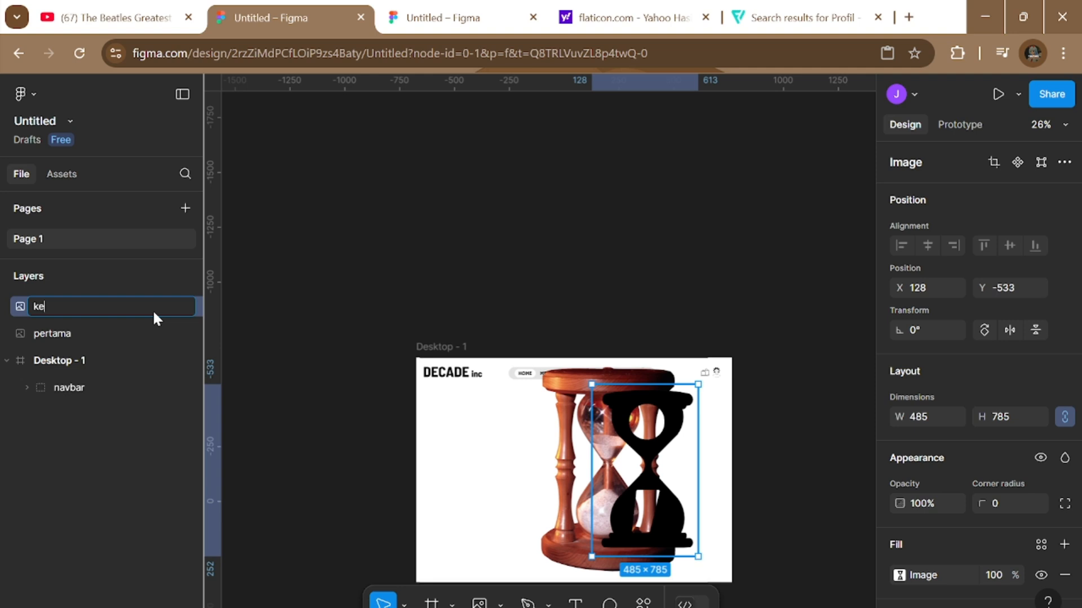
pyautogui.write('dua')
pyautogui.press('Return')
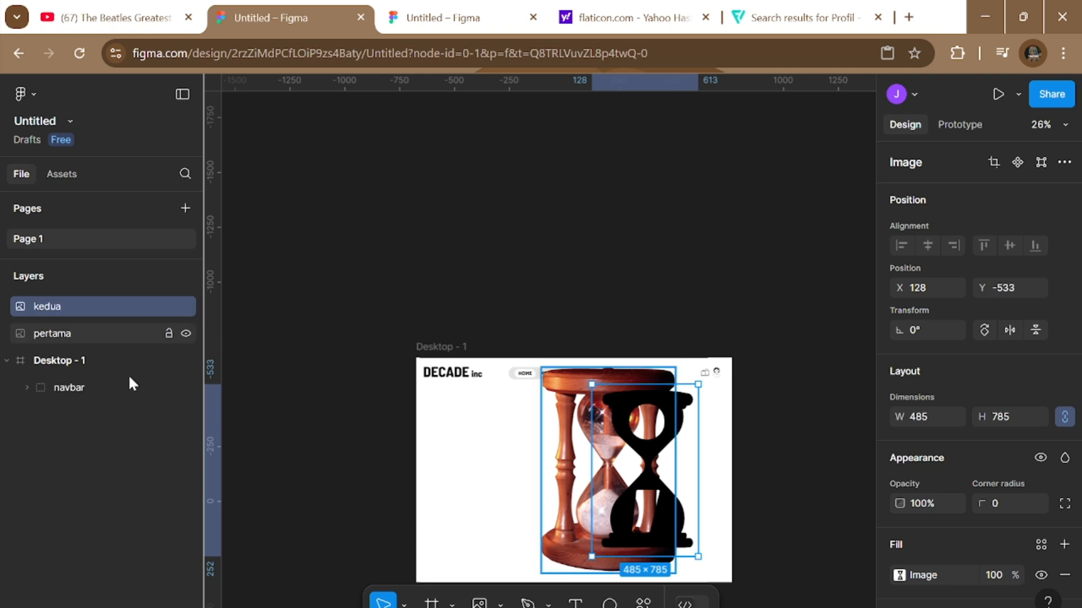
# Try the pertama layer above kedua in the layer order, and return it below kedua.
pyautogui.click(53, 465)
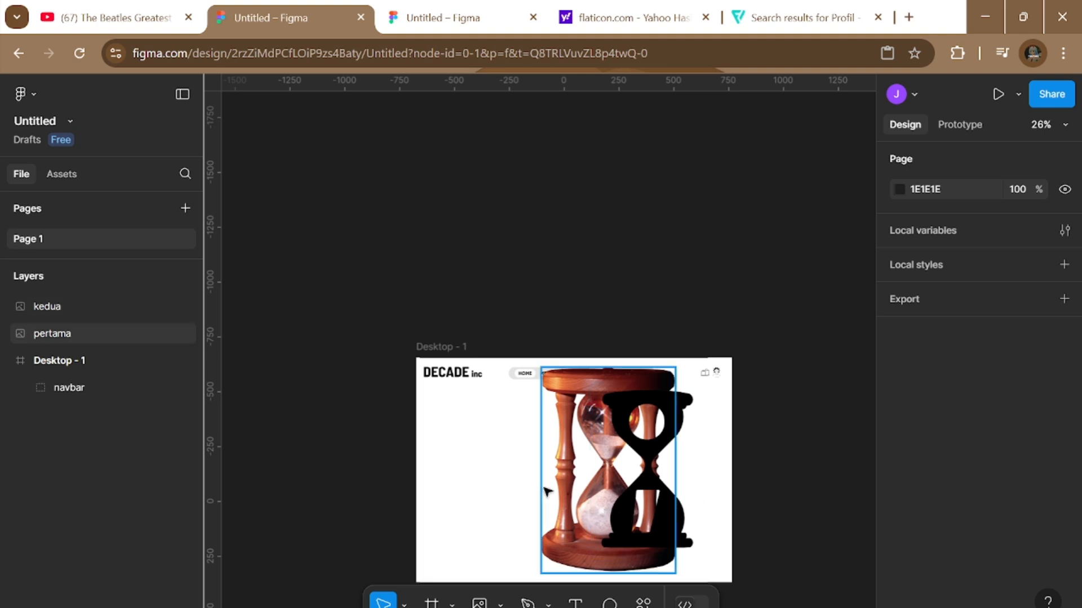
pyautogui.click(35, 336)
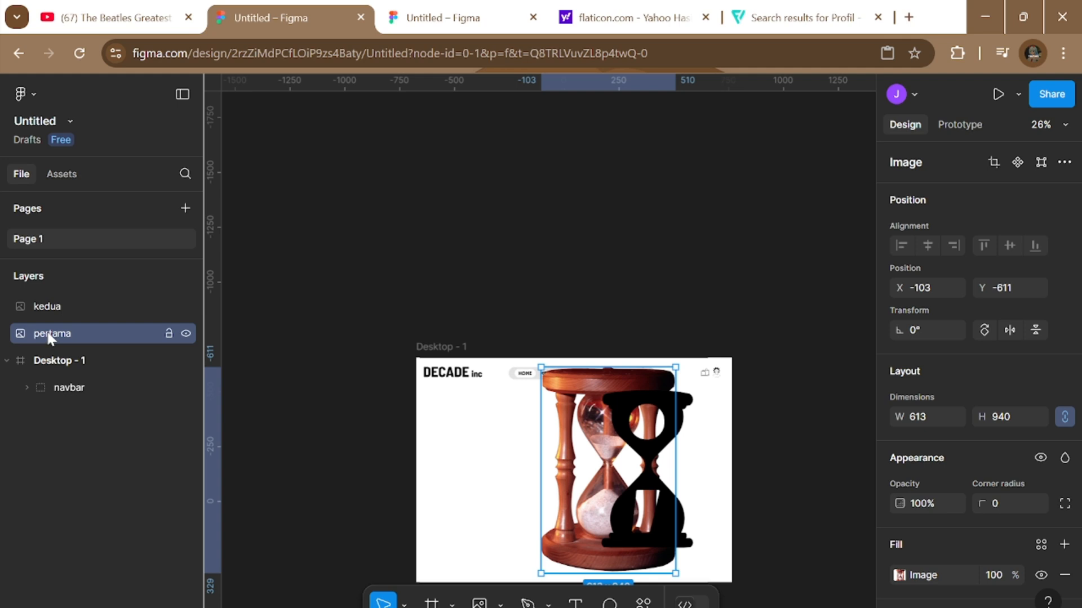
pyautogui.moveTo(49, 338); pyautogui.dragTo(48, 295)
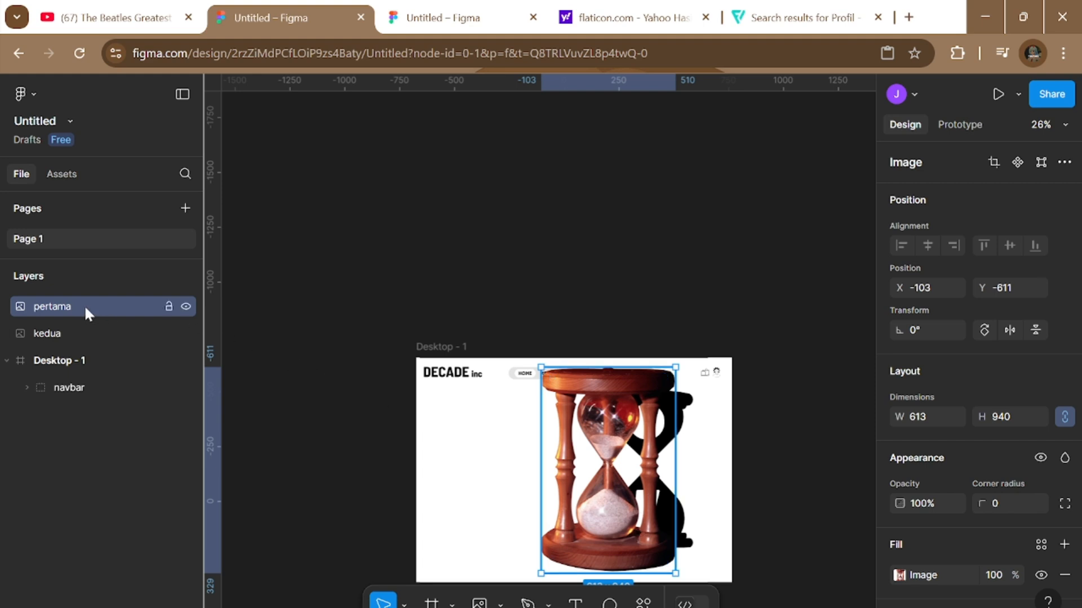
pyautogui.moveTo(83, 305); pyautogui.dragTo(82, 337)
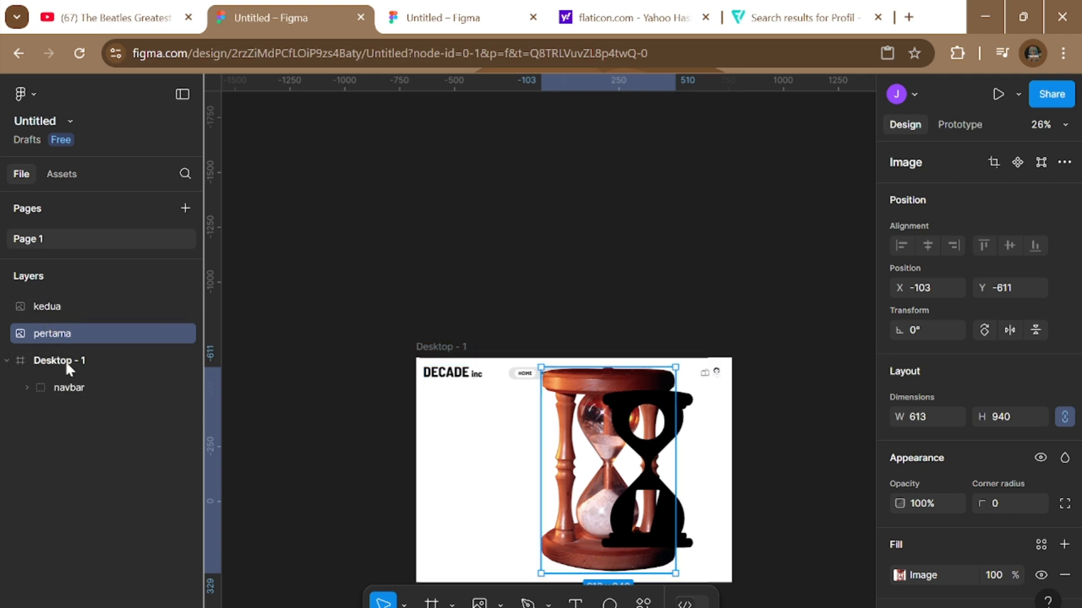
pyautogui.click(35, 447)
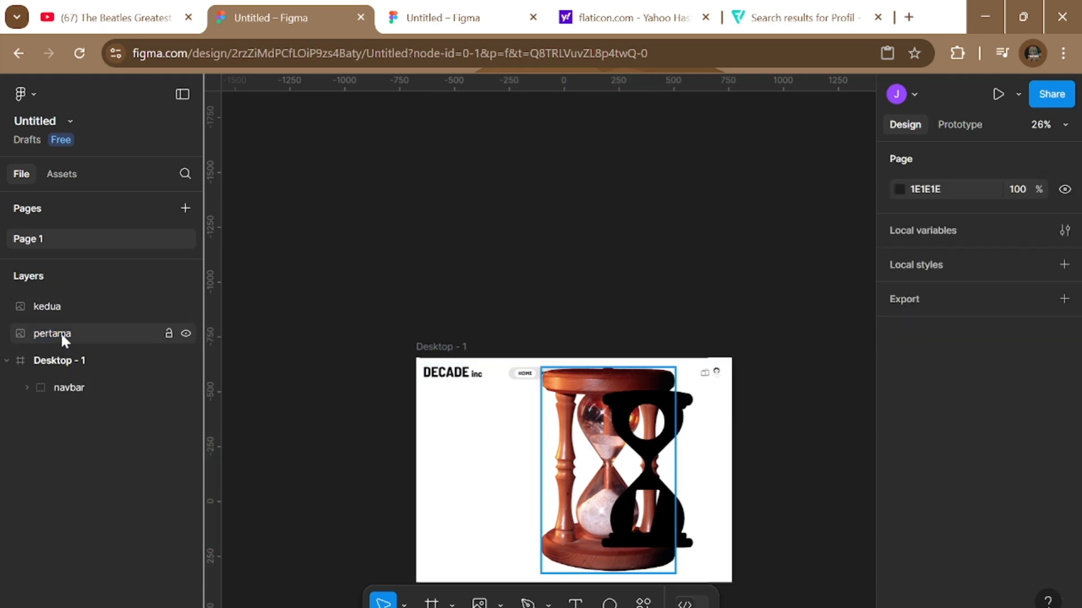
# Move the pertama and kedua layers together into the Desktop - 1 frame.
pyautogui.click(60, 333)
pyautogui.keyDown('shift'); pyautogui.click(62, 305); pyautogui.keyUp('shift')
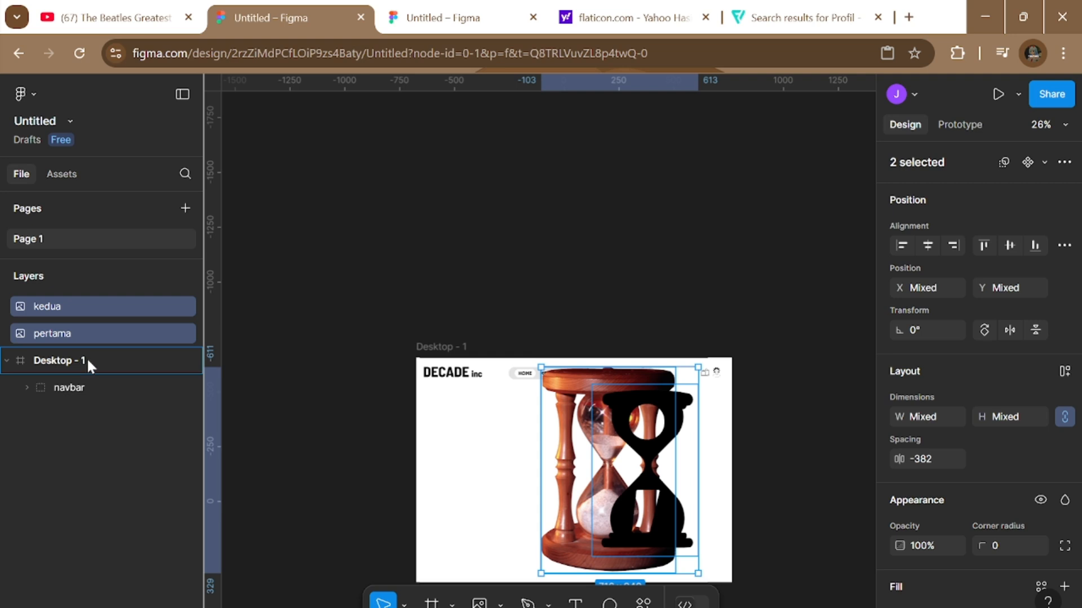
pyautogui.moveTo(88, 360); pyautogui.dragTo(88, 361)
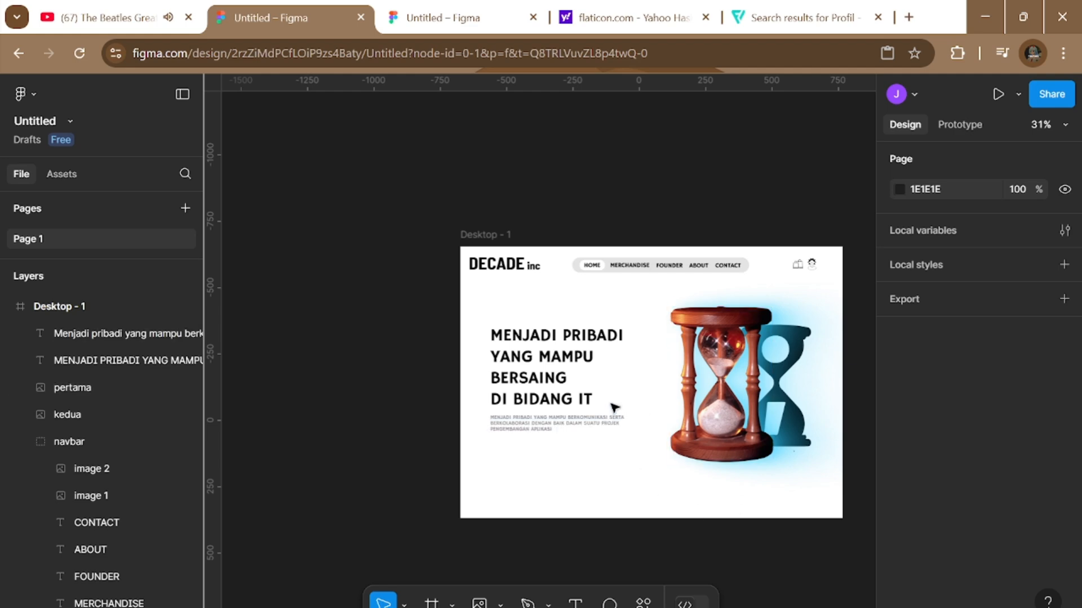
# View the list of plugins and widgets, close it, and select the heading text in Desktop - 1.
pyautogui.scroll(3, 614, 414)
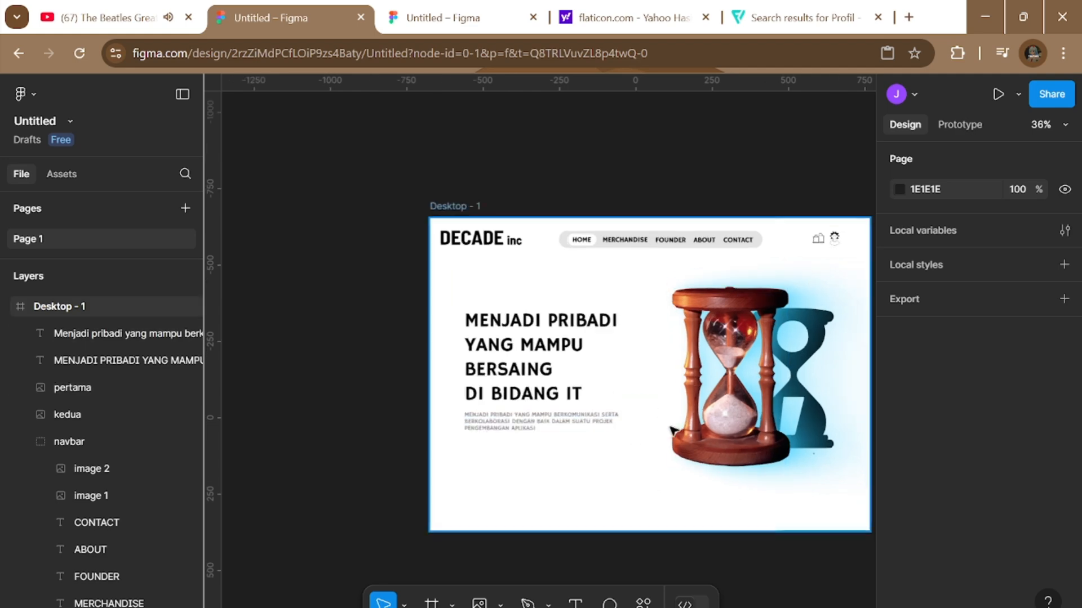
pyautogui.scroll(-2, 745, 411)
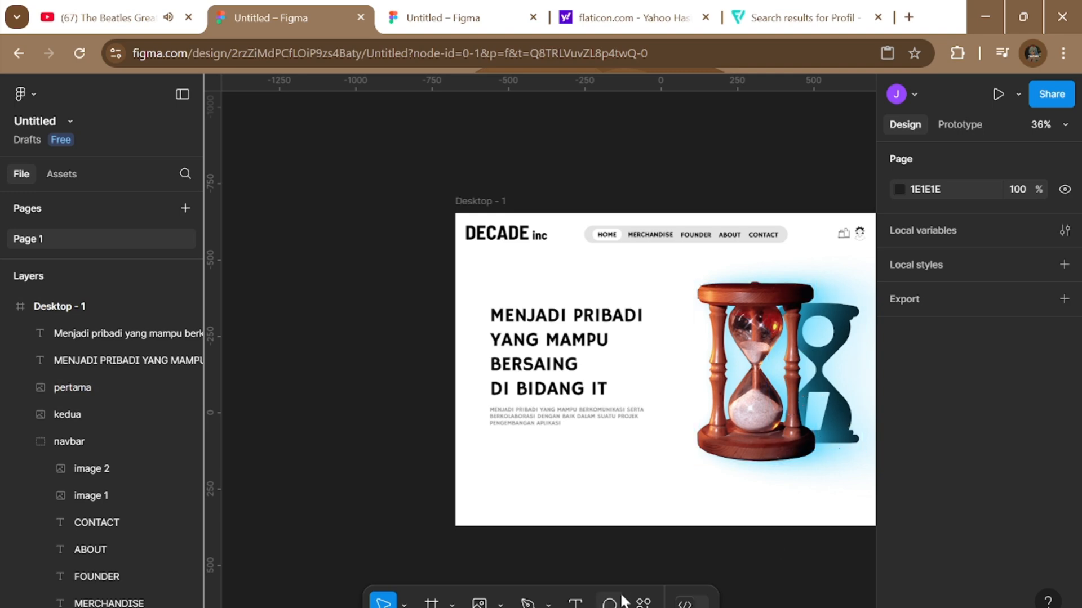
pyautogui.click(643, 601)
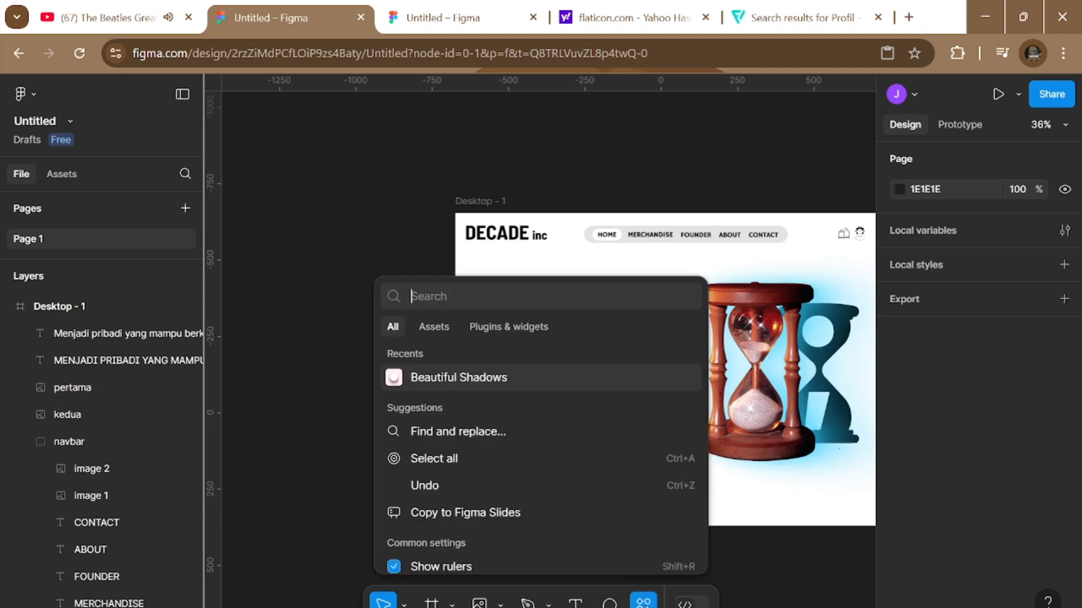
pyautogui.click(524, 327)
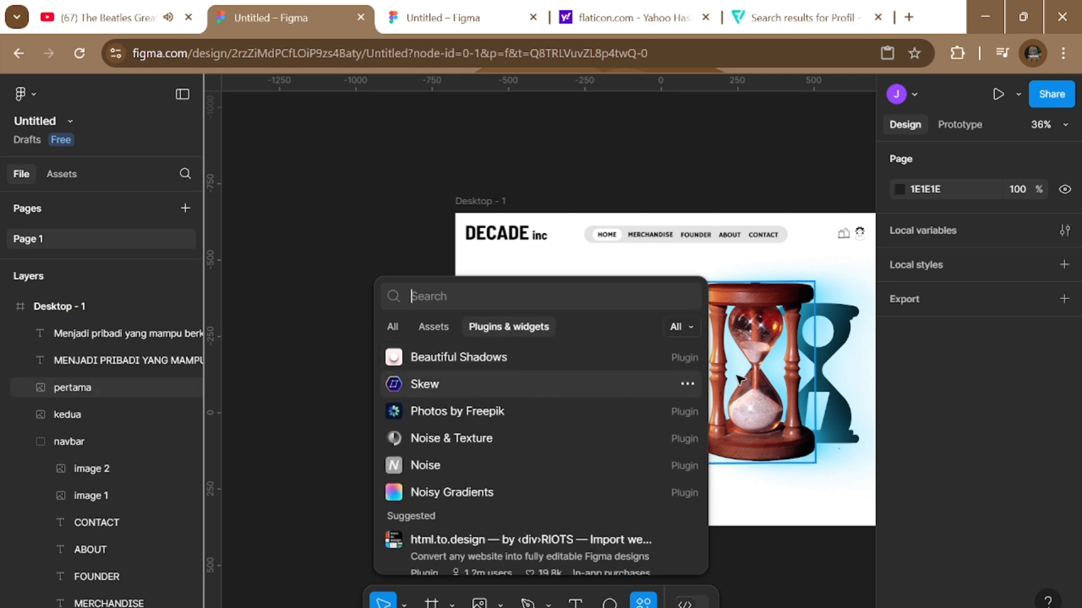
pyautogui.click(276, 356)
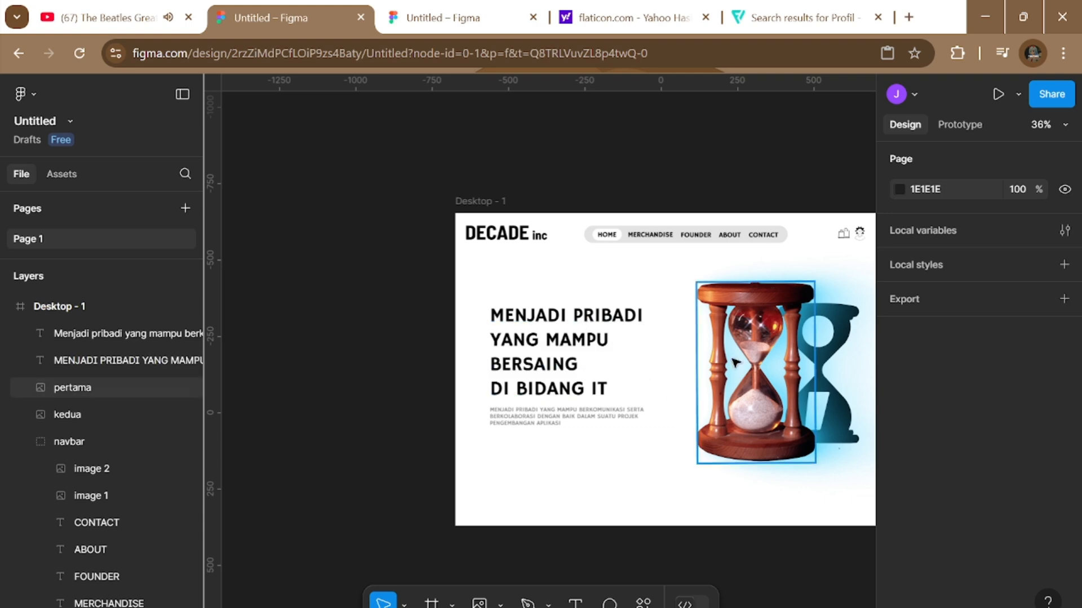
pyautogui.click(552, 330)
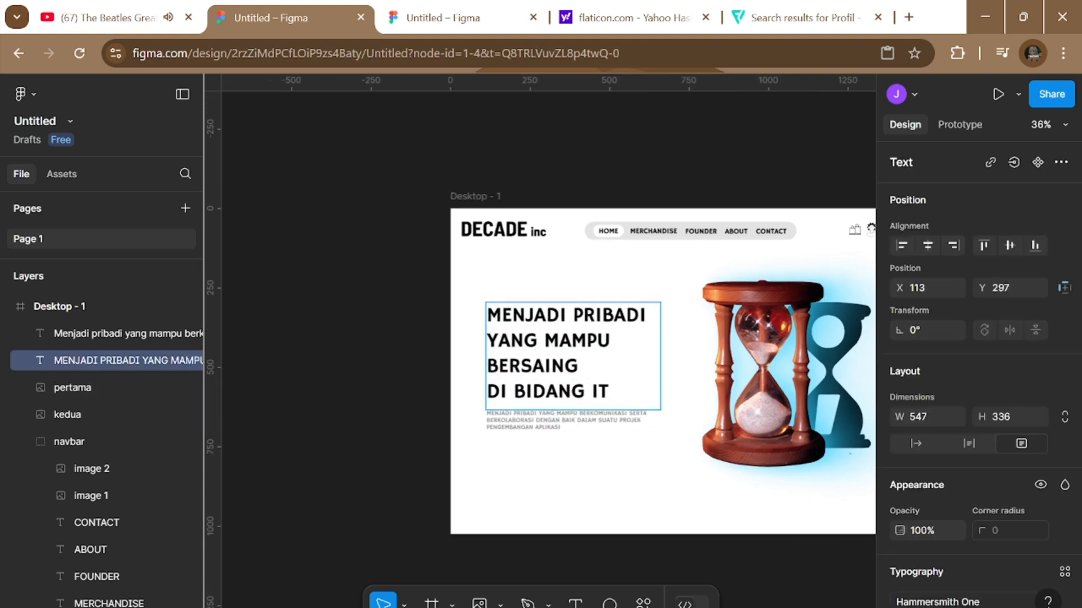
# Fill the word PRIBADI in the heading with the light blue 2DCDFF at 38% opacity.
pyautogui.scroll(10, 559, 320)
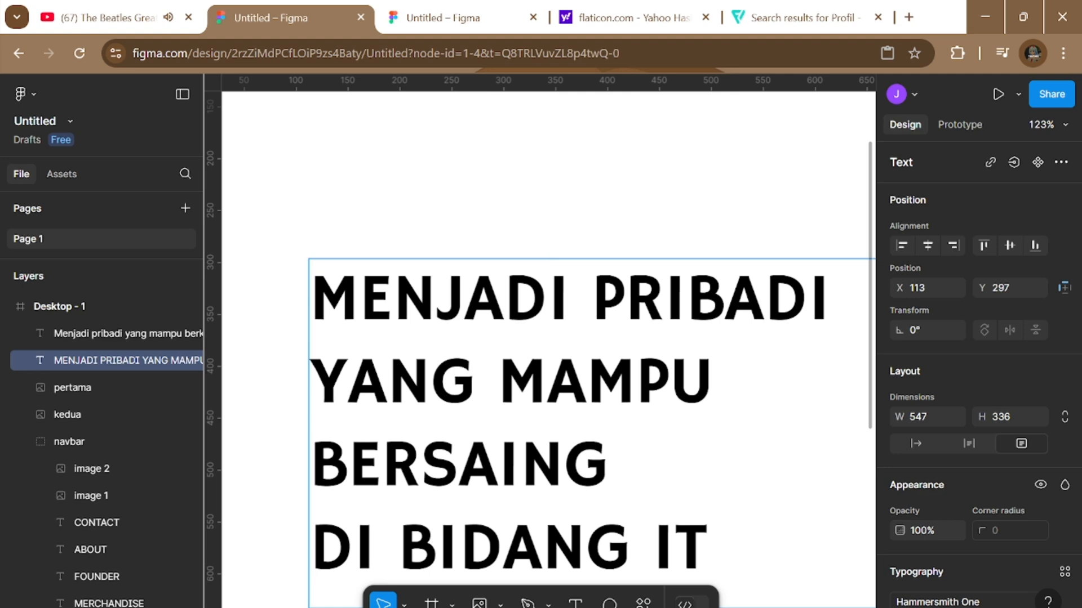
pyautogui.scroll(-1, 541, 353)
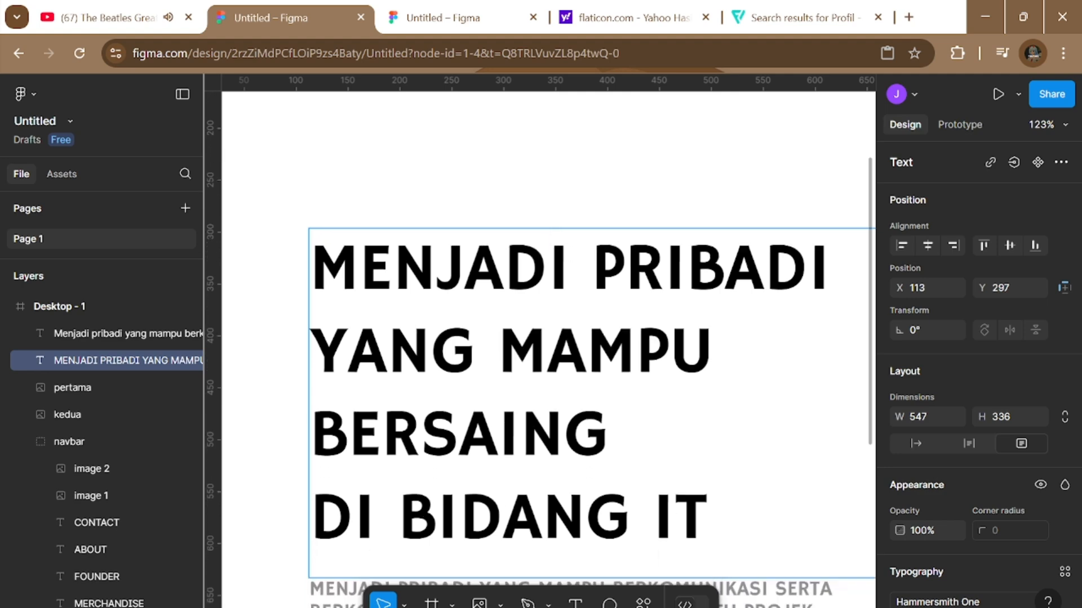
pyautogui.click(592, 271)
pyautogui.scroll(-3, 582, 281)
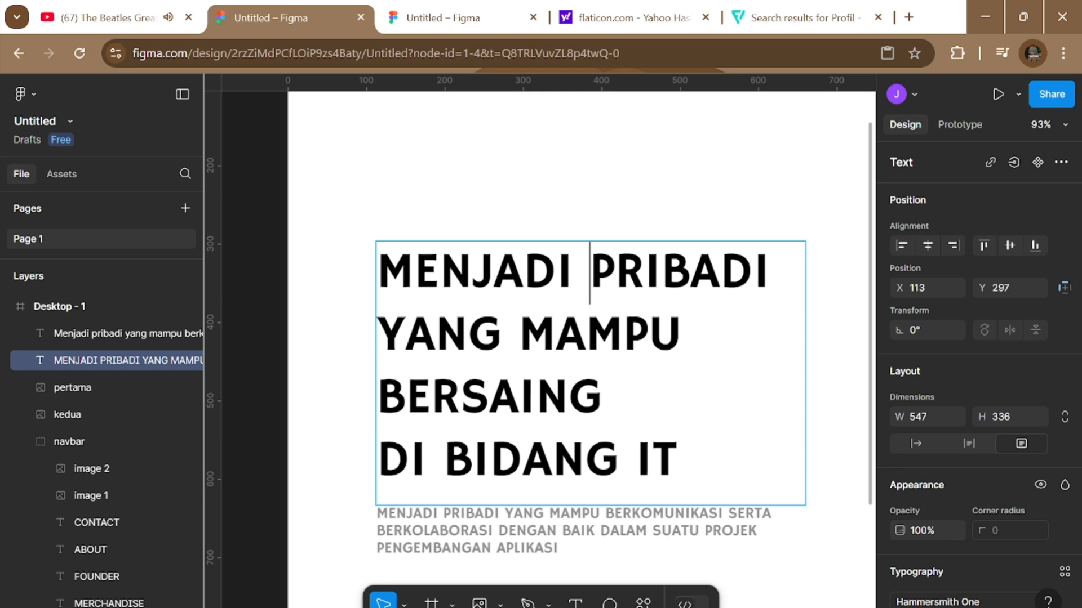
pyautogui.hotkey('shift', 'Right')
pyautogui.hotkey('shift', 'Right')
pyautogui.hotkey('shift', 'Right')
pyautogui.hotkey('shift', 'Right')
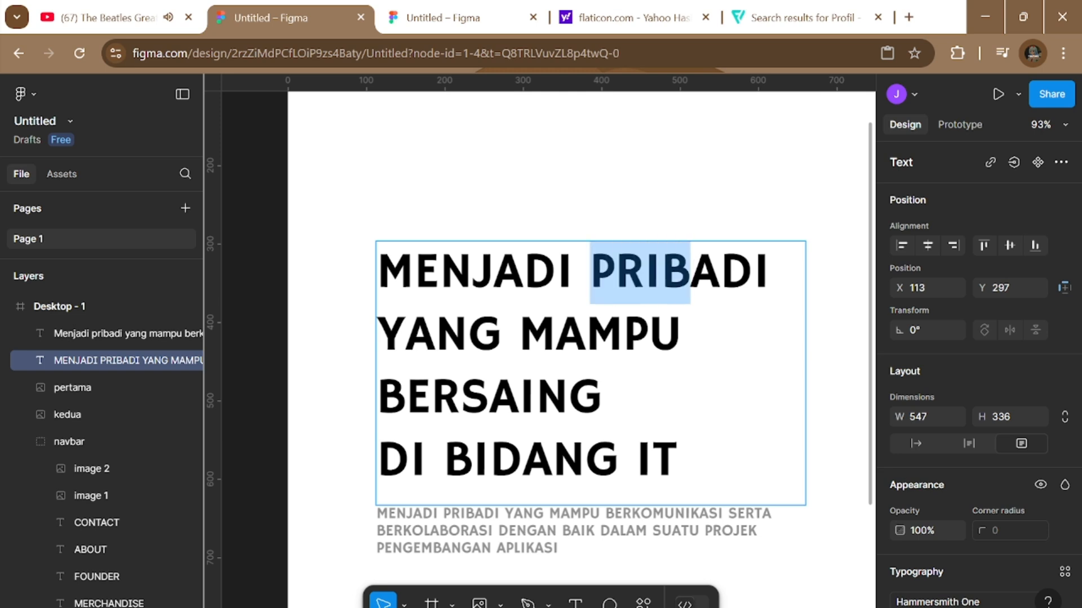
pyautogui.hotkey('shift', 'Right')
pyautogui.hotkey('shift', 'Right')
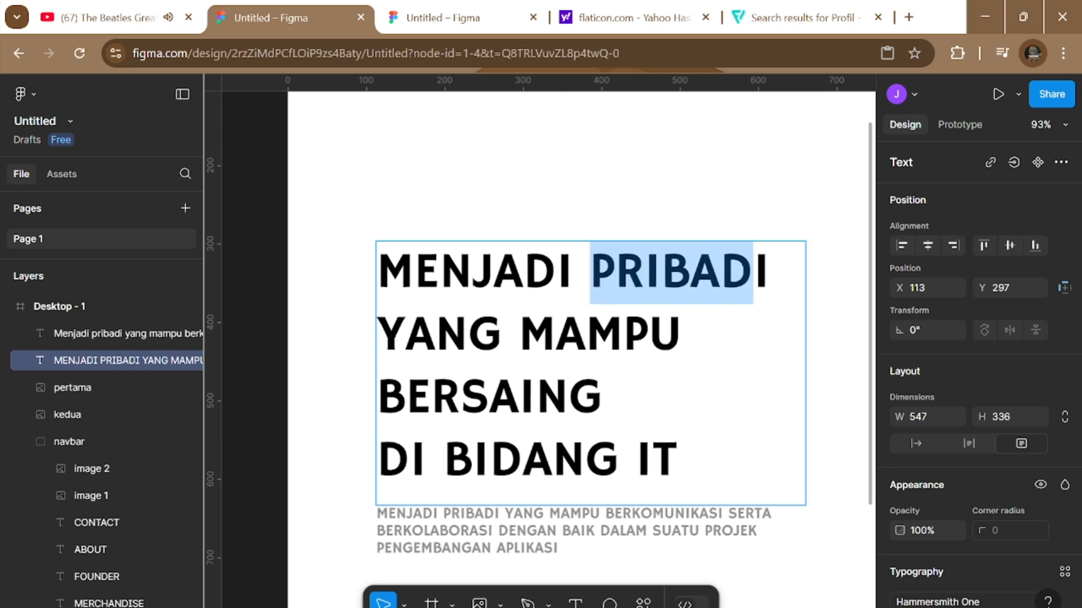
pyautogui.hotkey('shift', 'Right')
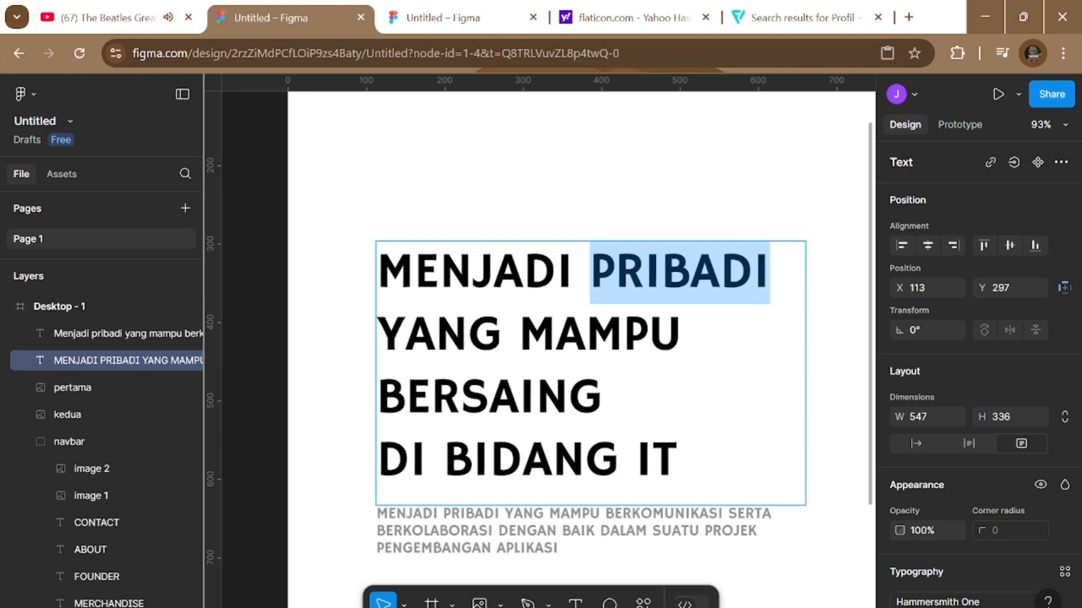
pyautogui.scroll(-1, 946, 465)
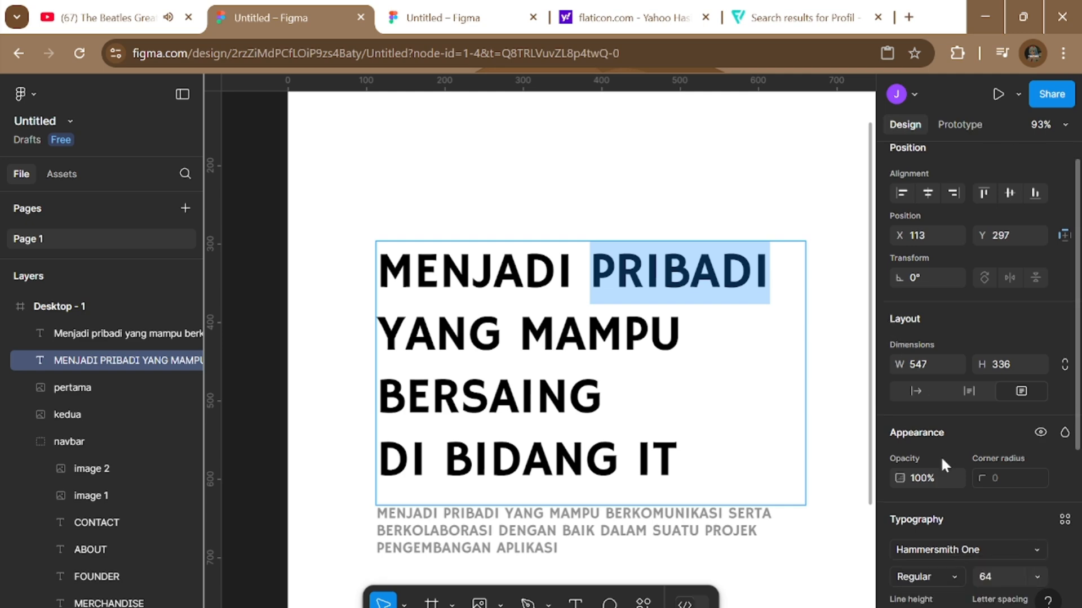
pyautogui.scroll(-5, 945, 465)
pyautogui.click(898, 465)
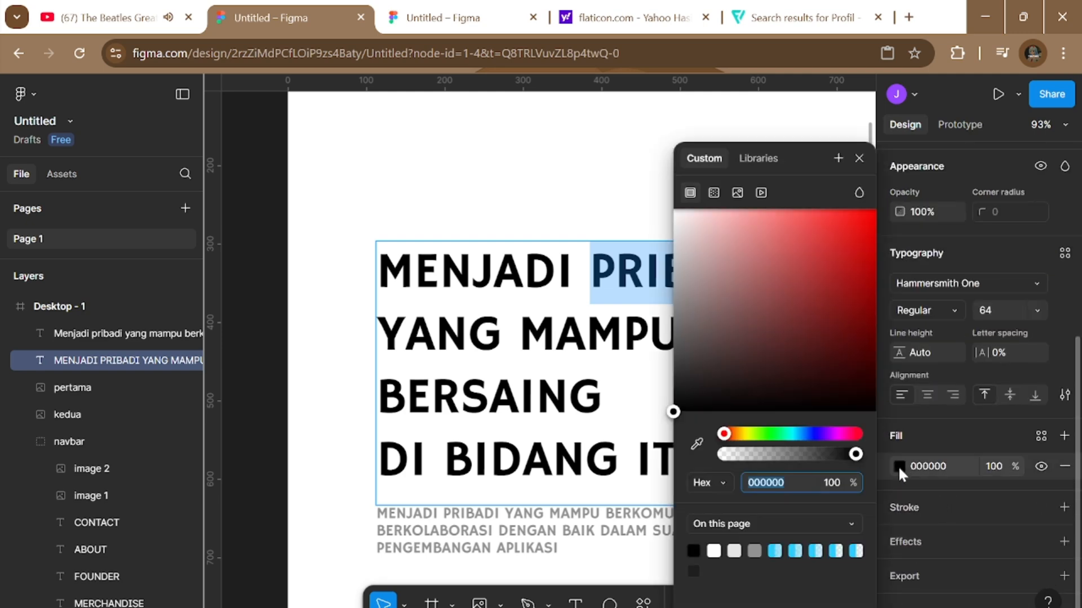
pyautogui.click(780, 550)
pyautogui.click(802, 550)
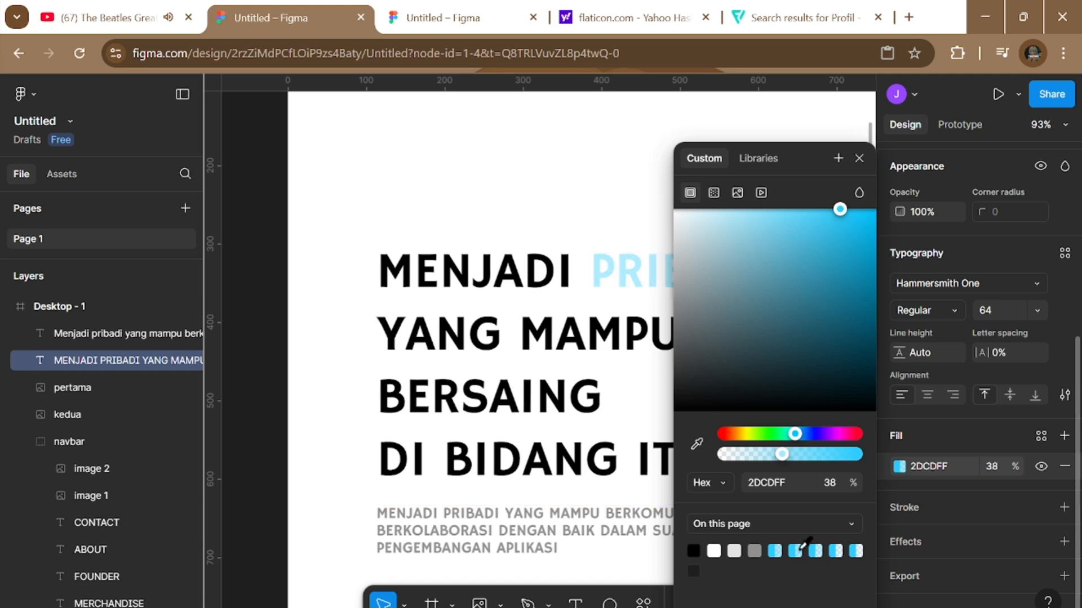
pyautogui.scroll(-5, 759, 168)
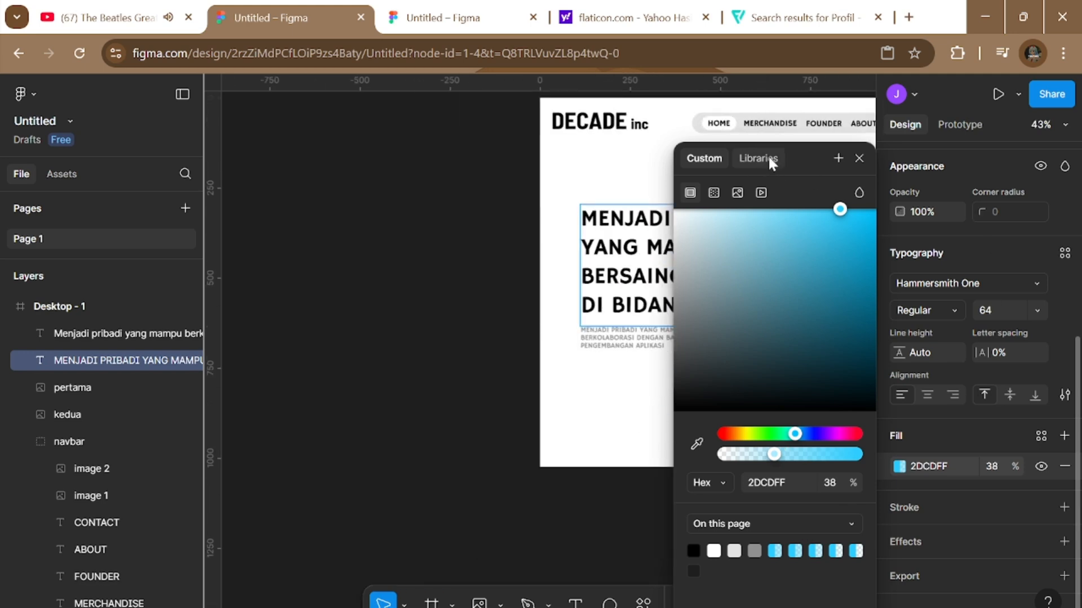
pyautogui.moveTo(809, 151); pyautogui.dragTo(573, 173)
pyautogui.scroll(-3, 794, 262)
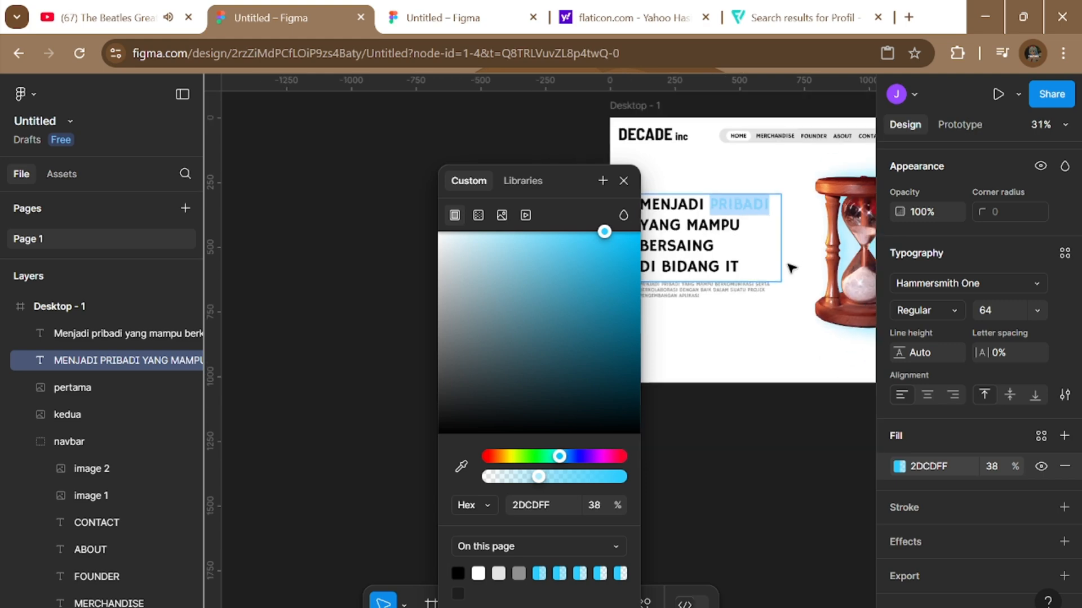
pyautogui.scroll(1, 804, 255)
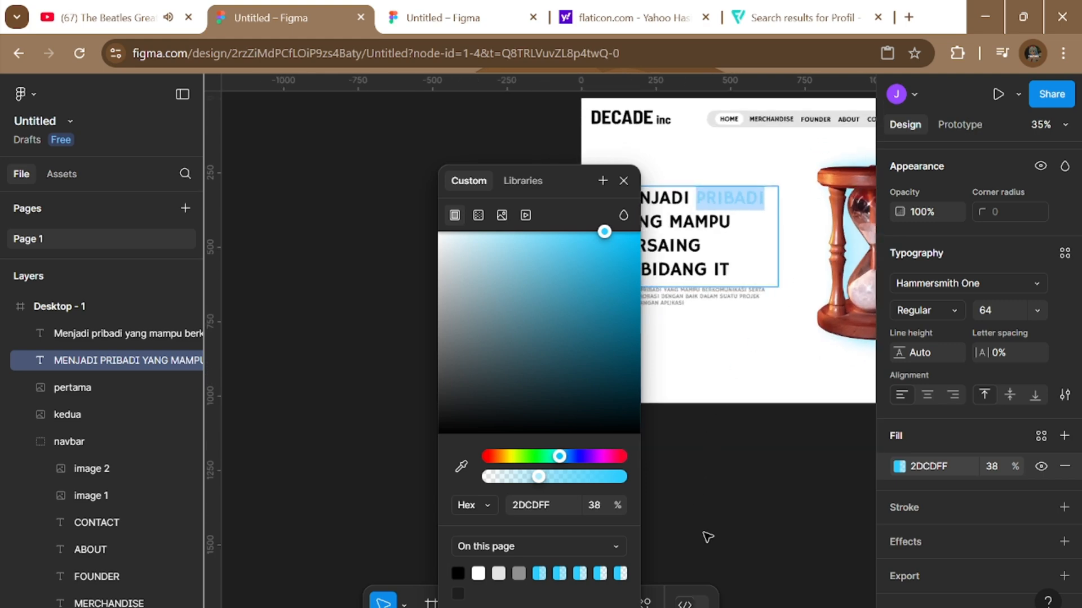
pyautogui.hscroll(3, 705, 524)
pyautogui.press('Escape')
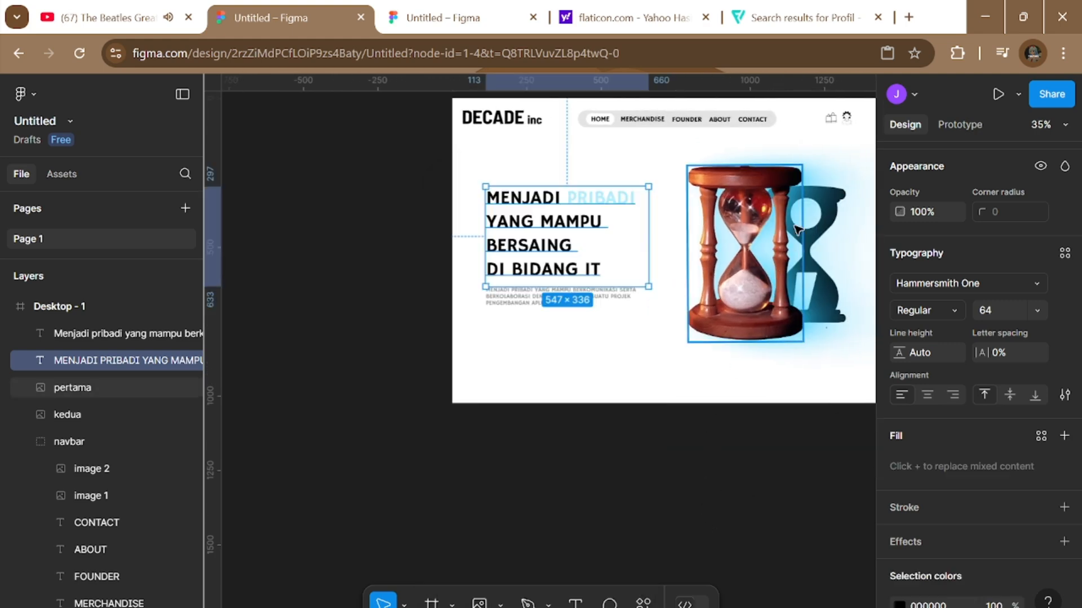
pyautogui.click(777, 273)
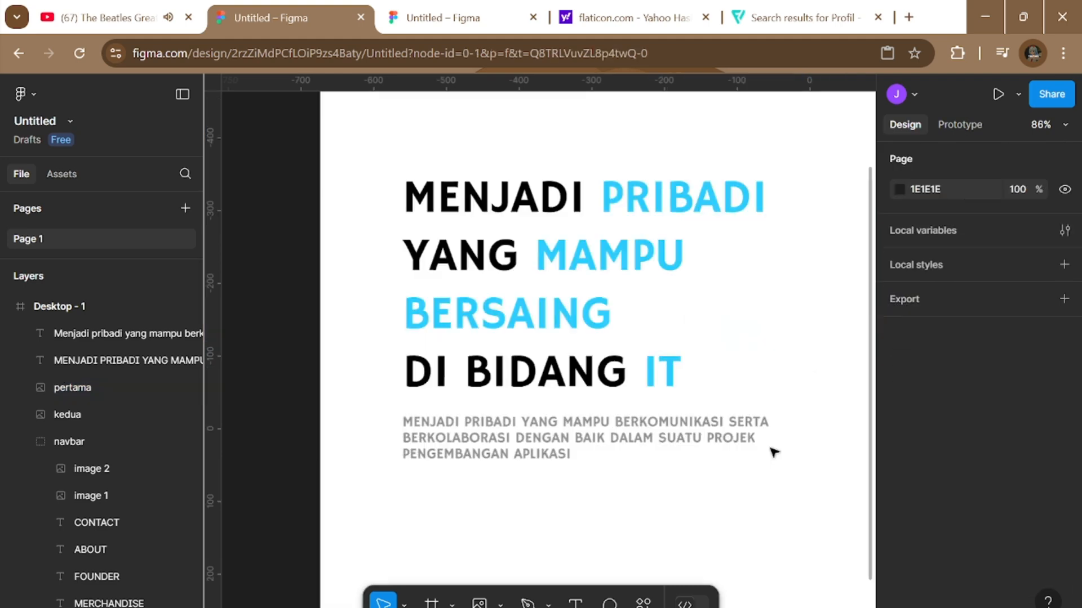
# Examine the coloured words in the heading and check the fill colour of the word BERSAING.
pyautogui.scroll(-5, 774, 453)
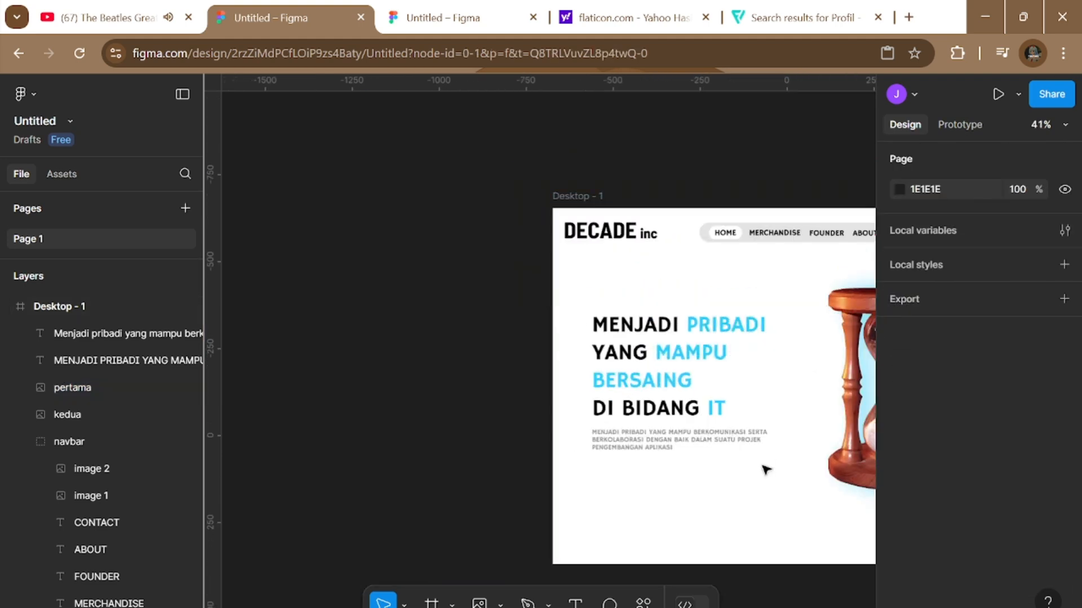
pyautogui.scroll(2, 766, 465)
pyautogui.scroll(2, 772, 463)
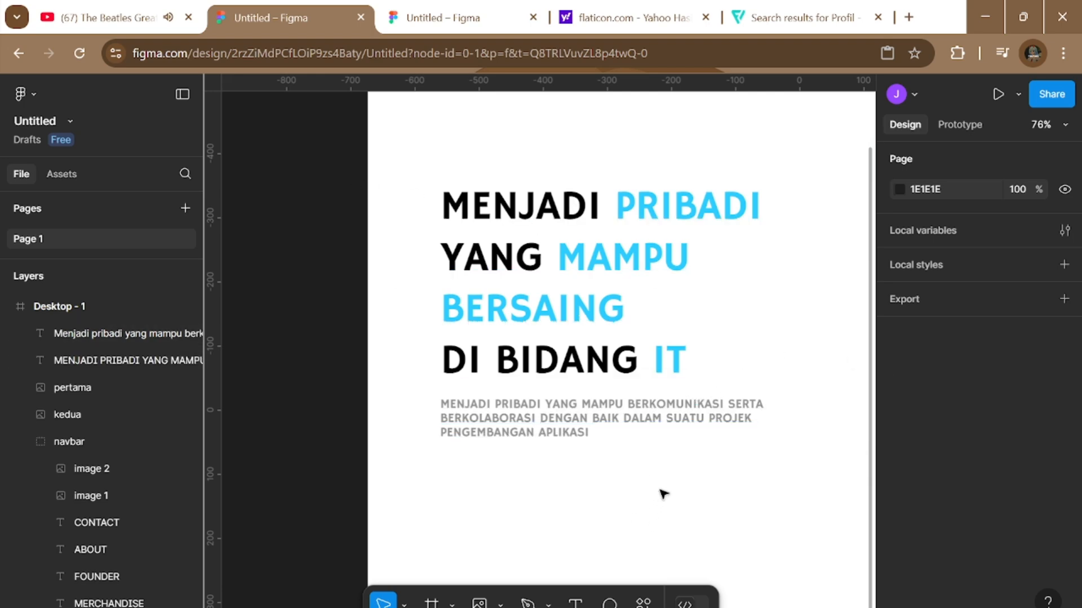
pyautogui.scroll(3, 663, 494)
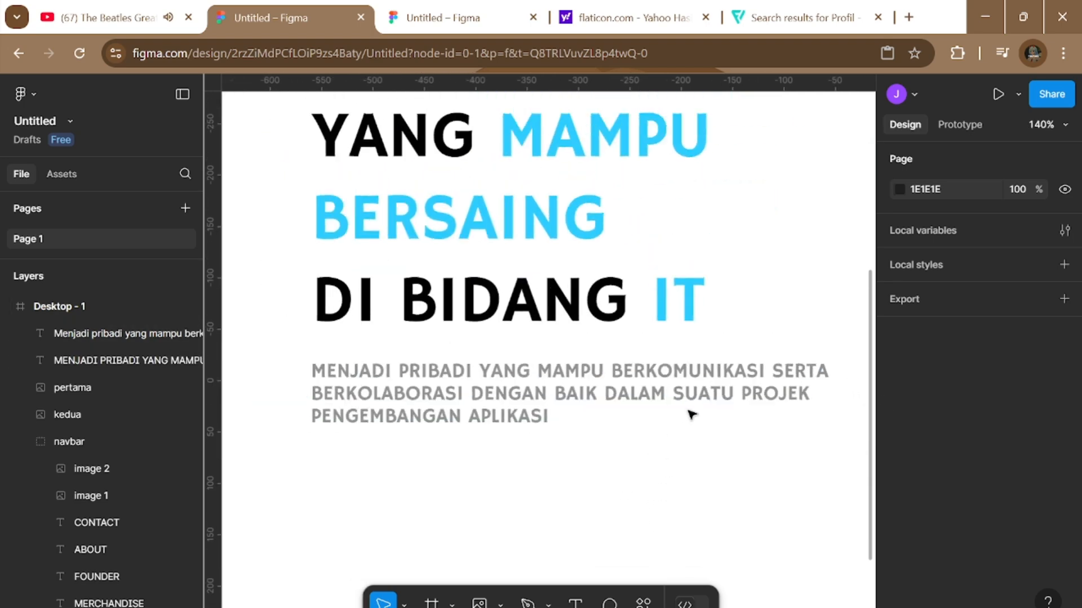
pyautogui.scroll(-2, 688, 415)
pyautogui.scroll(-2, 713, 434)
pyautogui.scroll(3, 710, 423)
pyautogui.scroll(-1, 701, 401)
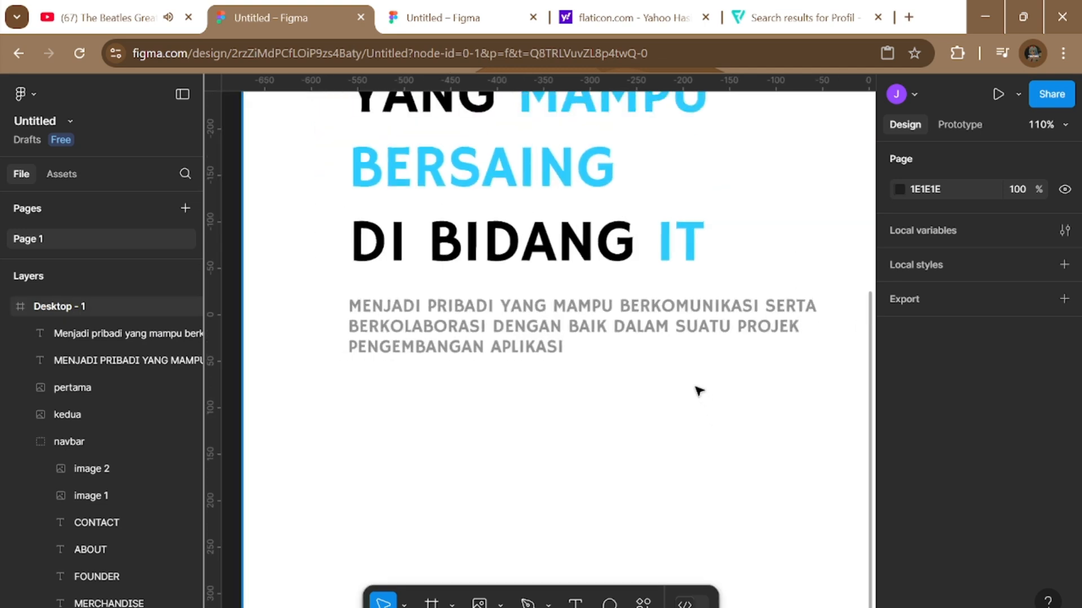
pyautogui.doubleClick(436, 170)
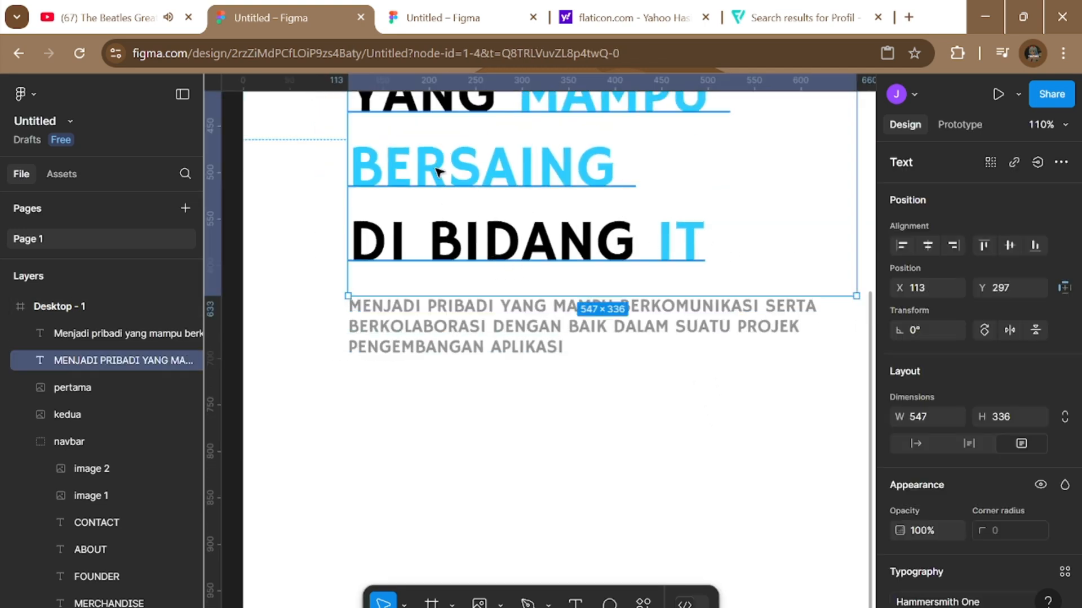
pyautogui.click(637, 170)
pyautogui.moveTo(615, 171); pyautogui.dragTo(352, 172)
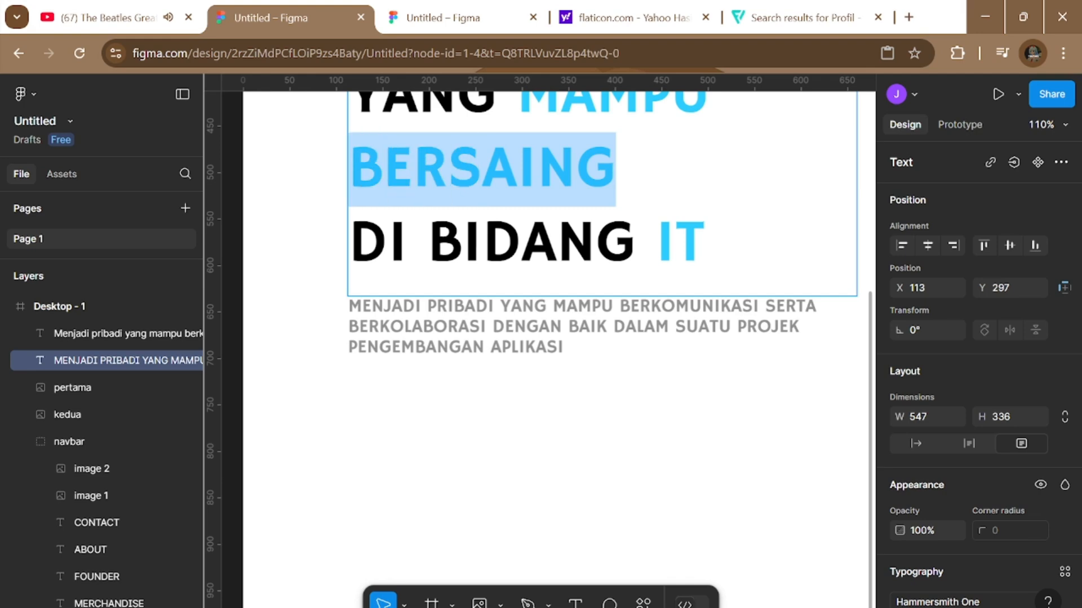
pyautogui.scroll(-5, 979, 486)
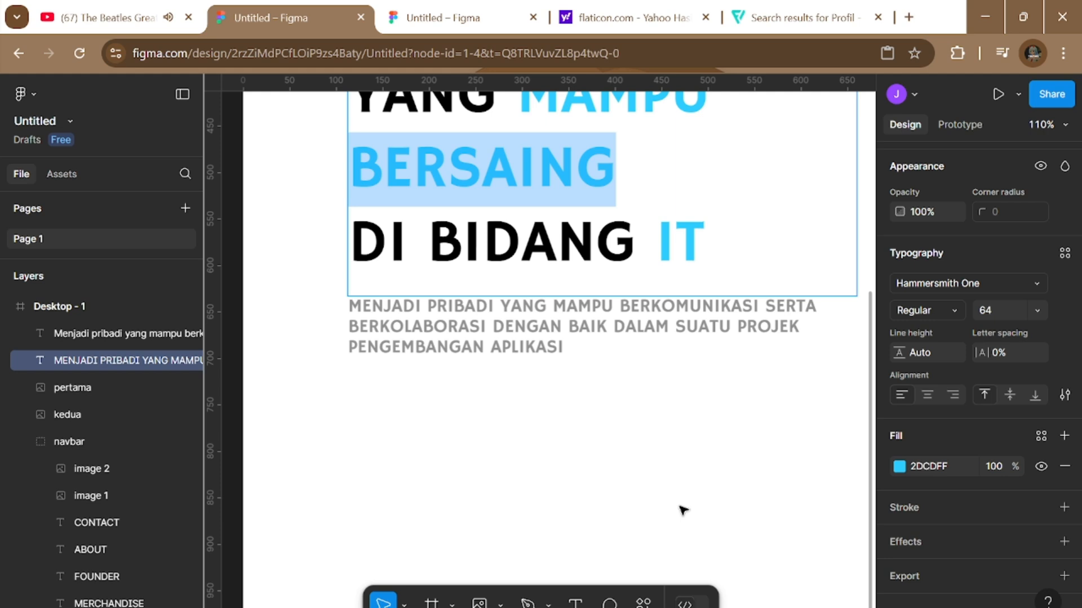
pyautogui.press('Escape')
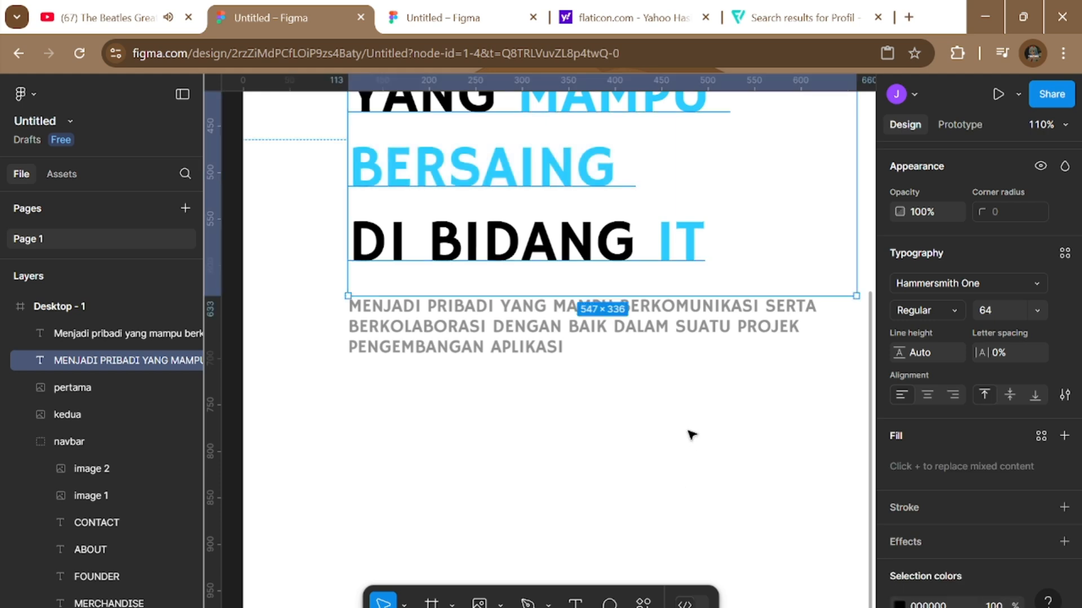
pyautogui.scroll(-5, 684, 476)
pyautogui.press('Escape')
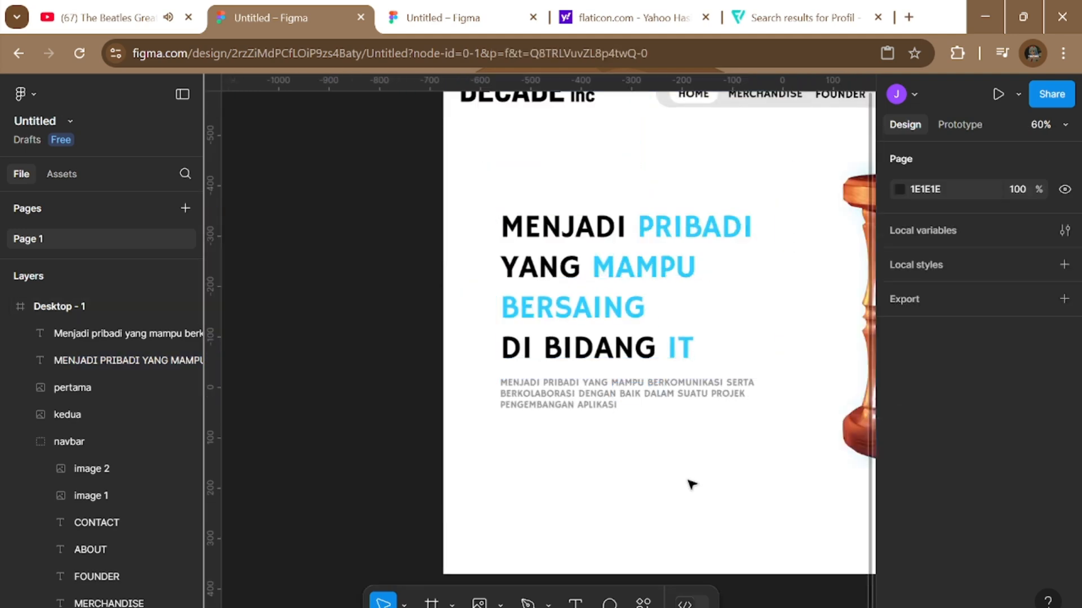
# Draw a rectangle over the word PRIBADI in the heading and resize it to about 239 × 61.
pyautogui.scroll(3, 683, 502)
pyautogui.scroll(4, 683, 507)
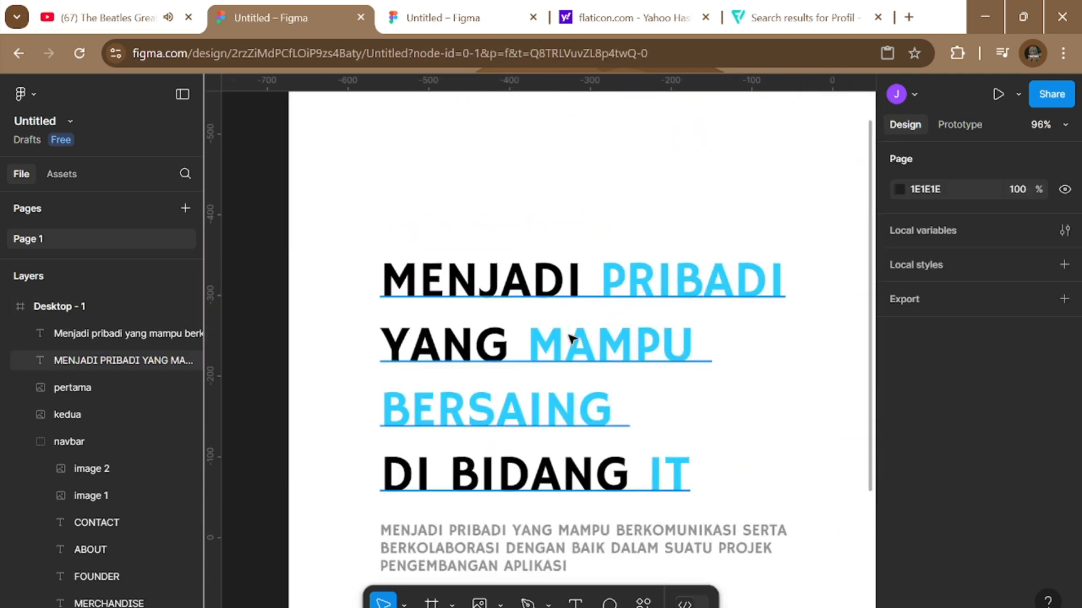
pyautogui.scroll(-5, 712, 394)
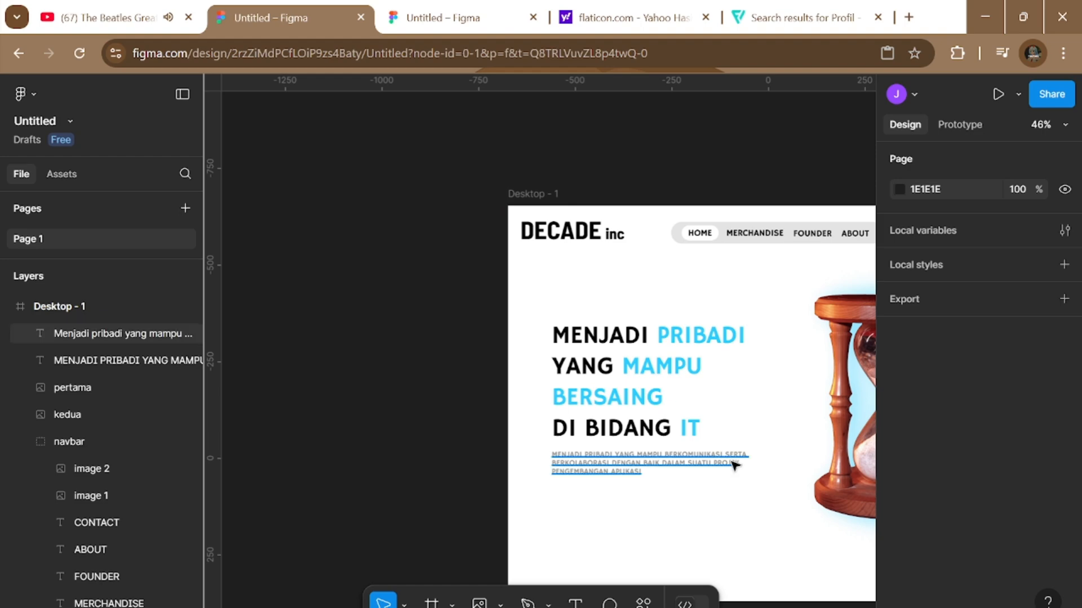
pyautogui.hscroll(4, 733, 468)
pyautogui.scroll(5, 733, 473)
pyautogui.scroll(3, 733, 476)
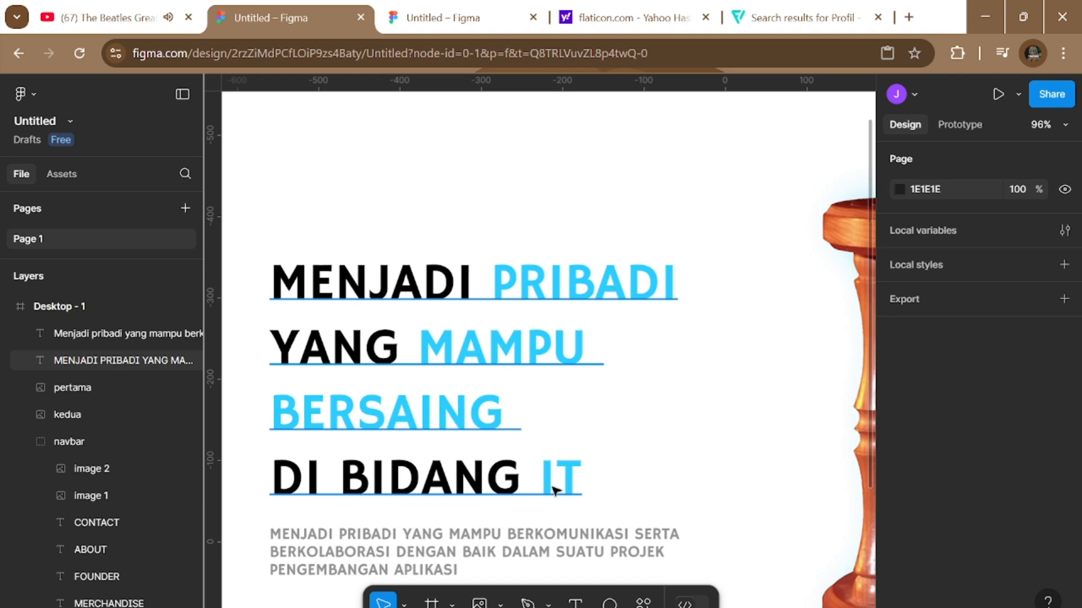
pyautogui.click(501, 604)
pyautogui.click(550, 442)
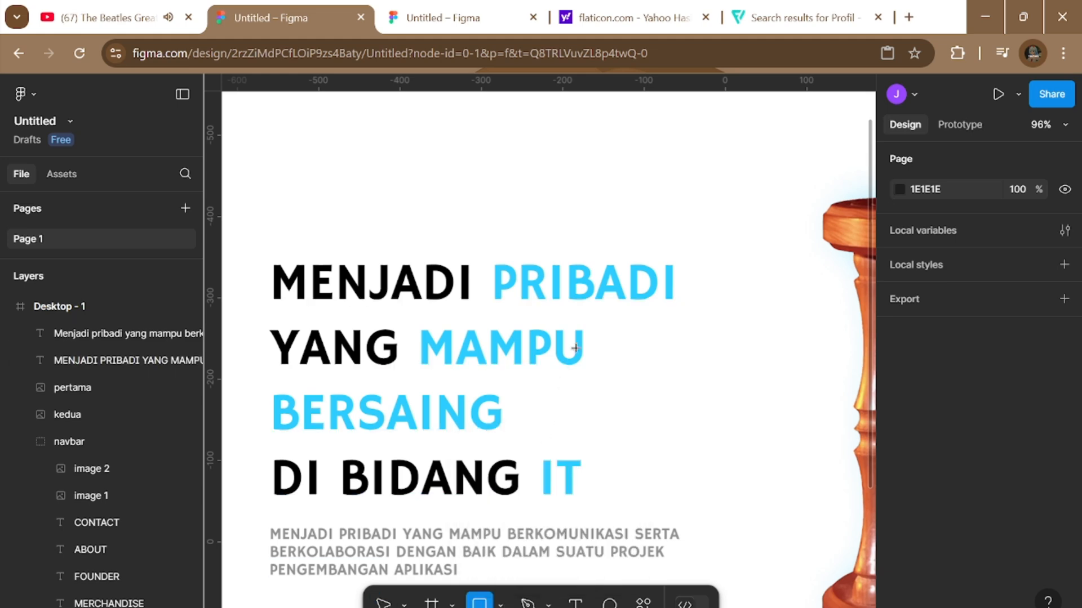
pyautogui.click(512, 248)
pyautogui.moveTo(521, 251); pyautogui.dragTo(677, 280)
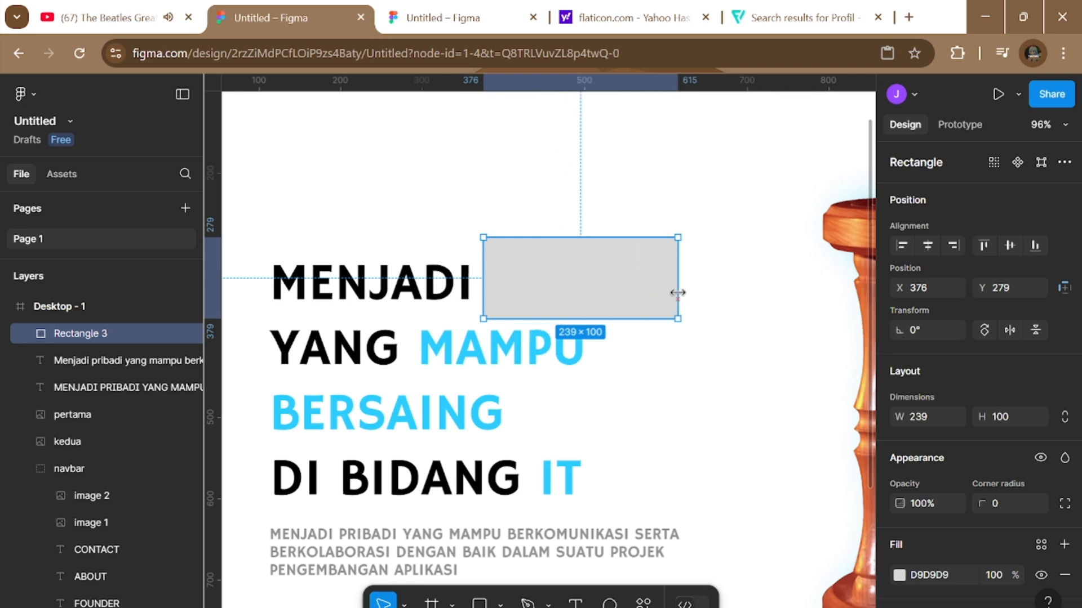
pyautogui.moveTo(604, 237); pyautogui.dragTo(604, 263)
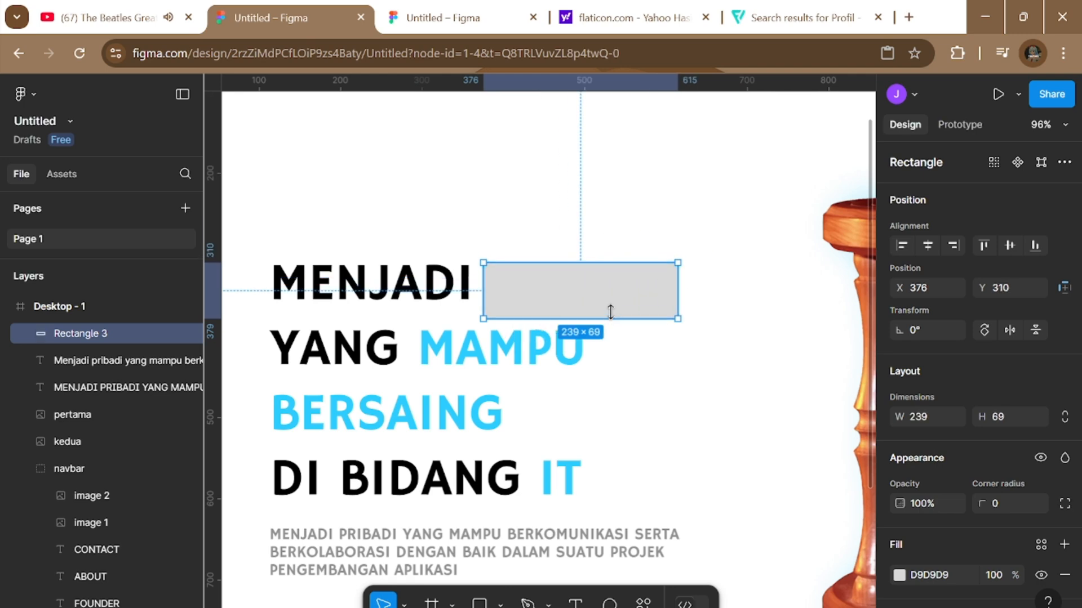
pyautogui.moveTo(610, 312); pyautogui.dragTo(610, 311)
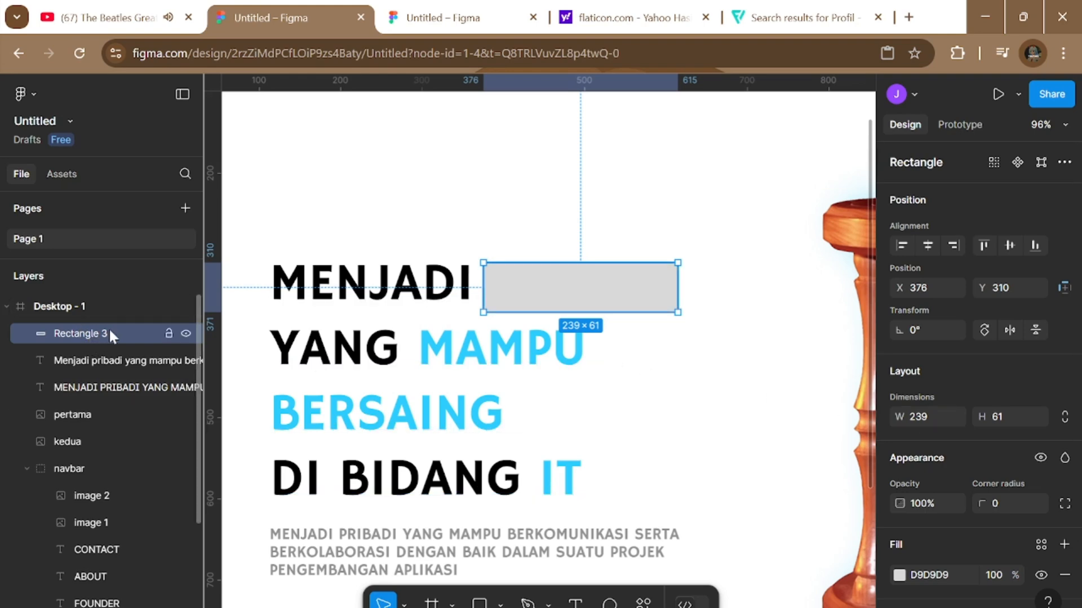
# Place the rectangle behind the heading text in the layer order and fill it with black, 000000.
pyautogui.moveTo(110, 331); pyautogui.dragTo(107, 403)
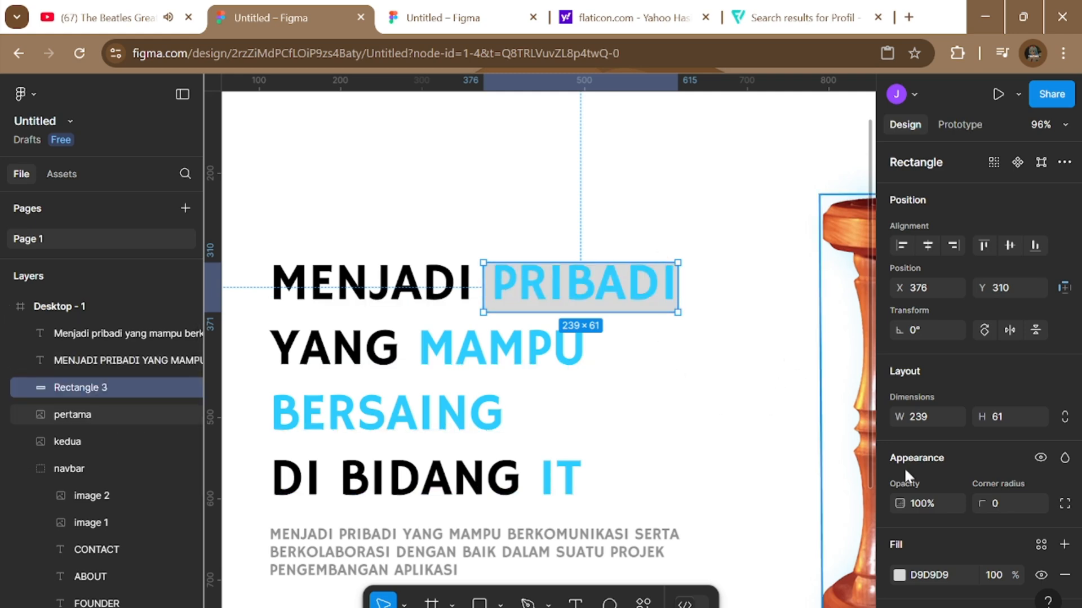
pyautogui.click(898, 575)
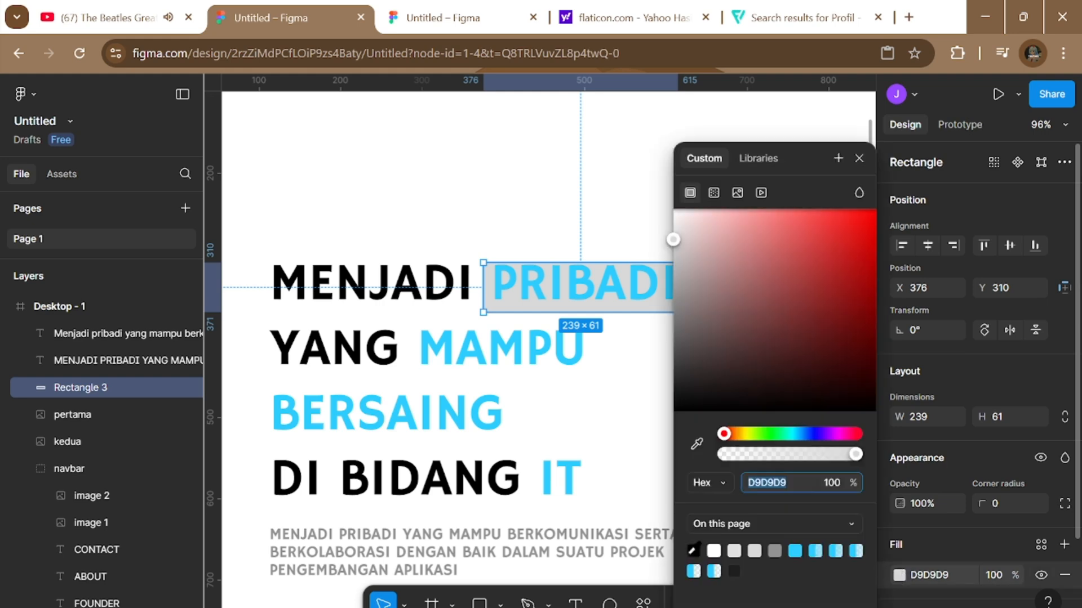
pyautogui.moveTo(672, 240); pyautogui.dragTo(618, 467)
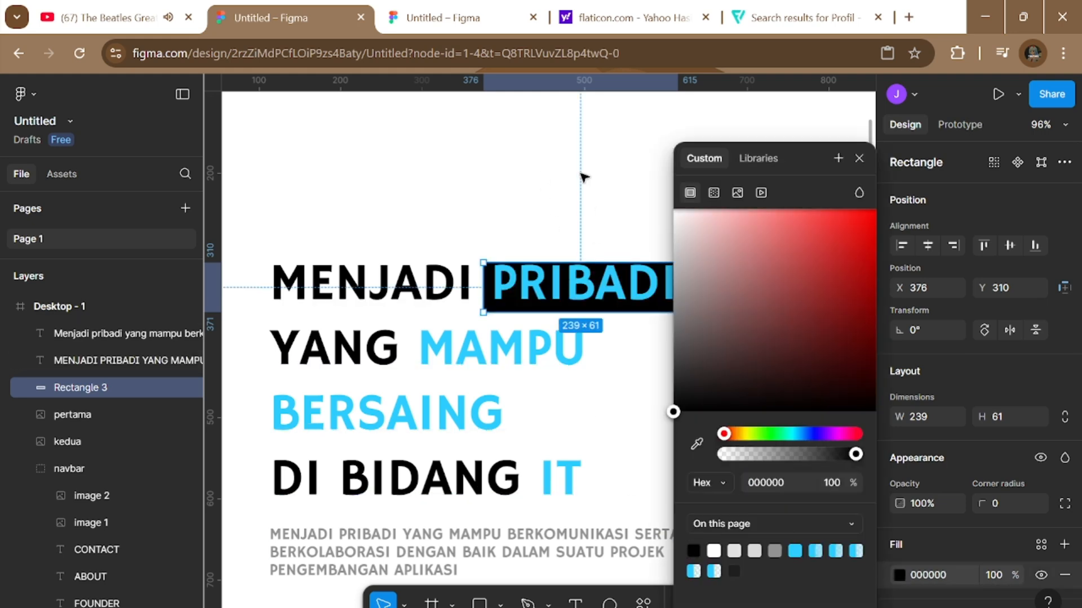
pyautogui.click(857, 159)
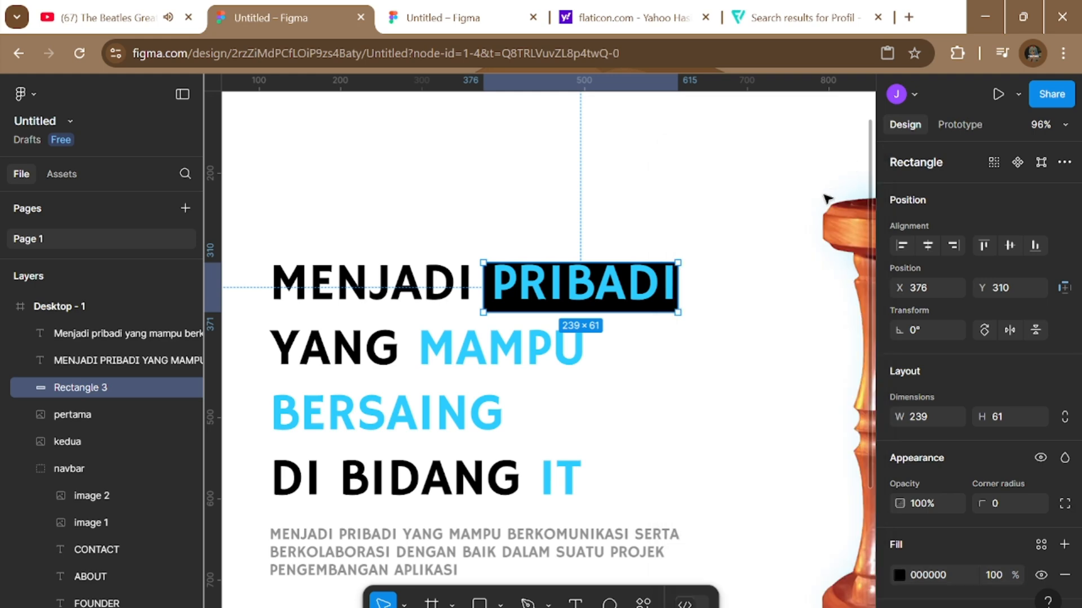
# Nudge the black rectangle behind PRIBADI up to Y 306 and slightly to the right.
pyautogui.press('Up')
pyautogui.press('Up')
pyautogui.press('Up')
pyautogui.press('Up')
pyautogui.press('Right')
pyautogui.press('Right')
pyautogui.press('Right')
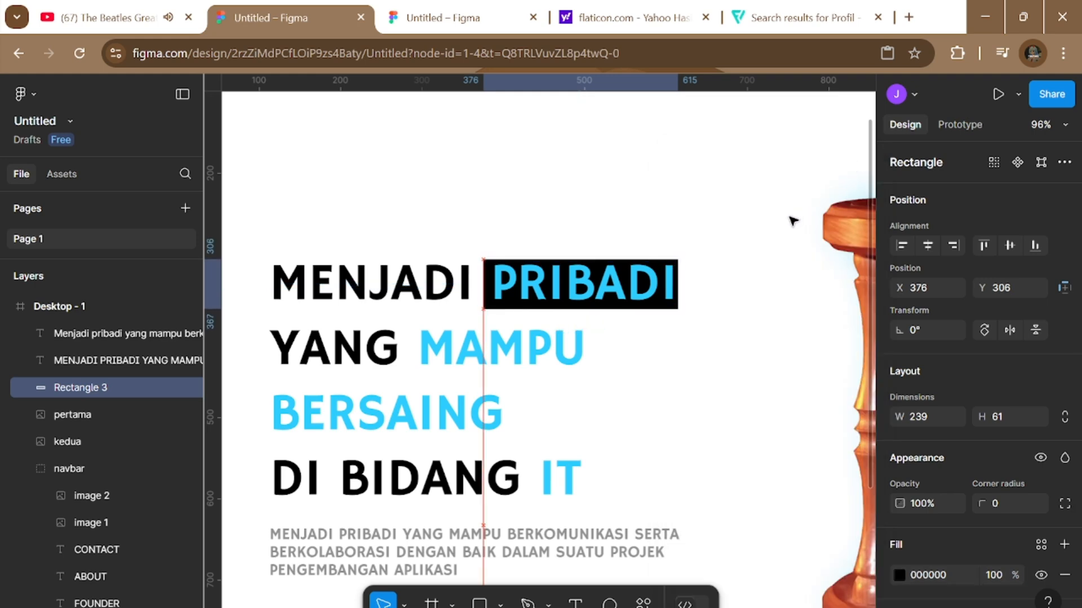
# Nudge the black rectangle behind PRIBADI to X 379, Y 304 so it frames the word.
pyautogui.press('Up')
pyautogui.press('Up')
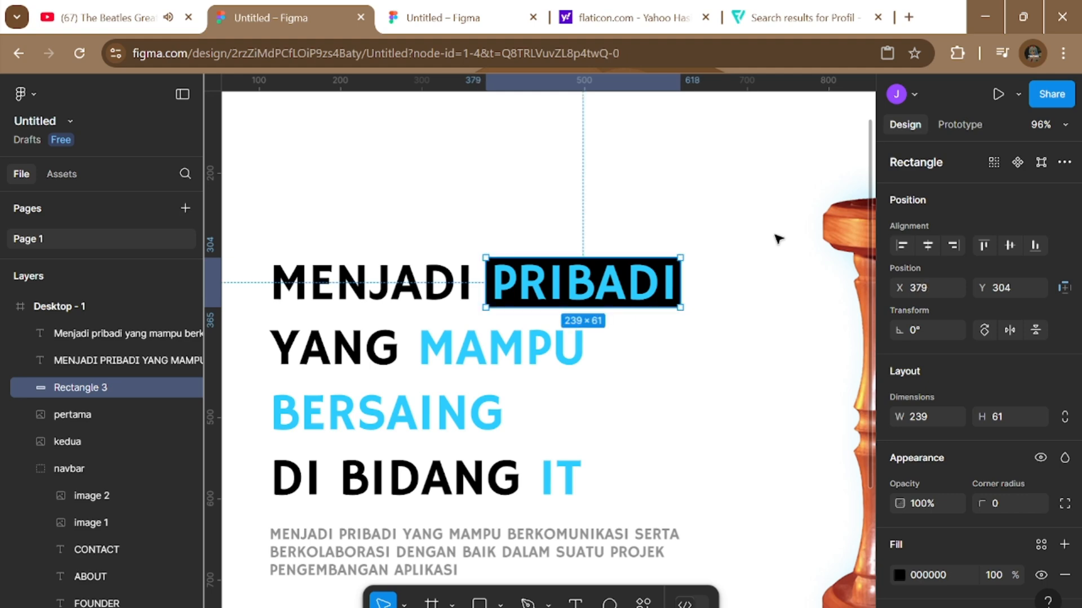
pyautogui.click(757, 256)
pyautogui.scroll(-5, 753, 255)
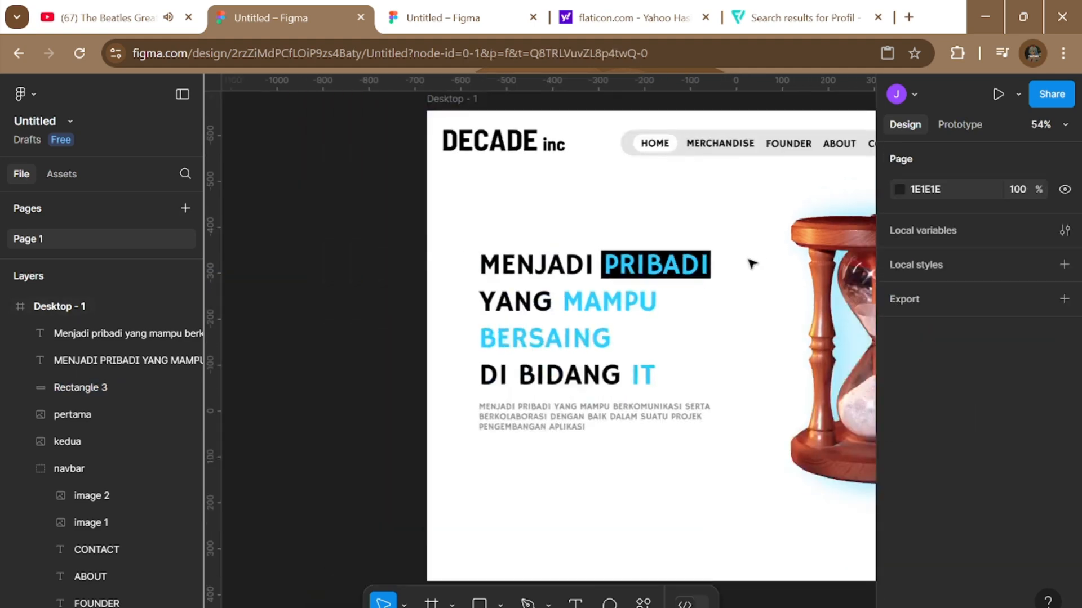
# Duplicate the black PRIBADI highlight rectangle and place the copies behind the words MAMPU, BERSAING and IT.
pyautogui.scroll(5, 715, 350)
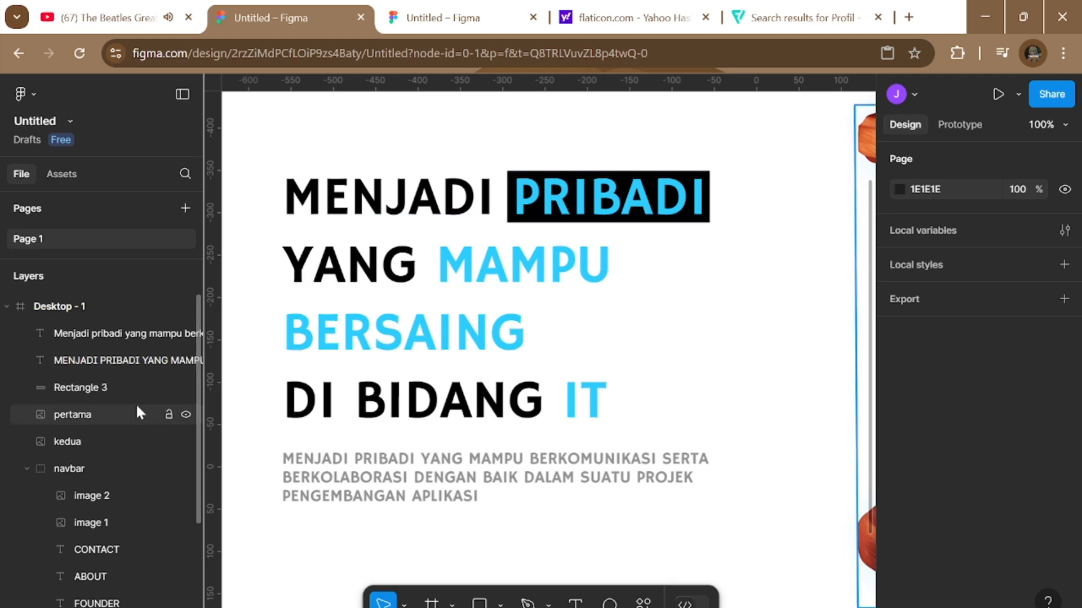
pyautogui.click(96, 387)
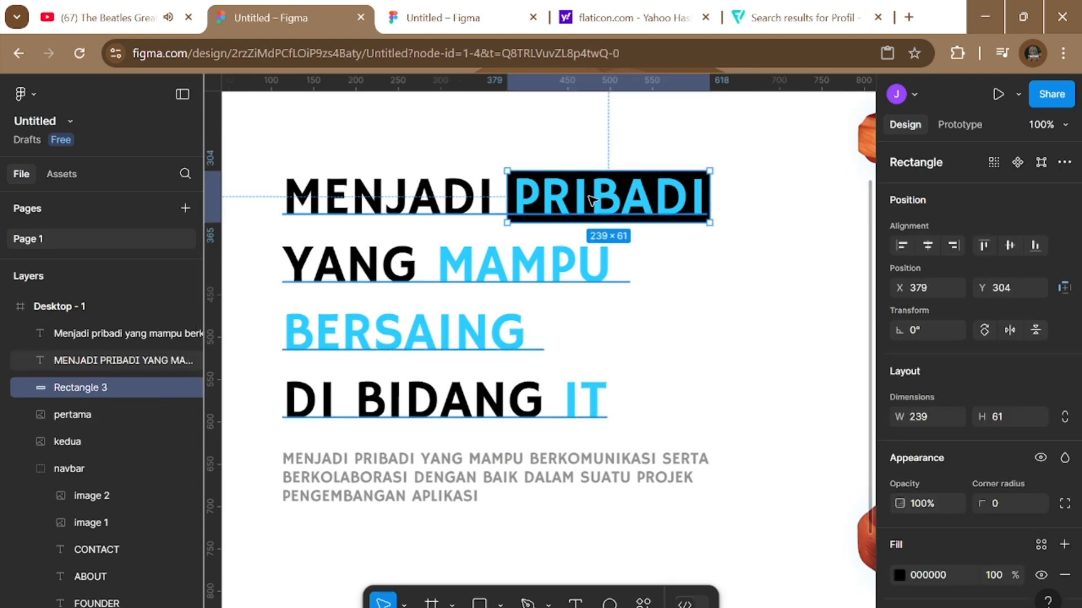
pyautogui.press('alt')
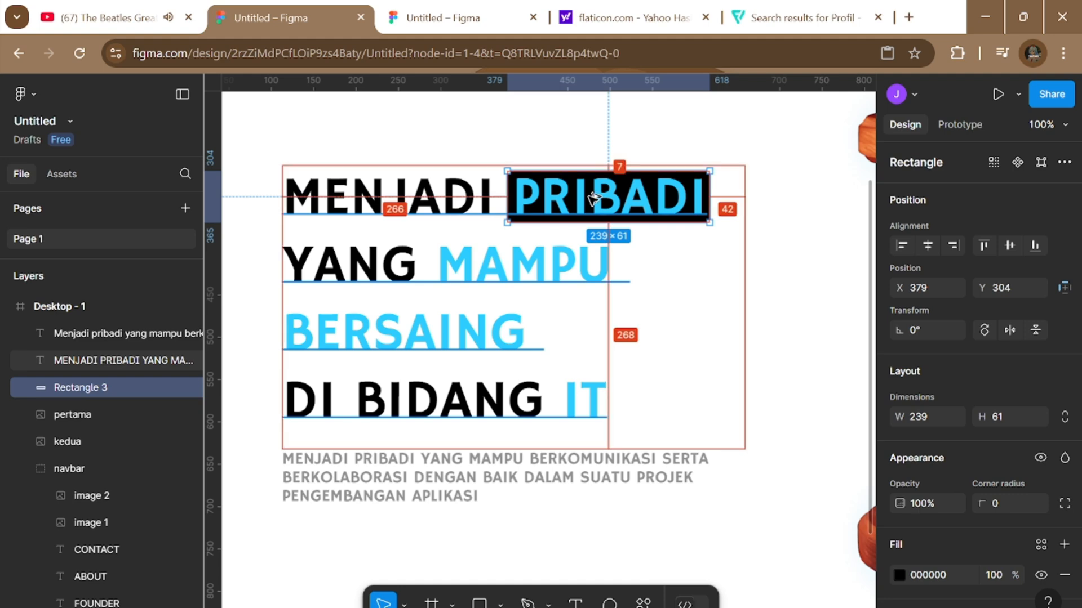
pyautogui.moveTo(582, 219); pyautogui.dragTo(657, 388)
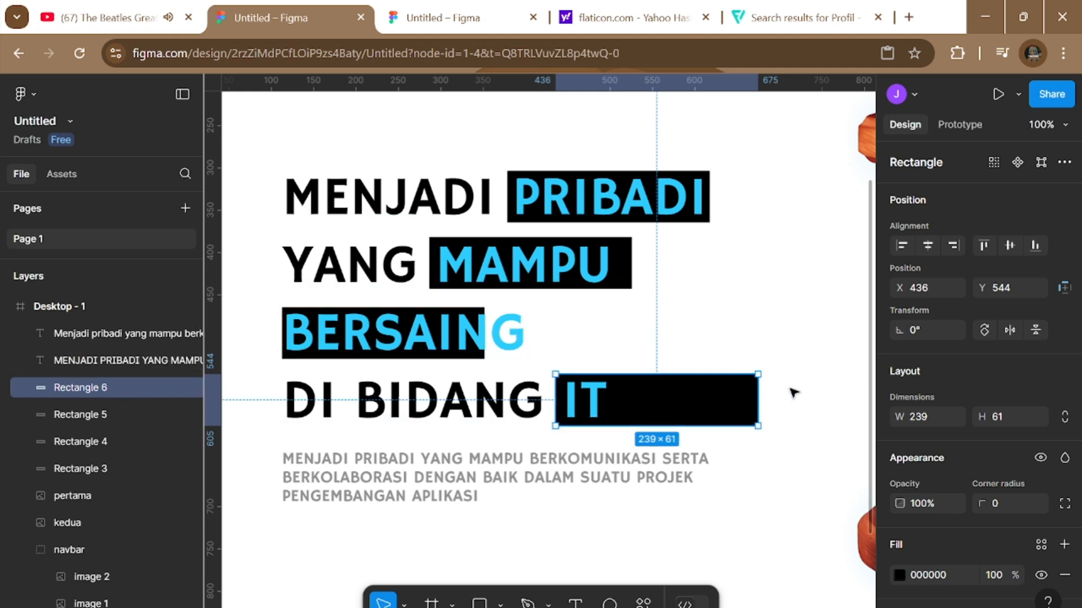
# Resize the copied highlights to fit their words, making the one behind IT 68 × 61 and widening the one behind BERSAING.
pyautogui.moveTo(757, 397); pyautogui.dragTo(613, 396)
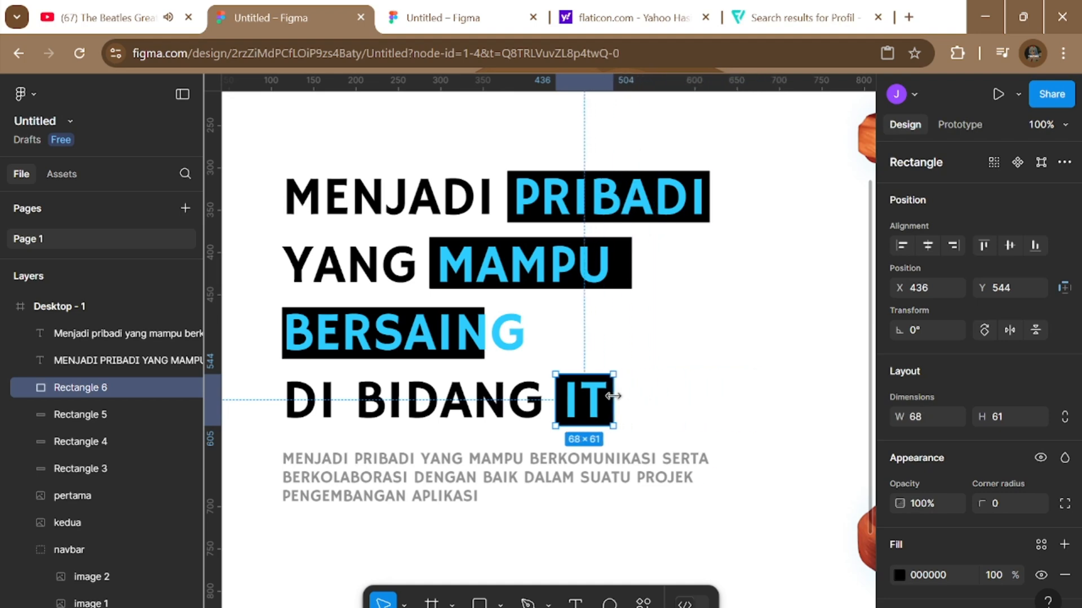
pyautogui.click(112, 415)
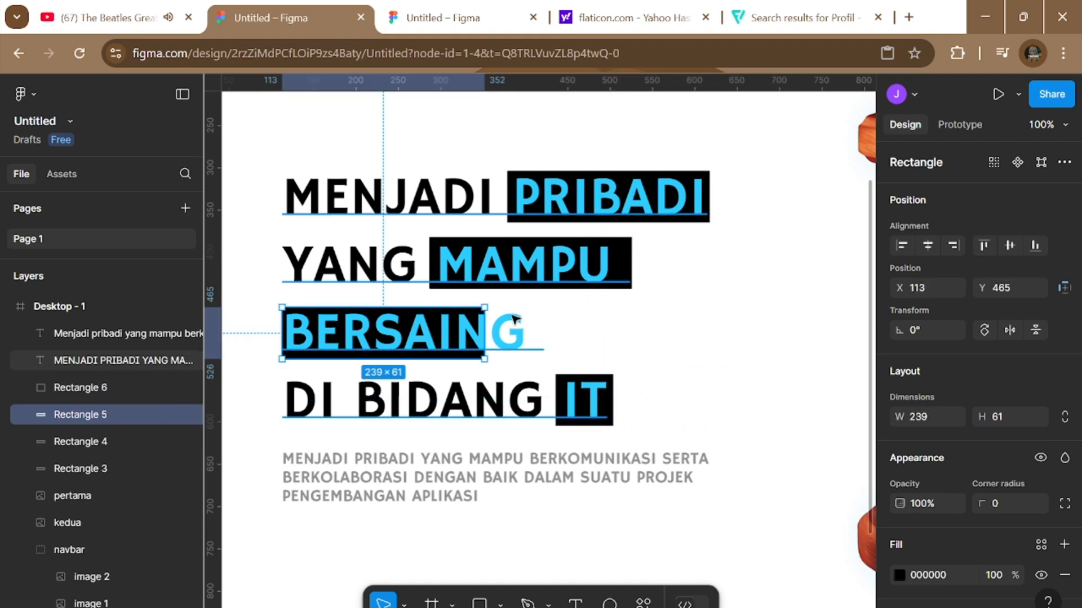
pyautogui.moveTo(484, 317); pyautogui.dragTo(528, 312)
pyautogui.click(740, 317)
# Examine the whole landing page to judge the highlighted heading against the navbar and hourglass images.
pyautogui.scroll(-4, 741, 317)
pyautogui.hscroll(3, 808, 471)
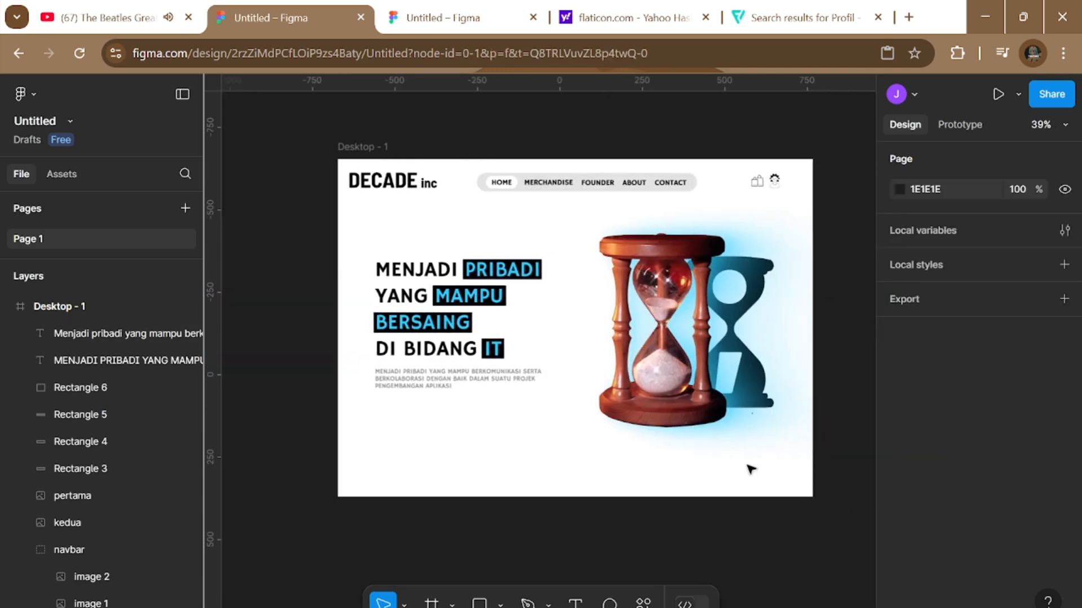
pyautogui.scroll(-2, 747, 466)
pyautogui.scroll(5, 665, 423)
pyautogui.hscroll(-2, 676, 395)
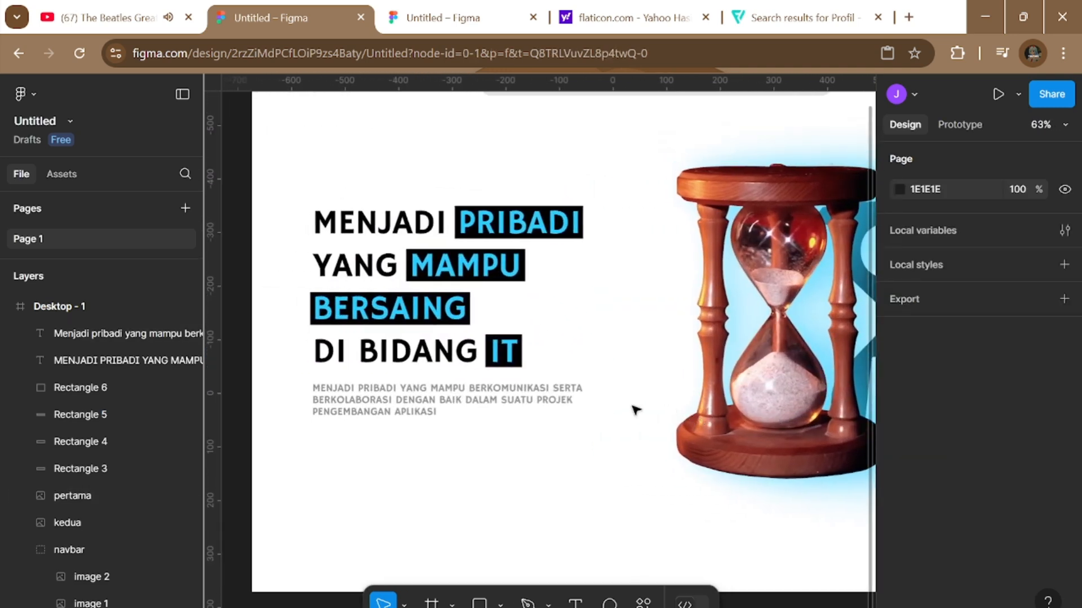
pyautogui.scroll(-2, 654, 378)
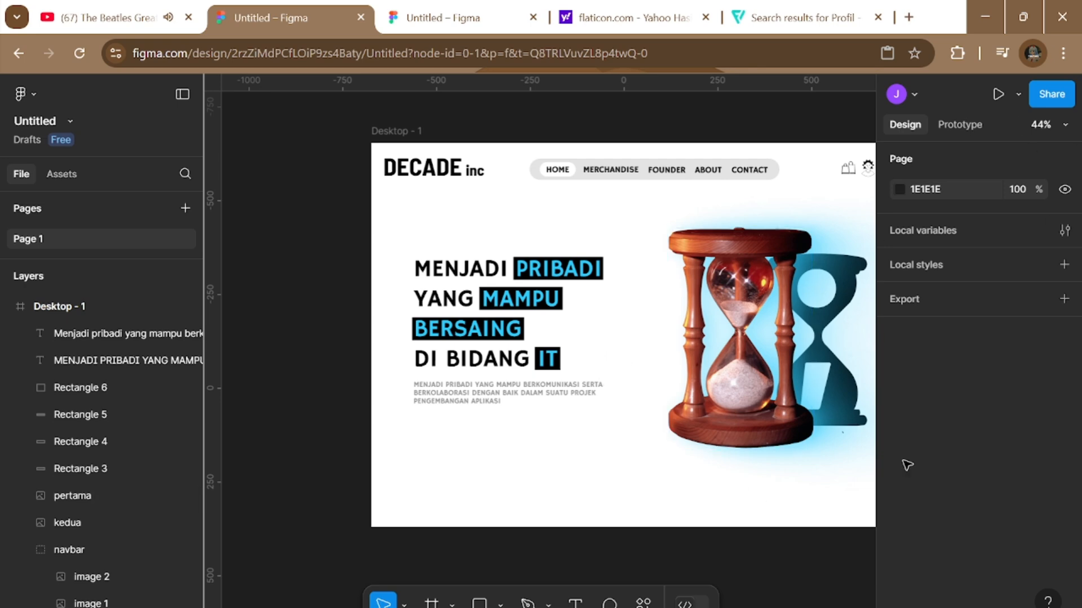
pyautogui.scroll(-1, 703, 395)
pyautogui.scroll(-2, 702, 394)
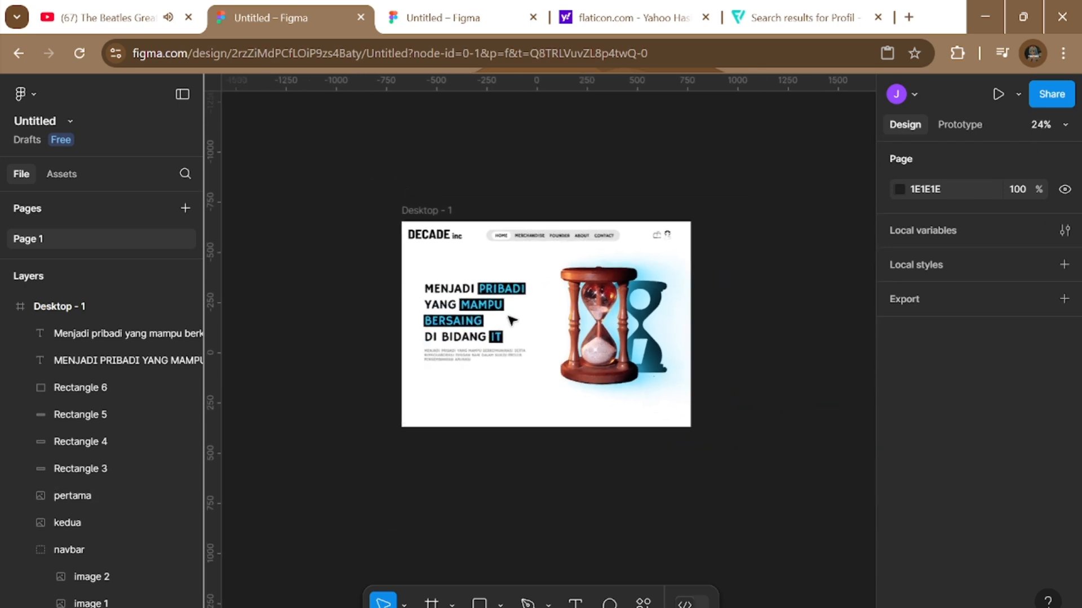
# Draw a button rectangle below the grey paragraph, size it to 100 × 37 and place it at X 113, Y 729.
pyautogui.scroll(6, 511, 328)
pyautogui.scroll(3, 565, 551)
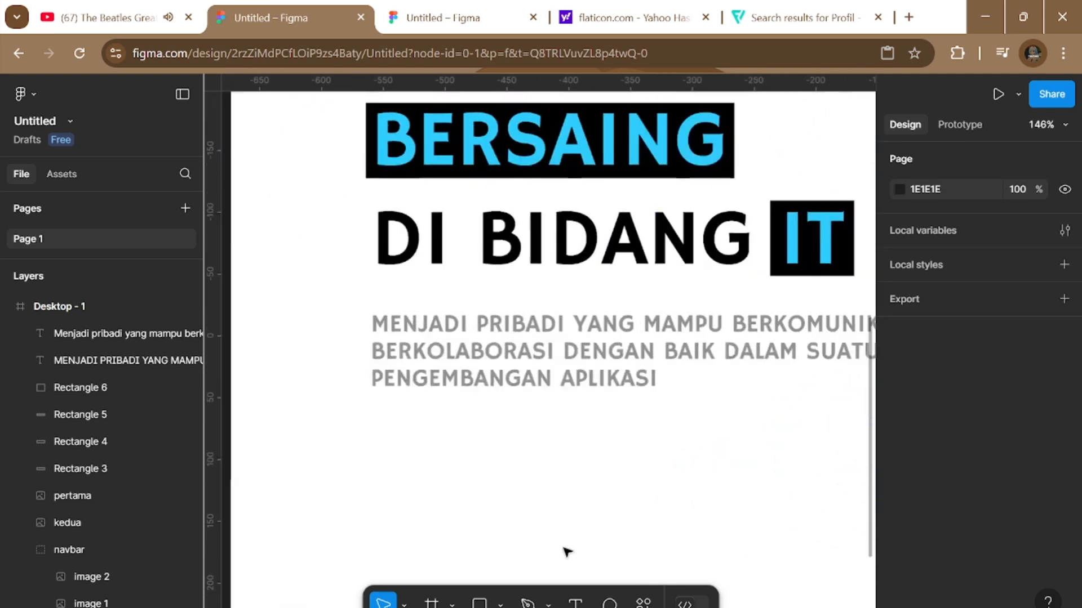
pyautogui.click(501, 604)
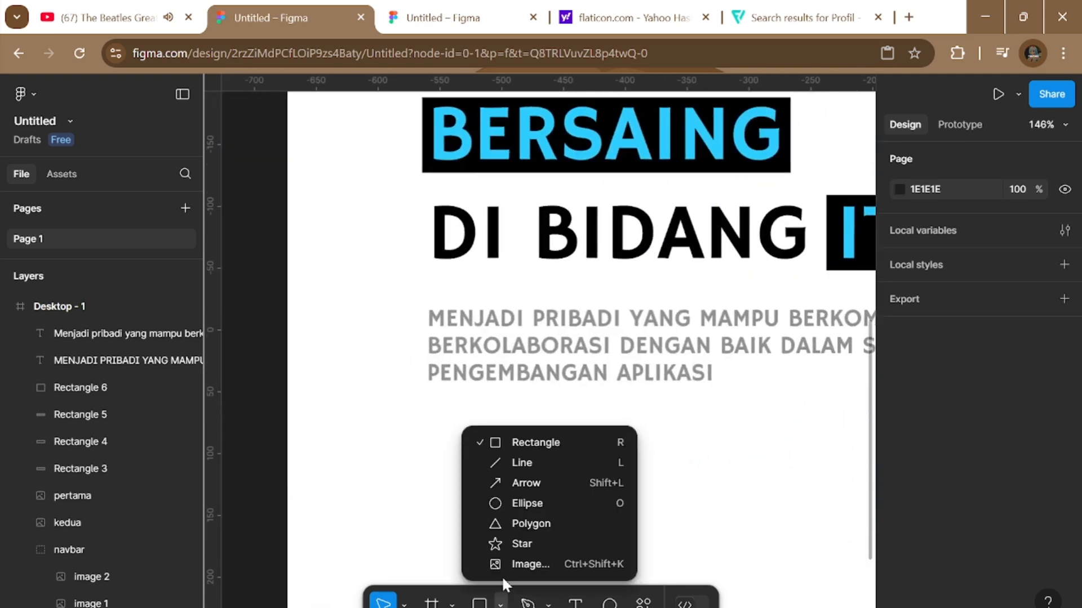
pyautogui.click(527, 442)
pyautogui.click(433, 435)
pyautogui.moveTo(454, 459); pyautogui.dragTo(501, 475)
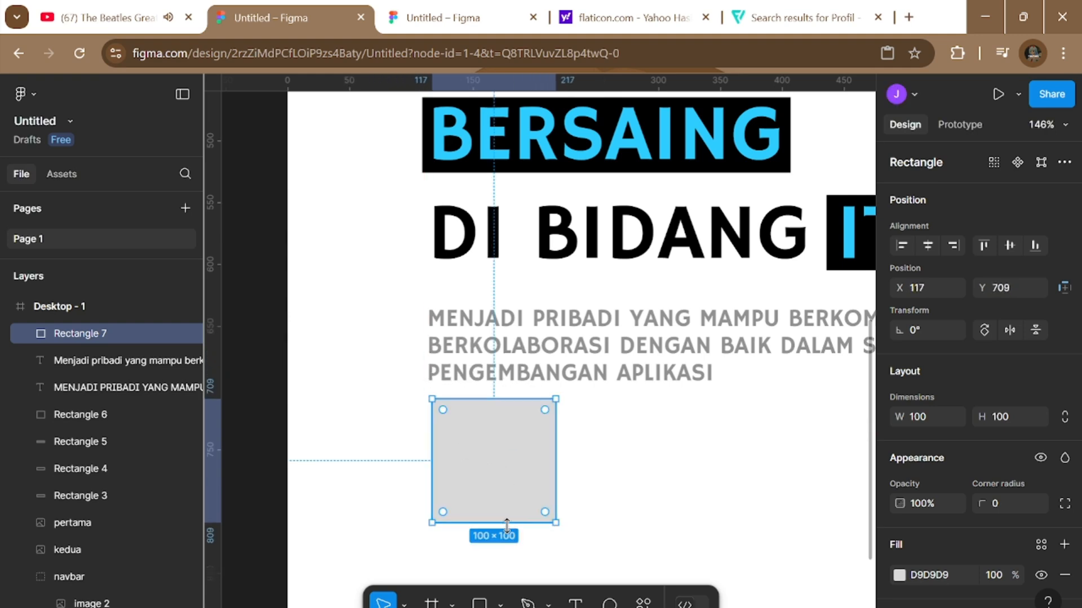
pyautogui.moveTo(504, 520); pyautogui.dragTo(505, 454)
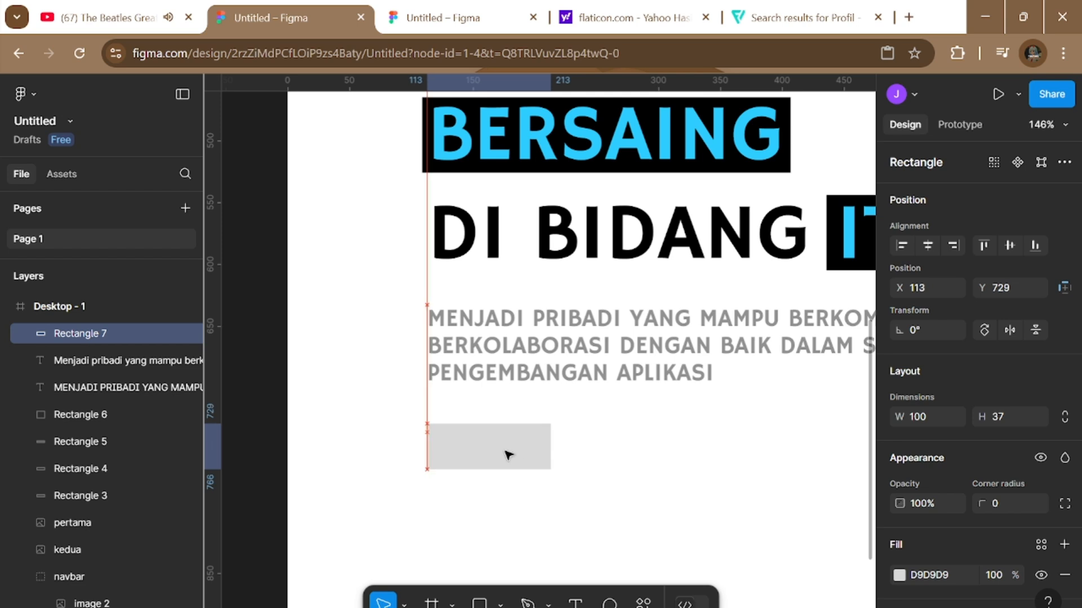
# Fill the button rectangle with white, FFFFFF, and add a black 000000 inside stroke of weight 1.
pyautogui.click(899, 575)
pyautogui.click(714, 550)
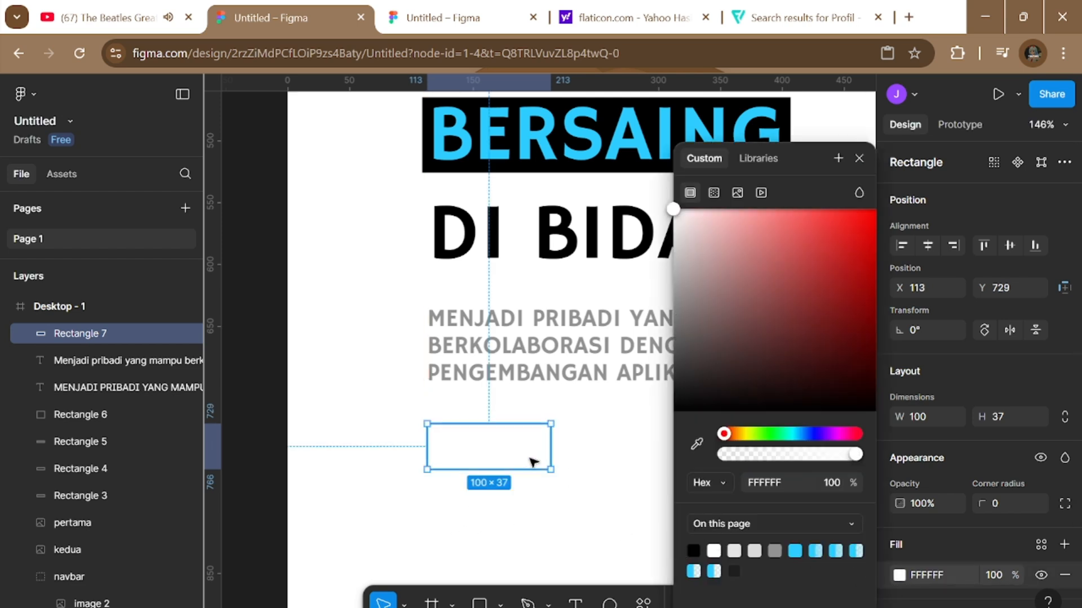
pyautogui.scroll(-2, 1002, 547)
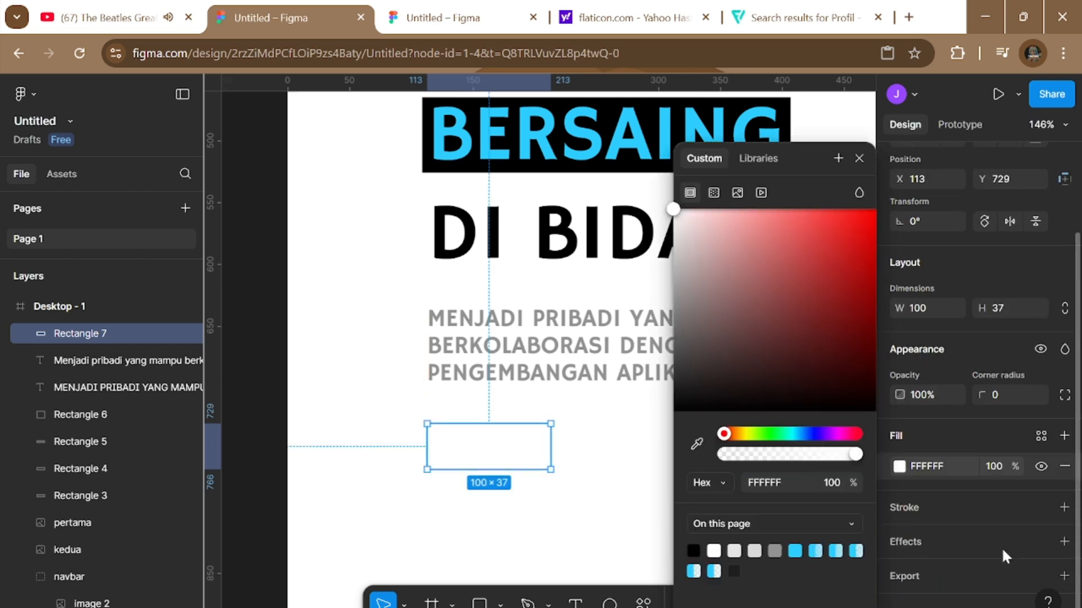
pyautogui.click(1065, 508)
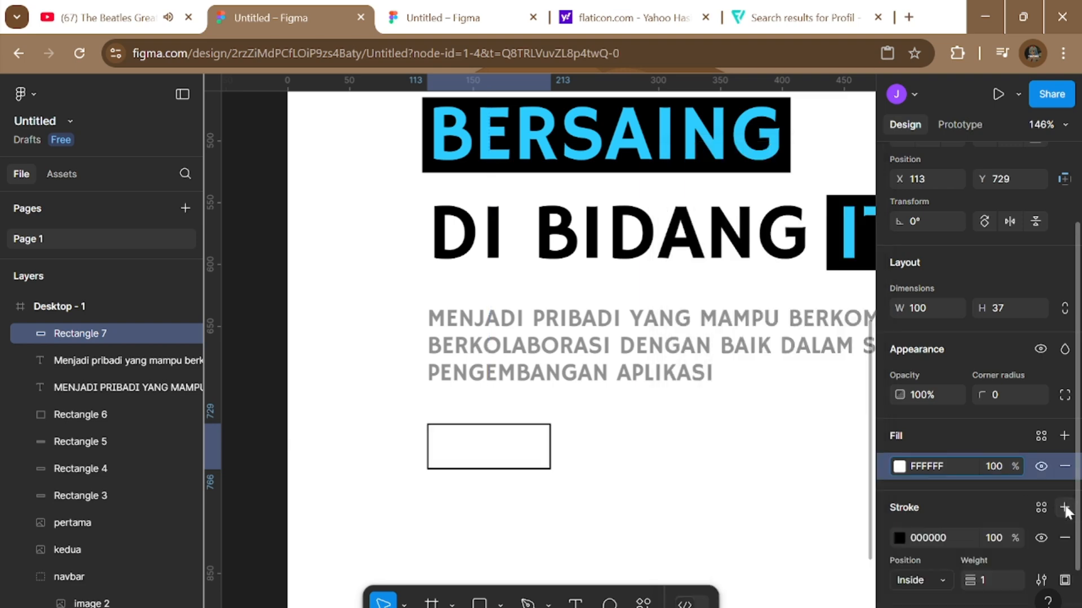
pyautogui.click(611, 495)
# Widen the outlined button rectangle below the paragraph to about 107.
pyautogui.click(549, 445)
pyautogui.moveTo(551, 444); pyautogui.dragTo(559, 446)
pyautogui.click(635, 502)
pyautogui.scroll(-2, 639, 512)
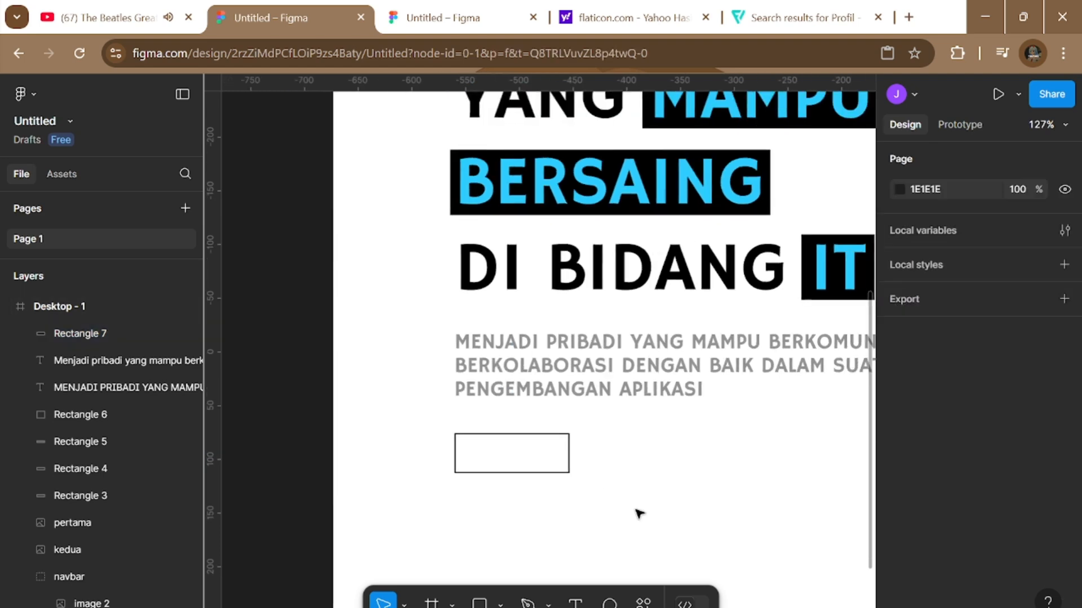
# Set the corner radius of the outlined button rectangle to 15.
pyautogui.click(485, 451)
pyautogui.scroll(-3, 1046, 495)
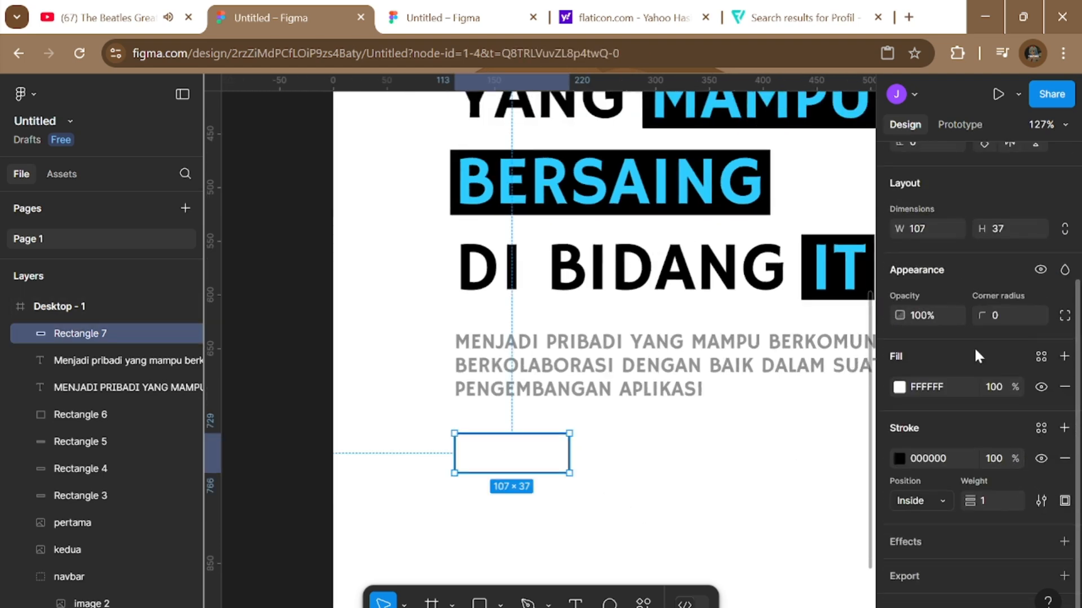
pyautogui.click(999, 317)
pyautogui.write('16')
pyautogui.press('Return')
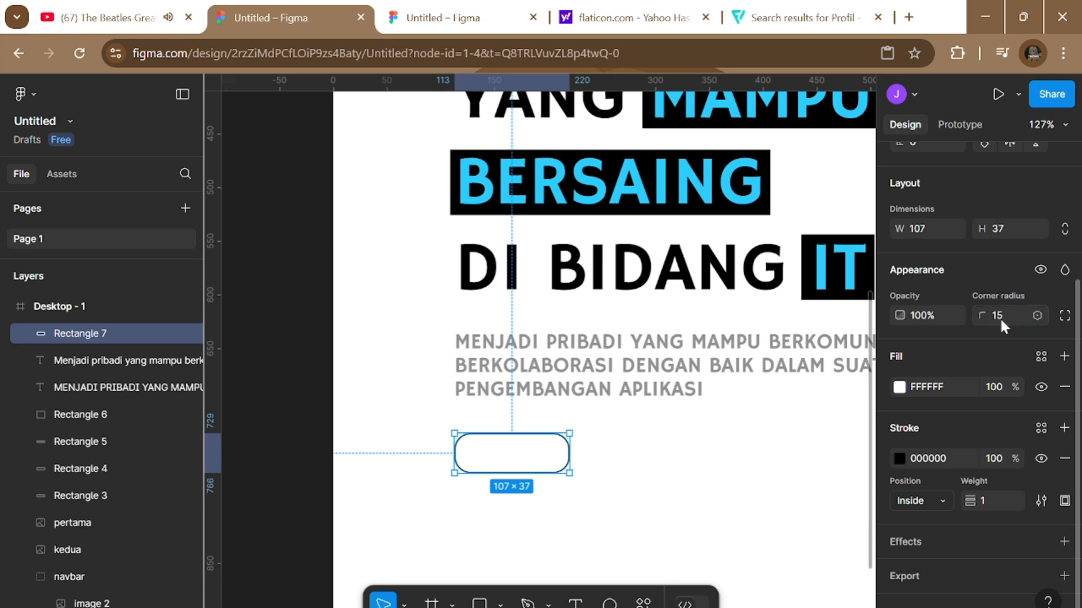
pyautogui.click(655, 560)
# Move the button rectangle behind the JELAJAHI label to X 109, Y 723 and adjust its corner smoothing.
pyautogui.moveTo(540, 459); pyautogui.dragTo(541, 446)
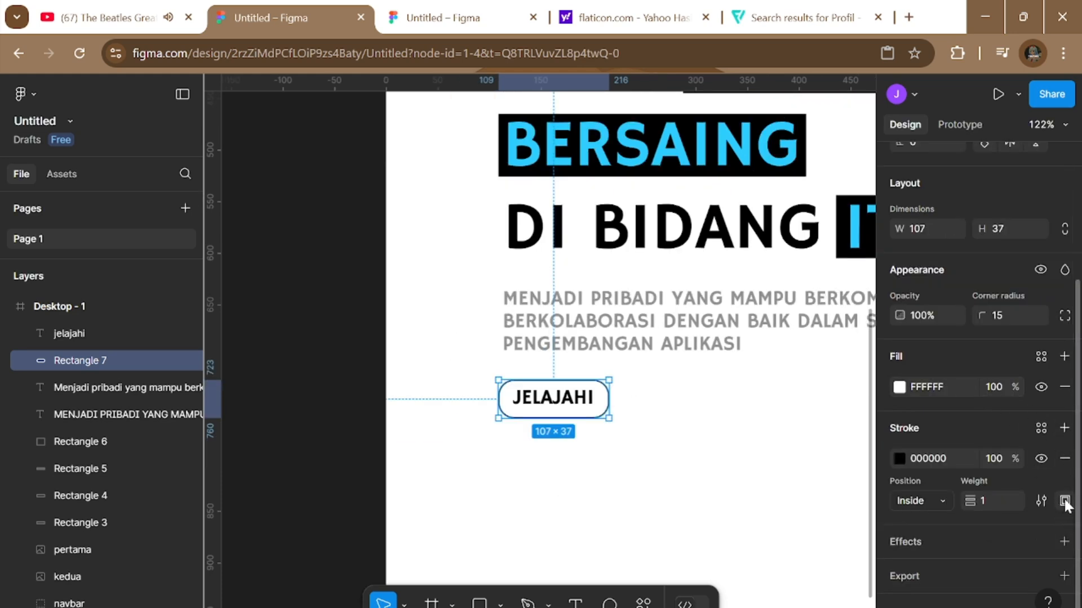
pyautogui.click(1064, 316)
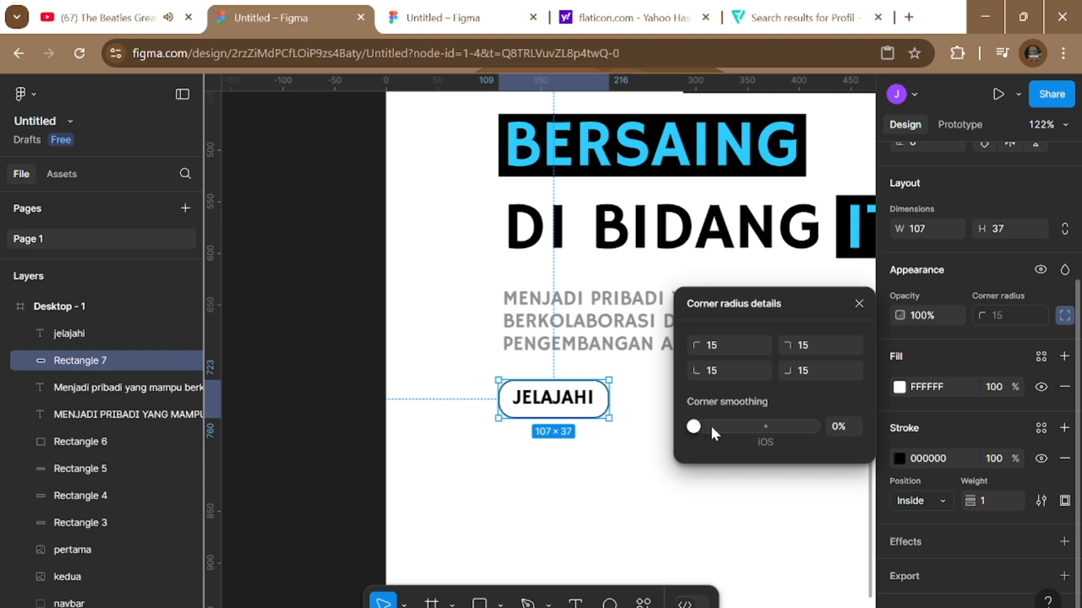
pyautogui.moveTo(713, 430); pyautogui.dragTo(852, 430)
pyautogui.click(860, 305)
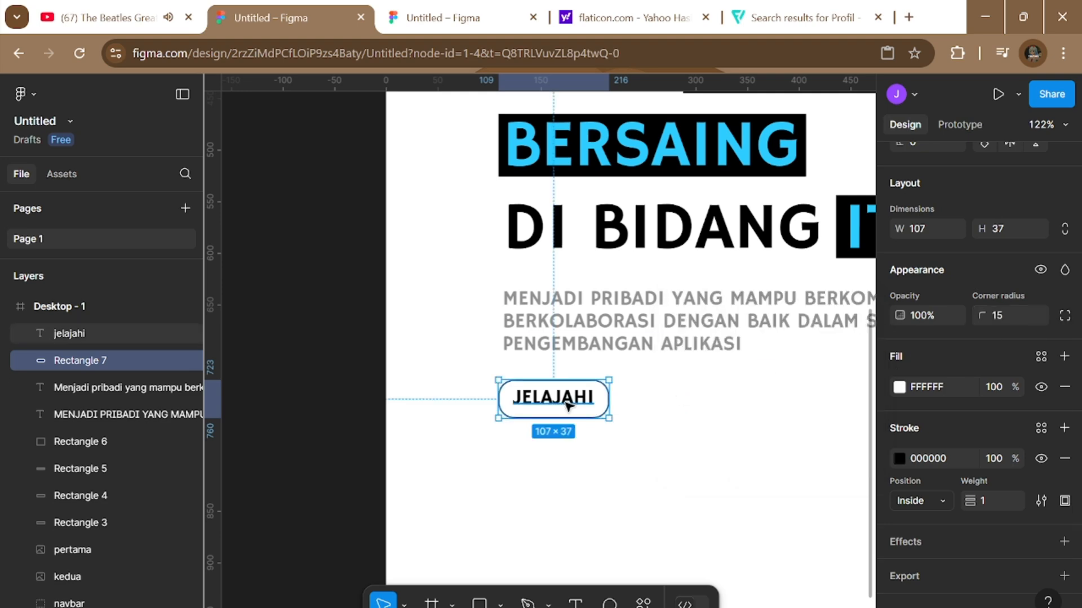
# Nudge the JELAJAHI label to X 122, Y 734 inside its rounded button.
pyautogui.click(540, 397)
pyautogui.press('Down')
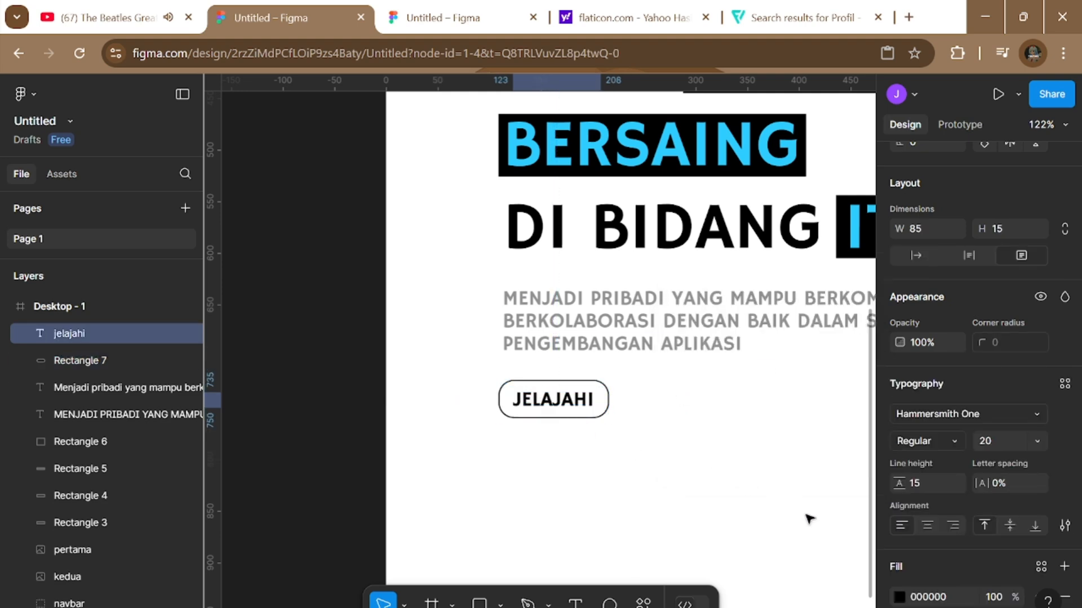
pyautogui.press('Left')
pyautogui.press('Left')
pyautogui.press('Right')
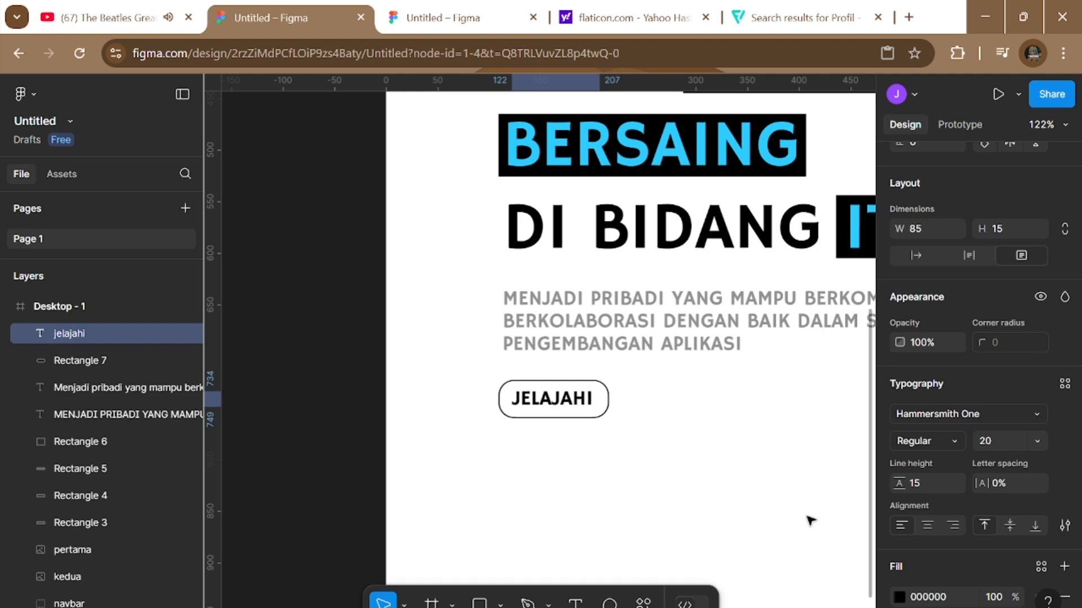
pyautogui.click(810, 521)
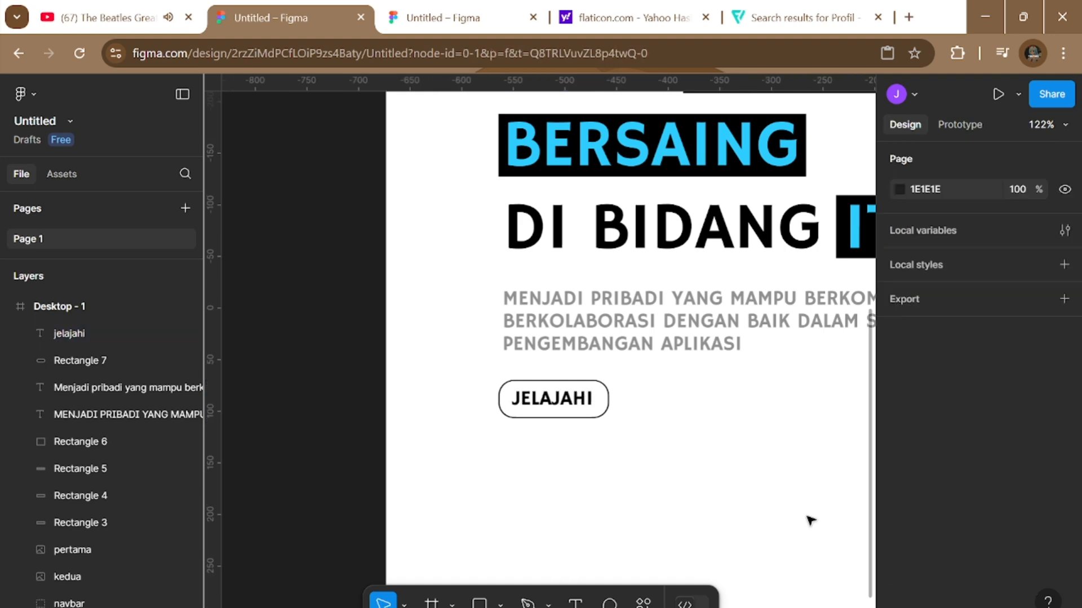
# Add a 100 × 100 ellipse beside the JELAJAHI button and position it at about X 227, Y 701.
pyautogui.hscroll(3, 668, 548)
pyautogui.scroll(2, 671, 550)
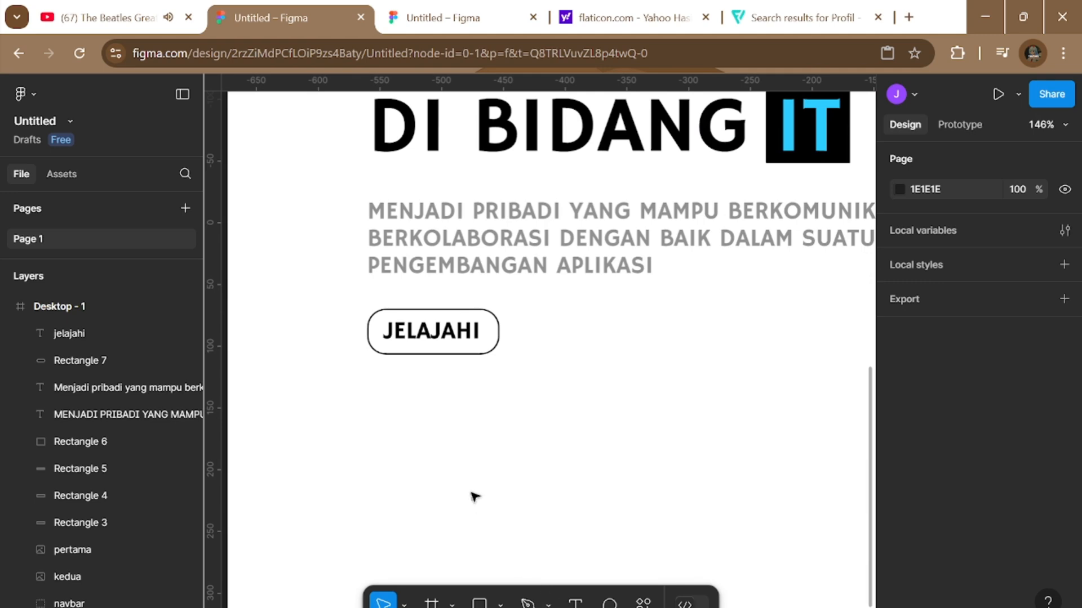
pyautogui.scroll(3, 490, 507)
pyautogui.scroll(2, 526, 437)
pyautogui.scroll(2, 496, 563)
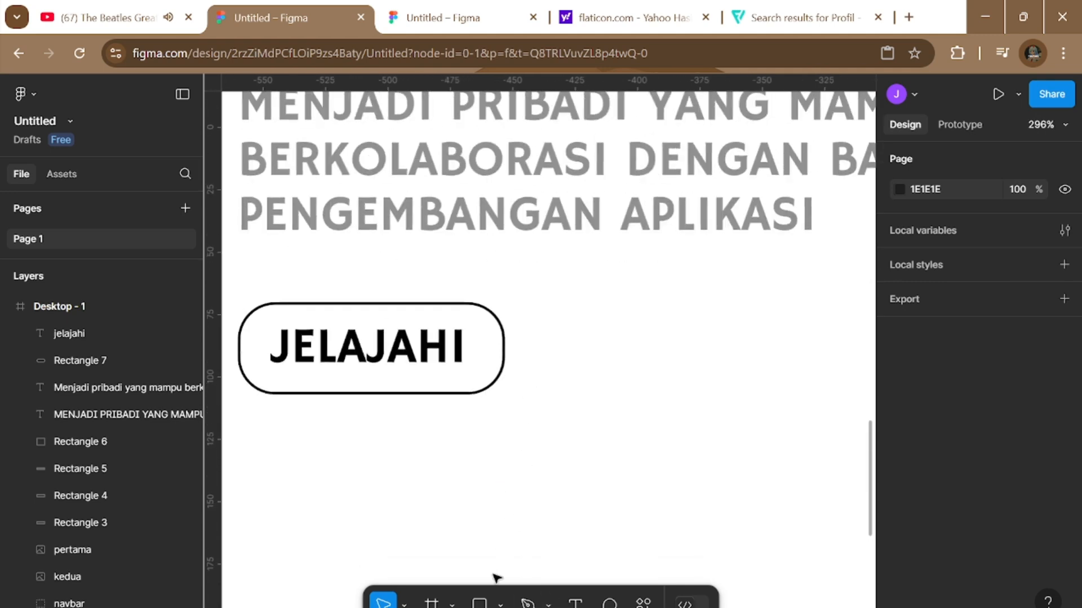
pyautogui.click(501, 602)
pyautogui.click(527, 502)
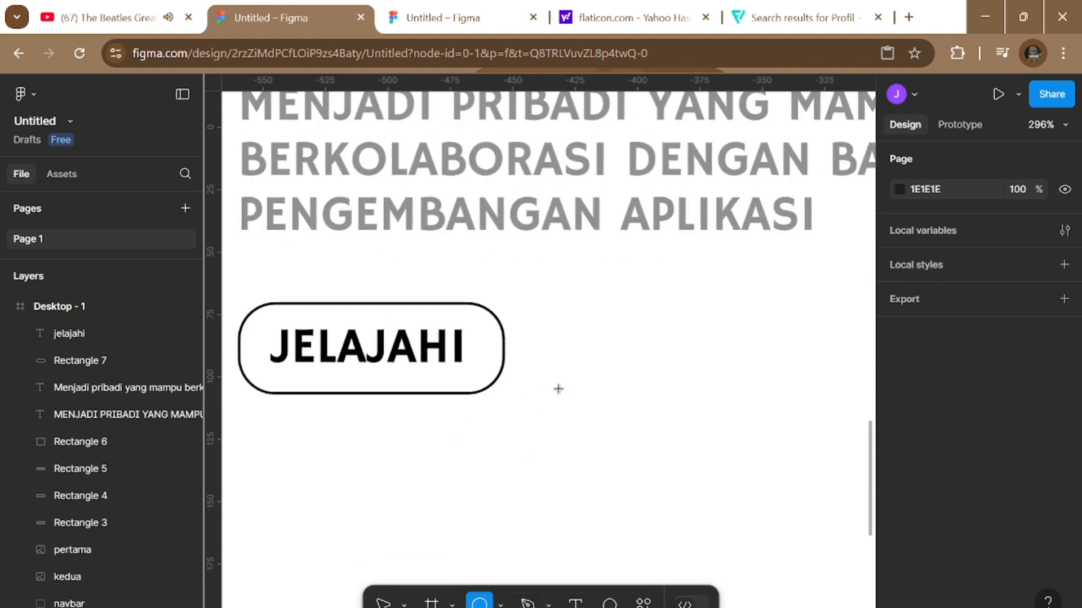
pyautogui.click(572, 349)
pyautogui.moveTo(591, 370); pyautogui.dragTo(670, 388)
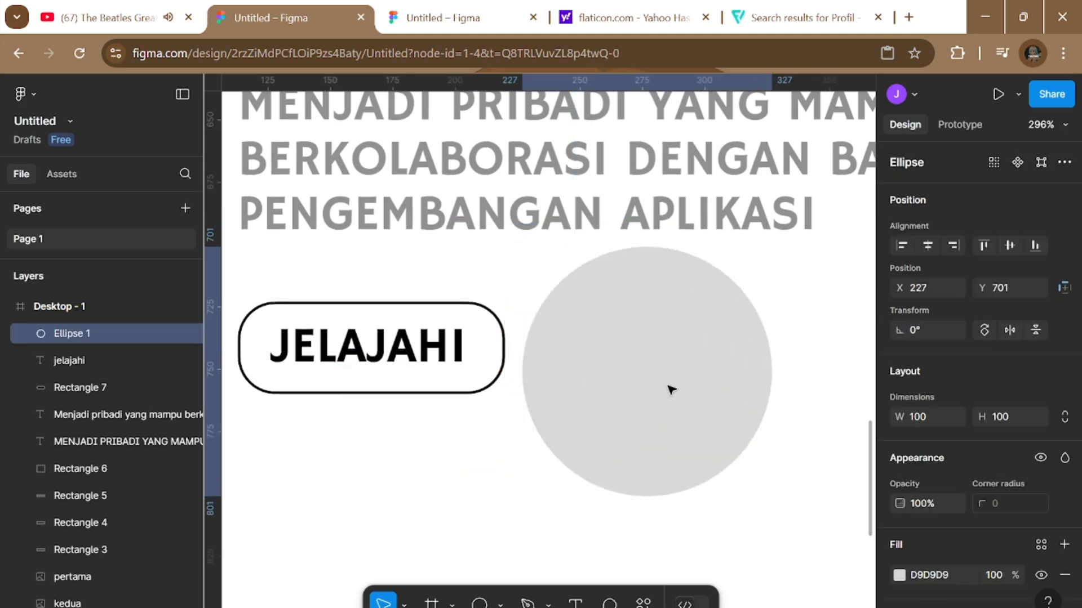
# Fill the circle beside the JELAJAHI button with black, 000000.
pyautogui.scroll(-2, 1013, 472)
pyautogui.click(899, 466)
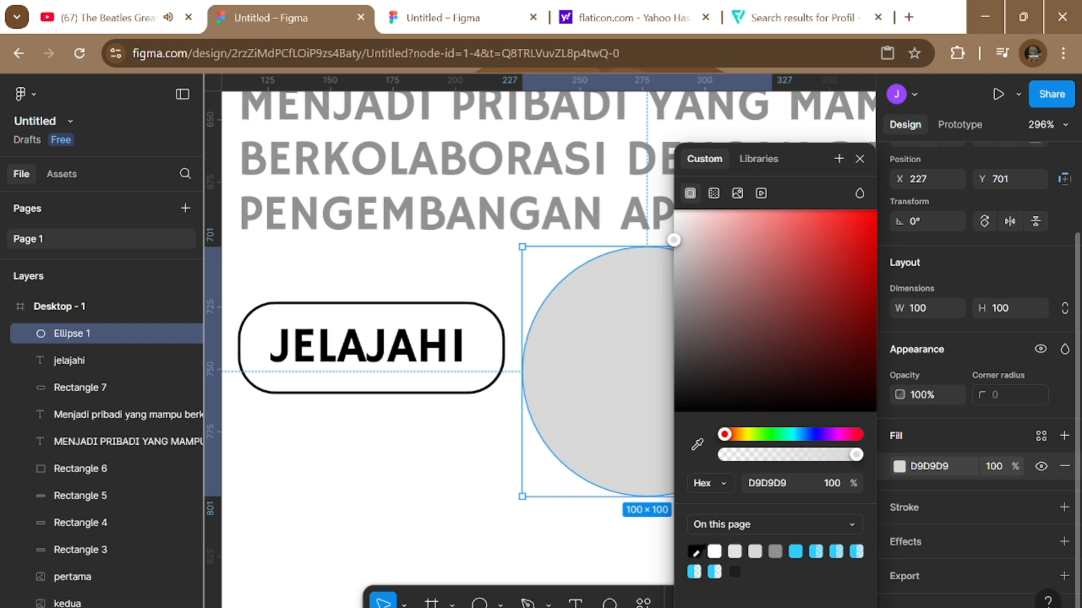
pyautogui.click(693, 550)
pyautogui.click(406, 480)
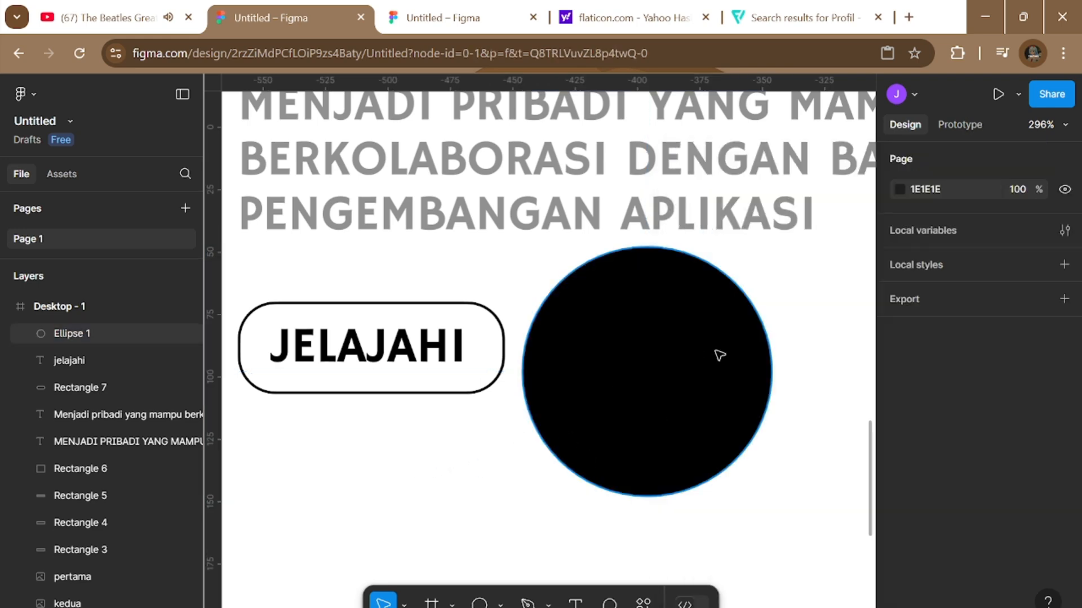
# Shrink the black circle to about 47 × 47 and move it next to the JELAJAHI button at about X 228, Y 716.
pyautogui.click(719, 425)
pyautogui.moveTo(772, 497); pyautogui.dragTo(640, 360)
pyautogui.moveTo(595, 300); pyautogui.dragTo(598, 337)
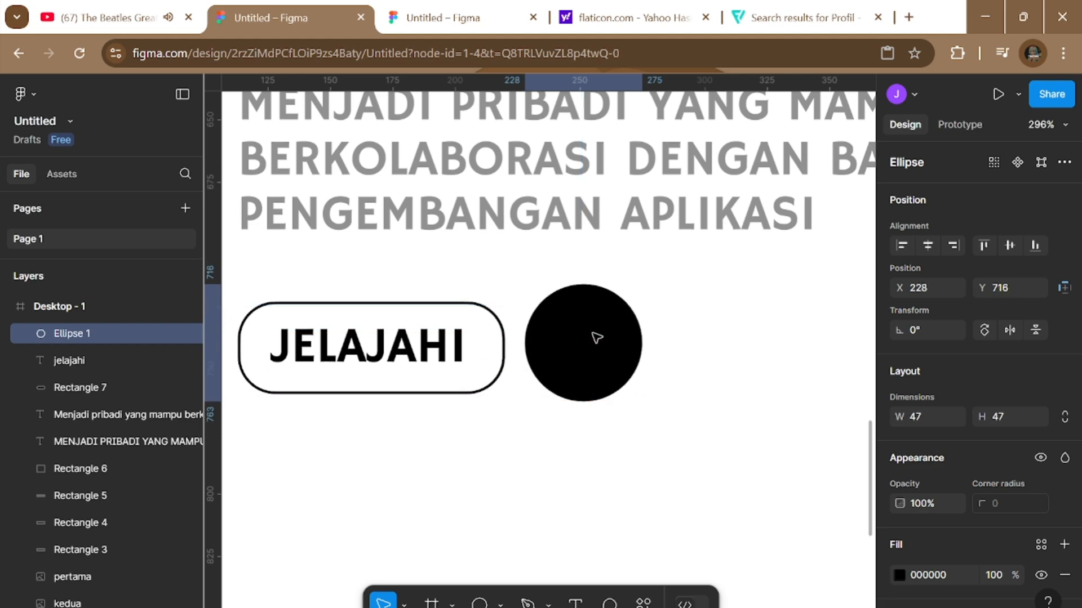
# Shrink the black circle to about 42 × 42 and position it beside the JELAJAHI button at about X 229, Y 721.
pyautogui.moveTo(640, 402); pyautogui.dragTo(628, 379)
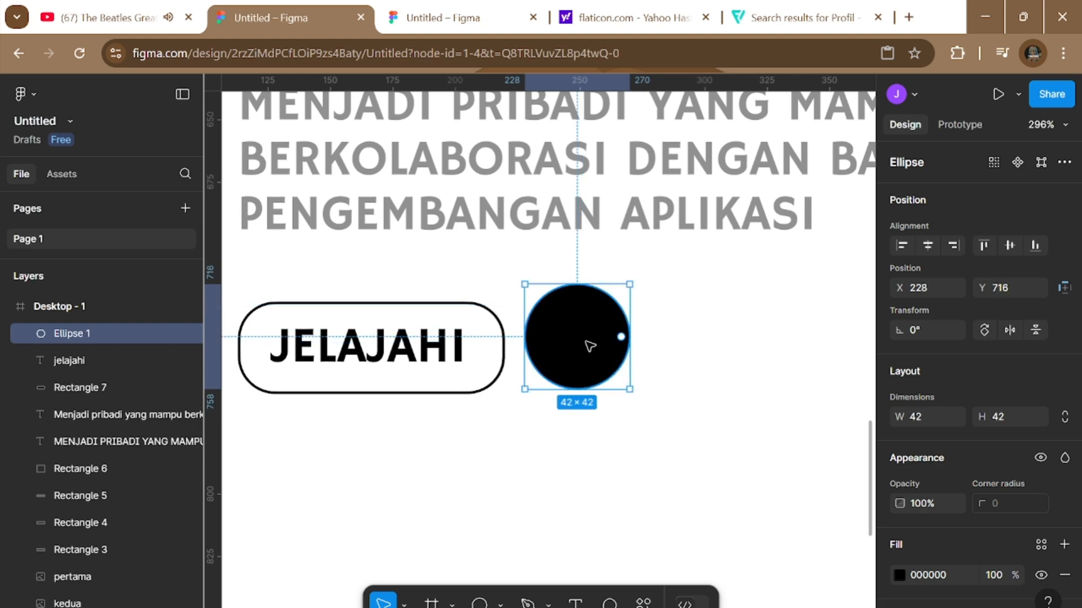
pyautogui.moveTo(586, 345); pyautogui.dragTo(593, 358)
pyautogui.click(500, 603)
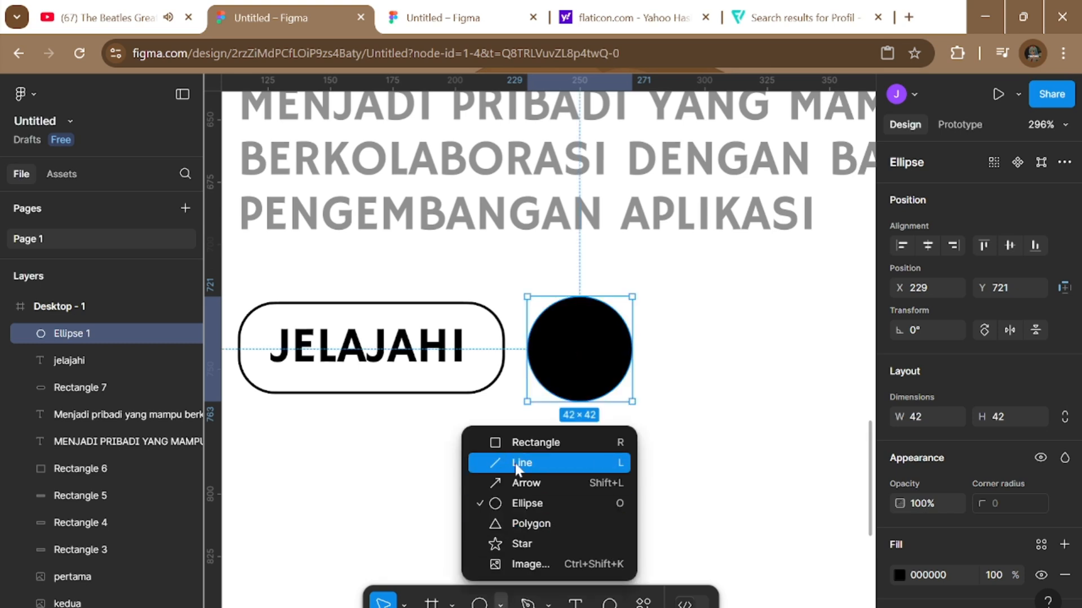
pyautogui.click(741, 502)
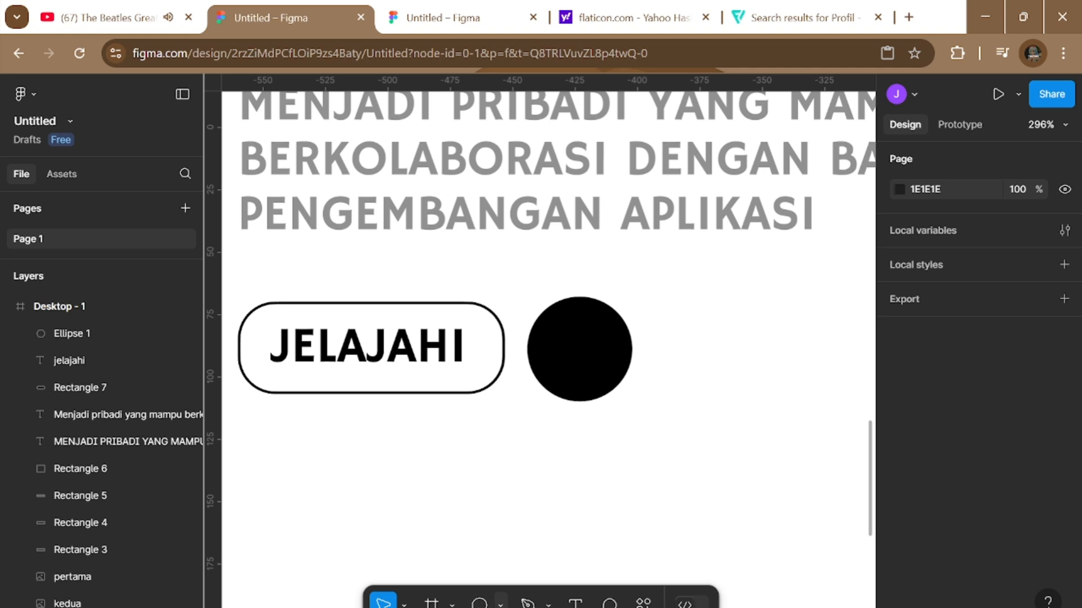
pyautogui.click(500, 603)
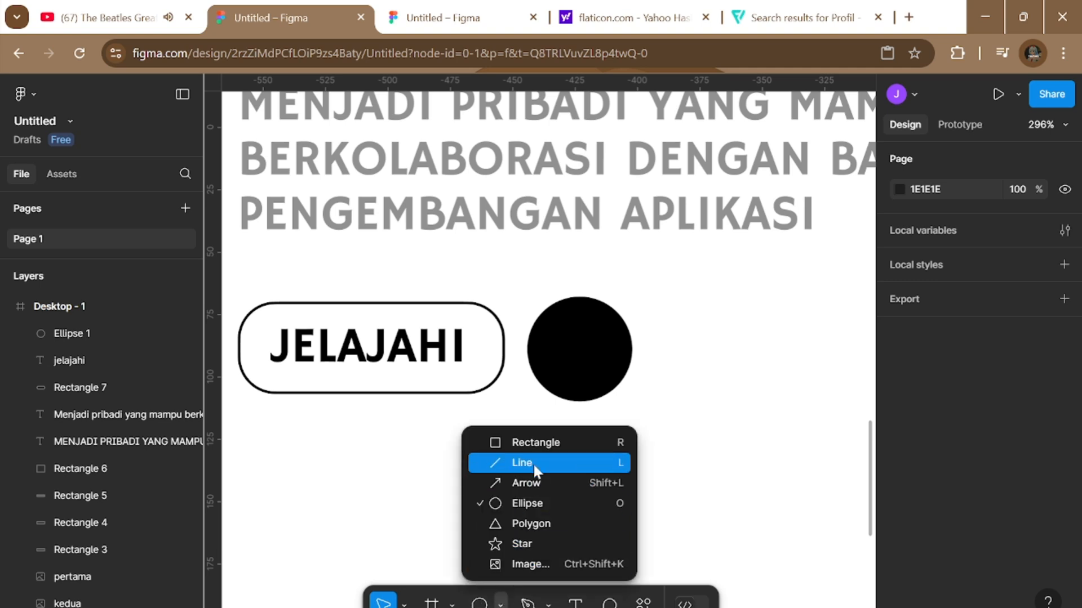
pyautogui.click(556, 485)
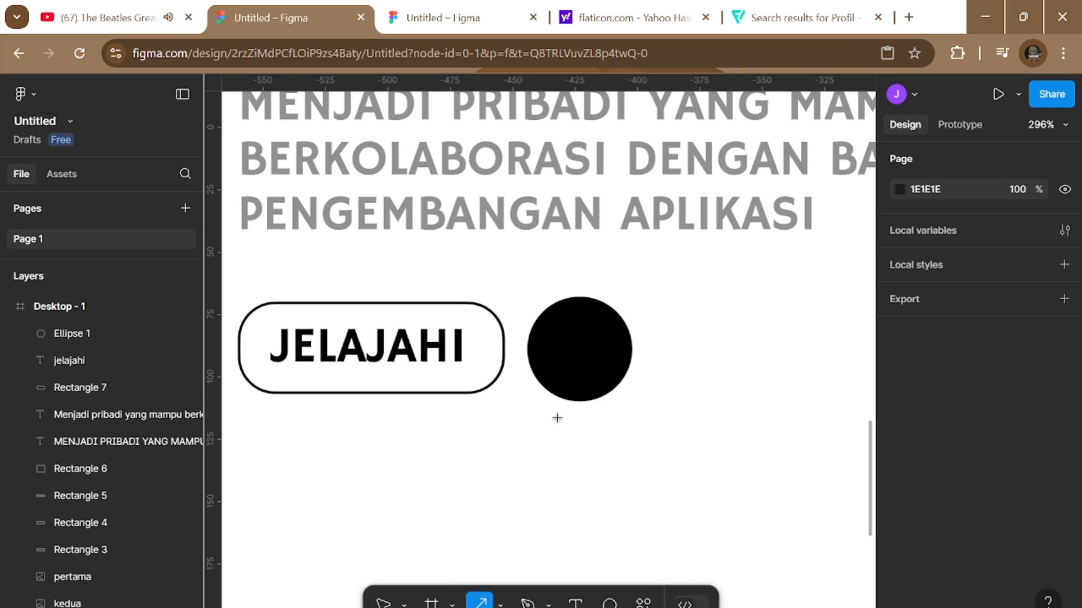
pyautogui.click(574, 346)
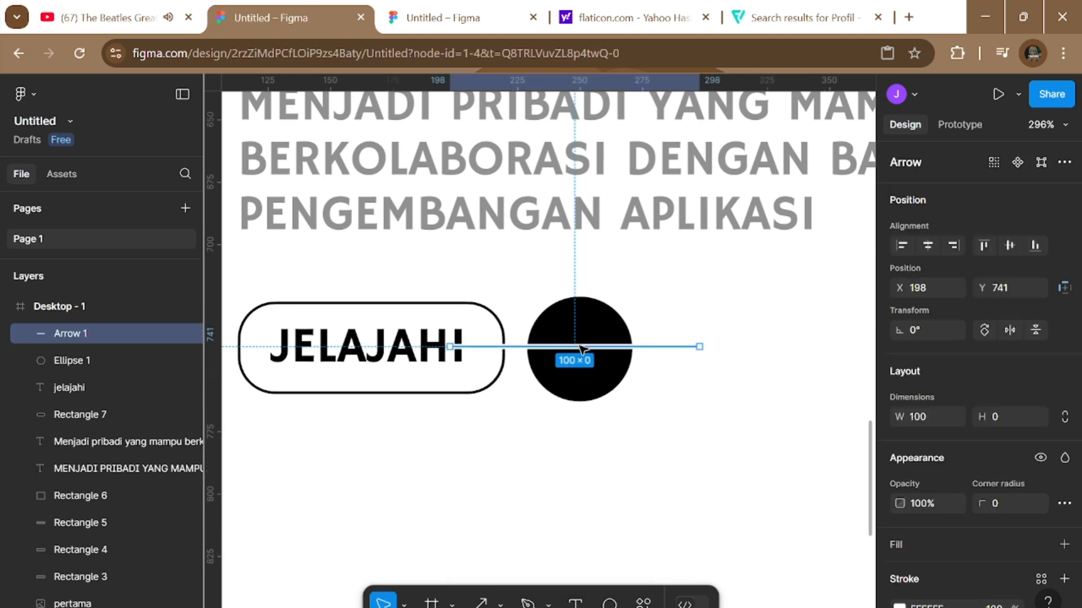
pyautogui.press('Delete')
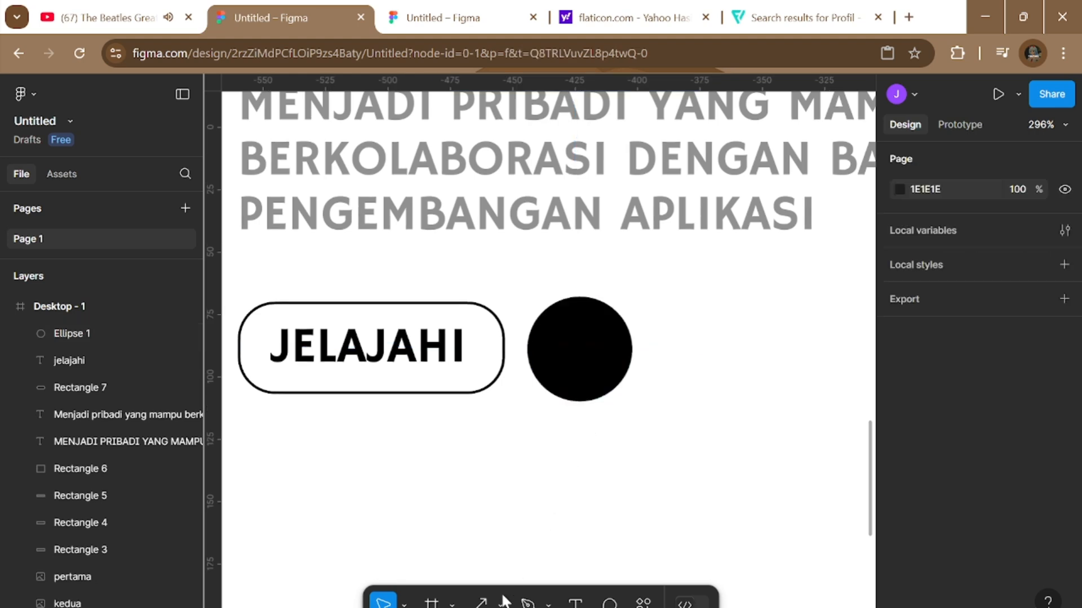
# Draw a diagonal white arrow about 20 long inside the black circle, pointing up and to the right.
pyautogui.hotkey('shift', 'l')
pyautogui.moveTo(566, 362); pyautogui.dragTo(592, 322)
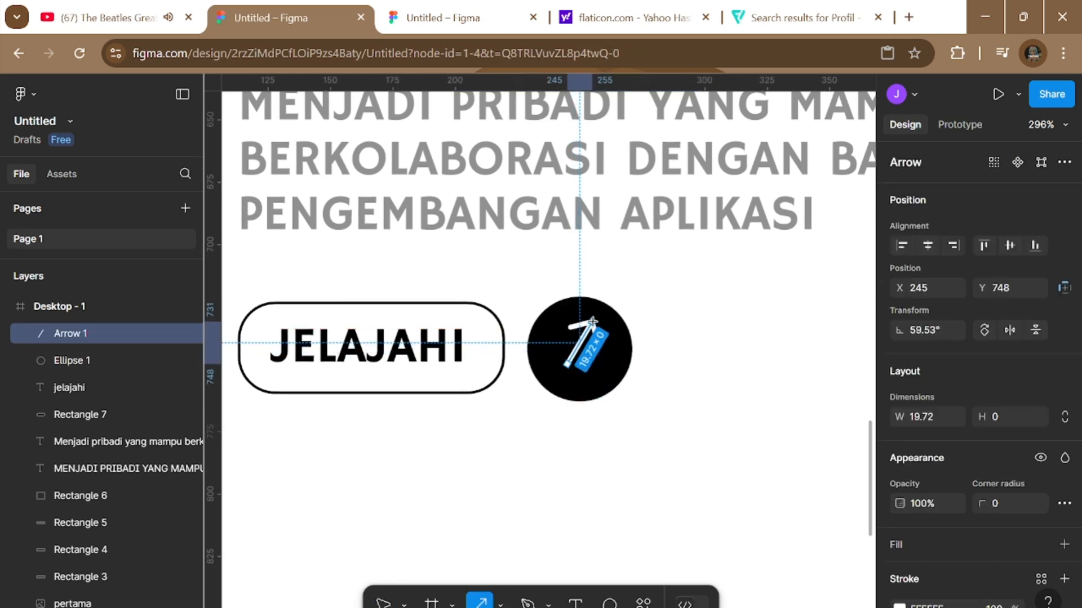
pyautogui.click(599, 468)
# Rotate the arrow to about 50.3° and nudge it slightly down and left to centre it in the black circle.
pyautogui.scroll(2, 598, 473)
pyautogui.scroll(2, 598, 474)
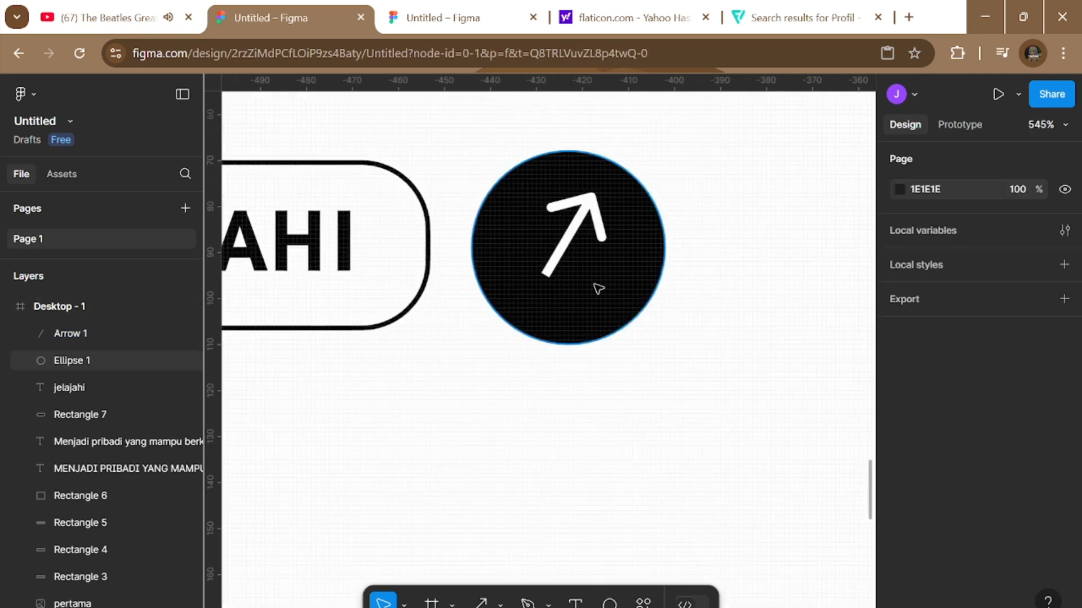
pyautogui.click(583, 225)
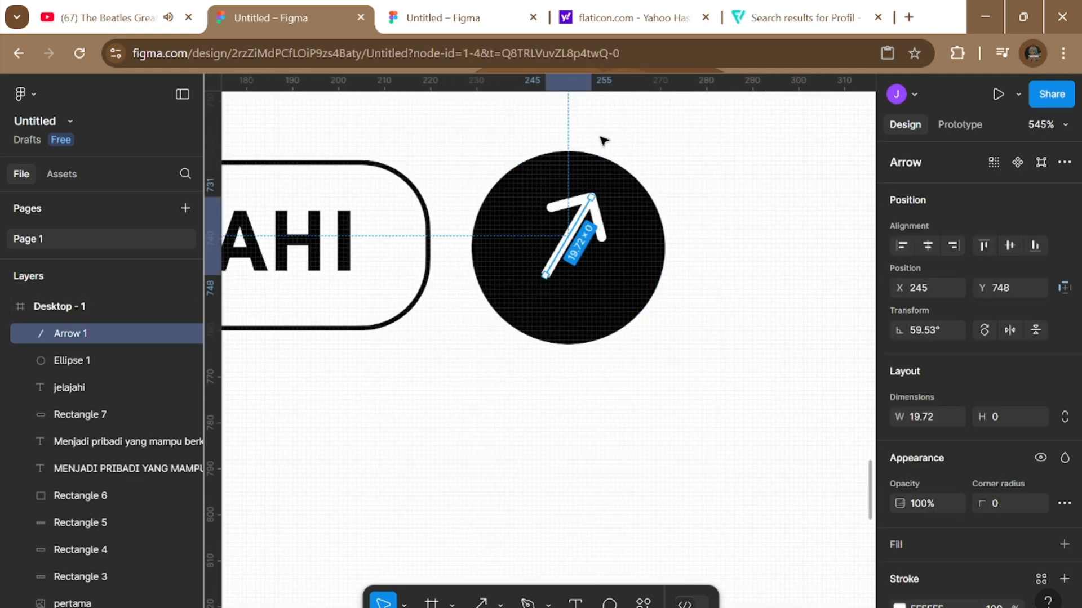
pyautogui.moveTo(598, 189); pyautogui.dragTo(604, 196)
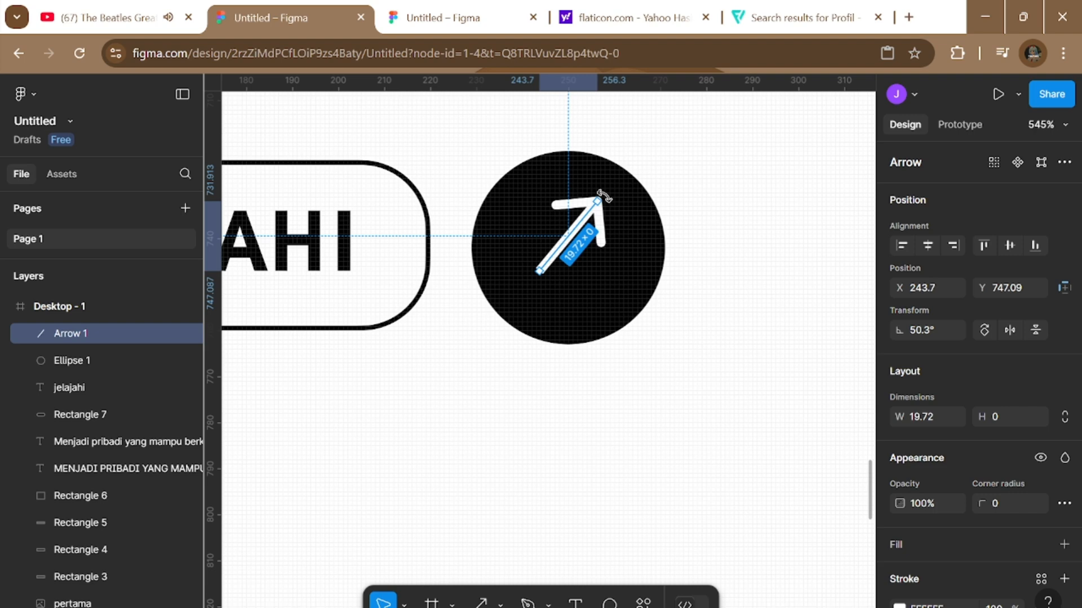
pyautogui.press('Down')
pyautogui.press('Left')
pyautogui.press('Left')
pyautogui.press('Down')
pyautogui.press('Right')
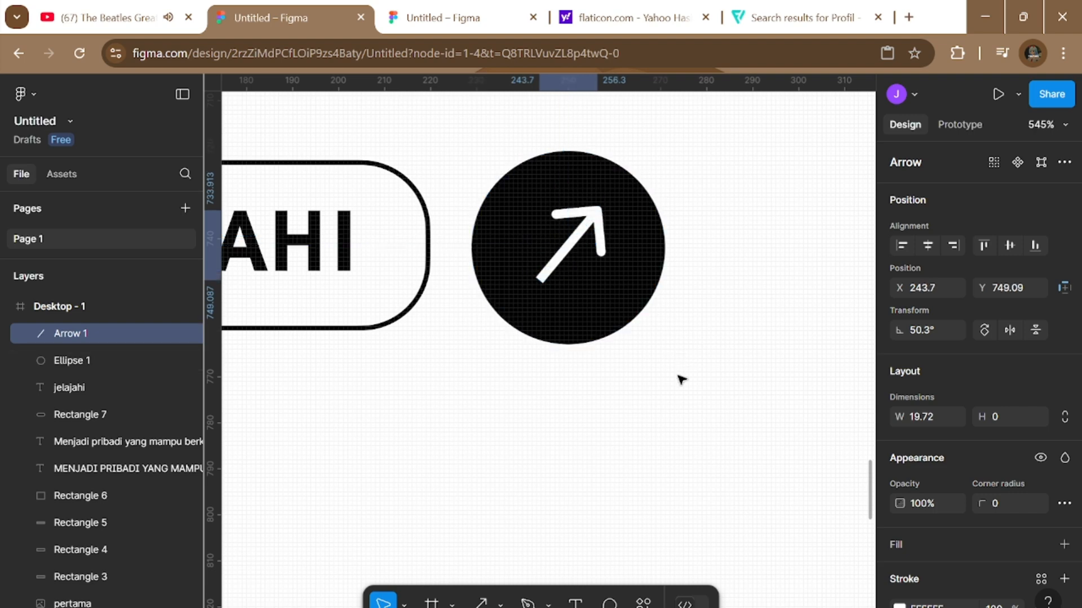
pyautogui.click(681, 380)
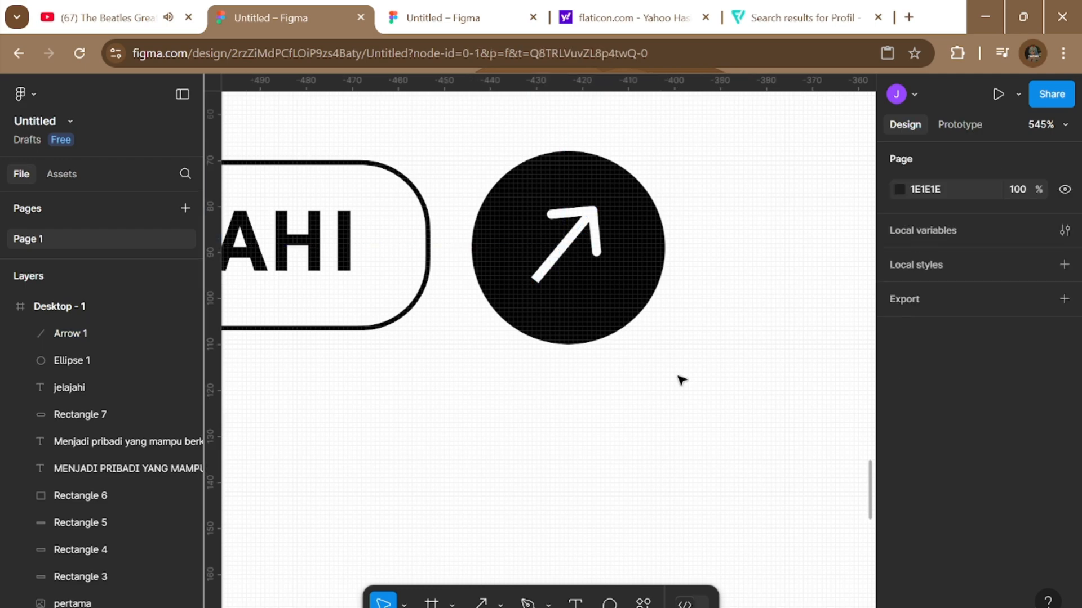
# Examine how the JELAJAHI button and arrow circle look within the whole page and up close.
pyautogui.scroll(-6, 682, 380)
pyautogui.scroll(-5, 680, 387)
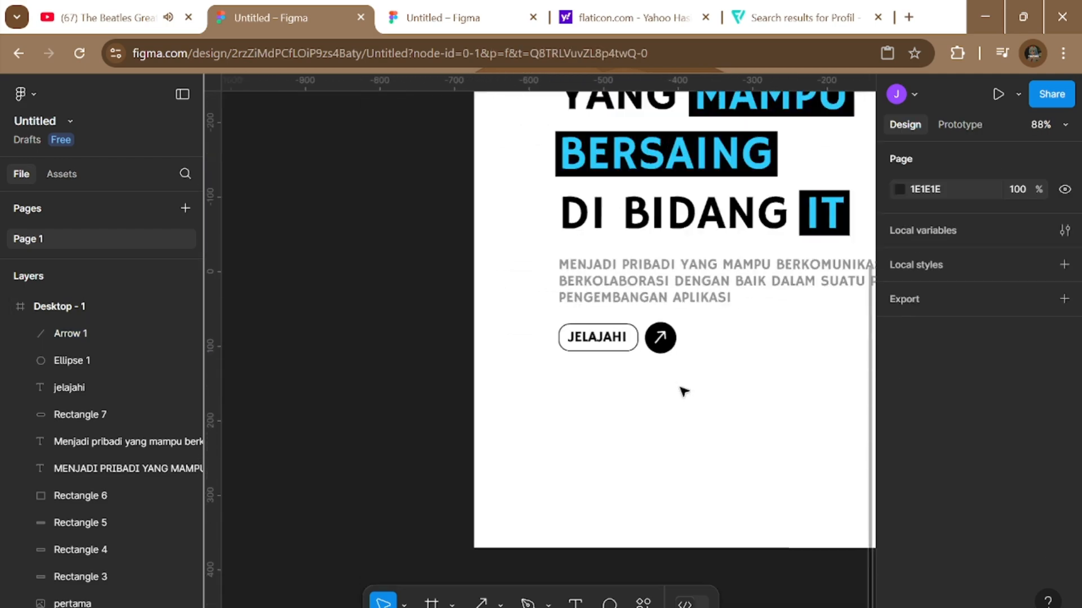
pyautogui.scroll(-3, 683, 391)
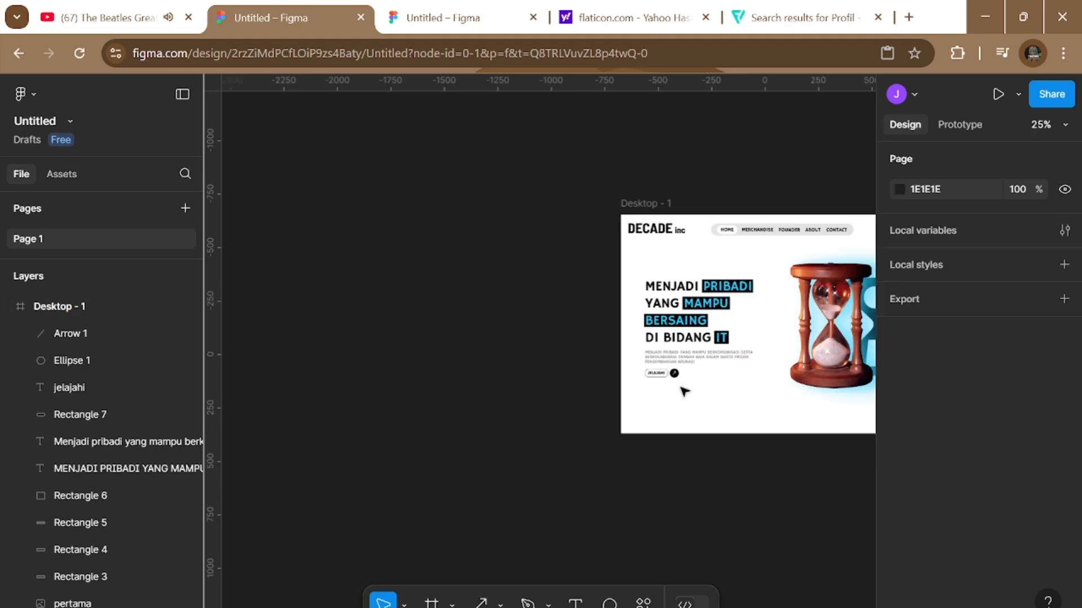
pyautogui.scroll(6, 683, 392)
pyautogui.scroll(3, 682, 392)
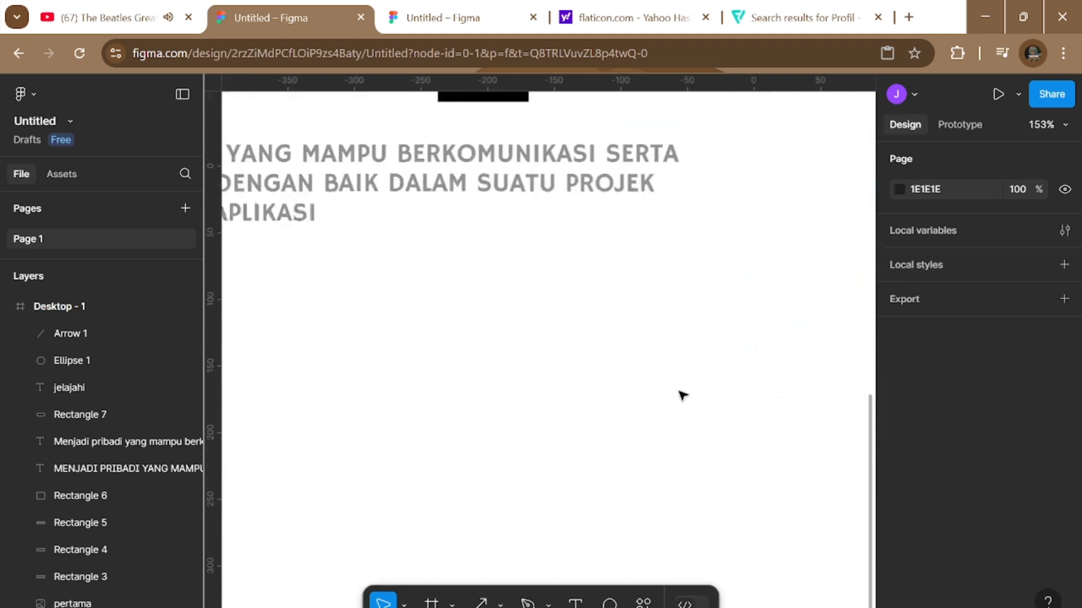
pyautogui.scroll(-8, 681, 394)
pyautogui.scroll(5, 678, 393)
pyautogui.scroll(6, 677, 406)
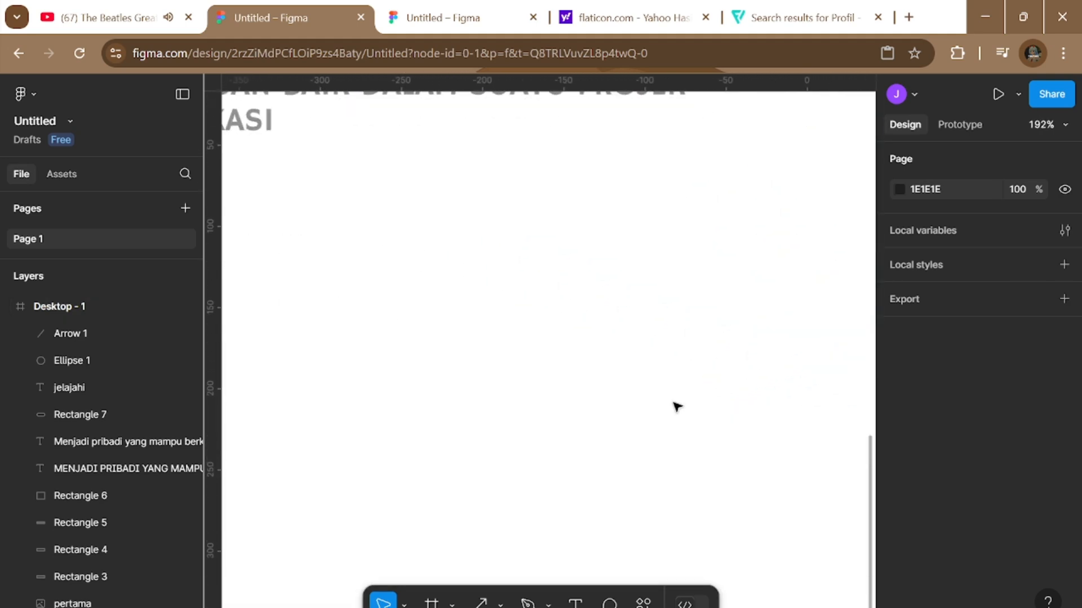
pyautogui.scroll(-3, 676, 405)
pyautogui.scroll(3, 543, 314)
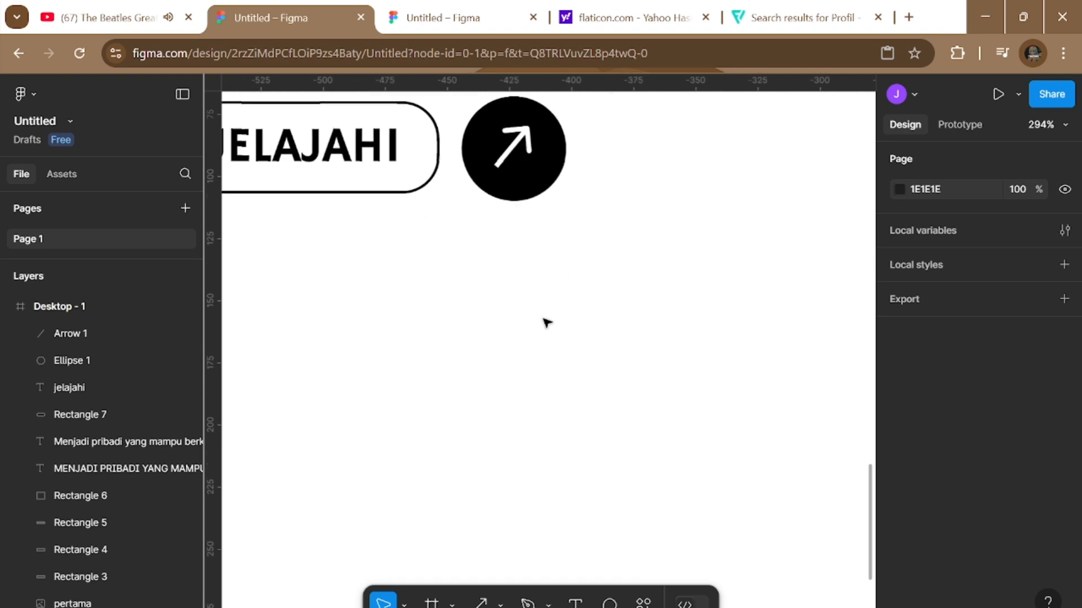
# Nudge the black circle and its arrow together 1 px down to line up with the JELAJAHI button.
pyautogui.scroll(2, 555, 267)
pyautogui.hscroll(-2, 554, 267)
pyautogui.click(633, 307)
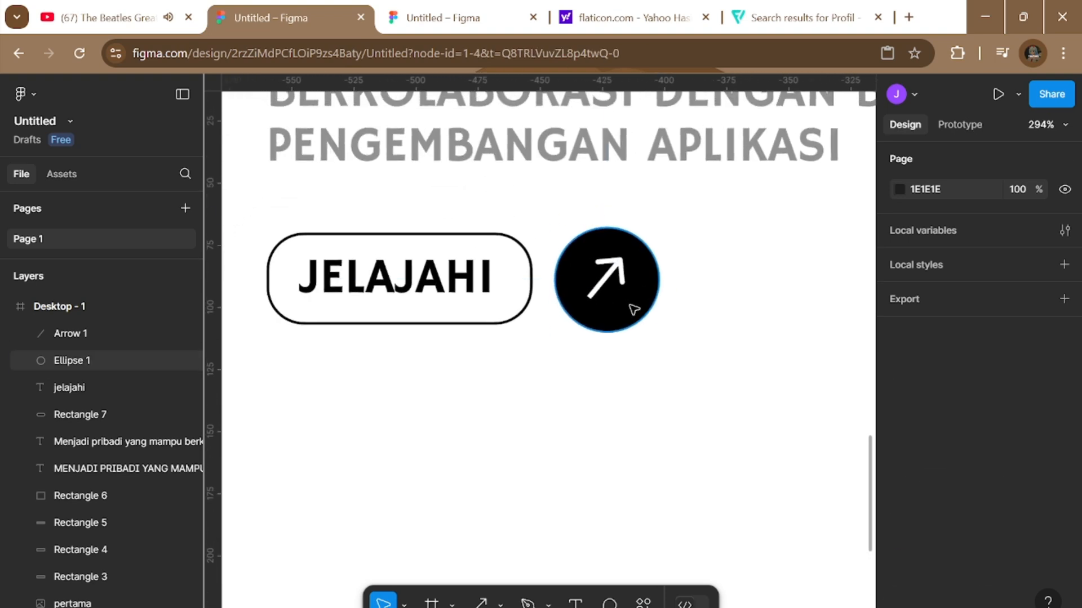
pyautogui.keyDown('shift'); pyautogui.click(616, 276); pyautogui.keyUp('shift')
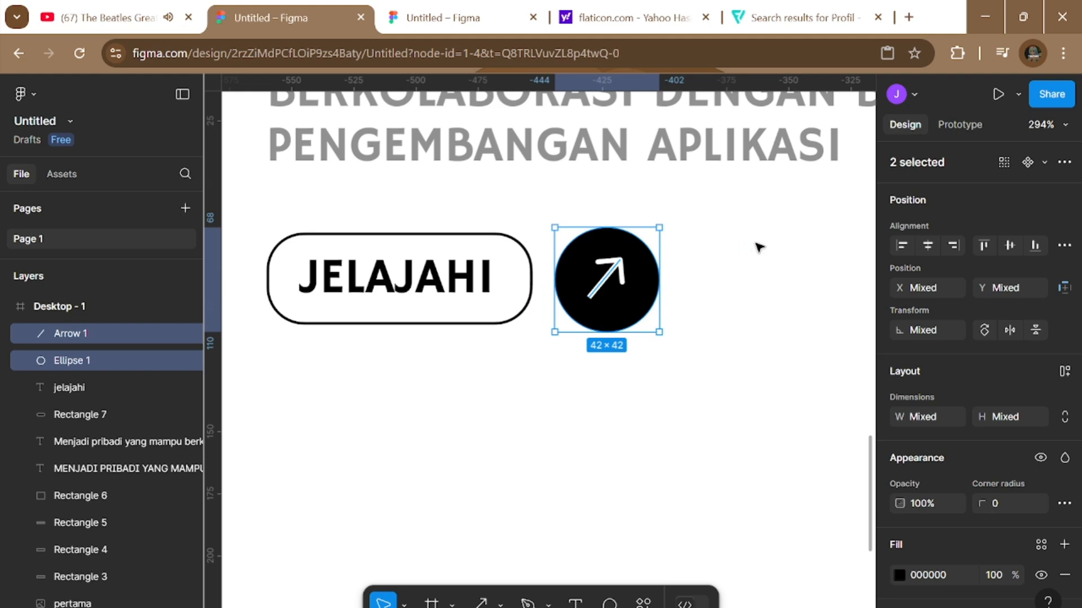
pyautogui.press('Down')
pyautogui.press('Down')
pyautogui.press('Down')
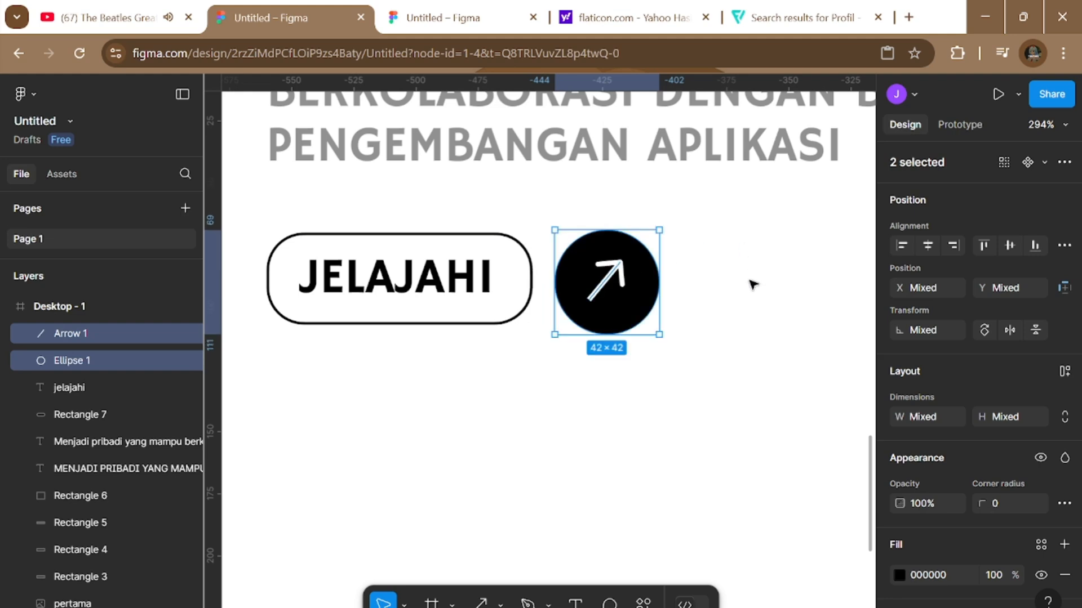
pyautogui.click(736, 388)
# Group the hero heading, its black highlights, the description text, the JELAJAHI button and the arrow circle.
pyautogui.scroll(-1, 736, 387)
pyautogui.scroll(-6, 736, 387)
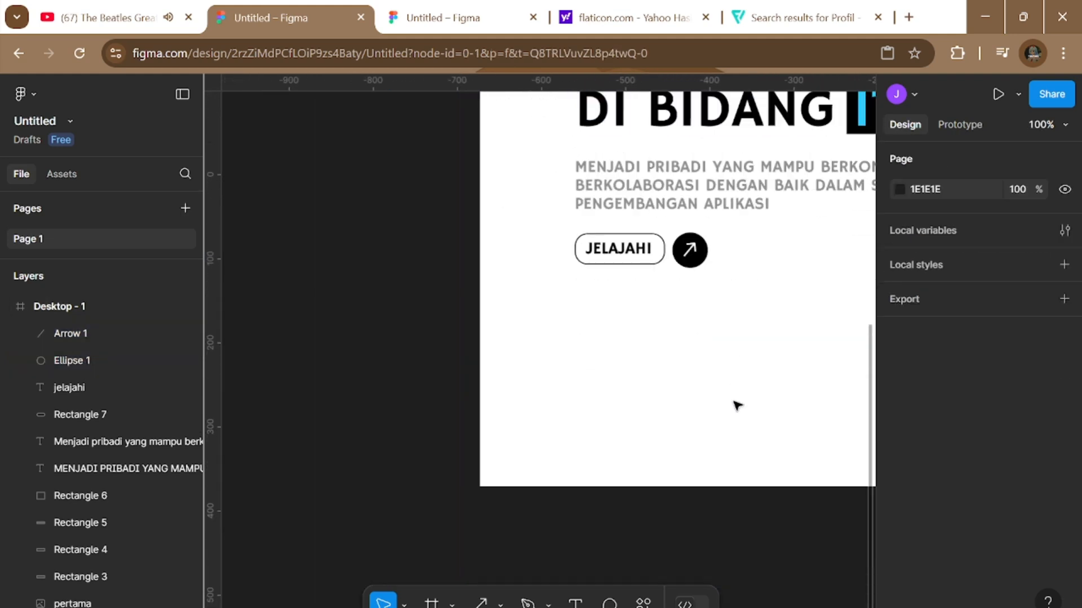
pyautogui.scroll(3, 736, 403)
pyautogui.scroll(-4, 736, 403)
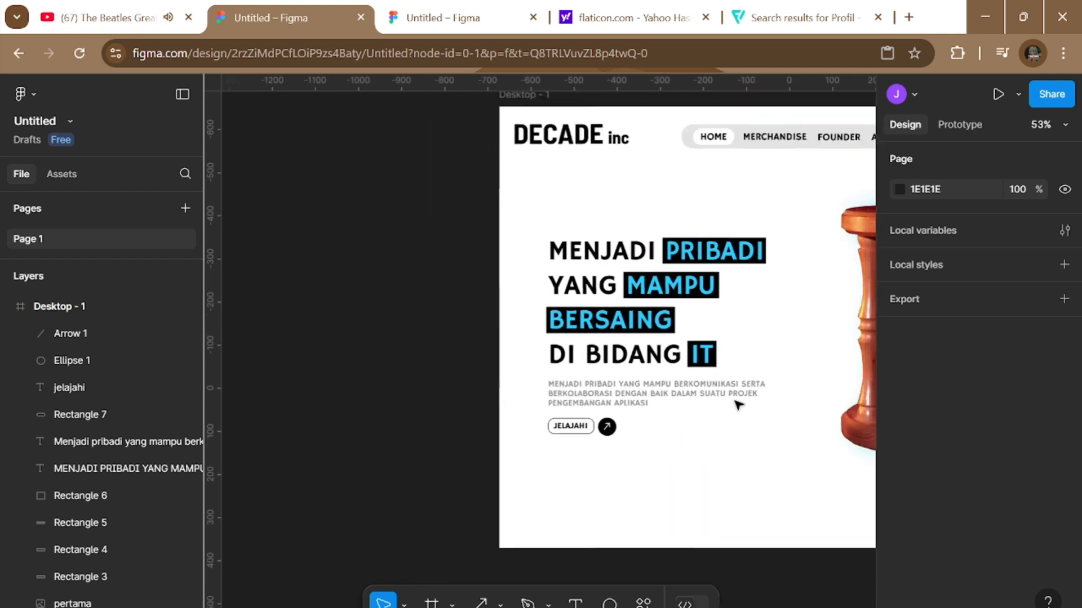
pyautogui.hscroll(1, 634, 447)
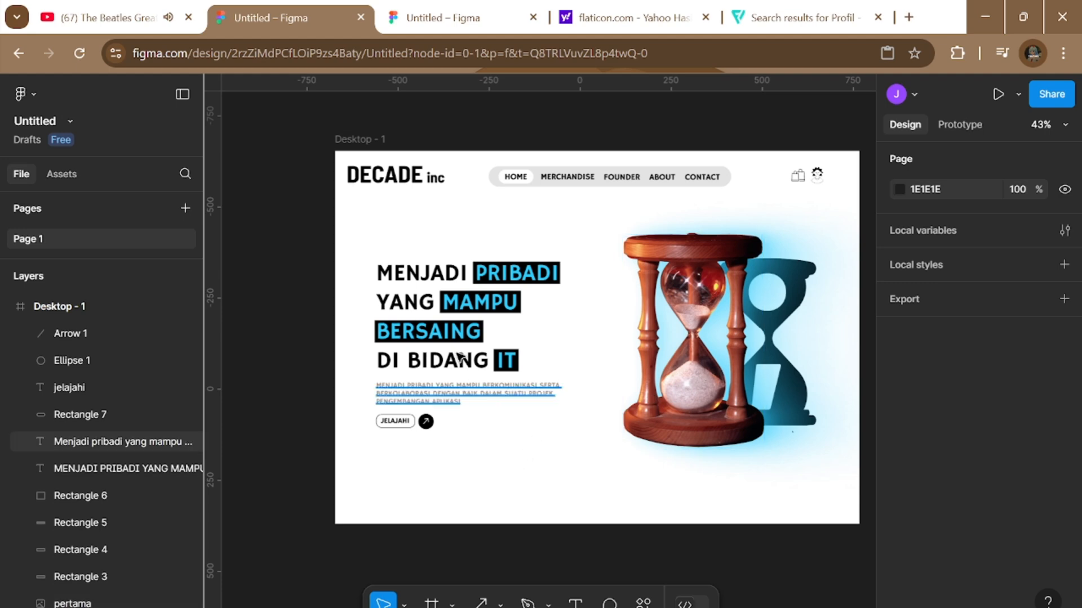
pyautogui.moveTo(285, 215); pyautogui.dragTo(591, 487)
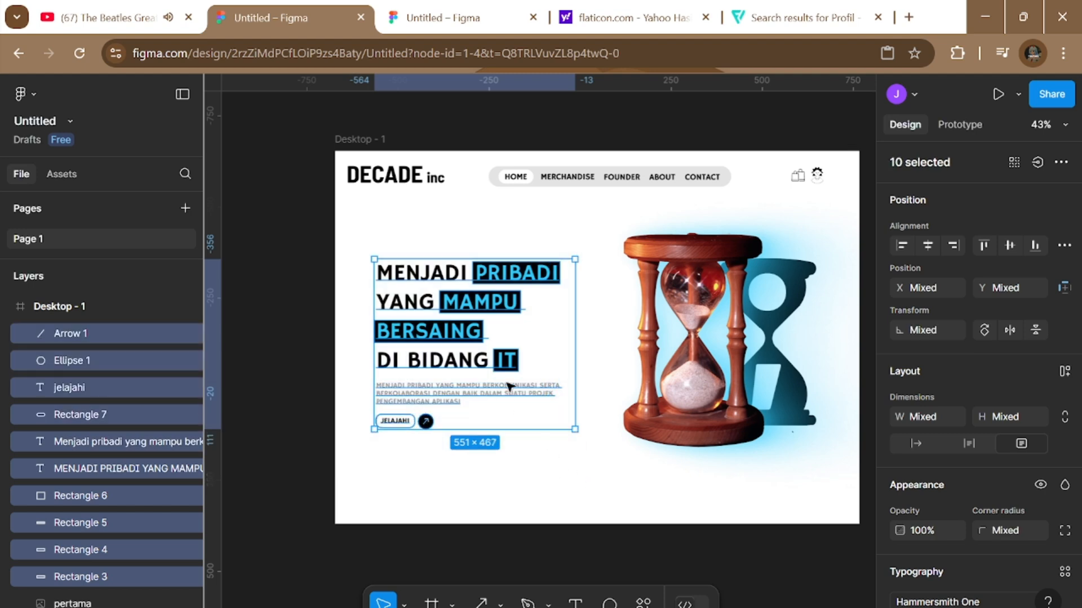
pyautogui.rightClick(536, 346)
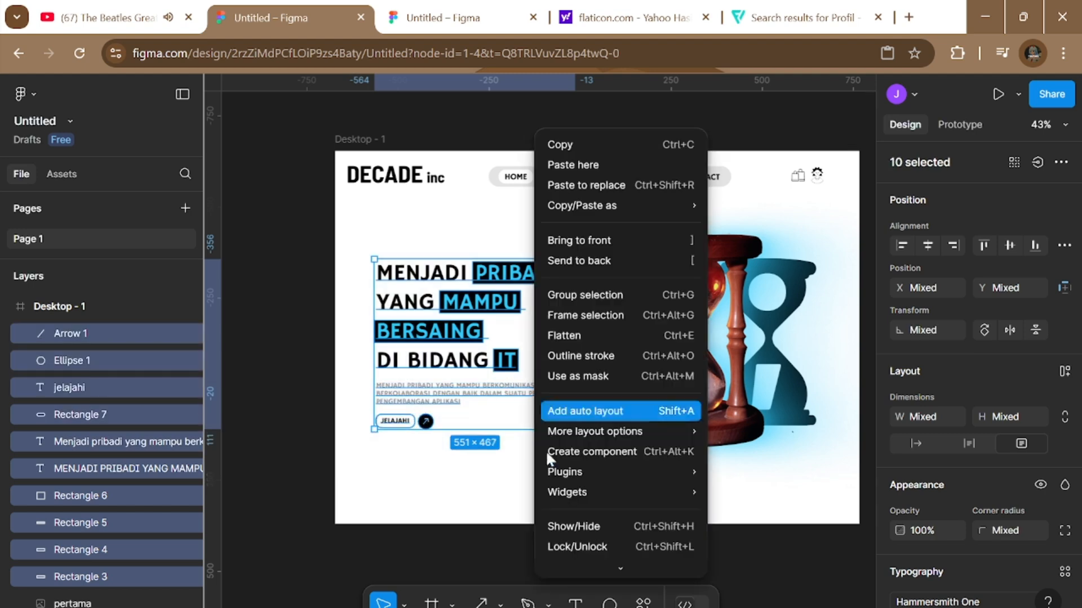
pyautogui.moveTo(560, 494)
pyautogui.click(612, 305)
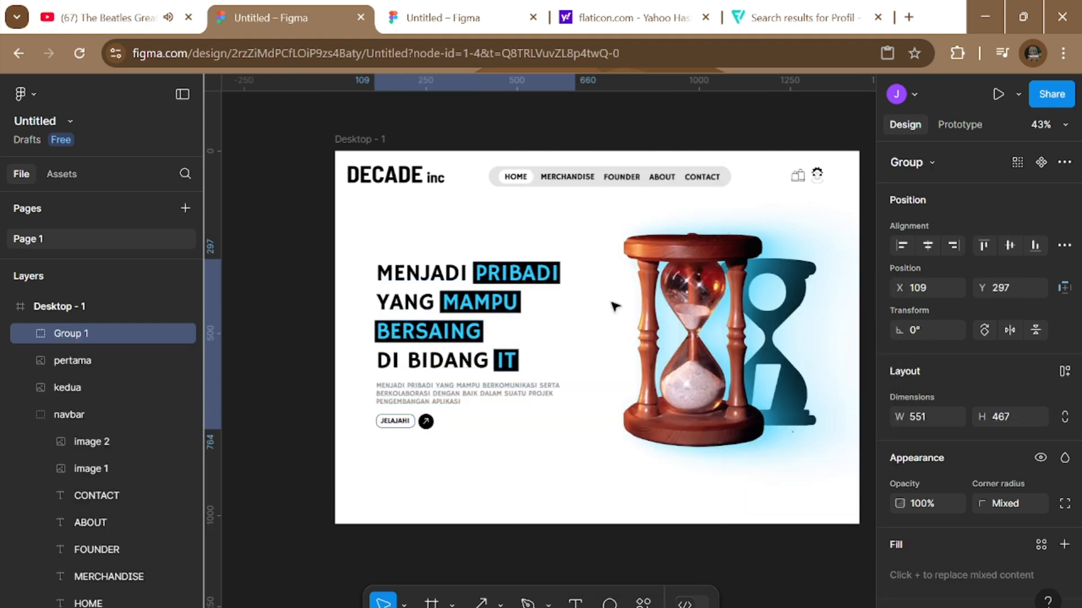
# Rename the new hero group as teks and collapse the navbar group in the layer list.
pyautogui.rightClick(84, 331)
pyautogui.moveTo(148, 181)
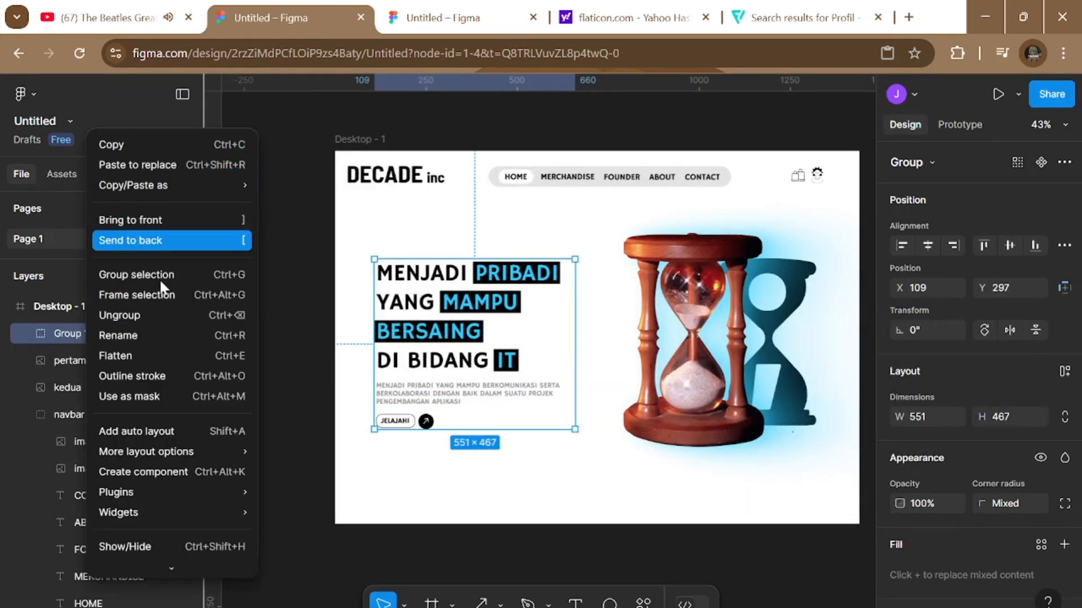
pyautogui.click(129, 337)
pyautogui.press('BackSpace')
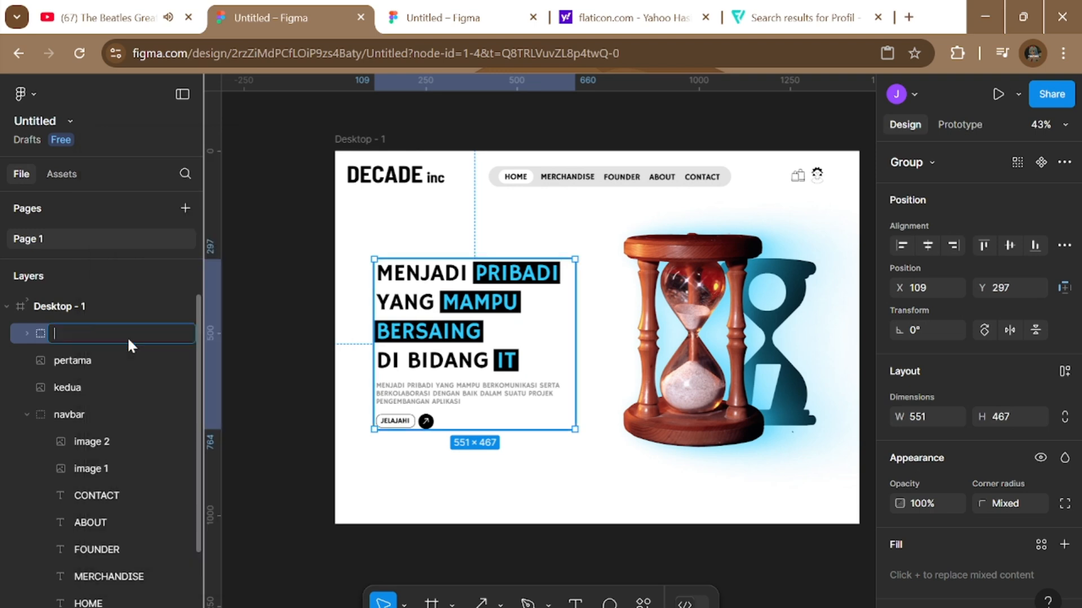
pyautogui.write('teks')
pyautogui.press('Return')
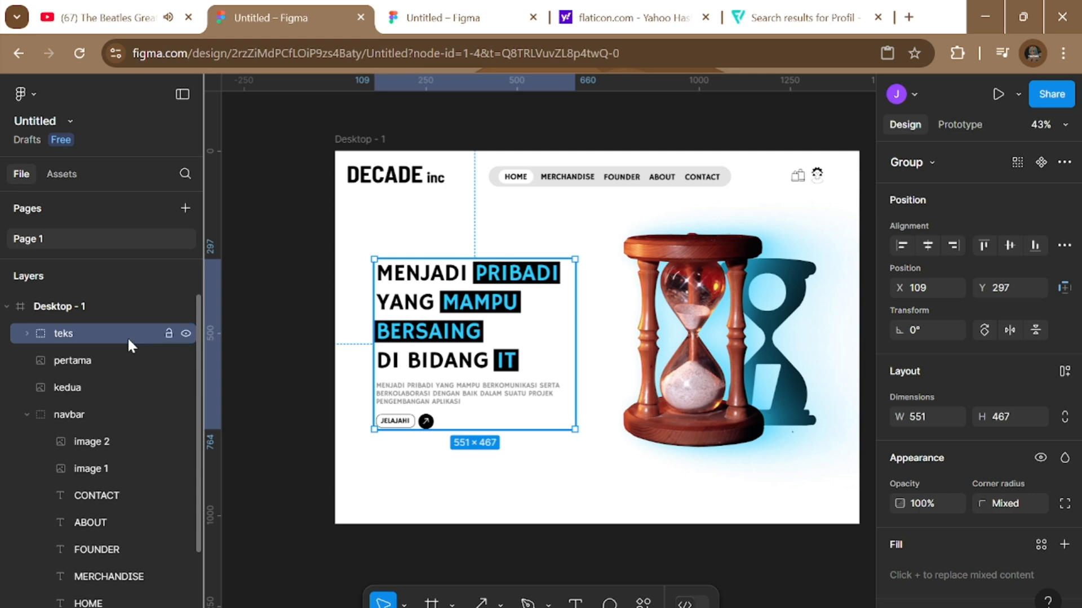
pyautogui.click(25, 413)
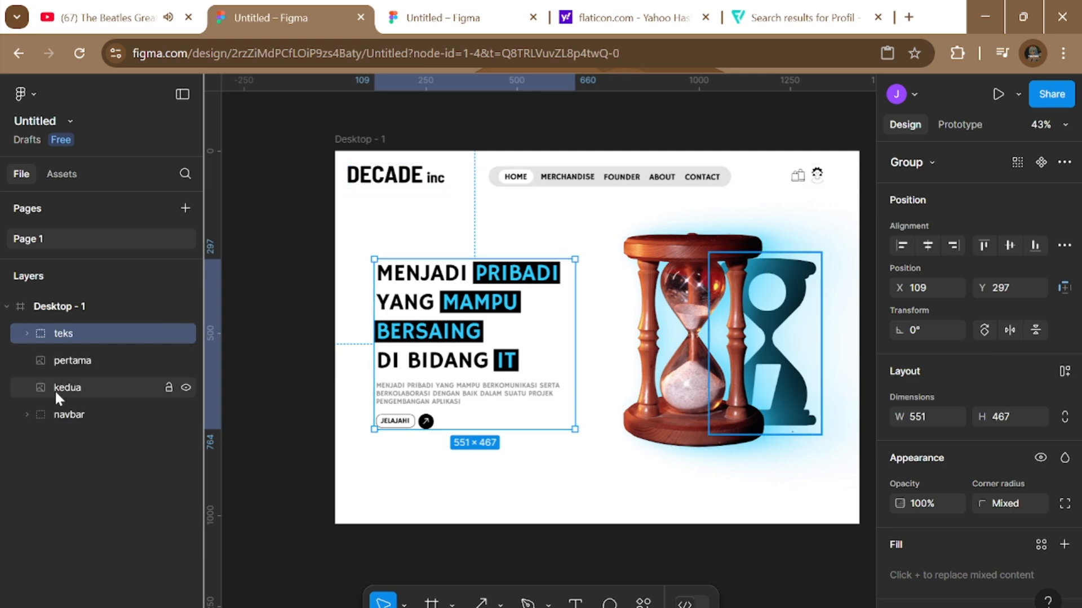
pyautogui.click(321, 563)
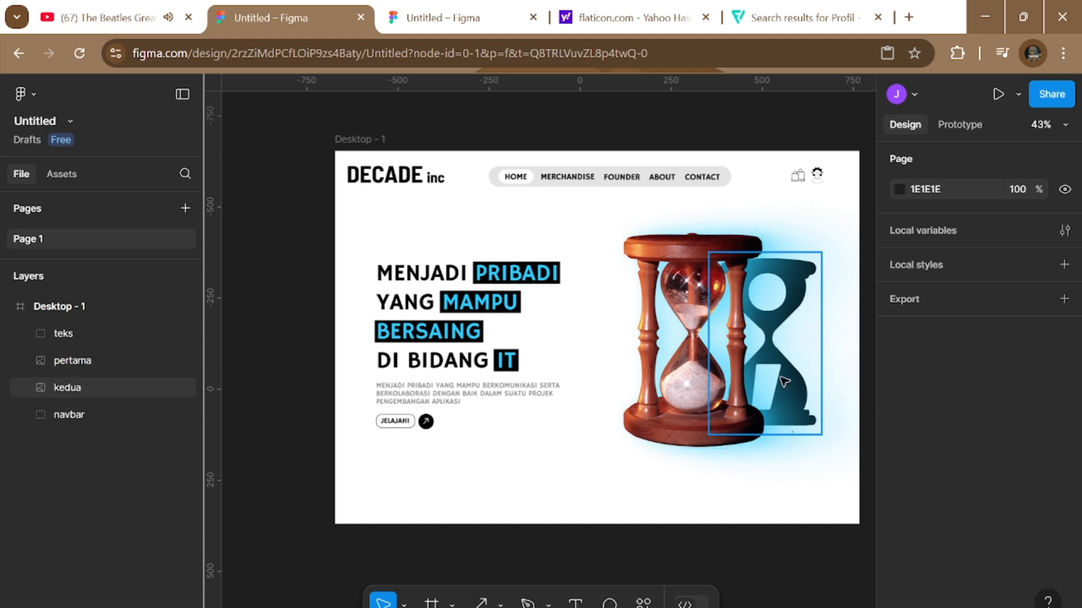
# Add a row of text labels UI/UX, BACK-END, FRONT-END and CYBER-SECURITY, repeated twice, along the bottom of the page.
pyautogui.scroll(-2, 705, 348)
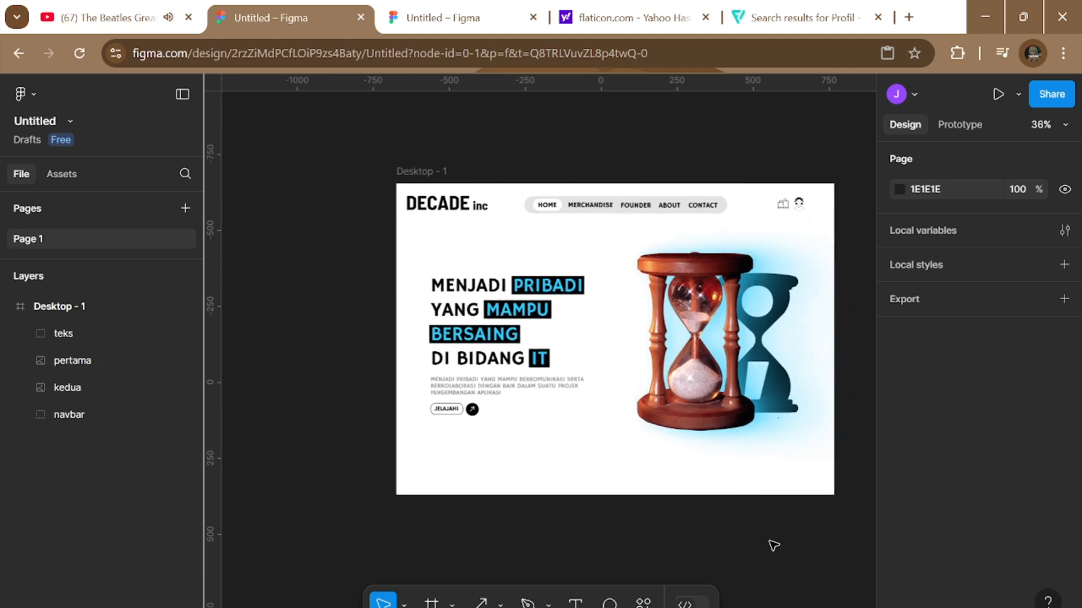
pyautogui.scroll(-2, 772, 544)
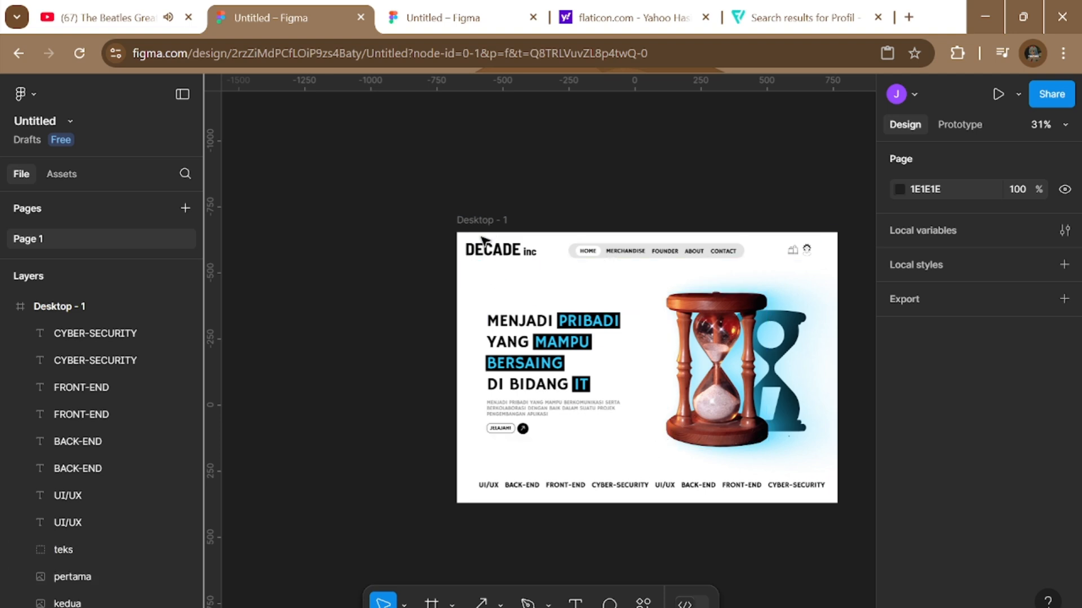
# Try extending the Desktop - 1 frame downward to a height of 2417 px.
pyautogui.click(505, 263)
pyautogui.scroll(-2, 676, 507)
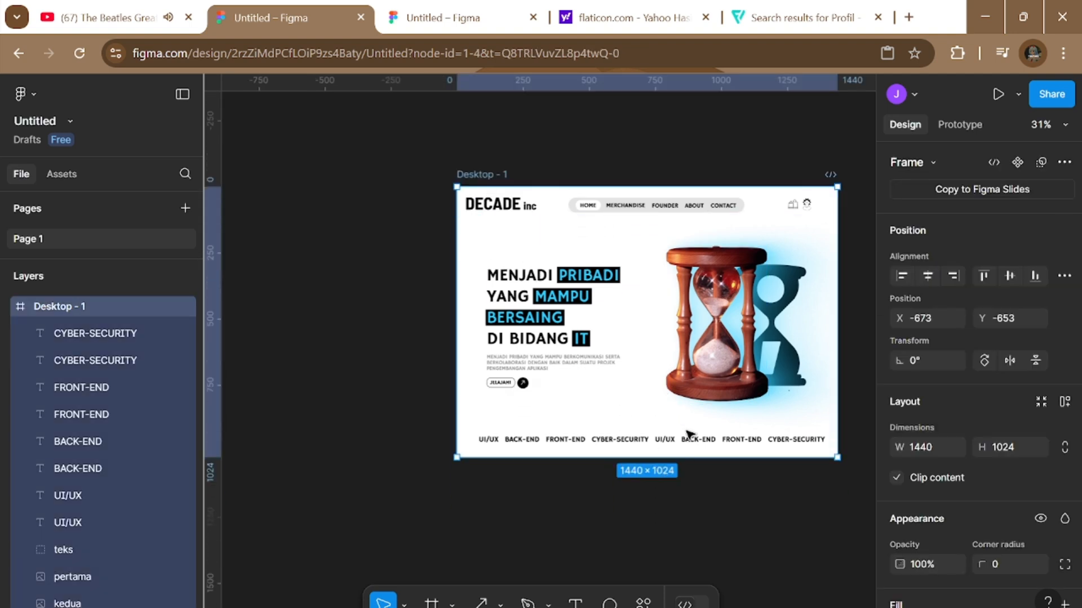
pyautogui.moveTo(688, 458)
pyautogui.mouseDown()
pyautogui.moveTo(703, 603)
pyautogui.moveTo(709, 454)
pyautogui.mouseUp()
pyautogui.scroll(-3, 748, 441)
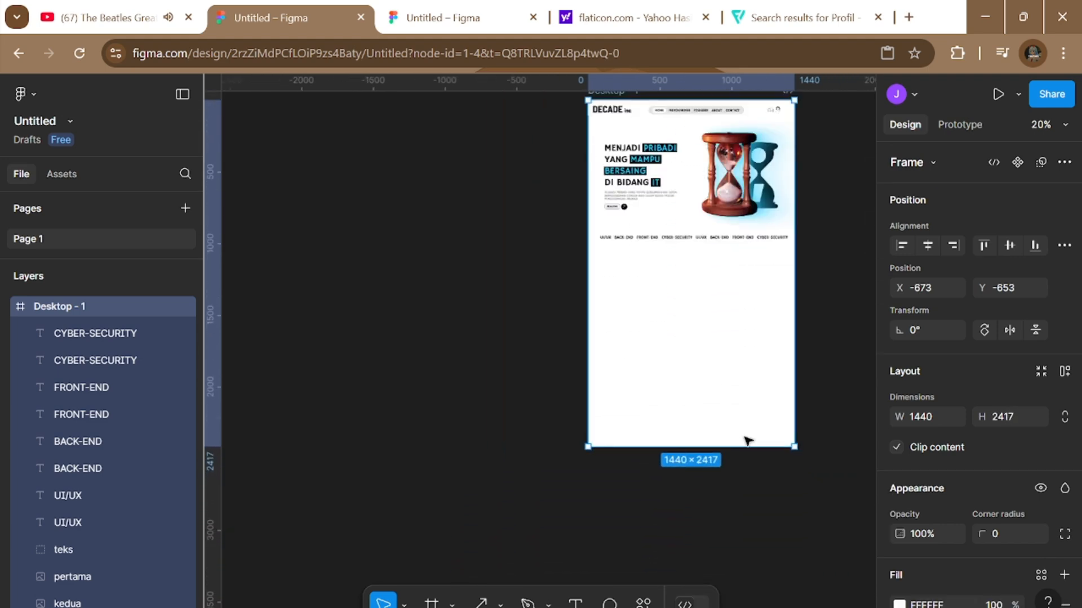
pyautogui.scroll(2, 732, 321)
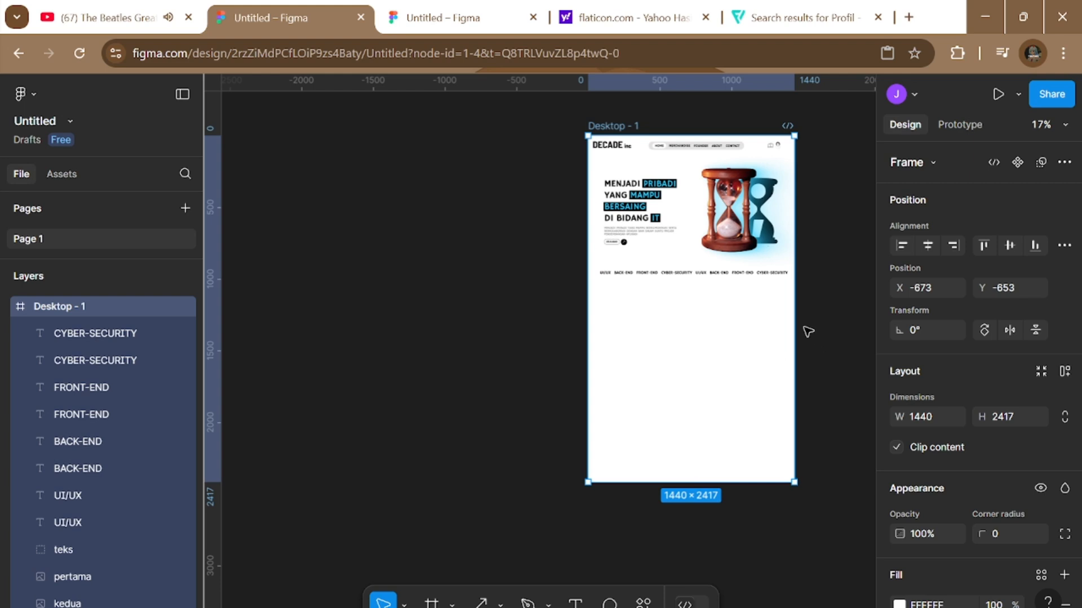
pyautogui.scroll(1, 776, 378)
pyautogui.scroll(-1, 778, 377)
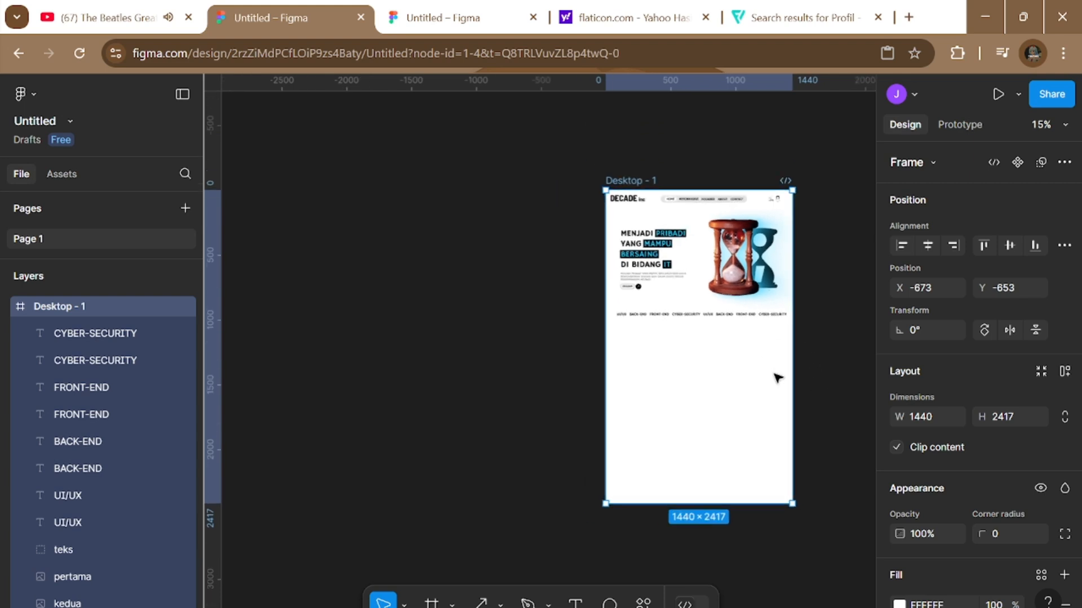
# Review the lengthened page and undo the height extension of the Desktop - 1 frame.
pyautogui.scroll(2, 777, 377)
pyautogui.scroll(1, 792, 307)
pyautogui.scroll(2, 792, 319)
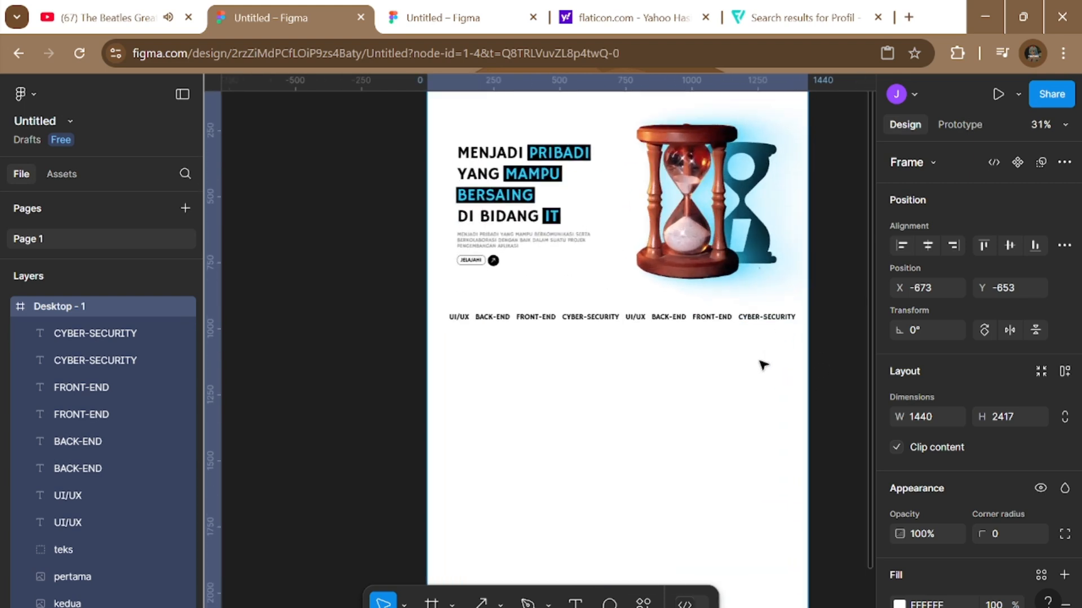
pyautogui.scroll(2, 772, 367)
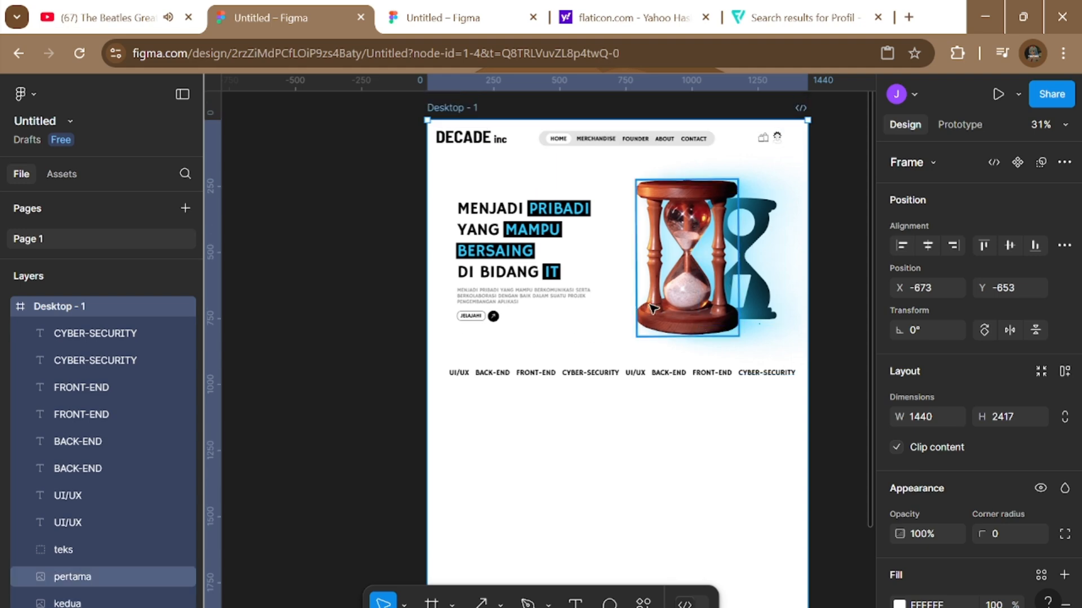
pyautogui.scroll(1, 654, 309)
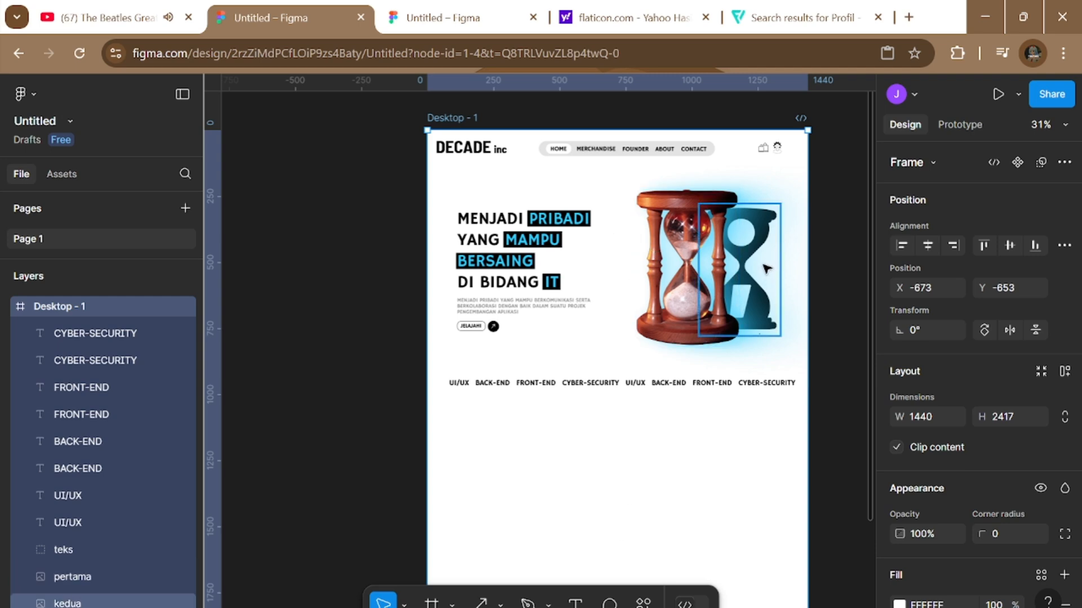
pyautogui.scroll(-2, 669, 391)
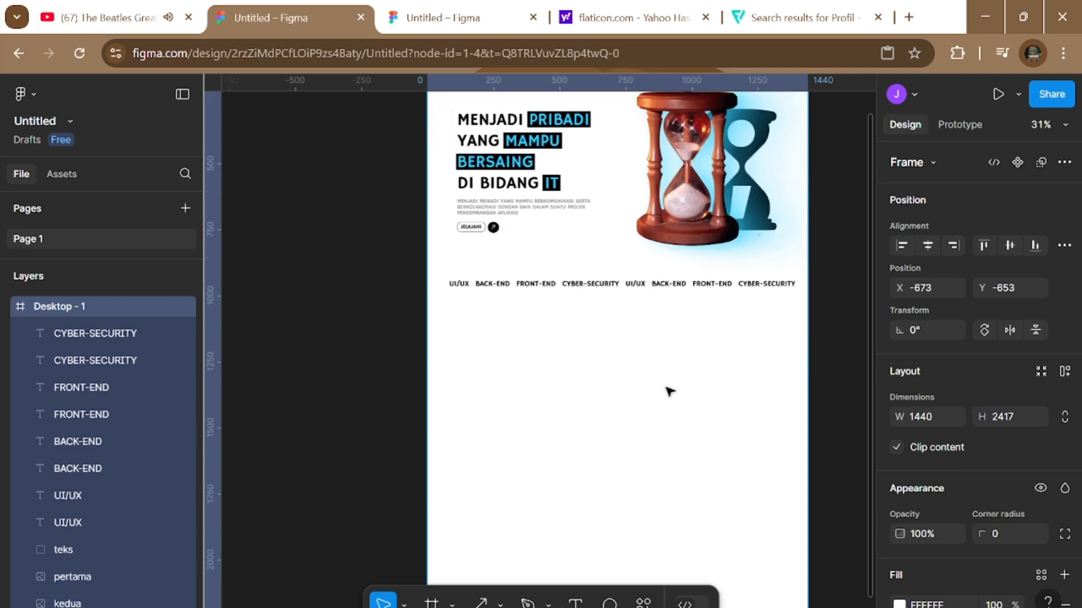
pyautogui.scroll(-5, 670, 391)
pyautogui.hotkey('ctrl', 'z')
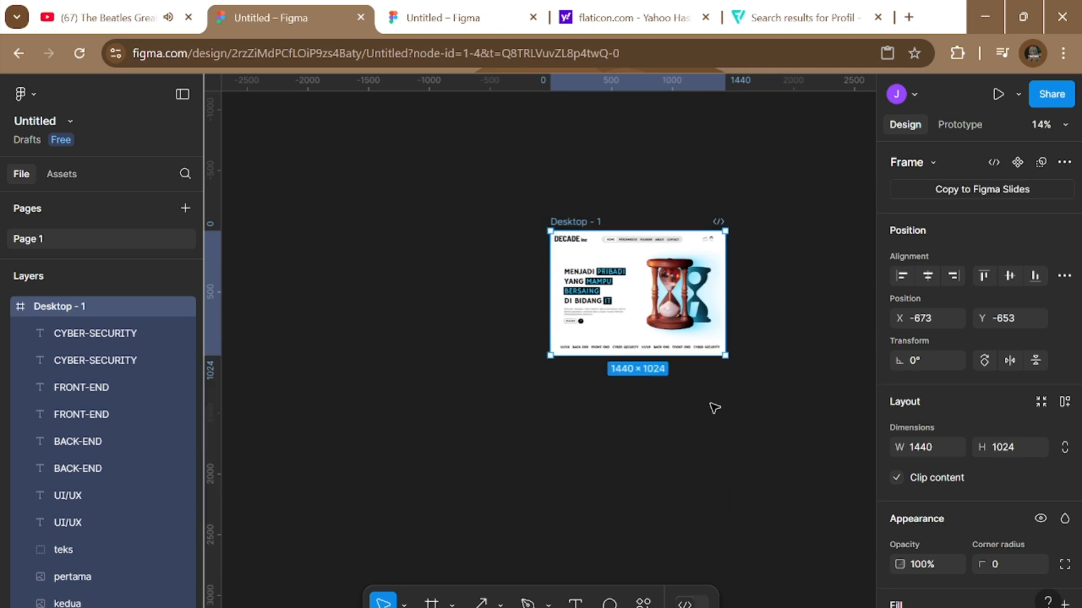
# Duplicate the Desktop - 1 frame and place the copy to its right with a gap of about 79 px.
pyautogui.click(675, 421)
pyautogui.scroll(3, 678, 422)
pyautogui.scroll(3, 680, 426)
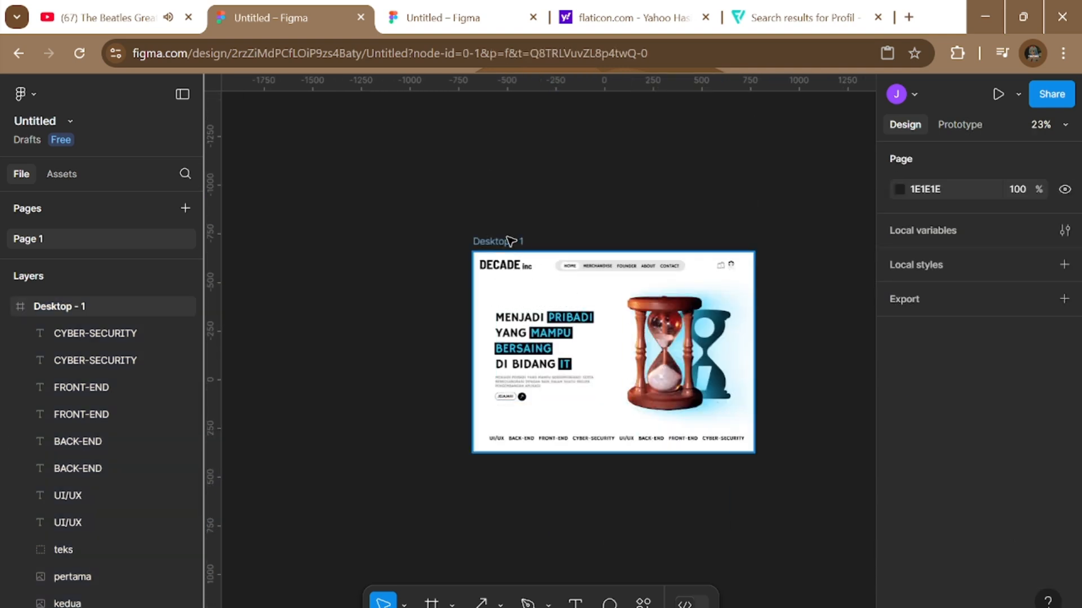
pyautogui.moveTo(510, 241); pyautogui.dragTo(638, 227)
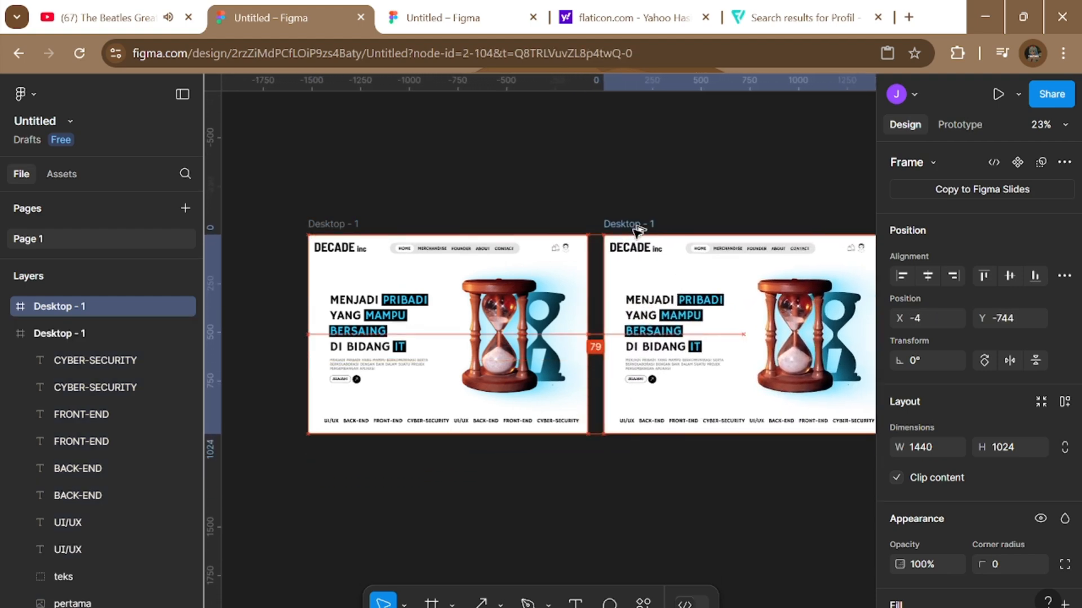
pyautogui.click(665, 479)
pyautogui.scroll(3, 698, 464)
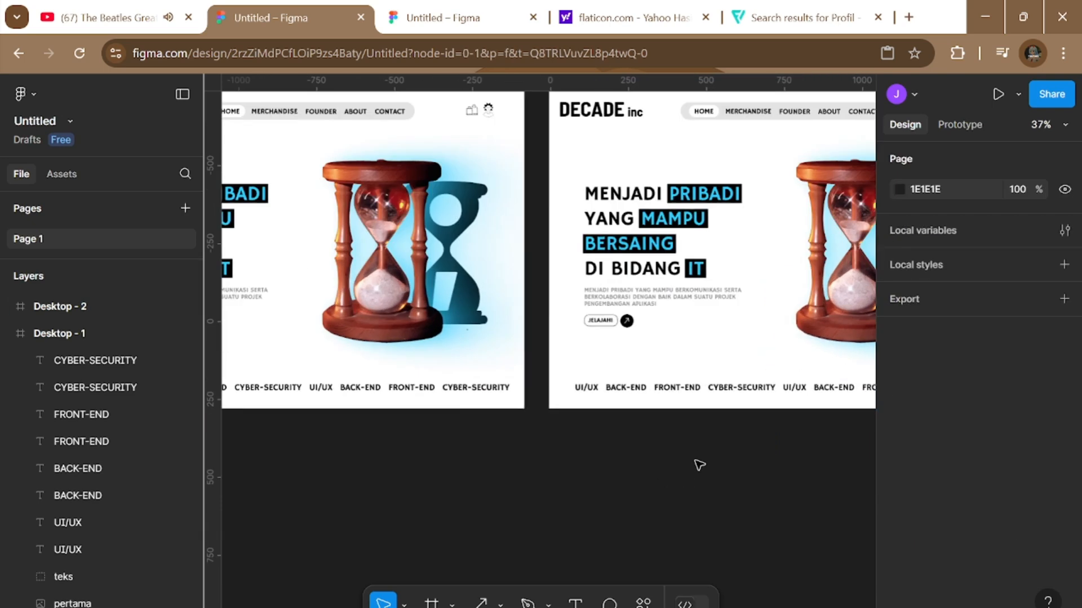
# Examine which layers and groups make up the duplicated Desktop - 2 frame.
pyautogui.scroll(-2, 698, 464)
pyautogui.click(675, 314)
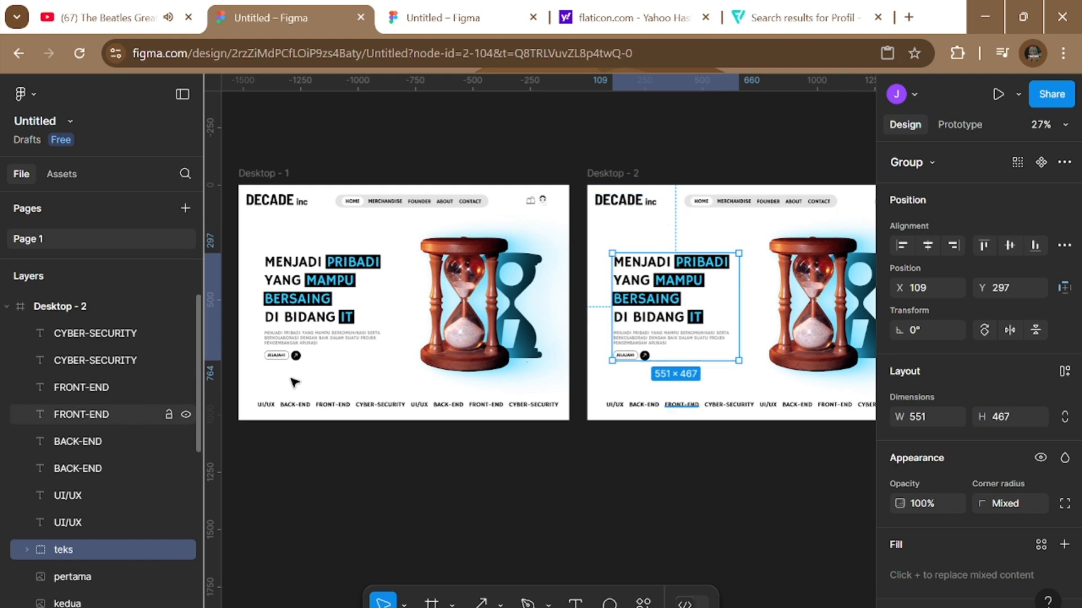
pyautogui.click(627, 201)
pyautogui.scroll(-3, 82, 536)
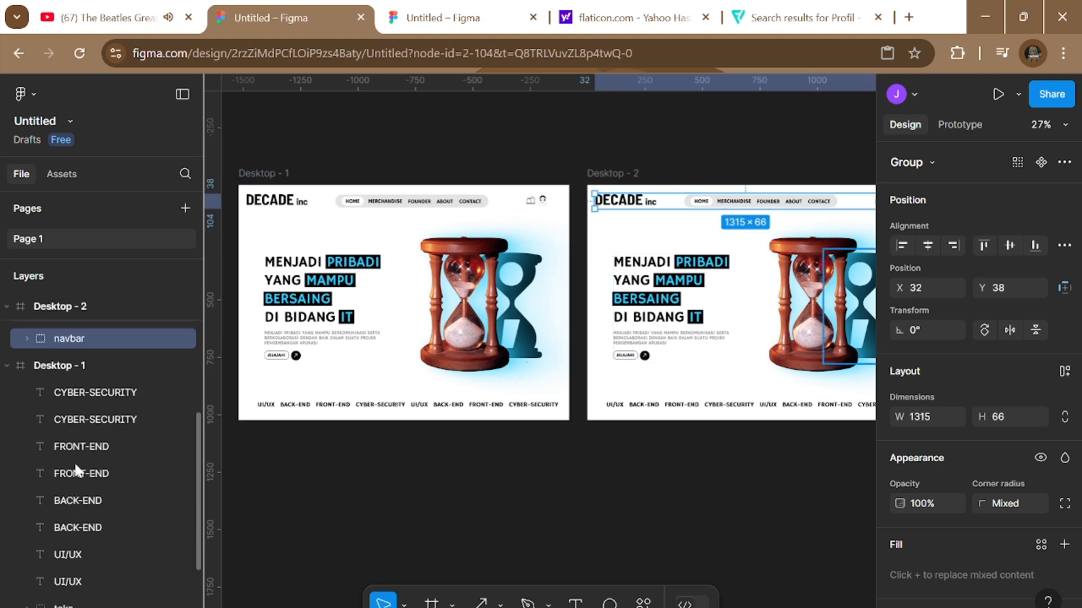
pyautogui.scroll(2, 75, 475)
pyautogui.scroll(3, 75, 477)
pyautogui.scroll(-2, 79, 507)
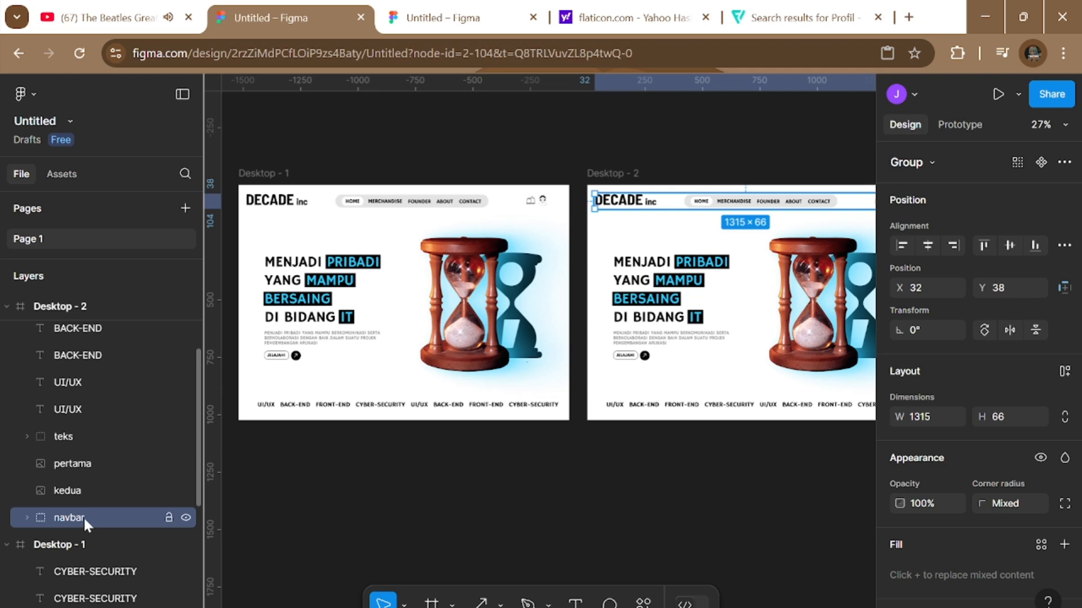
pyautogui.scroll(-3, 84, 515)
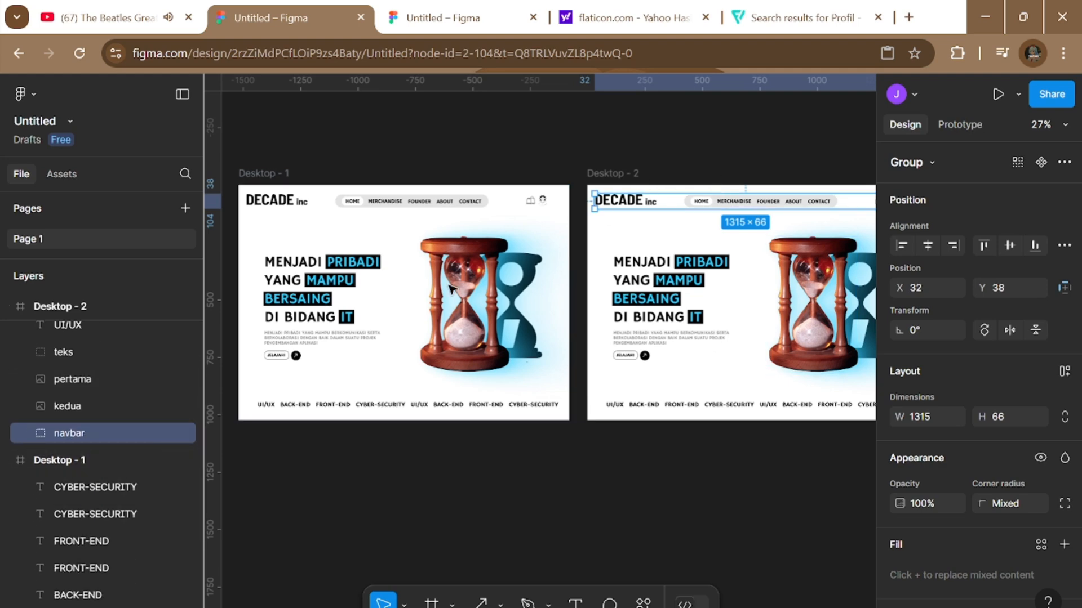
pyautogui.scroll(3, 97, 480)
pyautogui.scroll(4, 101, 476)
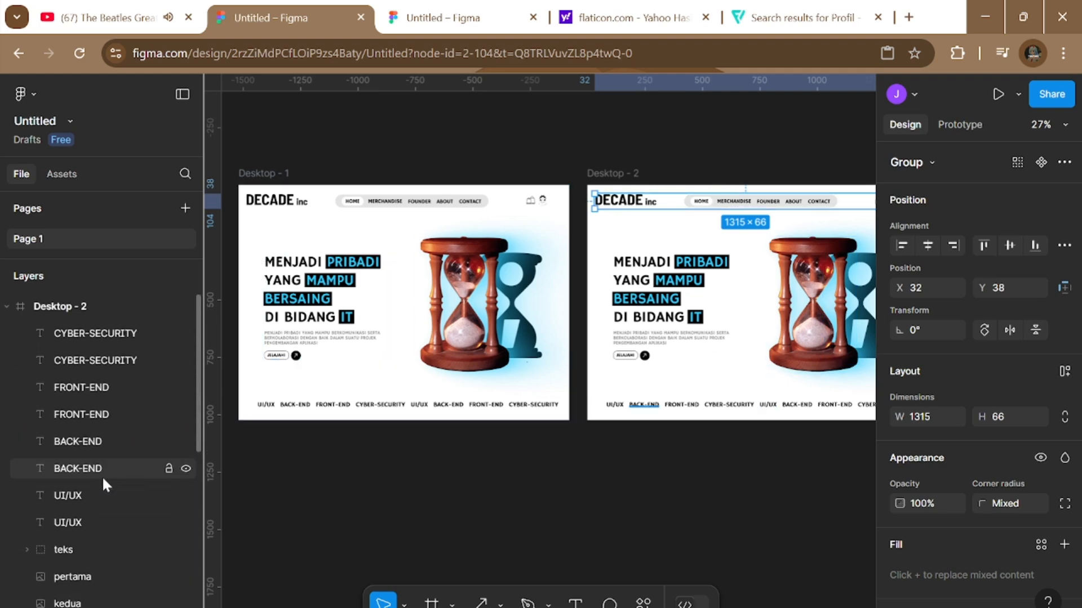
# Delete the teks group and both hourglass images, pertama and kedua, from Desktop - 2.
pyautogui.click(792, 498)
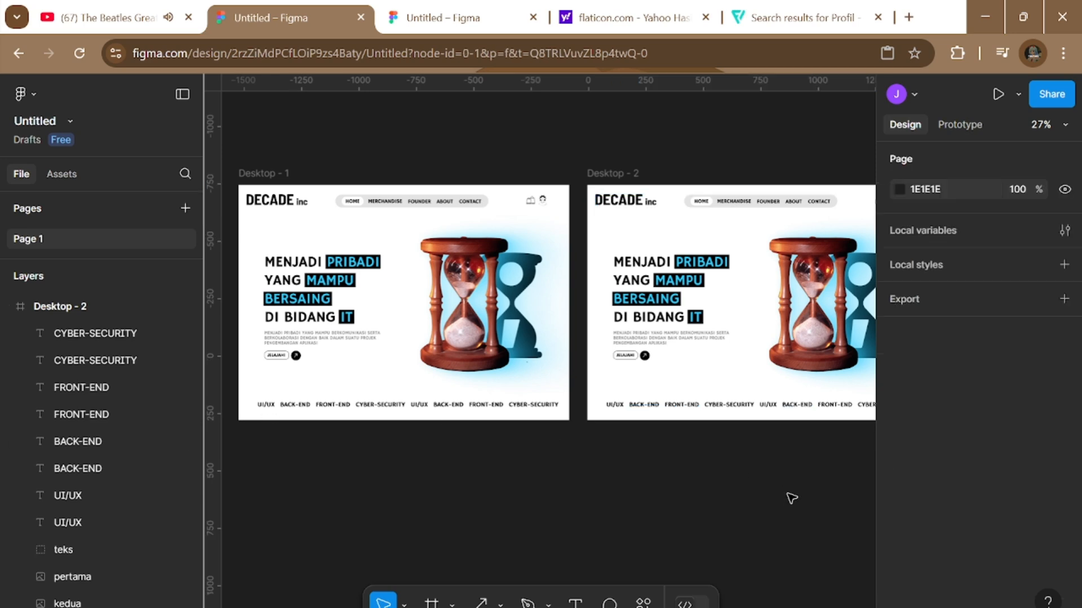
pyautogui.hscroll(3, 792, 498)
pyautogui.scroll(3, 791, 498)
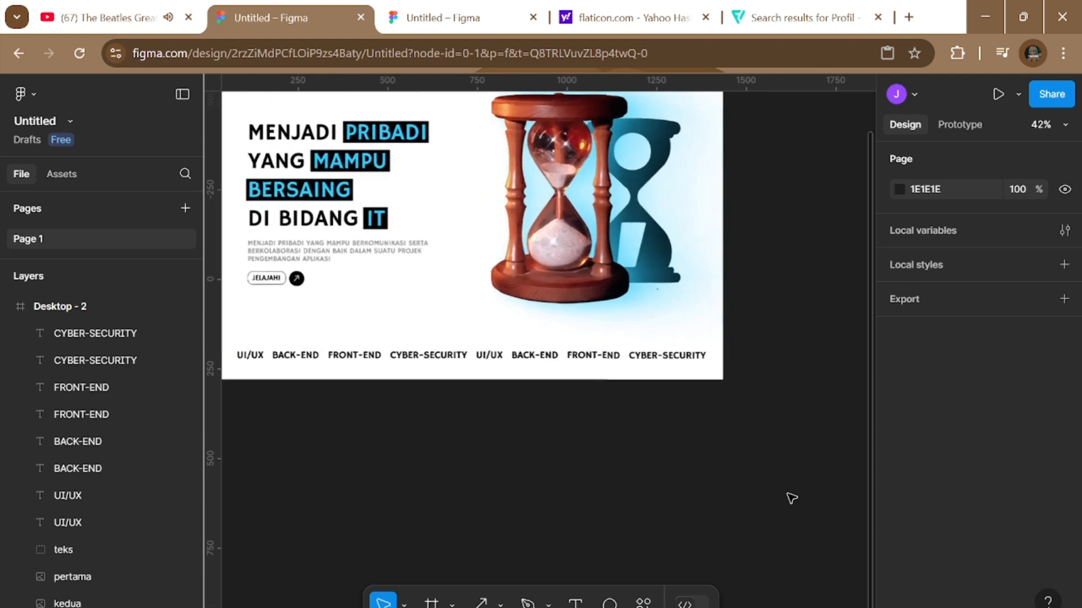
pyautogui.hscroll(5, 791, 498)
pyautogui.scroll(-1, 709, 274)
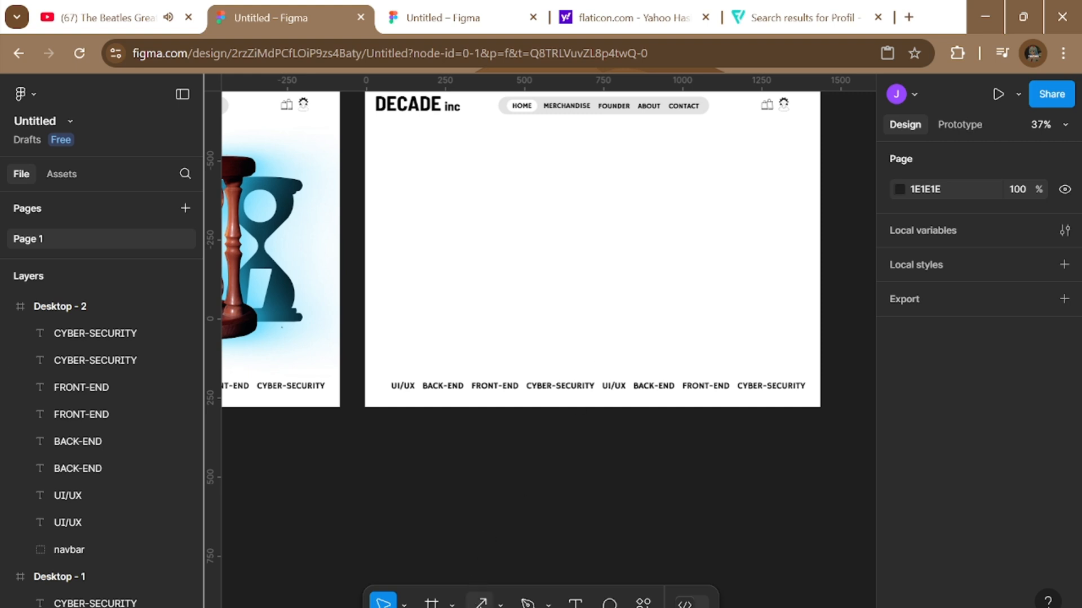
# Draw a grey rectangle of about 448 × 448 px in the left half of Desktop - 2, at X 93, Y 261.
pyautogui.click(452, 603)
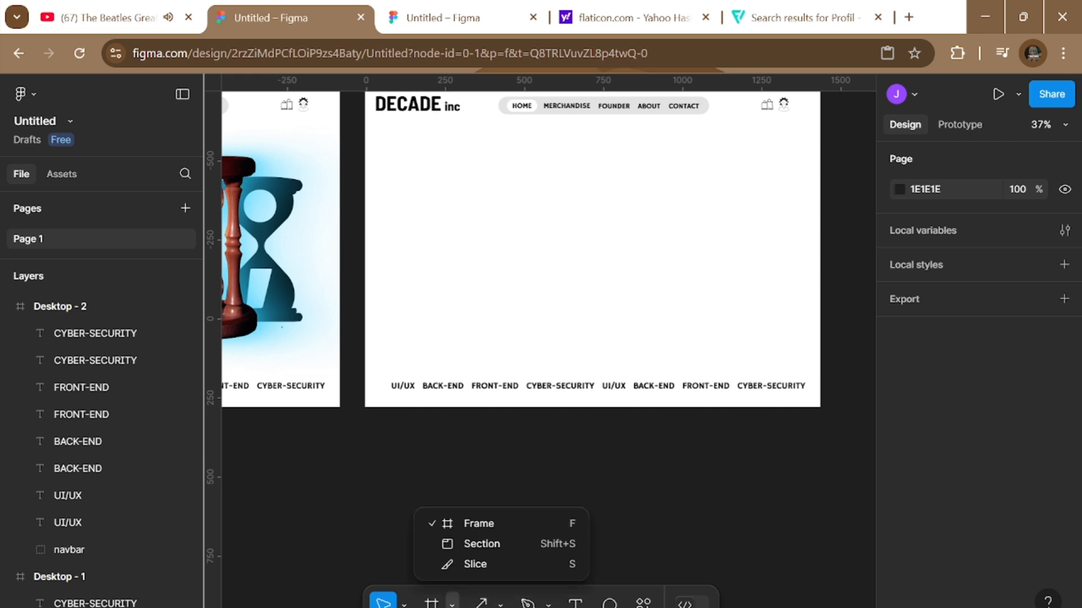
pyautogui.click(501, 603)
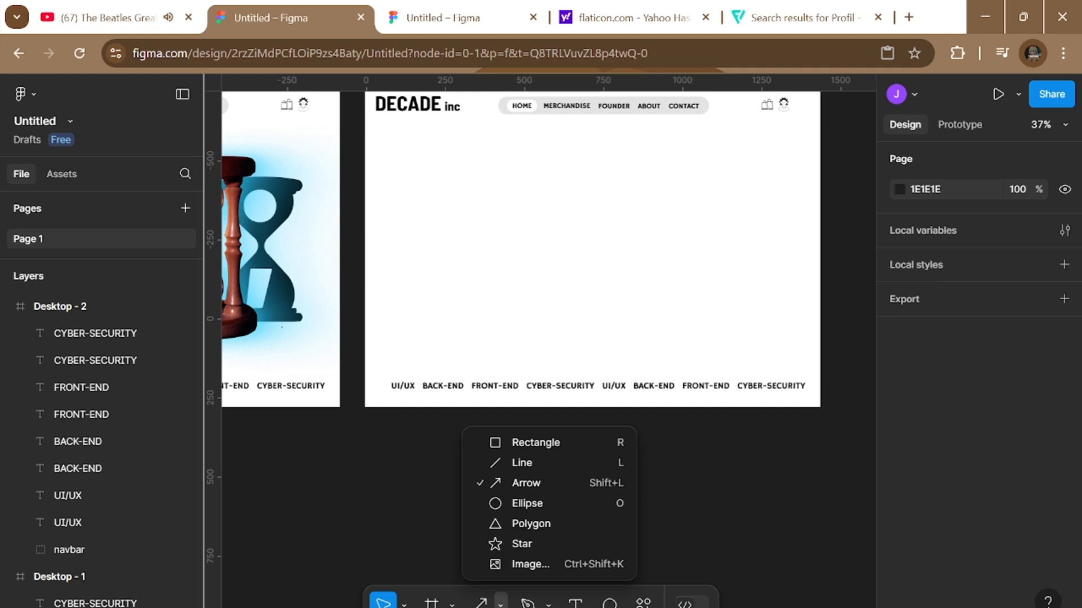
pyautogui.click(529, 443)
pyautogui.scroll(2, 480, 338)
pyautogui.scroll(2, 481, 338)
pyautogui.click(475, 274)
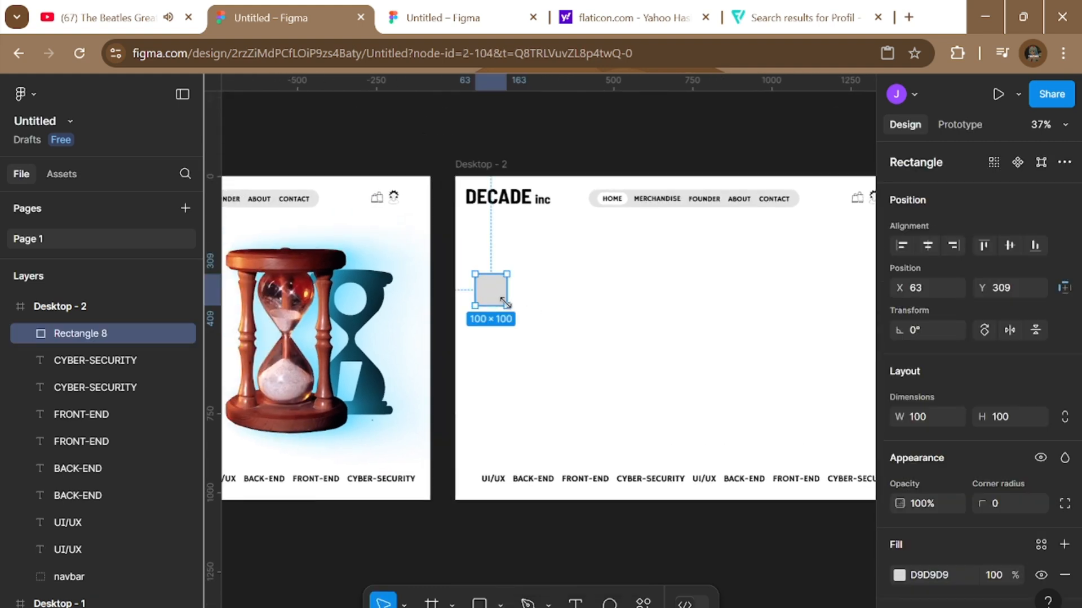
pyautogui.moveTo(505, 305); pyautogui.dragTo(610, 416)
pyautogui.moveTo(581, 356); pyautogui.dragTo(588, 342)
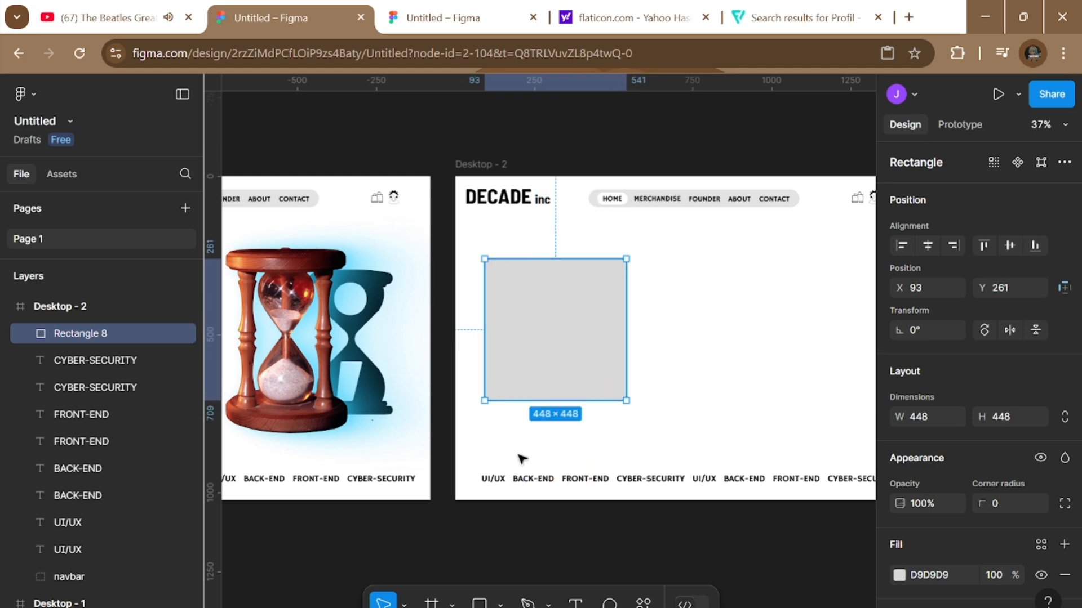
# Place a 100 × 100 px square over the grey square's upper right corner and fill it with the blue 2DCDFF.
pyautogui.click(479, 603)
pyautogui.click(659, 281)
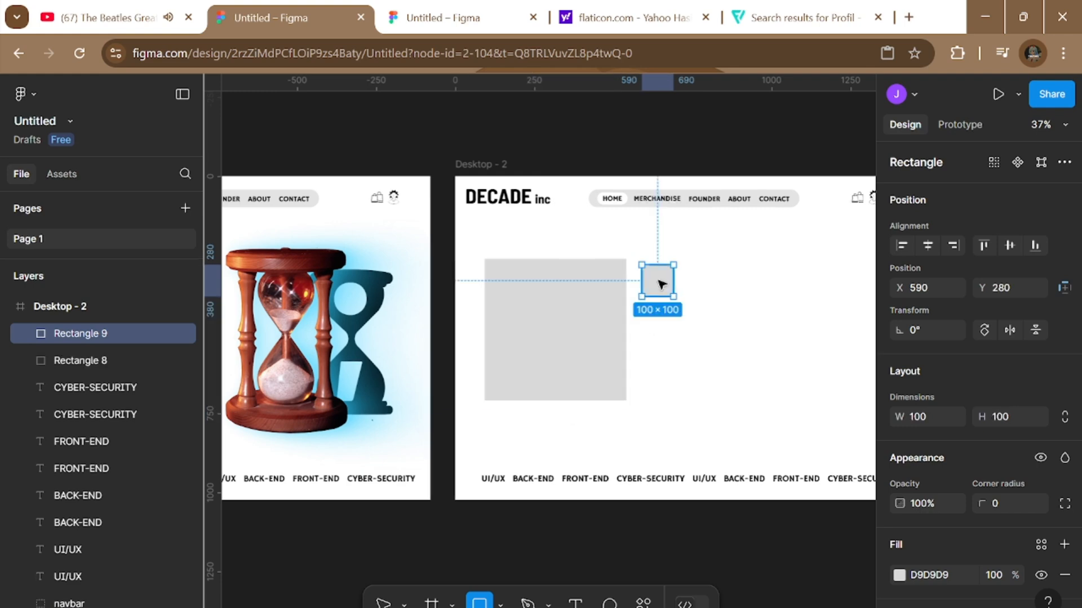
pyautogui.moveTo(662, 284); pyautogui.dragTo(633, 263)
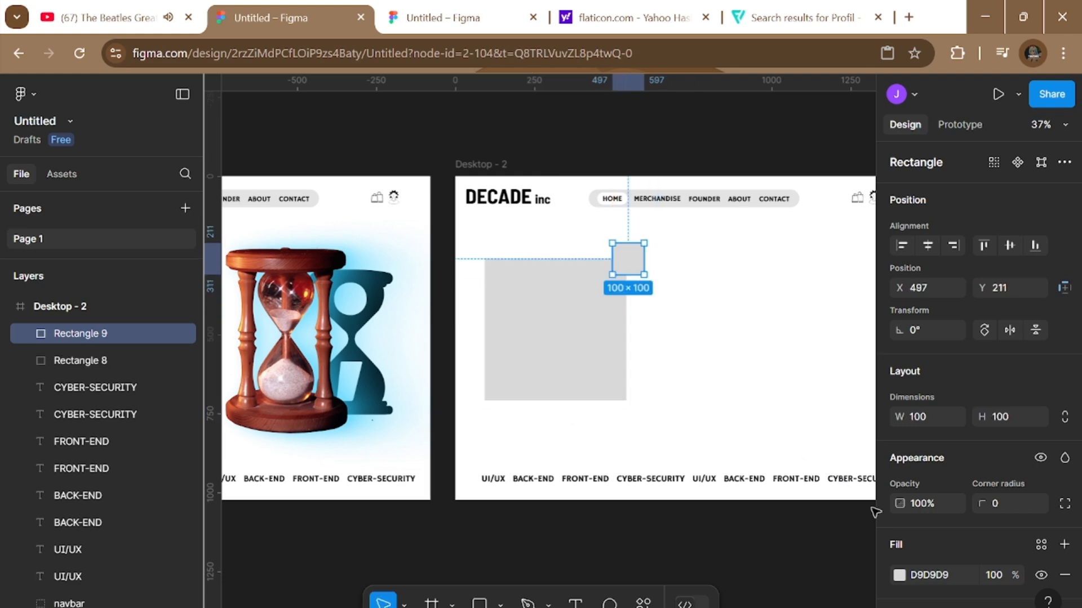
pyautogui.click(900, 575)
pyautogui.click(799, 553)
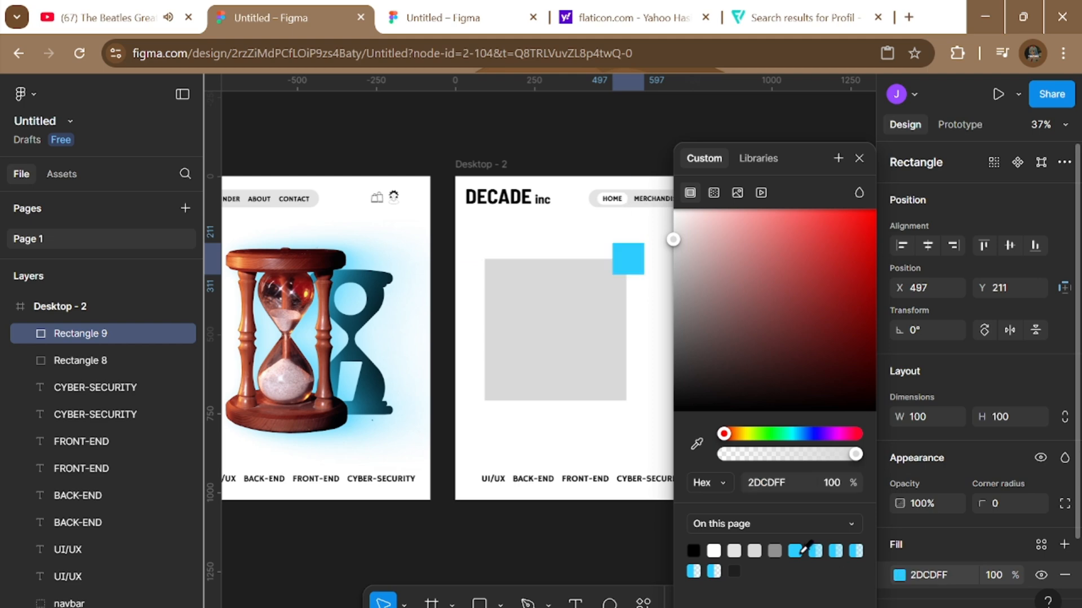
pyautogui.click(663, 573)
# Duplicate the small blue square onto the other three corners of the grey square.
pyautogui.moveTo(626, 260); pyautogui.dragTo(629, 396)
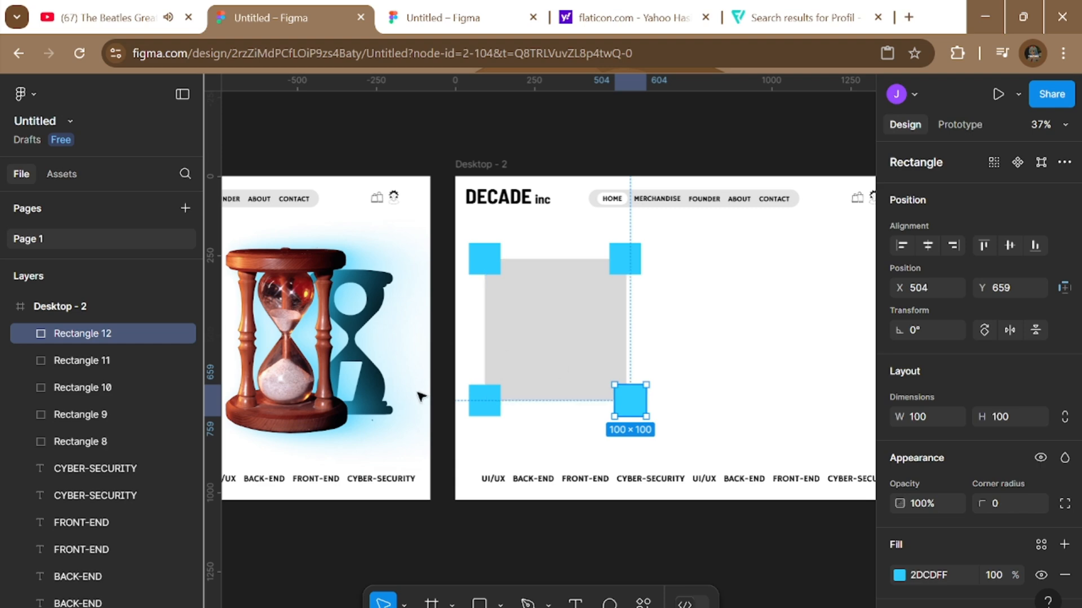
pyautogui.scroll(-4, 420, 388)
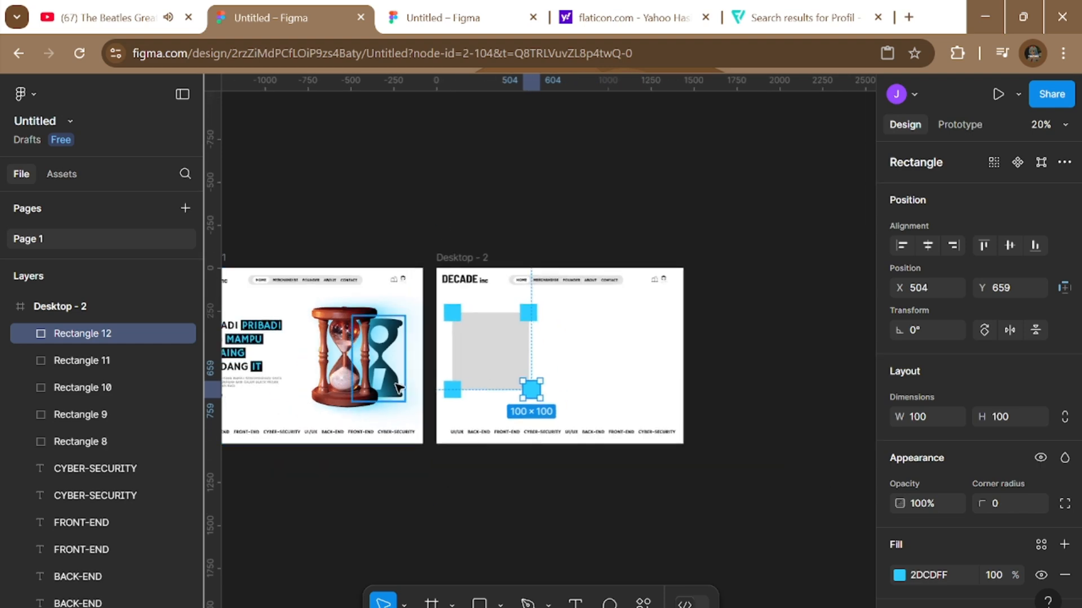
pyautogui.scroll(-2, 423, 386)
# Align the lower right blue square vertically below the upper right one, at X 487.
pyautogui.scroll(6, 441, 391)
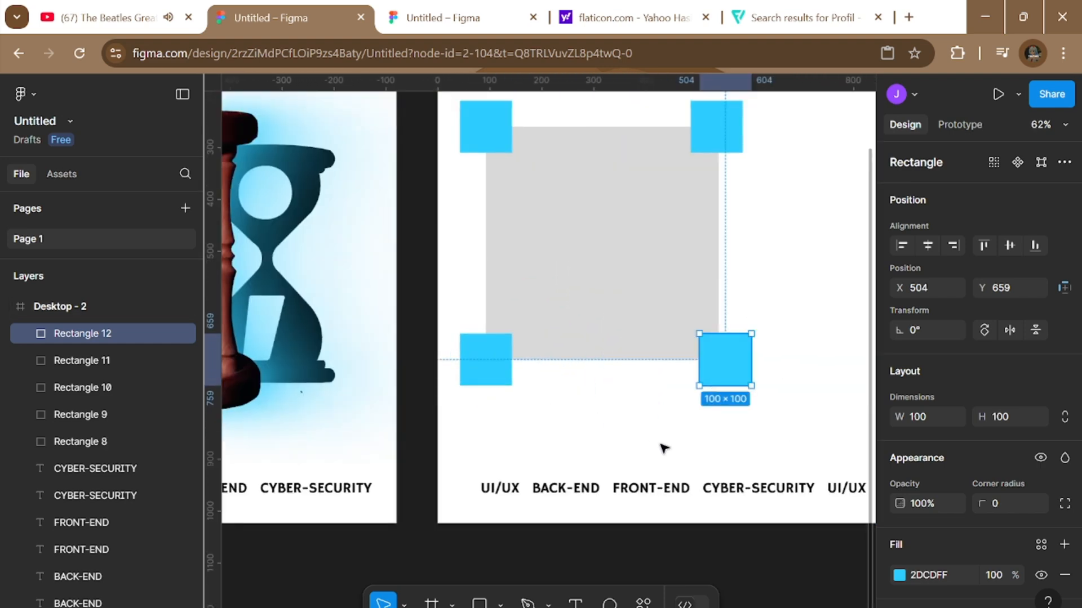
pyautogui.hscroll(5, 659, 445)
pyautogui.scroll(1, 676, 445)
pyautogui.scroll(1, 648, 423)
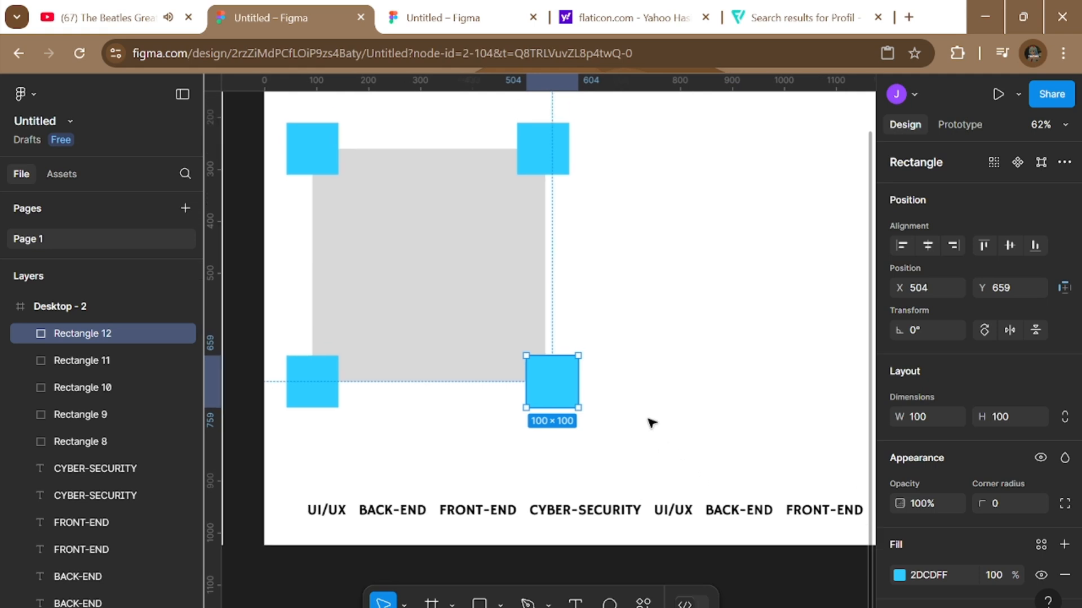
pyautogui.scroll(4, 646, 422)
pyautogui.scroll(2, 647, 422)
pyautogui.hscroll(-1, 646, 422)
pyautogui.scroll(1, 637, 445)
pyautogui.hscroll(-1, 636, 445)
pyautogui.hscroll(1, 631, 461)
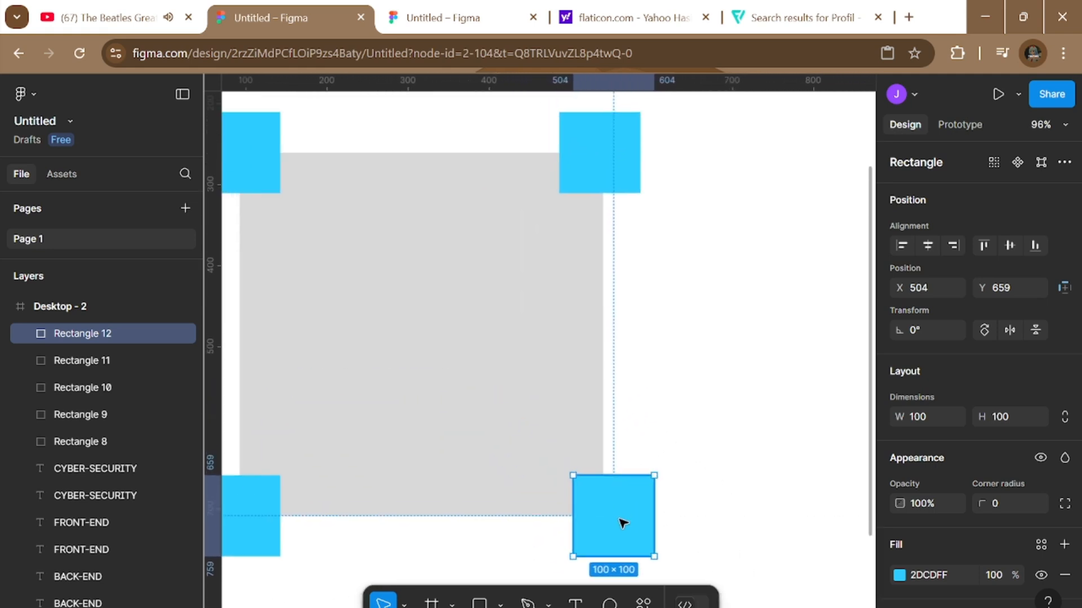
pyautogui.moveTo(618, 519); pyautogui.dragTo(606, 519)
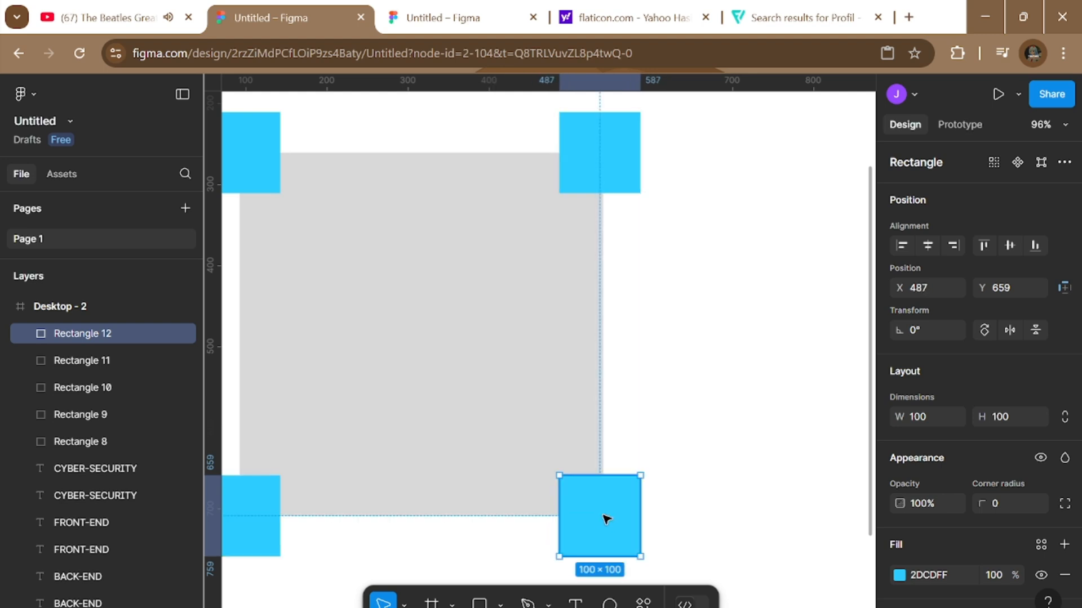
# Move the four blue corner squares behind the grey square in the layer order.
pyautogui.scroll(-5, 607, 517)
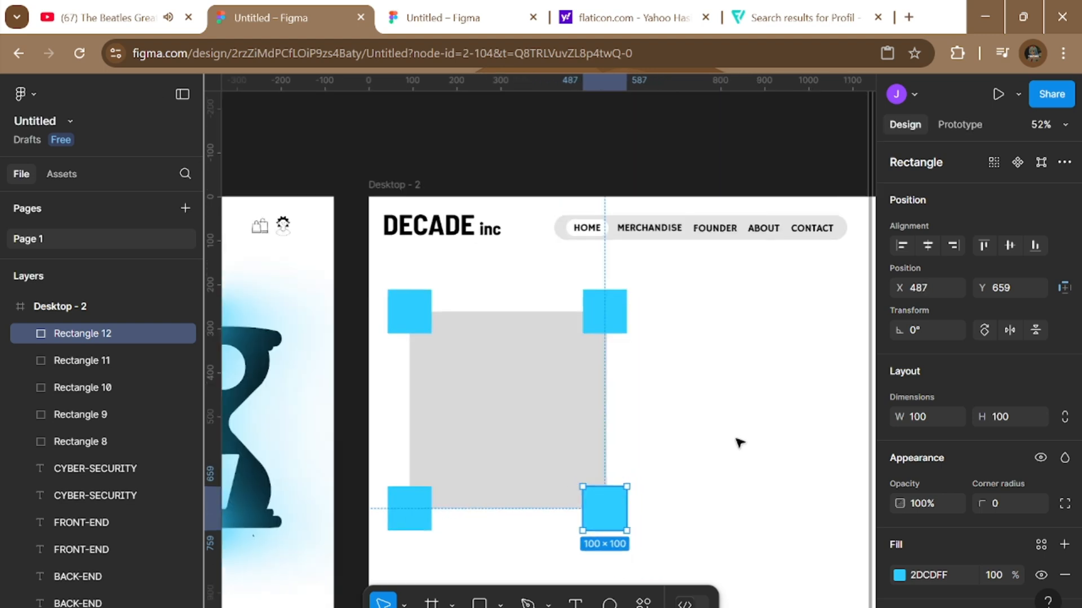
pyautogui.click(740, 443)
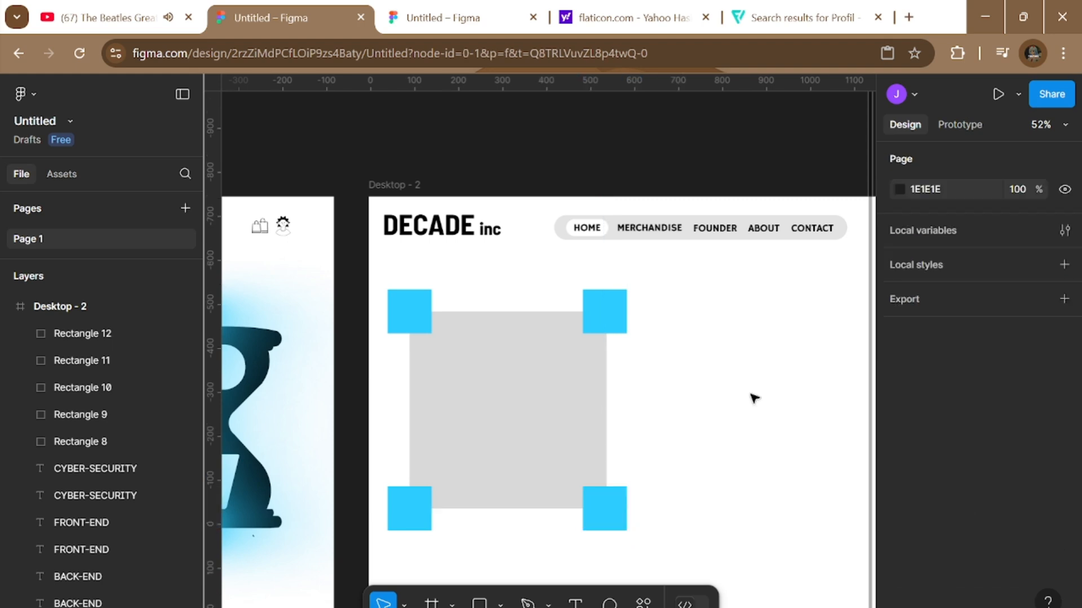
pyautogui.click(599, 322)
pyautogui.keyDown('shift'); pyautogui.click(411, 310); pyautogui.keyUp('shift')
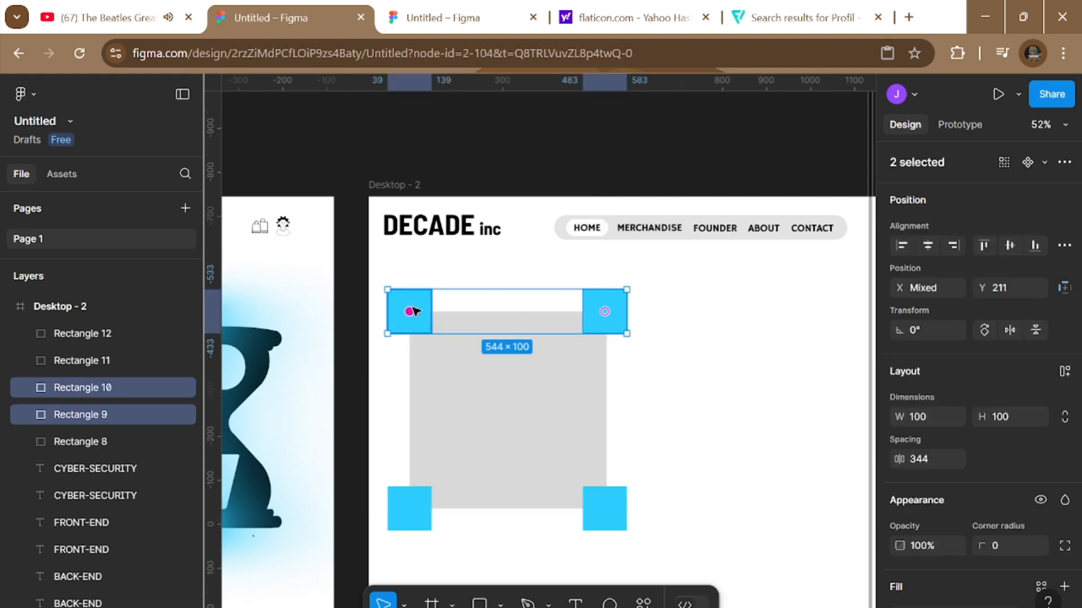
pyautogui.keyDown('shift'); pyautogui.click(602, 494); pyautogui.keyUp('shift')
pyautogui.keyDown('shift'); pyautogui.click(411, 518); pyautogui.keyUp('shift')
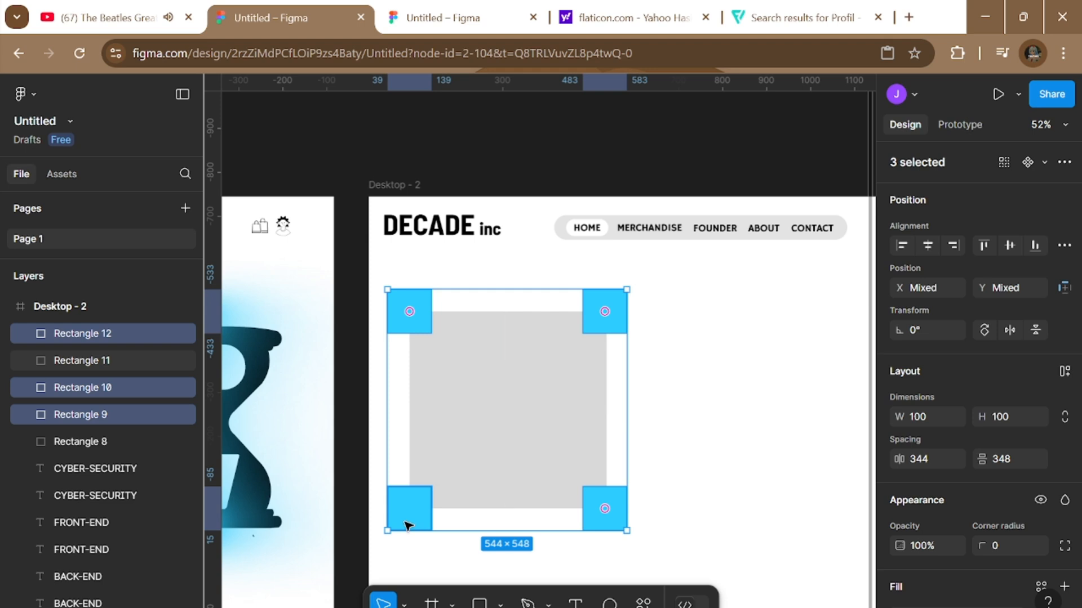
pyautogui.moveTo(90, 334); pyautogui.dragTo(89, 444)
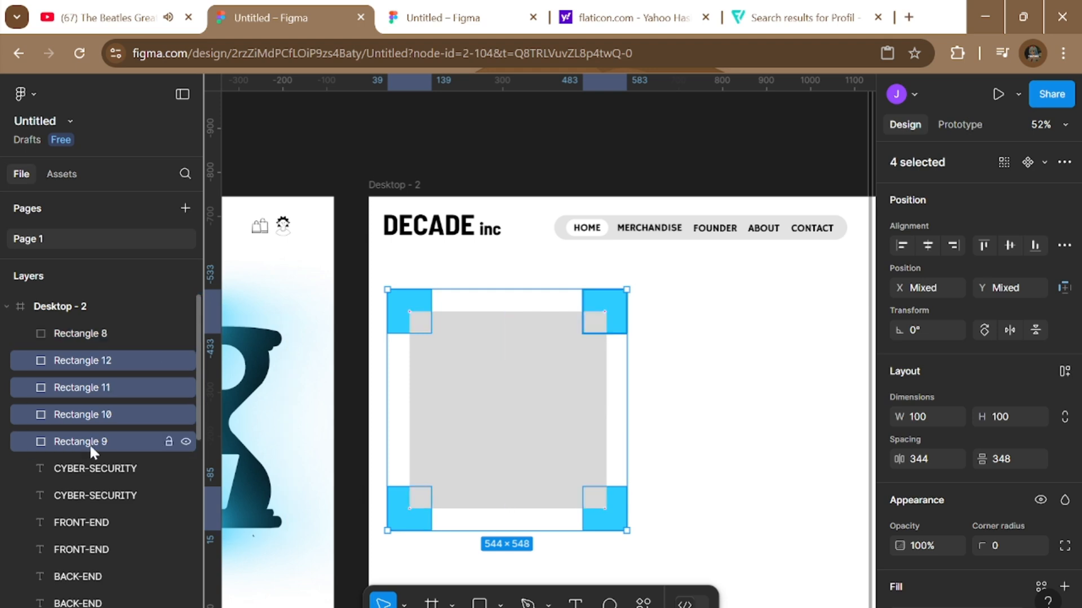
# Move the tempat foto group to X 83, Y 211, aligning its left edge with the skills row's UI/UX text.
pyautogui.click(761, 456)
pyautogui.scroll(-3, 759, 446)
pyautogui.hscroll(-2, 756, 441)
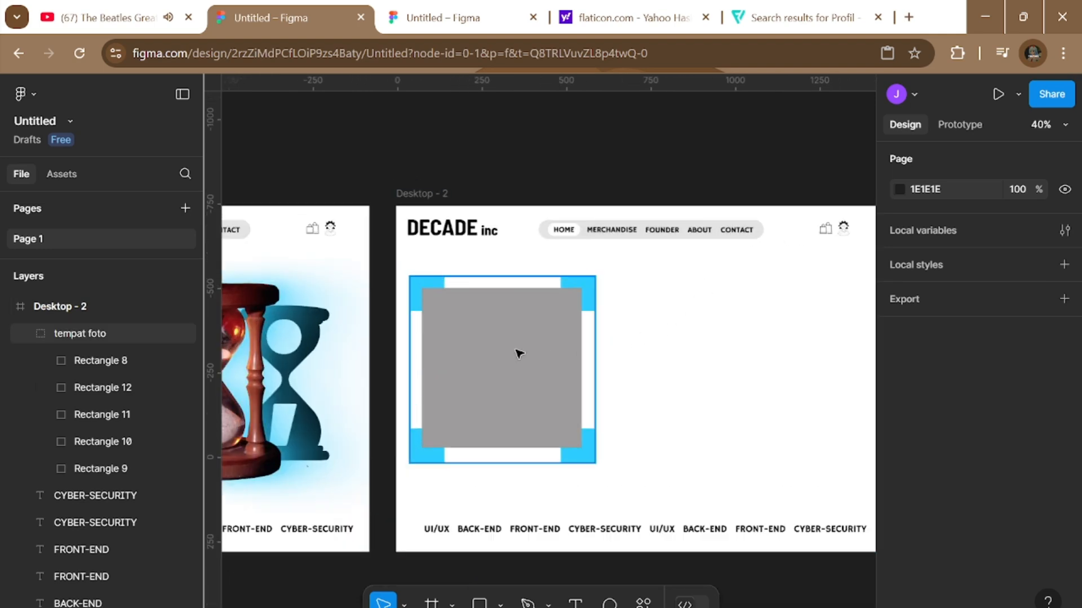
pyautogui.moveTo(499, 357); pyautogui.dragTo(513, 357)
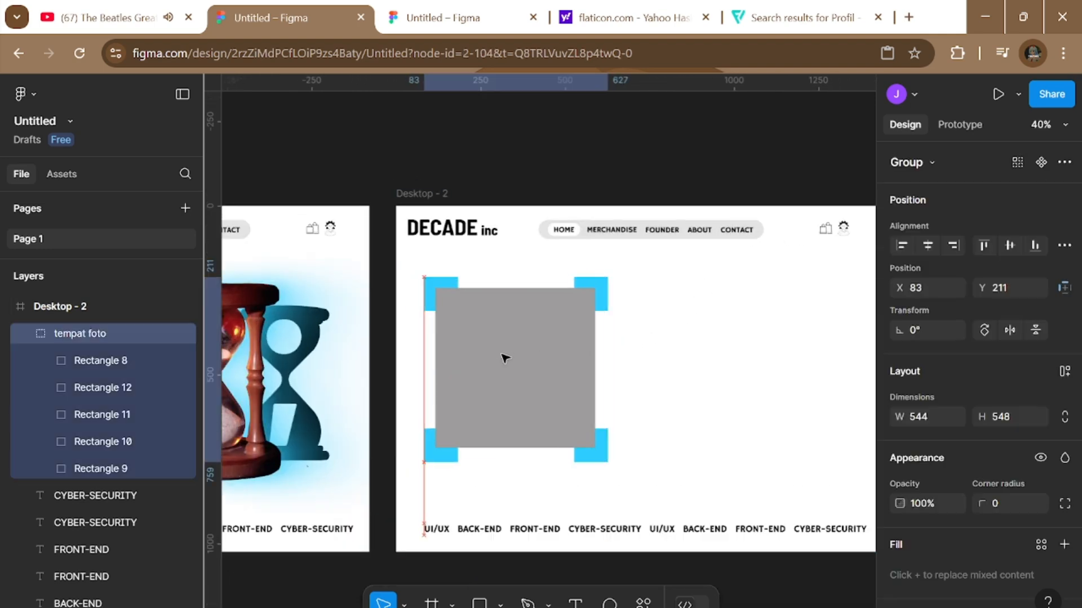
pyautogui.click(577, 181)
pyautogui.scroll(-4, 582, 164)
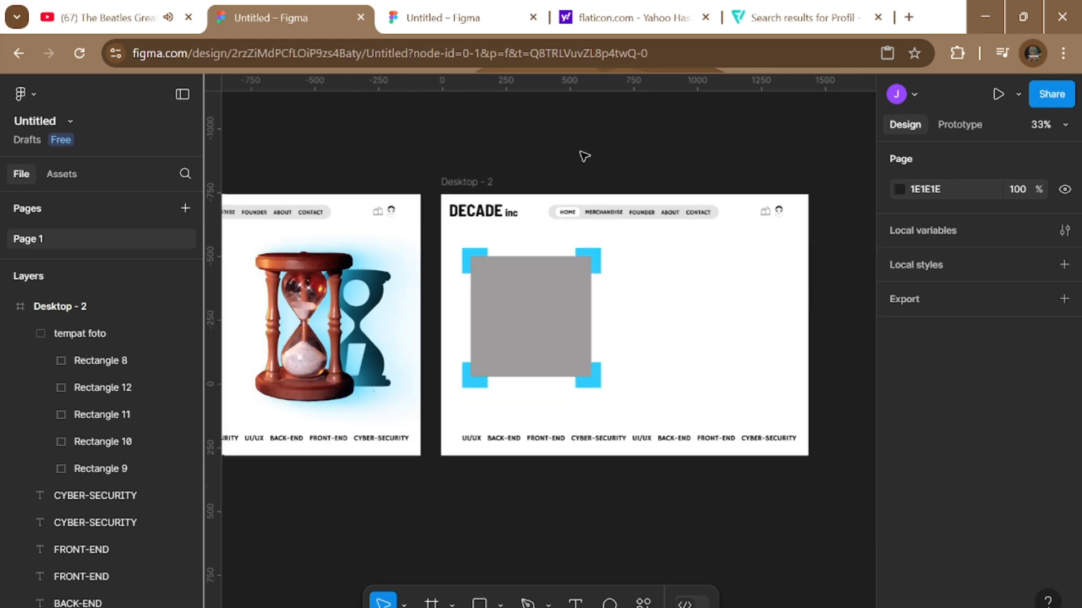
pyautogui.scroll(6, 625, 184)
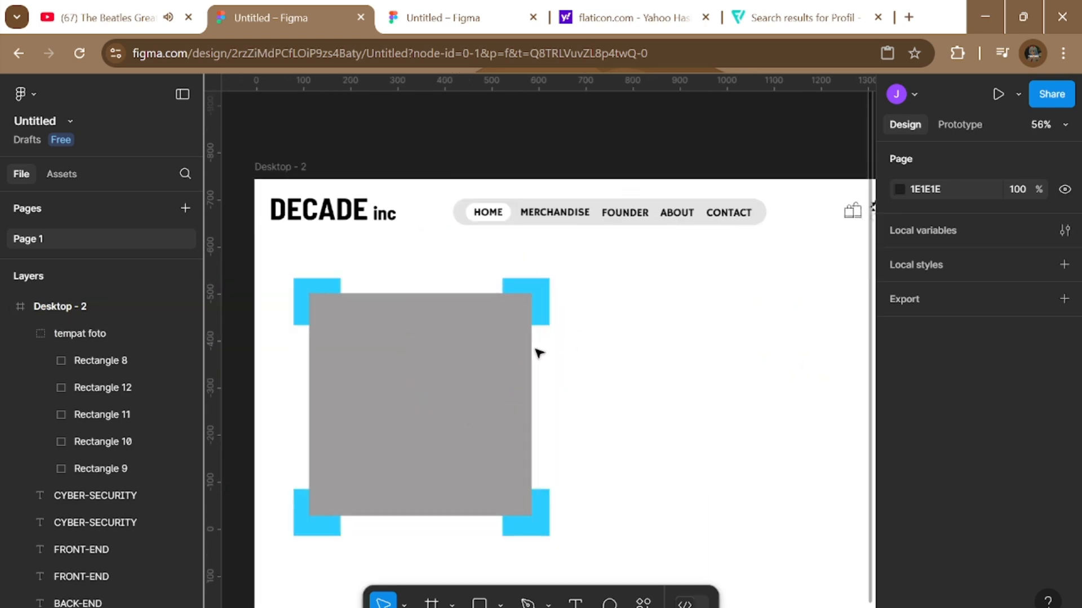
pyautogui.scroll(-3, 536, 352)
pyautogui.scroll(3, 536, 353)
pyautogui.hscroll(-3, 536, 352)
pyautogui.scroll(-2, 536, 353)
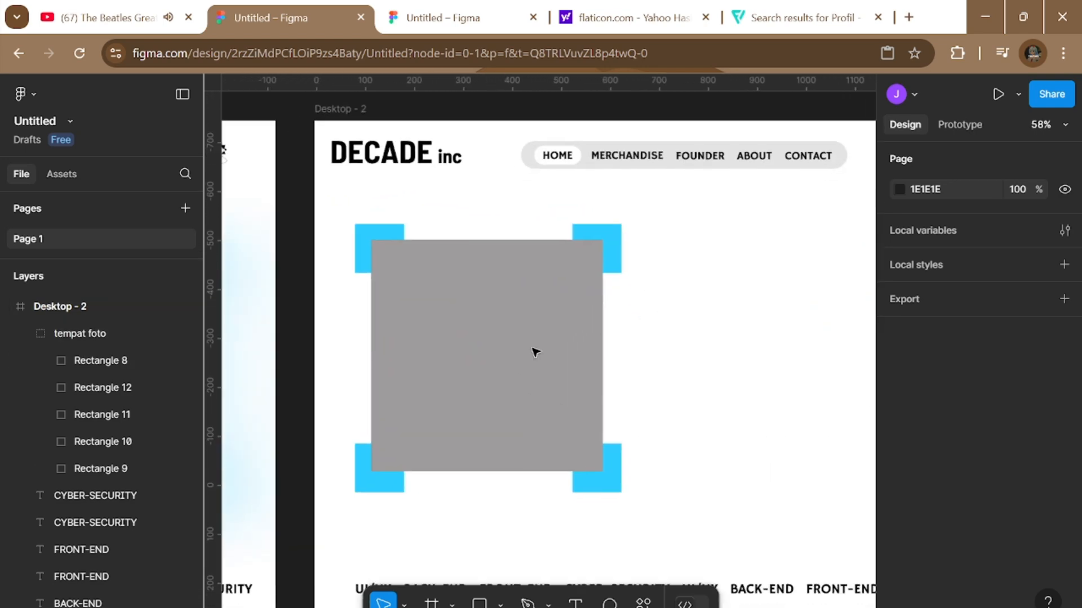
pyautogui.doubleClick(488, 362)
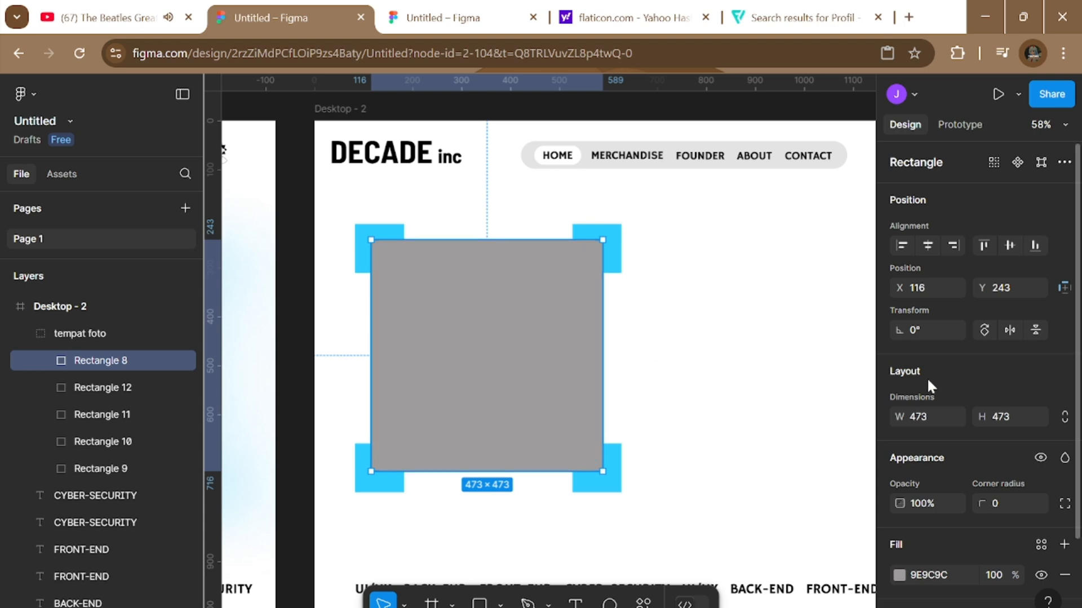
pyautogui.scroll(-4, 930, 445)
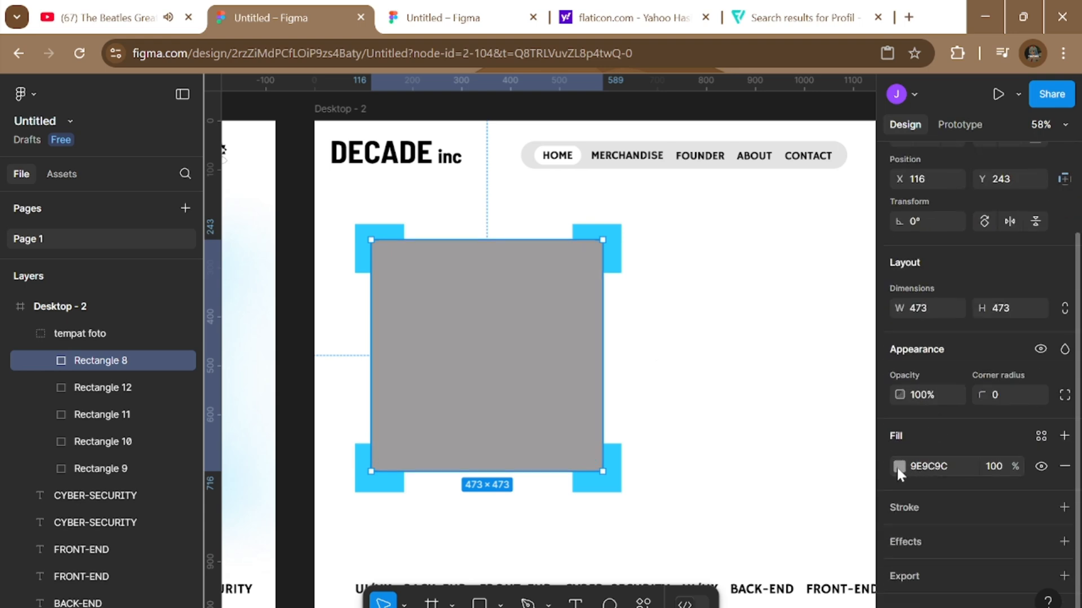
pyautogui.click(898, 467)
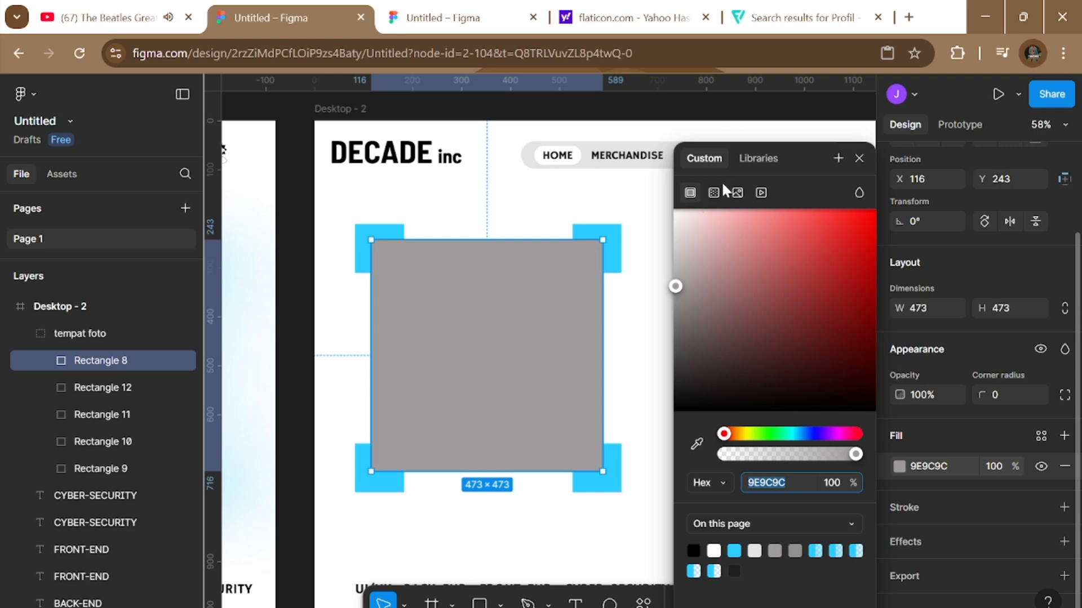
pyautogui.click(861, 159)
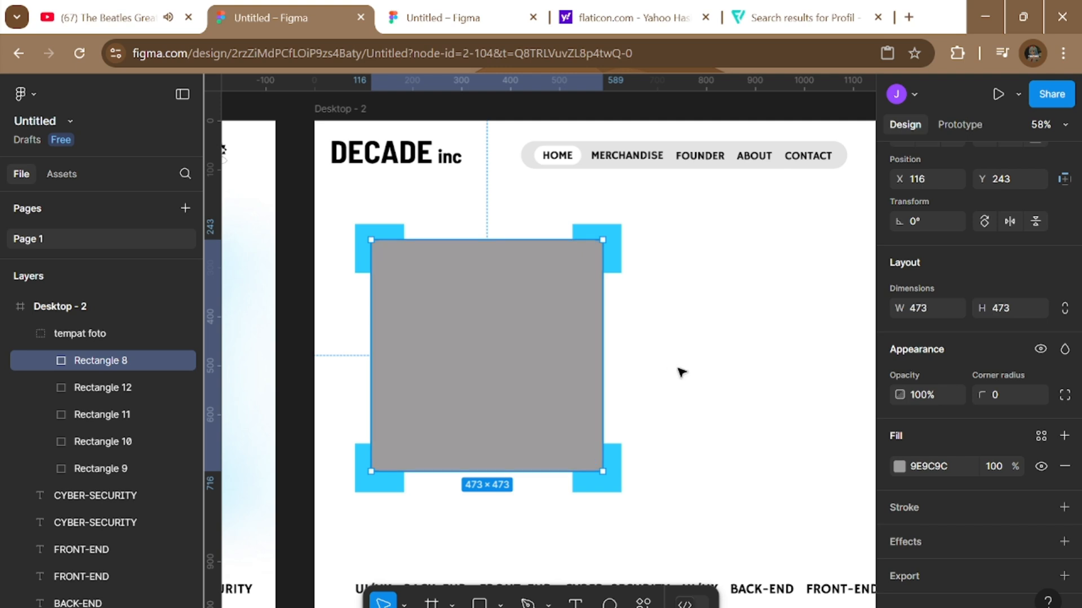
pyautogui.click(640, 377)
# Fill the grey square in the tempat foto group with a linear gradient from 9E9C9C at 0% to 383838 at 100%.
pyautogui.click(539, 374)
pyautogui.click(536, 374)
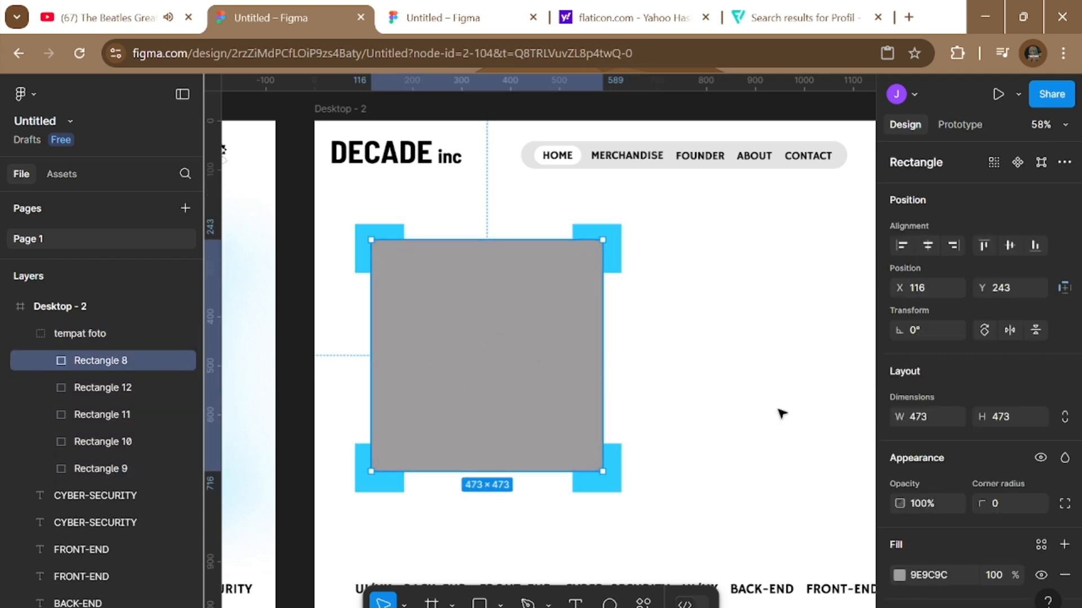
pyautogui.scroll(-1, 1006, 475)
pyautogui.scroll(-3, 1006, 475)
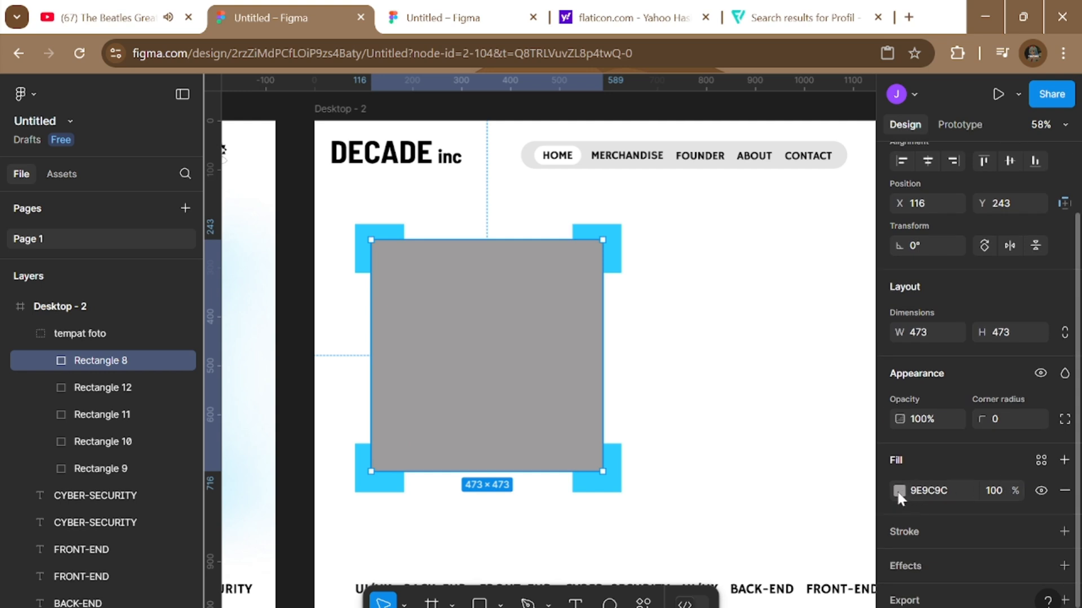
pyautogui.click(906, 491)
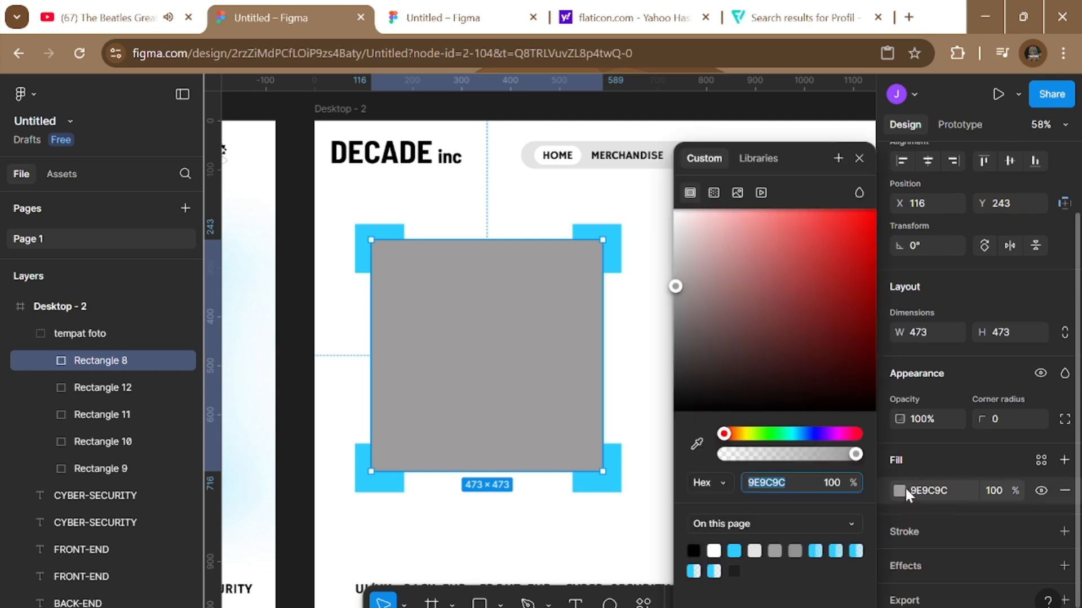
pyautogui.click(714, 193)
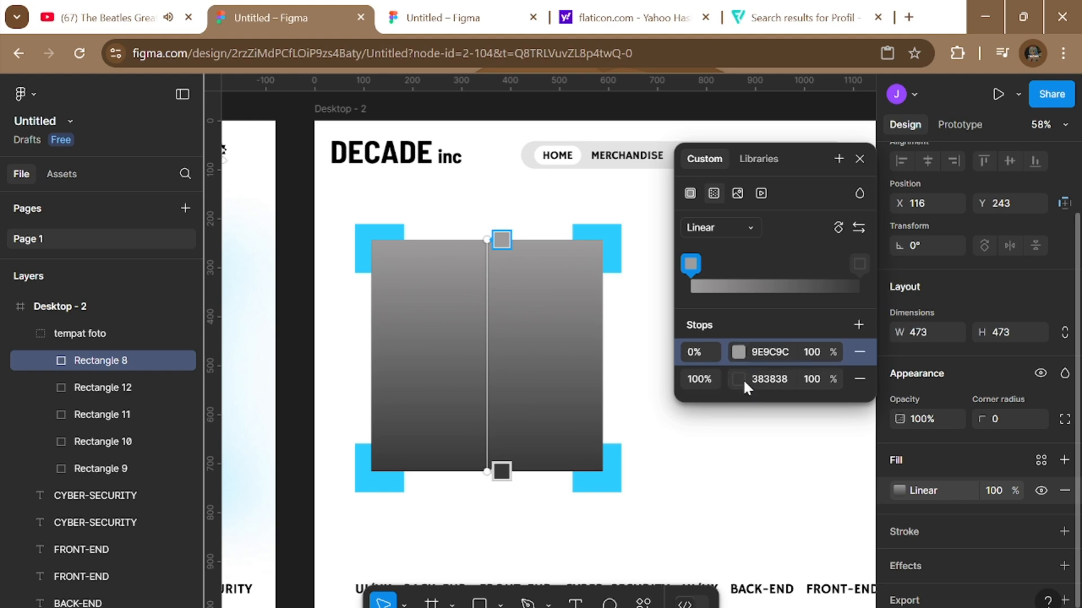
pyautogui.moveTo(691, 269); pyautogui.dragTo(779, 286)
pyautogui.scroll(-5, 738, 370)
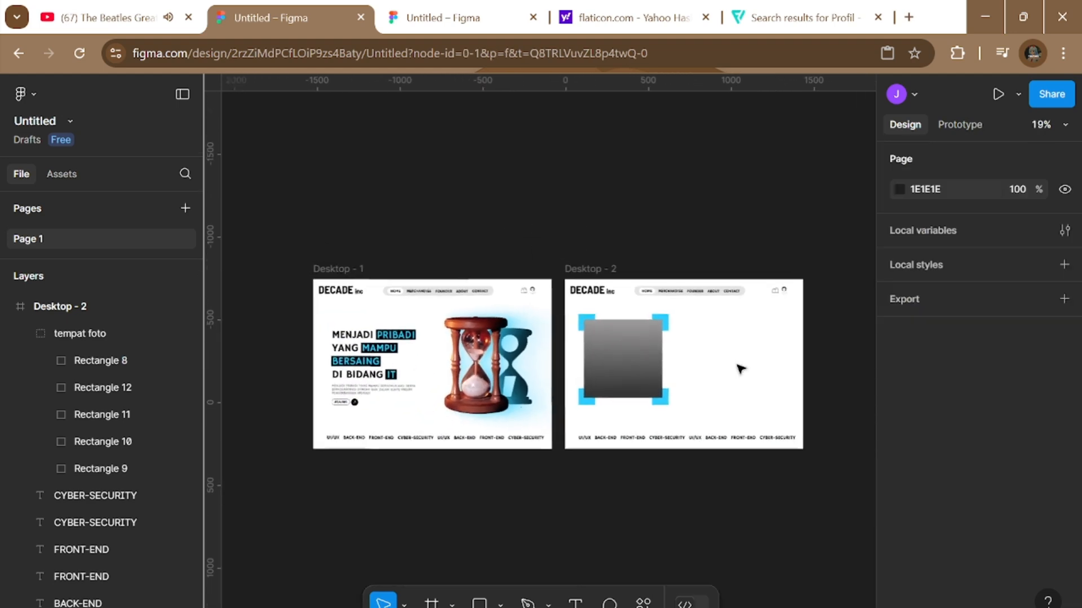
pyautogui.scroll(5, 739, 369)
pyautogui.scroll(-3, 738, 370)
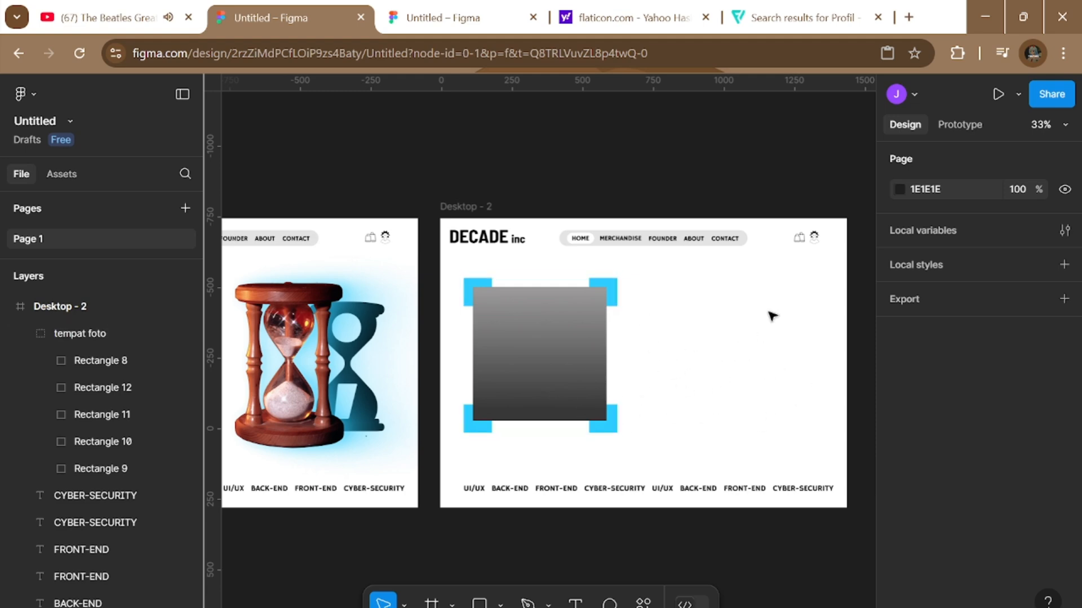
pyautogui.scroll(2, 727, 358)
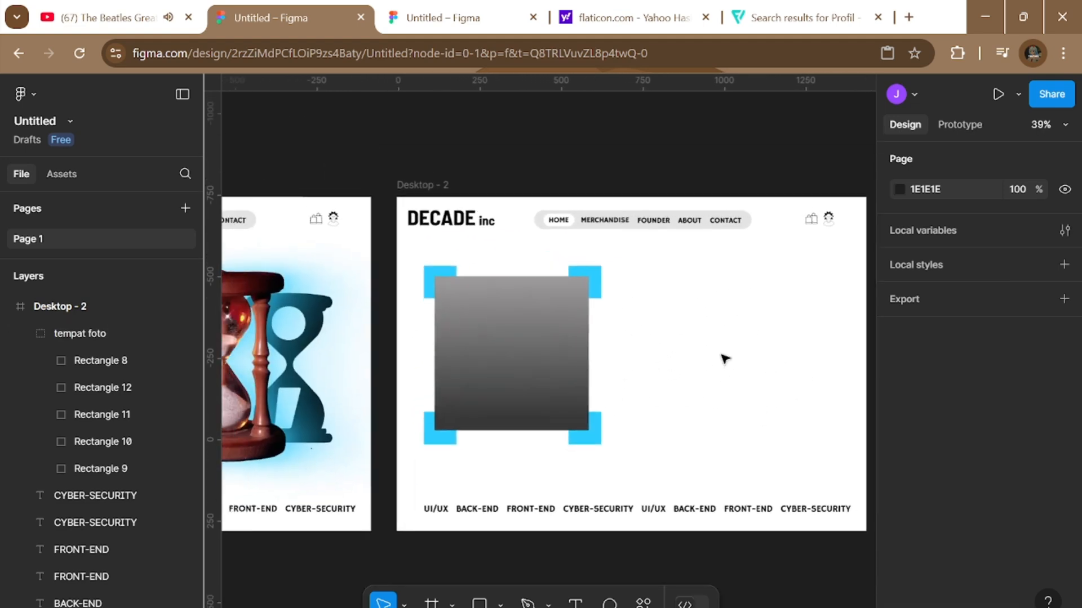
pyautogui.scroll(-2, 704, 377)
pyautogui.scroll(4, 707, 361)
pyautogui.scroll(-3, 610, 343)
pyautogui.scroll(4, 657, 231)
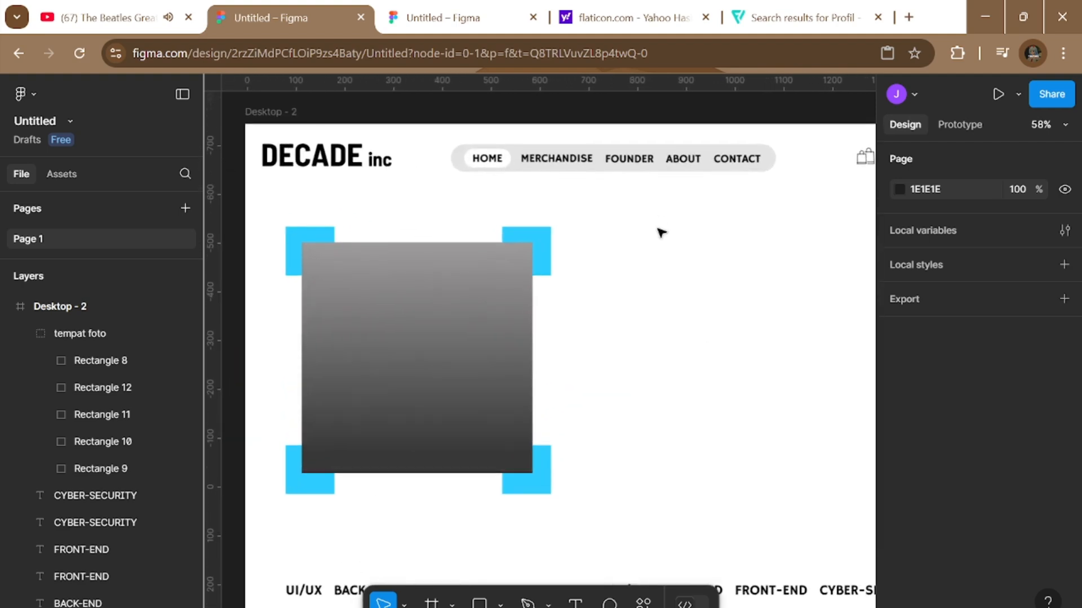
pyautogui.hscroll(2, 657, 210)
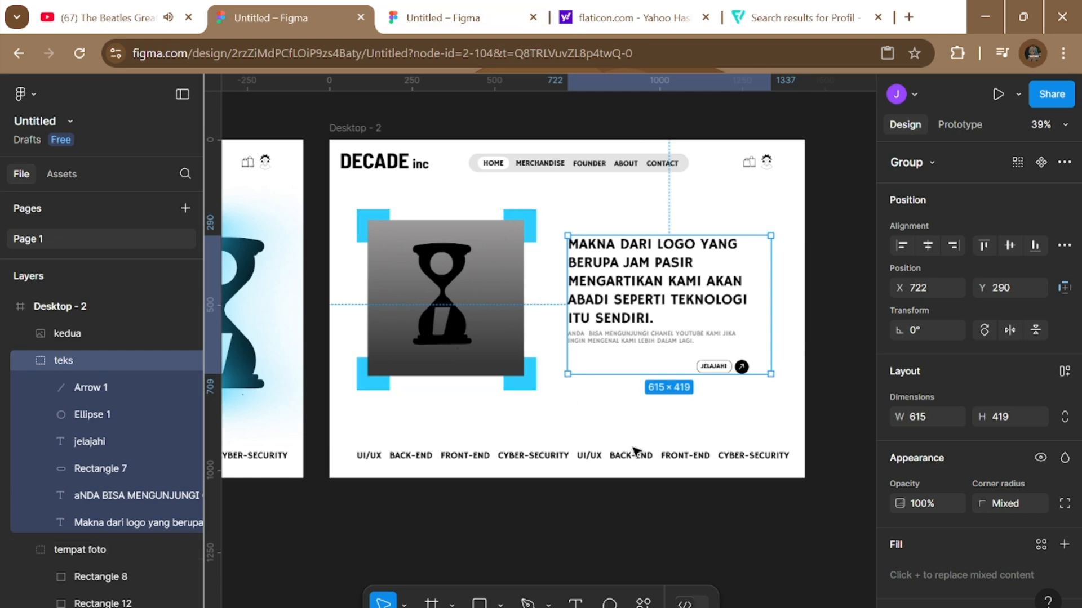
# Collapse the teks and tempat foto groups in the layer tree.
pyautogui.rightClick(664, 336)
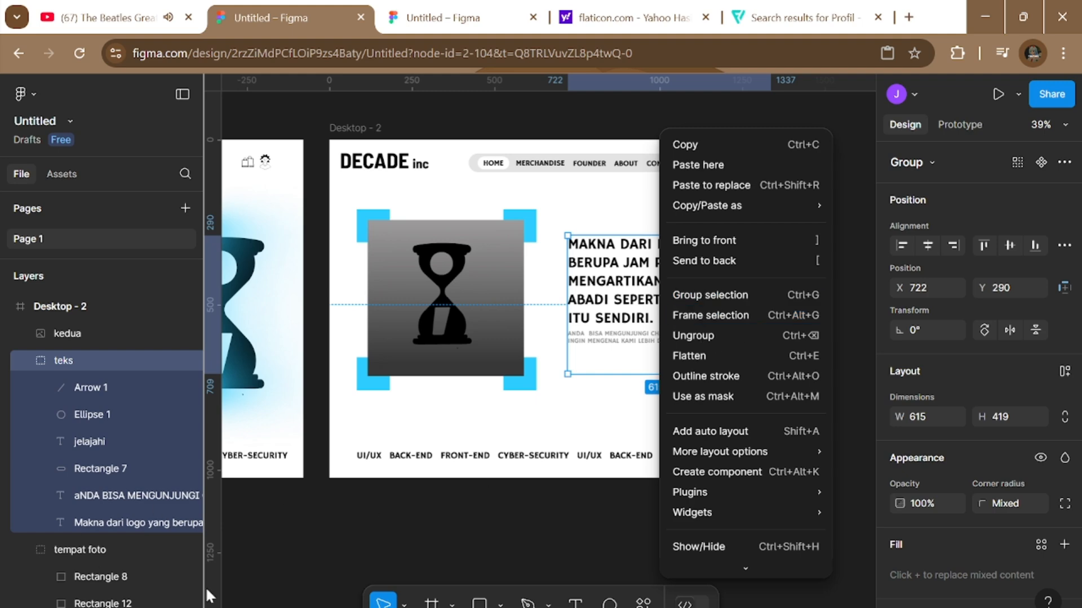
pyautogui.click(287, 561)
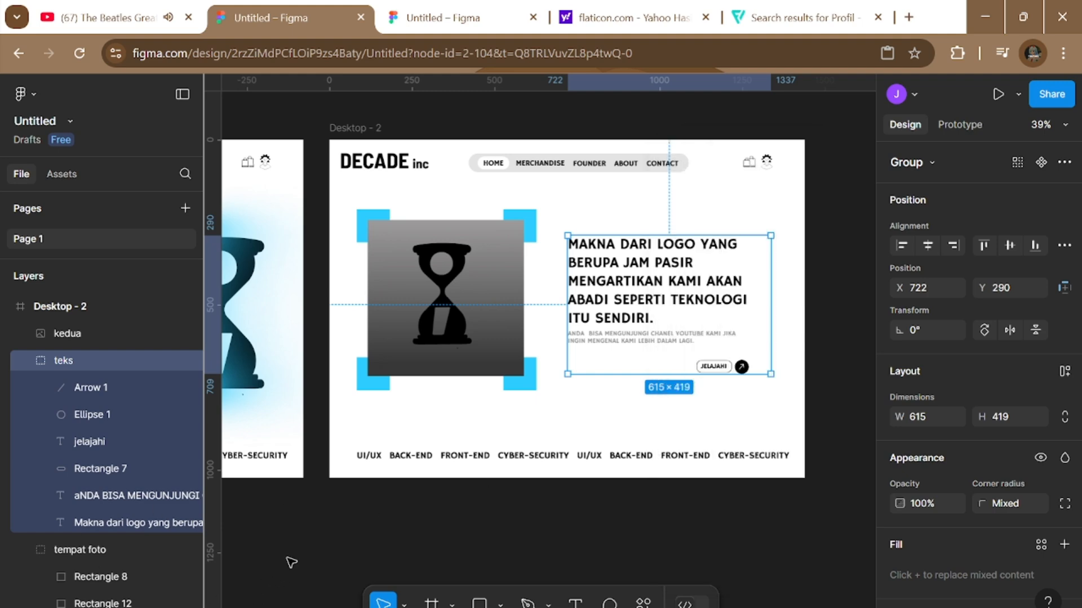
pyautogui.click(26, 360)
pyautogui.click(25, 387)
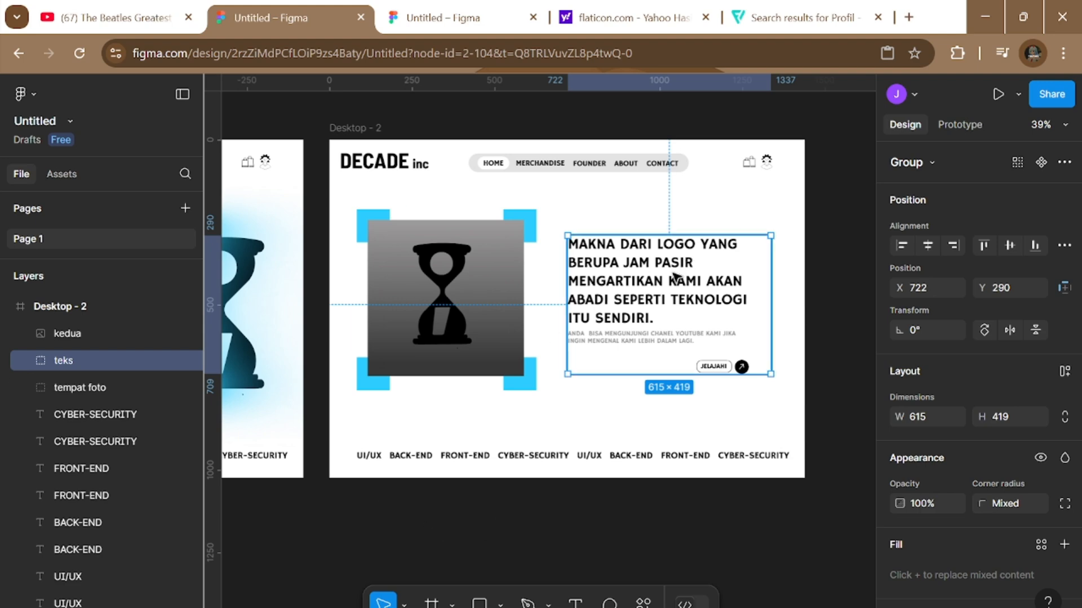
# Fine-tune the position of the teks group beside the logo square on Desktop - 2, at about X 720, Y 289.
pyautogui.moveTo(675, 276); pyautogui.dragTo(674, 274)
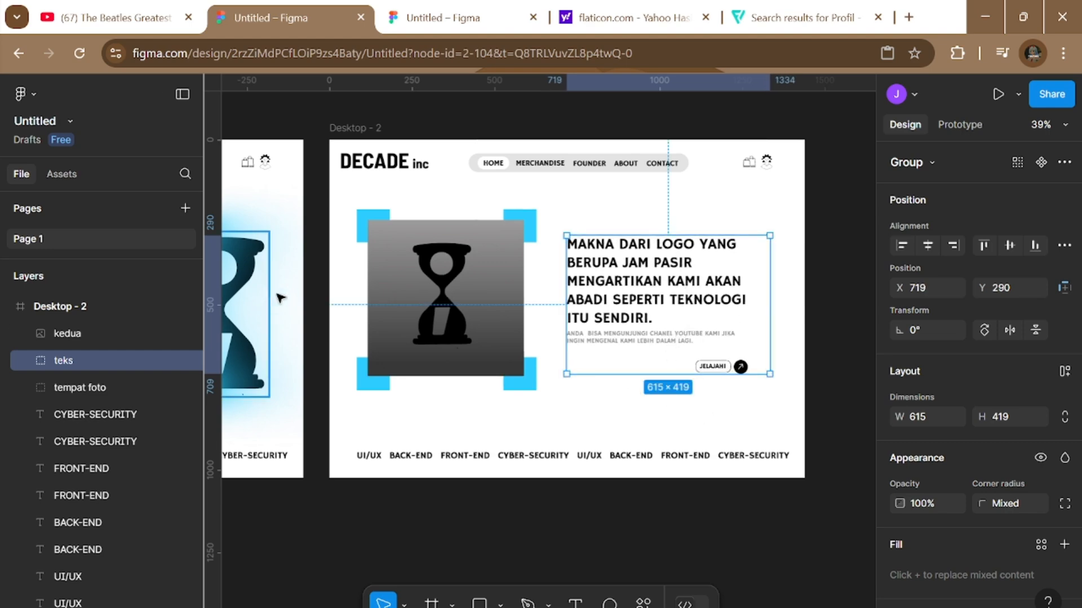
pyautogui.press('Left')
pyautogui.press('Left')
pyautogui.press('Left')
pyautogui.press('Left')
pyautogui.press('Left')
pyautogui.press('Left')
pyautogui.press('Left')
pyautogui.press('Left')
pyautogui.press('Left')
pyautogui.press('Left')
pyautogui.press('Left')
pyautogui.press('Left')
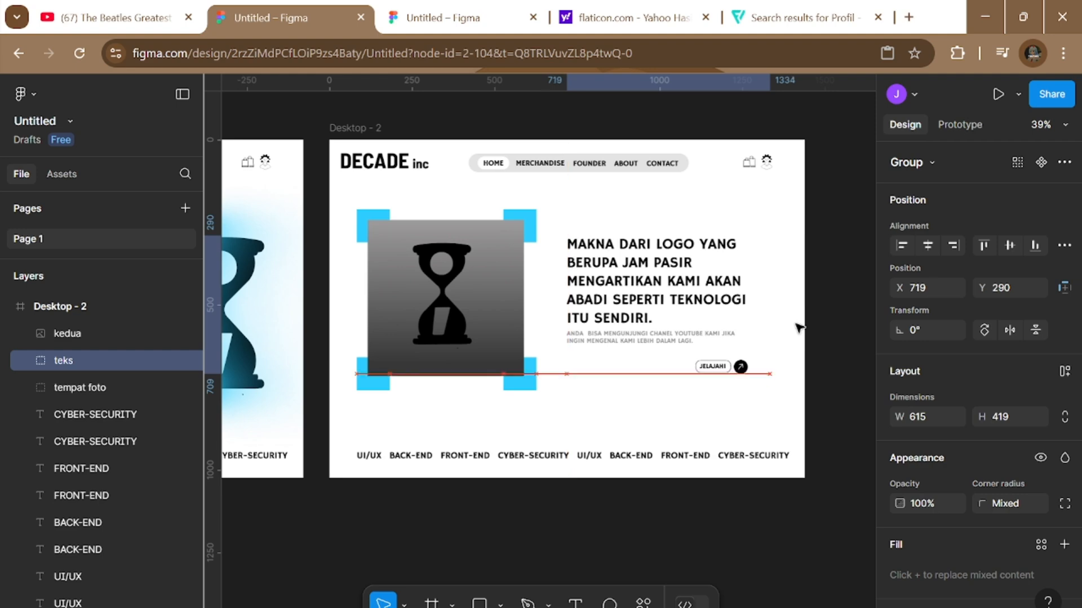
pyautogui.press('Left')
pyautogui.press('Left')
pyautogui.press('Left')
pyautogui.press('Left')
pyautogui.press('Left')
pyautogui.press('Right')
pyautogui.press('Right')
pyautogui.press('Right')
pyautogui.press('Right')
pyautogui.press('Right')
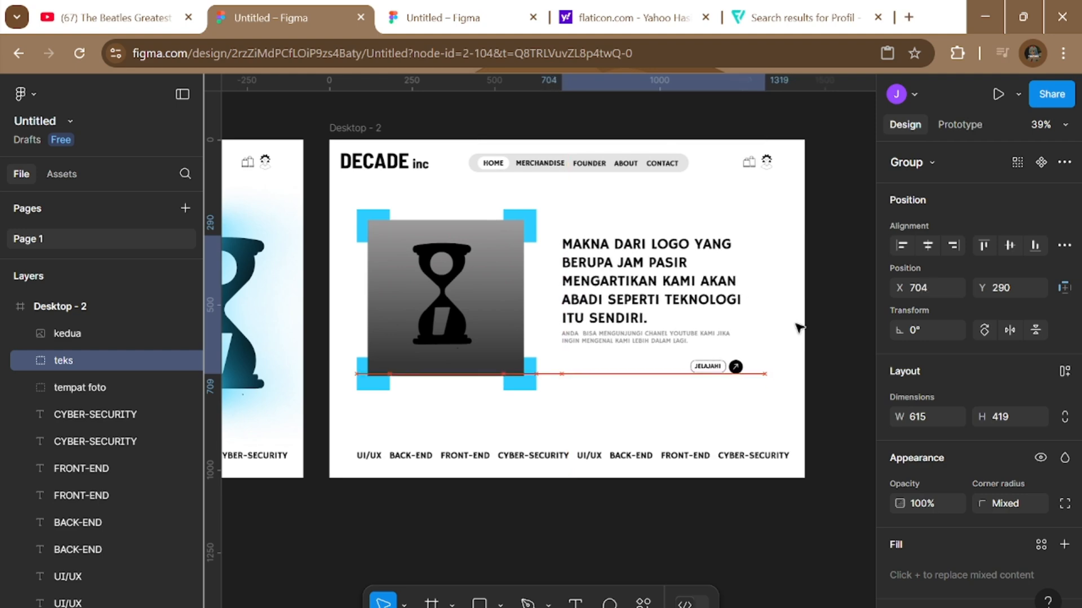
pyautogui.press('Up')
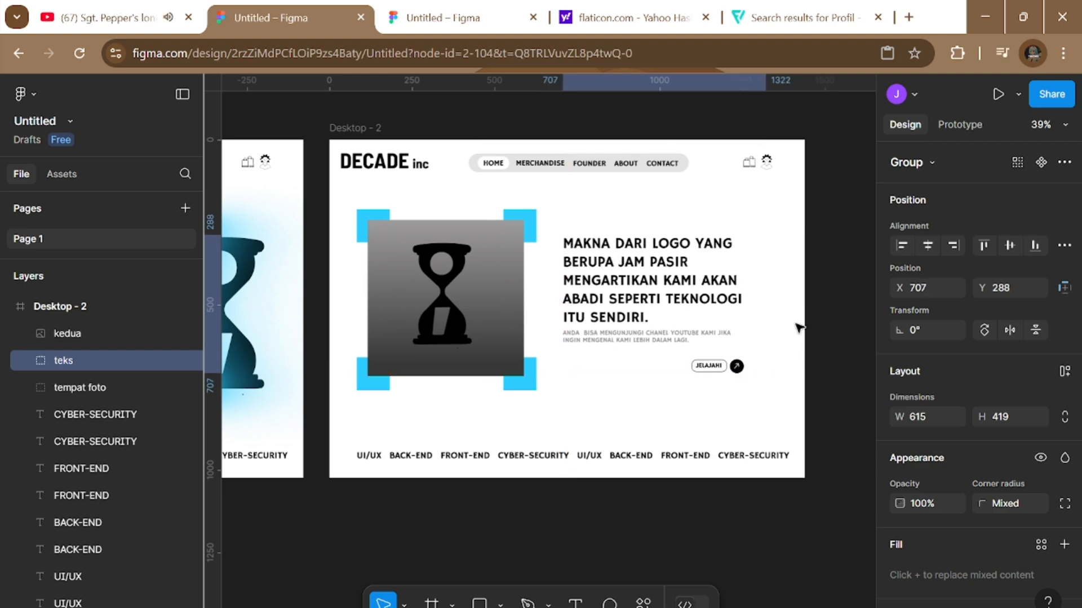
pyautogui.press('Right')
pyautogui.press('Right')
pyautogui.press('Right')
pyautogui.press('Right')
pyautogui.press('Right')
pyautogui.press('Right')
pyautogui.press('Right')
pyautogui.press('Right')
pyautogui.press('Right')
pyautogui.press('Right')
pyautogui.press('Right')
pyautogui.press('Right')
pyautogui.press('Right')
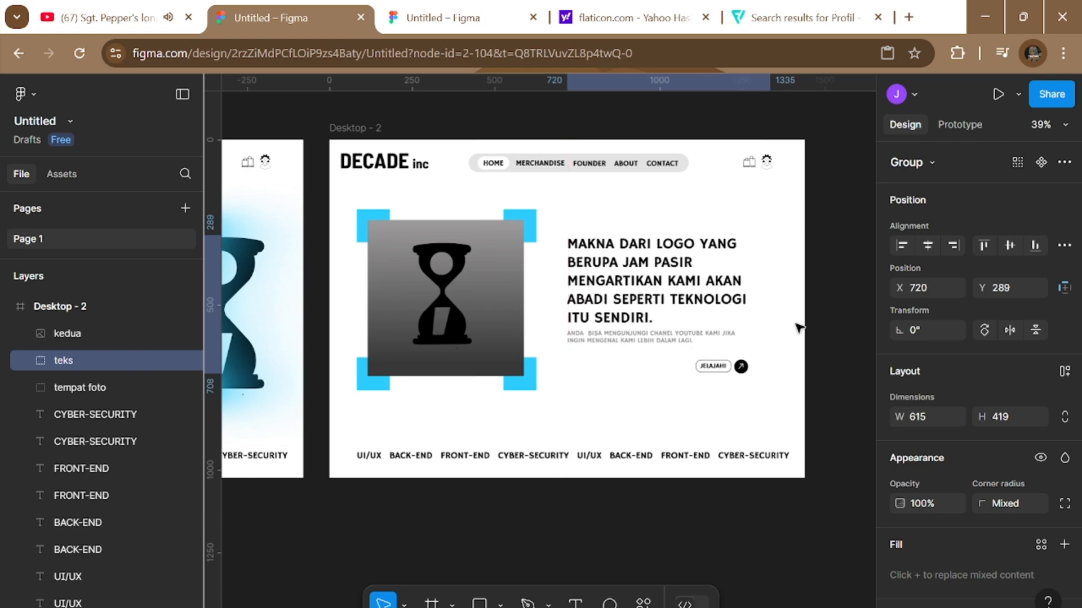
pyautogui.press('Left')
pyautogui.press('Left')
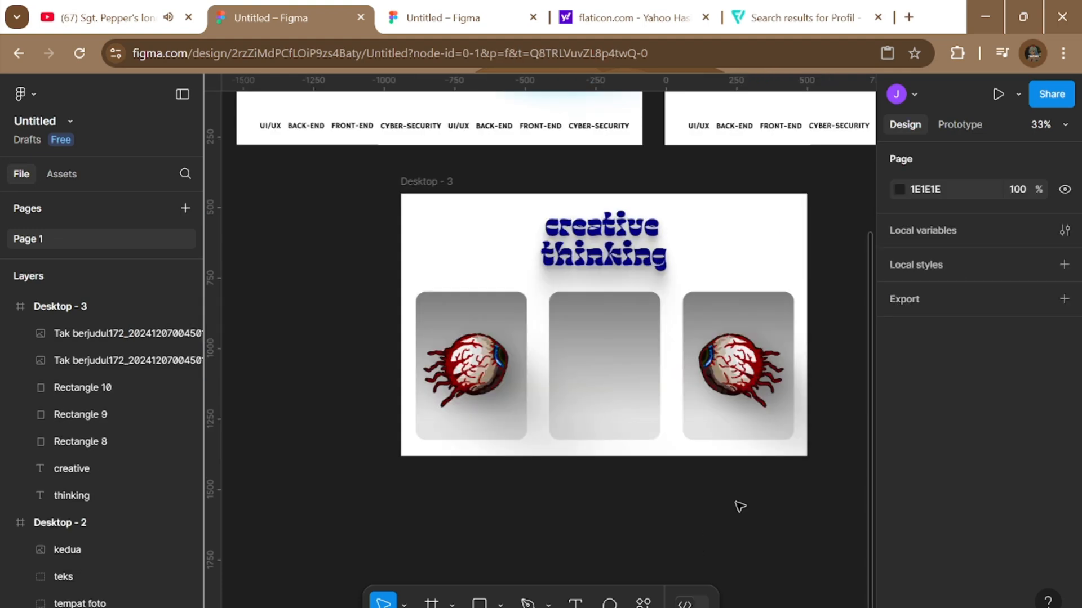
pyautogui.scroll(3, 737, 505)
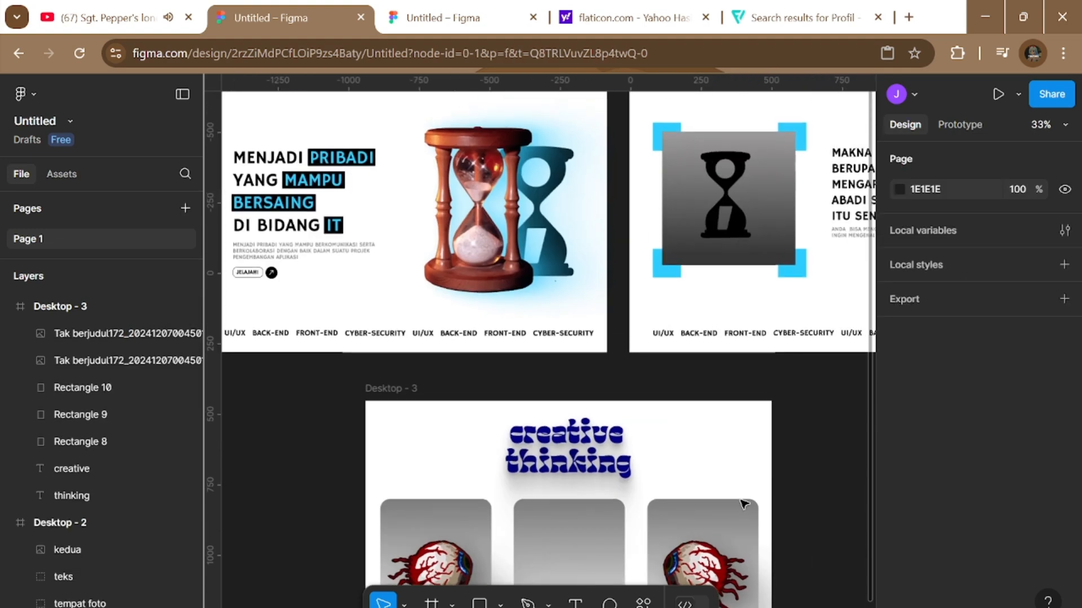
pyautogui.scroll(-2, 741, 502)
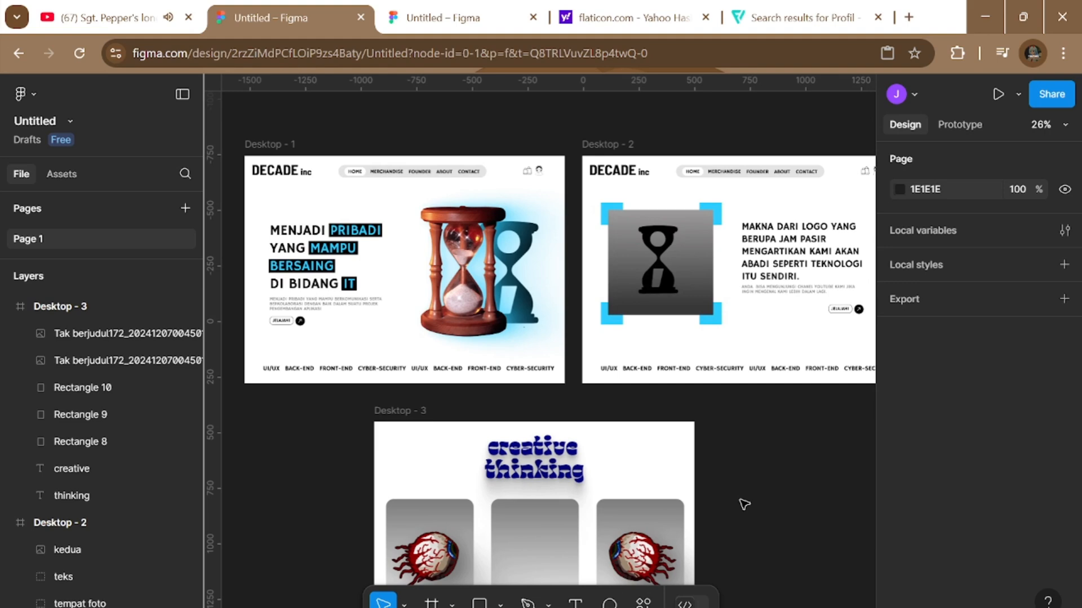
pyautogui.scroll(-1, 744, 504)
pyautogui.hscroll(4, 743, 504)
pyautogui.scroll(-1, 744, 504)
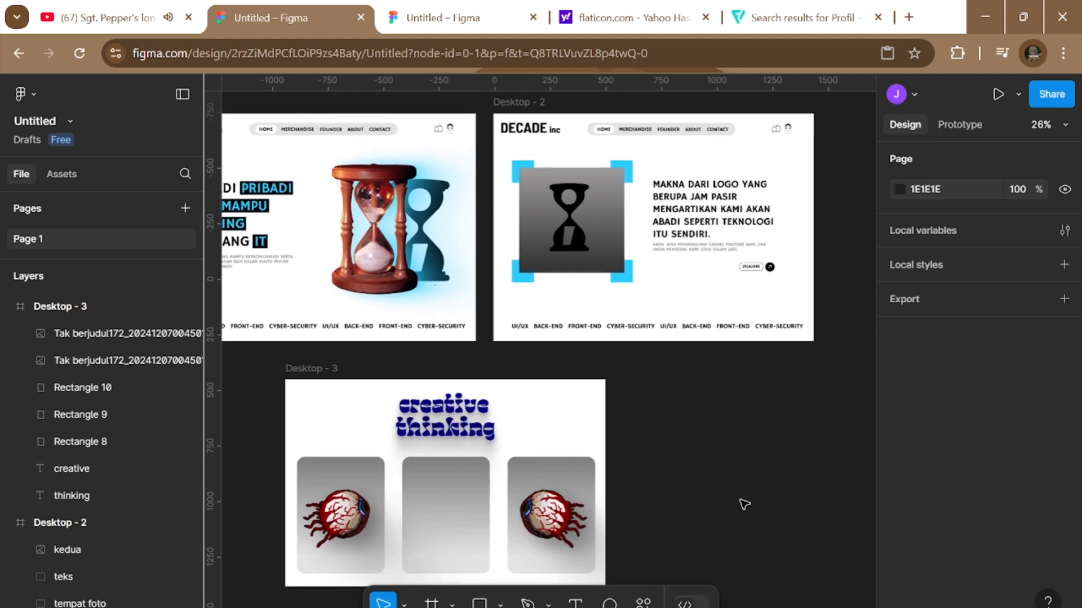
# Delete the navbar group from the Desktop - 2 frame.
pyautogui.hscroll(-2, 743, 505)
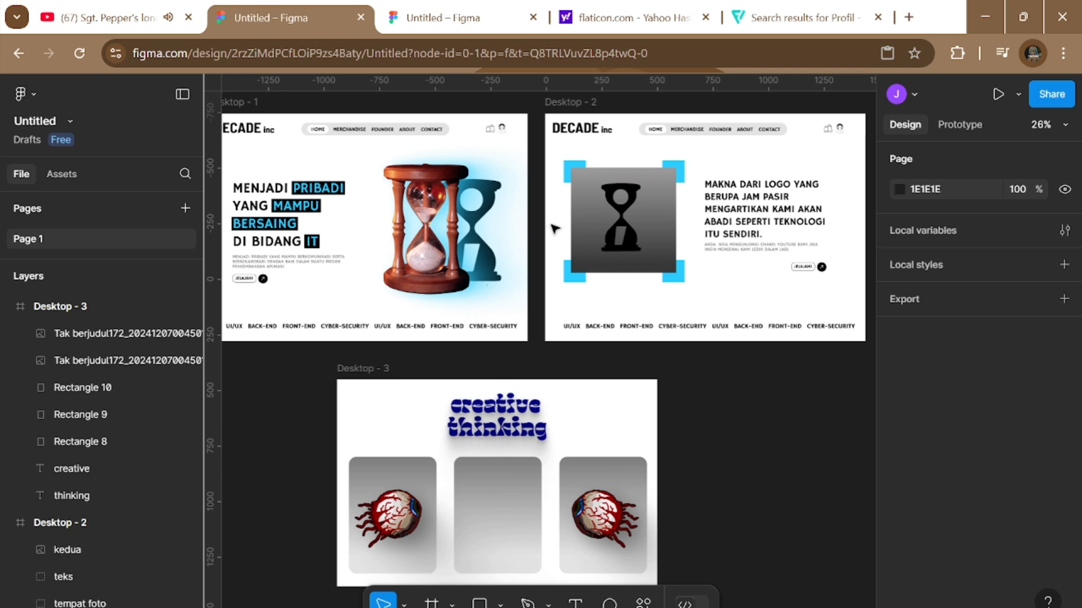
pyautogui.scroll(-4, 554, 228)
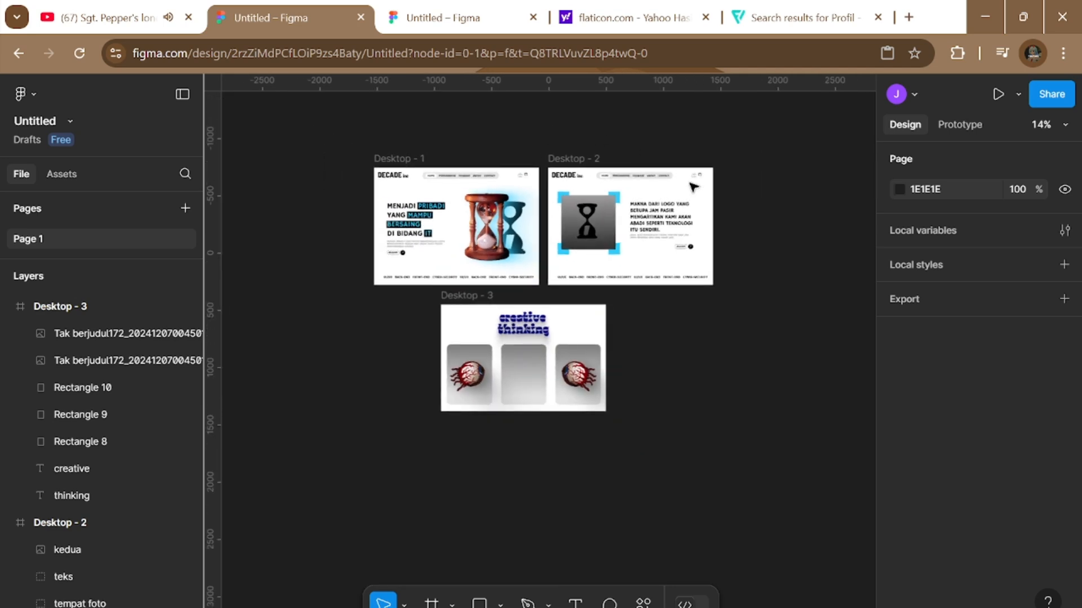
pyautogui.scroll(4, 693, 187)
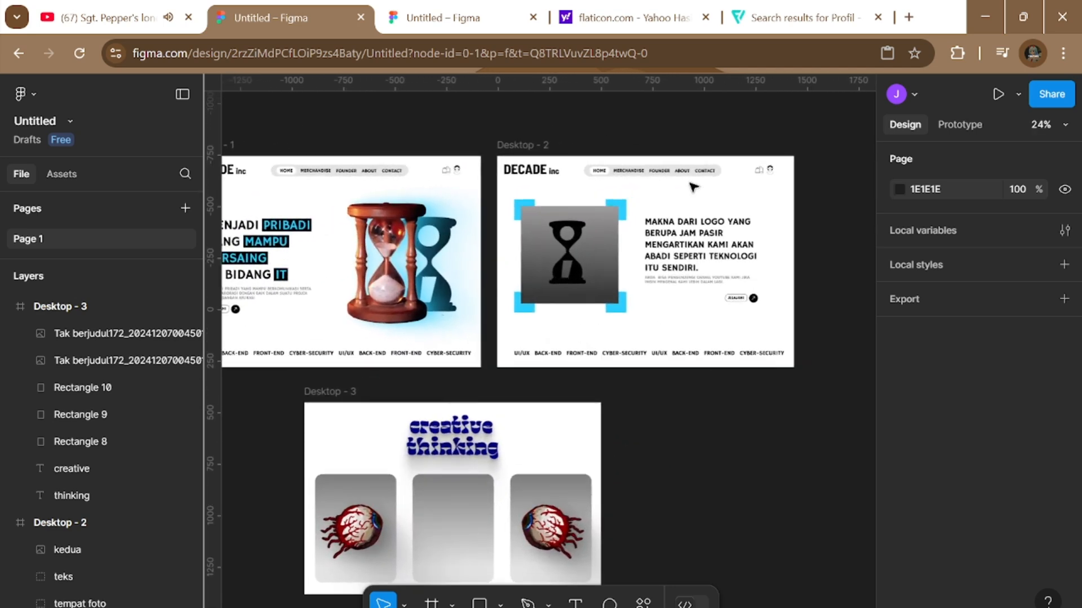
pyautogui.click(359, 173)
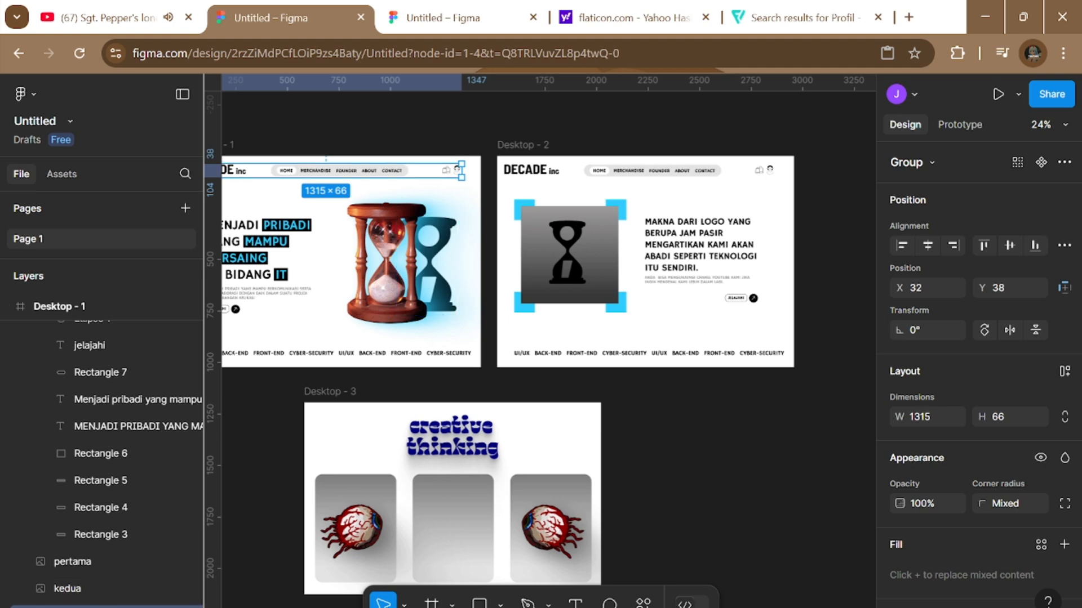
pyautogui.click(704, 465)
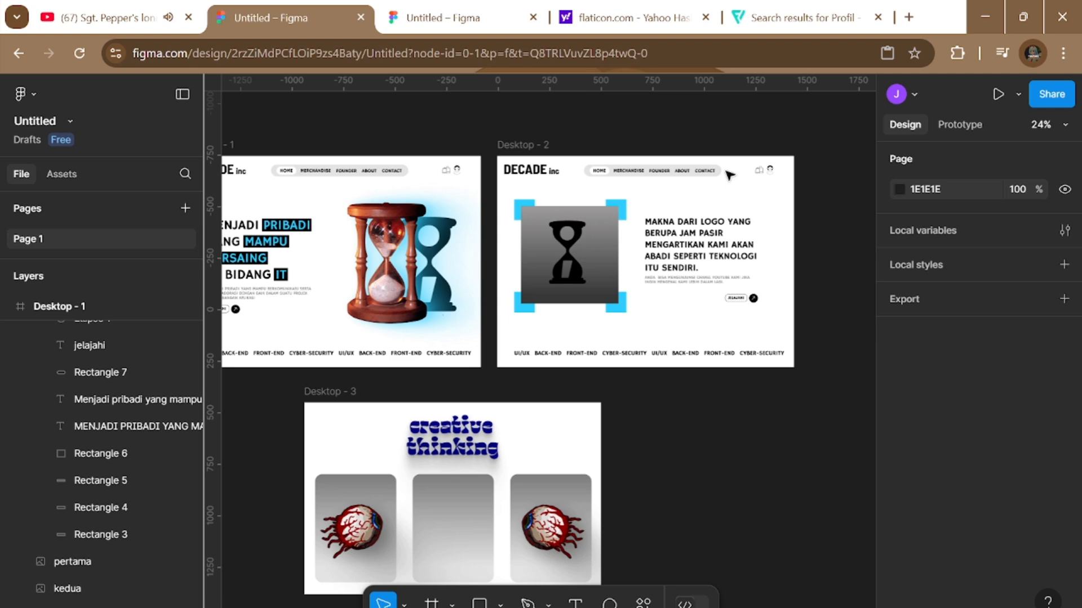
pyautogui.click(589, 176)
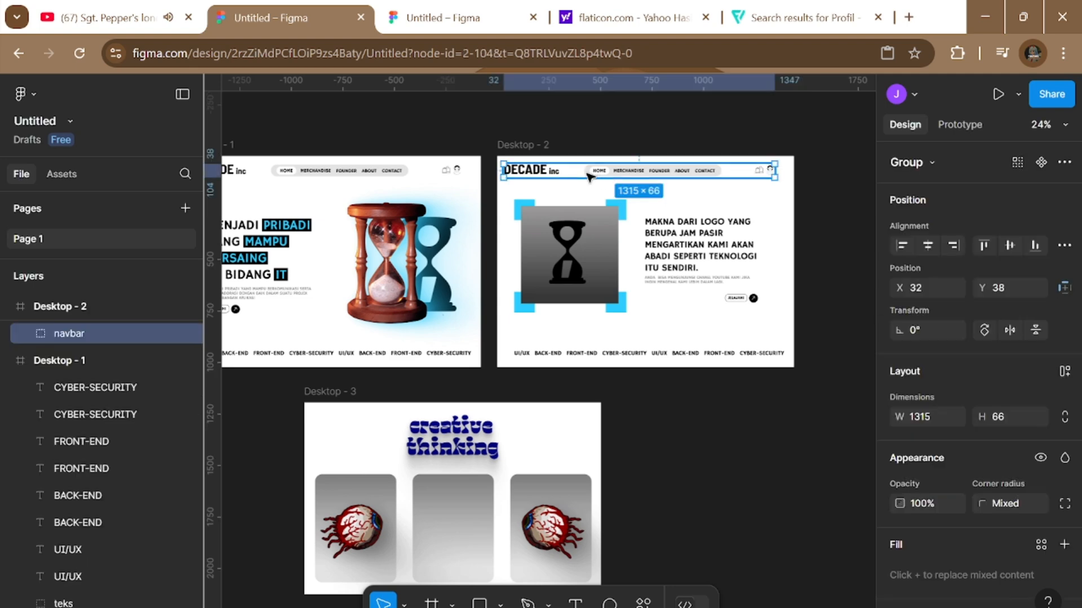
pyautogui.press('Delete')
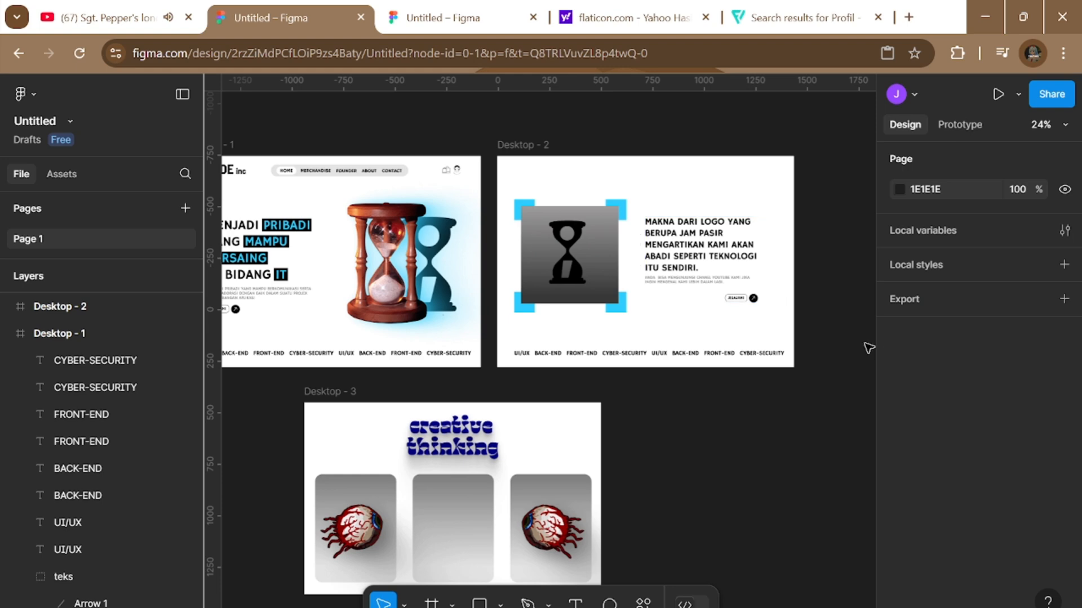
# Try to move the teks and tempat foto groups higher on Desktop - 2 without the hourglass logo.
pyautogui.click(732, 266)
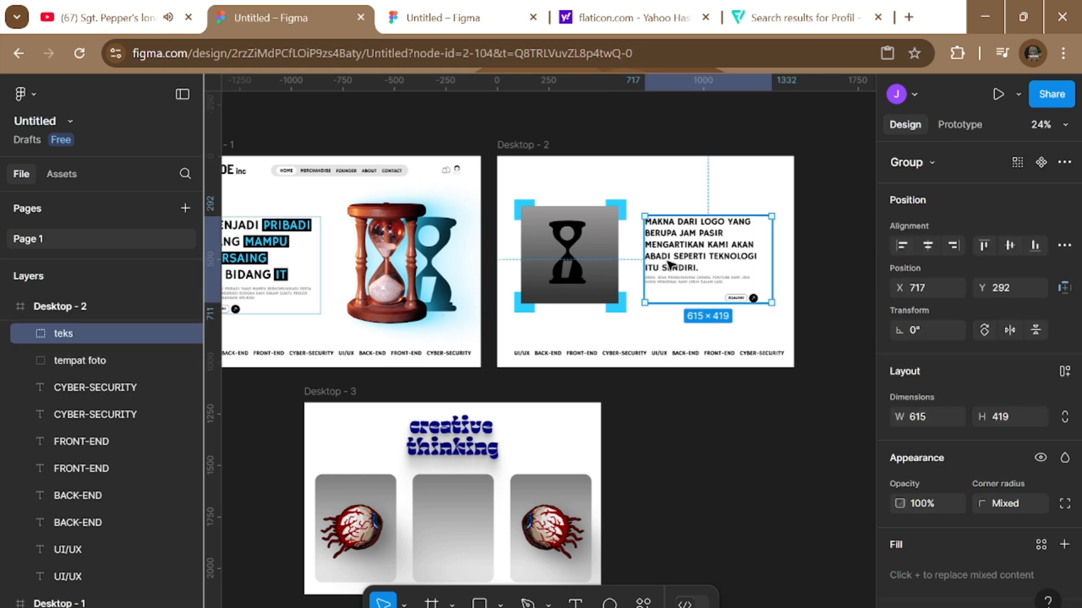
pyautogui.keyDown('shift'); pyautogui.click(595, 253); pyautogui.keyUp('shift')
pyautogui.press('Up')
pyautogui.press('Up')
pyautogui.press('Up')
pyautogui.press('Up')
pyautogui.press('Up')
pyautogui.press('Up')
pyautogui.press('Up')
pyautogui.press('Up')
pyautogui.press('Up')
pyautogui.press('Up')
pyautogui.press('Up')
pyautogui.press('Up')
pyautogui.press('Up')
pyautogui.press('Up')
pyautogui.press('Up')
pyautogui.press('Up')
pyautogui.press('Up')
pyautogui.press('Up')
pyautogui.press('Up')
pyautogui.press('Up')
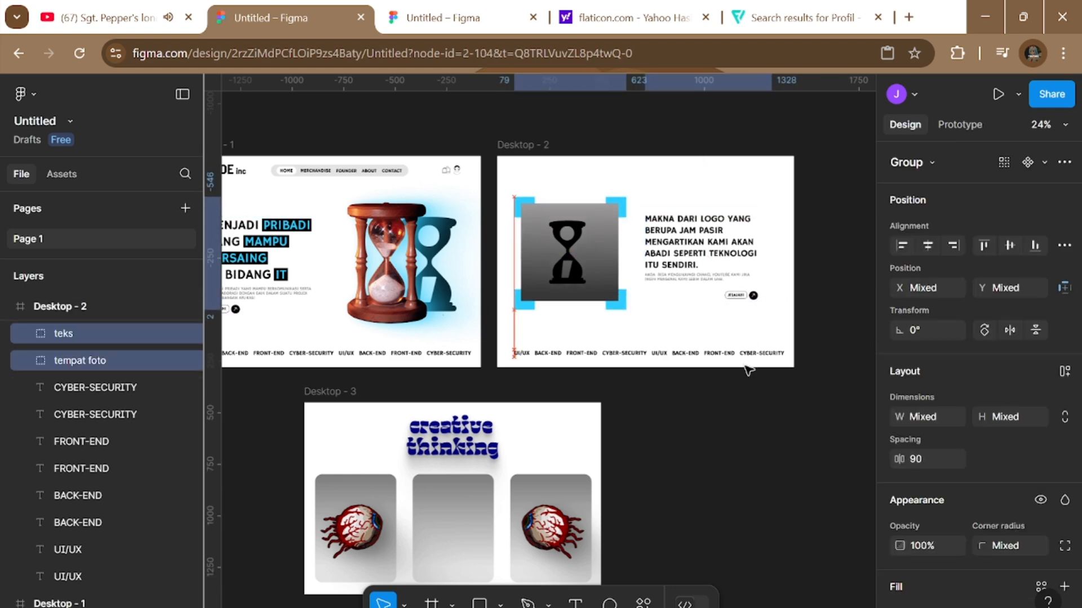
pyautogui.press('Down')
pyautogui.press('Down')
pyautogui.press('Down')
pyautogui.press('Down')
pyautogui.press('Down')
pyautogui.press('Down')
pyautogui.press('Down')
pyautogui.press('Down')
pyautogui.press('Down')
pyautogui.press('Down')
pyautogui.press('Down')
pyautogui.press('Down')
pyautogui.press('Down')
pyautogui.press('Down')
pyautogui.press('Down')
pyautogui.press('Down')
pyautogui.press('Down')
pyautogui.press('Down')
pyautogui.press('Down')
pyautogui.press('Down')
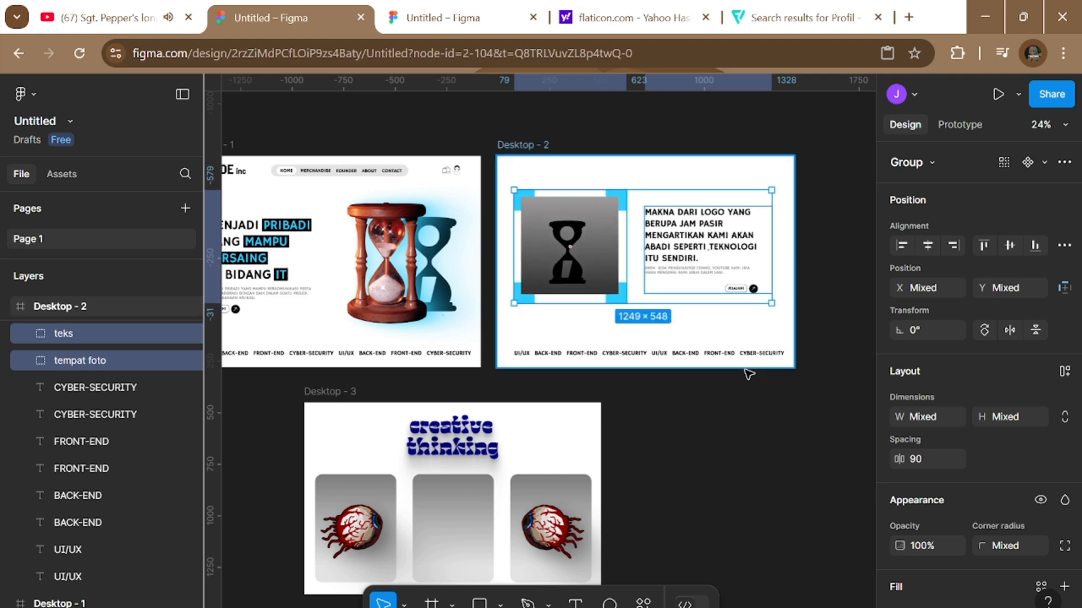
pyautogui.keyDown('shift'); pyautogui.click(569, 252); pyautogui.keyUp('shift')
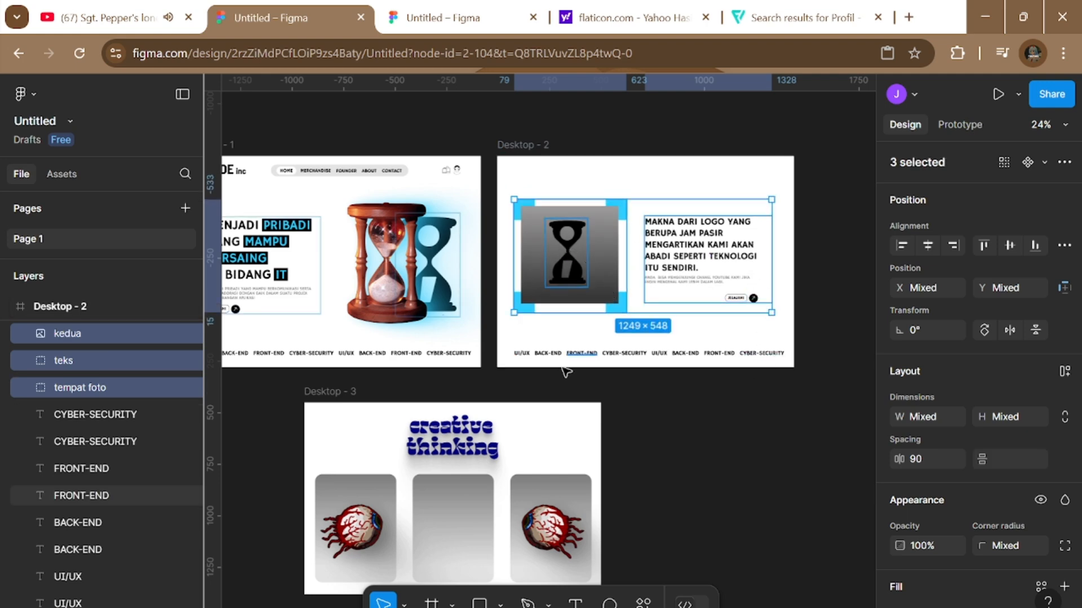
pyautogui.keyDown('shift'); pyautogui.click(544, 354); pyautogui.keyUp('shift')
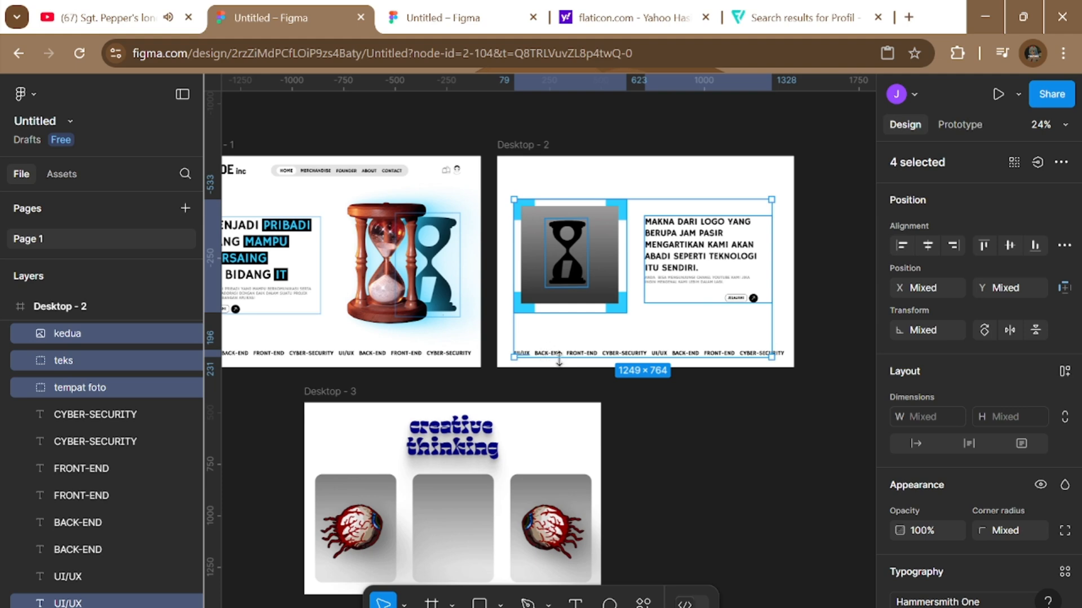
pyautogui.click(809, 374)
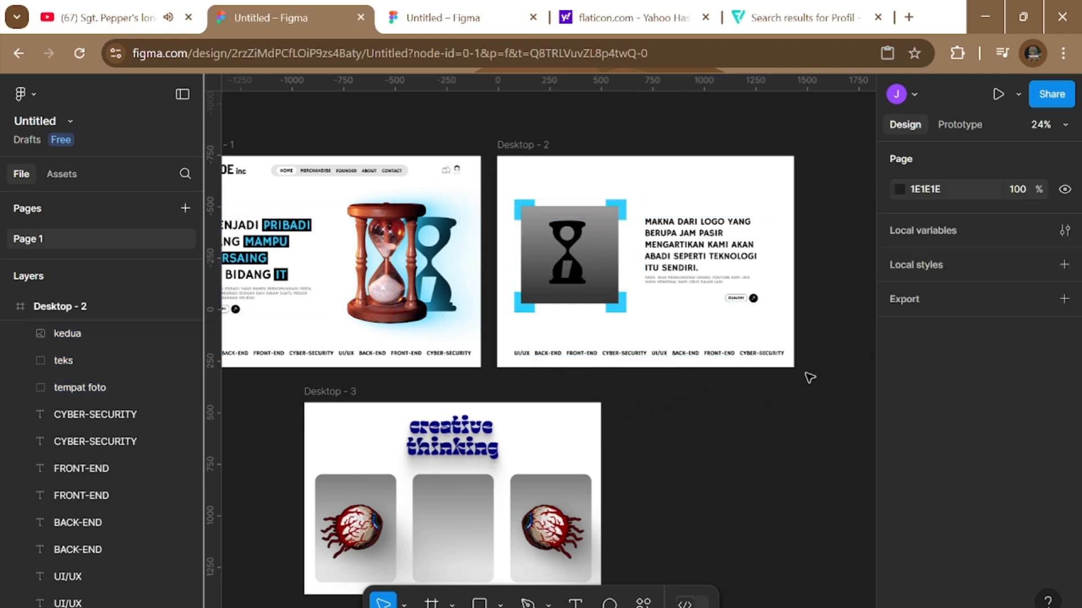
# Move the teks group, tempat foto group and kedua hourglass image together up by about 115 px on Desktop - 2.
pyautogui.click(716, 260)
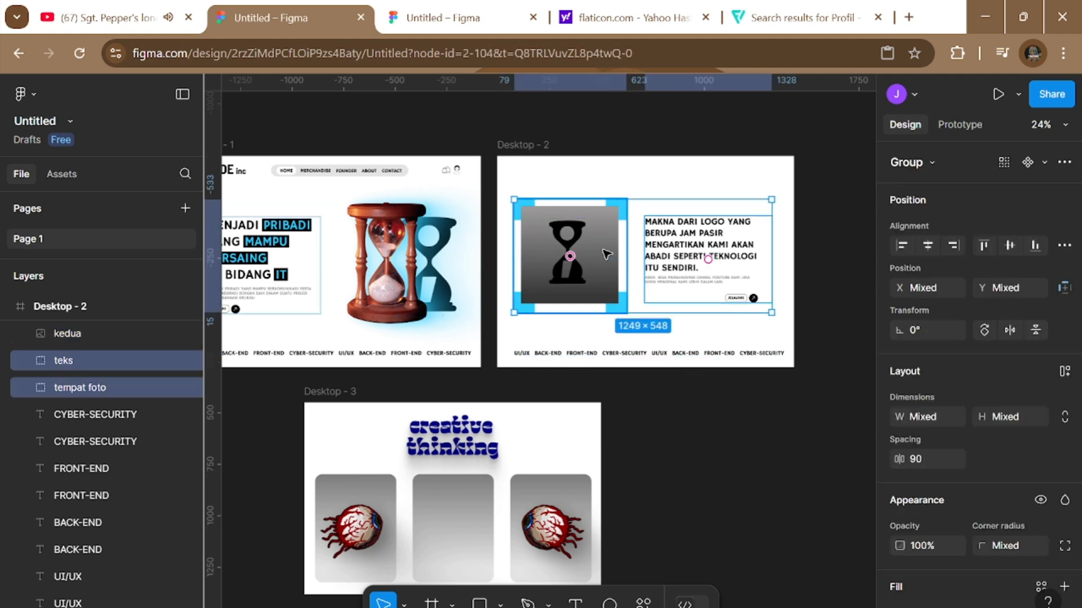
pyautogui.keyDown('shift'); pyautogui.click(600, 256); pyautogui.keyUp('shift')
pyautogui.keyDown('shift'); pyautogui.click(569, 248); pyautogui.keyUp('shift')
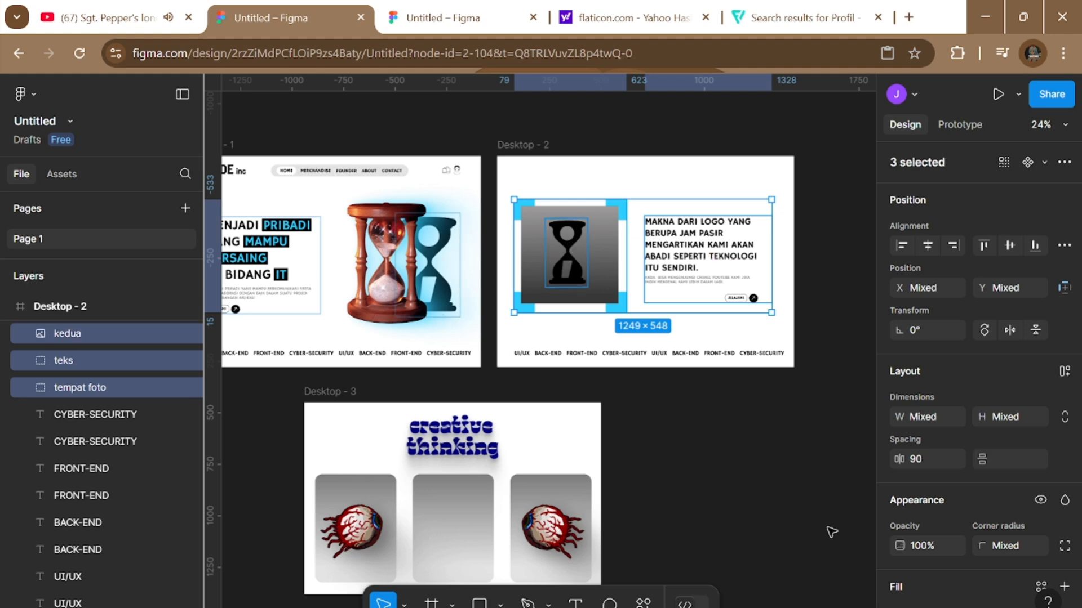
pyautogui.hotkey('shift', 'Up')
pyautogui.hotkey('shift', 'Up')
pyautogui.hotkey('shift', 'Up')
pyautogui.hotkey('shift', 'Up')
pyautogui.hotkey('shift', 'Up')
pyautogui.hotkey('shift', 'Up')
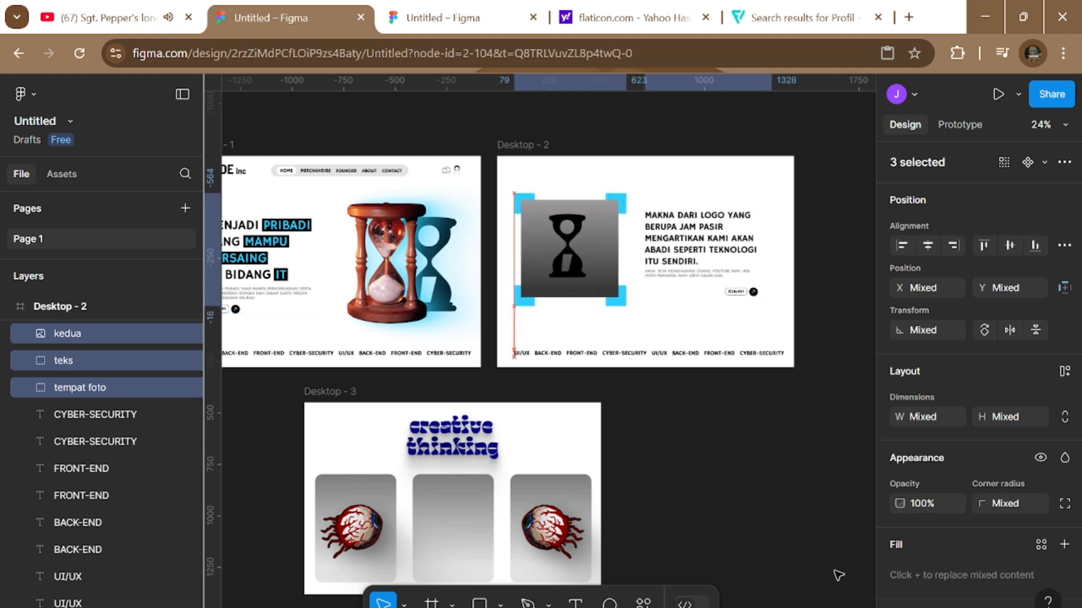
pyautogui.hotkey('shift', 'Up')
pyautogui.hotkey('shift', 'Up')
pyautogui.hotkey('shift', 'Up')
pyautogui.hotkey('shift', 'Up')
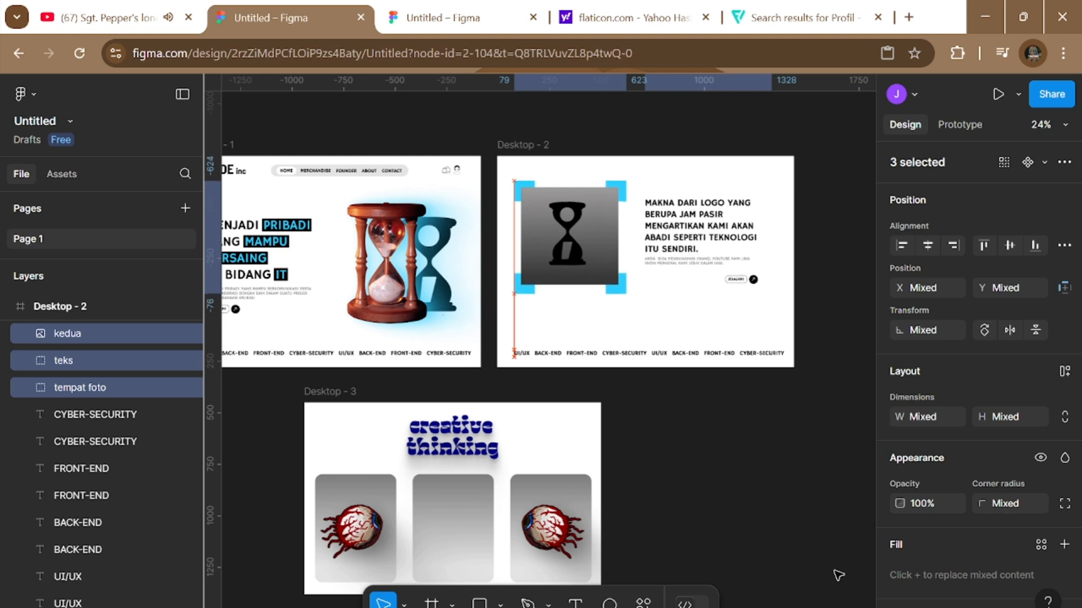
pyautogui.press('Down')
pyautogui.press('Down')
pyautogui.press('Down')
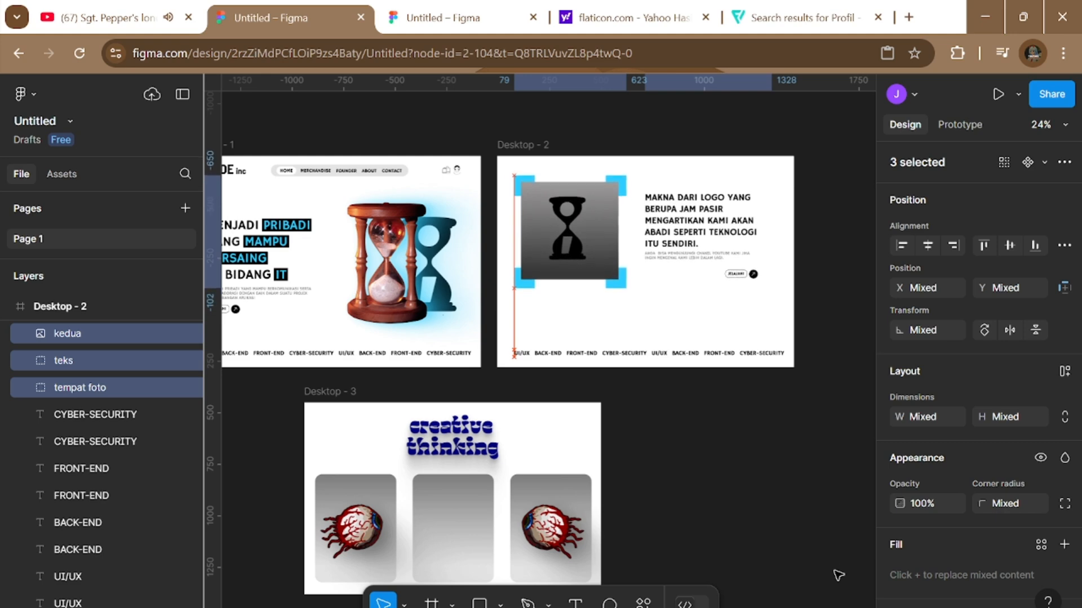
pyautogui.hscroll(-3, 417, 211)
pyautogui.scroll(-1, 417, 210)
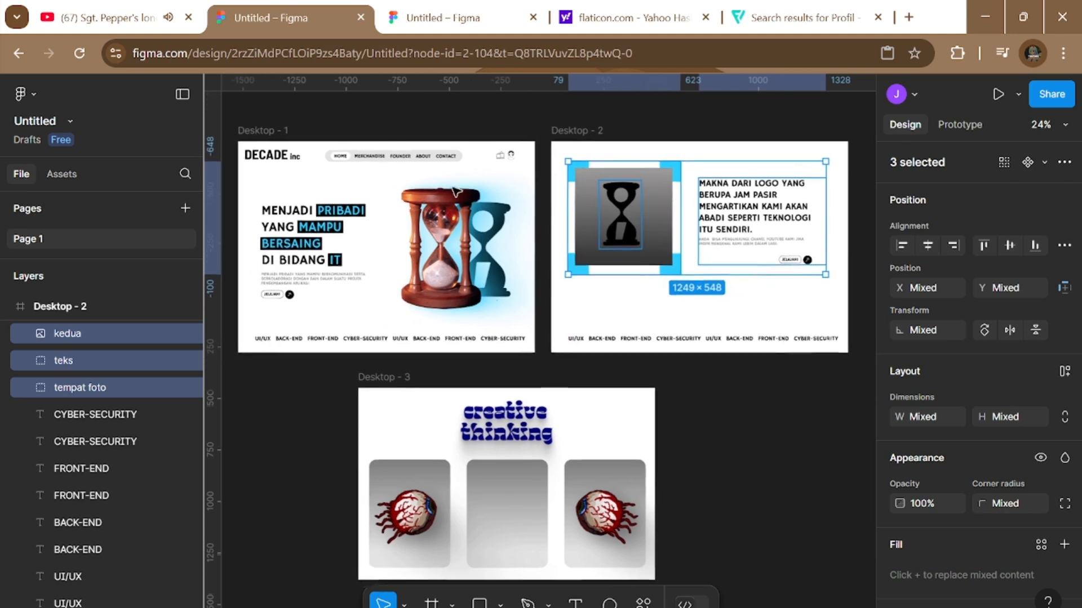
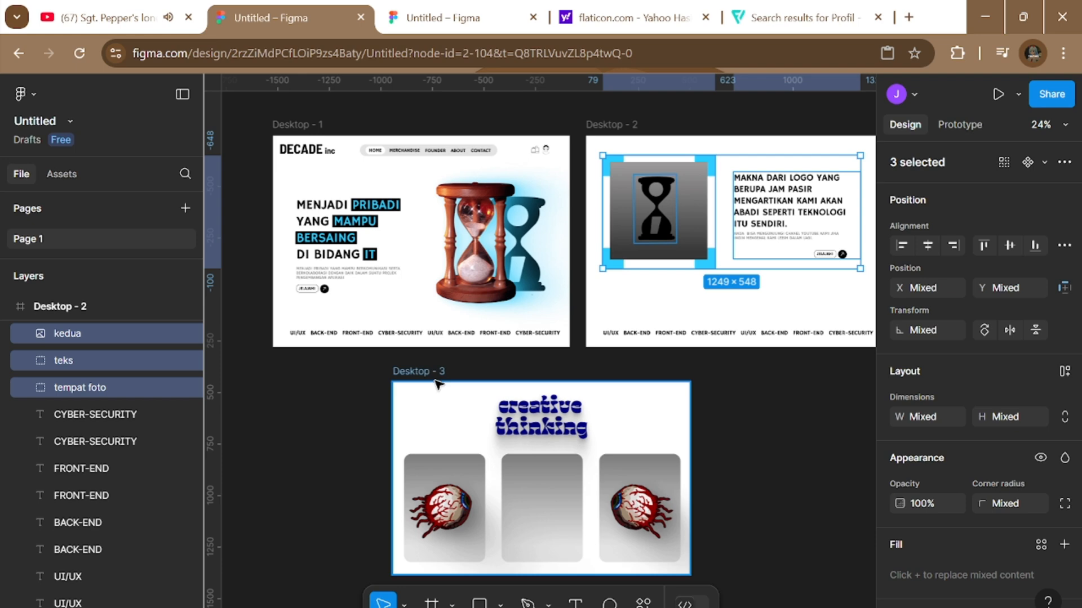
# Remove the row of eight skill labels from Desktop - 2 and shorten the frame to end just below the logo and text.
pyautogui.click(779, 438)
pyautogui.hscroll(3, 783, 436)
pyautogui.scroll(2, 783, 435)
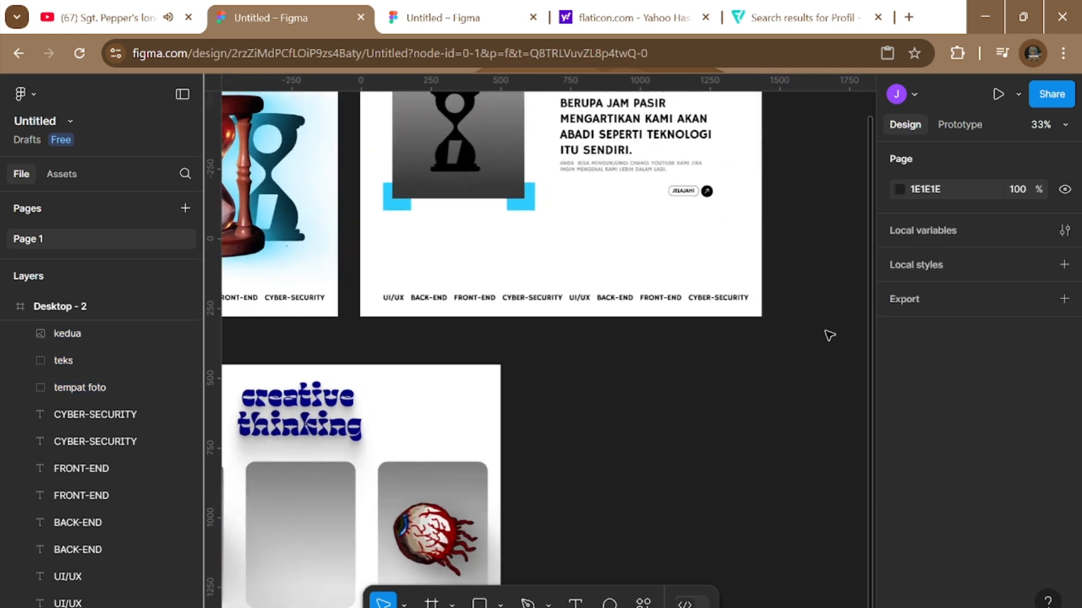
pyautogui.moveTo(824, 331); pyautogui.dragTo(362, 273)
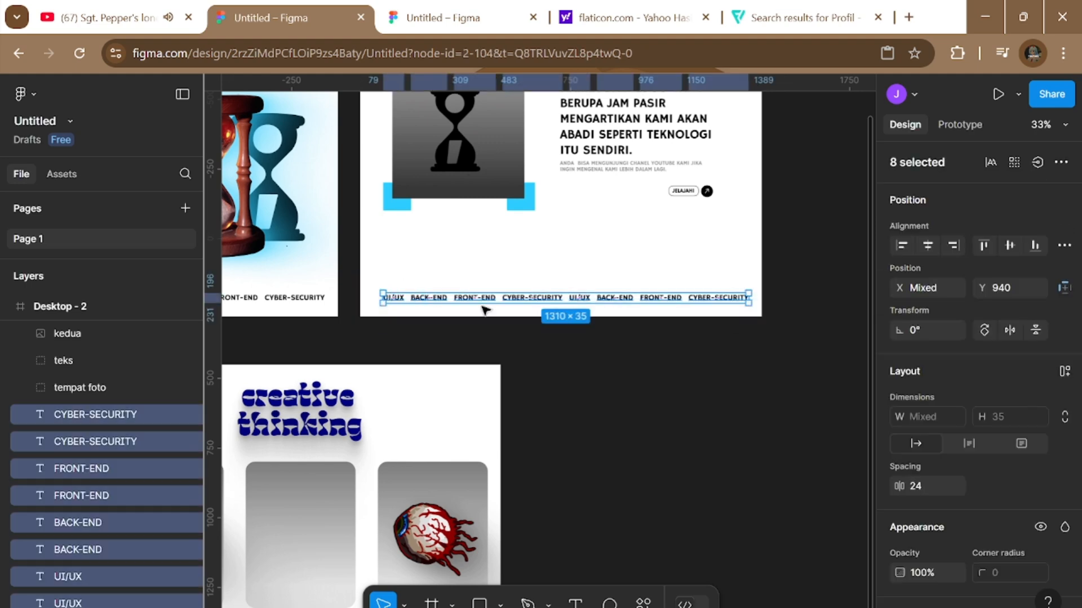
pyautogui.scroll(-3, 582, 393)
pyautogui.hscroll(-3, 582, 393)
pyautogui.scroll(5, 580, 389)
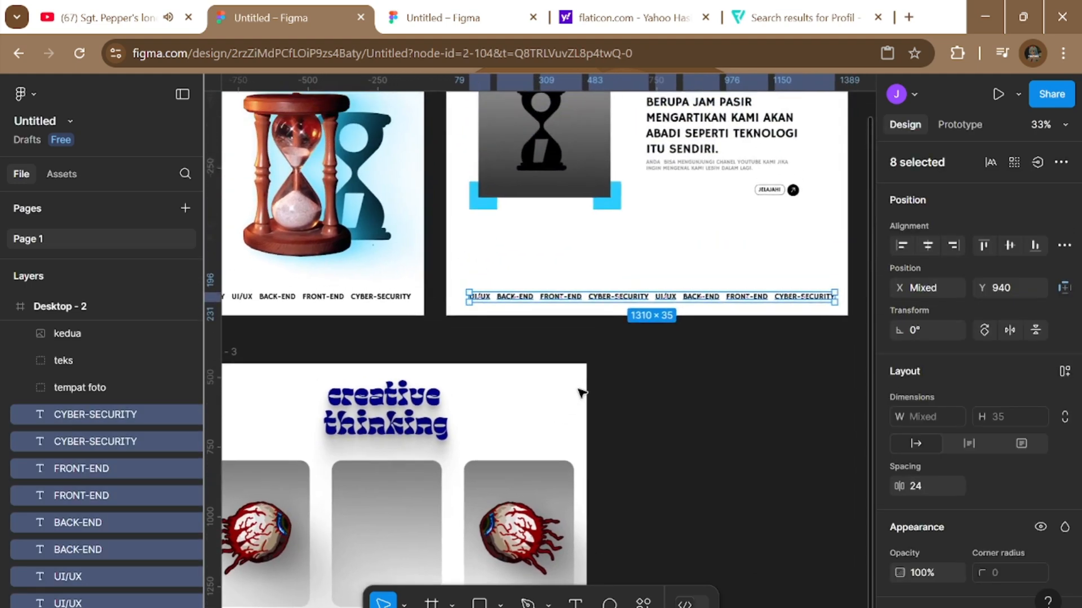
pyautogui.press('Up')
pyautogui.press('Up')
pyautogui.press('Up')
pyautogui.press('Up')
pyautogui.press('Up')
pyautogui.press('Up')
pyautogui.press('Up')
pyautogui.press('Up')
pyautogui.press('Up')
pyautogui.press('Up')
pyautogui.press('Up')
pyautogui.press('Up')
pyautogui.press('Up')
pyautogui.press('Up')
pyautogui.press('Up')
pyautogui.press('Up')
pyautogui.press('Up')
pyautogui.press('Up')
pyautogui.press('Up')
pyautogui.press('Up')
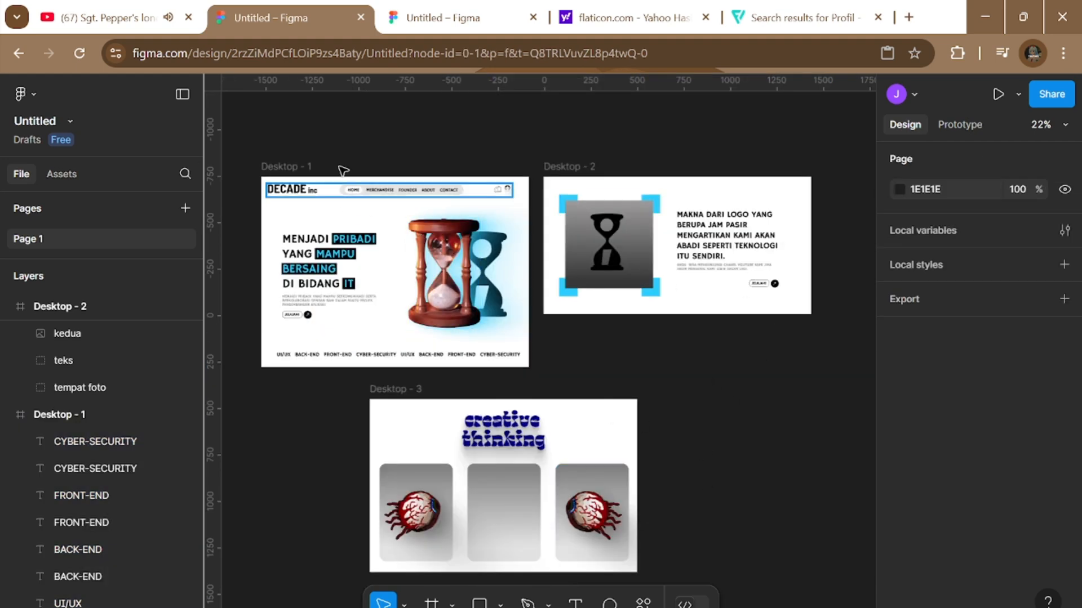
pyautogui.scroll(-3, 687, 326)
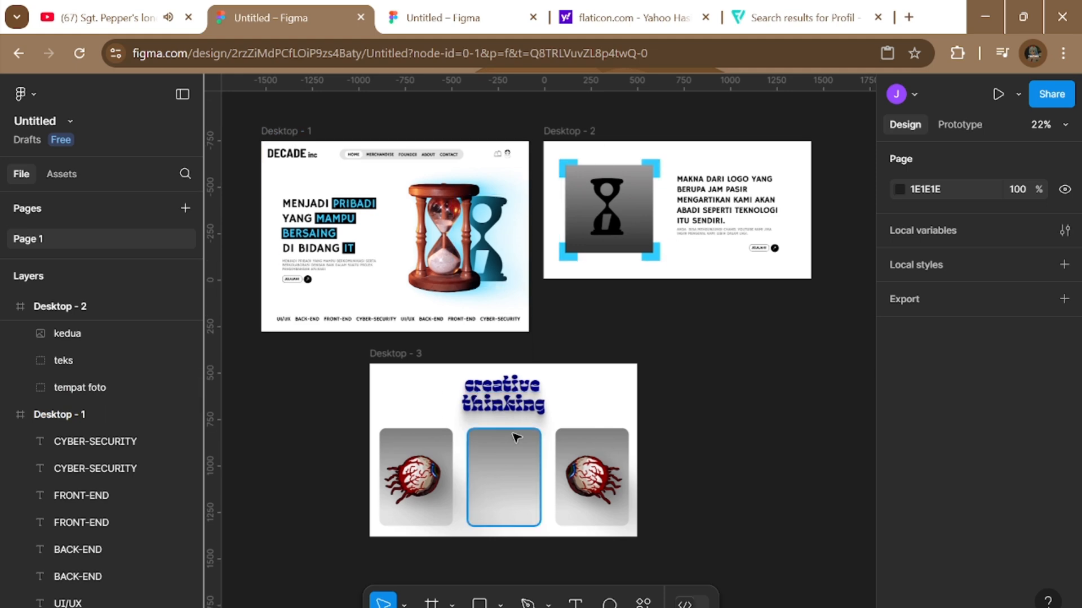
pyautogui.scroll(5, 733, 437)
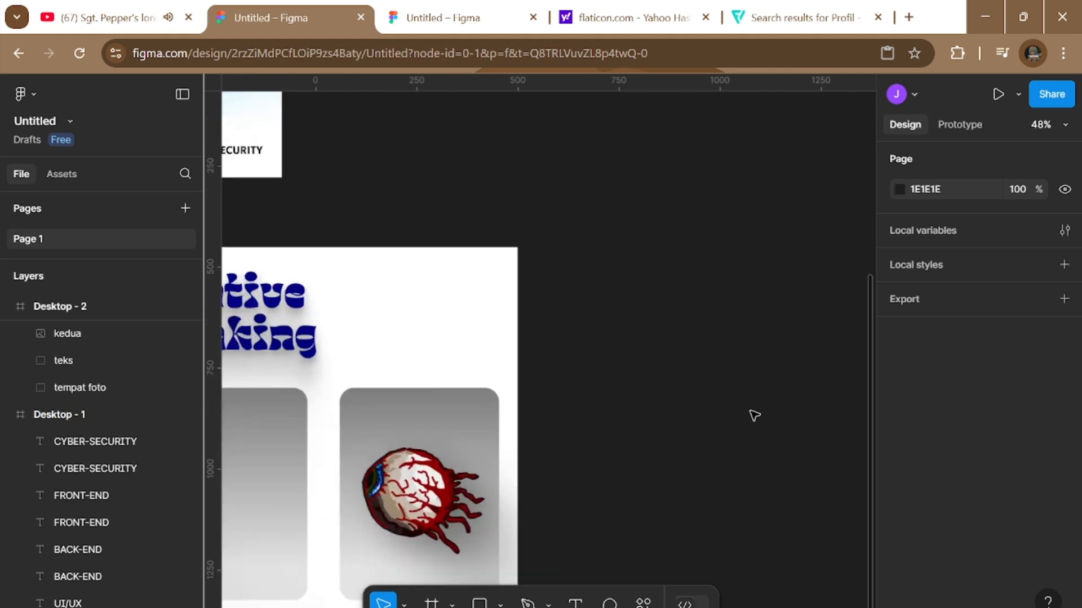
pyautogui.hscroll(-6, 759, 423)
pyautogui.scroll(-2, 759, 423)
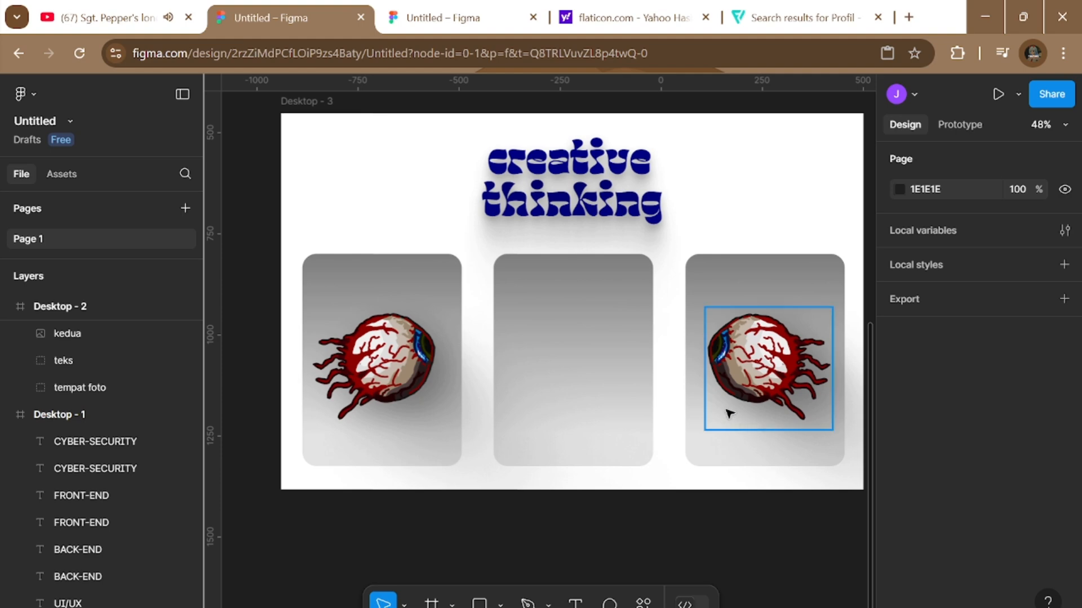
pyautogui.scroll(-3, 723, 424)
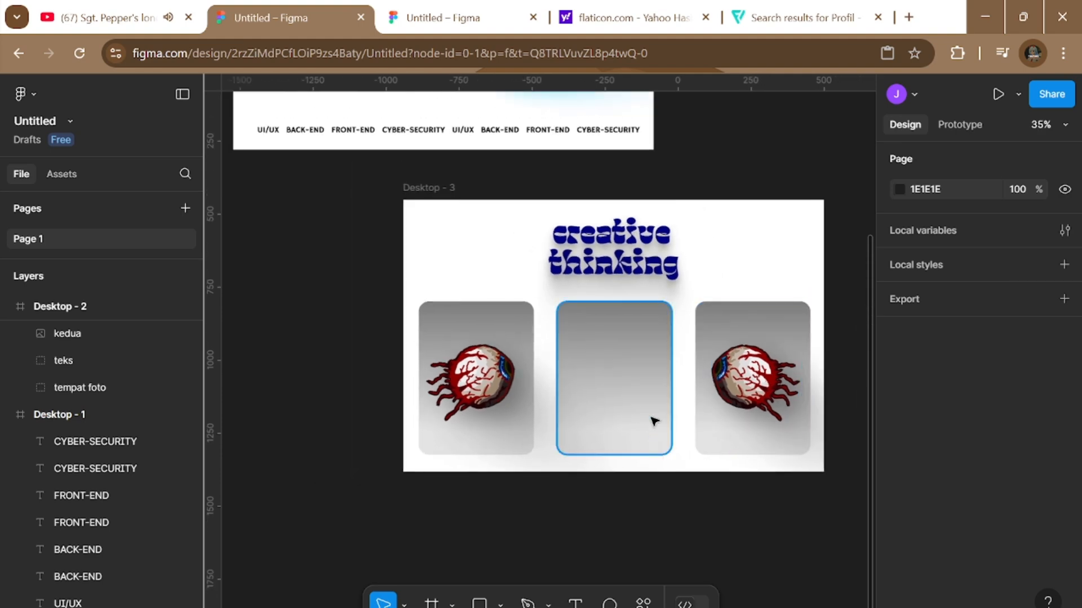
pyautogui.hotkey('ctrl', 'shift', 'k')
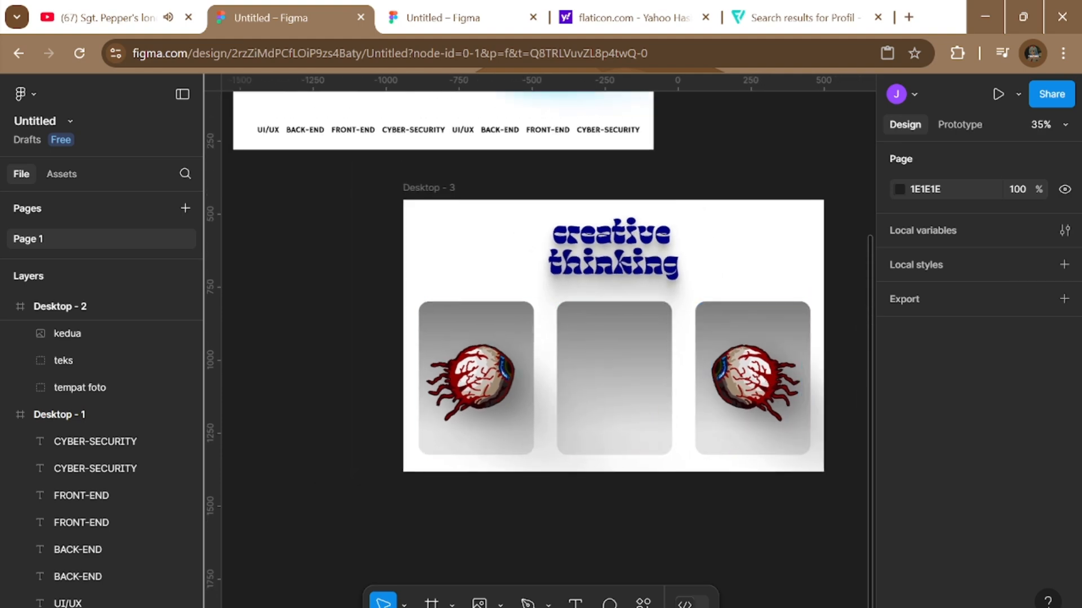
# Search the web for "gambar tangan" in a new browser tab.
pyautogui.click(909, 17)
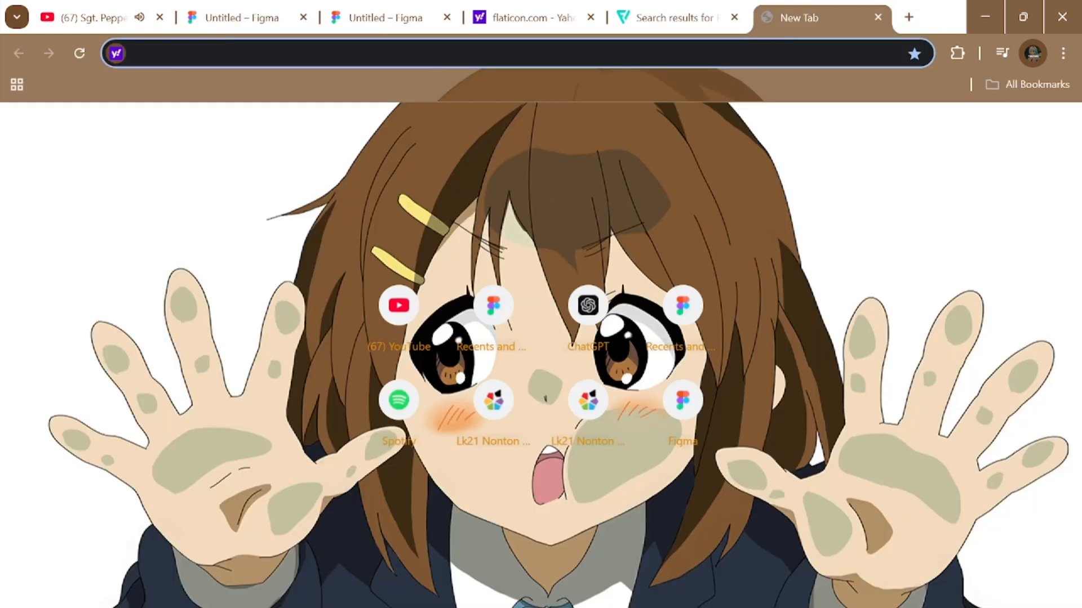
pyautogui.write('tang')
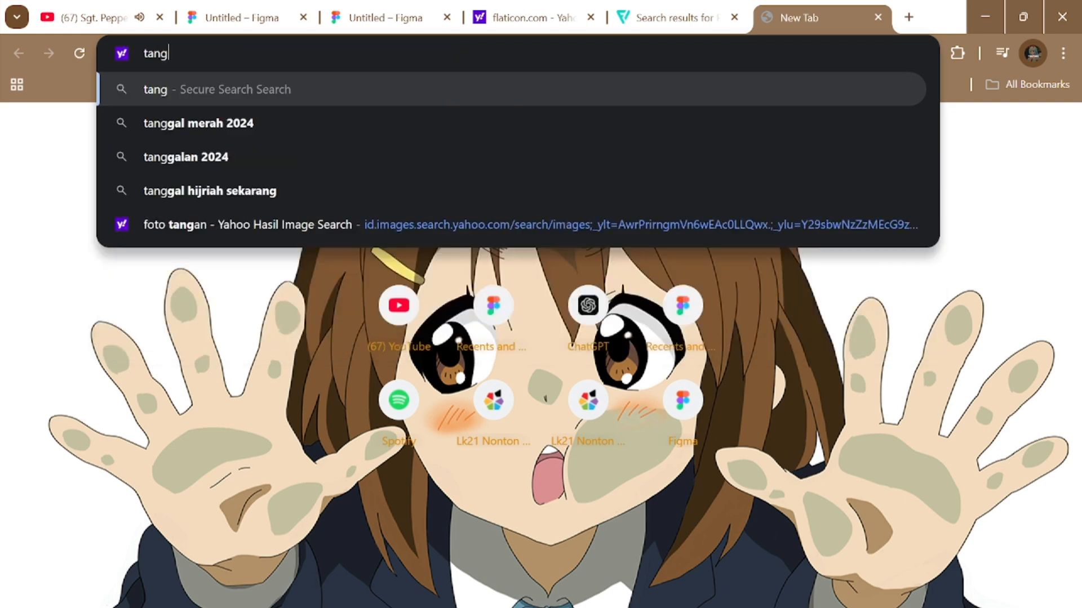
pyautogui.write('an')
pyautogui.press('BackSpace')
pyautogui.press('BackSpace')
pyautogui.press('BackSpace')
pyautogui.press('BackSpace')
pyautogui.press('BackSpace')
pyautogui.press('BackSpace')
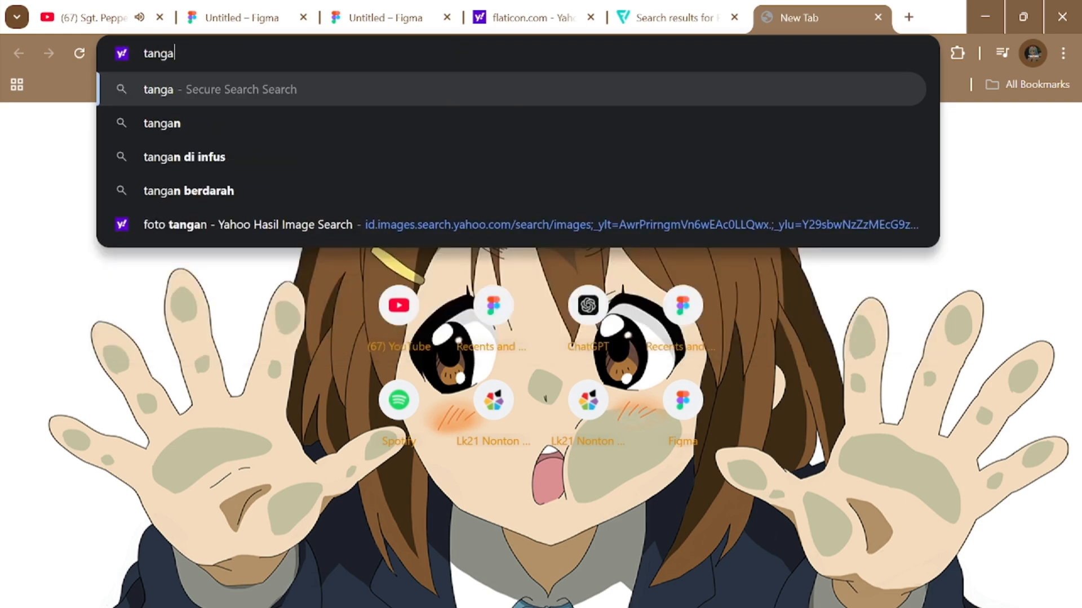
pyautogui.write('gamb')
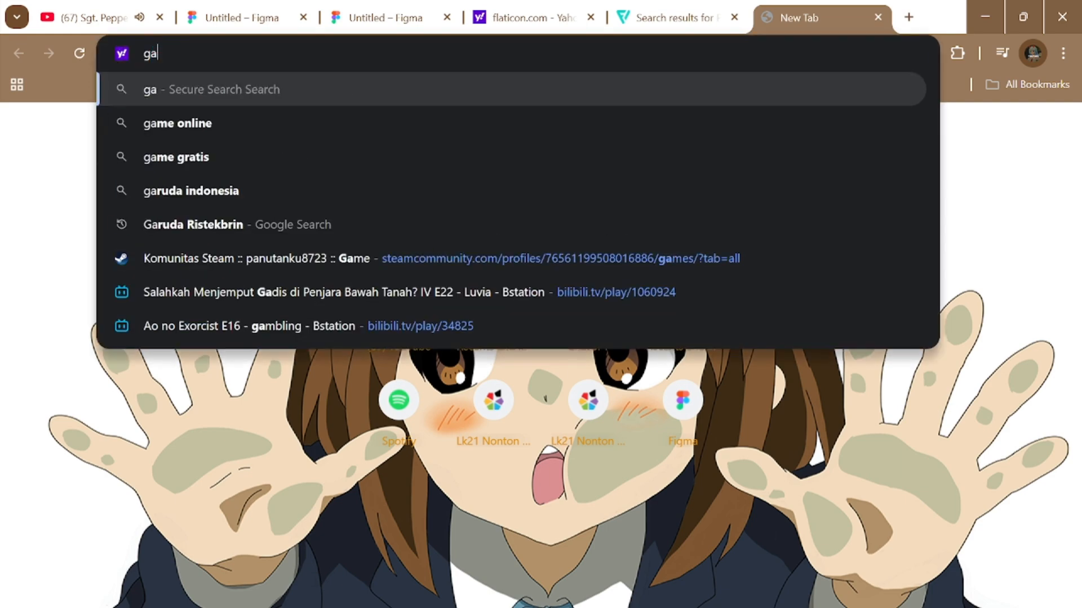
pyautogui.write('ar tangan')
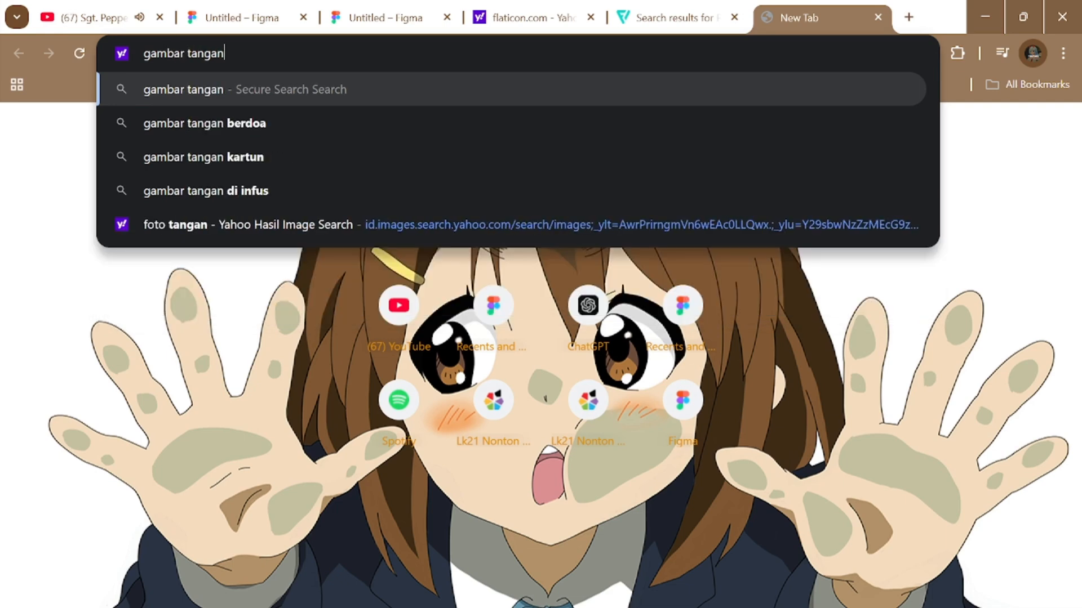
pyautogui.press('Return')
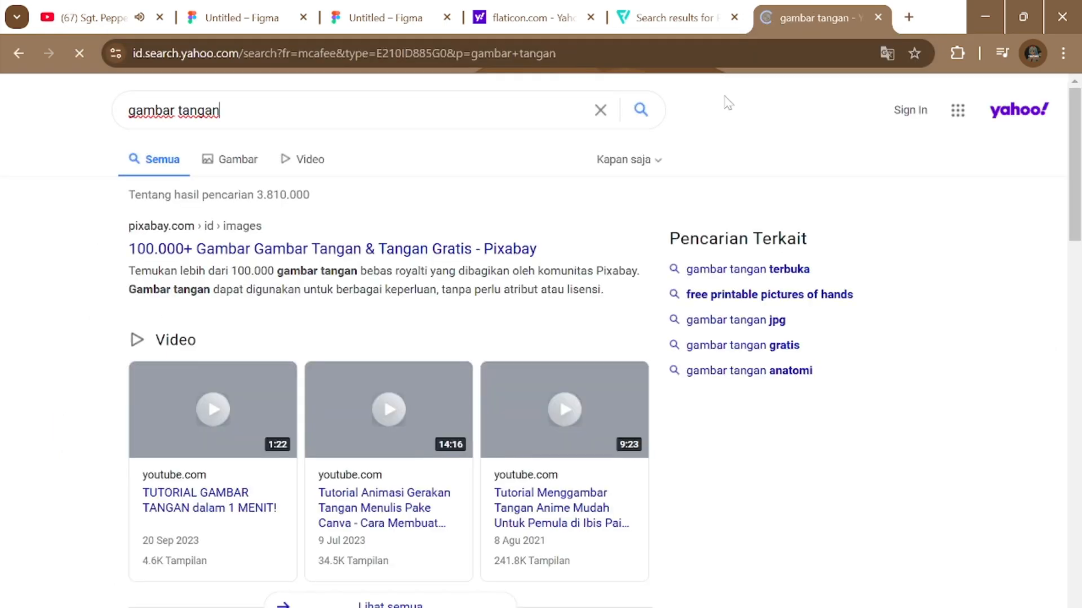
# Show the image results for "gambar tangan" and copy the first photo of two raised open hands.
pyautogui.click(234, 160)
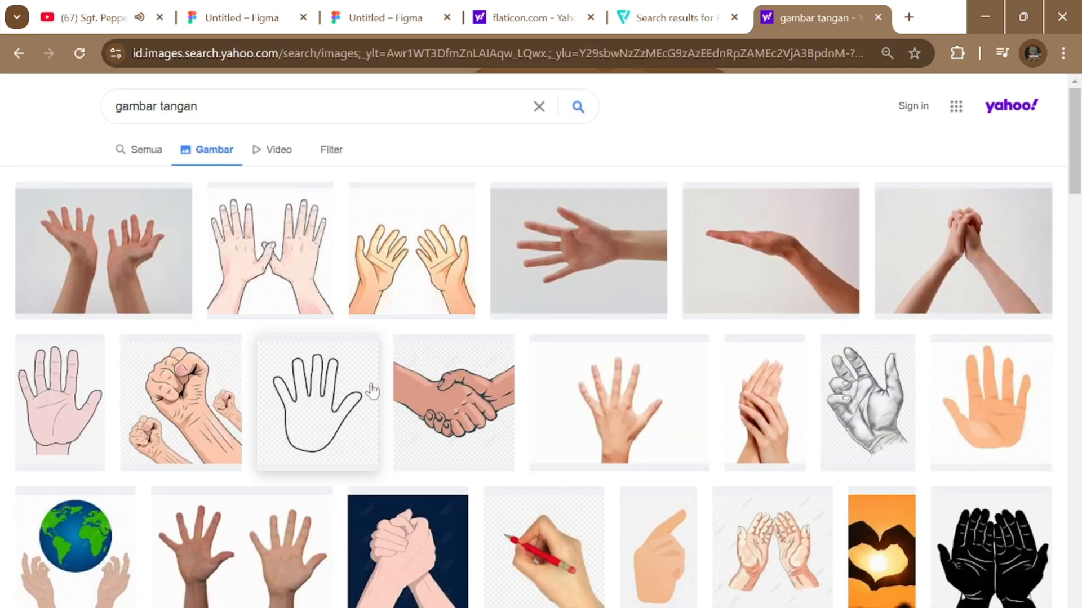
pyautogui.click(50, 254)
pyautogui.rightClick(405, 359)
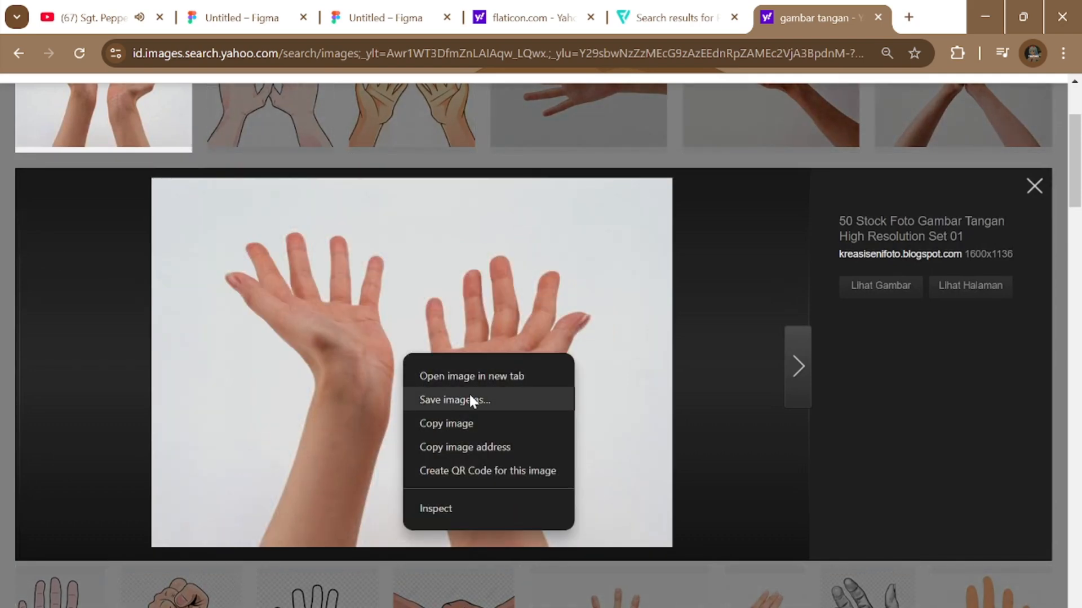
pyautogui.click(76, 434)
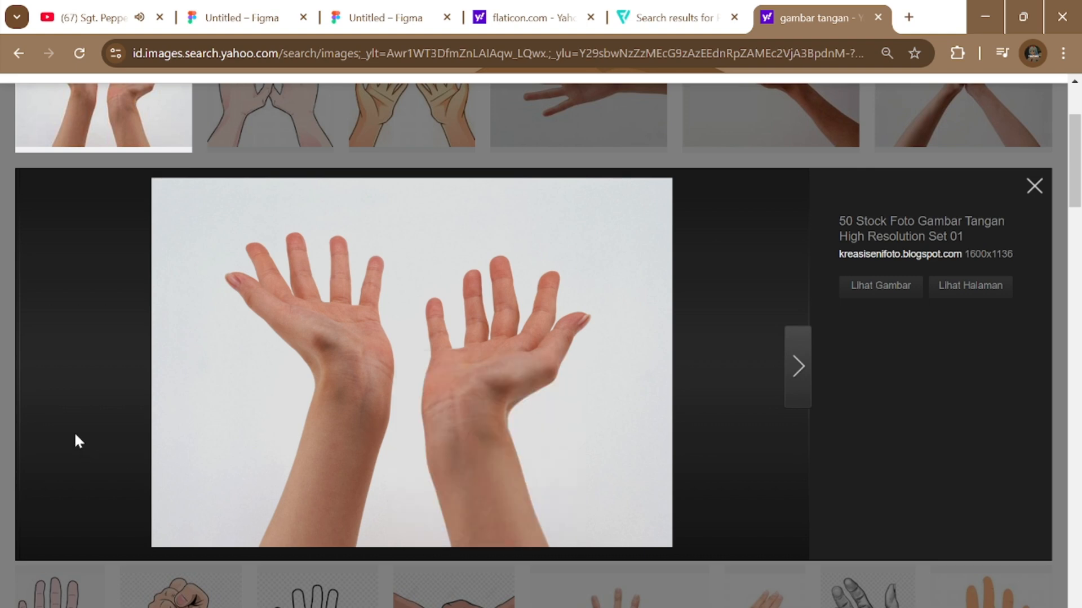
pyautogui.rightClick(424, 341)
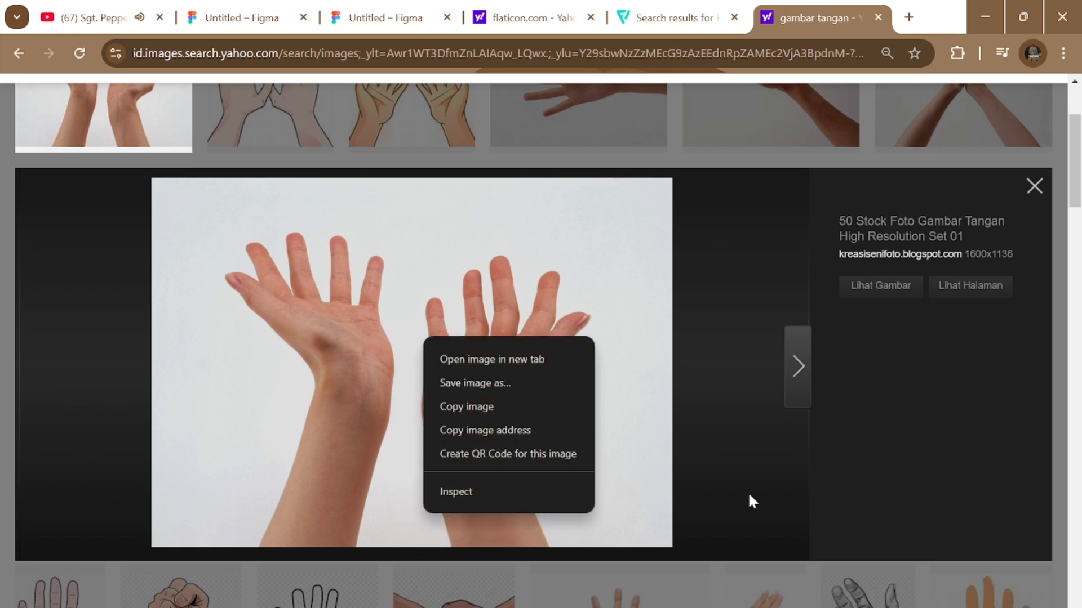
pyautogui.click(495, 406)
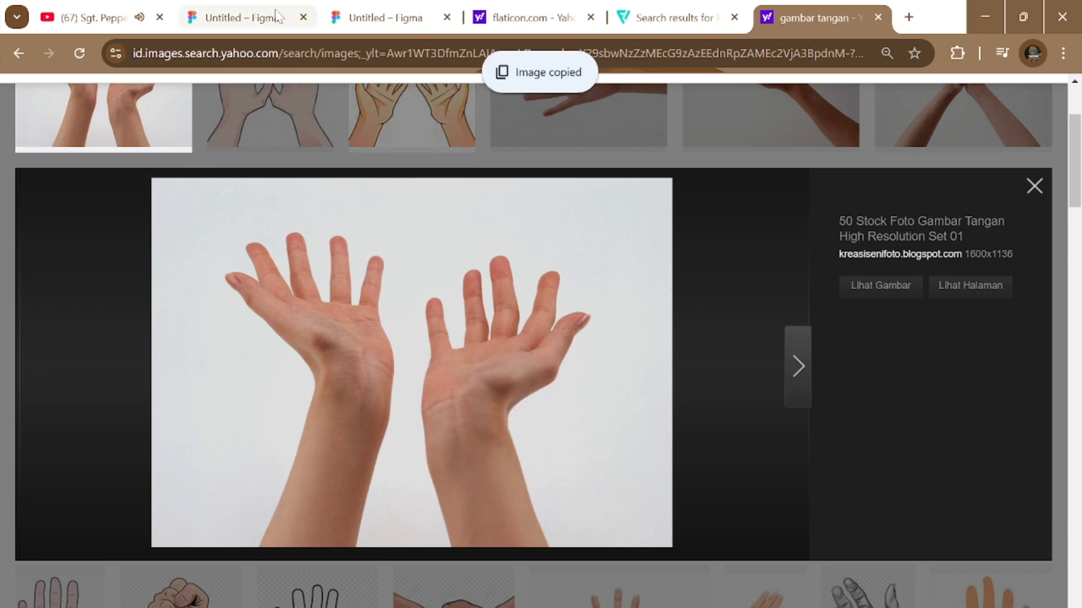
# Switch to the Figma design, paste the hands photo onto the canvas and place it beside Desktop - 3 at about X -2927, Y 280.
pyautogui.hotkey('ctrl', '2')
pyautogui.scroll(-2, 657, 456)
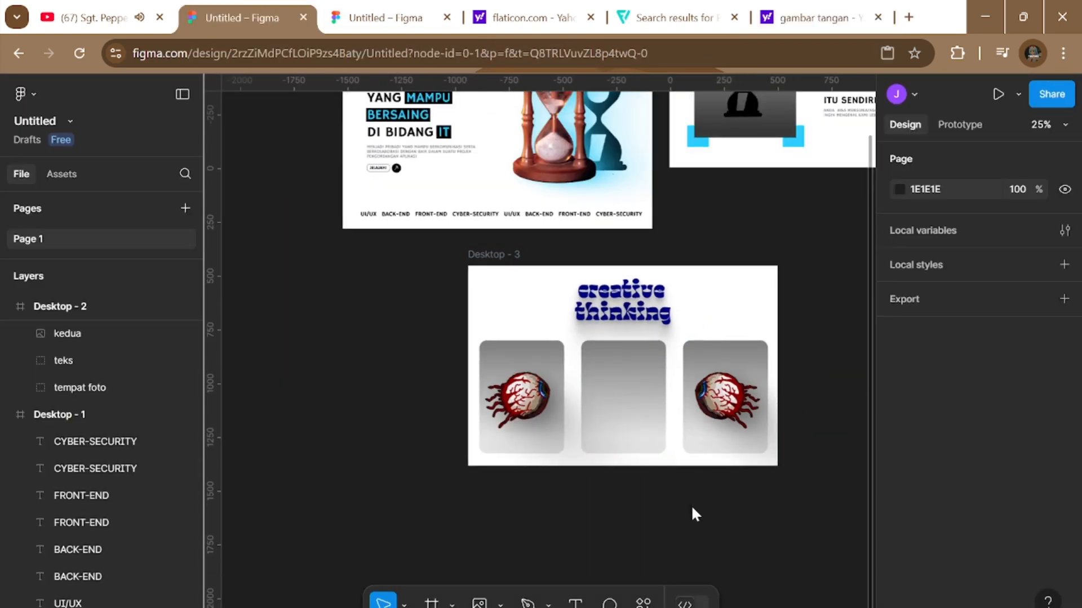
pyautogui.rightClick(775, 501)
pyautogui.click(738, 420)
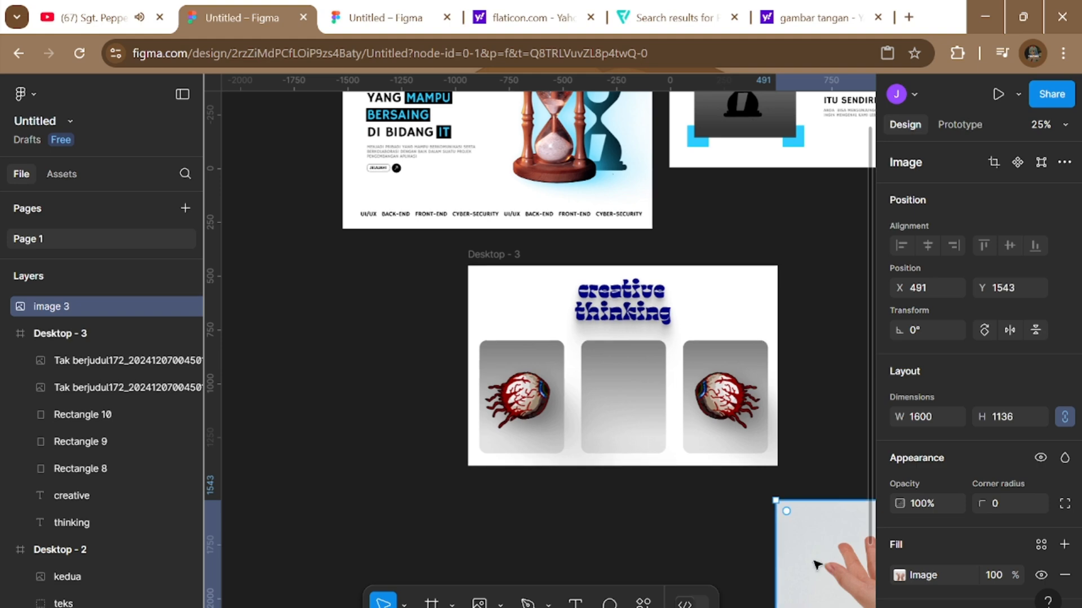
pyautogui.scroll(-3, 838, 563)
pyautogui.moveTo(838, 563); pyautogui.dragTo(297, 365)
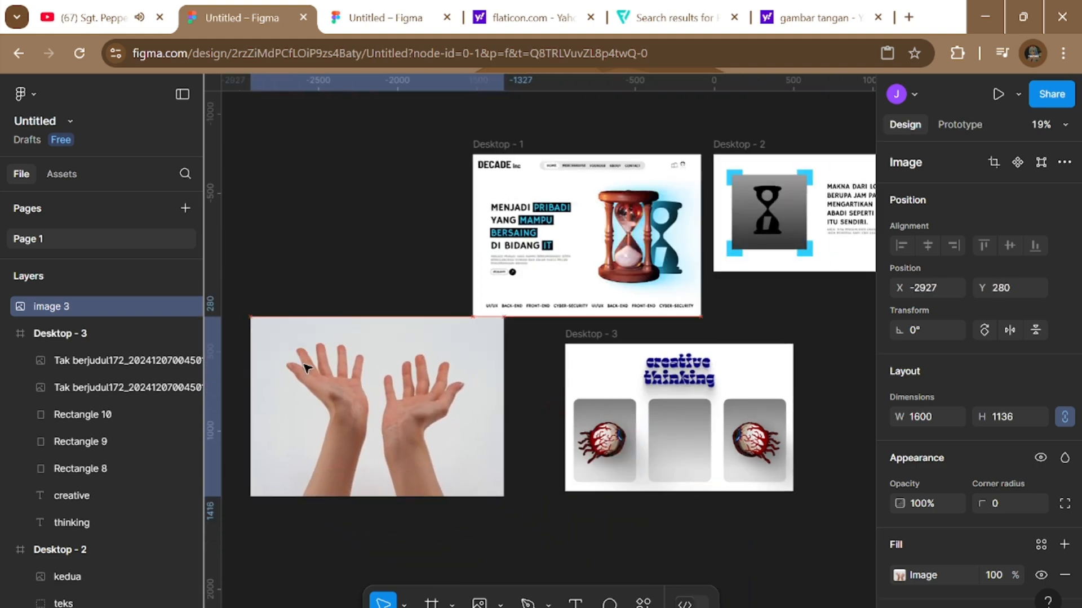
# Shift the hands photo slightly down to about X -2890, Y 417 and enlarge it proportionally to about 1793 × 1273.
pyautogui.scroll(6, 363, 400)
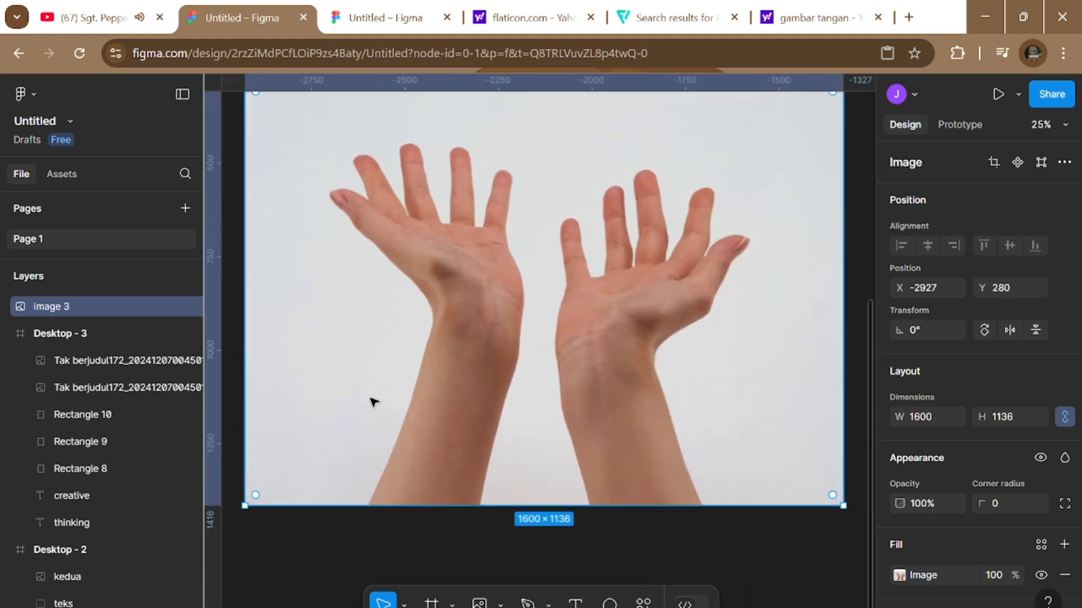
pyautogui.scroll(-3, 457, 387)
pyautogui.moveTo(483, 387); pyautogui.dragTo(493, 422)
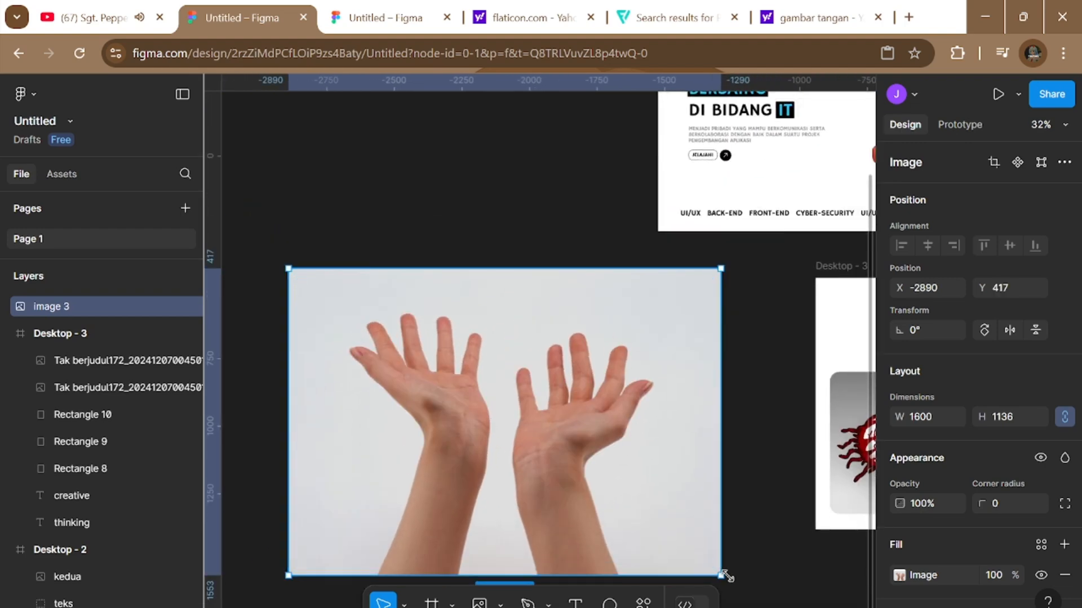
pyautogui.moveTo(721, 576); pyautogui.dragTo(772, 607)
pyautogui.scroll(-3, 755, 574)
pyautogui.hscroll(5, 633, 464)
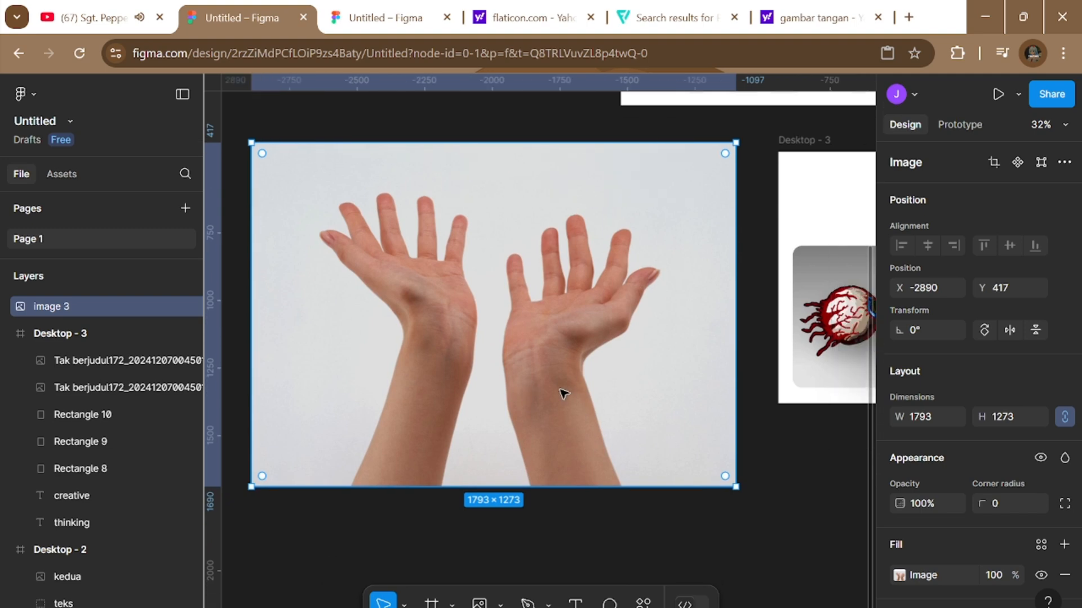
# Move the enlarged hands photo farther away from Desktop - 3, to about X -3127, Y 376 on the canvas.
pyautogui.moveTo(406, 372); pyautogui.dragTo(381, 362)
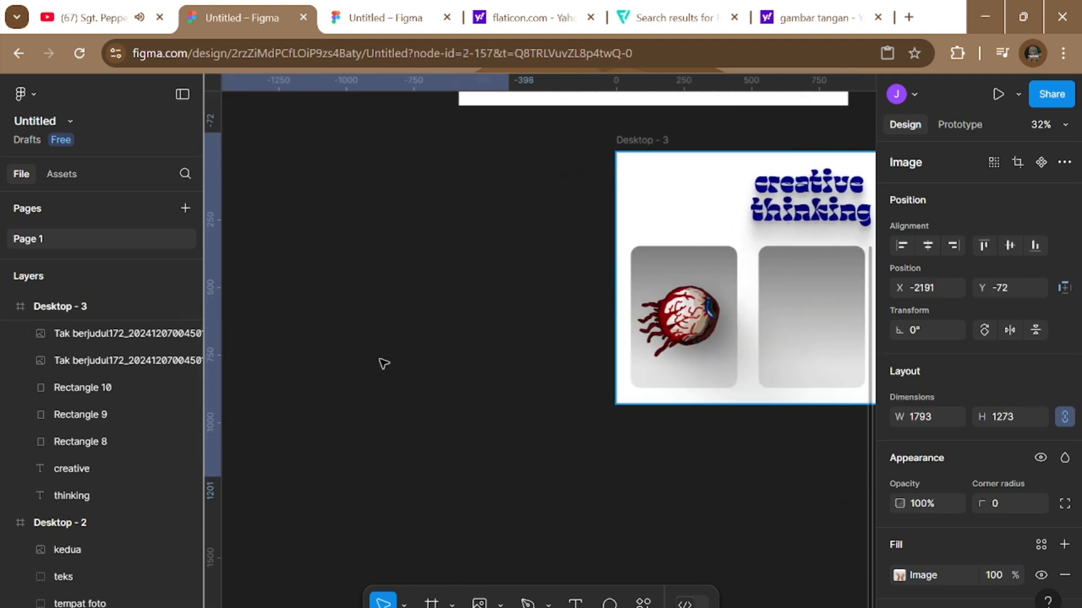
pyautogui.scroll(-3, 382, 362)
pyautogui.scroll(5, 519, 403)
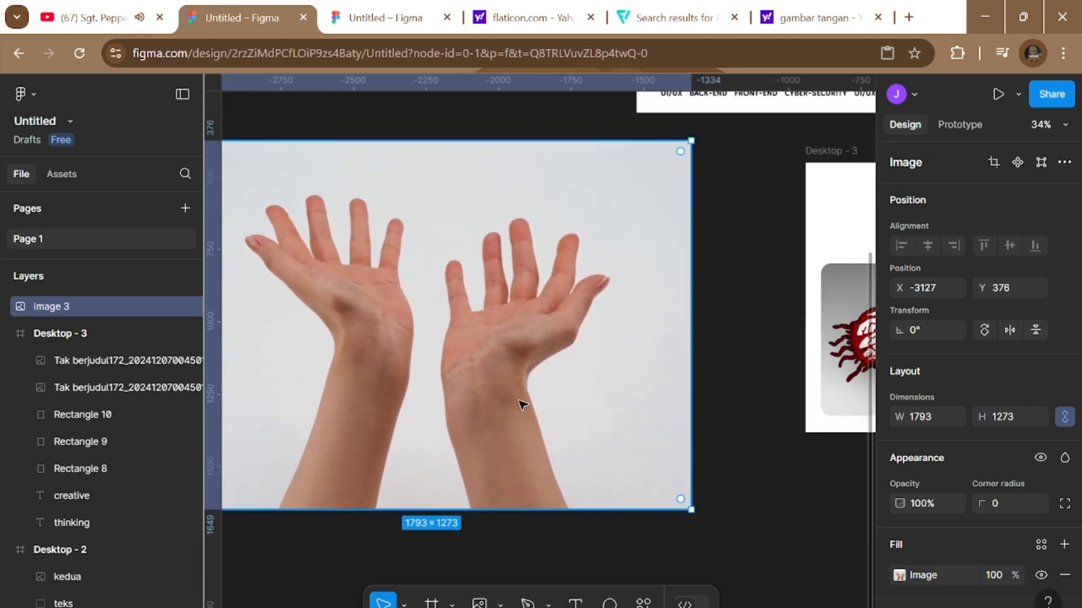
# Activate the Pen tool for tracing the second forearm's outer edge from the lower border of the hands photo.
pyautogui.scroll(5, 613, 476)
pyautogui.hscroll(-3, 634, 483)
pyautogui.scroll(1, 634, 483)
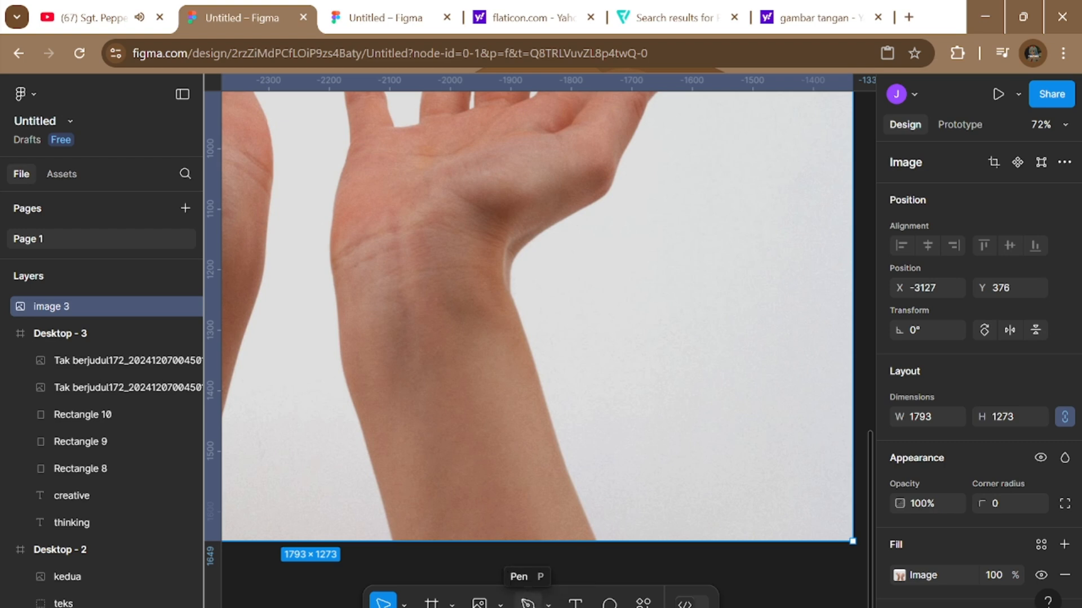
pyautogui.click(547, 604)
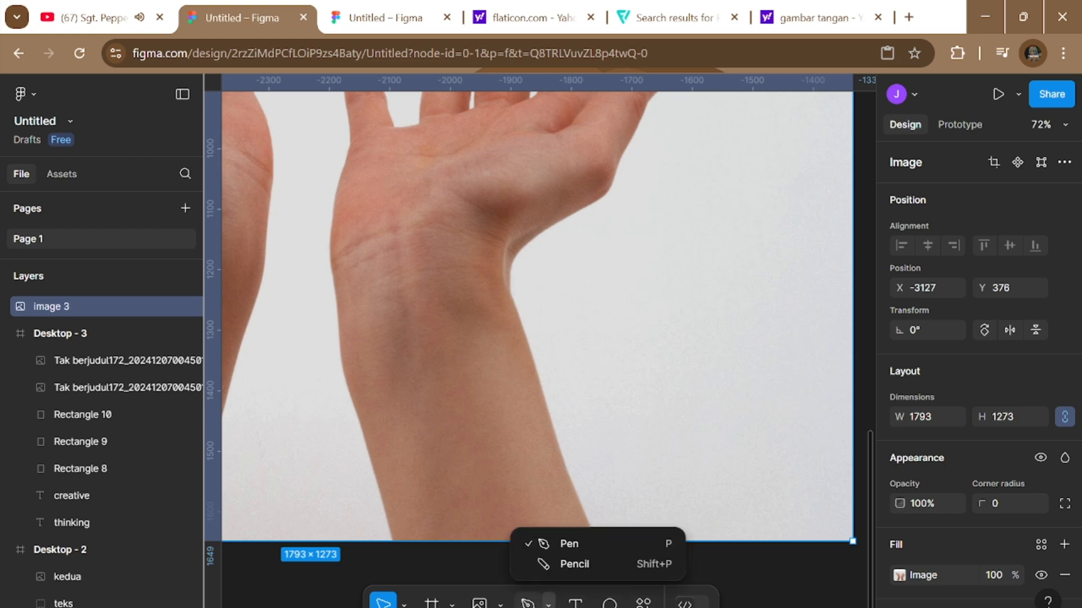
pyautogui.click(528, 604)
pyautogui.click(547, 605)
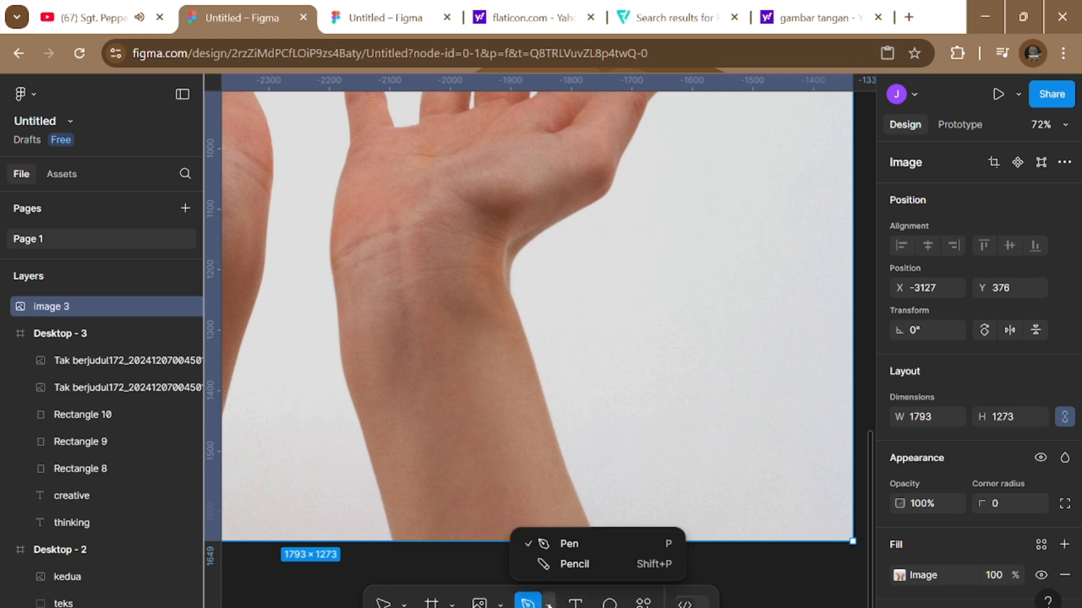
pyautogui.click(549, 606)
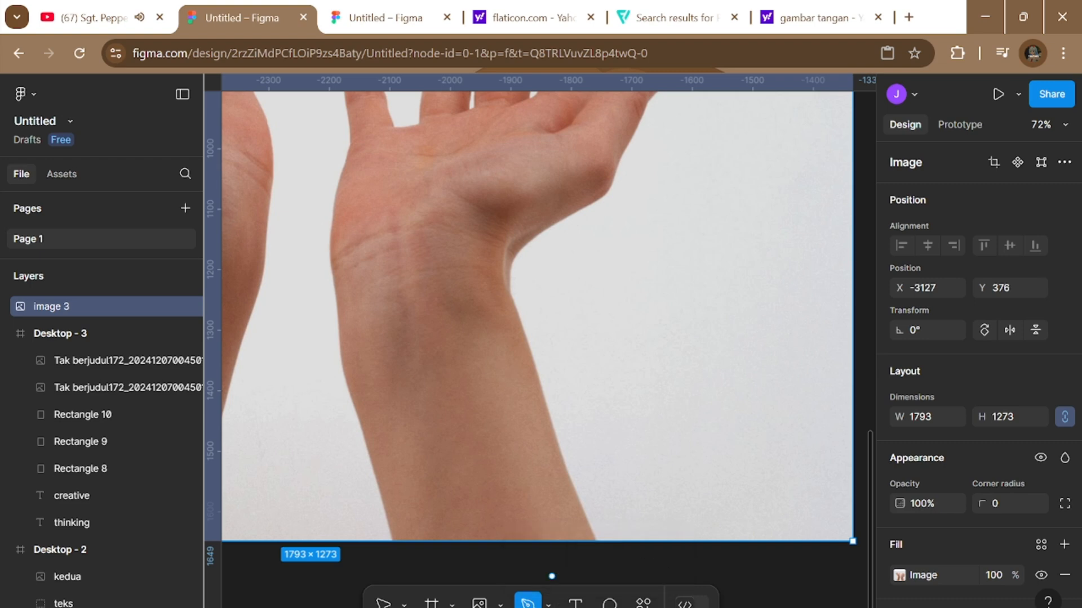
pyautogui.scroll(-1, 637, 529)
pyautogui.hscroll(-2, 637, 530)
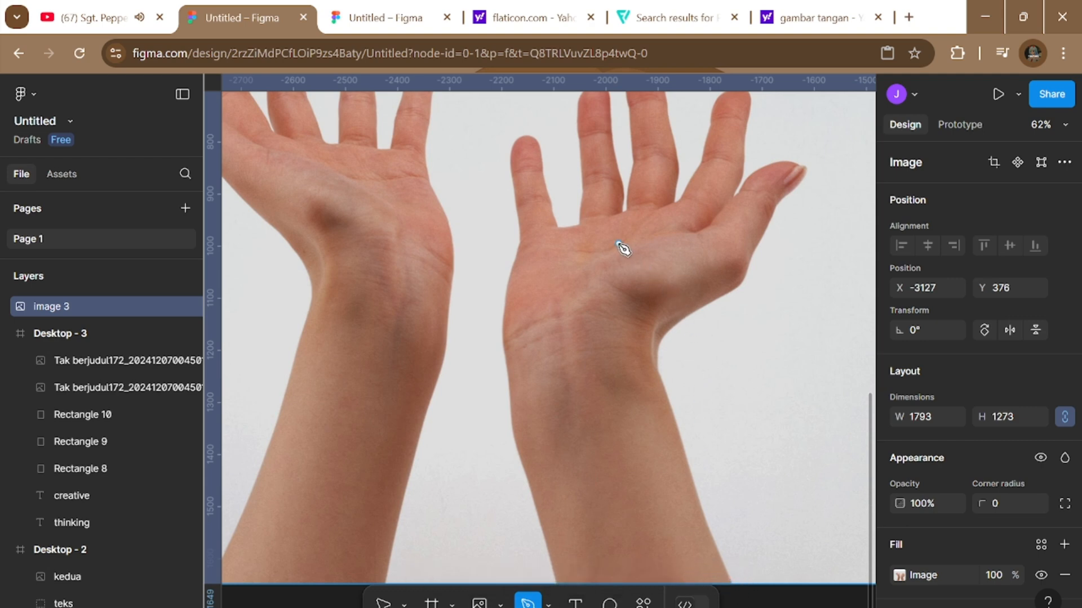
pyautogui.scroll(-3, 510, 234)
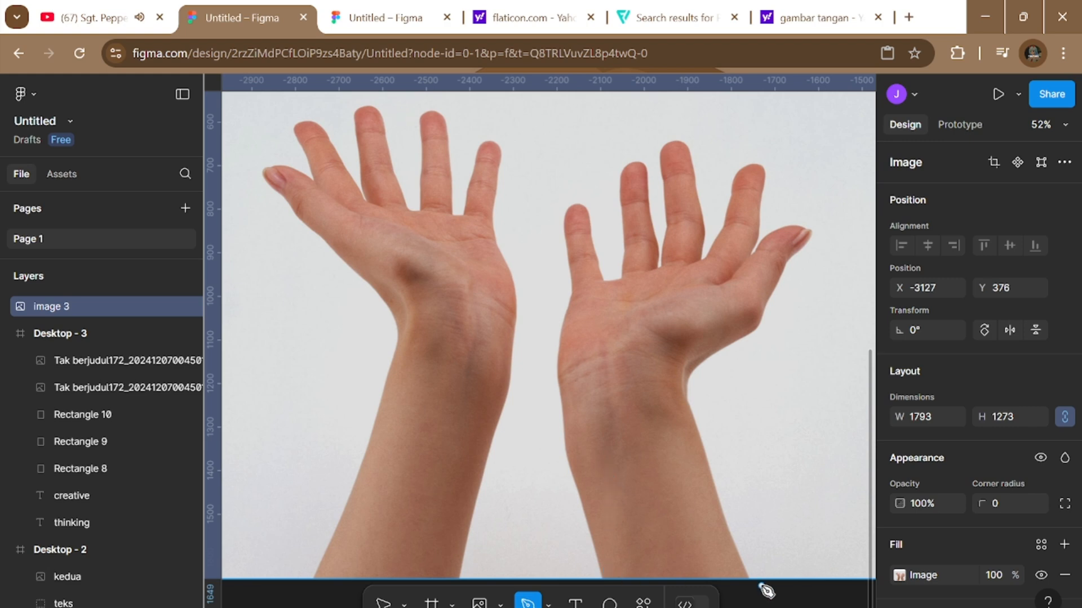
pyautogui.scroll(5, 698, 467)
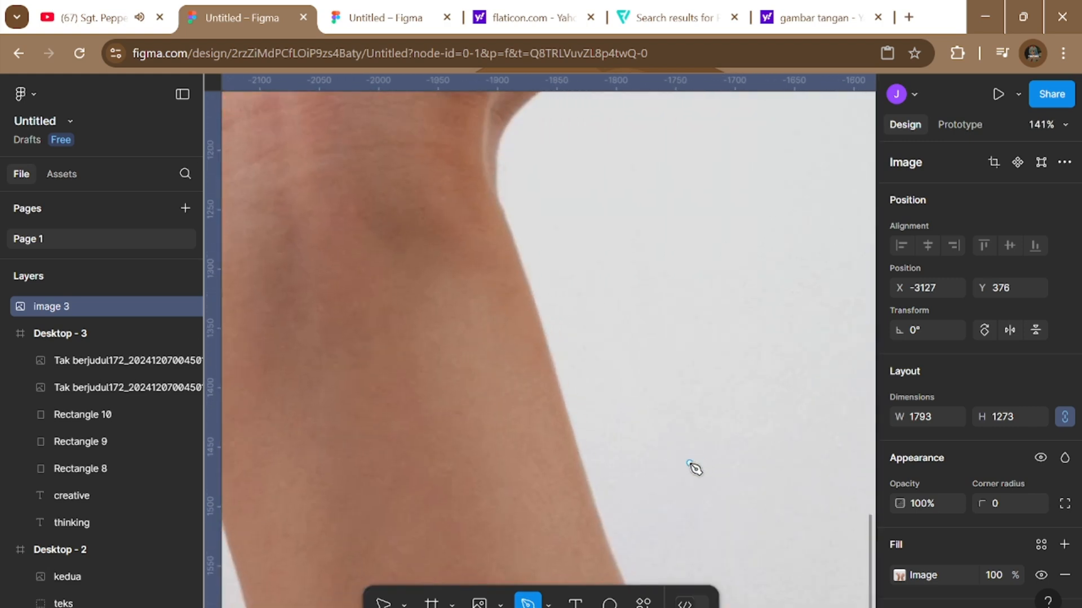
pyautogui.scroll(-6, 704, 434)
pyautogui.scroll(5, 704, 395)
pyautogui.scroll(5, 697, 388)
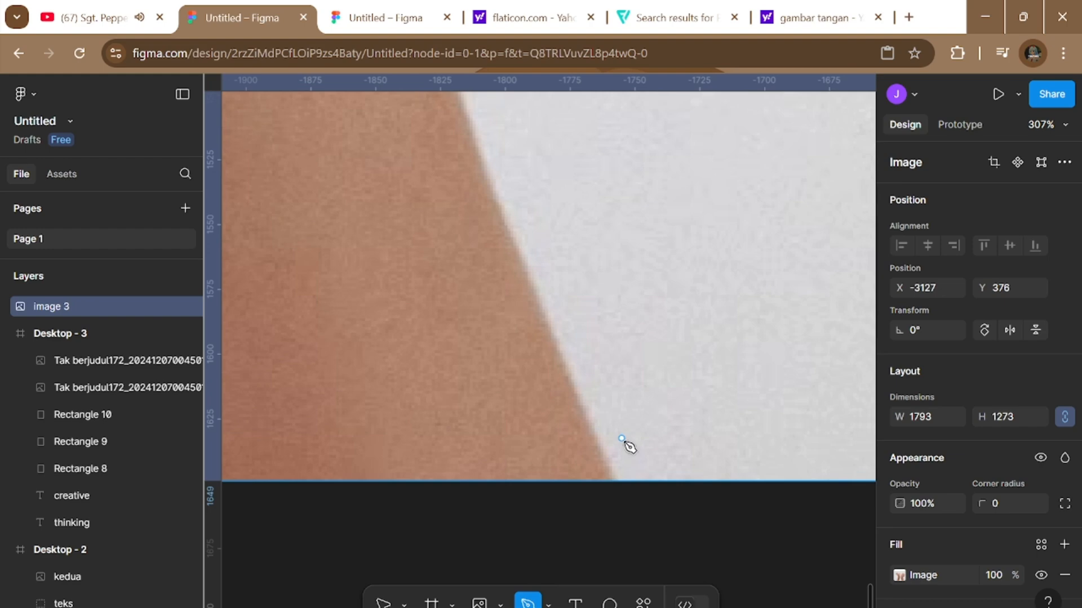
# Trace the forearm's edge with the Pen tool, placing anchor points from the photo's lower border upward.
pyautogui.click(617, 482)
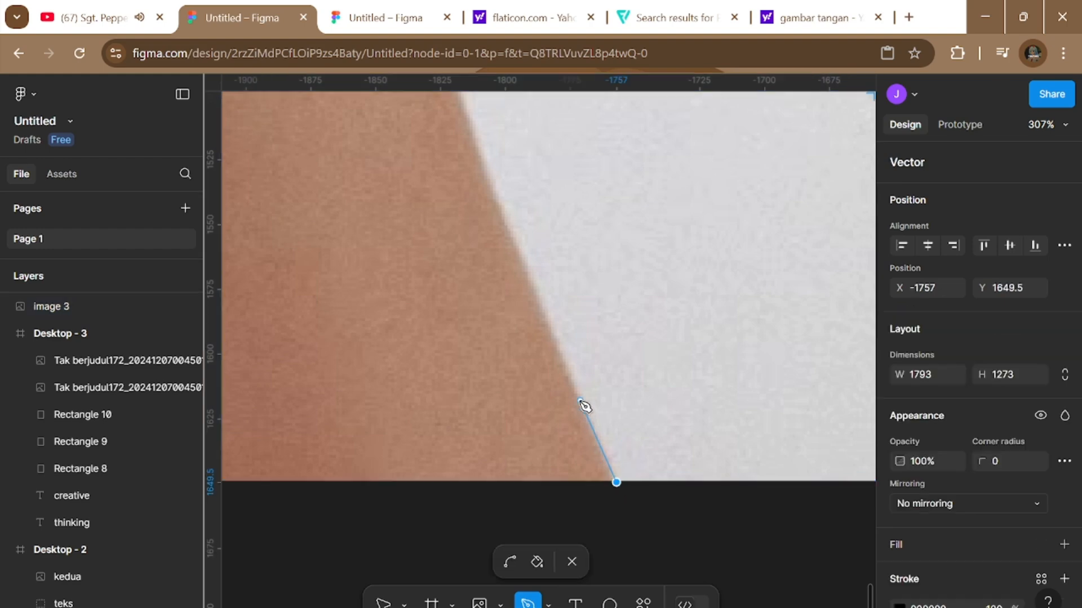
pyautogui.click(579, 400)
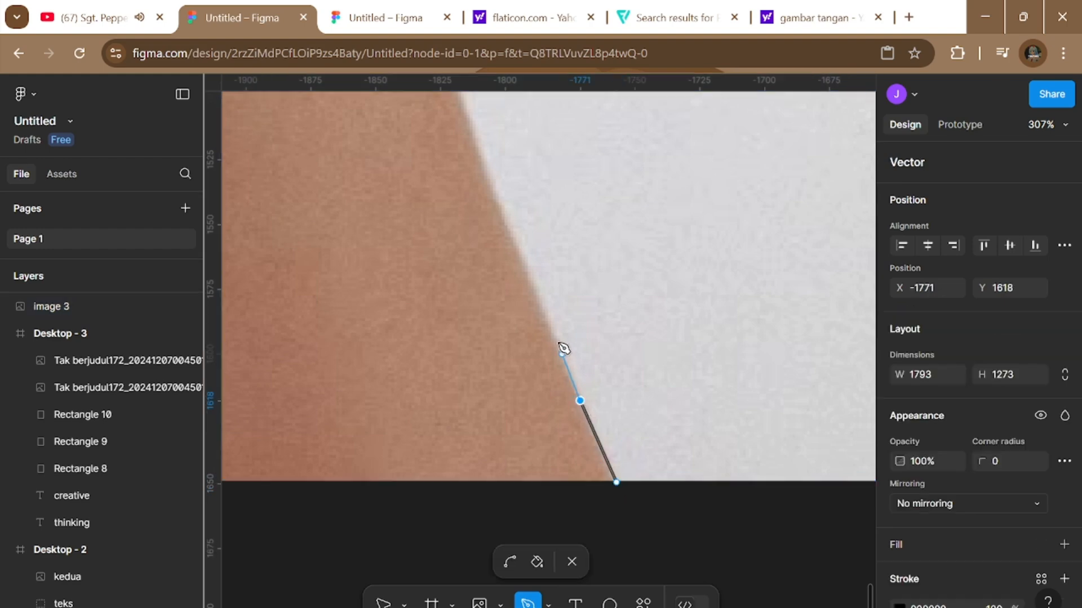
pyautogui.click(539, 300)
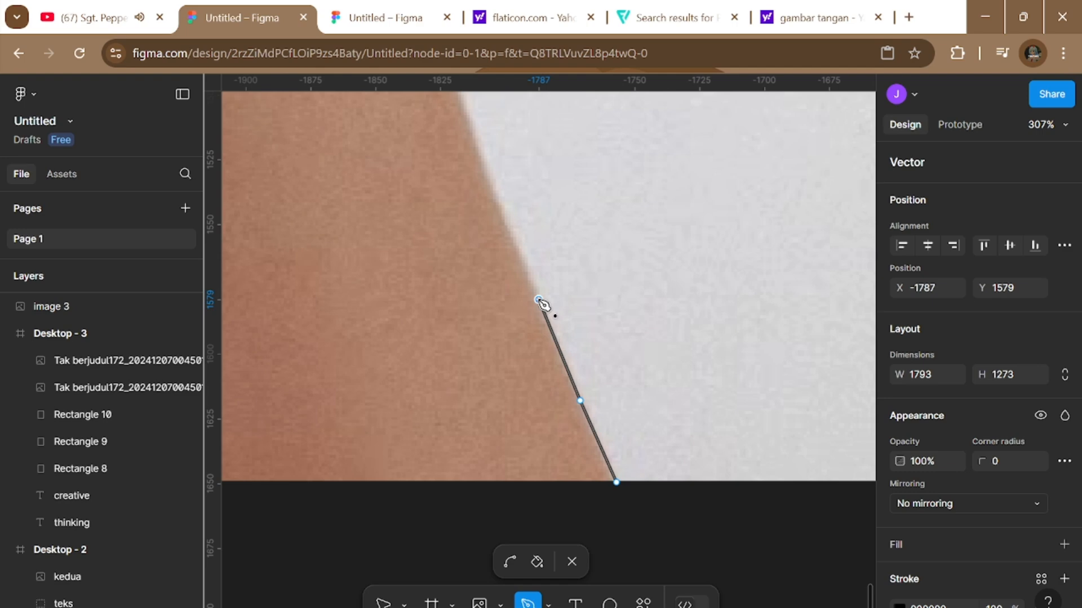
pyautogui.click(491, 188)
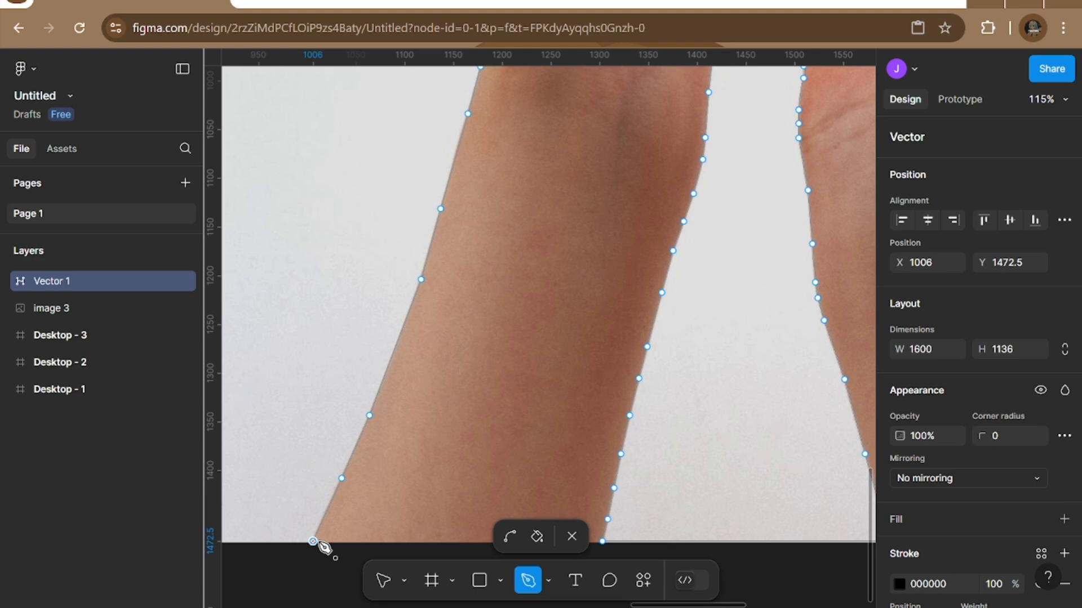
# Close the outline of both hands by joining its open ends along the photo's lower edge, and finish the path.
pyautogui.click(313, 542)
pyautogui.scroll(-5, 397, 538)
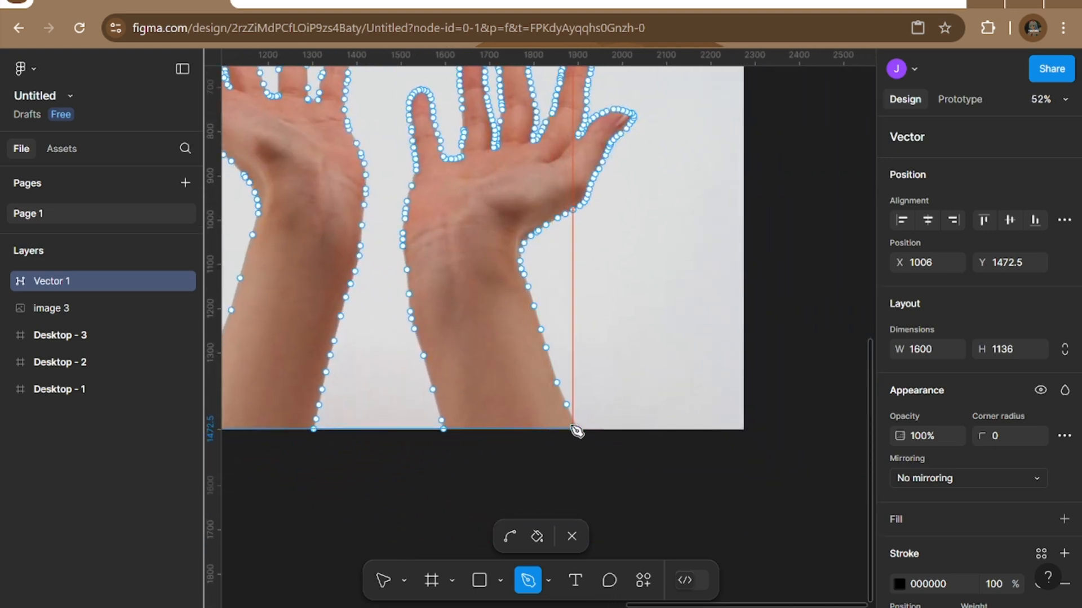
pyautogui.click(573, 429)
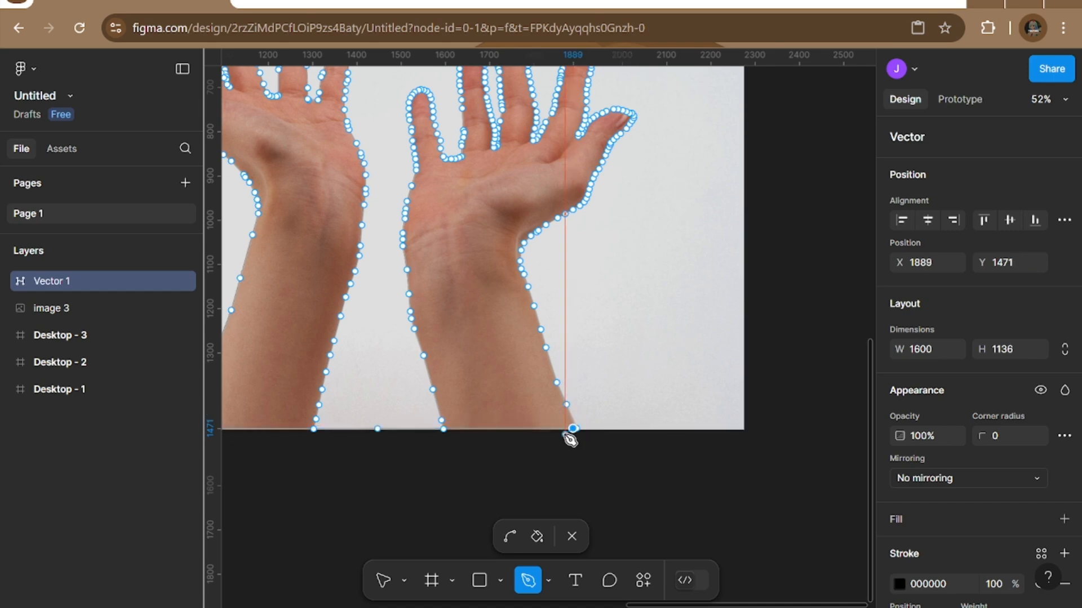
pyautogui.scroll(-3, 570, 434)
pyautogui.scroll(4, 563, 437)
pyautogui.click(547, 419)
pyautogui.scroll(-3, 547, 420)
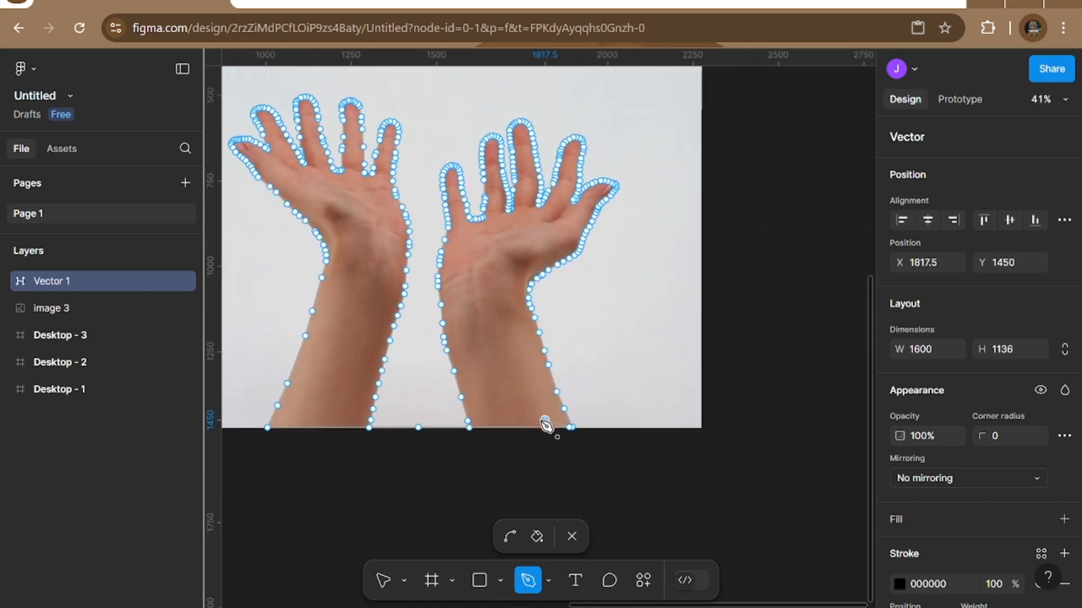
pyautogui.moveTo(417, 332); pyautogui.dragTo(525, 439)
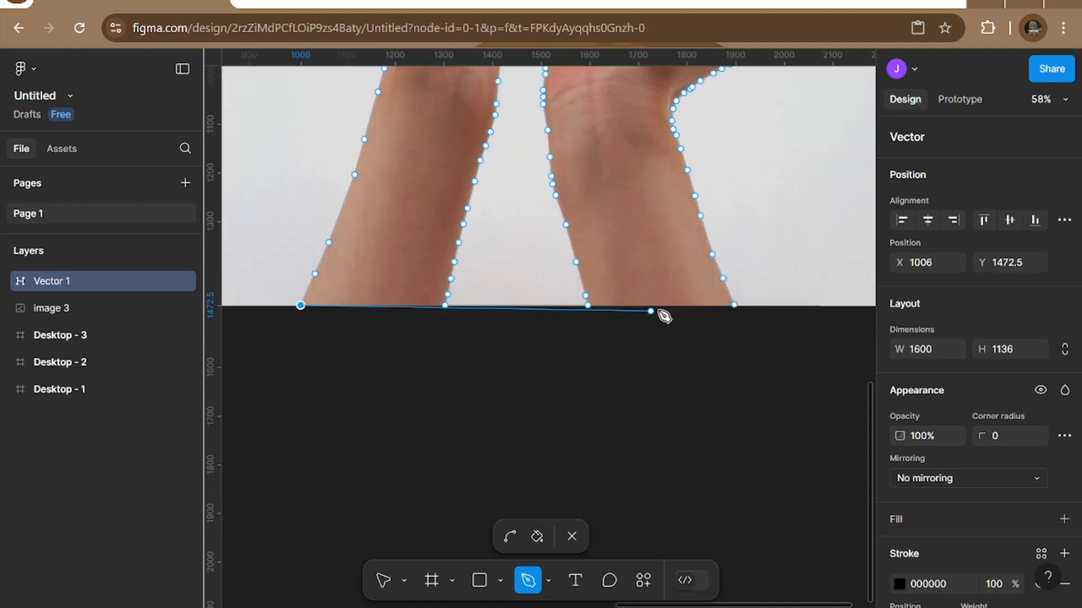
pyautogui.click(734, 306)
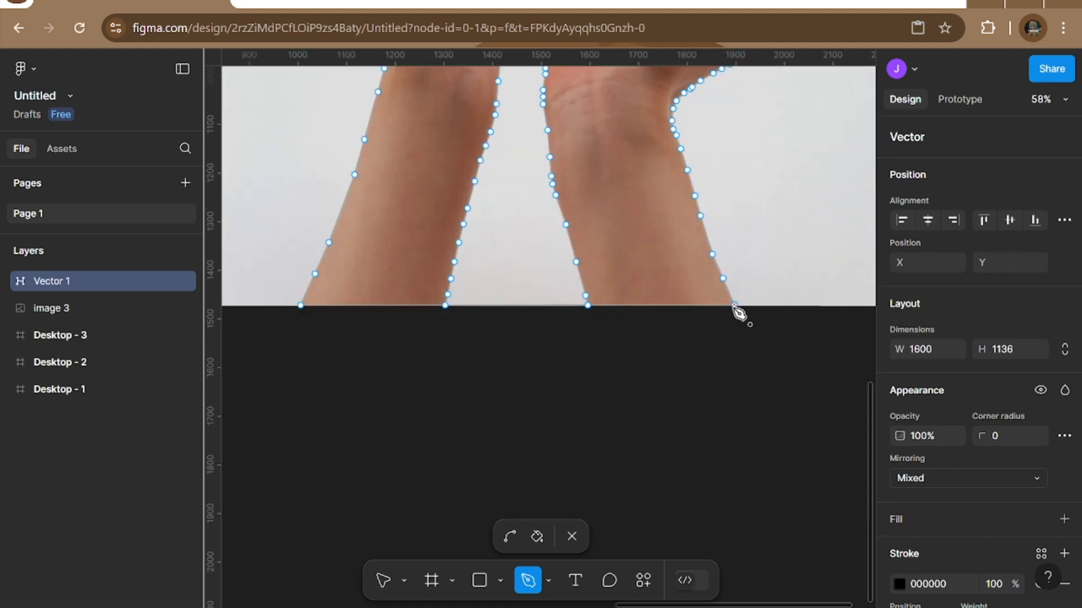
pyautogui.scroll(-5, 734, 307)
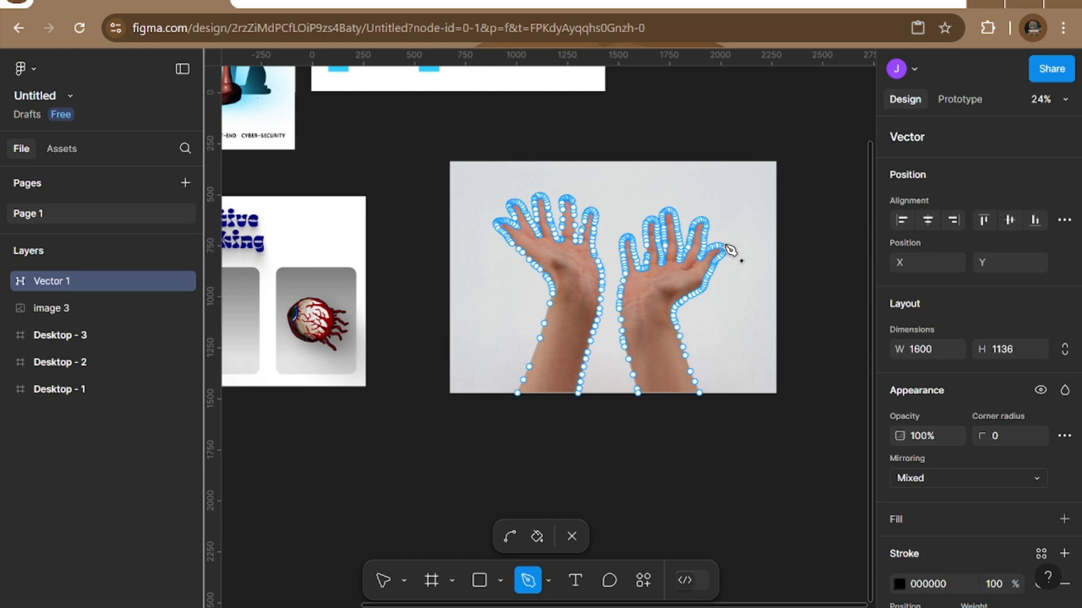
pyautogui.press('Escape')
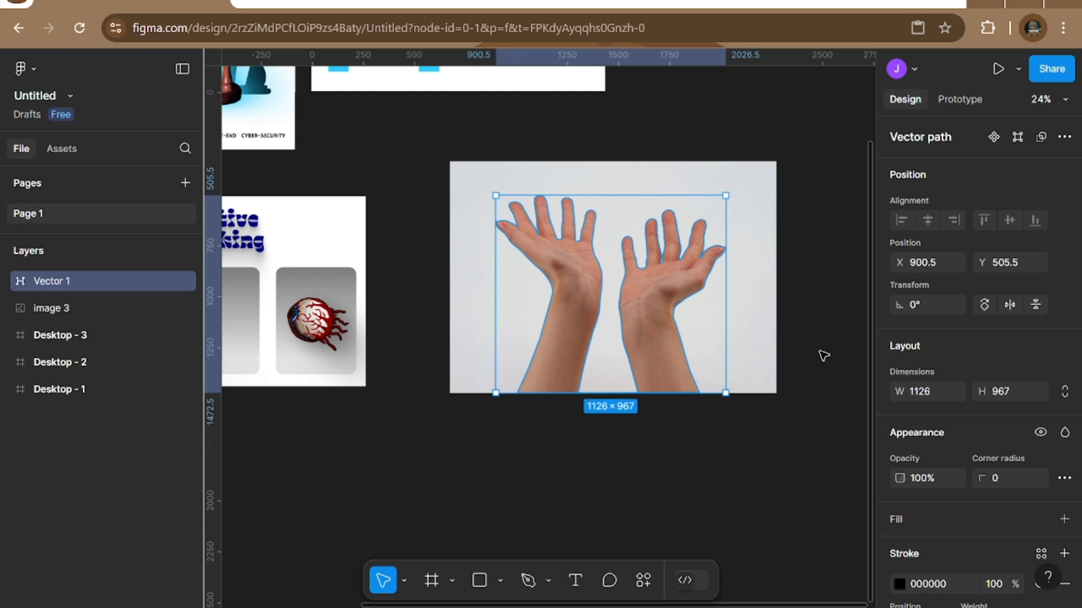
# Add a D9D9D9 fill to the hand outline and send the shape behind the photo.
pyautogui.scroll(-3, 1029, 431)
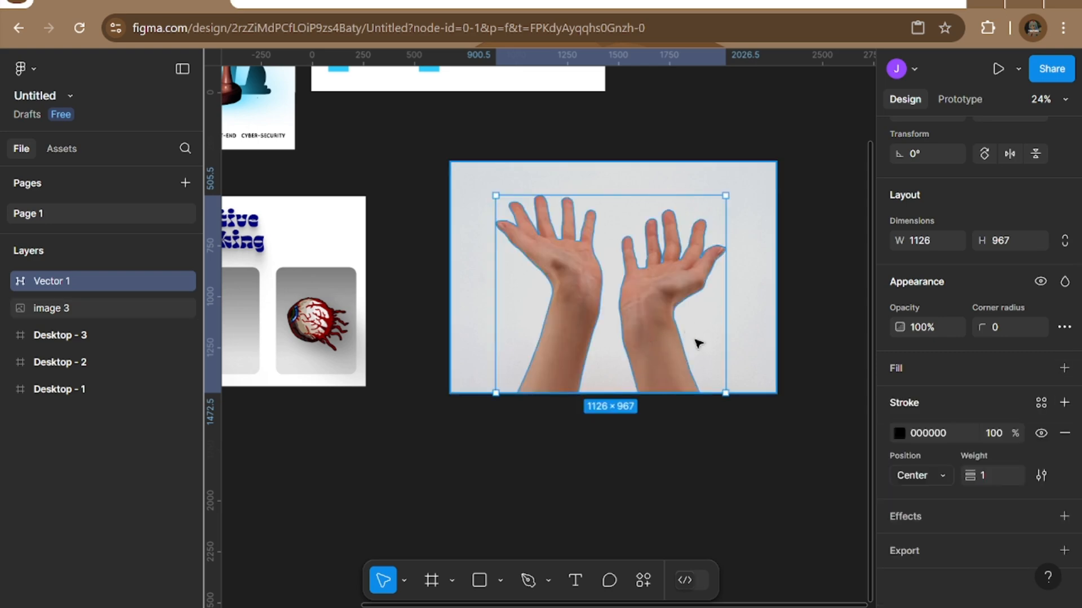
pyautogui.click(1062, 370)
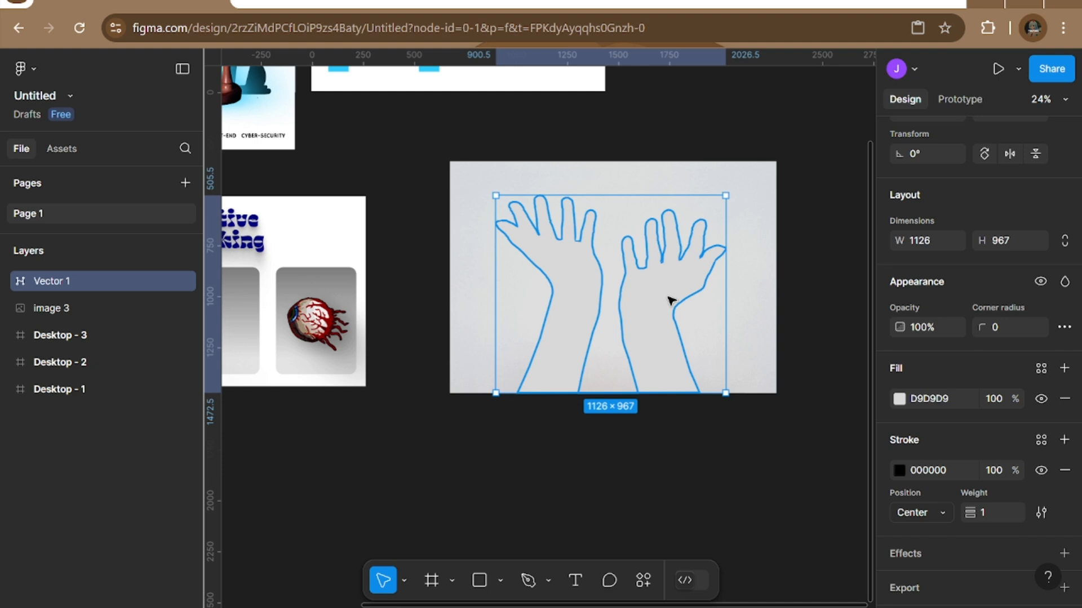
pyautogui.hotkey('ctrl', 'shift', '[')
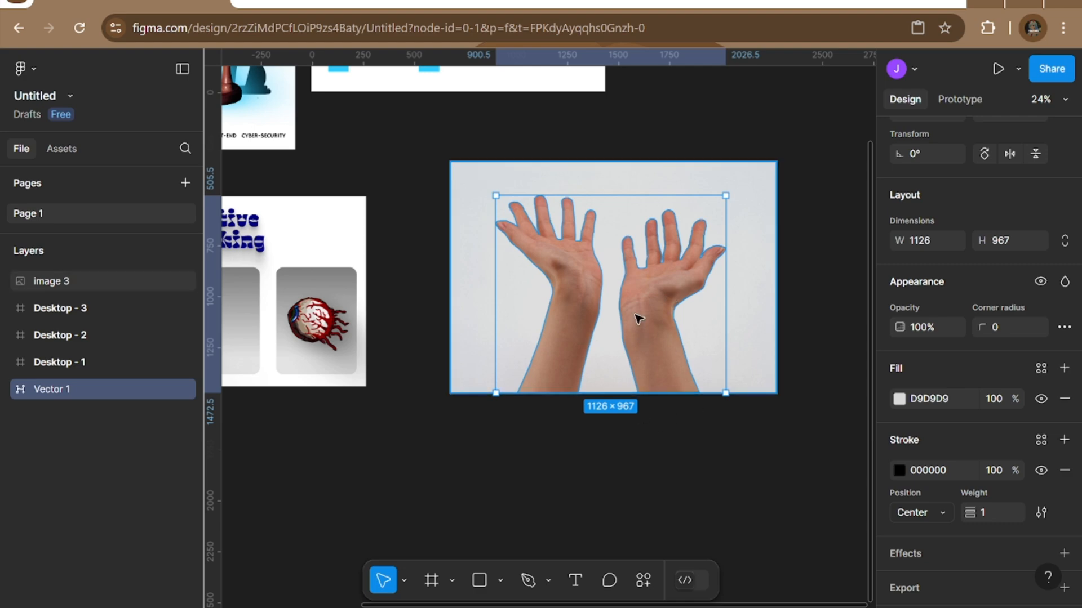
# Select the hands photo together with the outline shape and use the shape as a mask.
pyautogui.keyDown('shift'); pyautogui.click(479, 285); pyautogui.keyUp('shift')
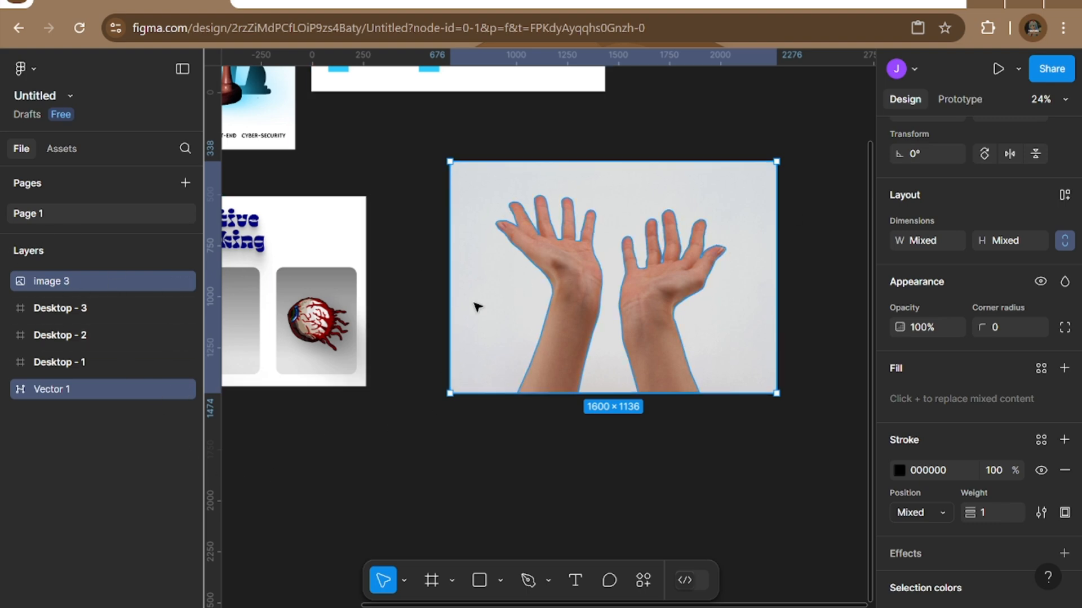
pyautogui.rightClick(495, 302)
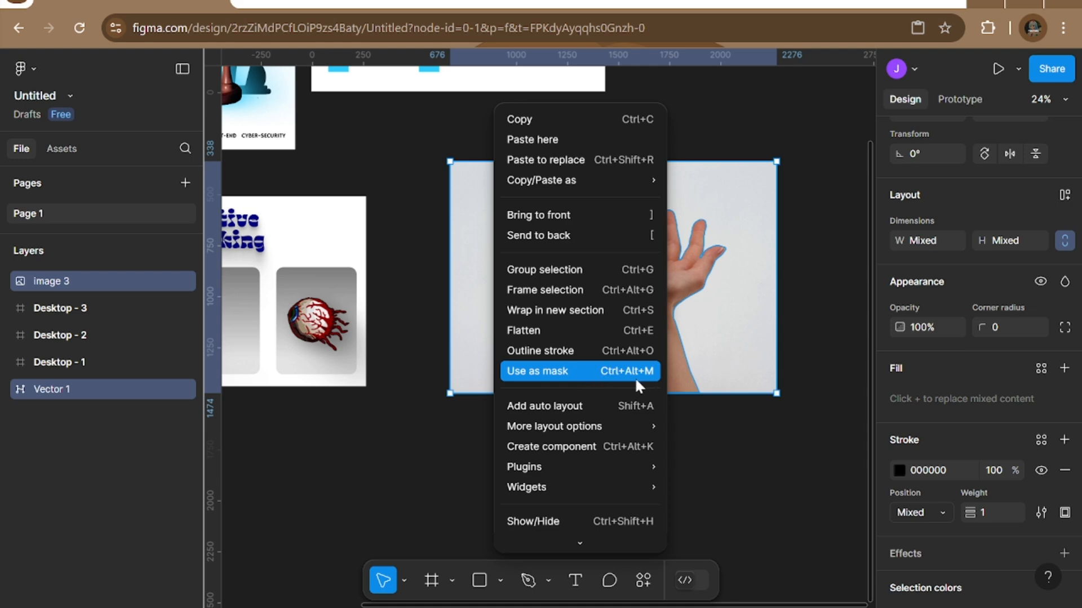
pyautogui.click(592, 370)
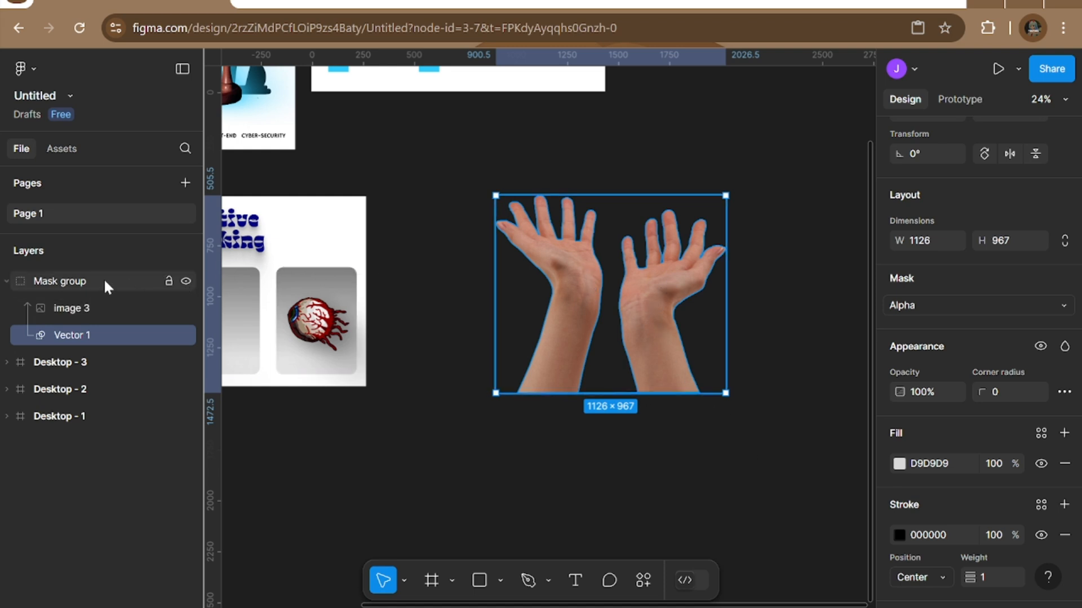
# Move the masked hands group into the Desktop - 3 frame.
pyautogui.click(74, 284)
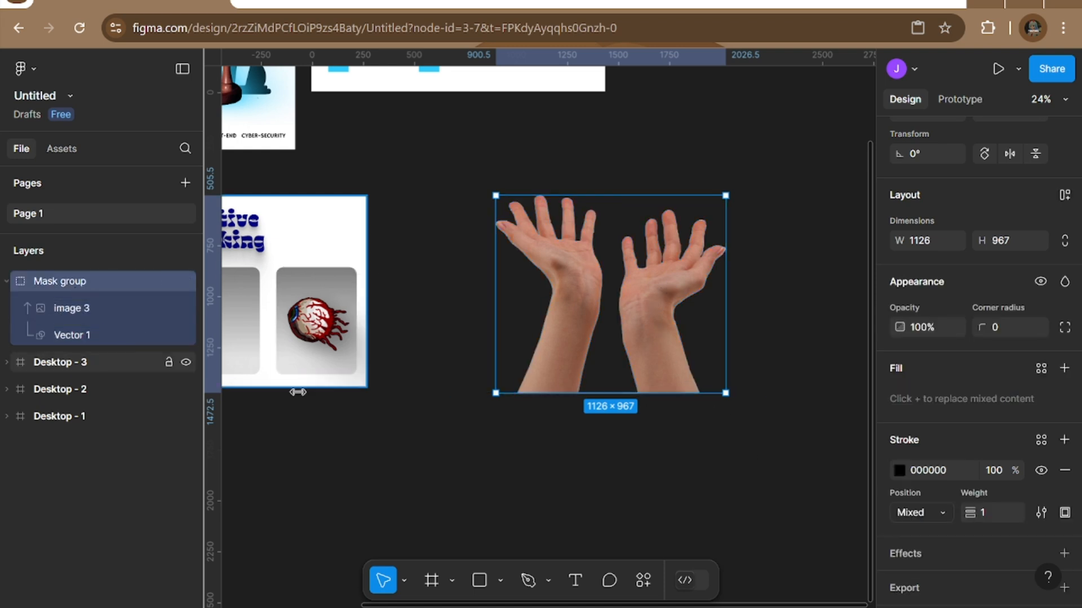
pyautogui.moveTo(379, 422); pyautogui.dragTo(533, 400)
pyautogui.scroll(-2, 588, 361)
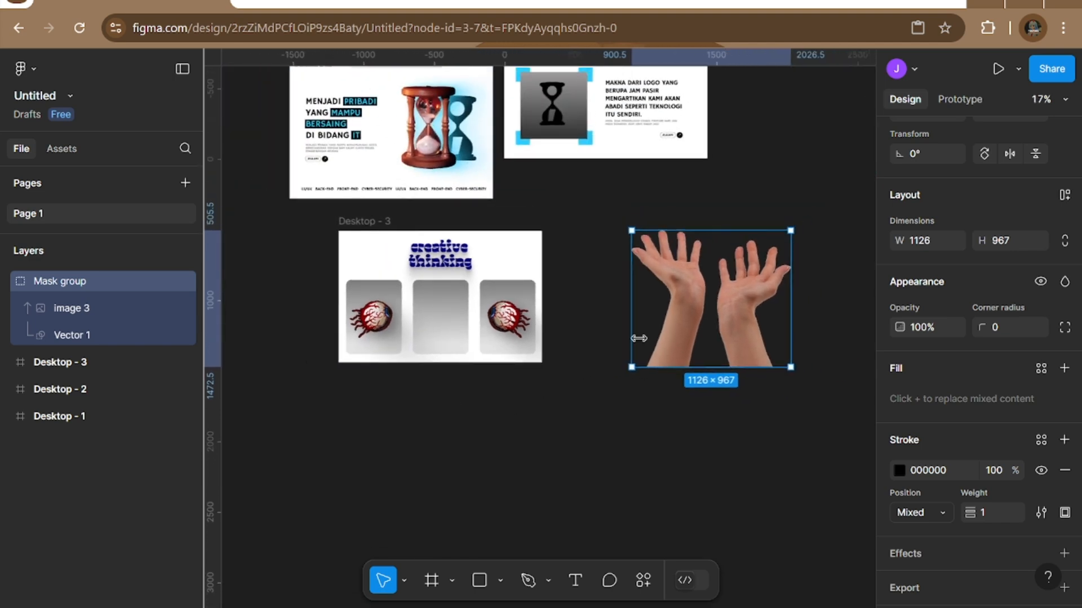
pyautogui.moveTo(697, 316); pyautogui.dragTo(426, 304)
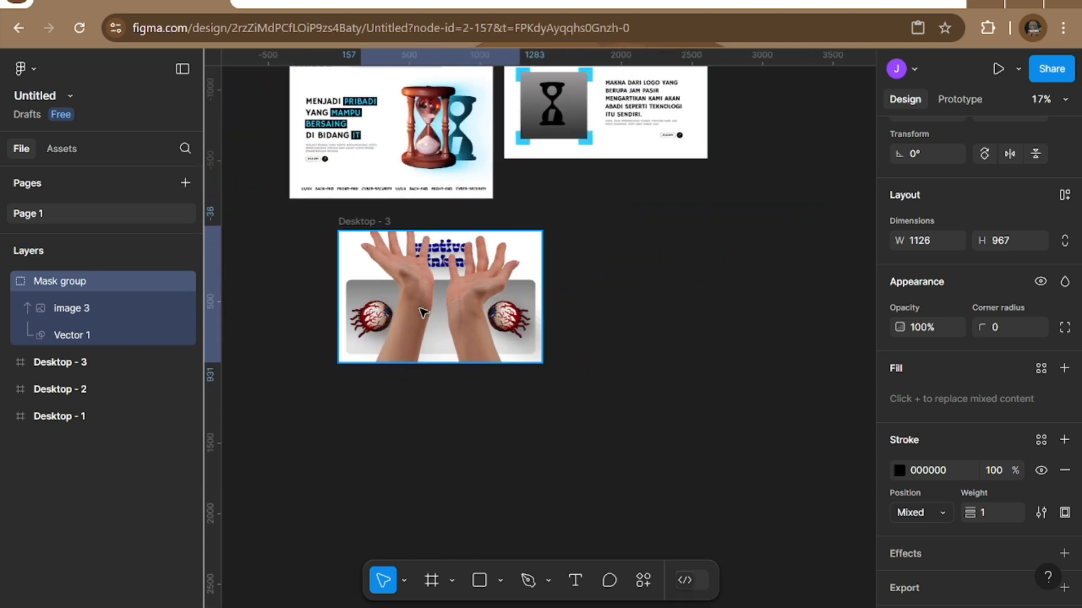
# Shrink the hands group to about 728 × 625 and place it over the middle card, below the title.
pyautogui.scroll(3, 451, 400)
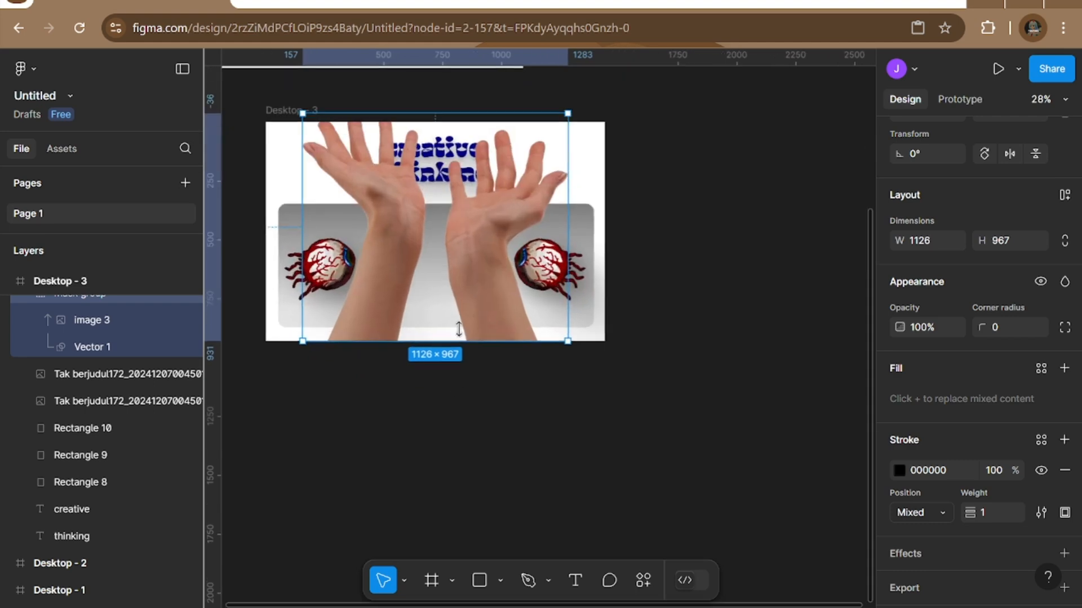
pyautogui.moveTo(564, 340); pyautogui.dragTo(456, 260)
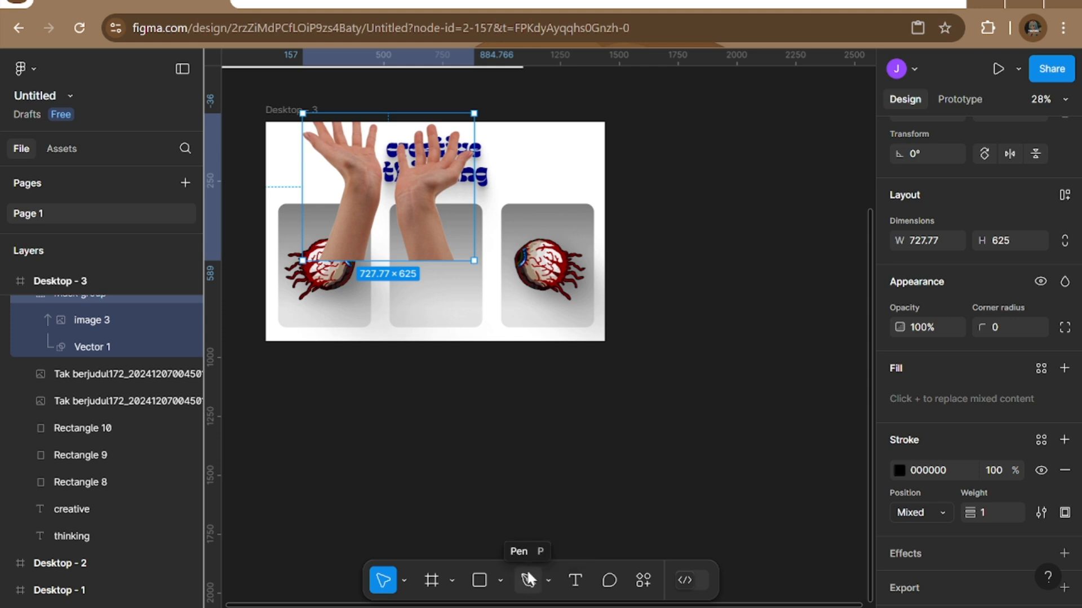
pyautogui.moveTo(401, 200); pyautogui.dragTo(450, 272)
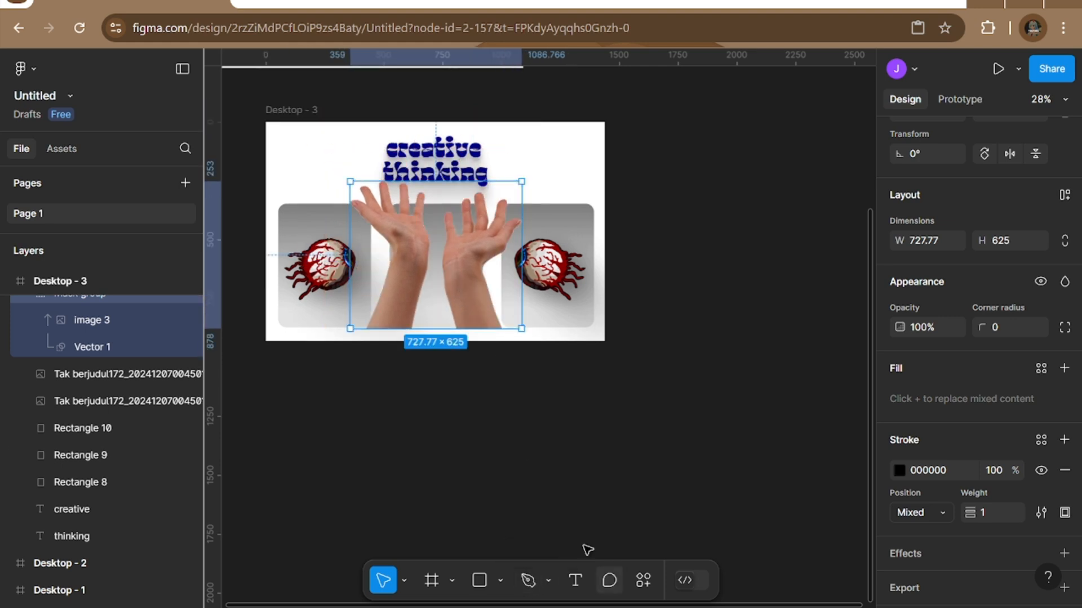
# Scale the hands group down to about 445 × 382 and centre it on the middle card.
pyautogui.scroll(3, 527, 553)
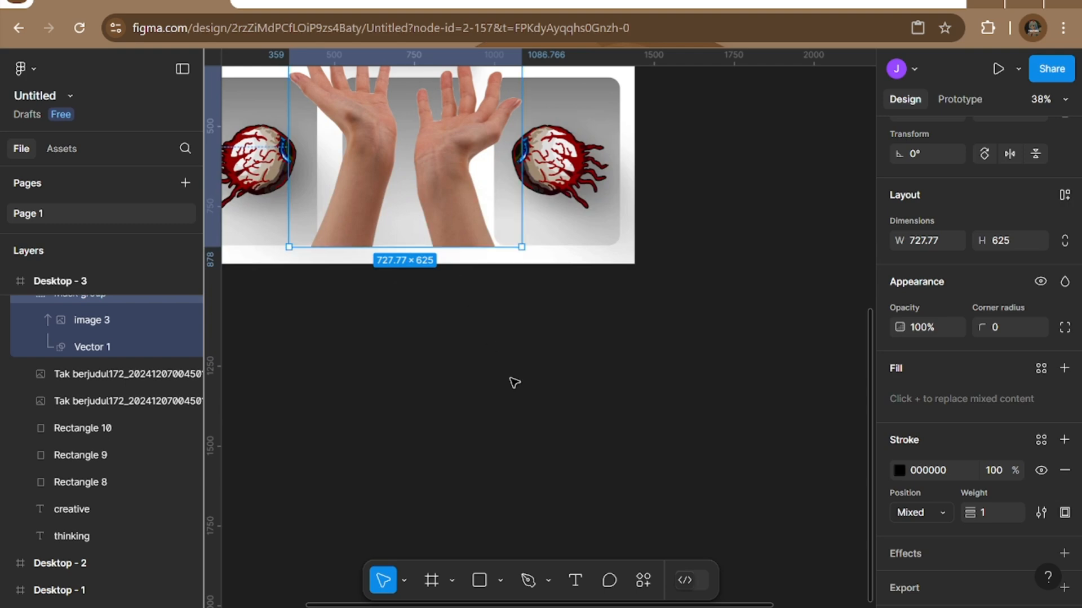
pyautogui.scroll(2, 508, 391)
pyautogui.moveTo(441, 202)
pyautogui.mouseDown()
pyautogui.moveTo(454, 234)
pyautogui.moveTo(450, 216)
pyautogui.mouseUp()
pyautogui.moveTo(531, 296); pyautogui.dragTo(440, 219)
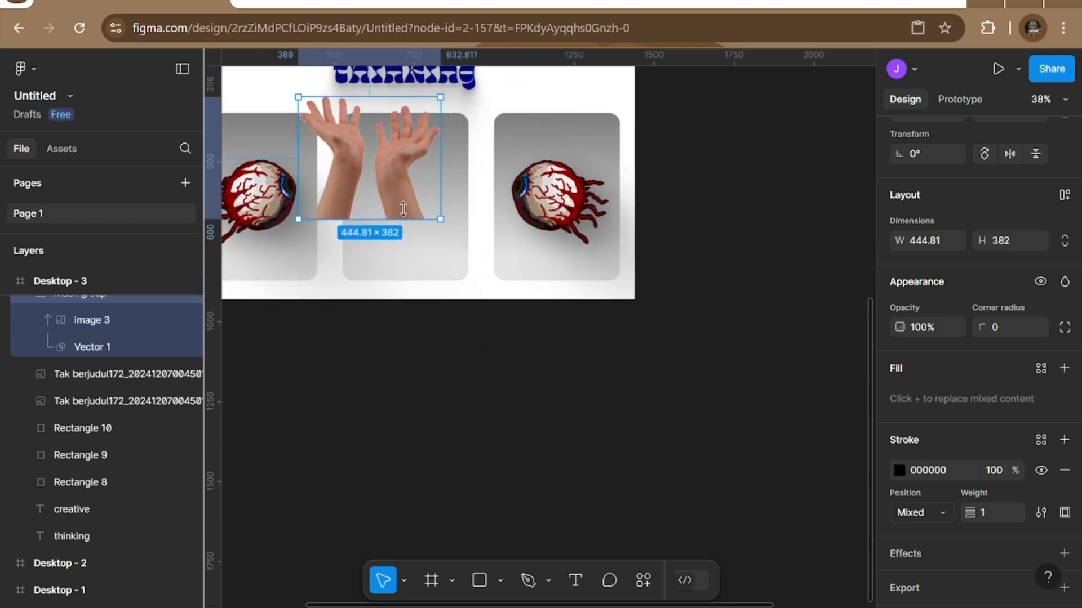
pyautogui.moveTo(352, 187); pyautogui.dragTo(392, 251)
# Reduce the hands group slightly and align the cut wrists with the middle card's lower edge.
pyautogui.scroll(5, 411, 324)
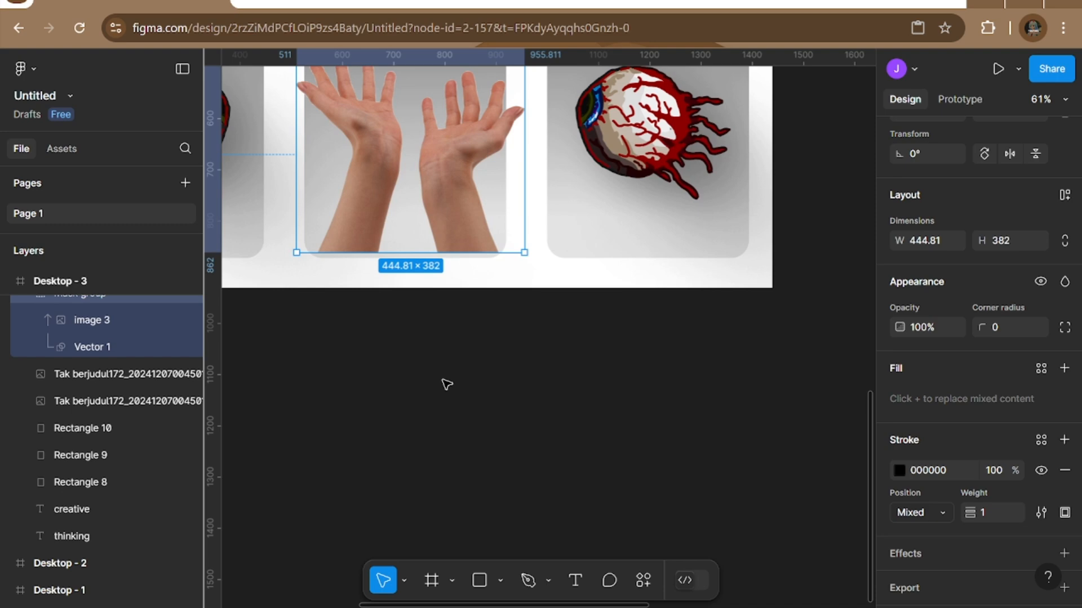
pyautogui.scroll(4, 447, 383)
pyautogui.hscroll(-5, 446, 383)
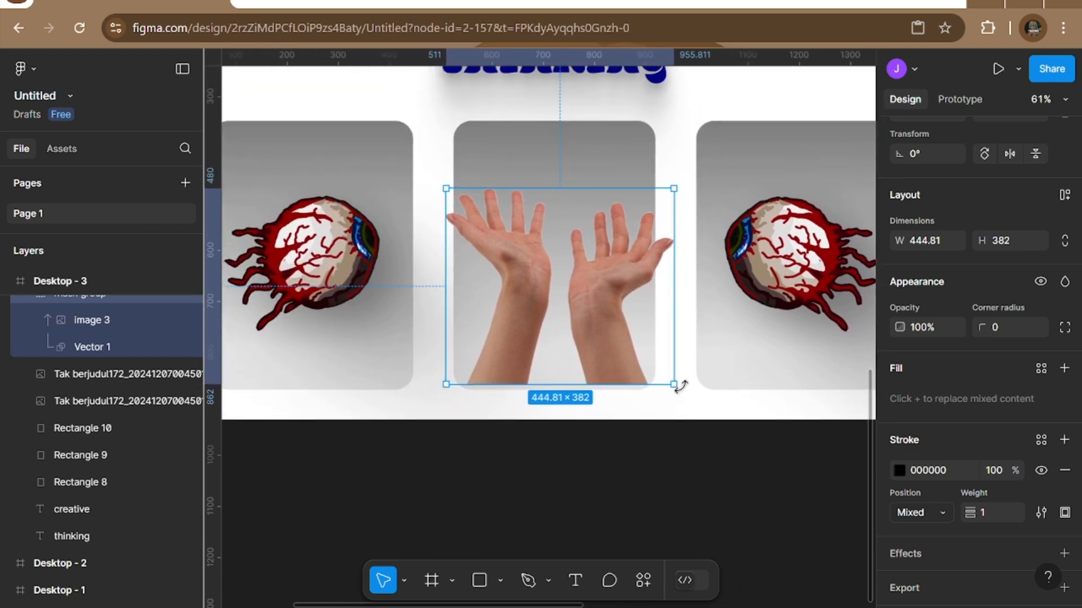
pyautogui.moveTo(680, 387); pyautogui.dragTo(671, 380)
pyautogui.moveTo(597, 327); pyautogui.dragTo(599, 337)
pyautogui.click(654, 525)
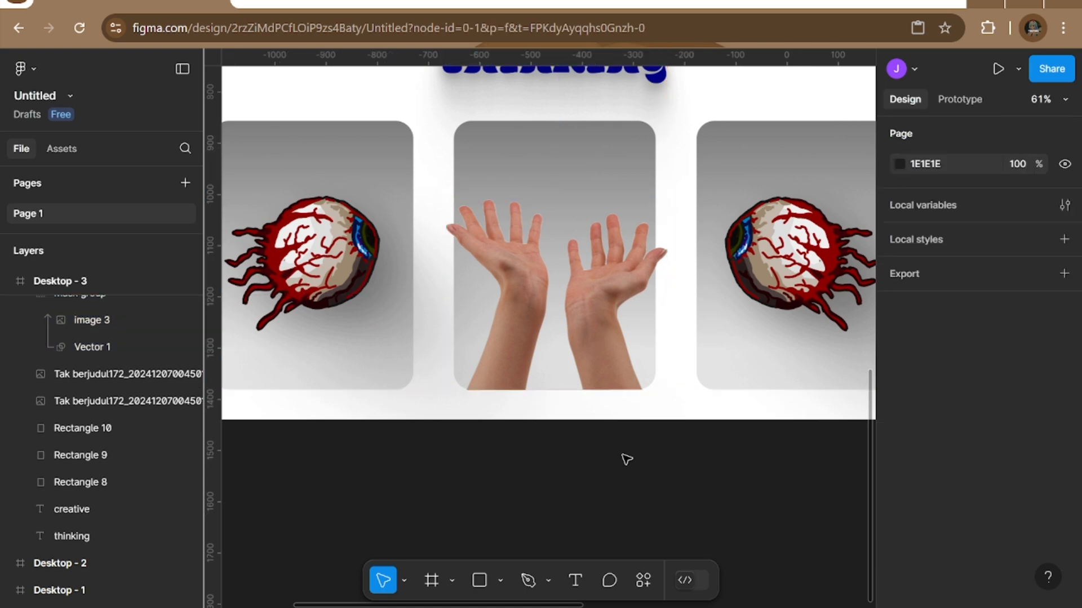
# Review the Desktop - 3 layout up close and alongside the other desktop frames.
pyautogui.scroll(-5, 673, 482)
pyautogui.scroll(-2, 674, 482)
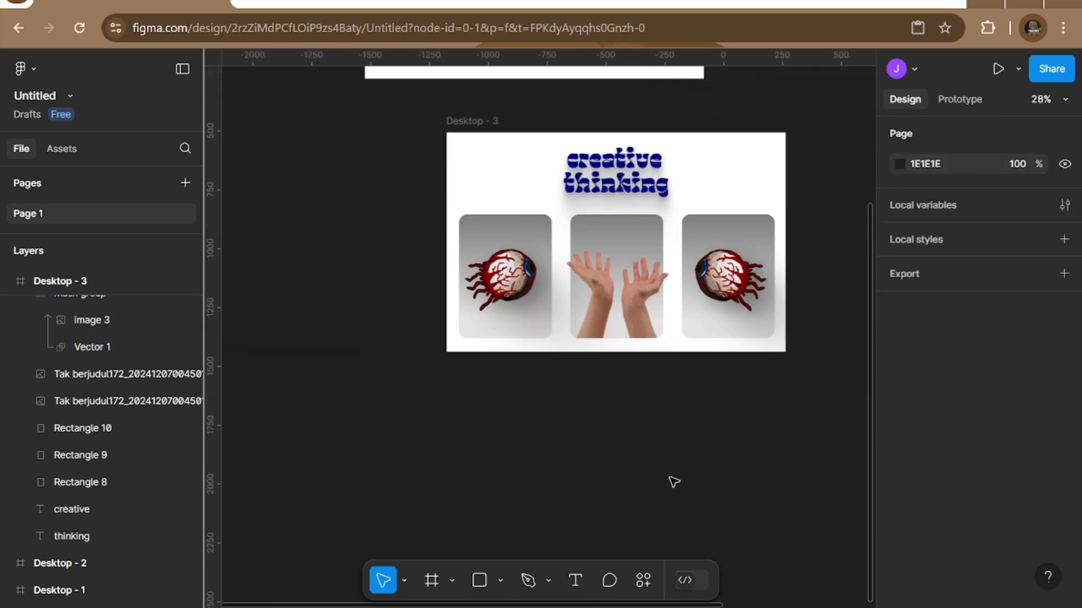
pyautogui.scroll(-1, 676, 482)
pyautogui.scroll(4, 676, 482)
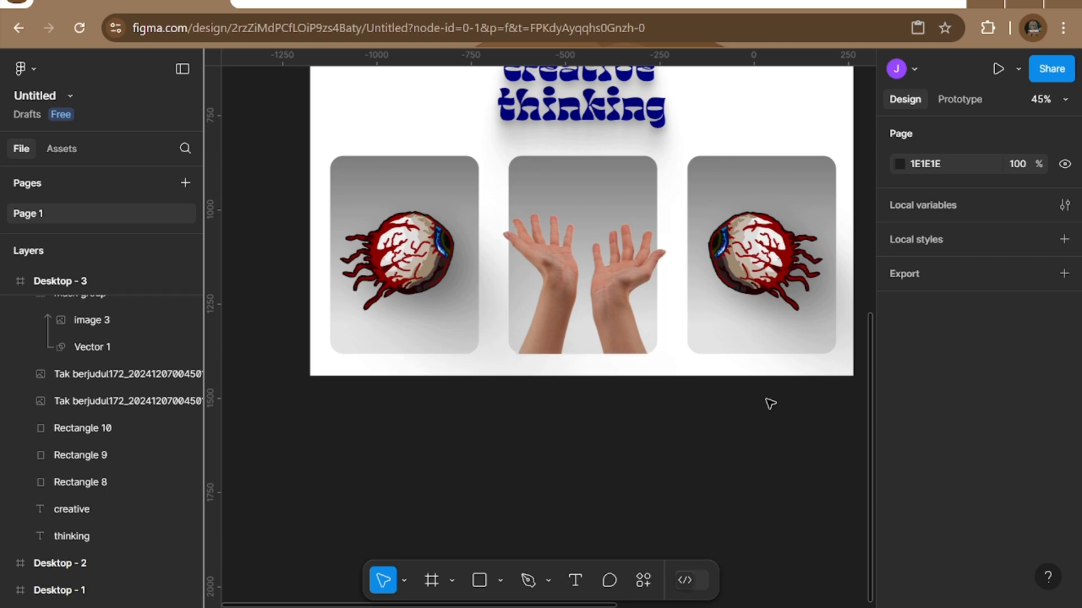
pyautogui.scroll(-2, 707, 420)
pyautogui.scroll(-2, 707, 420)
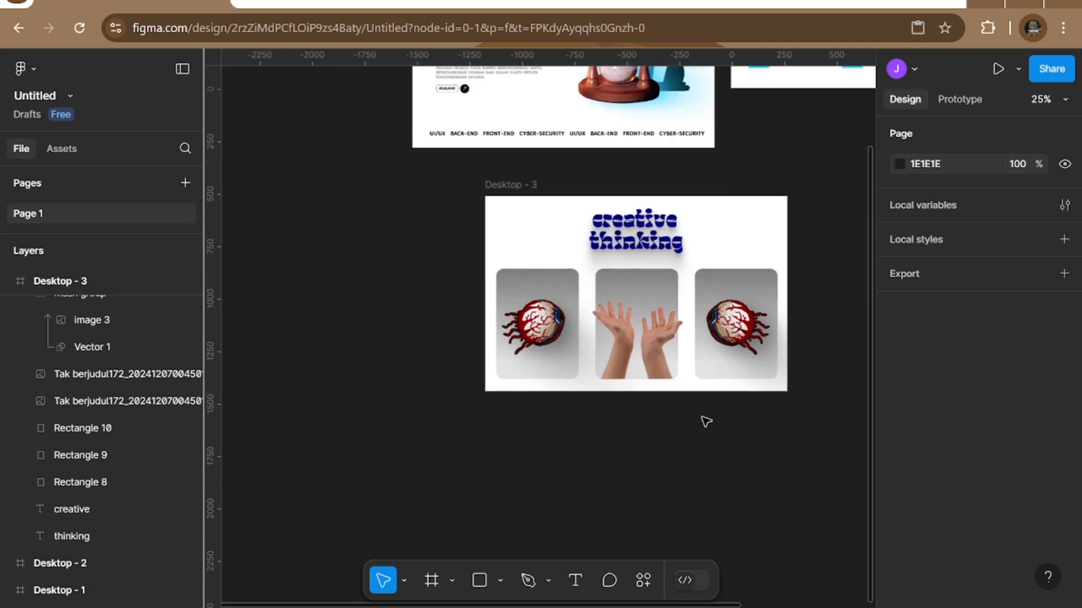
pyautogui.scroll(-3, 699, 435)
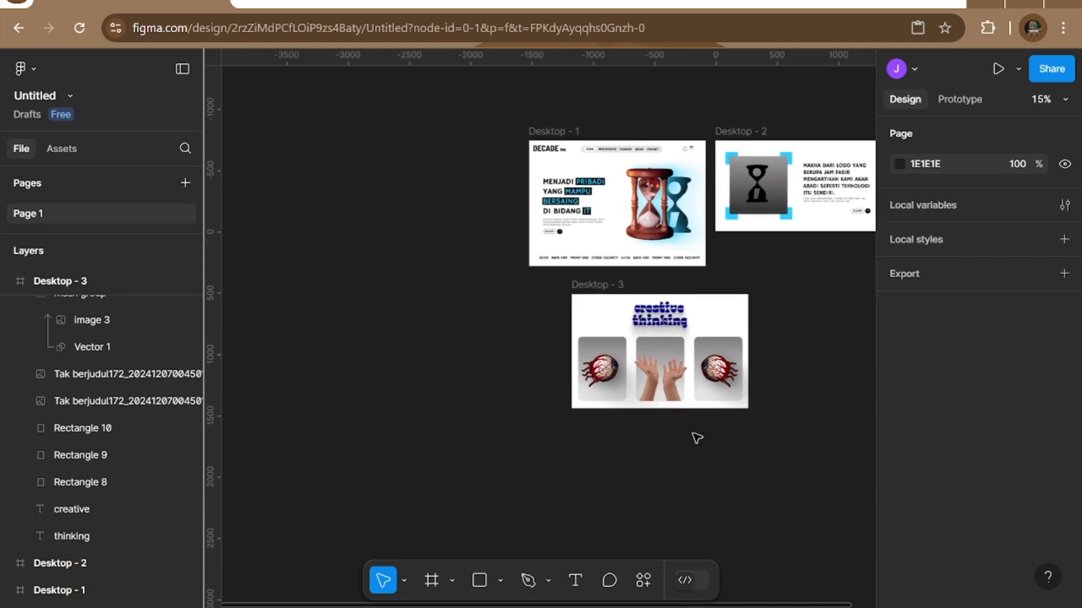
pyautogui.scroll(3, 698, 438)
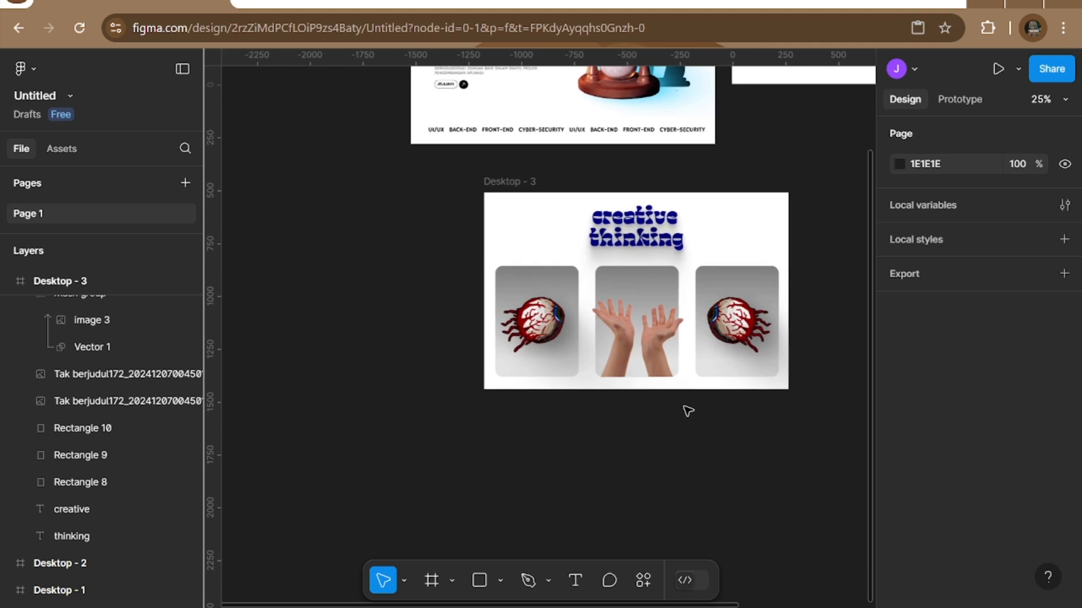
# Duplicate the Desktop - 3 frame and place the copy directly below it, at about X -1200, Y 1612.
pyautogui.click(520, 178)
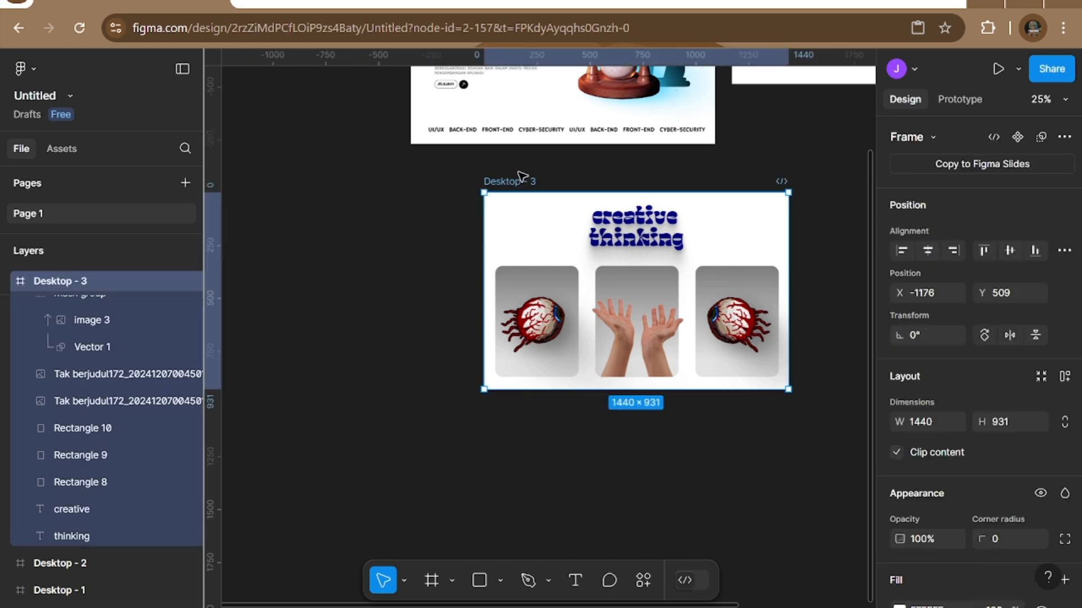
pyautogui.moveTo(521, 178); pyautogui.dragTo(527, 332)
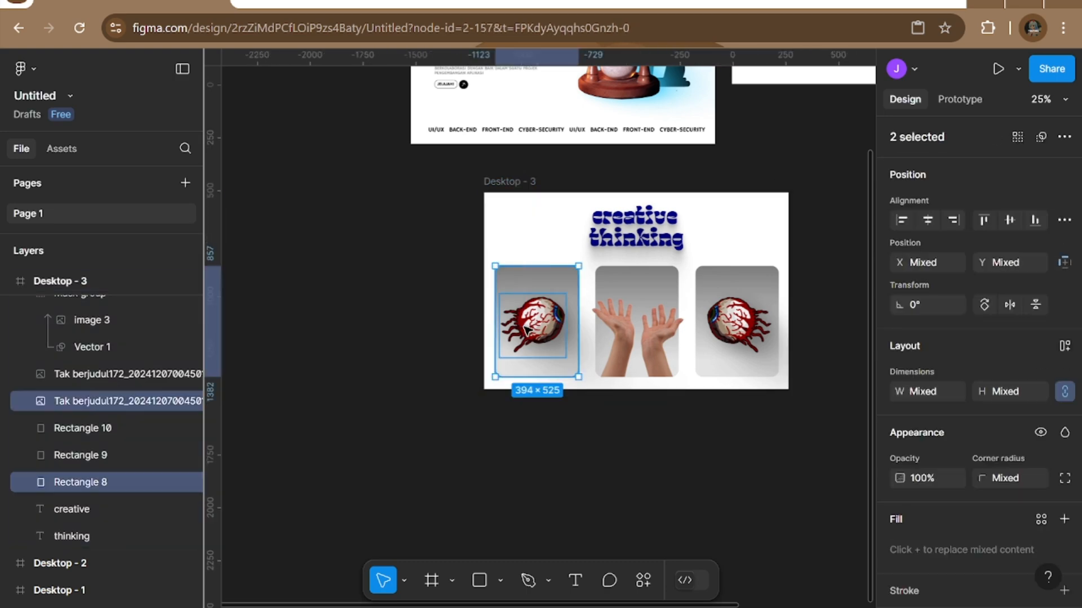
pyautogui.click(527, 210)
pyautogui.click(521, 181)
pyautogui.moveTo(521, 181); pyautogui.dragTo(517, 418)
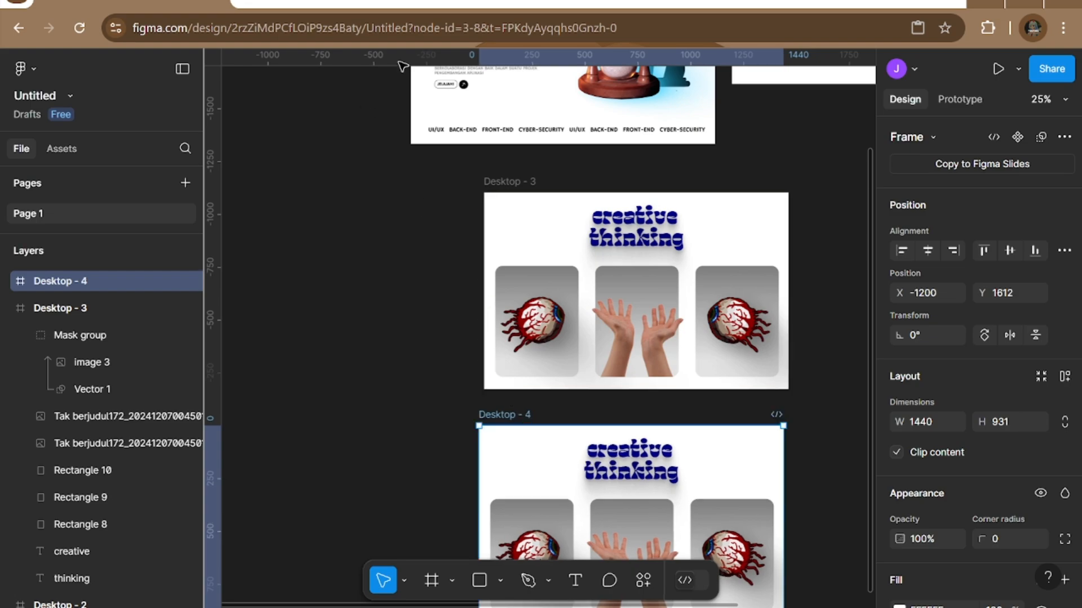
# Search the web for guardian tales in a new browser tab and open the guardiantales.com site.
pyautogui.click(440, 2)
pyautogui.write('gua')
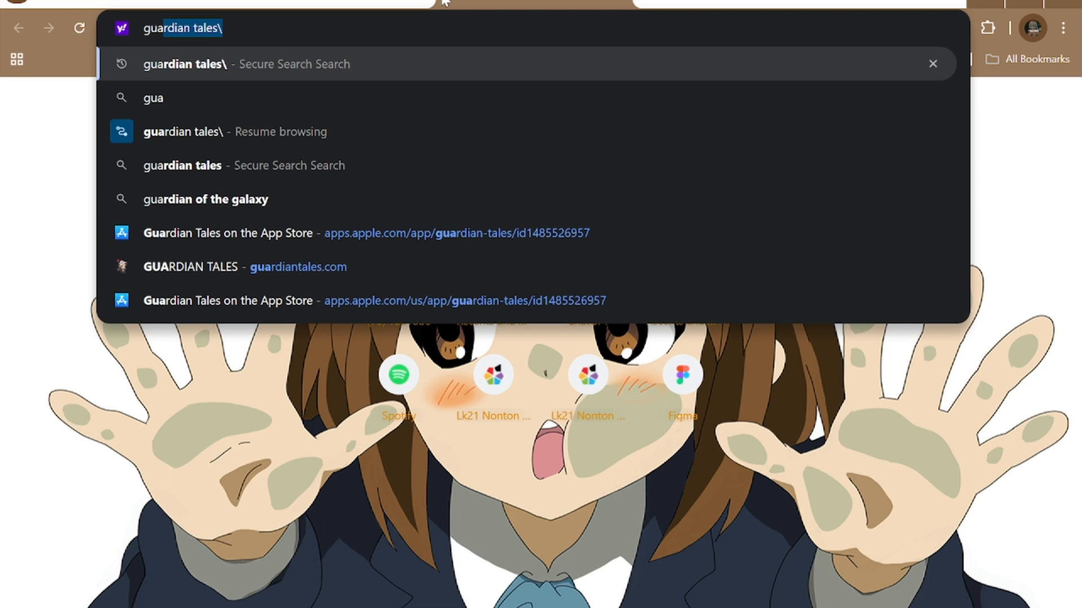
pyautogui.write('rduan')
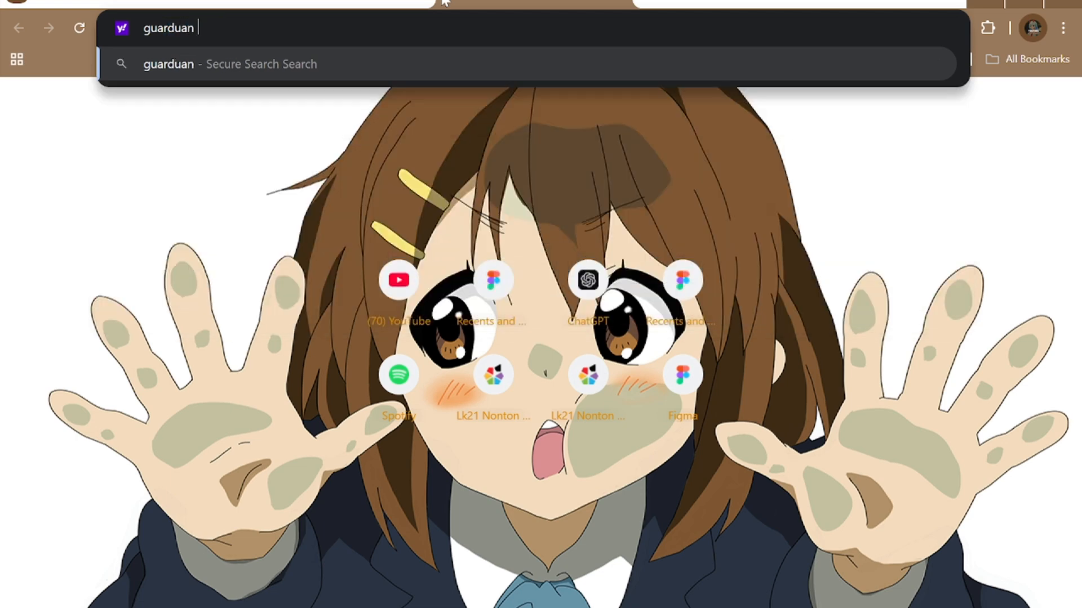
pyautogui.press('BackSpace')
pyautogui.press('BackSpace')
pyautogui.press('BackSpace')
pyautogui.press('BackSpace')
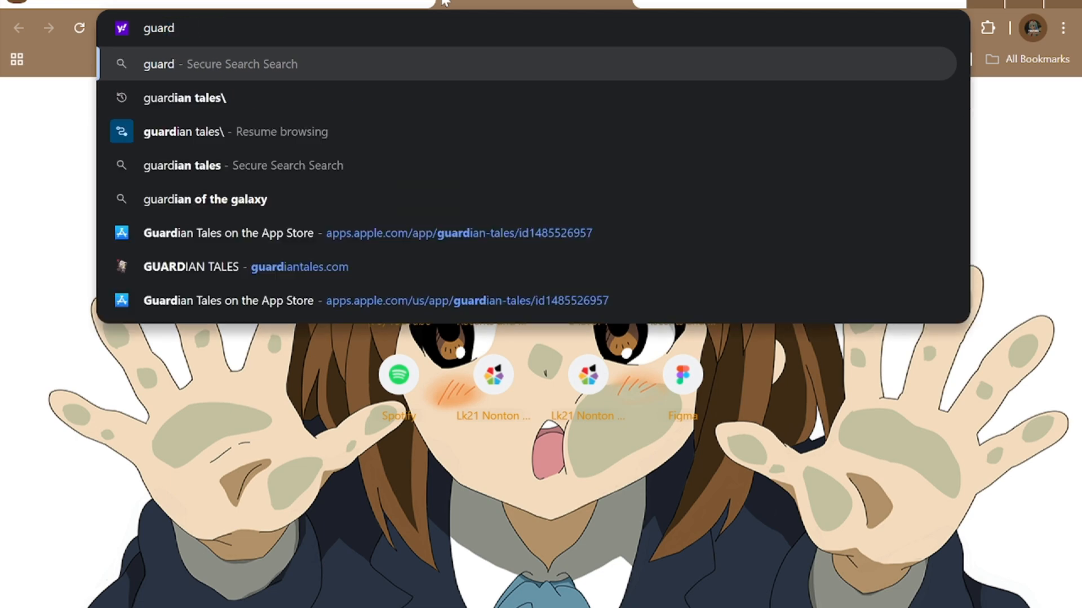
pyautogui.write('ian tales\\')
pyautogui.press('Return')
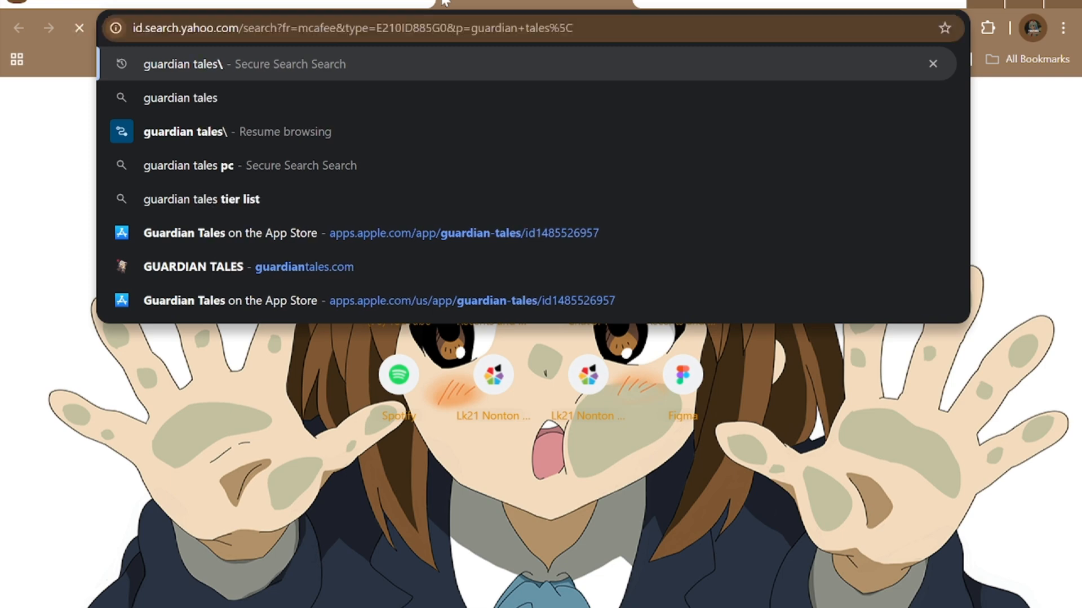
pyautogui.click(229, 223)
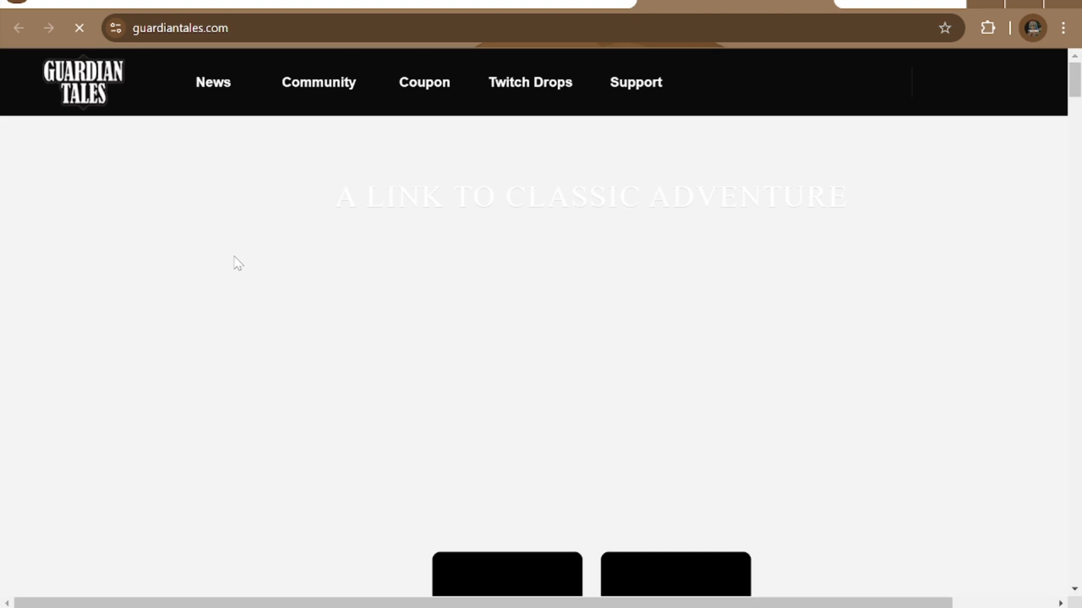
# Examine the Guardian Tales home page down to its footer with social icons, policy links and copyright line.
pyautogui.scroll(-10, 507, 360)
pyautogui.scroll(-15, 577, 347)
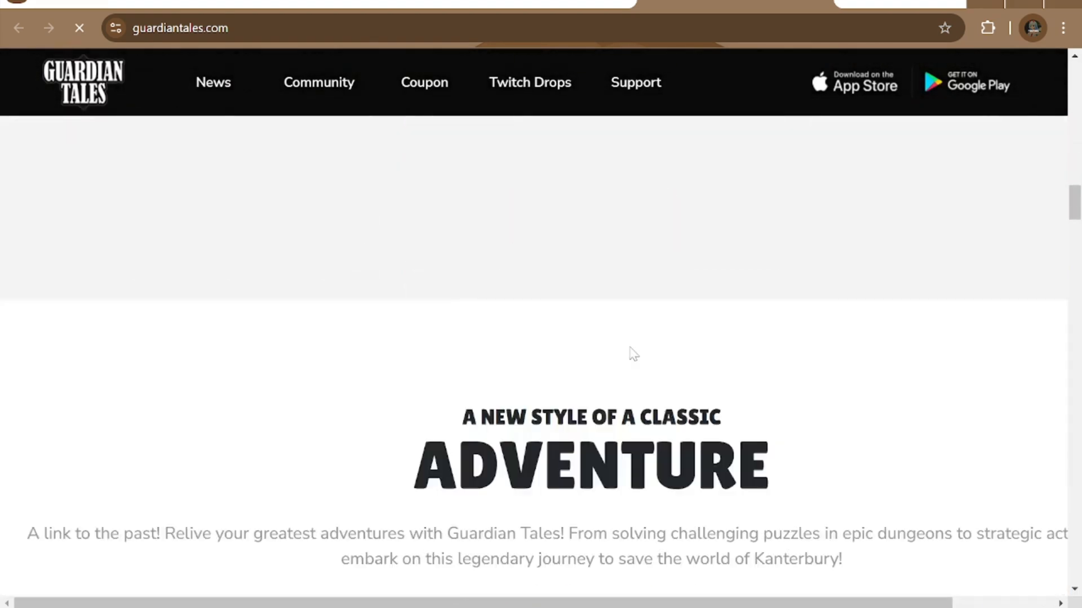
pyautogui.scroll(-10, 541, 355)
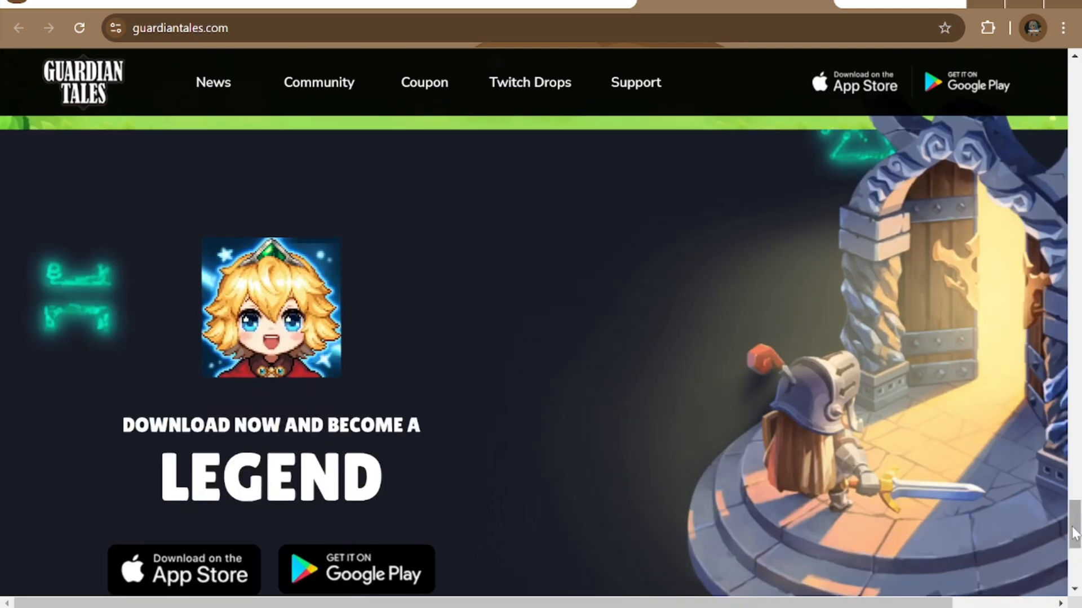
pyautogui.moveTo(1075, 534); pyautogui.dragTo(1075, 570)
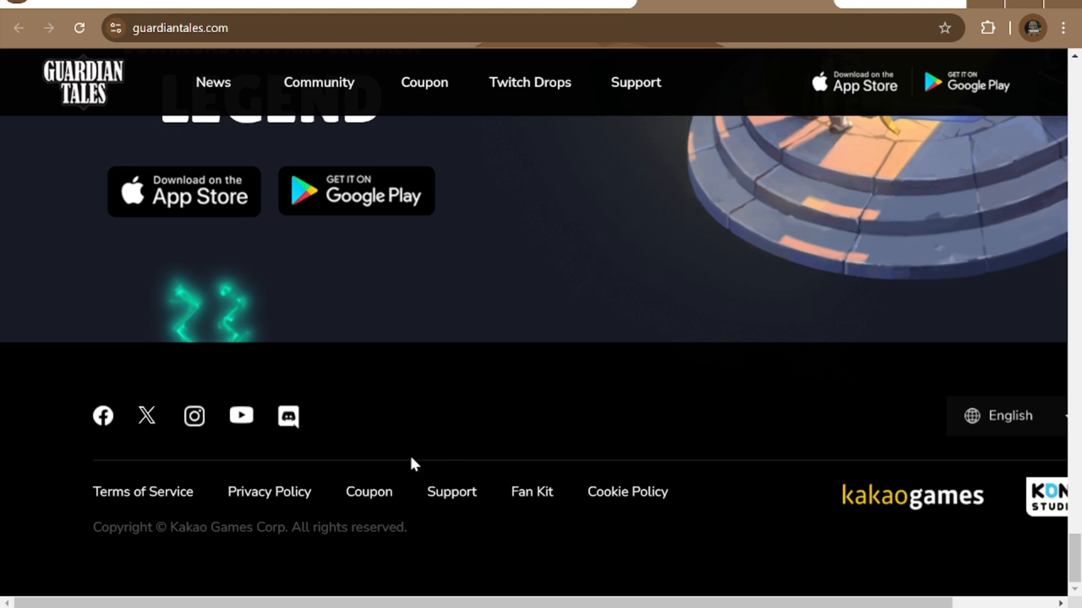
pyautogui.moveTo(545, 601); pyautogui.dragTo(712, 601)
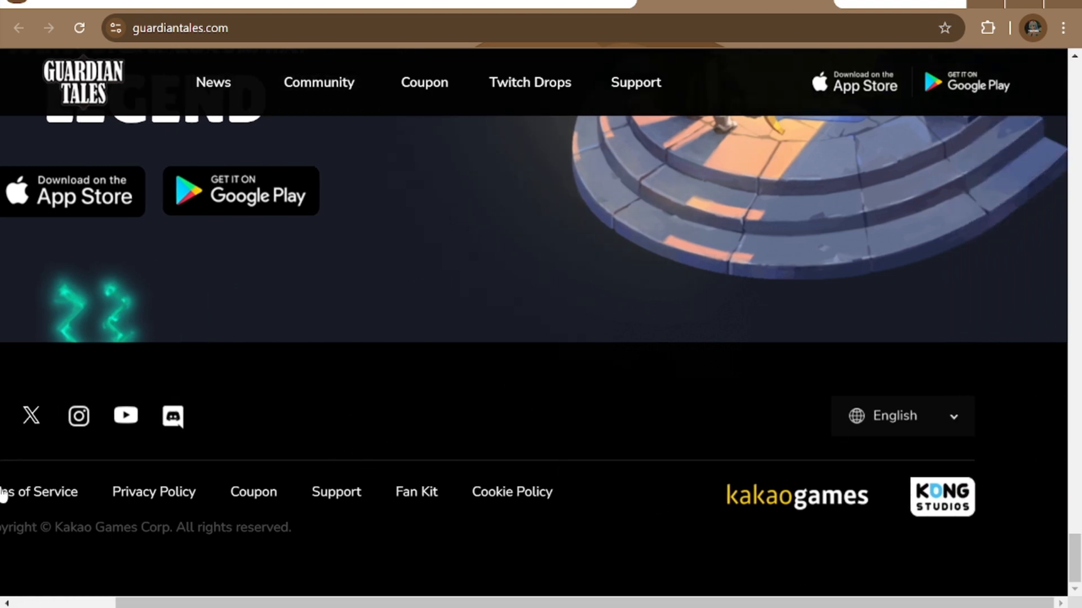
pyautogui.moveTo(434, 601); pyautogui.dragTo(386, 601)
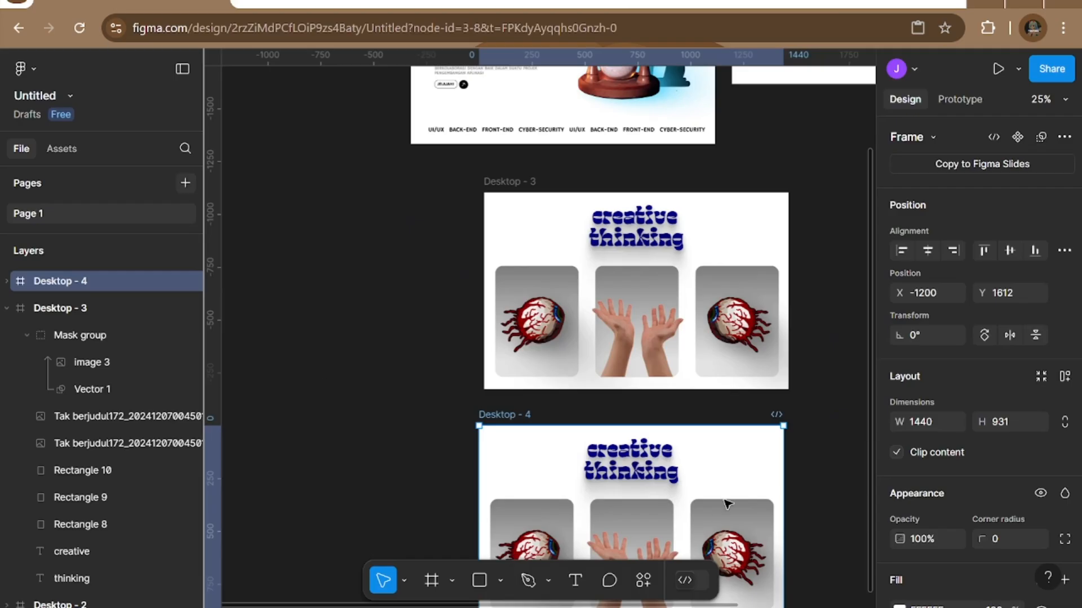
# In Figma, delete the right eye card and the middle hands card, including their images, from the Desktop - 4 frame.
pyautogui.scroll(-3, 726, 503)
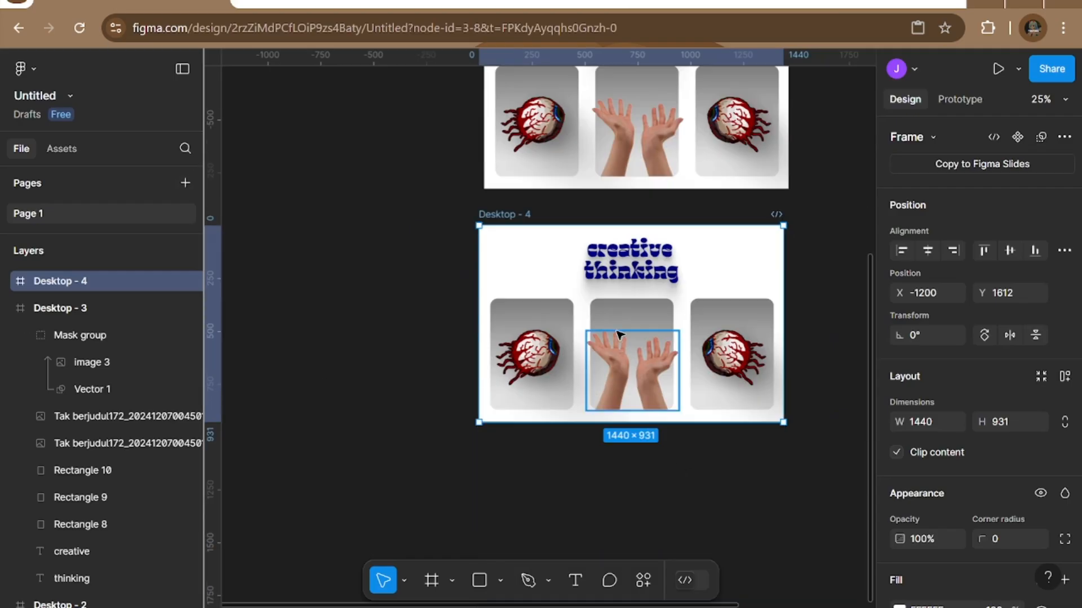
pyautogui.click(718, 332)
pyautogui.press('Delete')
pyautogui.click(719, 340)
pyautogui.press('Delete')
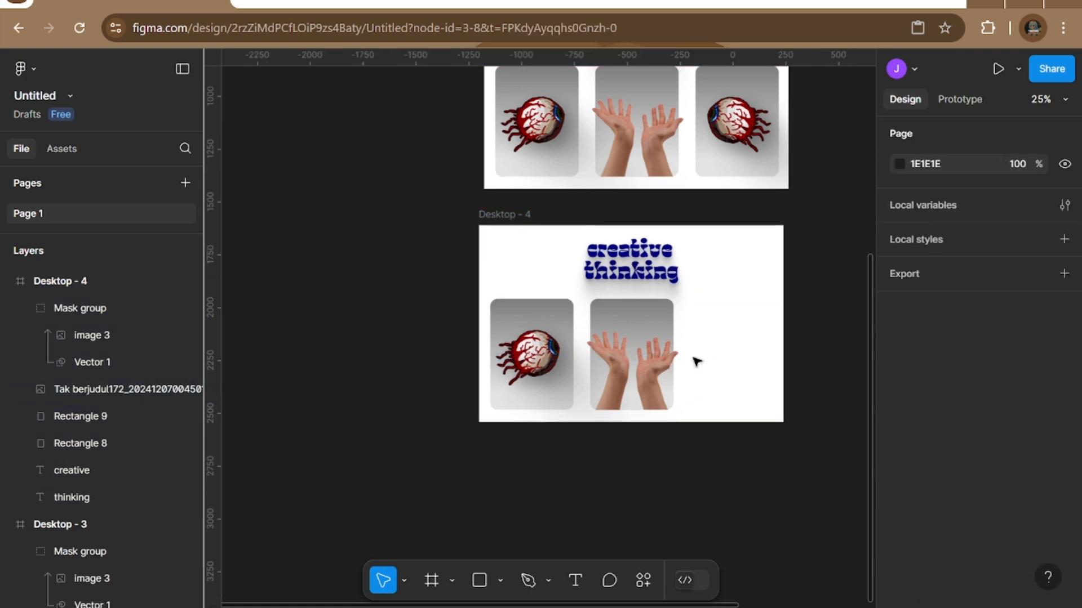
pyautogui.click(648, 347)
pyautogui.press('Delete')
pyautogui.click(643, 335)
pyautogui.press('Delete')
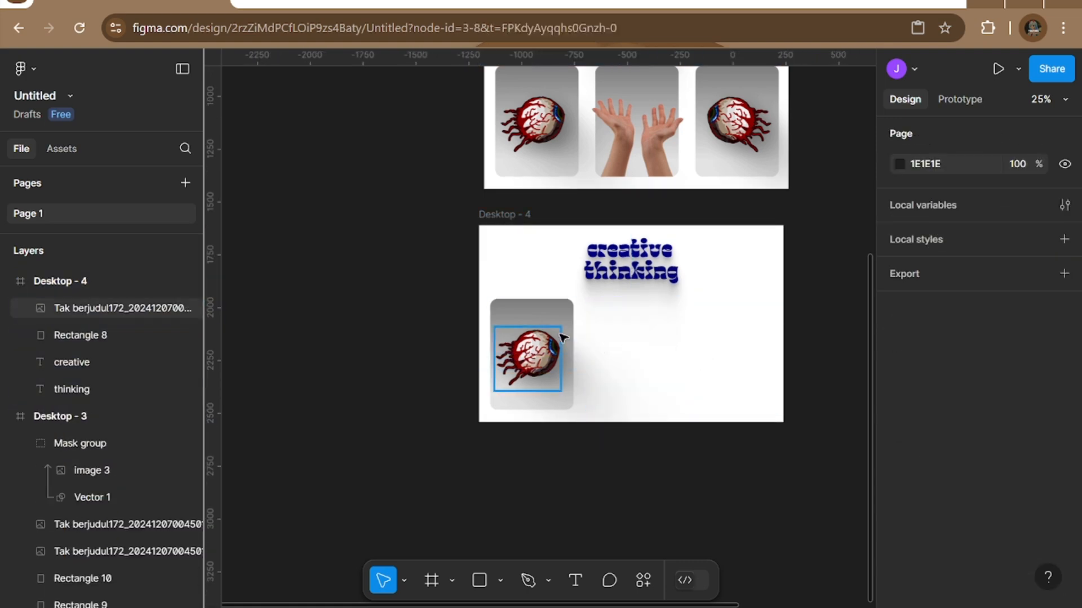
# Delete the remaining eye card with its image and both title words, creative and thinking, from Desktop - 4.
pyautogui.click(552, 324)
pyautogui.press('Delete')
pyautogui.click(555, 325)
pyautogui.press('Delete')
pyautogui.click(629, 249)
pyautogui.press('Delete')
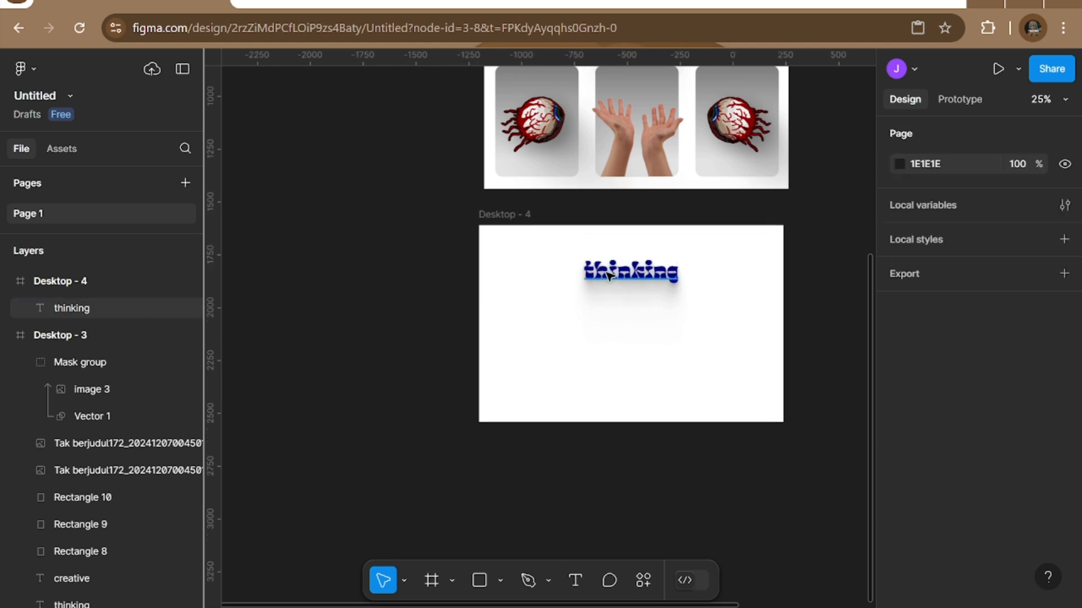
pyautogui.click(654, 275)
pyautogui.press('Delete')
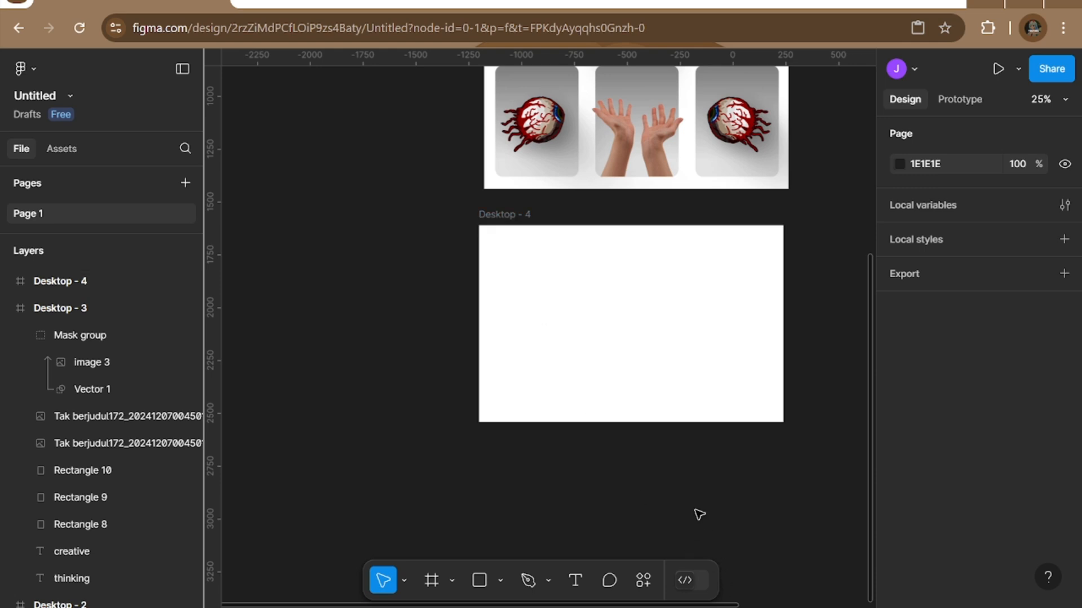
pyautogui.keyDown('ctrl'); pyautogui.scroll(-1, 698, 512); pyautogui.keyUp('ctrl')
pyautogui.keyDown('ctrl'); pyautogui.scroll(3, 698, 512); pyautogui.keyUp('ctrl')
pyautogui.scroll(5, 750, 512)
pyautogui.click(752, 510)
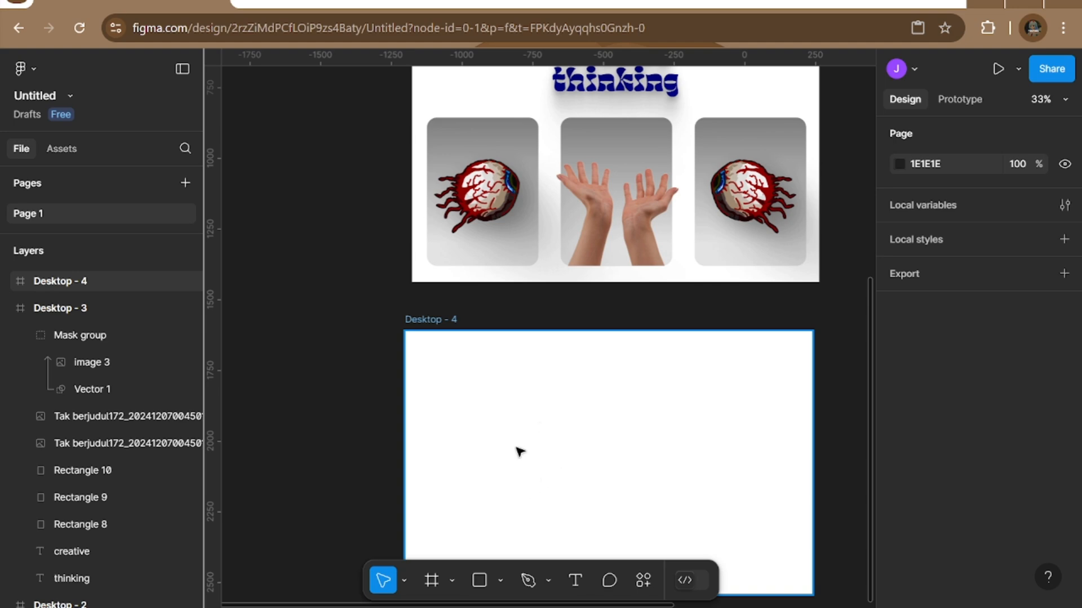
# Review the grey Desktop - 4 footer up close and in relation to the frames above it.
pyautogui.scroll(-1, 512, 437)
pyautogui.scroll(-5, 772, 533)
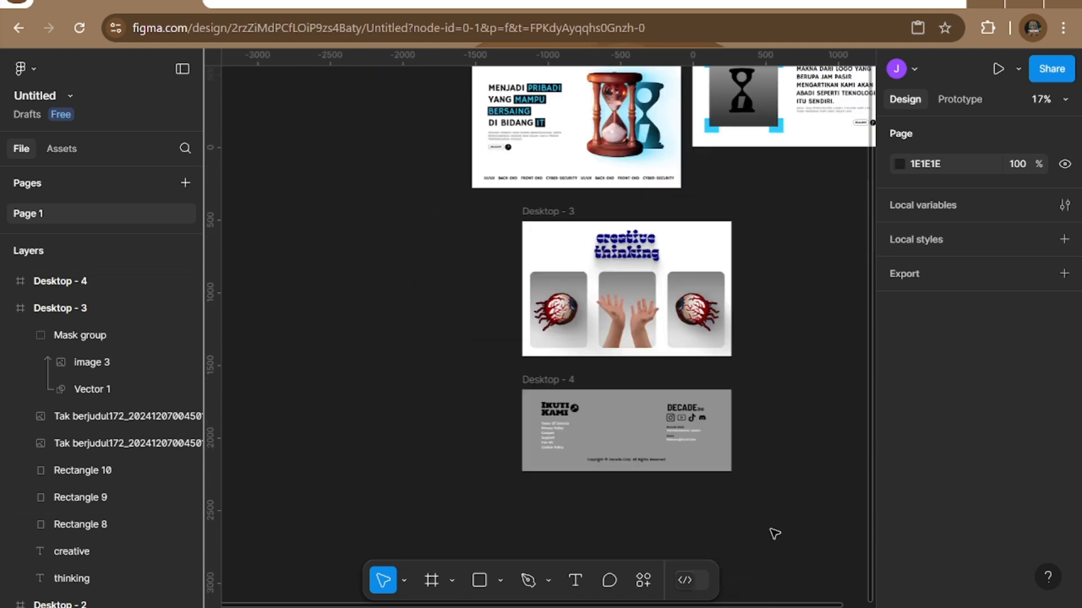
pyautogui.scroll(6, 777, 529)
pyautogui.scroll(2, 776, 531)
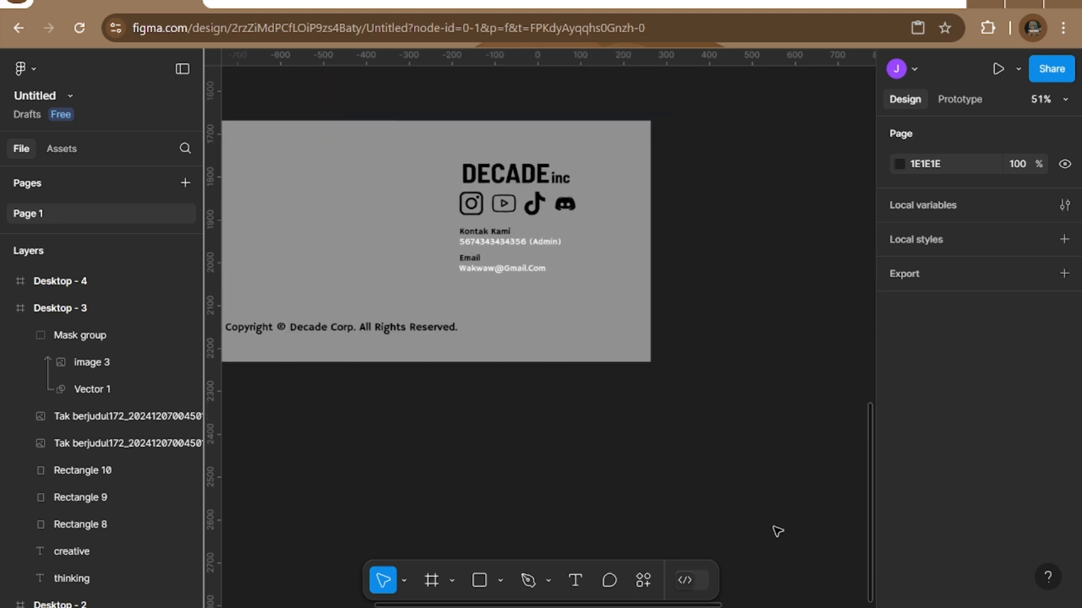
pyautogui.hscroll(-5, 775, 527)
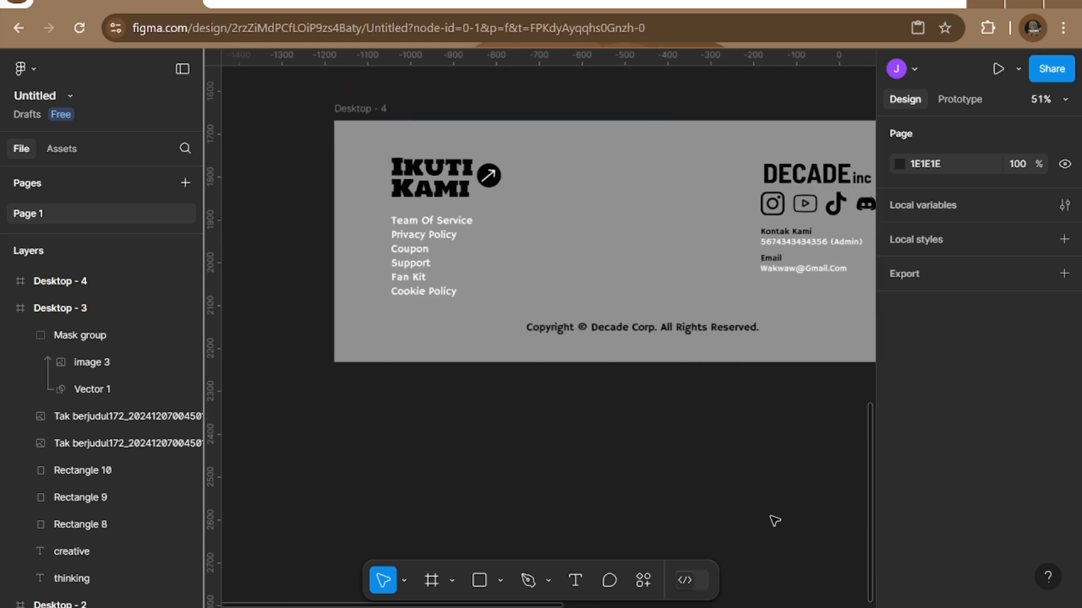
pyautogui.scroll(-3, 741, 494)
pyautogui.hscroll(2, 817, 374)
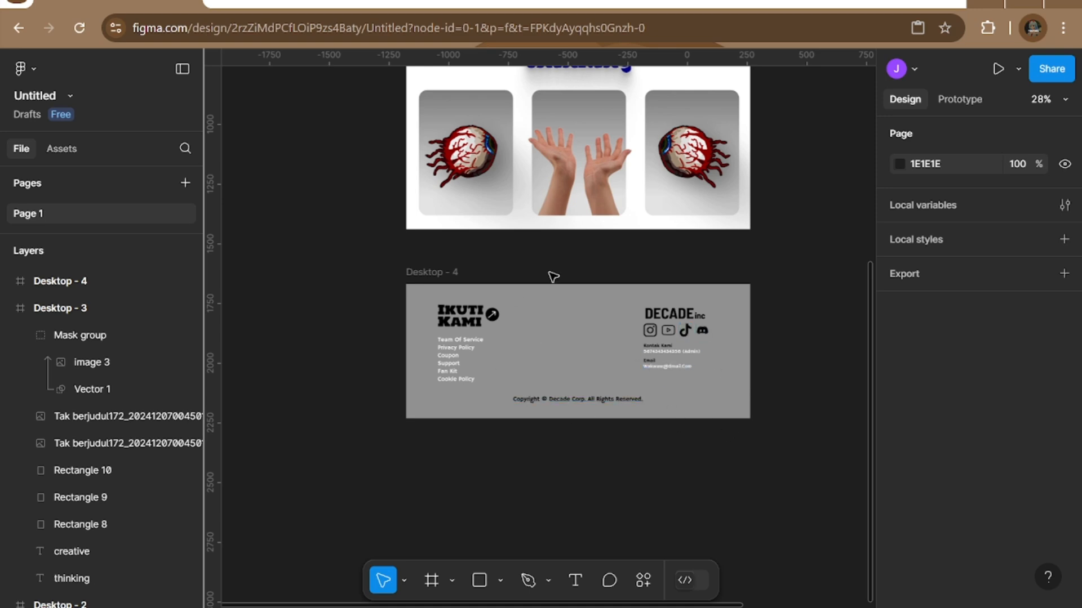
# Compare the Guardian Tales site footer with the Ikuti Kami link list in the Desktop - 4 footer.
pyautogui.click(637, 2)
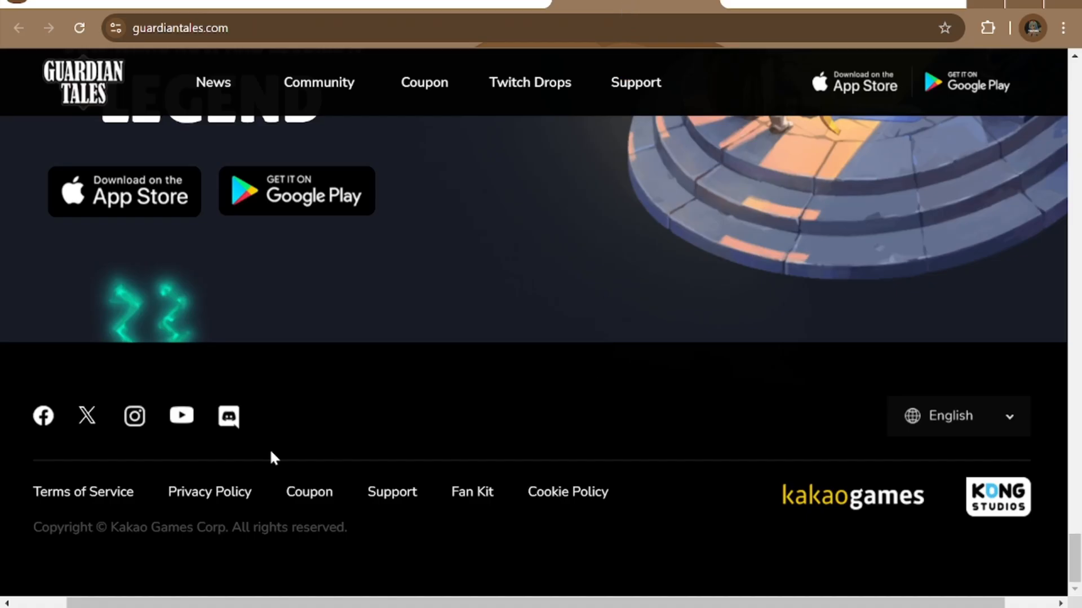
pyautogui.click(101, 1)
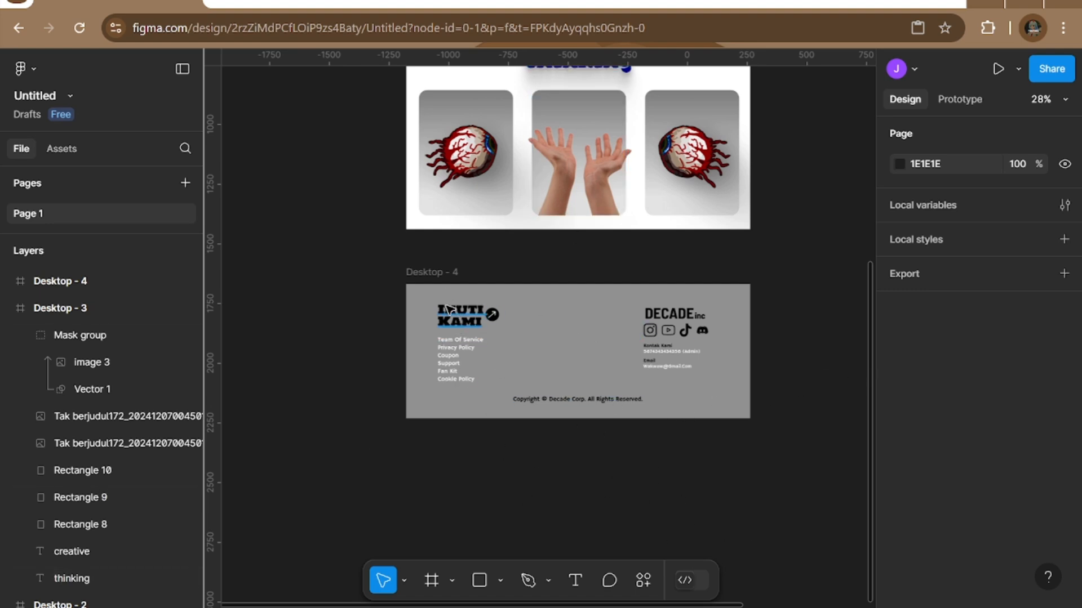
pyautogui.scroll(-1, 475, 330)
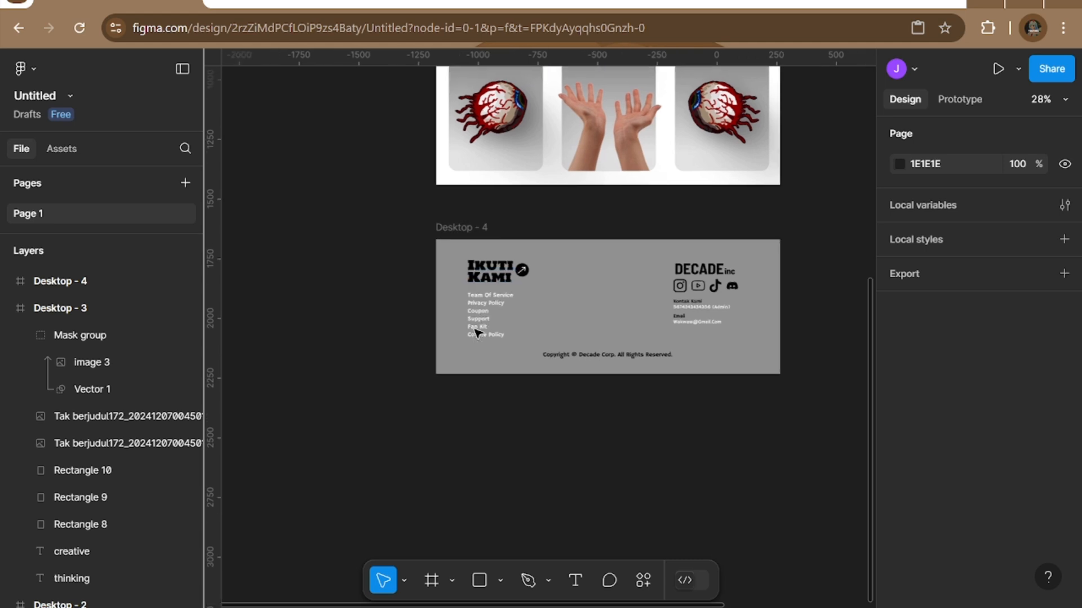
pyautogui.scroll(5, 475, 330)
pyautogui.scroll(1, 476, 331)
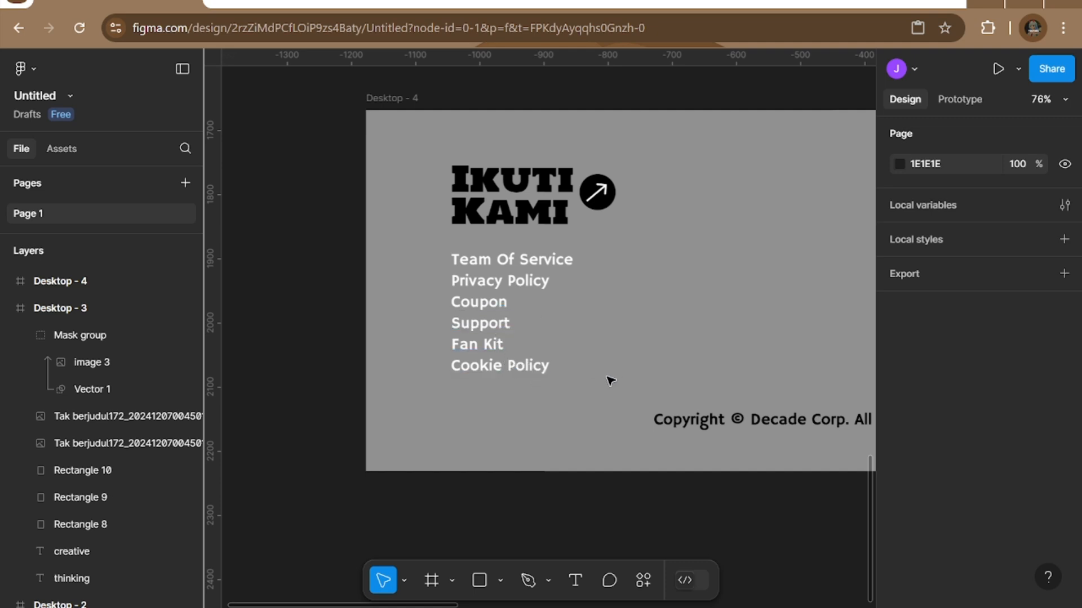
pyautogui.scroll(-3, 608, 379)
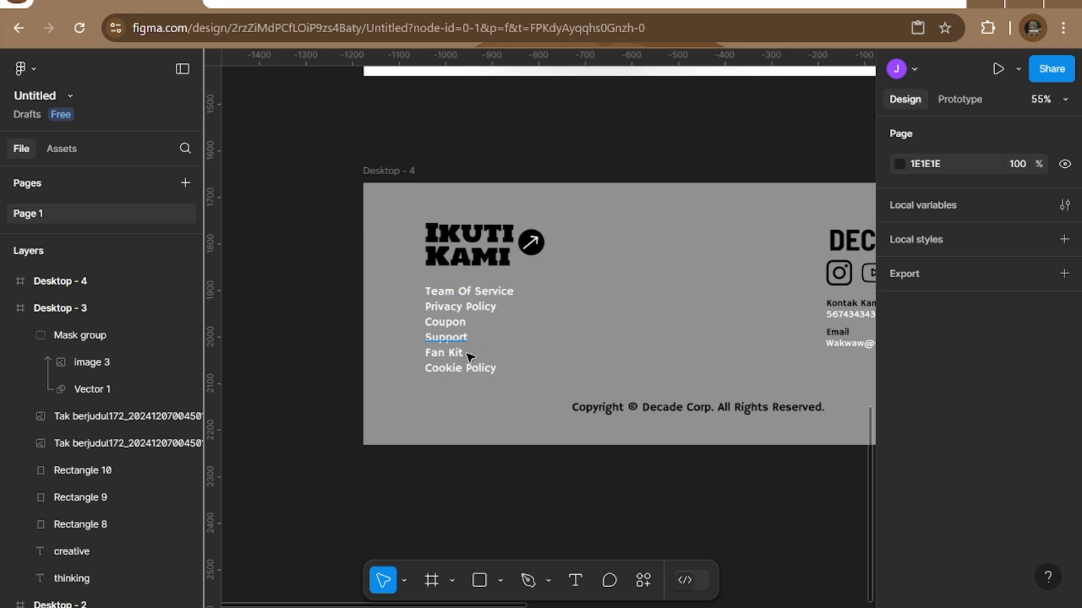
pyautogui.scroll(5, 471, 336)
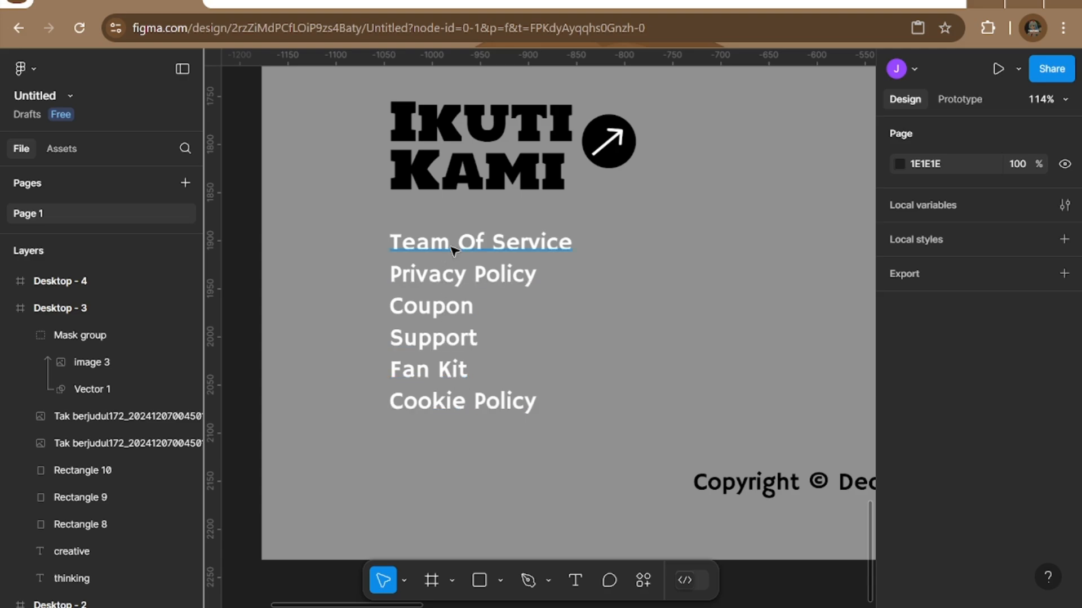
# Open the Terms of Service page from the Guardian Tales footer, look it over, and return to the Figma design.
pyautogui.hotkey('ctrl', 'shift', 'Tab')
pyautogui.click(110, 495)
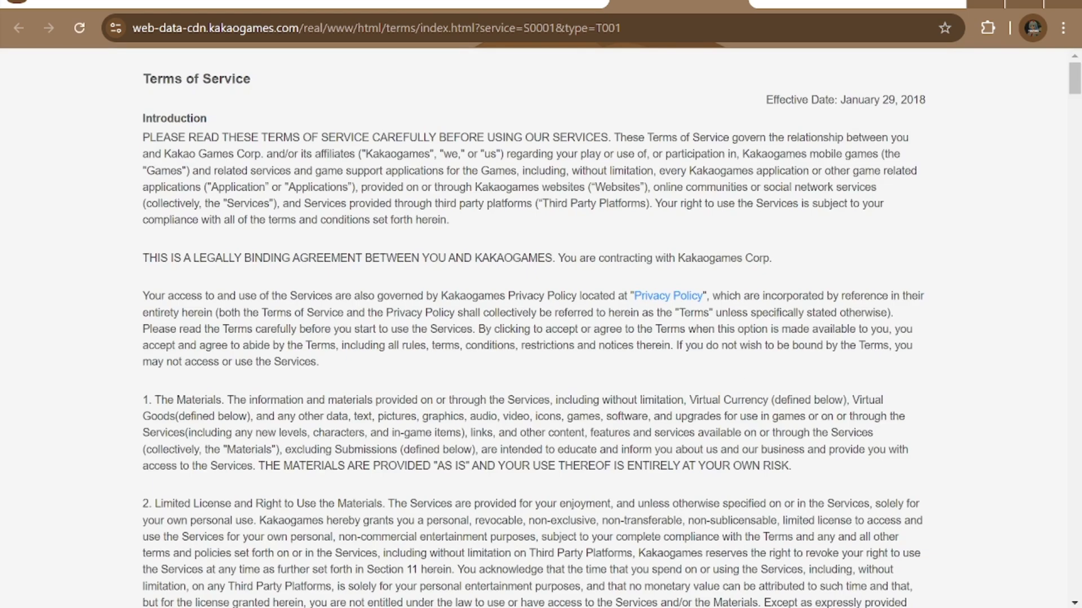
pyautogui.scroll(-2, 439, 379)
pyautogui.scroll(2, 438, 379)
pyautogui.click(743, 2)
pyautogui.click(104, 4)
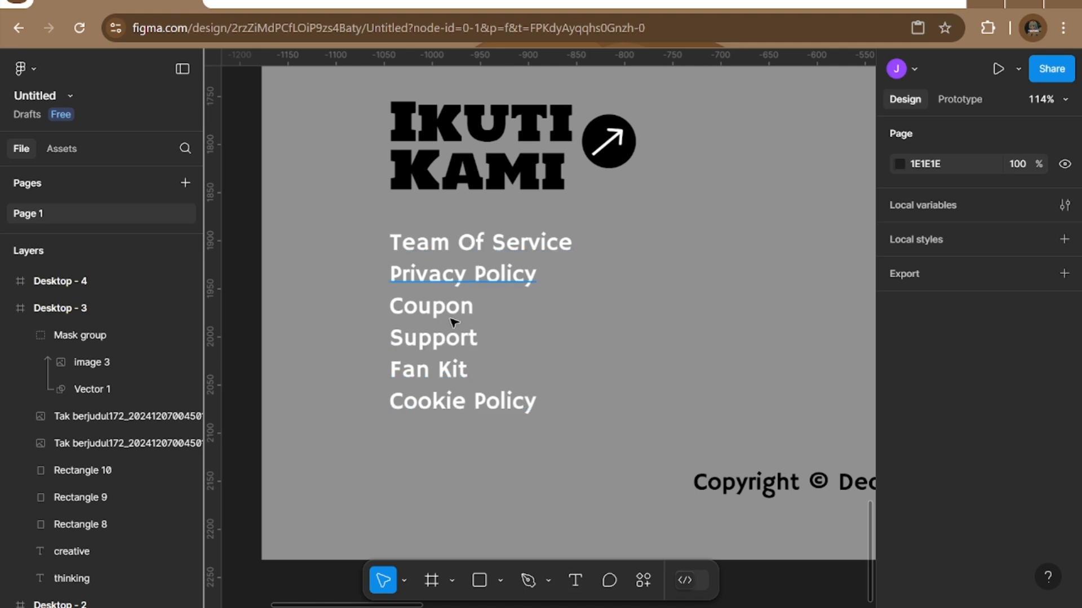
# Examine the Desktop - 4 footer's copyright line and the DECADE inc block with its social icons and contact details.
pyautogui.hscroll(3, 490, 377)
pyautogui.scroll(-4, 524, 406)
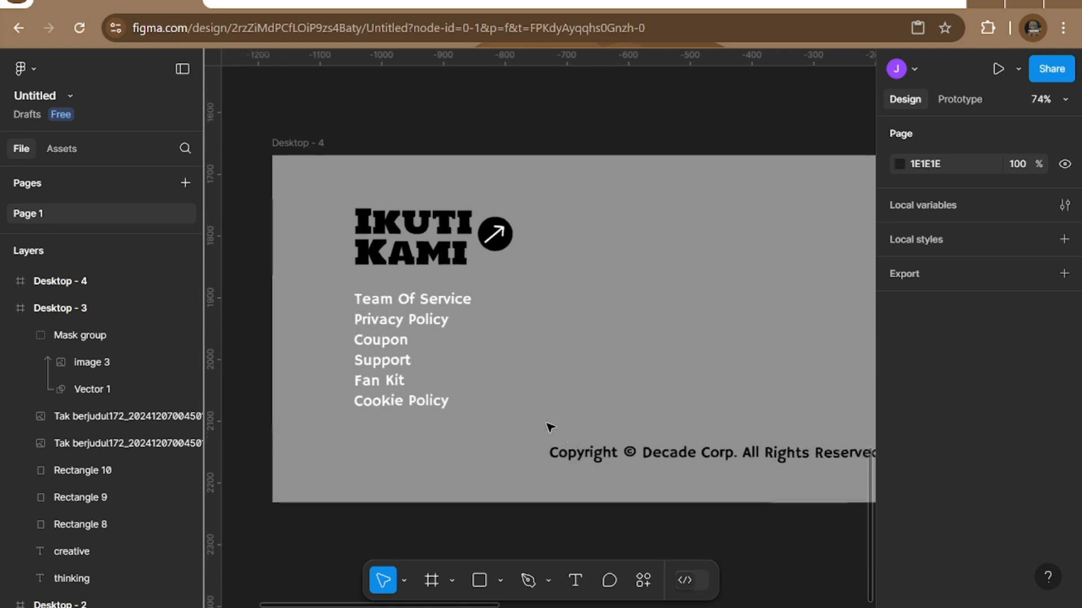
pyautogui.hscroll(2, 558, 463)
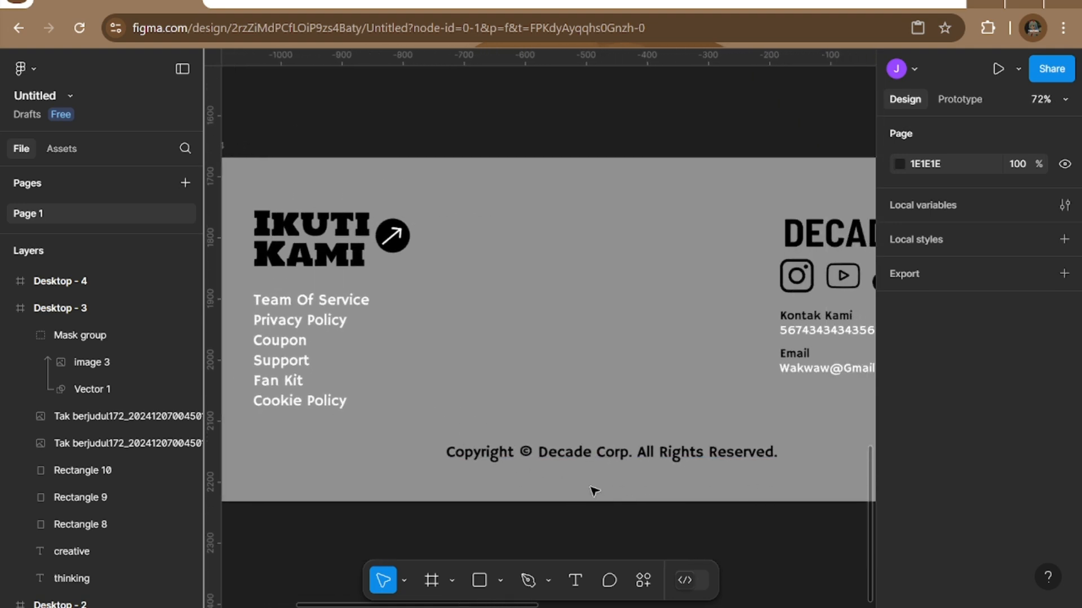
pyautogui.hscroll(4, 543, 485)
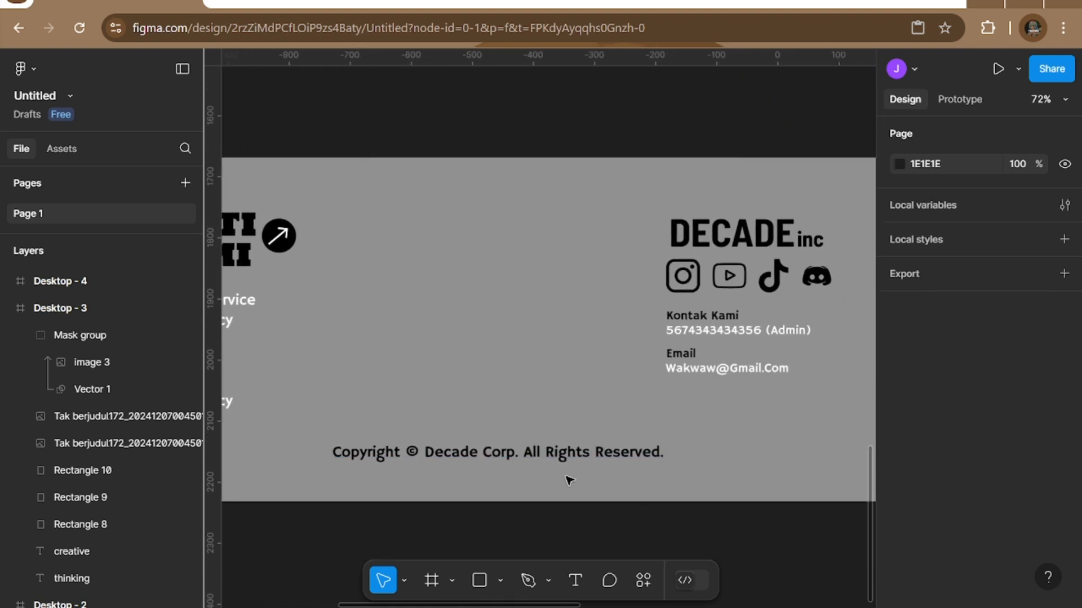
pyautogui.hscroll(1, 521, 461)
pyautogui.hscroll(8, 644, 468)
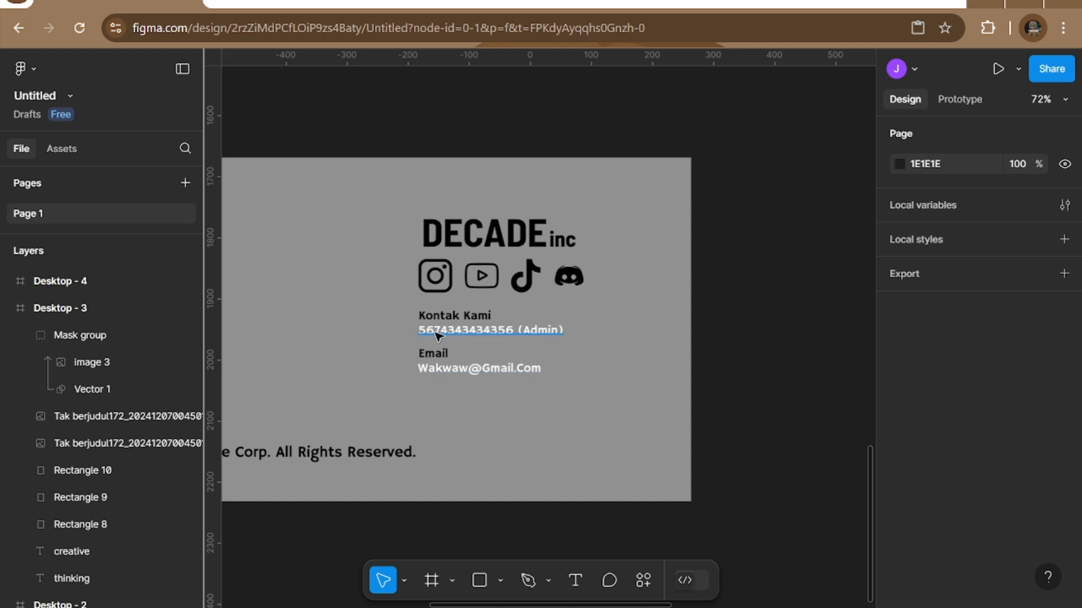
# Stack Desktop - 1 and Desktop - 2 above Desktop - 3, aligned in one vertical column with Desktop - 4.
pyautogui.scroll(-6, 473, 338)
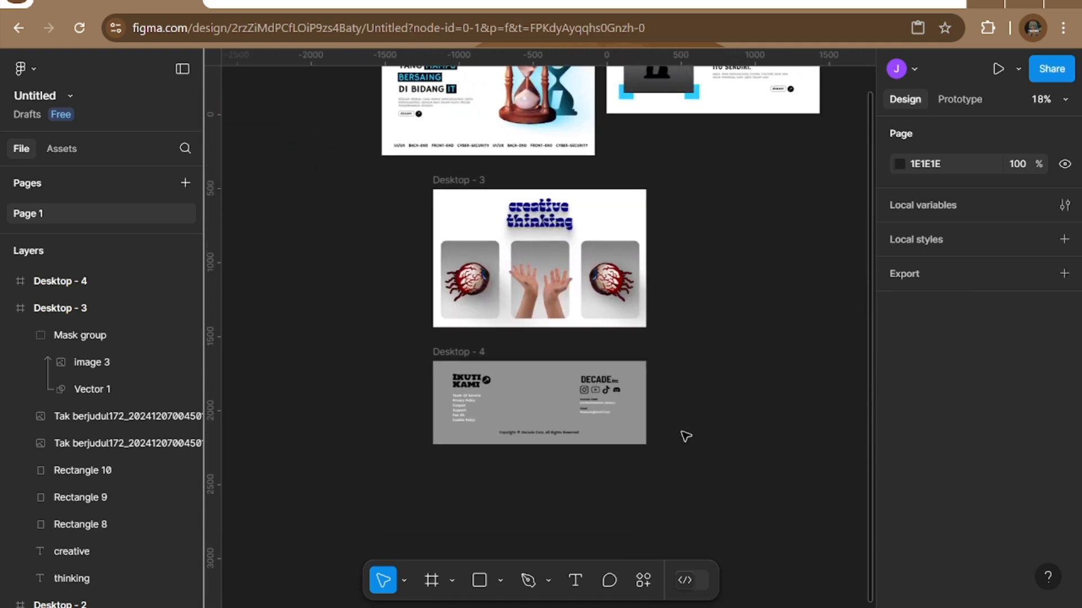
pyautogui.scroll(3, 684, 432)
pyautogui.scroll(-2, 684, 432)
pyautogui.scroll(-1, 728, 389)
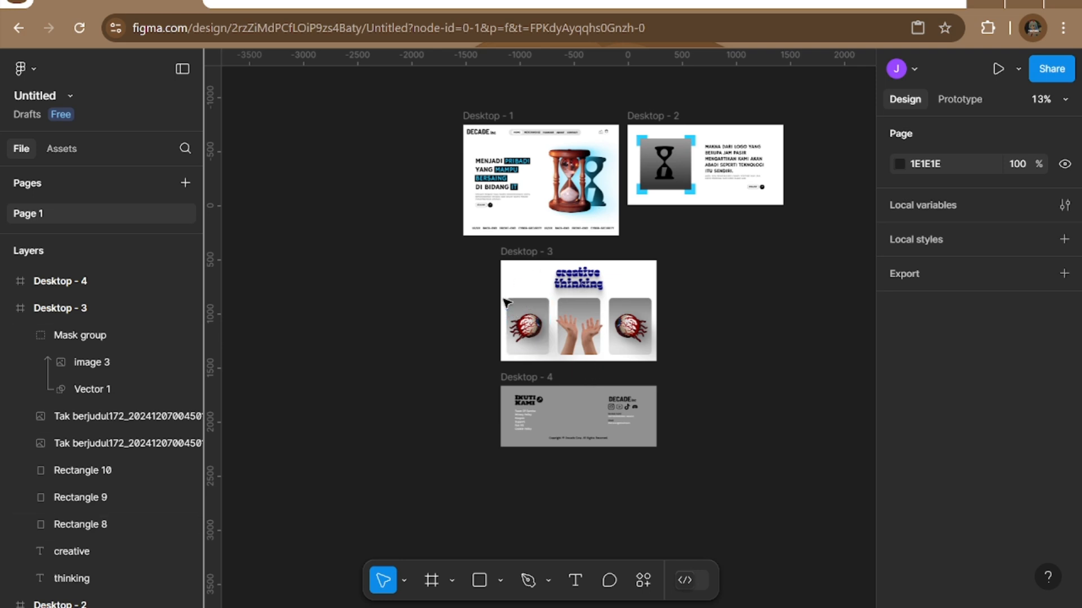
pyautogui.scroll(4, 647, 242)
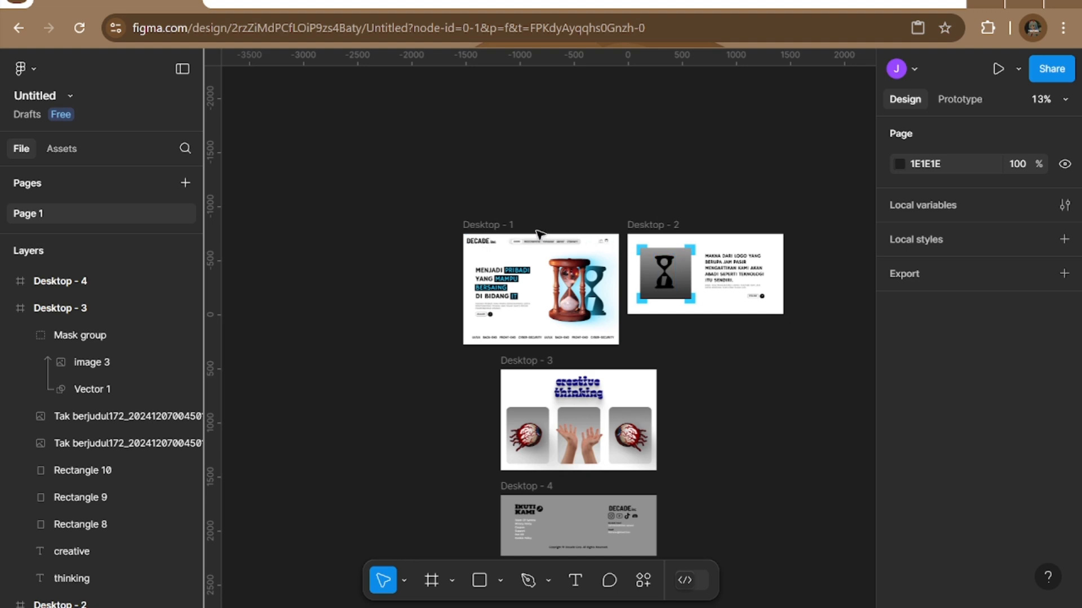
pyautogui.click(503, 226)
pyautogui.moveTo(531, 178); pyautogui.dragTo(543, 130)
pyautogui.moveTo(681, 227); pyautogui.dragTo(553, 264)
pyautogui.scroll(-1, 569, 503)
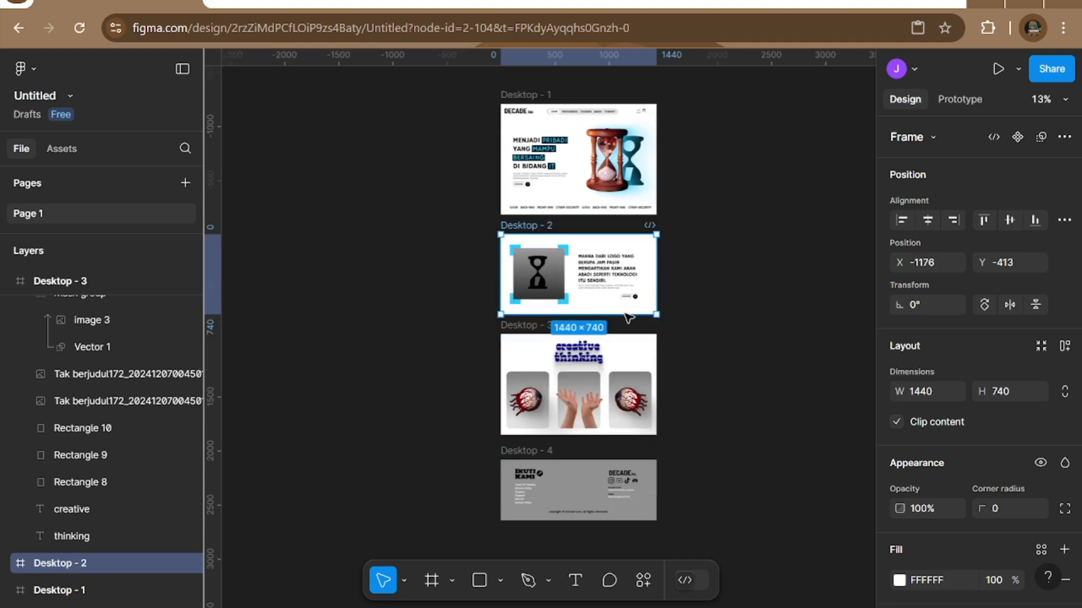
pyautogui.click(722, 419)
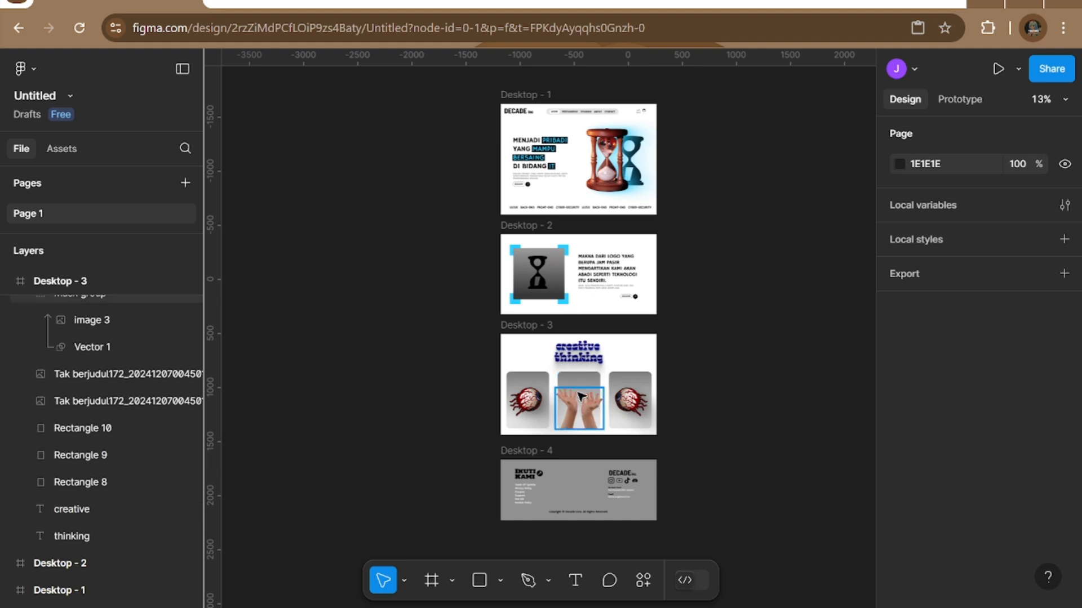
# Draw a tall empty frame about 1799 × 4186 beside the column of Desktop frames.
pyautogui.scroll(-1, 578, 423)
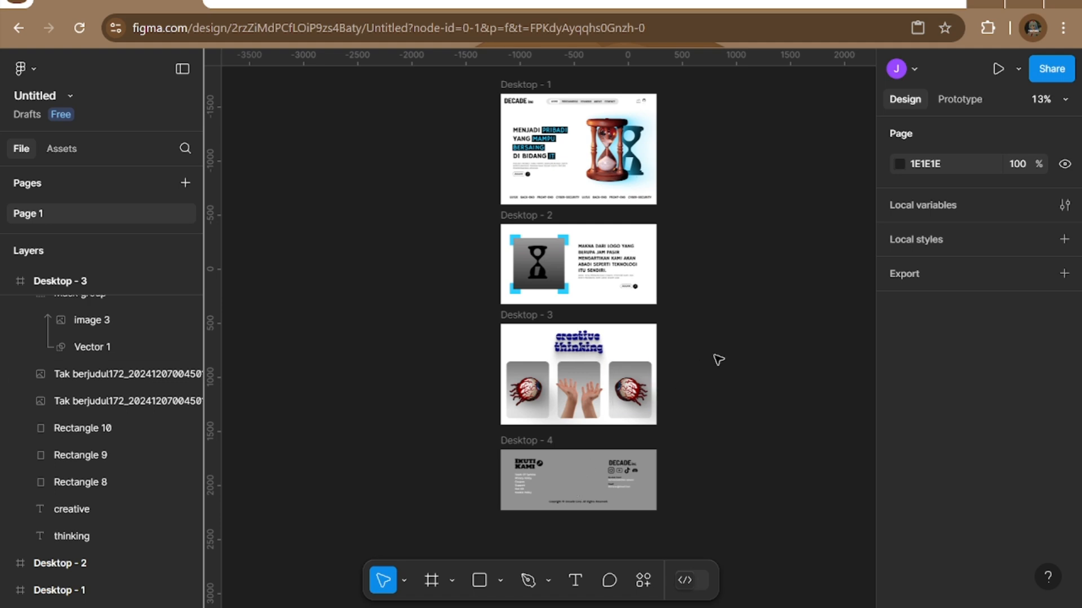
pyautogui.scroll(-4, 717, 360)
pyautogui.scroll(3, 717, 360)
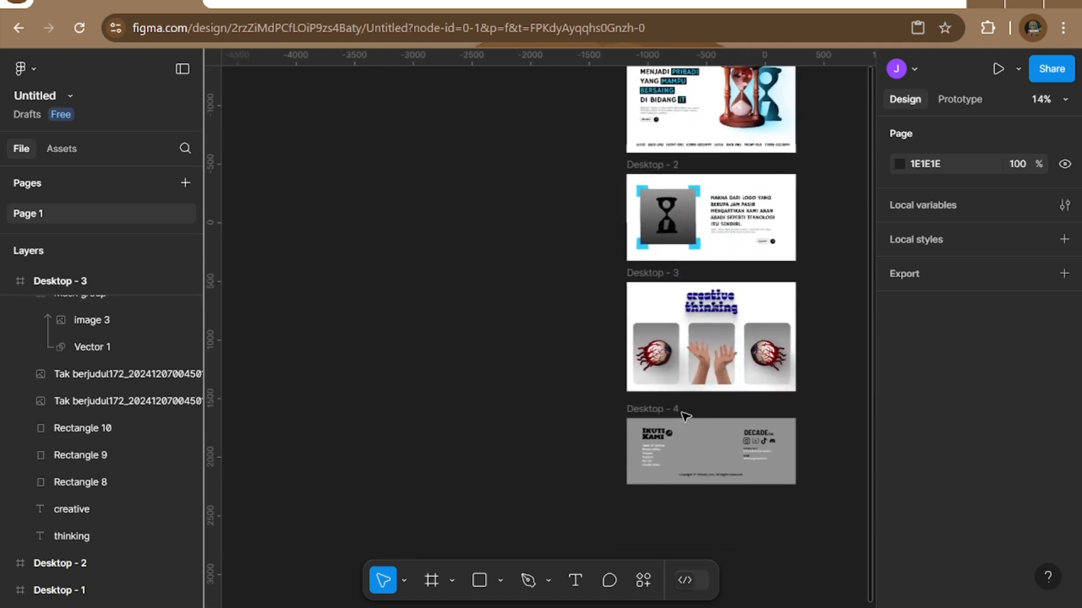
pyautogui.hscroll(2, 683, 415)
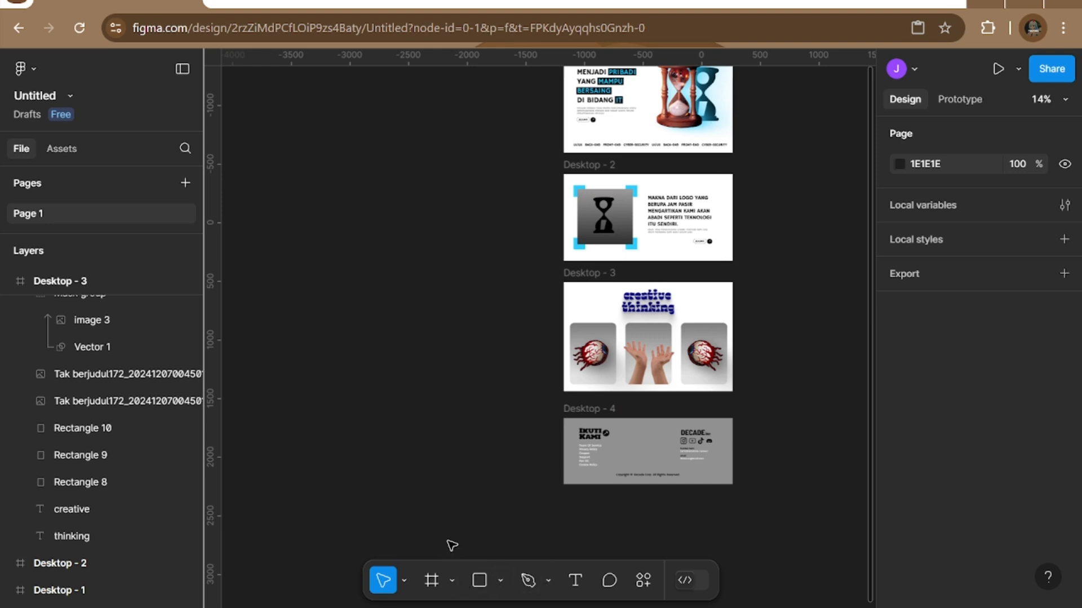
pyautogui.scroll(1, 451, 467)
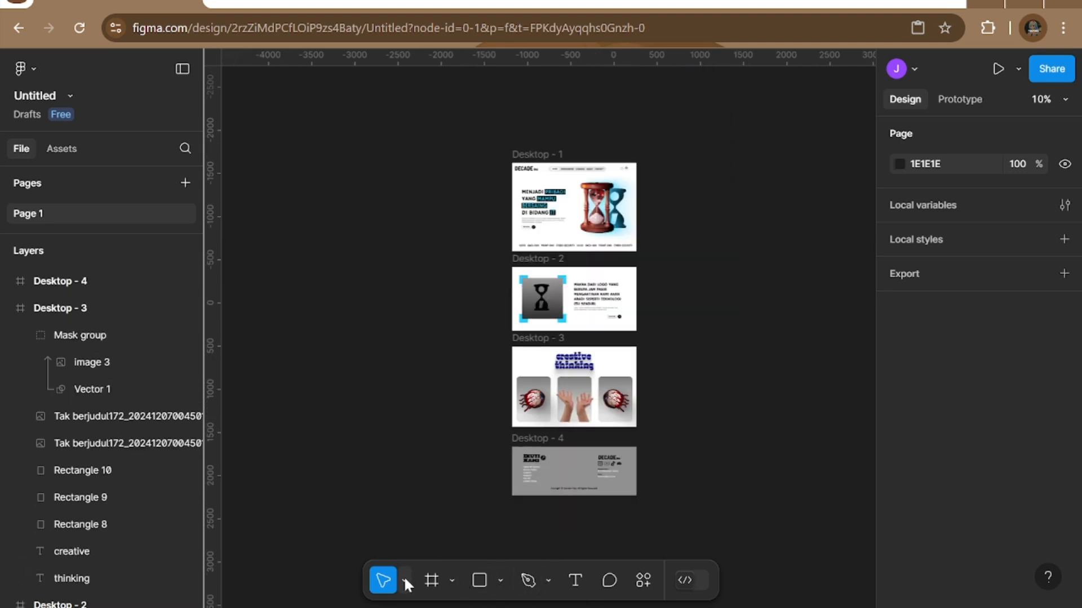
pyautogui.click(439, 586)
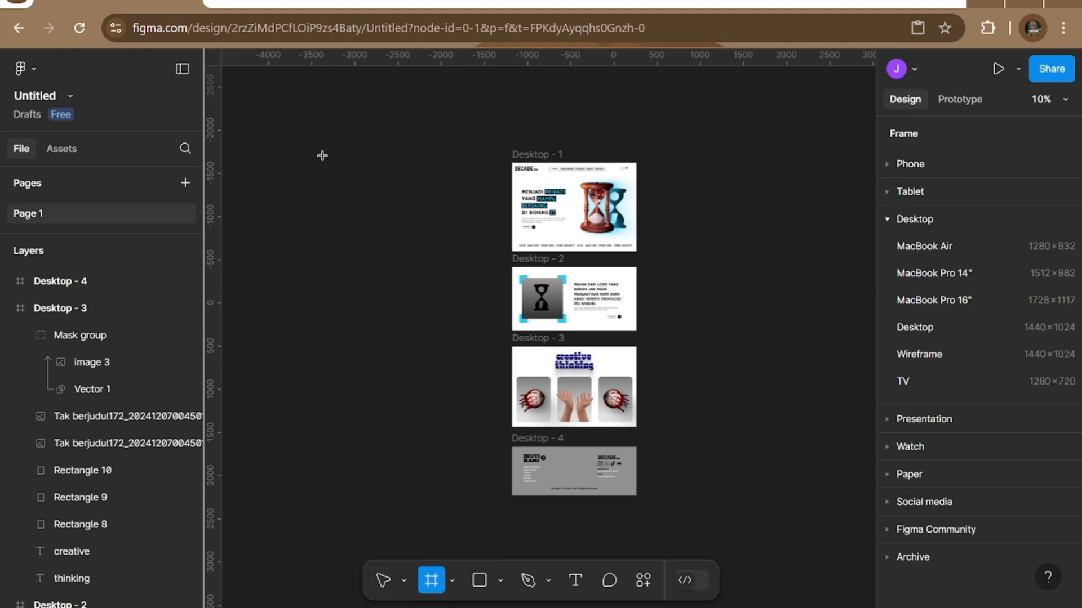
pyautogui.moveTo(322, 155); pyautogui.dragTo(478, 517)
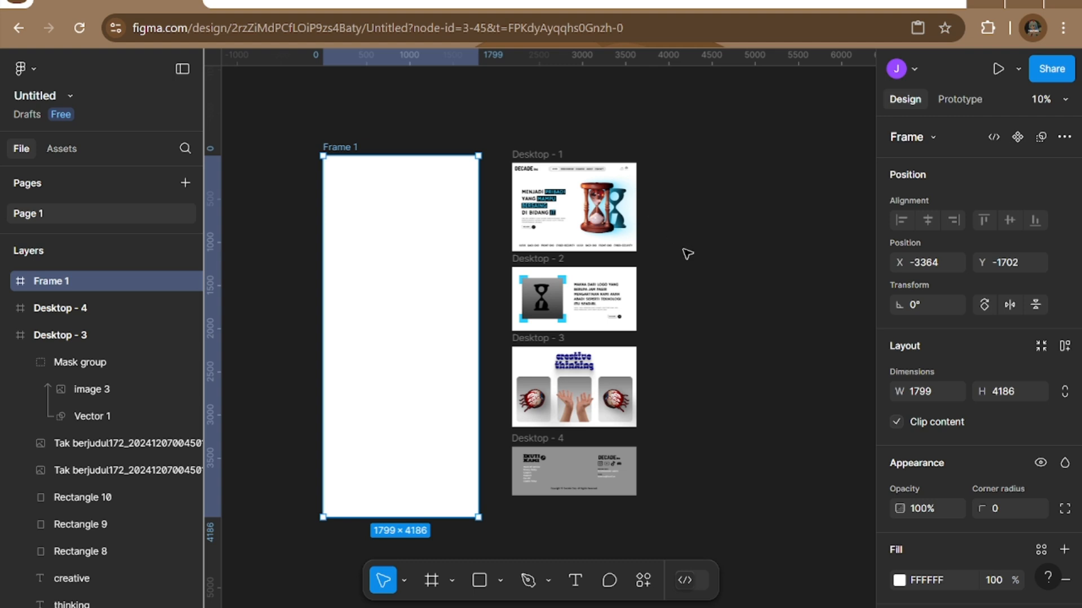
# Move Desktop - 1 into the upper part of the tall empty Frame 1.
pyautogui.scroll(3, 690, 257)
pyautogui.hscroll(-3, 693, 263)
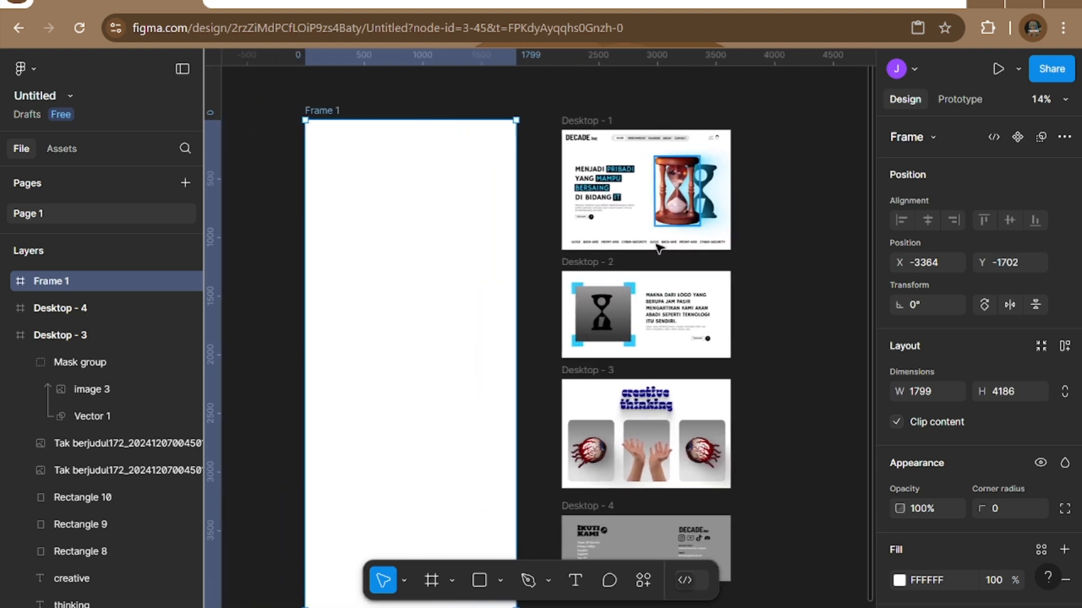
pyautogui.moveTo(655, 123); pyautogui.dragTo(422, 131)
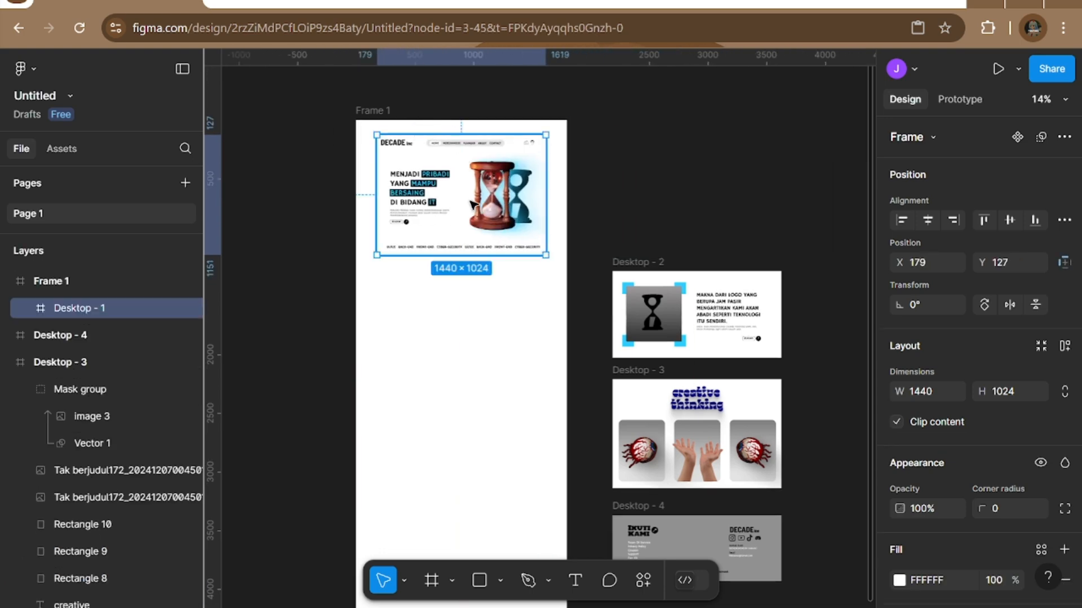
# Nudge Desktop - 1 inside Frame 1 toward the frame's left edge, then deselect it.
pyautogui.press('Left')
pyautogui.press('Left')
pyautogui.press('Left')
pyautogui.press('Left')
pyautogui.press('Left')
pyautogui.press('Left')
pyautogui.press('Left')
pyautogui.press('Left')
pyautogui.press('Left')
pyautogui.press('Left')
pyautogui.press('Left')
pyautogui.press('Left')
pyautogui.press('Left')
pyautogui.press('Left')
pyautogui.press('Left')
pyautogui.press('Left')
pyautogui.press('Left')
pyautogui.press('Left')
pyautogui.press('Left')
pyautogui.press('Left')
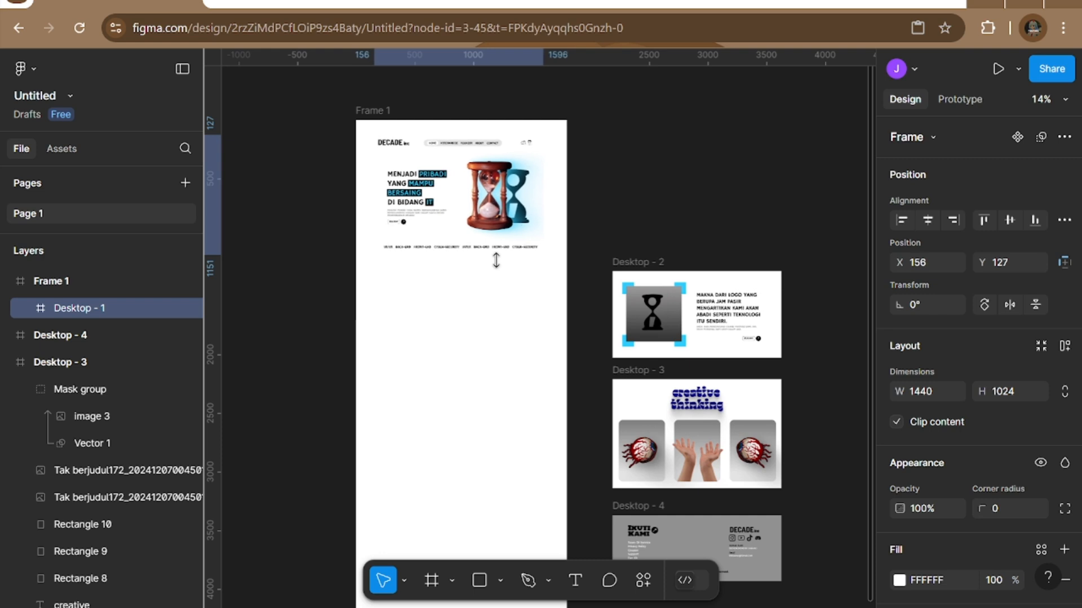
pyautogui.press('Left')
pyautogui.press('Left')
pyautogui.press('Left')
pyautogui.press('Left')
pyautogui.press('Left')
pyautogui.press('Left')
pyautogui.press('Left')
pyautogui.press('Left')
pyautogui.press('Left')
pyautogui.press('Left')
pyautogui.press('Left')
pyautogui.press('Left')
pyautogui.press('Left')
pyautogui.press('Left')
pyautogui.press('Left')
pyautogui.press('Left')
pyautogui.press('Left')
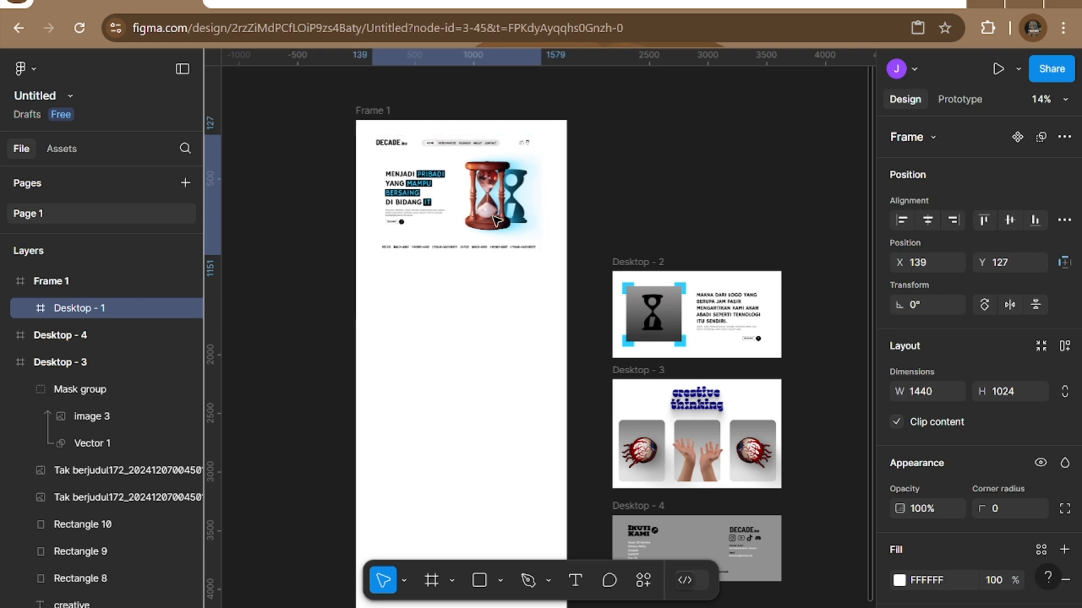
pyautogui.press('Left')
pyautogui.press('Left')
pyautogui.press('Left')
pyautogui.press('Left')
pyautogui.press('Left')
pyautogui.press('Left')
pyautogui.press('Left')
pyautogui.press('Left')
pyautogui.press('Left')
pyautogui.press('Left')
pyautogui.press('Left')
pyautogui.press('Left')
pyautogui.press('Left')
pyautogui.press('Left')
pyautogui.press('Left')
pyautogui.press('Left')
pyautogui.press('Left')
pyautogui.press('Left')
pyautogui.press('Left')
pyautogui.press('Left')
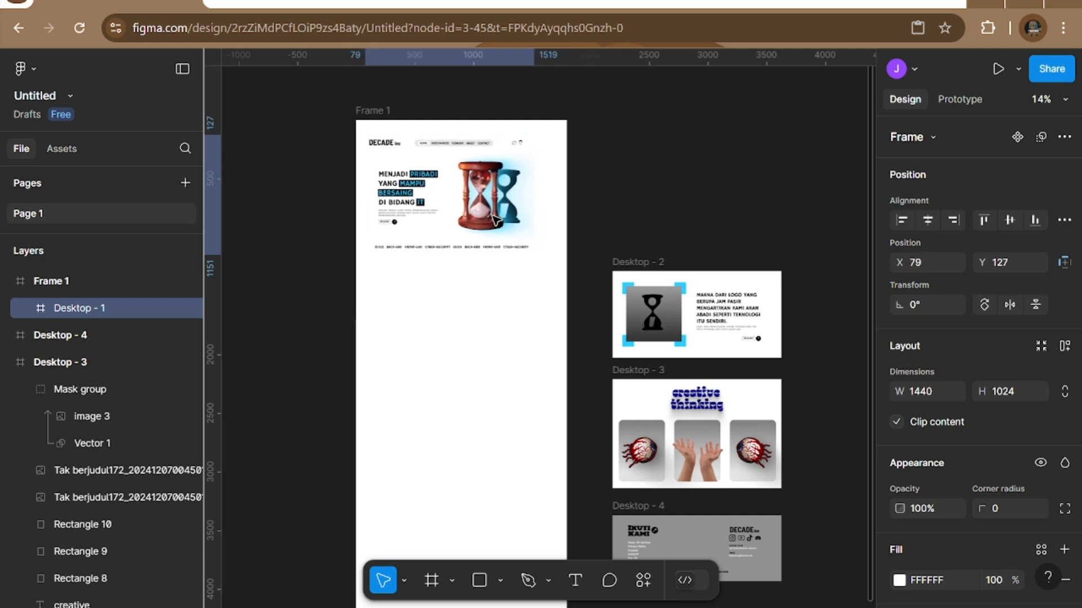
pyautogui.press('Left')
pyautogui.press('Left')
pyautogui.press('Left')
pyautogui.press('Left')
pyautogui.press('Left')
pyautogui.press('Left')
pyautogui.press('Left')
pyautogui.press('Left')
pyautogui.press('Left')
pyautogui.press('Left')
pyautogui.press('Left')
pyautogui.press('Left')
pyautogui.press('Left')
pyautogui.press('Left')
pyautogui.press('Left')
pyautogui.press('Left')
pyautogui.press('Left')
pyautogui.press('Left')
pyautogui.press('Left')
pyautogui.press('Left')
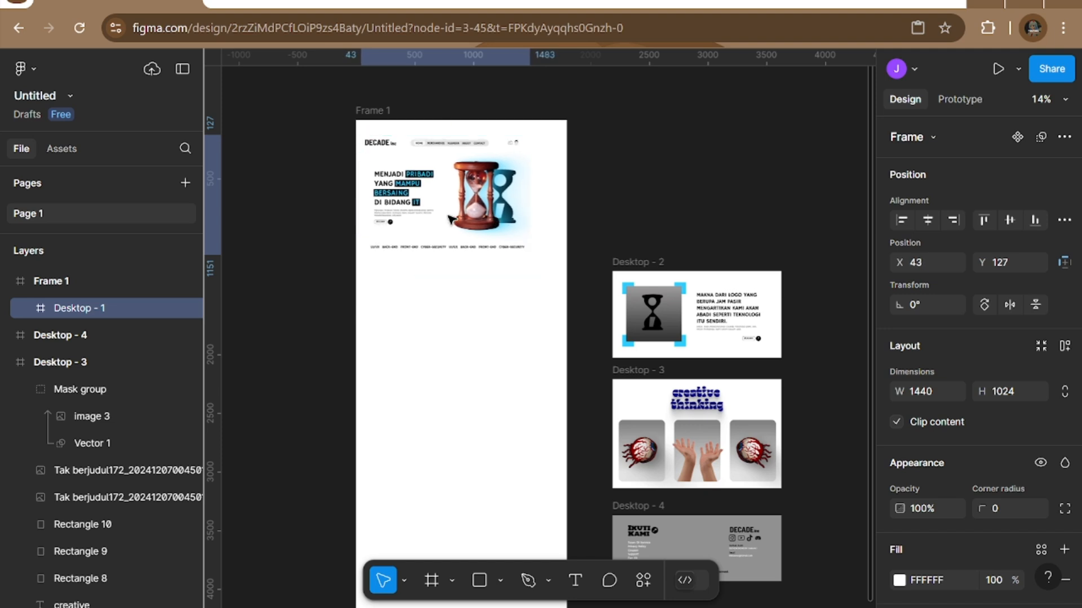
pyautogui.press('Left')
pyautogui.press('Left')
pyautogui.press('Left')
pyautogui.press('Left')
pyautogui.press('Left')
pyautogui.press('Left')
pyautogui.press('Left')
pyautogui.press('Left')
pyautogui.press('Left')
pyautogui.press('Left')
pyautogui.press('Left')
pyautogui.press('Left')
pyautogui.press('Left')
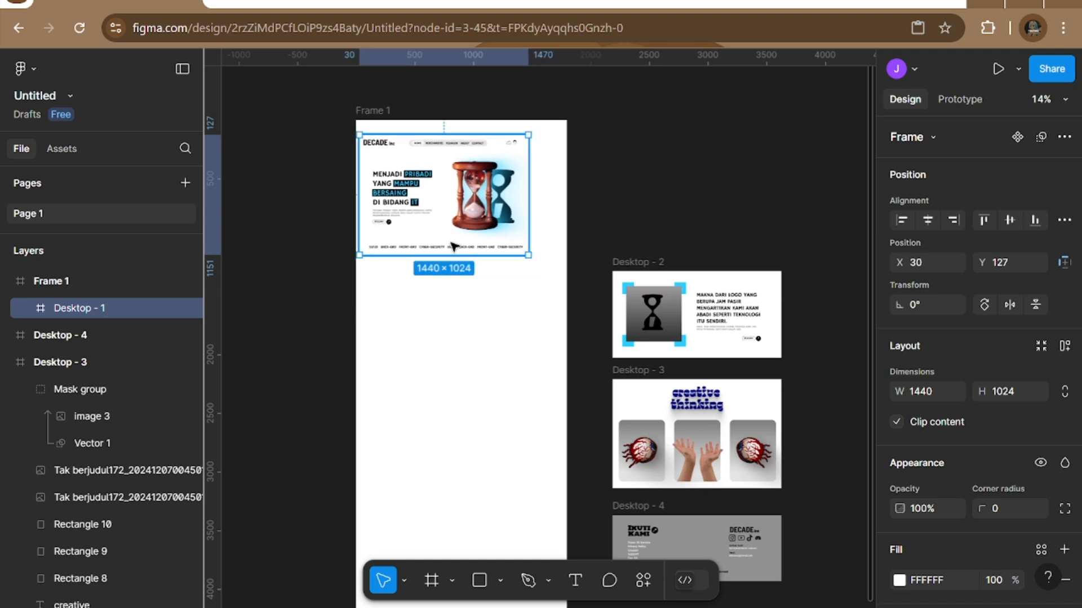
pyautogui.press('Left')
pyautogui.press('Left')
pyautogui.press('Left')
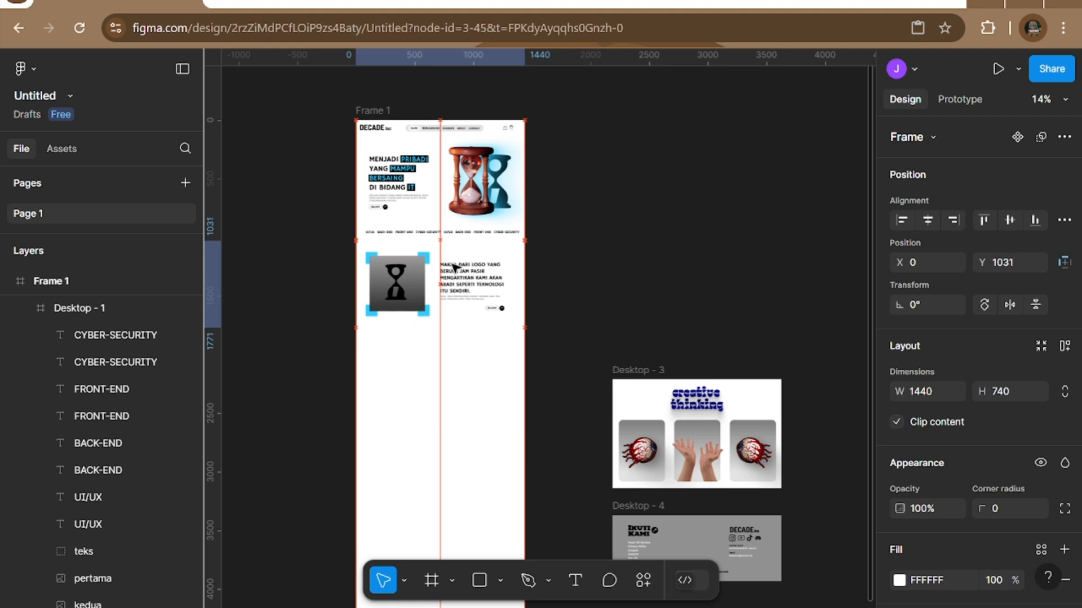
pyautogui.click(670, 266)
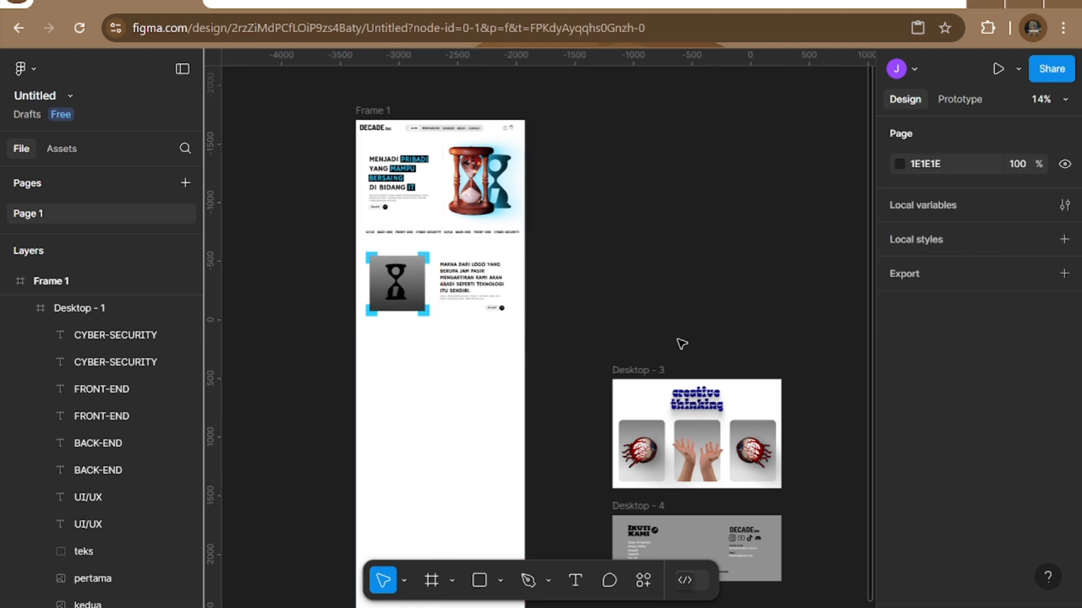
# Move Desktop - 3 and Desktop - 4 into Frame 1, stacked directly beneath the hourglass logo section.
pyautogui.scroll(-1, 681, 344)
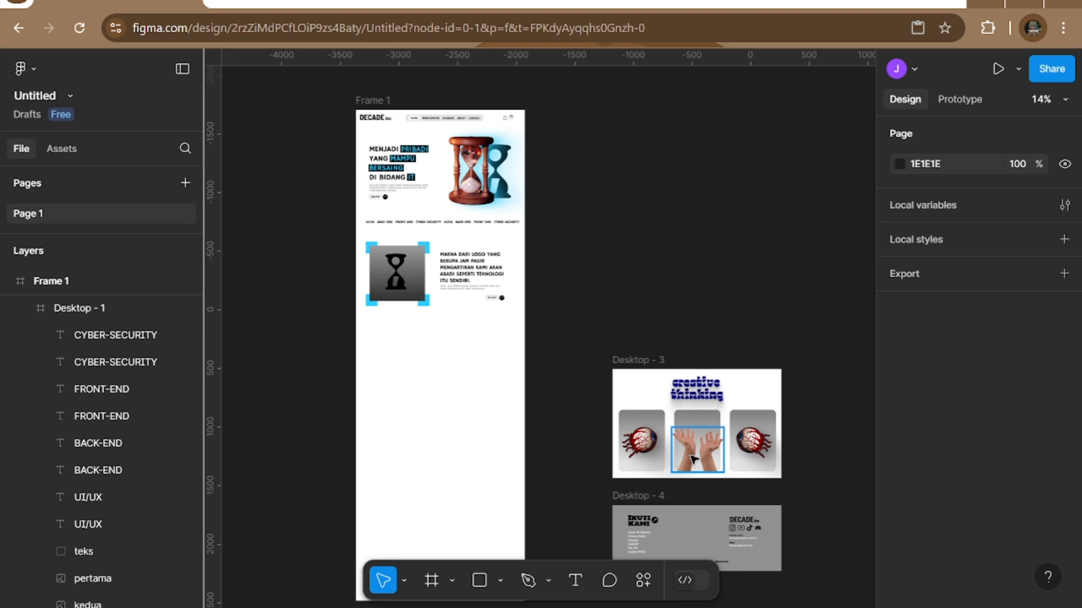
pyautogui.scroll(-2, 690, 458)
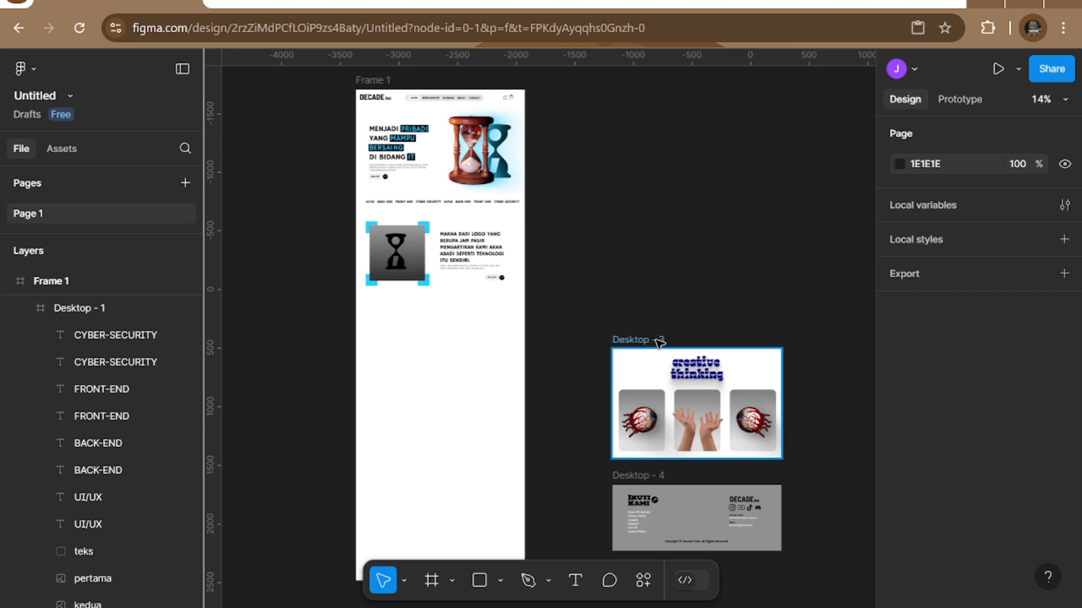
pyautogui.moveTo(657, 338); pyautogui.dragTo(401, 293)
pyautogui.moveTo(697, 518); pyautogui.dragTo(441, 440)
pyautogui.click(753, 480)
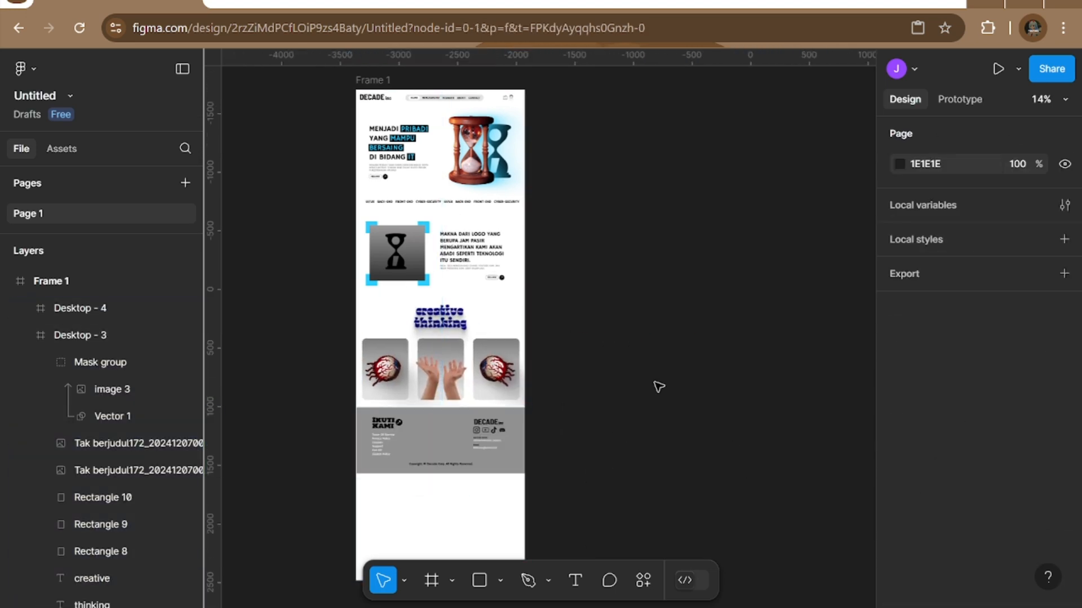
# Shorten Frame 1 to a height of 3273 so it ends at the bottom of the grey footer.
pyautogui.keyDown('ctrl'); pyautogui.scroll(-3, 642, 374); pyautogui.keyUp('ctrl')
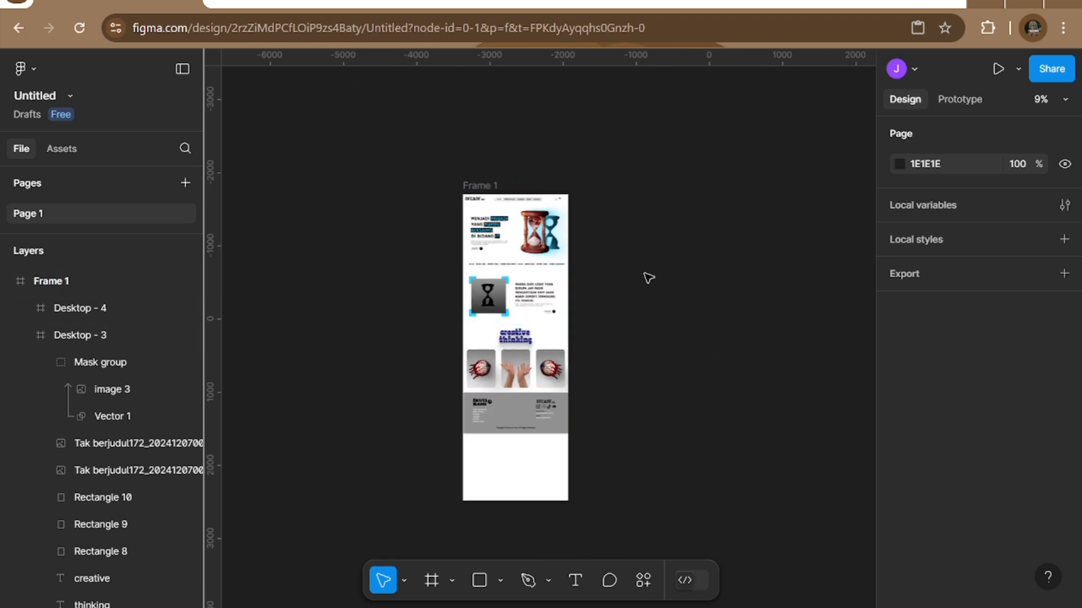
pyautogui.click(474, 187)
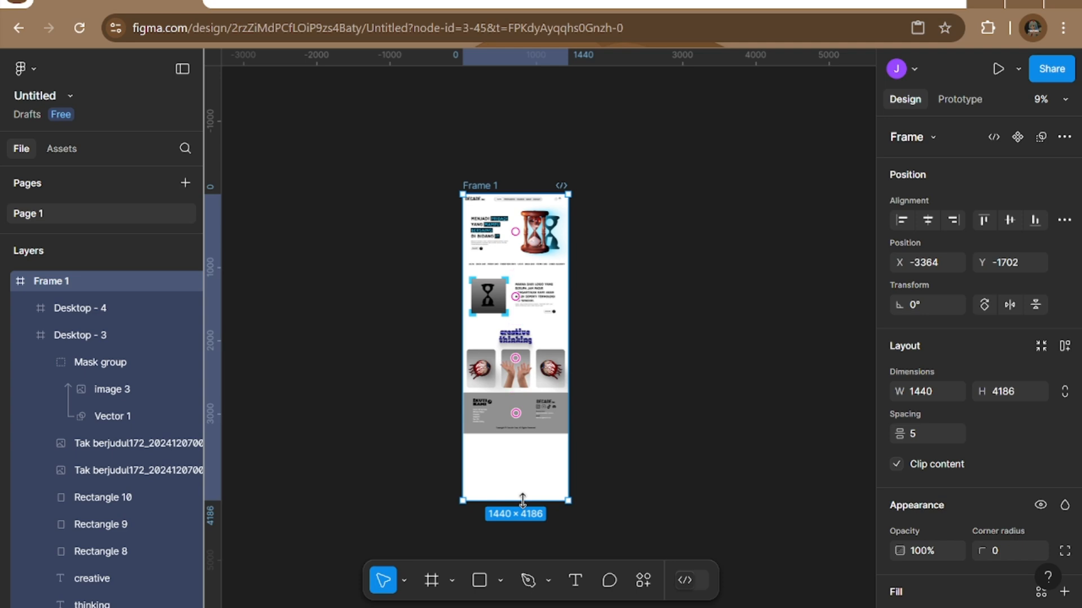
pyautogui.moveTo(522, 499); pyautogui.dragTo(525, 434)
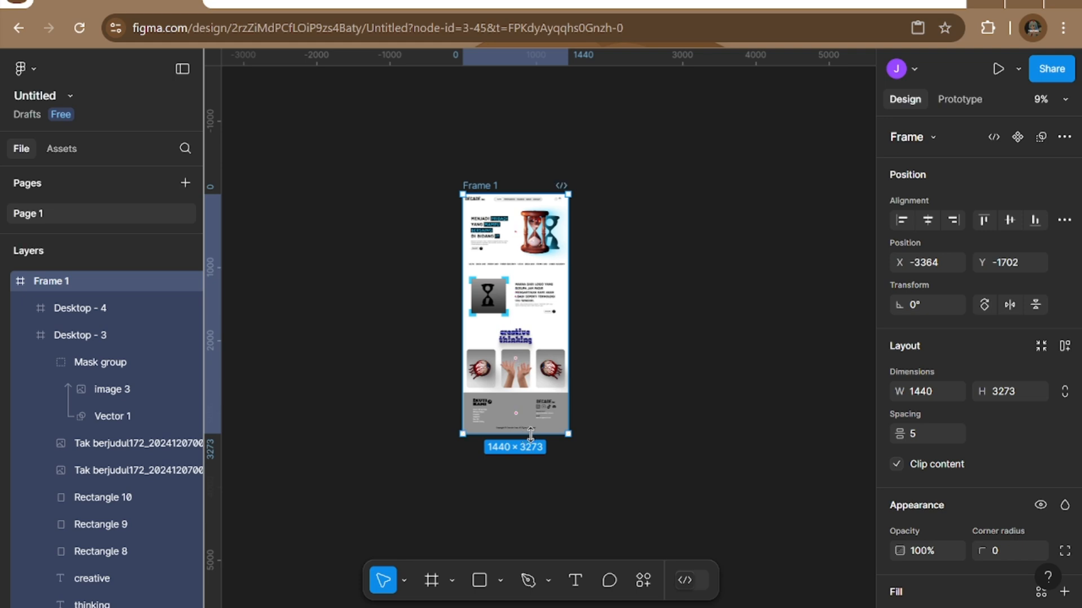
# Shorten Frame 1 to a height of 1029 so only the Desktop - 1 section shows, and reselect it.
pyautogui.scroll(3, 532, 157)
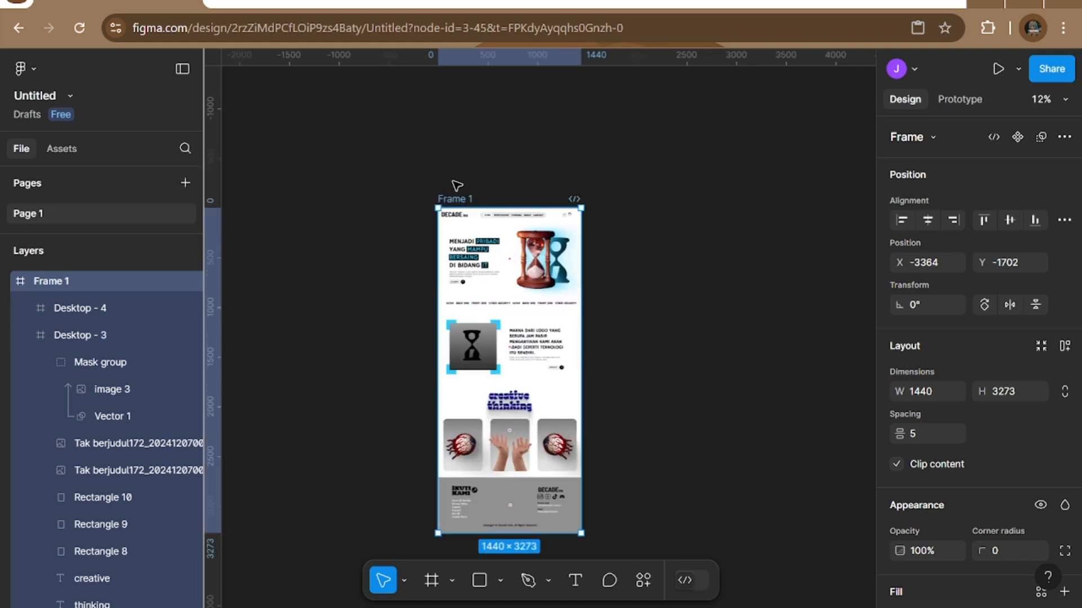
pyautogui.moveTo(548, 533); pyautogui.dragTo(556, 310)
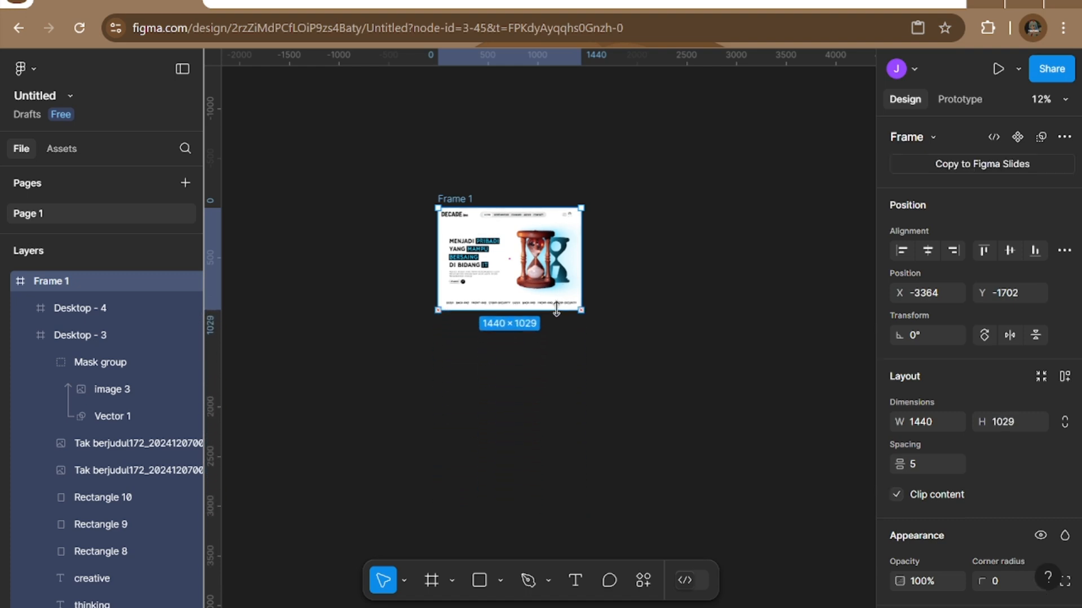
pyautogui.click(645, 372)
pyautogui.click(475, 199)
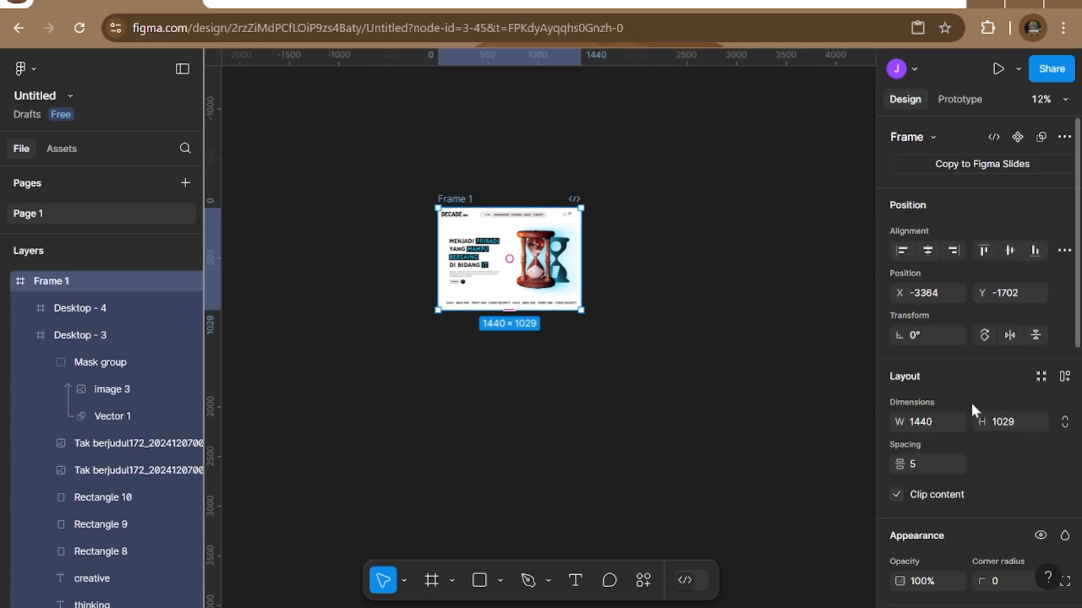
# Trim Frame 1 to a height of 1001, just below the UI/UX and CYBER-SECURITY text row, and select it.
pyautogui.scroll(-2, 952, 394)
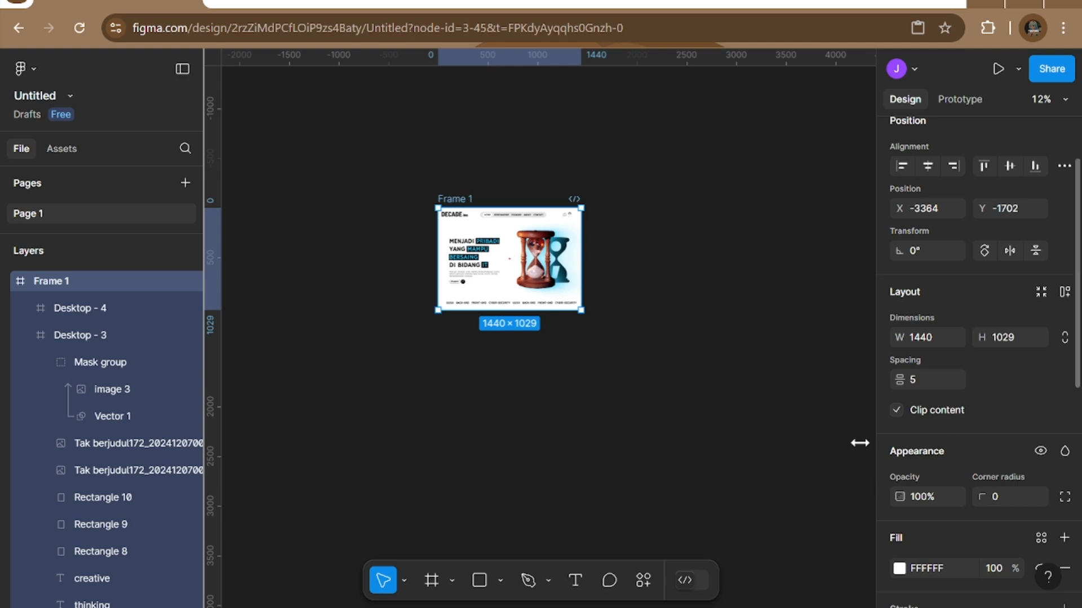
pyautogui.scroll(3, 603, 393)
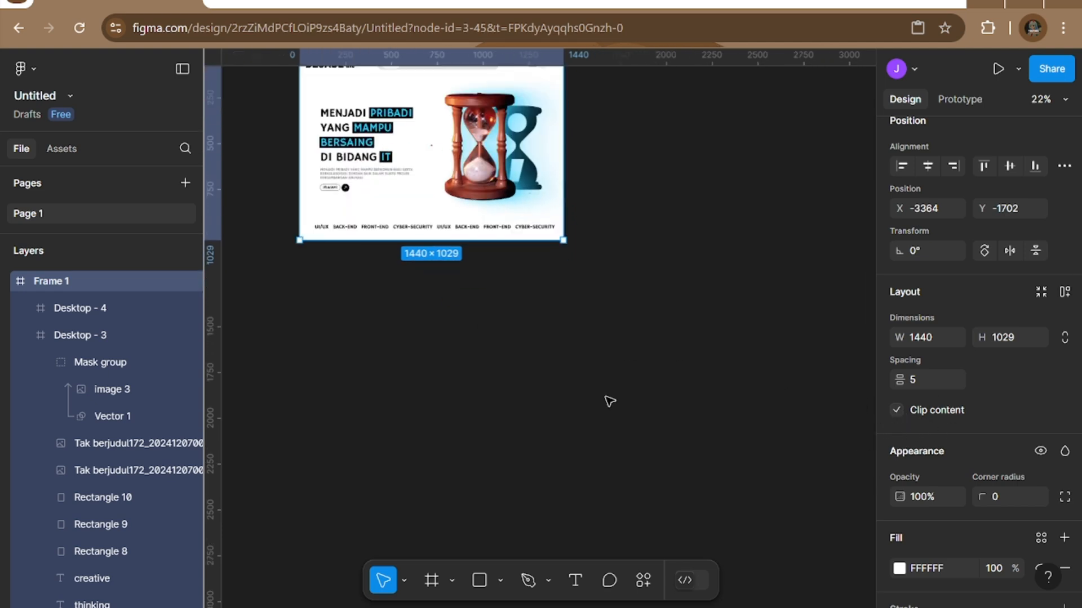
pyautogui.hscroll(-3, 605, 364)
pyautogui.scroll(3, 599, 326)
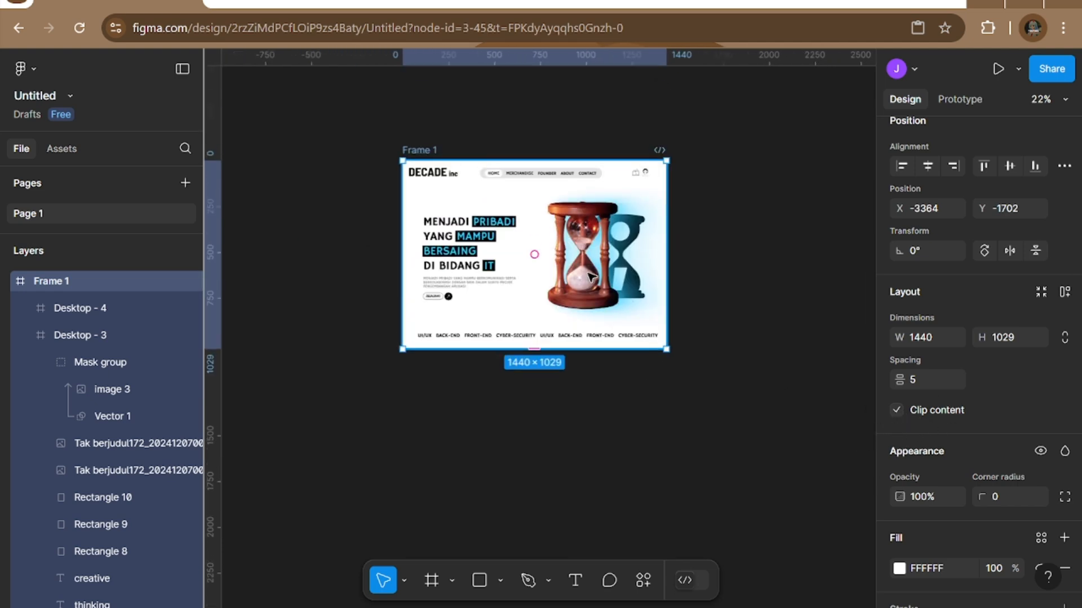
pyautogui.click(590, 273)
pyautogui.moveTo(611, 350); pyautogui.dragTo(610, 344)
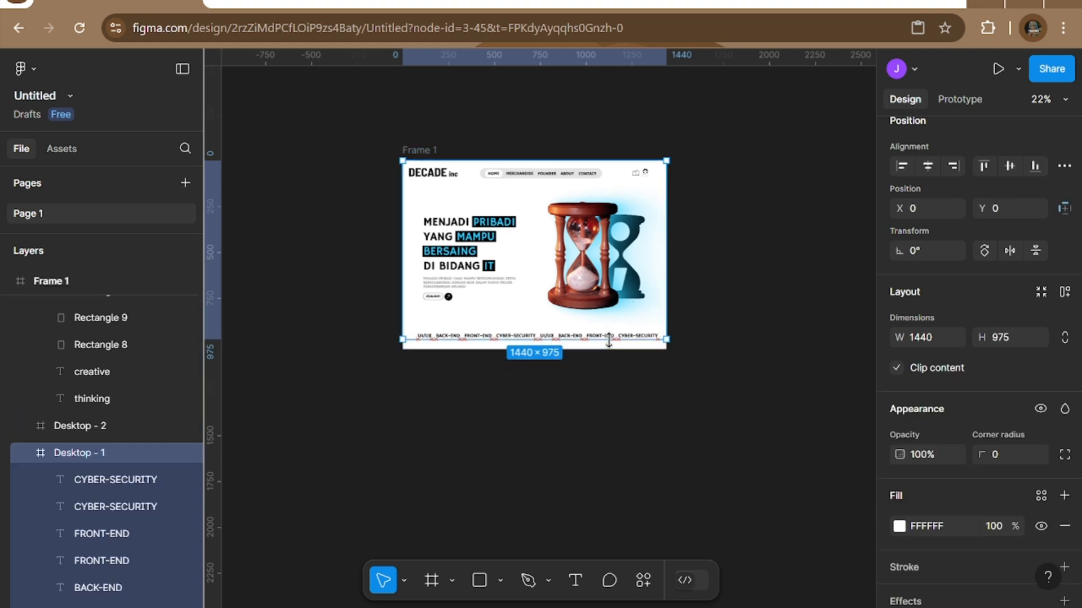
pyautogui.click(720, 365)
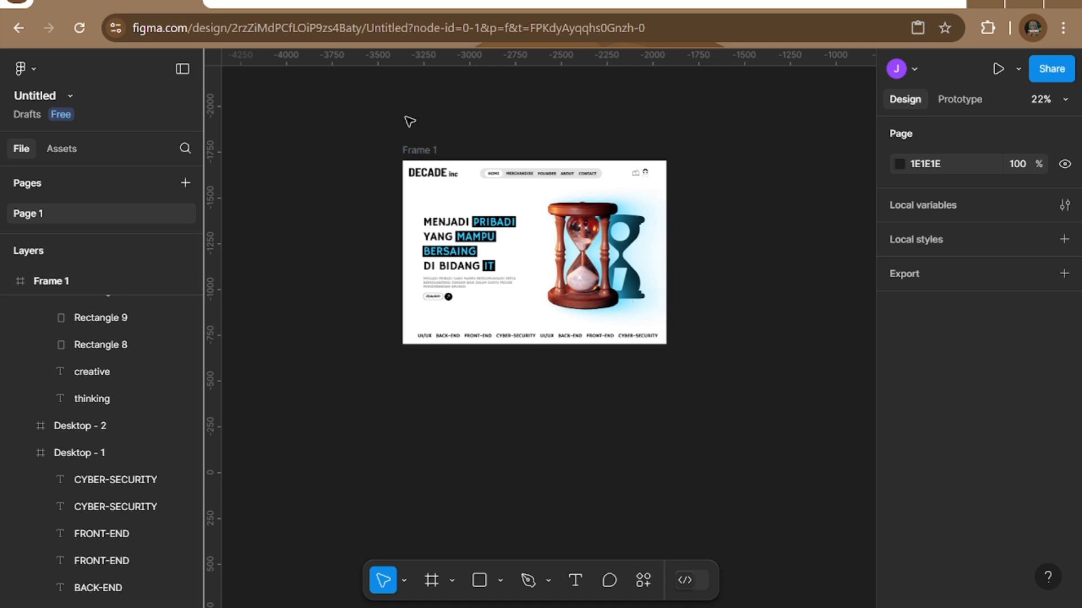
pyautogui.click(414, 150)
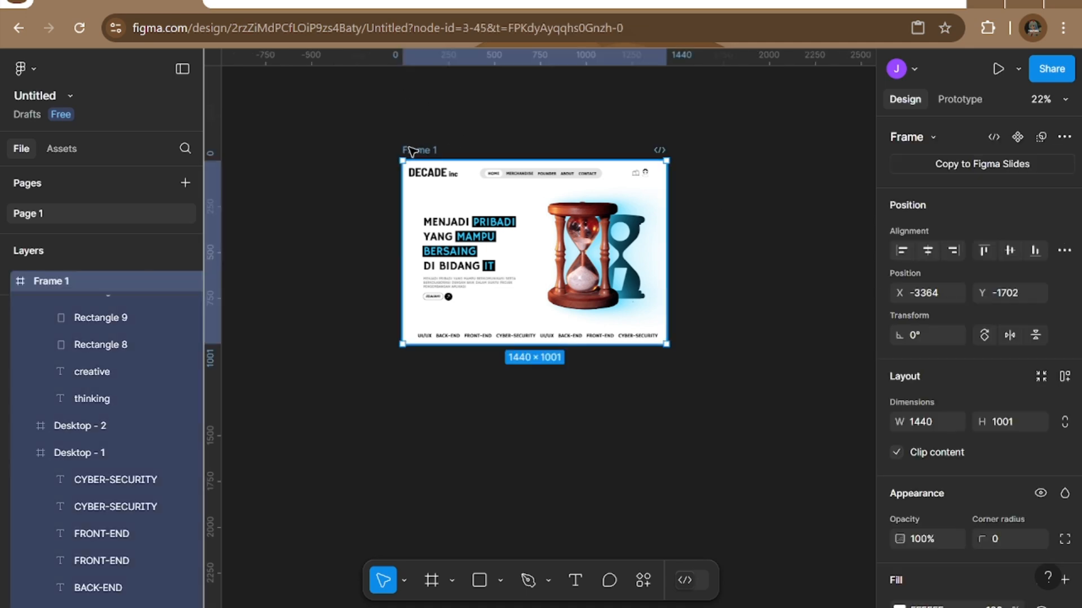
pyautogui.click(196, 377)
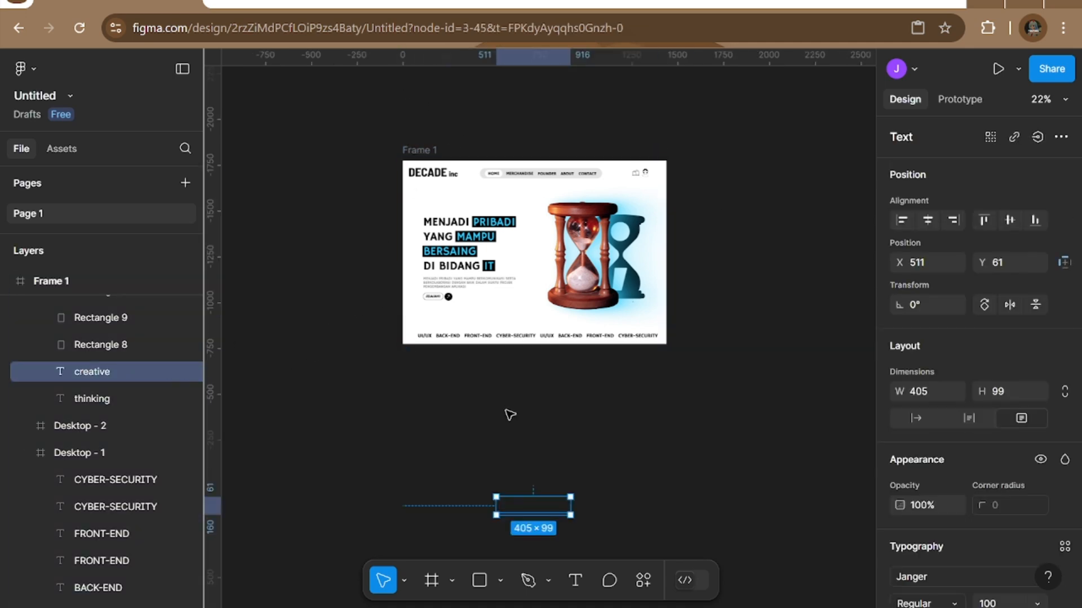
pyautogui.press('Escape')
pyautogui.press('Escape')
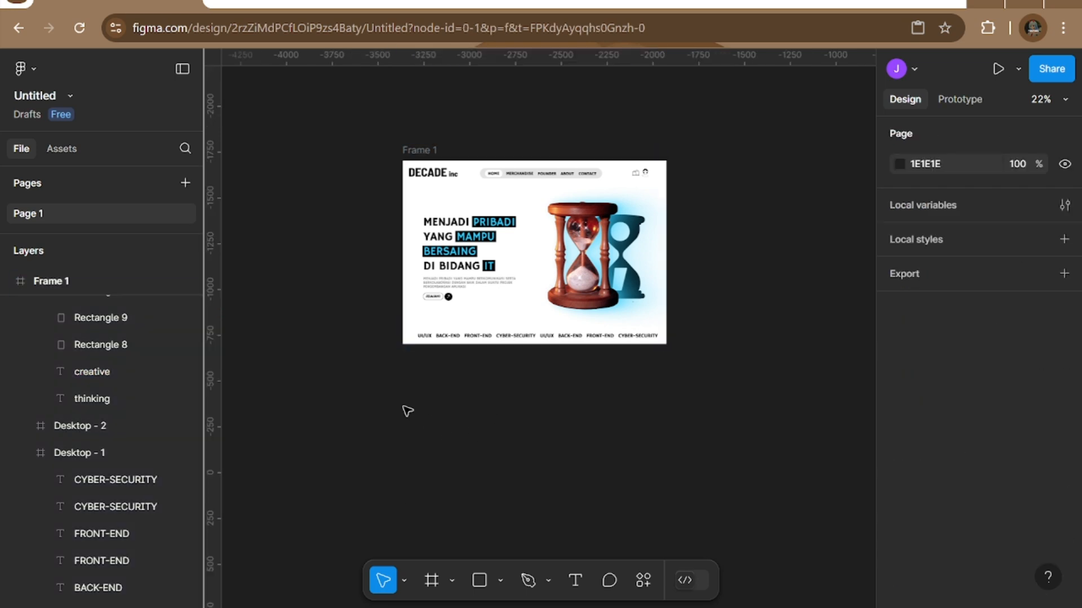
pyautogui.scroll(2, 309, 382)
pyautogui.scroll(-2, 299, 388)
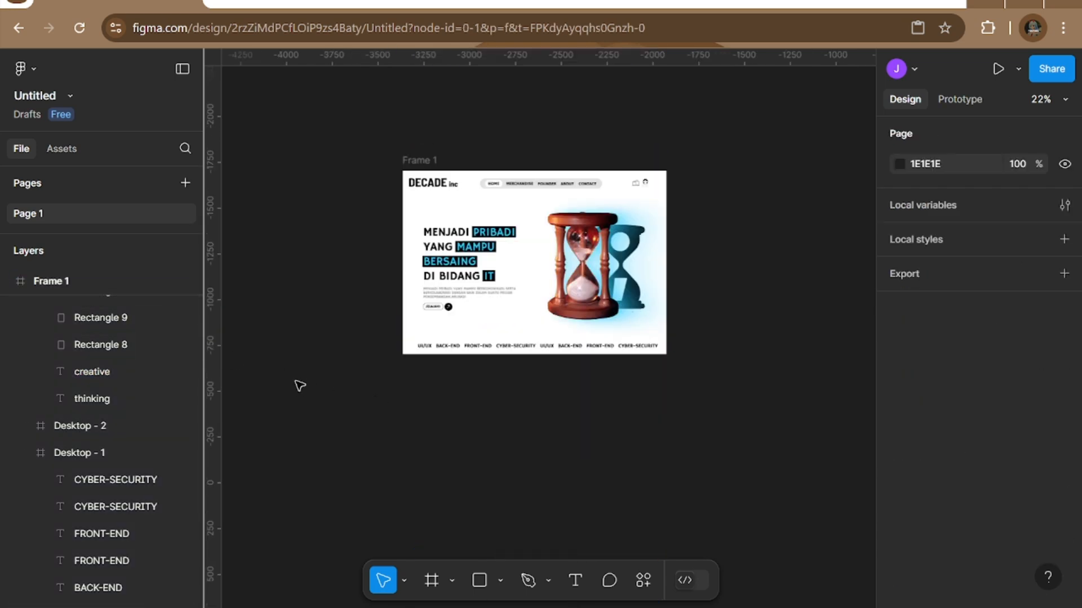
pyautogui.scroll(2, 296, 381)
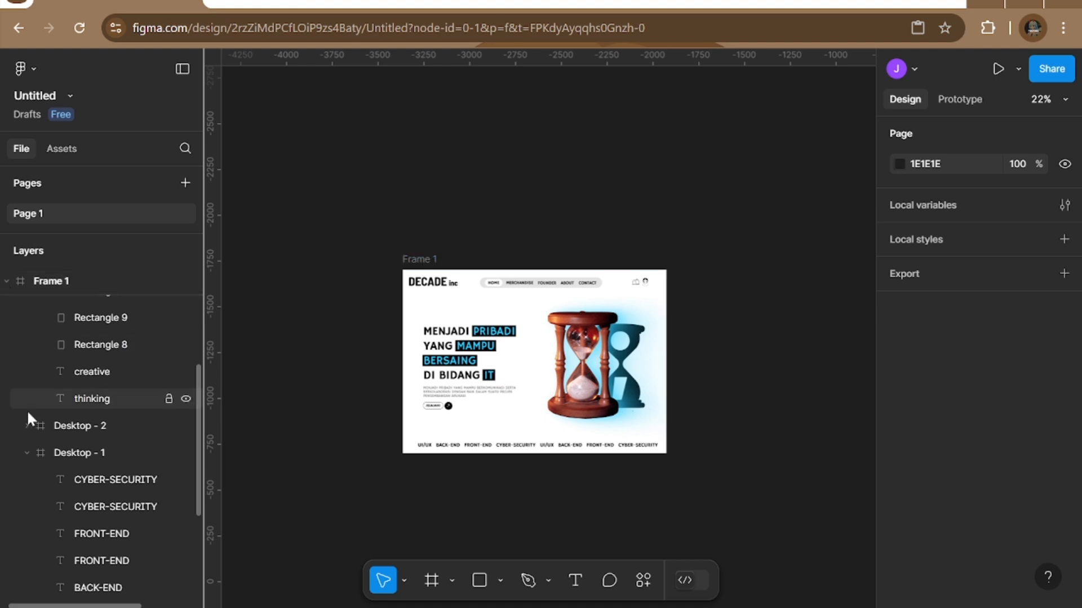
# Collapse the layer contents of Desktop - 1 and Desktop - 3 inside Frame 1.
pyautogui.click(26, 452)
pyautogui.scroll(4, 26, 449)
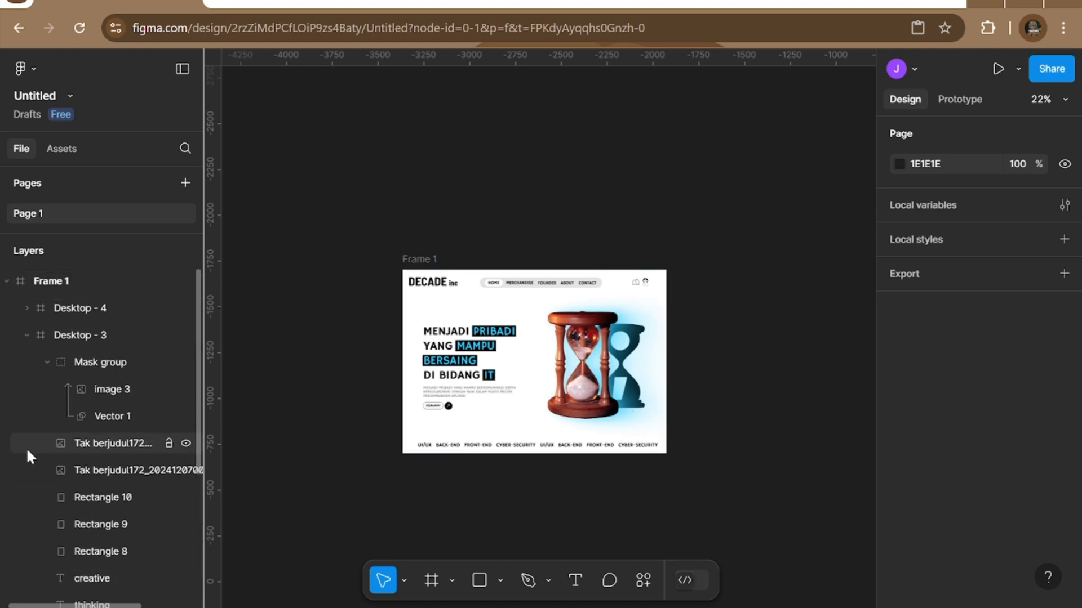
pyautogui.click(27, 334)
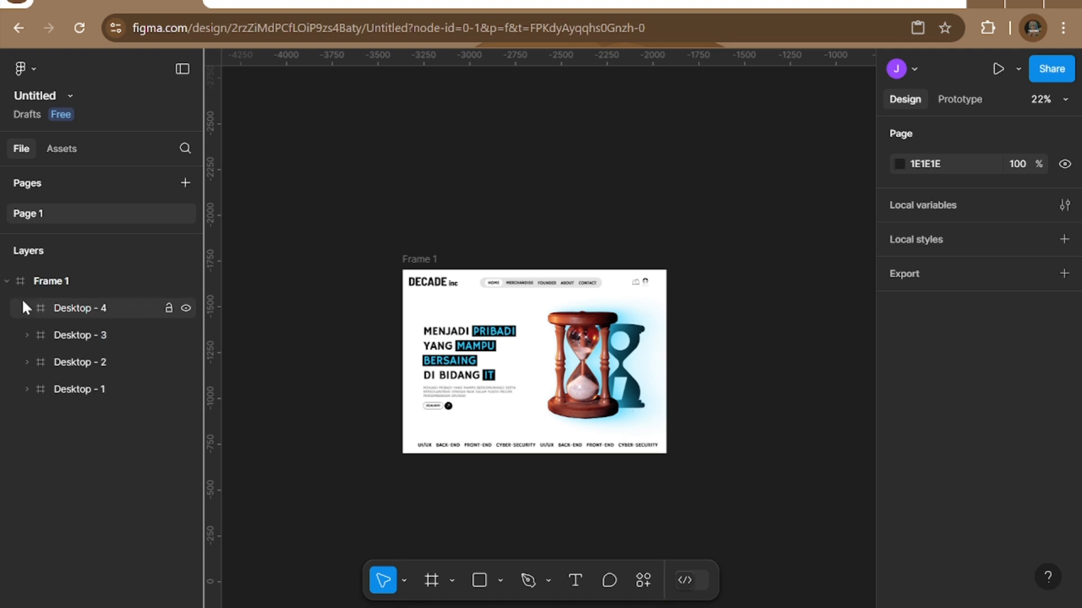
# Take the navbar group out of Desktop - 1 and place it directly in Frame 1, above Desktop - 4 in the layer order.
pyautogui.click(26, 389)
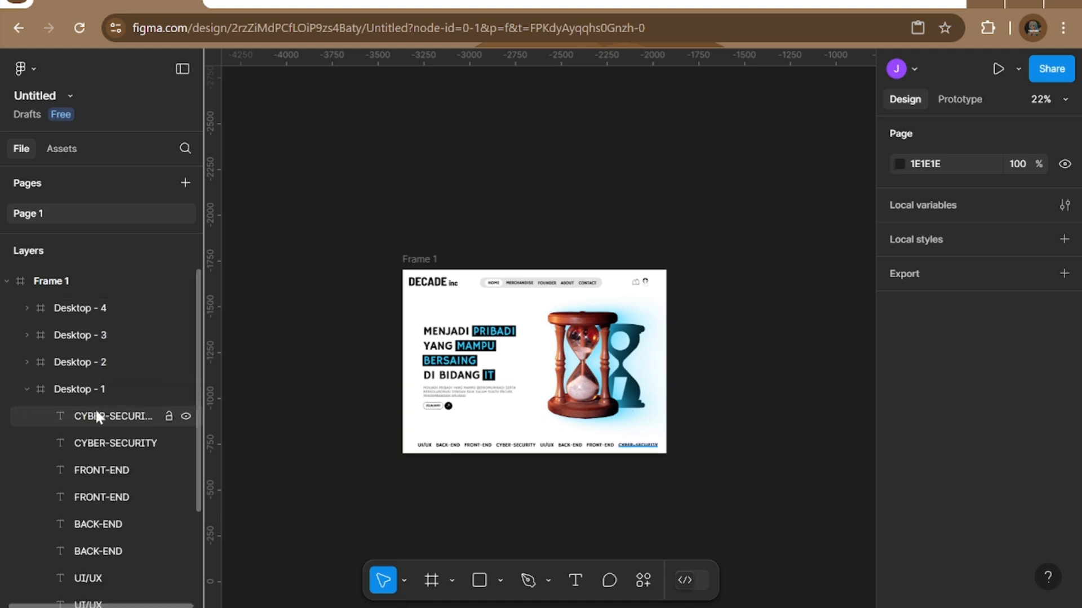
pyautogui.scroll(-3, 97, 418)
pyautogui.scroll(3, 73, 457)
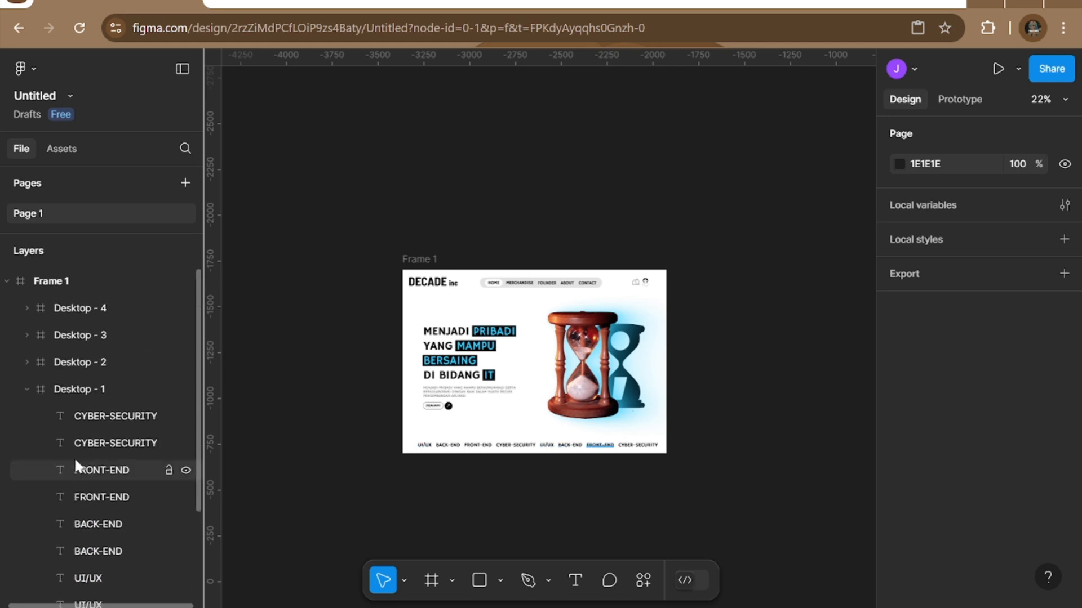
pyautogui.scroll(-1, 70, 448)
pyautogui.scroll(-2, 70, 449)
pyautogui.scroll(3, 97, 387)
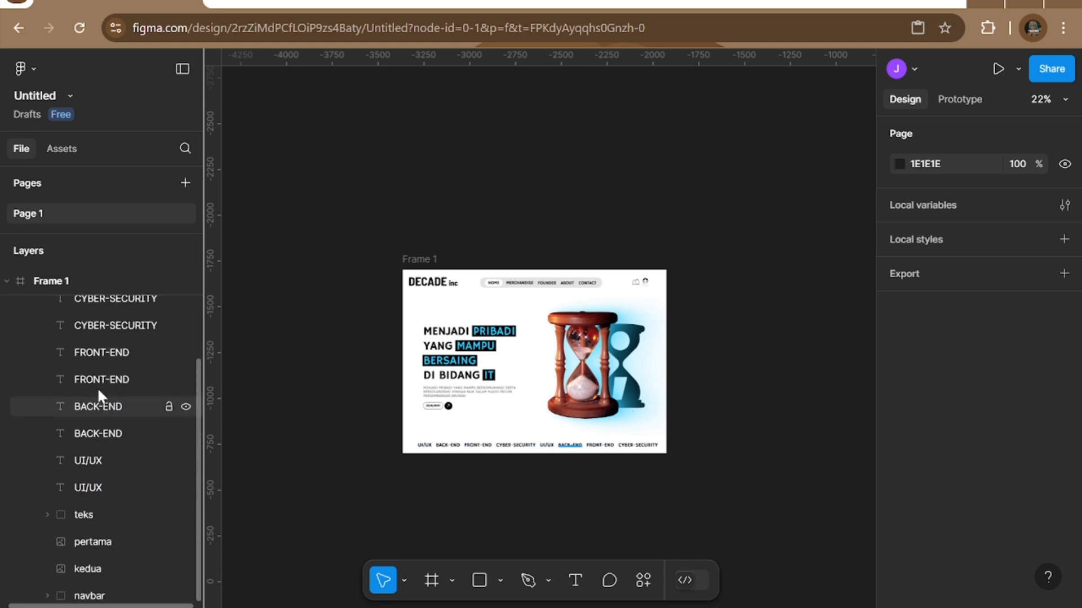
pyautogui.scroll(-3, 68, 395)
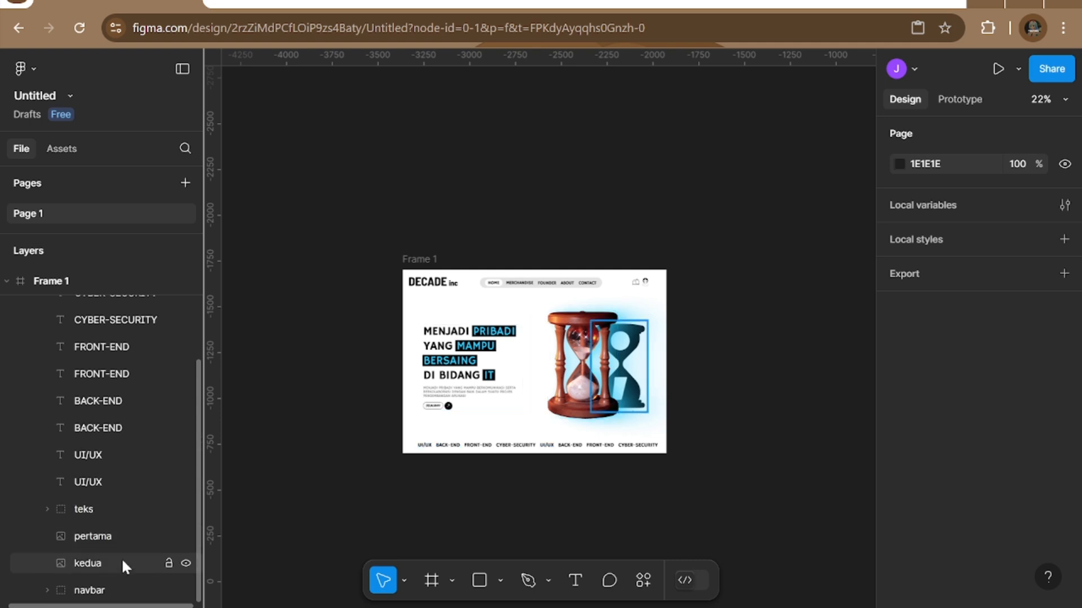
pyautogui.click(111, 589)
pyautogui.scroll(3, 116, 270)
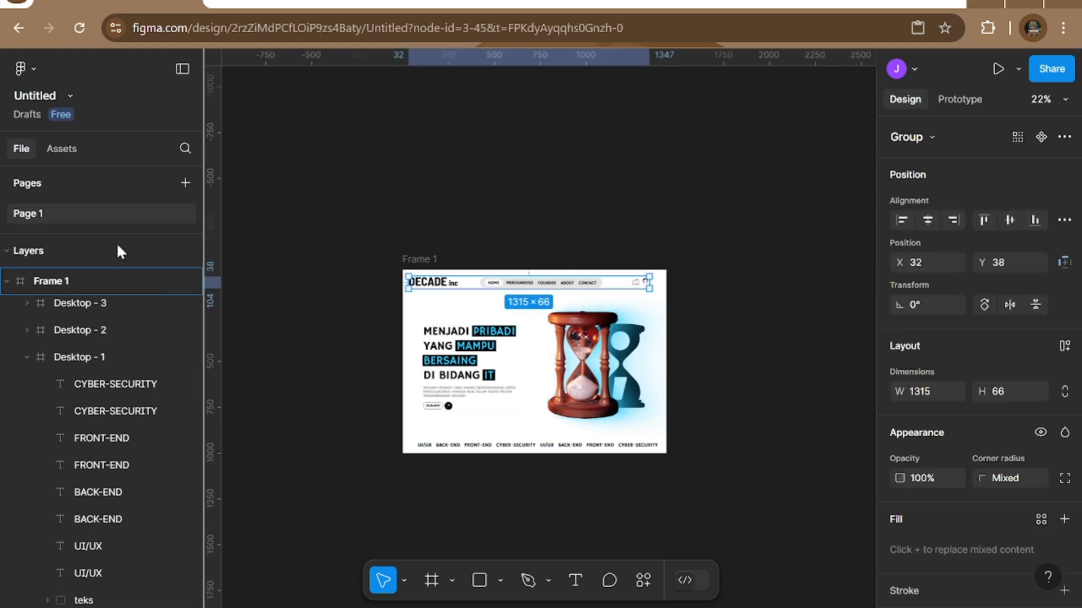
pyautogui.moveTo(123, 276); pyautogui.dragTo(114, 285)
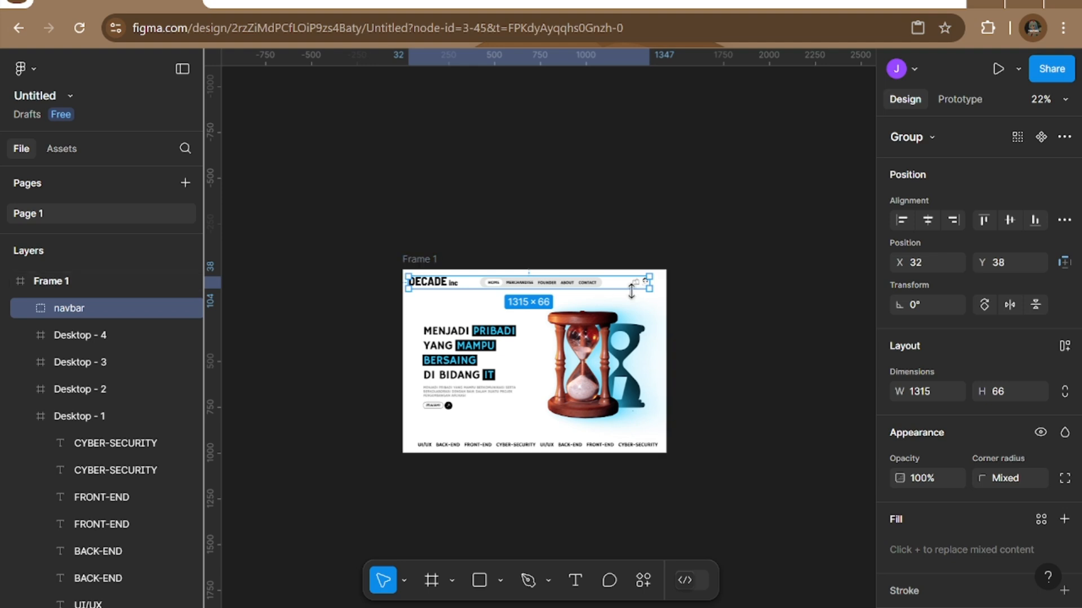
pyautogui.click(738, 309)
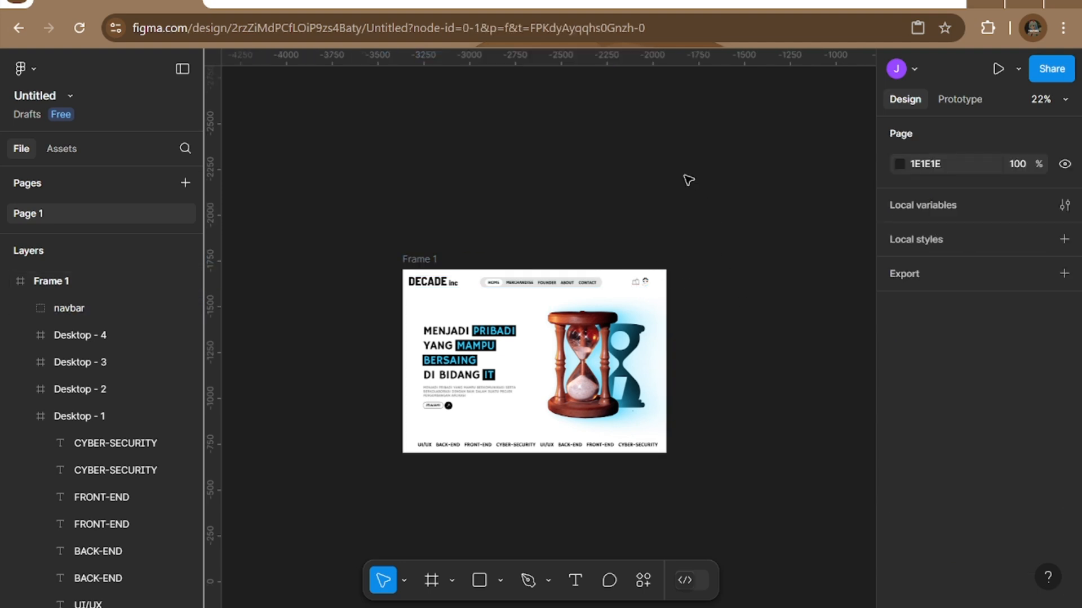
# Duplicate Frame 1 and place the copy directly beneath the original at X -3364, Y -545.
pyautogui.click(416, 262)
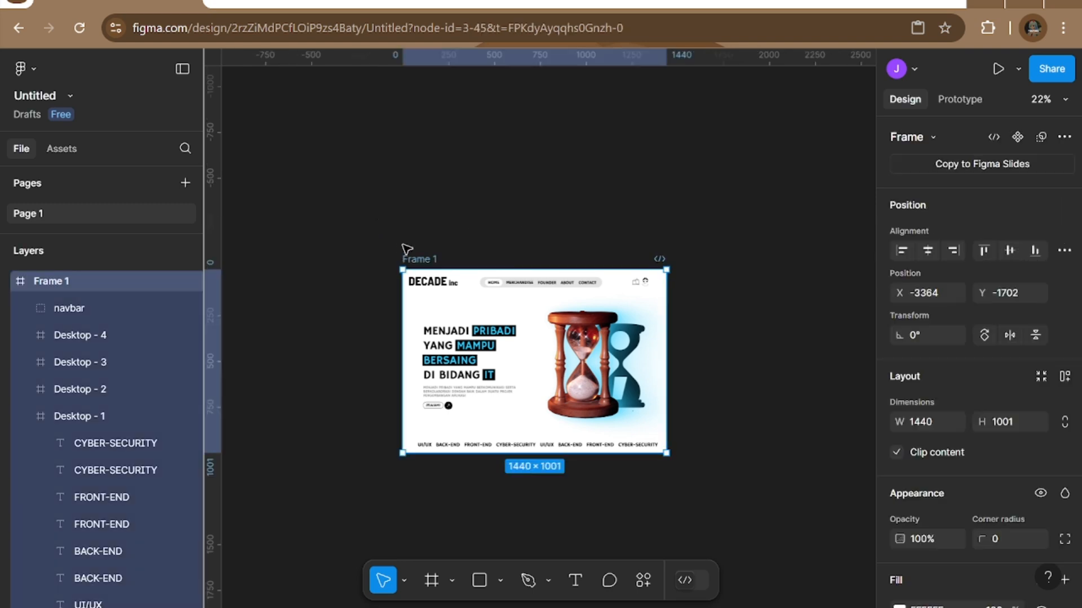
pyautogui.scroll(-1, 422, 252)
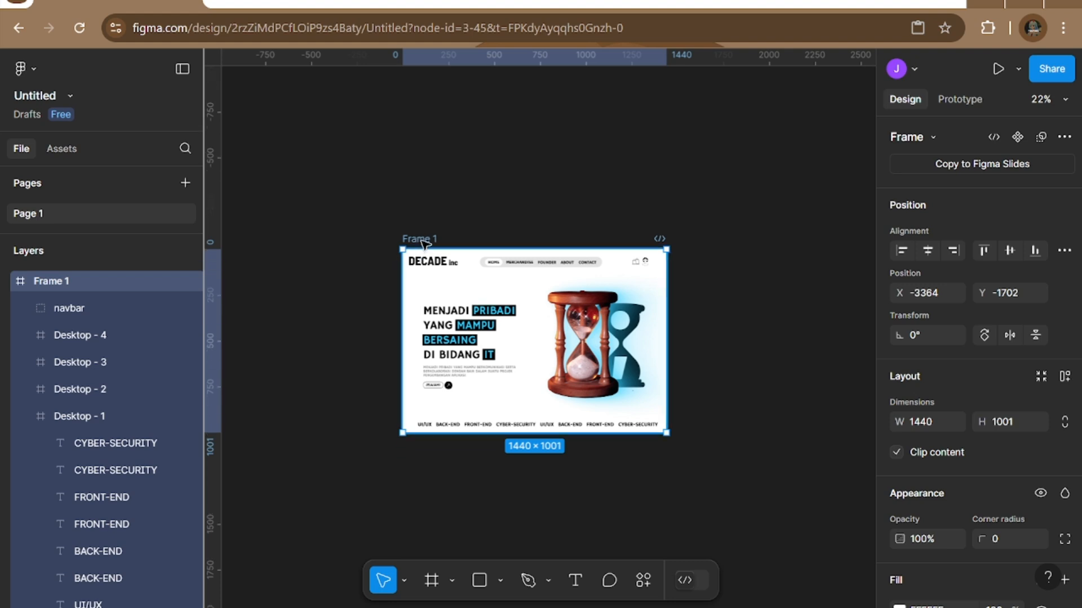
pyautogui.moveTo(424, 247); pyautogui.dragTo(503, 454)
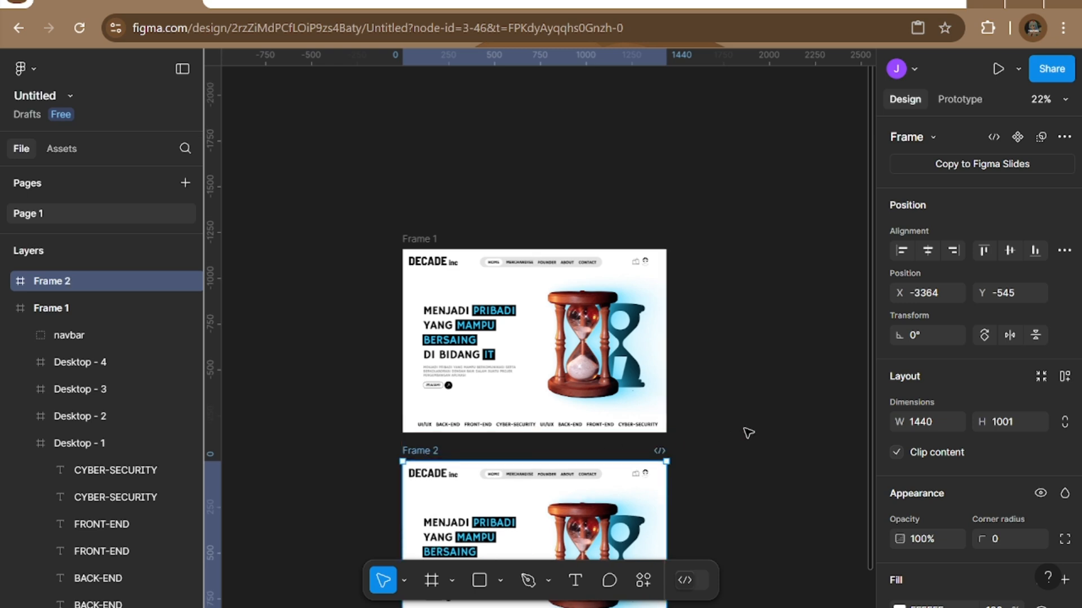
pyautogui.scroll(-3, 748, 434)
pyautogui.scroll(-1, 748, 433)
pyautogui.click(780, 376)
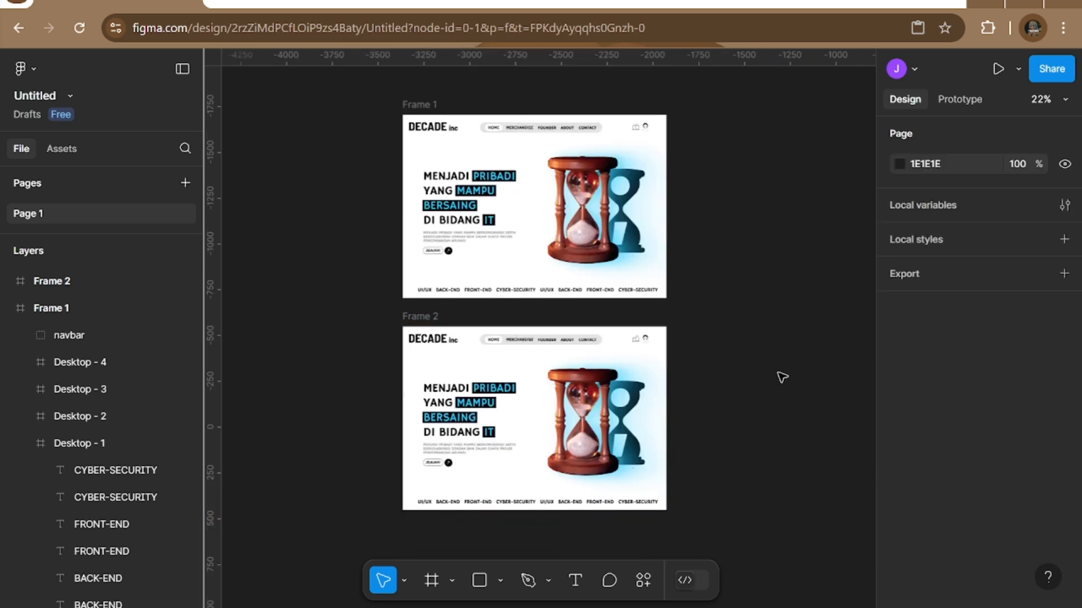
# Raise Desktop - 2 inside Frame 2 to Y 149, so the logo section sits between the navbar and the UI/UX text row.
pyautogui.click(510, 338)
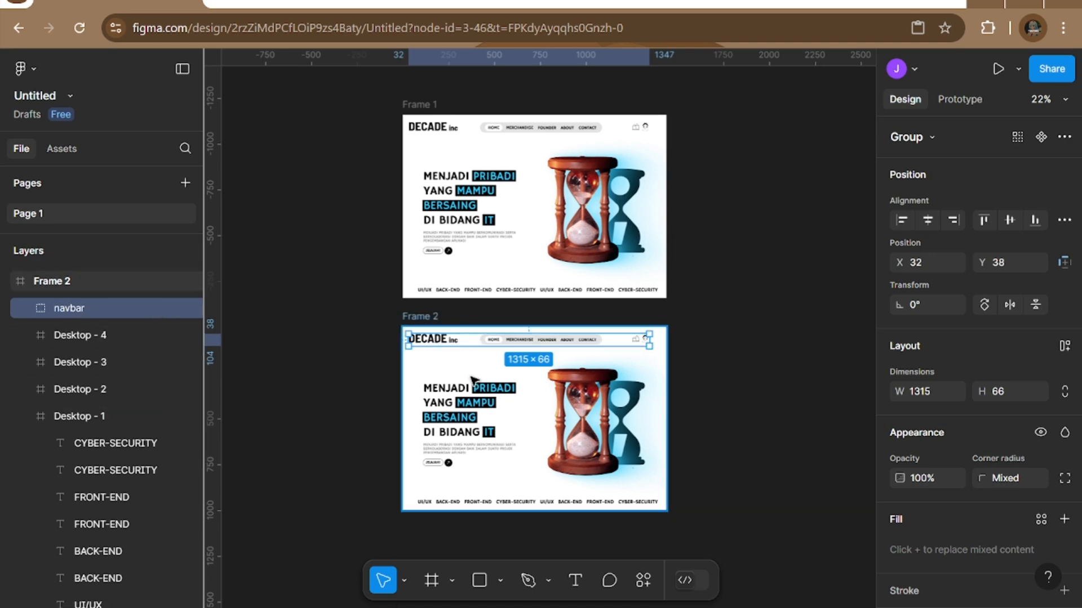
pyautogui.click(289, 435)
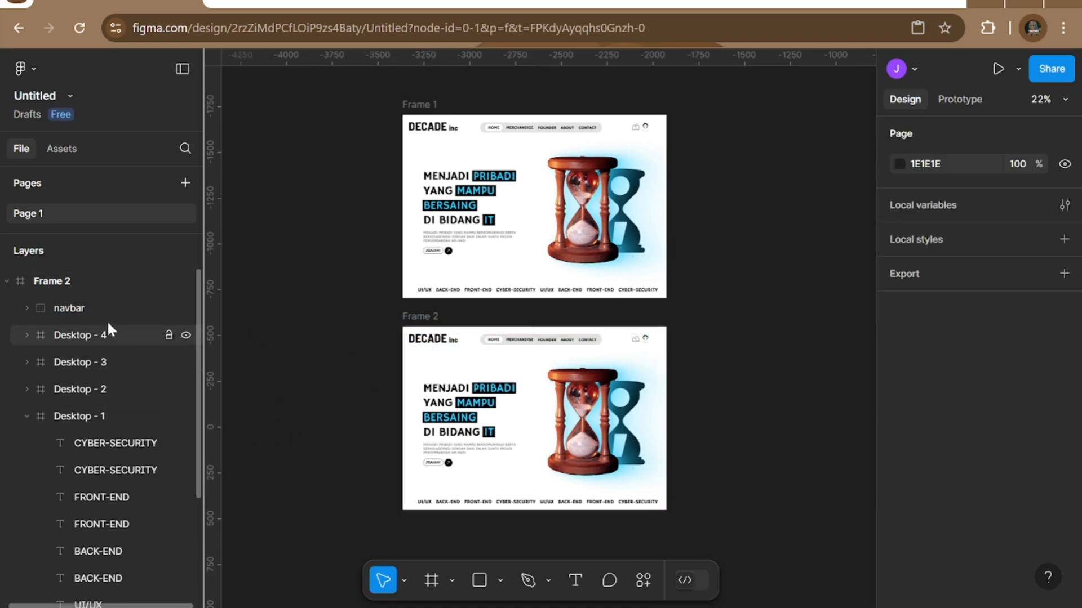
pyautogui.click(77, 389)
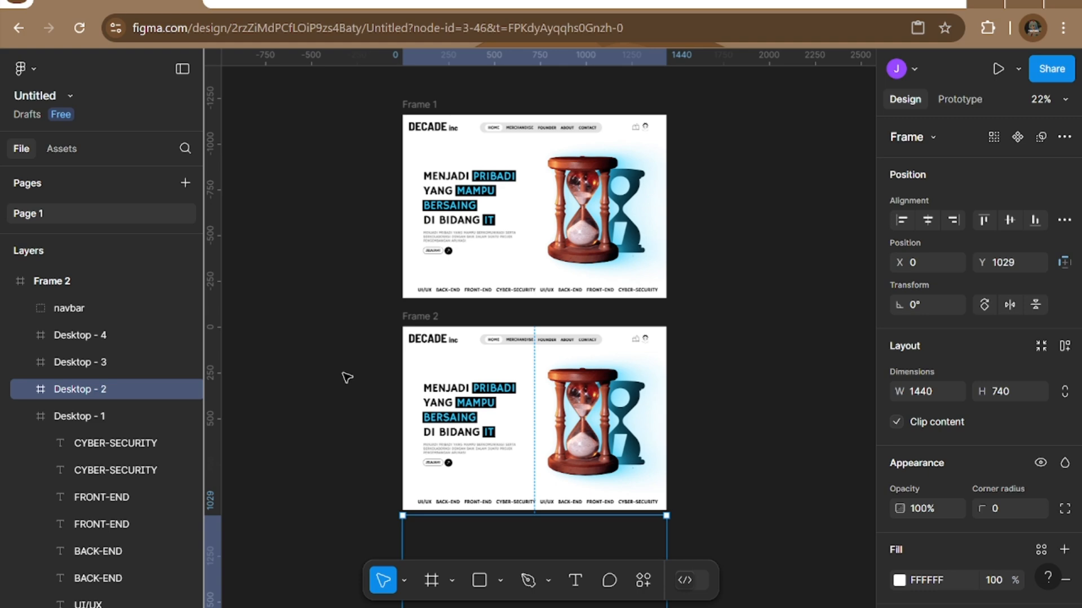
pyautogui.hotkey('shift', 'Up')
pyautogui.hotkey('shift', 'Up')
pyautogui.hotkey('shift', 'Up')
pyautogui.hotkey('shift', 'Up')
pyautogui.hotkey('shift', 'Up')
pyautogui.hotkey('shift', 'Up')
pyautogui.hotkey('shift', 'Up')
pyautogui.hotkey('shift', 'Up')
pyautogui.hotkey('shift', 'Up')
pyautogui.hotkey('shift', 'Up')
pyautogui.hotkey('shift', 'Up')
pyautogui.hotkey('shift', 'Up')
pyautogui.hotkey('shift', 'Up')
pyautogui.hotkey('shift', 'Up')
pyautogui.hotkey('shift', 'Up')
pyautogui.hotkey('shift', 'Up')
pyautogui.hotkey('shift', 'Up')
pyautogui.hotkey('shift', 'Up')
pyautogui.hotkey('shift', 'Up')
pyautogui.hotkey('shift', 'Up')
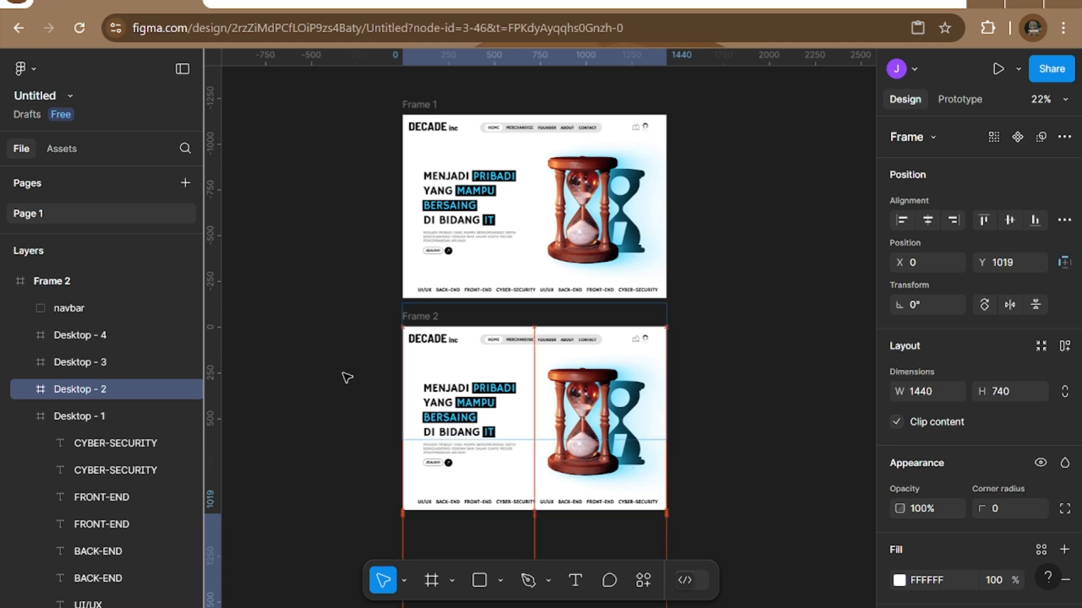
pyautogui.hotkey('shift', 'Up')
pyautogui.hotkey('shift', 'Up')
pyautogui.hotkey('shift', 'Up')
pyautogui.hotkey('shift', 'Up')
pyautogui.hotkey('shift', 'Up')
pyautogui.hotkey('shift', 'Up')
pyautogui.hotkey('shift', 'Up')
pyautogui.hotkey('shift', 'Up')
pyautogui.hotkey('shift', 'Up')
pyautogui.hotkey('shift', 'Up')
pyautogui.hotkey('shift', 'Up')
pyautogui.hotkey('shift', 'Up')
pyautogui.hotkey('shift', 'Up')
pyautogui.hotkey('shift', 'Up')
pyautogui.hotkey('shift', 'Up')
pyautogui.hotkey('shift', 'Up')
pyautogui.hotkey('shift', 'Up')
pyautogui.hotkey('shift', 'Up')
pyautogui.hotkey('shift', 'Up')
pyautogui.hotkey('shift', 'Up')
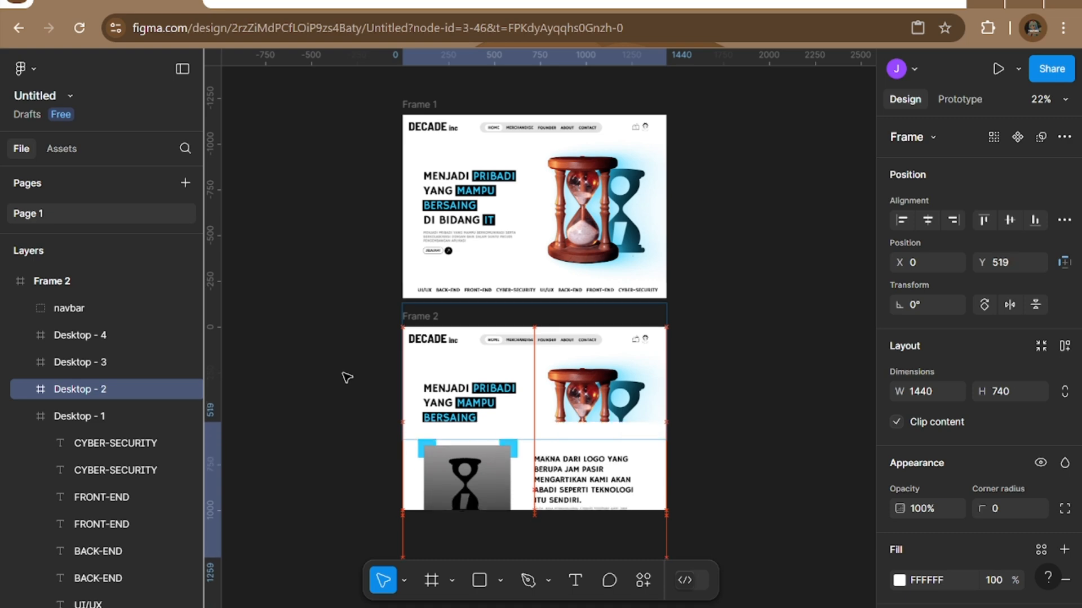
pyautogui.hotkey('shift', 'Up')
pyautogui.hotkey('shift', 'Up')
pyautogui.hotkey('shift', 'Up')
pyautogui.hotkey('shift', 'Up')
pyautogui.hotkey('shift', 'Up')
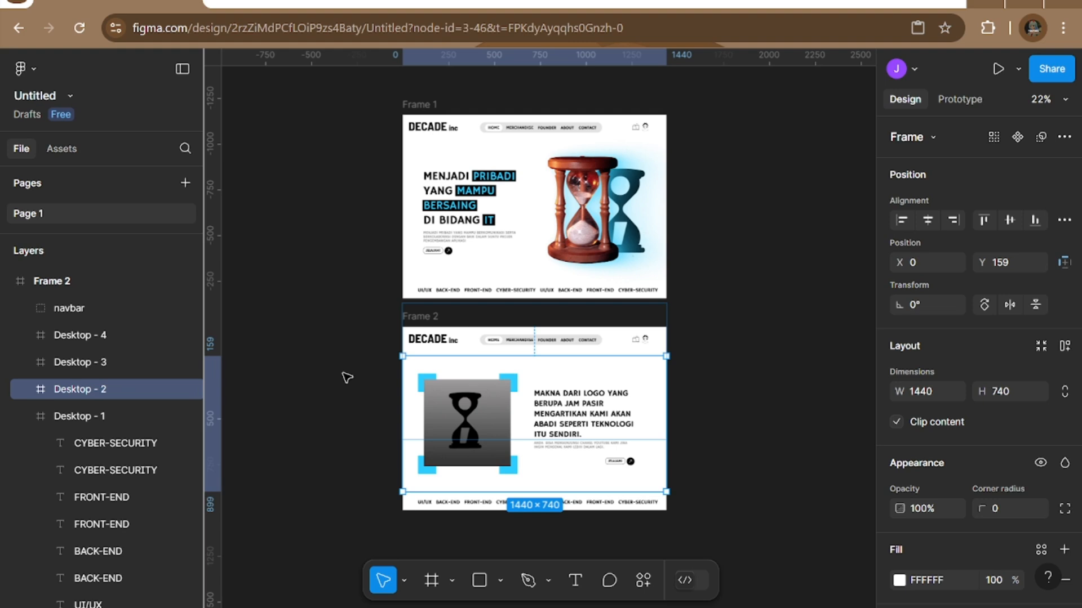
pyautogui.hotkey('shift', 'Down')
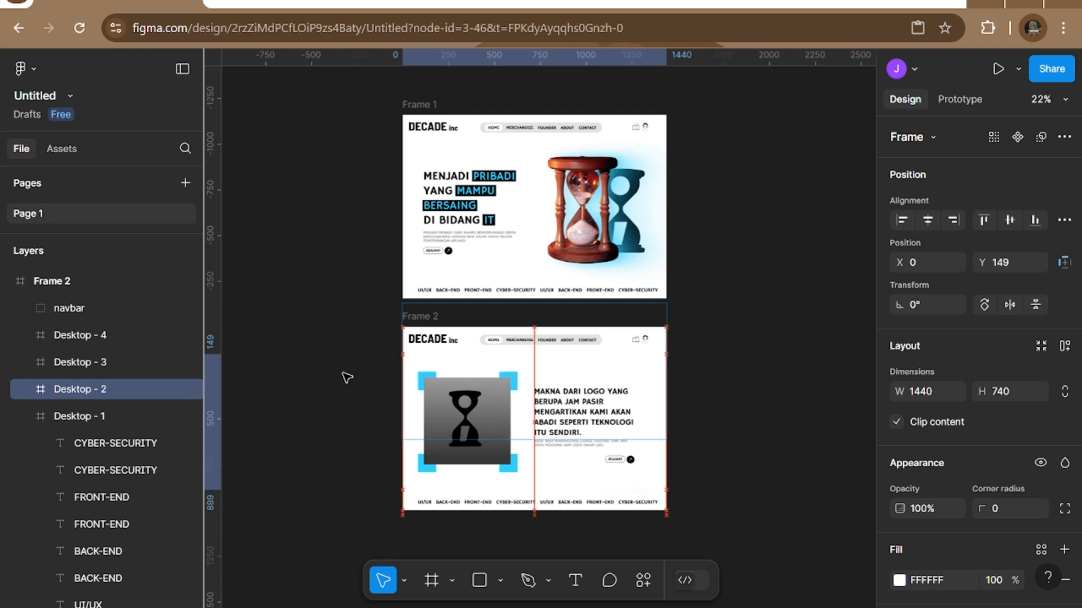
pyautogui.hotkey('shift', 'Up')
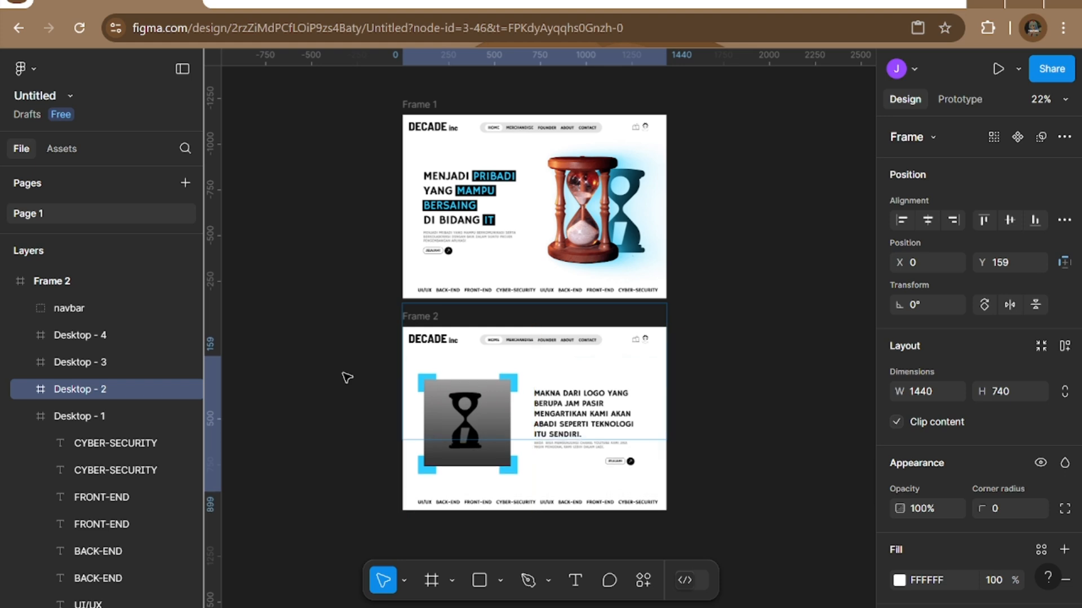
pyautogui.hotkey('shift', 'Down')
pyautogui.hotkey('shift', 'Up')
pyautogui.hotkey('shift', 'Down')
pyautogui.hotkey('shift', 'Up')
pyautogui.hotkey('shift', 'Down')
pyautogui.hotkey('shift', 'Up')
pyautogui.hotkey('shift', 'Up')
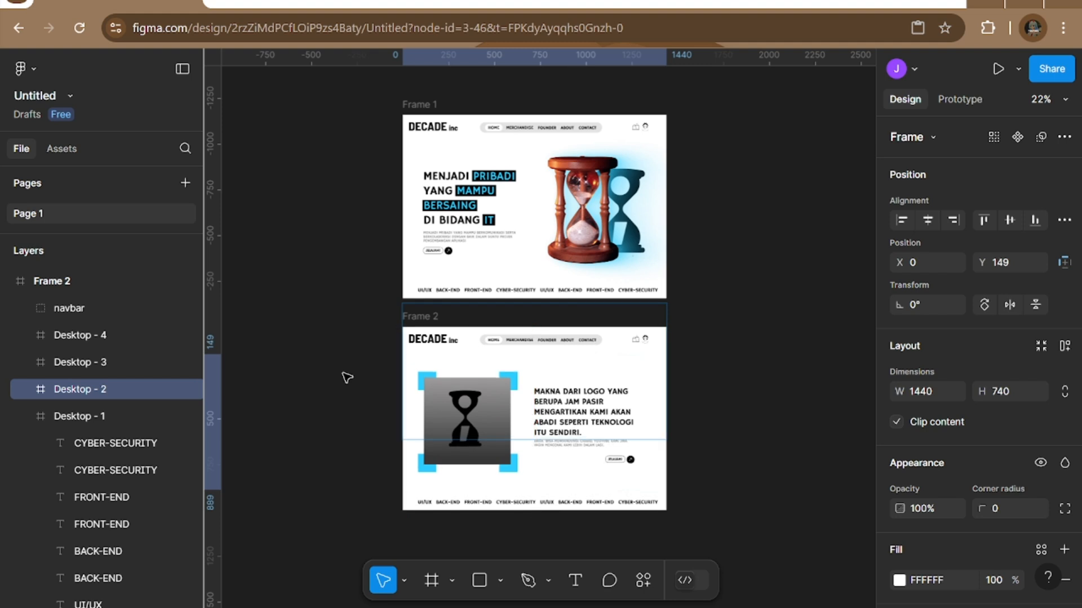
pyautogui.click(781, 449)
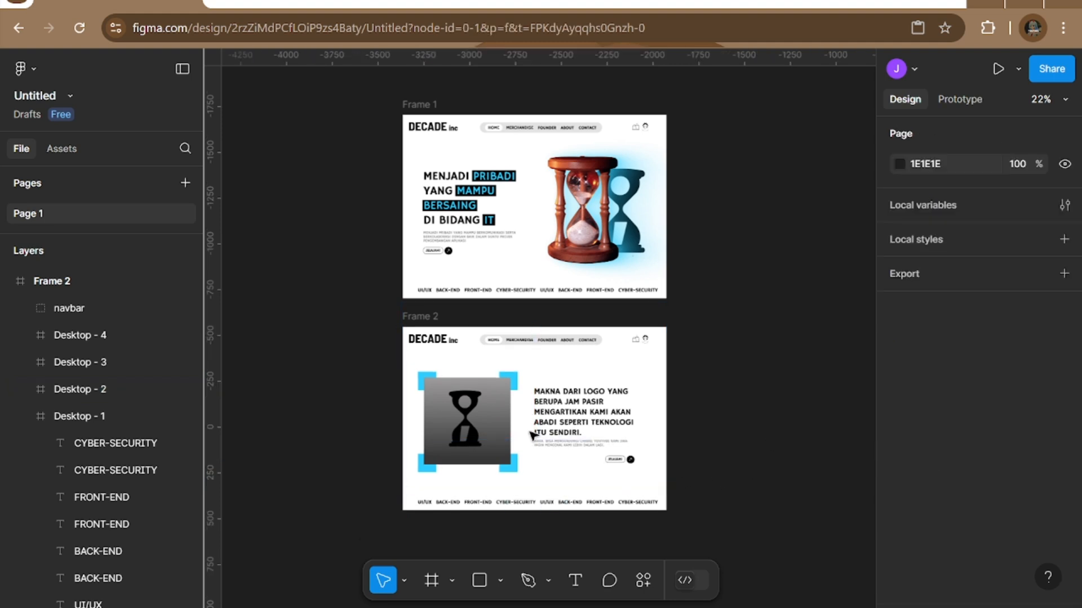
# Take the kedua hourglass image out of Desktop - 2 and place it directly in Frame 2, above navbar in the layer order.
pyautogui.click(463, 423)
pyautogui.click(464, 423)
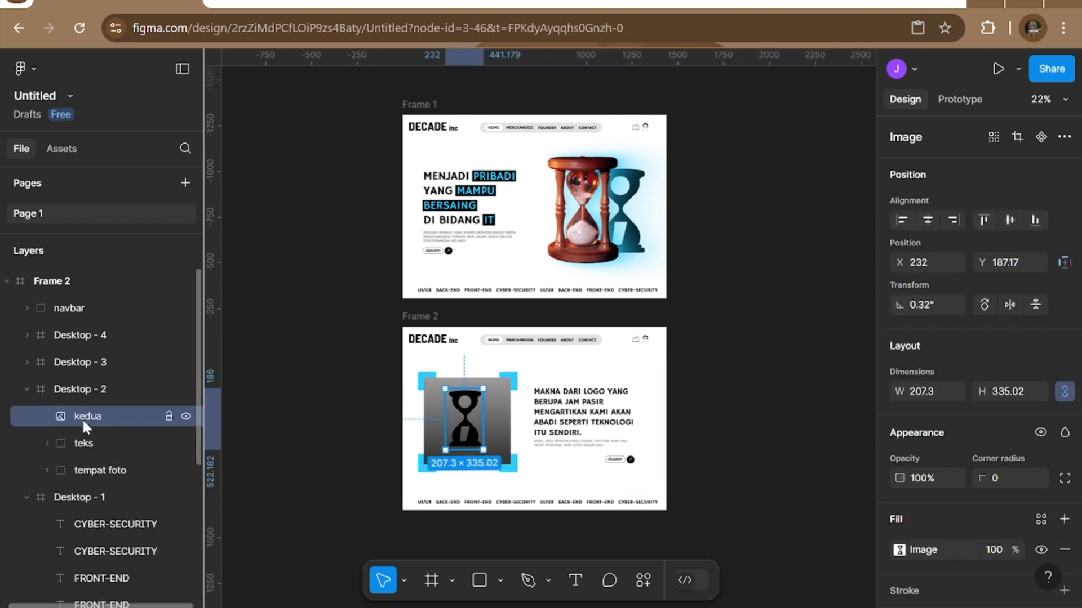
pyautogui.moveTo(83, 418); pyautogui.dragTo(79, 298)
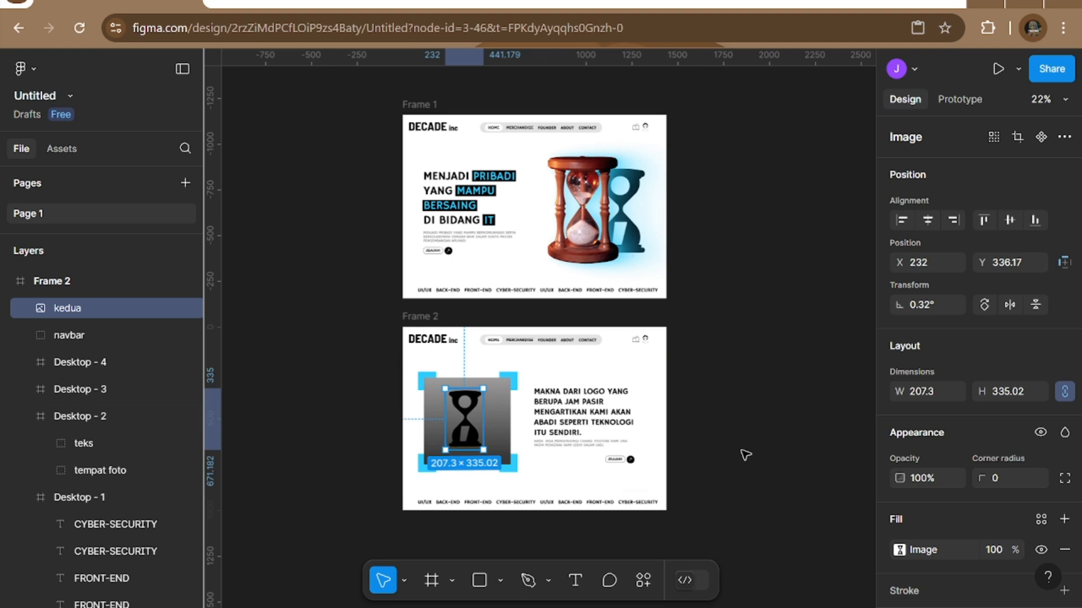
pyautogui.click(744, 454)
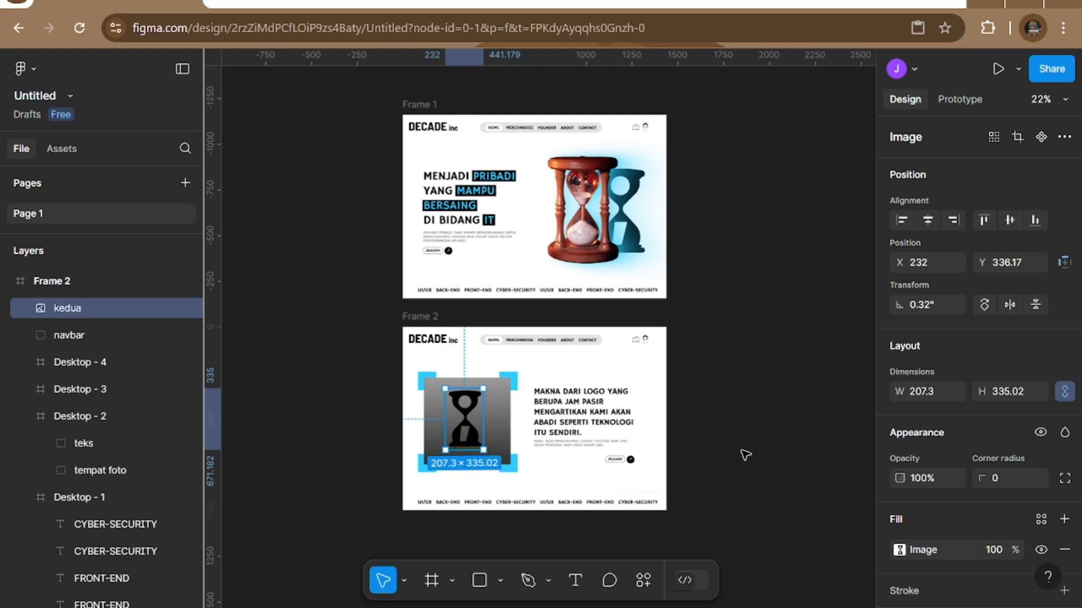
# Duplicate Frame 2 and place the copy beside it at X -1718, Y -545.
pyautogui.click(421, 318)
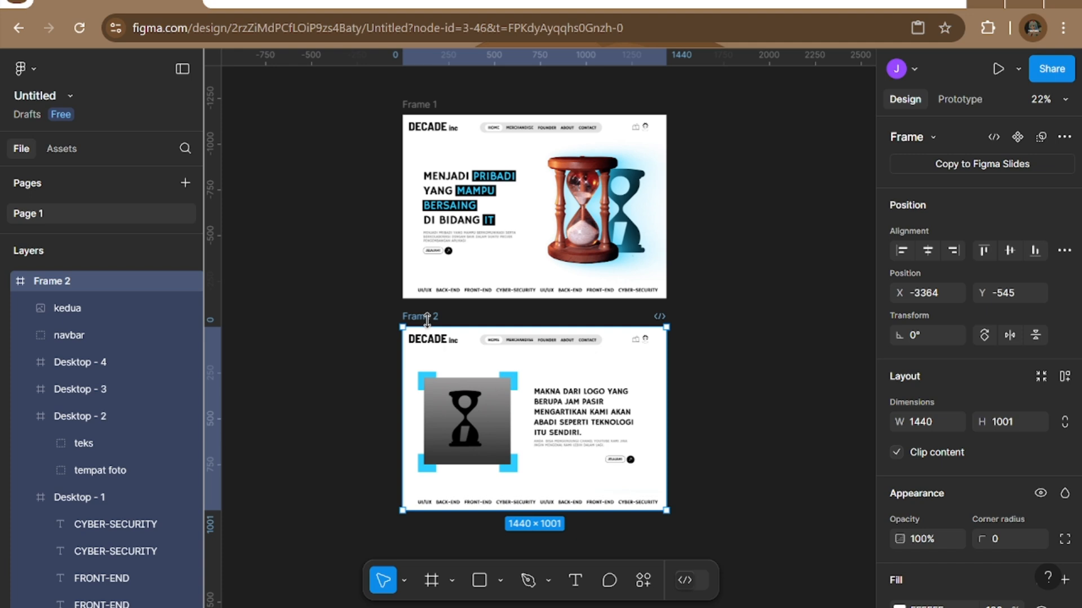
pyautogui.moveTo(434, 318); pyautogui.dragTo(735, 317)
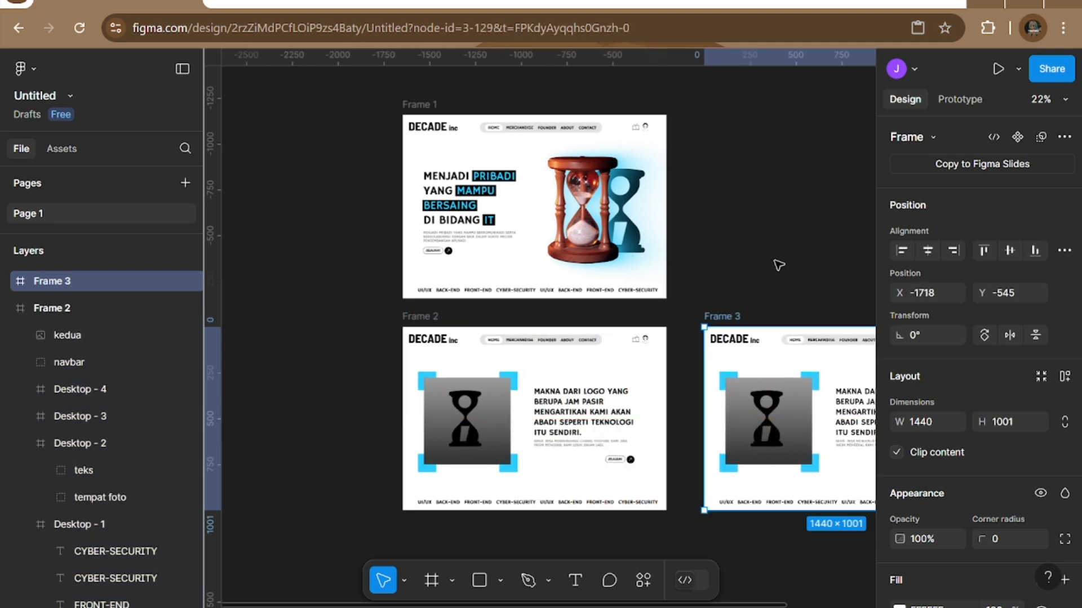
pyautogui.hscroll(3, 779, 266)
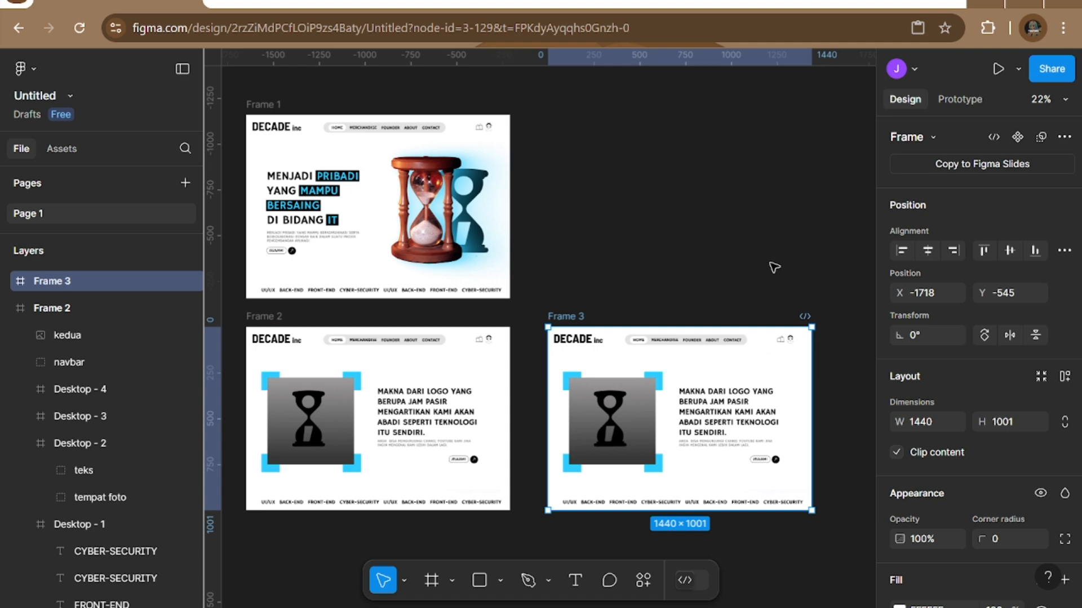
# Collapse the expanded layer tree and reveal only the layers inside Frame 3.
pyautogui.click(5, 308)
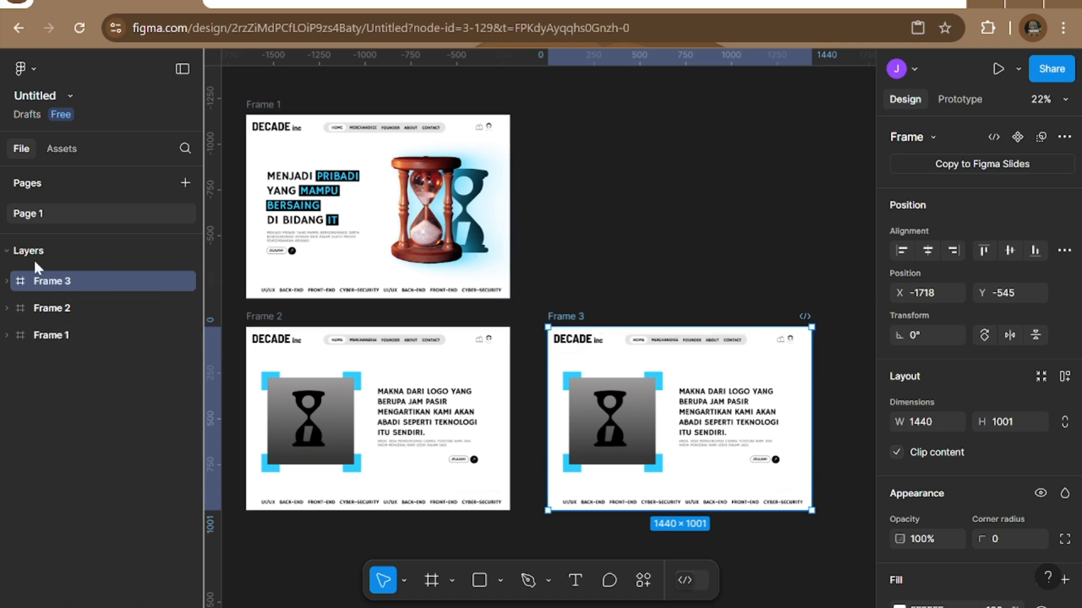
pyautogui.click(7, 281)
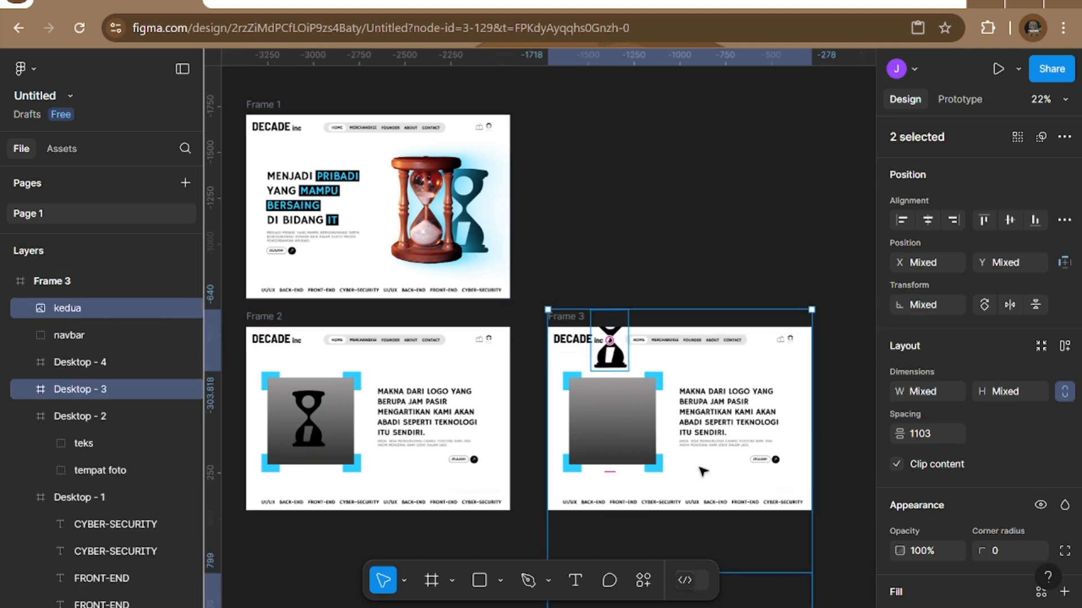
# Shift kedua and Desktop - 3 back down together in Frame 3, so the hourglass sits over the grey square again.
pyautogui.hotkey('shift', 'Down')
pyautogui.hotkey('shift', 'Down')
pyautogui.hotkey('shift', 'Down')
pyautogui.hotkey('shift', 'Down')
pyautogui.hotkey('shift', 'Down')
pyautogui.hotkey('shift', 'Down')
pyautogui.hotkey('shift', 'Down')
pyautogui.hotkey('shift', 'Down')
pyautogui.hotkey('shift', 'Down')
pyautogui.hotkey('shift', 'Down')
pyautogui.hotkey('shift', 'Down')
pyautogui.hotkey('shift', 'Down')
pyautogui.hotkey('shift', 'Down')
pyautogui.hotkey('shift', 'Down')
pyautogui.hotkey('shift', 'Down')
pyautogui.hotkey('shift', 'Down')
pyautogui.hotkey('shift', 'Down')
pyautogui.hotkey('shift', 'Down')
pyautogui.hotkey('shift', 'Down')
pyautogui.hotkey('shift', 'Down')
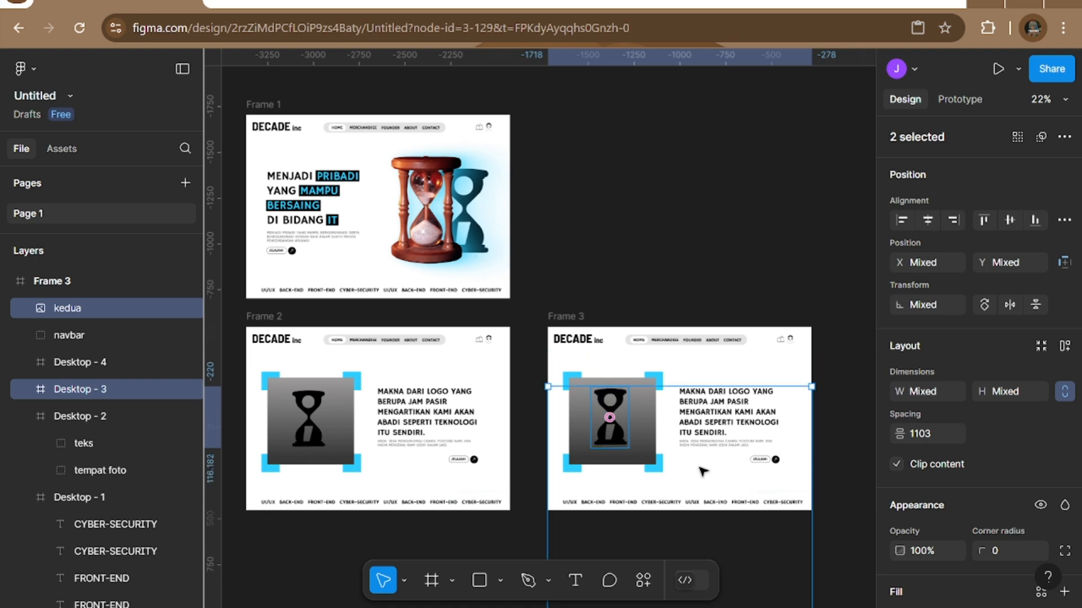
pyautogui.click(746, 272)
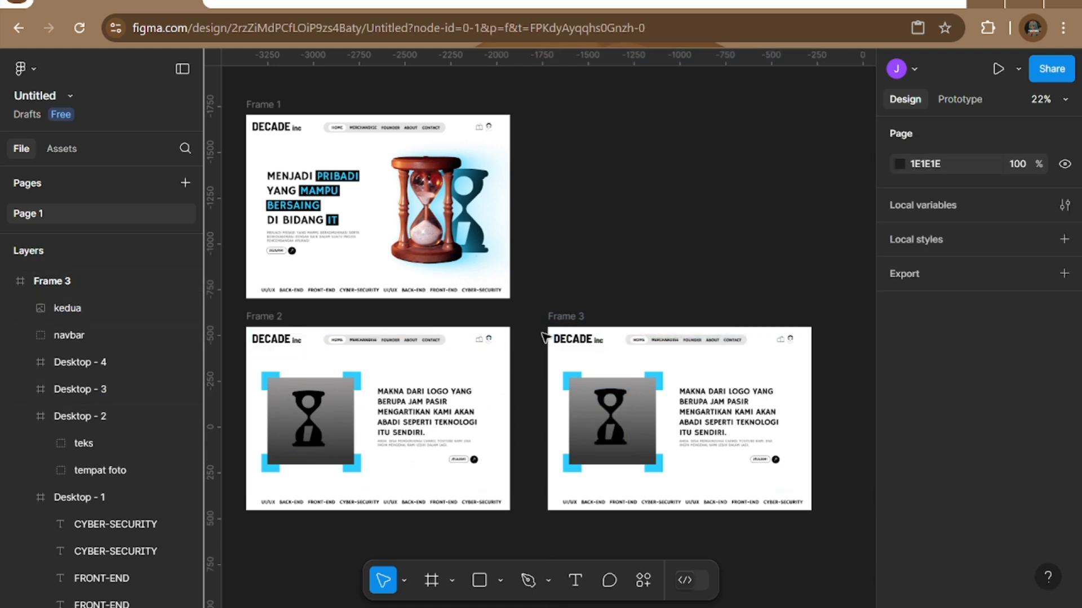
# Raise Desktop - 3 inside Frame 3 to Y 104, so the creative thinking section sits directly beneath the navbar.
pyautogui.click(86, 389)
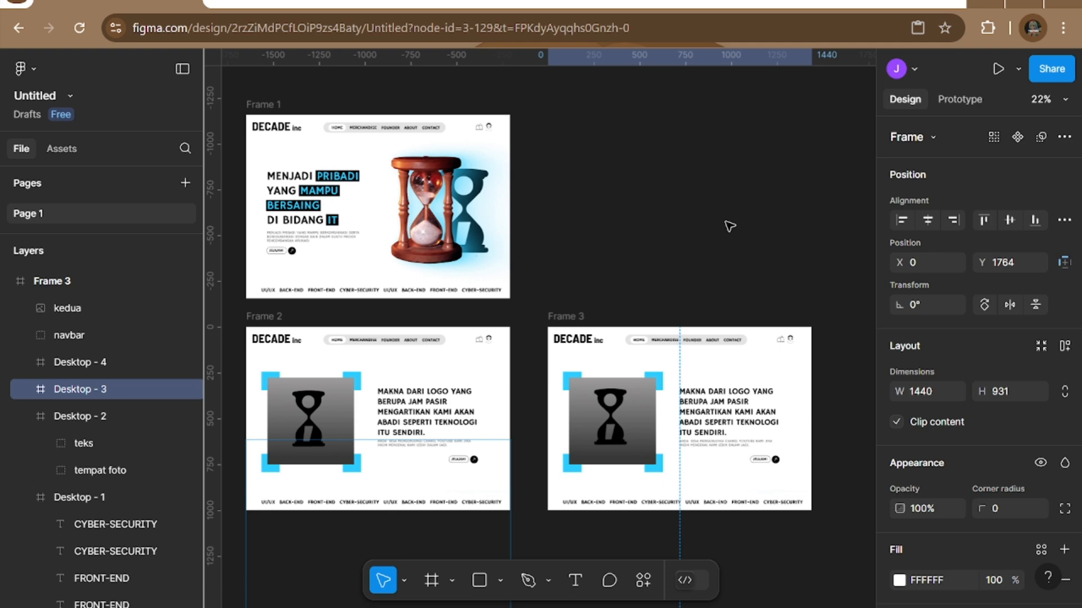
pyautogui.hotkey('shift', 'Up')
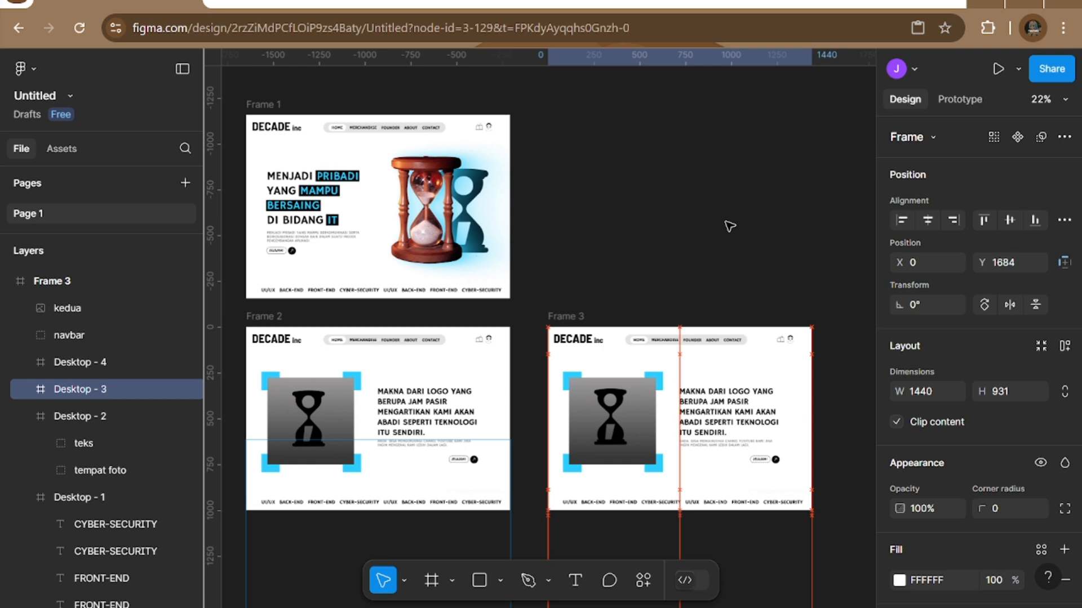
pyautogui.hotkey('shift', 'Up')
pyautogui.hotkey('shift', 'Up')
pyautogui.hotkey('shift', 'Up')
pyautogui.hotkey('shift', 'Up')
pyautogui.hotkey('shift', 'Up')
pyautogui.hotkey('shift', 'Up')
pyautogui.hotkey('shift', 'Up')
pyautogui.hotkey('shift', 'Up')
pyautogui.hotkey('shift', 'Up')
pyautogui.hotkey('shift', 'Up')
pyautogui.hotkey('shift', 'Up')
pyautogui.hotkey('shift', 'Up')
pyautogui.hotkey('shift', 'Up')
pyautogui.hotkey('shift', 'Up')
pyautogui.hotkey('shift', 'Up')
pyautogui.hotkey('shift', 'Up')
pyautogui.hotkey('shift', 'Up')
pyautogui.hotkey('shift', 'Up')
pyautogui.hotkey('shift', 'Up')
pyautogui.hotkey('shift', 'Up')
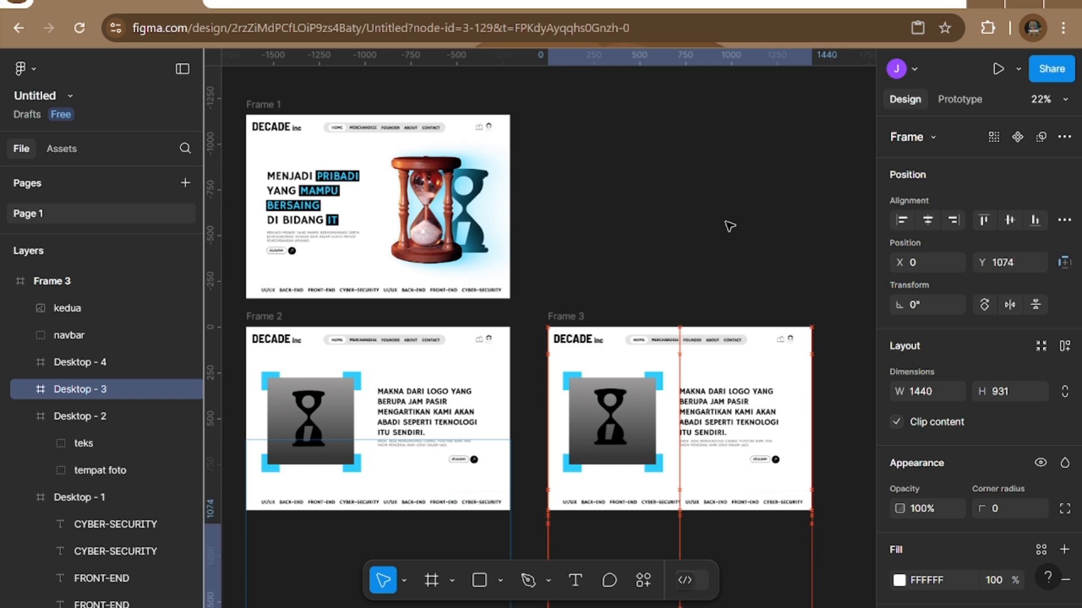
pyautogui.hotkey('shift', 'Up')
pyautogui.hotkey('shift', 'Up')
pyautogui.hotkey('shift', 'Up')
pyautogui.hotkey('shift', 'Up')
pyautogui.hotkey('shift', 'Up')
pyautogui.hotkey('shift', 'Up')
pyautogui.hotkey('shift', 'Up')
pyautogui.hotkey('shift', 'Up')
pyautogui.hotkey('shift', 'Up')
pyautogui.hotkey('shift', 'Up')
pyautogui.hotkey('shift', 'Up')
pyautogui.hotkey('shift', 'Up')
pyautogui.hotkey('shift', 'Up')
pyautogui.hotkey('shift', 'Up')
pyautogui.hotkey('shift', 'Up')
pyautogui.hotkey('shift', 'Up')
pyautogui.hotkey('shift', 'Up')
pyautogui.hotkey('shift', 'Up')
pyautogui.hotkey('shift', 'Up')
pyautogui.hotkey('shift', 'Up')
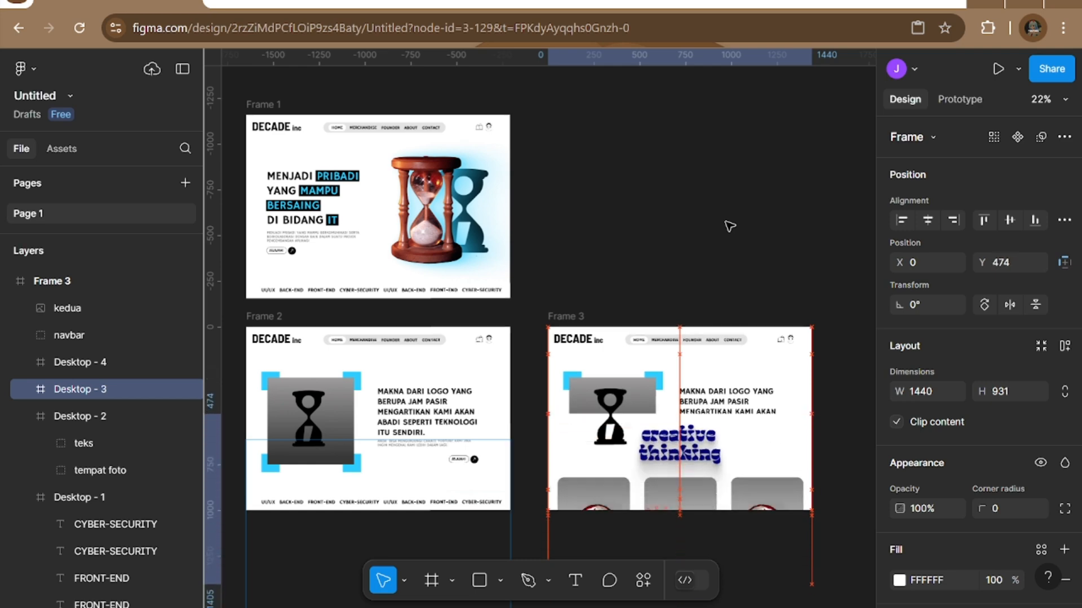
pyautogui.hotkey('shift', 'Up')
pyautogui.hotkey('shift', 'Up')
pyautogui.hotkey('shift', 'Up')
pyautogui.hotkey('shift', 'Up')
pyautogui.hotkey('shift', 'Up')
pyautogui.hotkey('shift', 'Up')
pyautogui.hotkey('shift', 'Up')
pyautogui.hotkey('shift', 'Up')
pyautogui.hotkey('shift', 'Up')
pyautogui.hotkey('shift', 'Up')
pyautogui.hotkey('shift', 'Up')
pyautogui.hotkey('shift', 'Up')
pyautogui.hotkey('shift', 'Up')
pyautogui.hotkey('shift', 'Up')
pyautogui.hotkey('shift', 'Up')
pyautogui.hotkey('shift', 'Up')
pyautogui.hotkey('shift', 'Up')
pyautogui.hotkey('shift', 'Up')
pyautogui.hotkey('shift', 'Up')
pyautogui.hotkey('shift', 'Up')
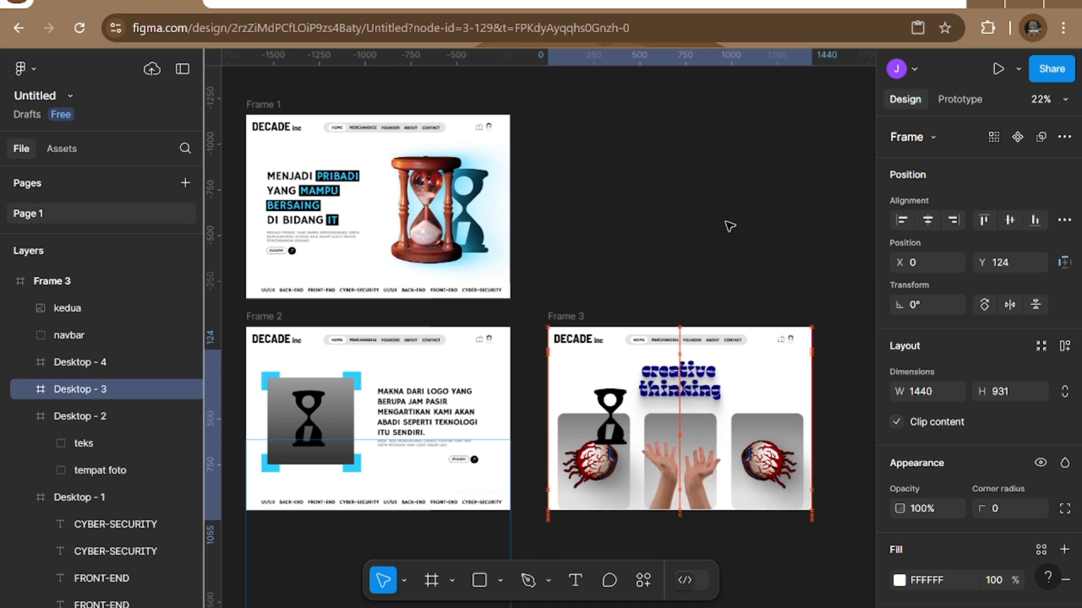
pyautogui.hotkey('shift', 'Up')
pyautogui.hotkey('shift', 'Up')
pyautogui.hotkey('shift', 'Up')
pyautogui.hotkey('shift', 'Up')
pyautogui.hotkey('shift', 'Up')
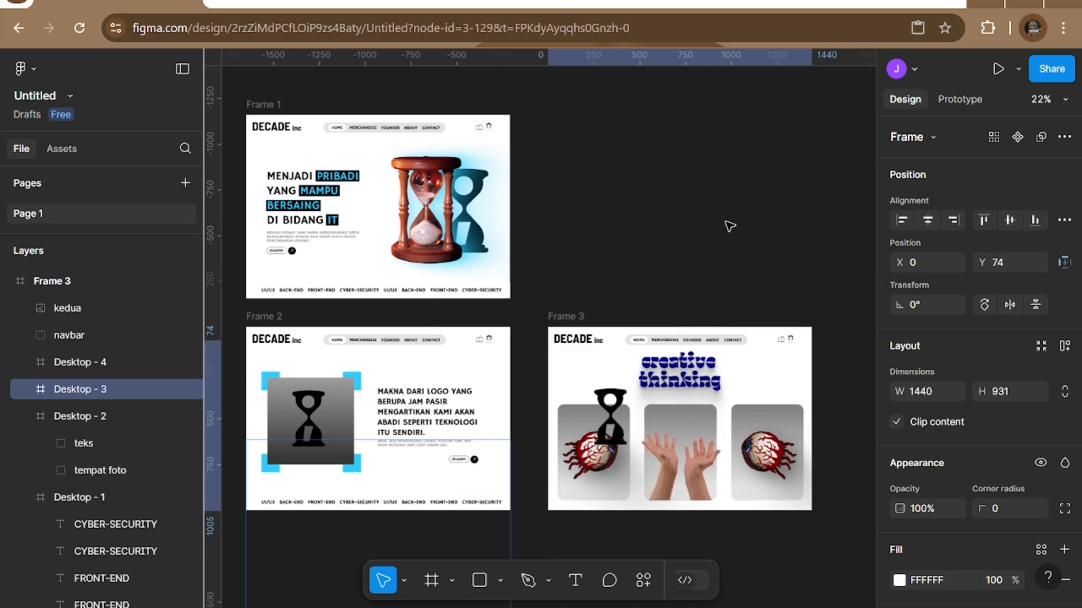
pyautogui.hotkey('shift', 'Down')
pyautogui.hotkey('shift', 'Down')
pyautogui.hotkey('shift', 'Down')
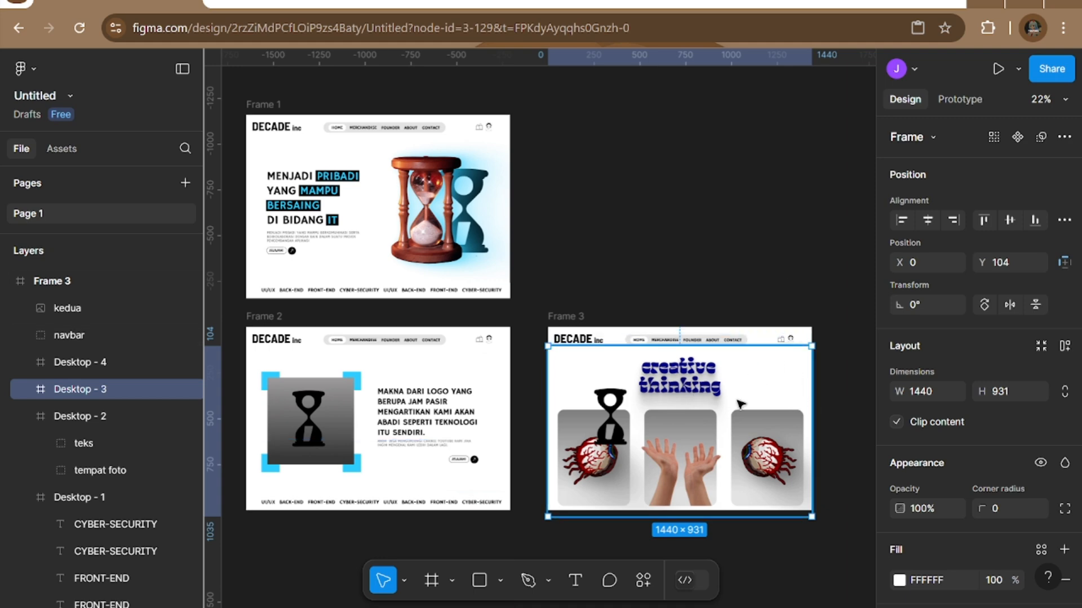
# Shrink the kedua hourglass in Frame 3 to 144.17 × 233 and place it between the raised hands at X 646, Y 477.81.
pyautogui.click(619, 414)
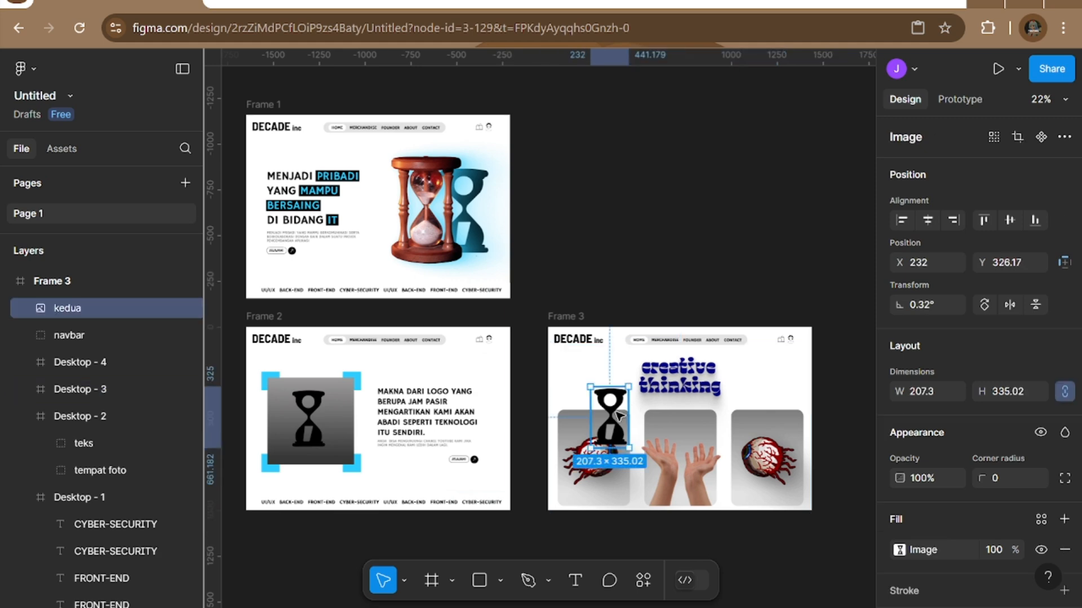
pyautogui.moveTo(619, 414); pyautogui.dragTo(648, 436)
pyautogui.scroll(5, 704, 445)
pyautogui.moveTo(676, 483); pyautogui.dragTo(653, 452)
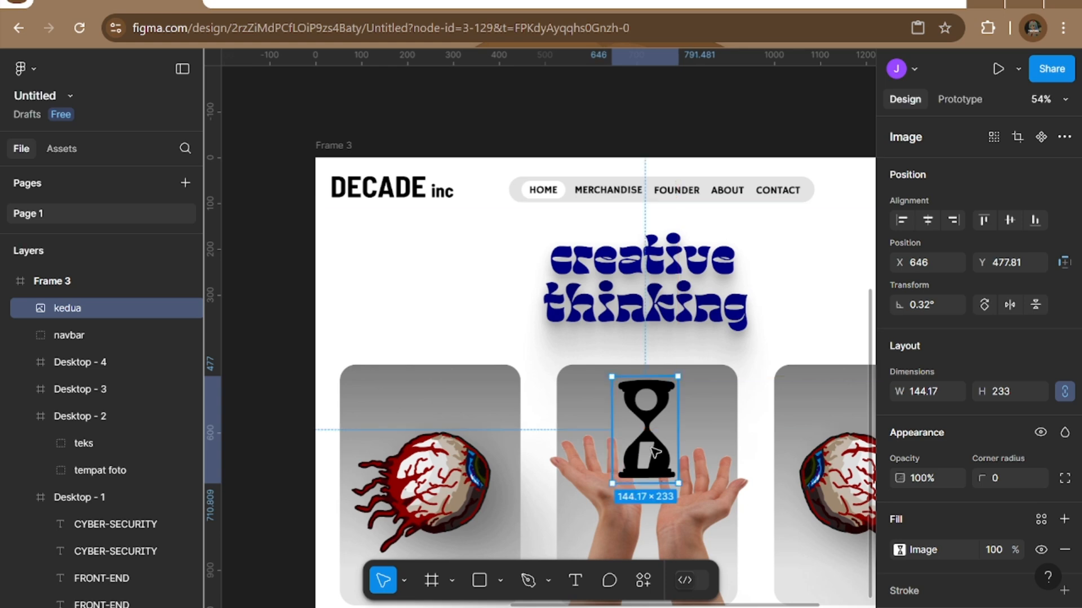
pyautogui.scroll(-6, 653, 452)
pyautogui.click(667, 269)
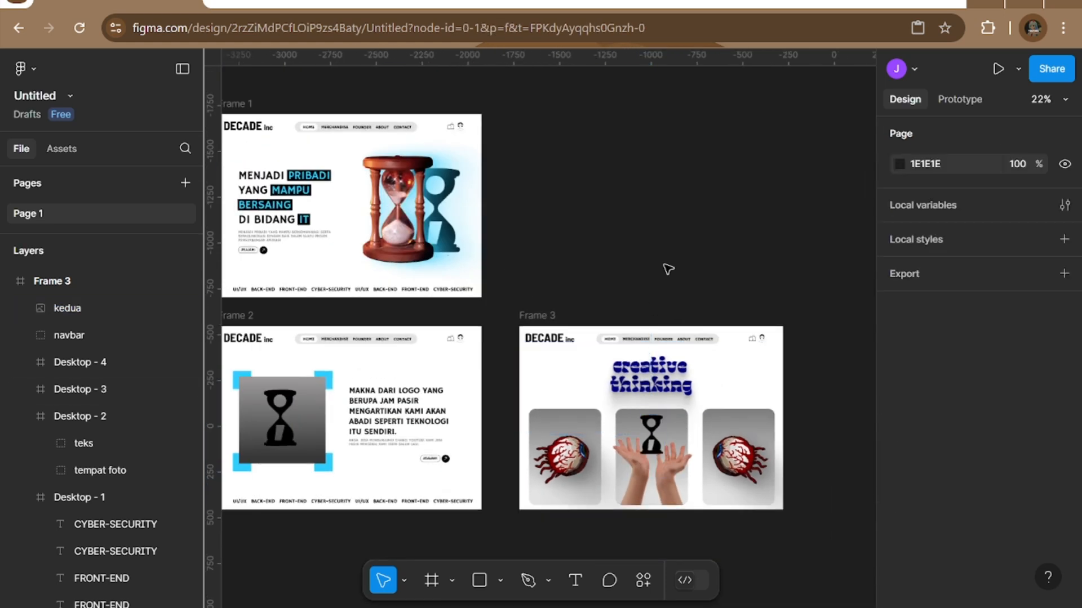
# Duplicate Frame 3 and place the copy above it at X -1680, Y -1702, beside Frame 1.
pyautogui.scroll(-2, 664, 444)
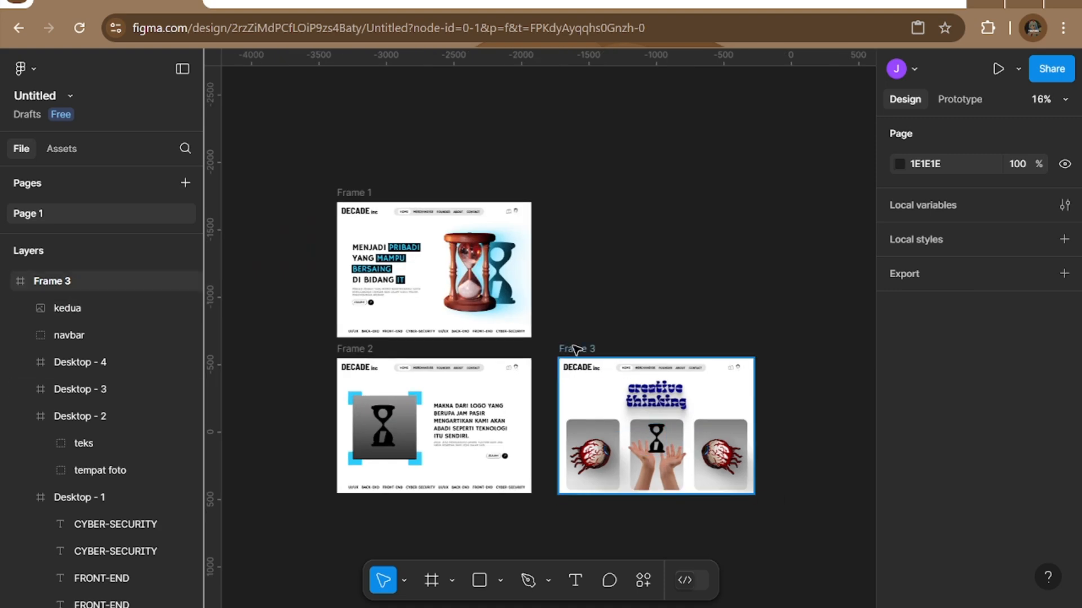
pyautogui.click(576, 350)
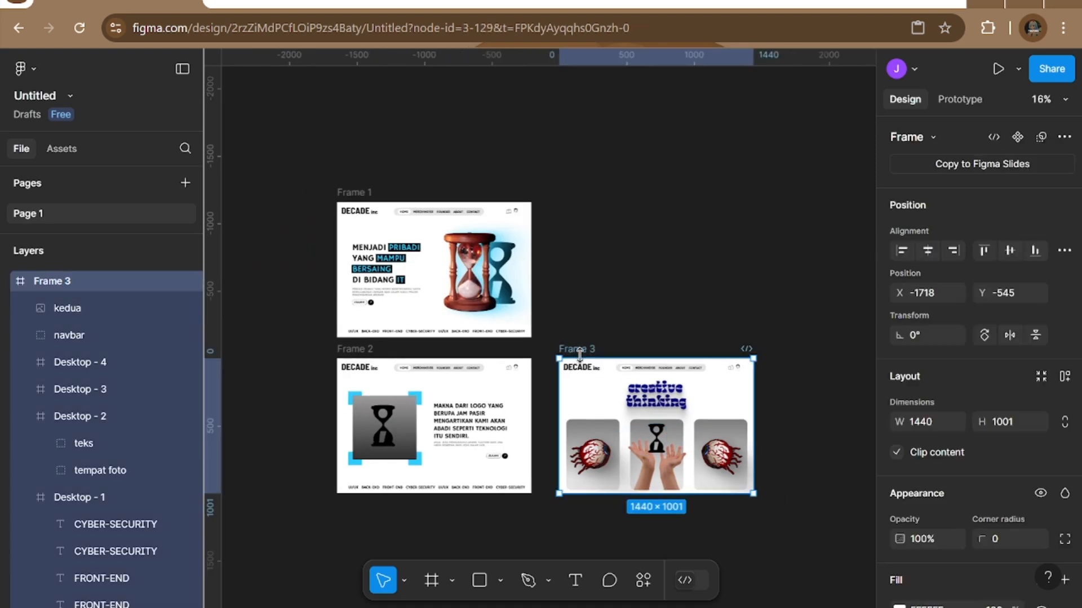
pyautogui.moveTo(581, 353); pyautogui.dragTo(595, 196)
pyautogui.click(789, 297)
pyautogui.scroll(5, 785, 301)
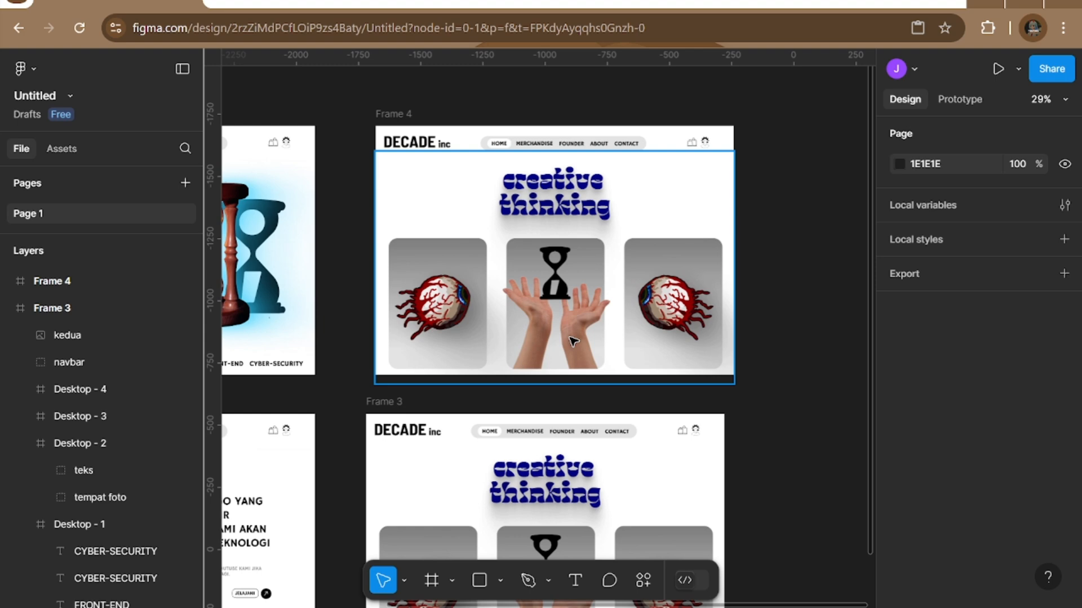
pyautogui.hscroll(-2, 574, 341)
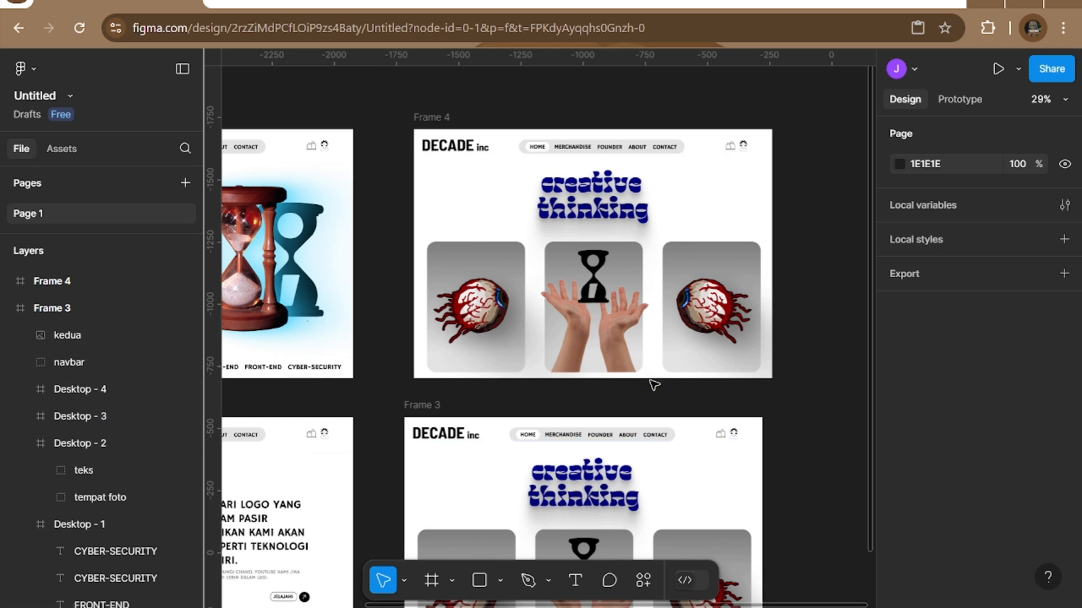
# Raise the Desktop - 4 footer section inside Frame 3 to Y -1600, past the frame's upper edge.
pyautogui.click(83, 394)
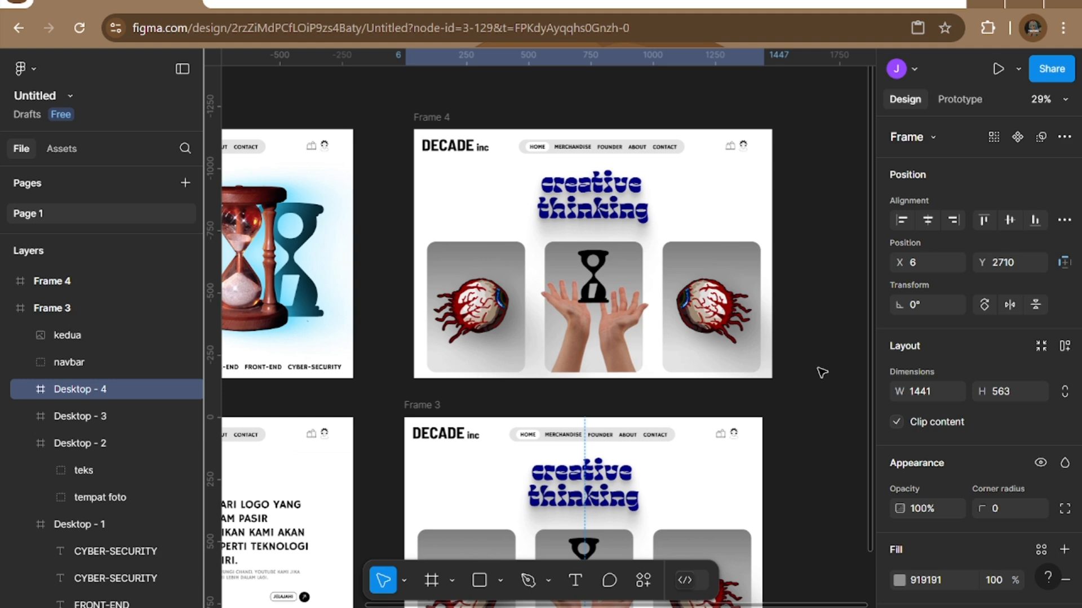
pyautogui.hotkey('shift', 'Up')
pyautogui.hotkey('shift', 'Up')
pyautogui.hotkey('shift', 'Up')
pyautogui.hotkey('shift', 'Up')
pyautogui.hotkey('shift', 'Up')
pyautogui.hotkey('shift', 'Up')
pyautogui.hotkey('shift', 'Up')
pyautogui.hotkey('shift', 'Up')
pyautogui.hotkey('shift', 'Up')
pyautogui.hotkey('shift', 'Up')
pyautogui.hotkey('shift', 'Up')
pyautogui.hotkey('shift', 'Up')
pyautogui.hotkey('shift', 'Up')
pyautogui.hotkey('shift', 'Up')
pyautogui.hotkey('shift', 'Up')
pyautogui.hotkey('shift', 'Up')
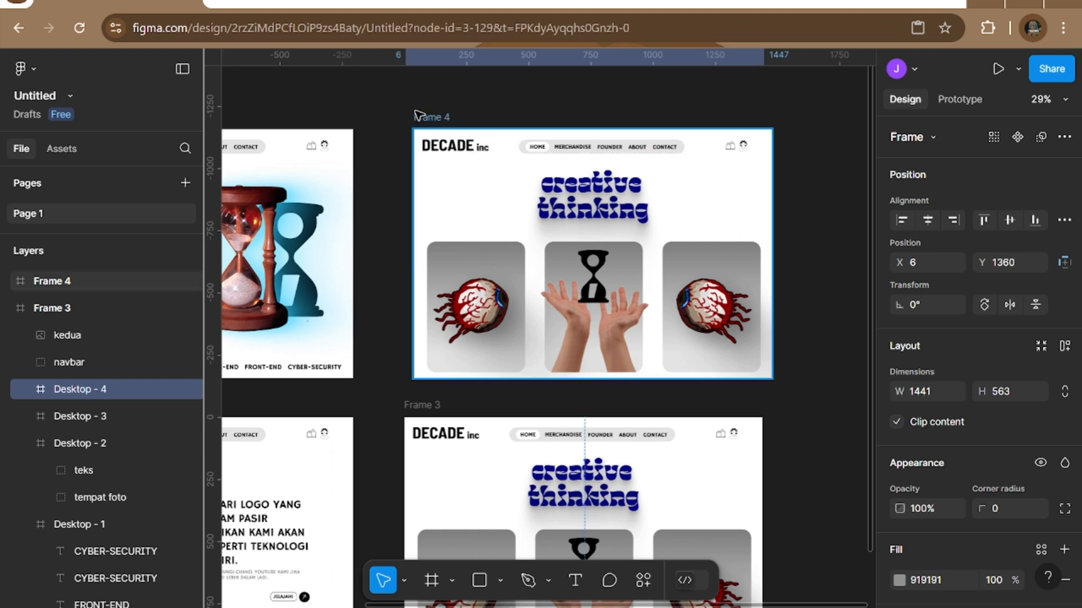
pyautogui.click(52, 281)
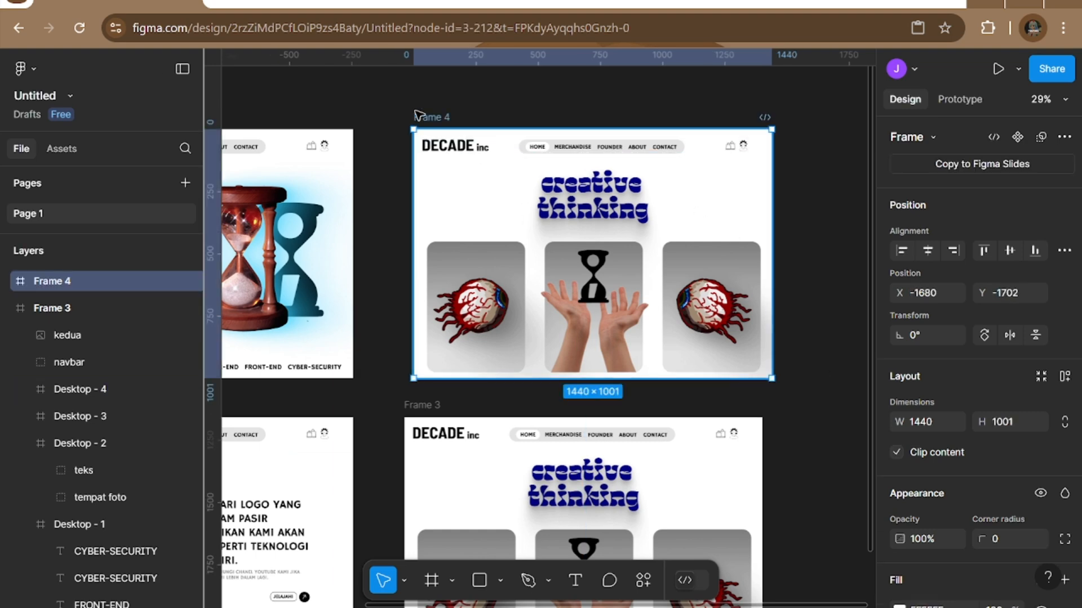
pyautogui.click(77, 391)
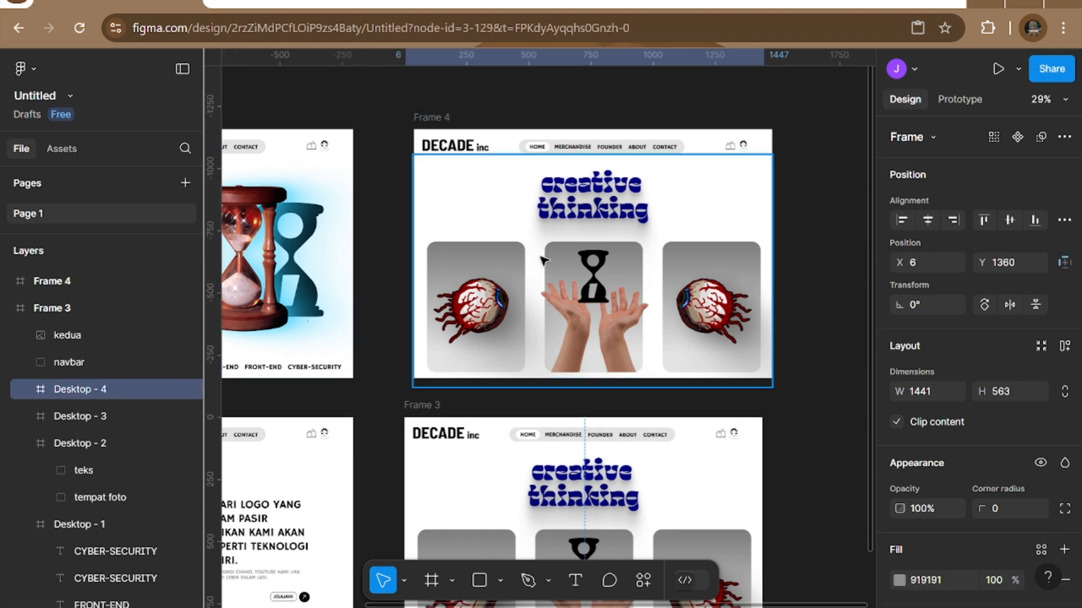
pyautogui.hotkey('shift', 'Up')
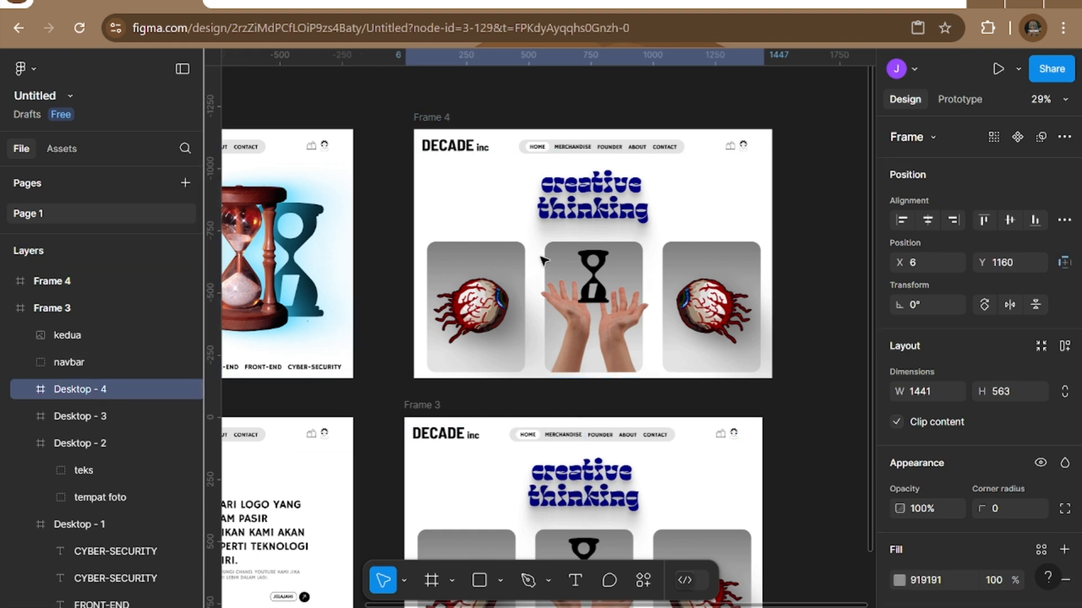
pyautogui.hotkey('shift', 'Up')
pyautogui.hotkey('shift', 'Up')
pyautogui.hotkey('shift', 'Up')
pyautogui.hotkey('shift', 'Up')
pyautogui.hotkey('shift', 'Up')
pyautogui.hotkey('shift', 'Up')
pyautogui.hotkey('shift', 'Up')
pyautogui.hotkey('shift', 'Up')
pyautogui.hotkey('shift', 'Up')
pyautogui.hotkey('shift', 'Up')
pyautogui.hotkey('shift', 'Up')
pyautogui.hotkey('shift', 'Up')
pyautogui.hotkey('shift', 'Up')
pyautogui.hotkey('shift', 'Up')
pyautogui.hotkey('shift', 'Up')
pyautogui.hotkey('shift', 'Up')
pyautogui.hotkey('shift', 'Up')
pyautogui.hotkey('shift', 'Up')
pyautogui.hotkey('shift', 'Up')
pyautogui.hotkey('shift', 'Up')
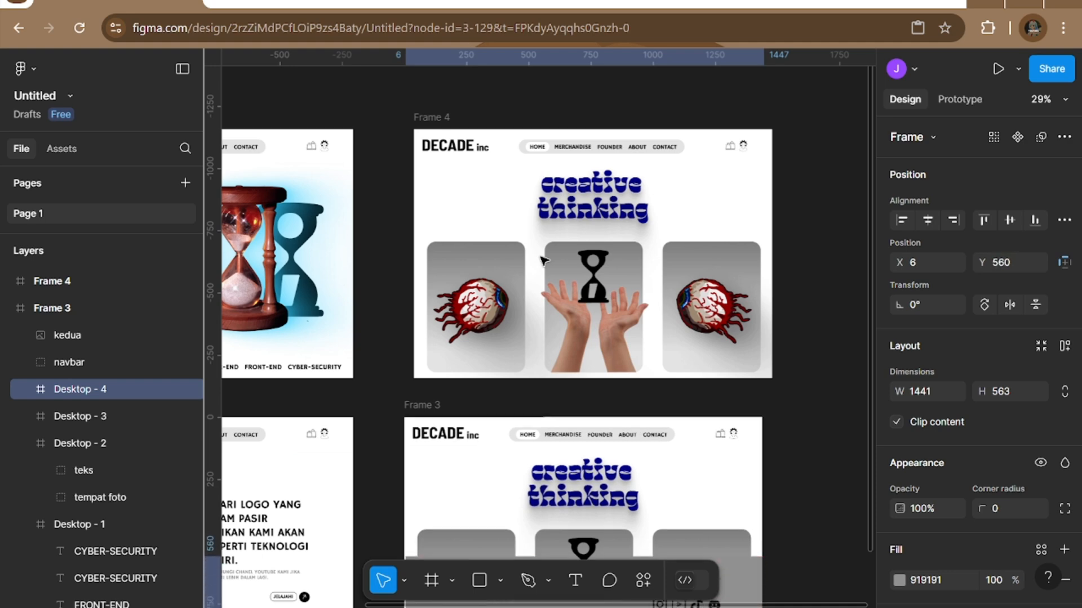
pyautogui.hotkey('shift', 'Up')
pyautogui.hotkey('shift', 'Up')
pyautogui.hotkey('shift', 'Up')
pyautogui.hotkey('shift', 'Up')
pyautogui.hotkey('shift', 'Up')
pyautogui.hotkey('shift', 'Up')
pyautogui.hotkey('shift', 'Up')
pyautogui.hotkey('shift', 'Up')
pyautogui.hotkey('shift', 'Up')
pyautogui.hotkey('shift', 'Up')
pyautogui.hotkey('shift', 'Up')
pyautogui.hotkey('shift', 'Up')
pyautogui.hotkey('shift', 'Up')
pyautogui.hotkey('shift', 'Up')
pyautogui.hotkey('shift', 'Up')
pyautogui.hotkey('shift', 'Up')
pyautogui.hotkey('shift', 'Up')
pyautogui.hotkey('shift', 'Up')
pyautogui.hotkey('shift', 'Up')
pyautogui.hotkey('shift', 'Up')
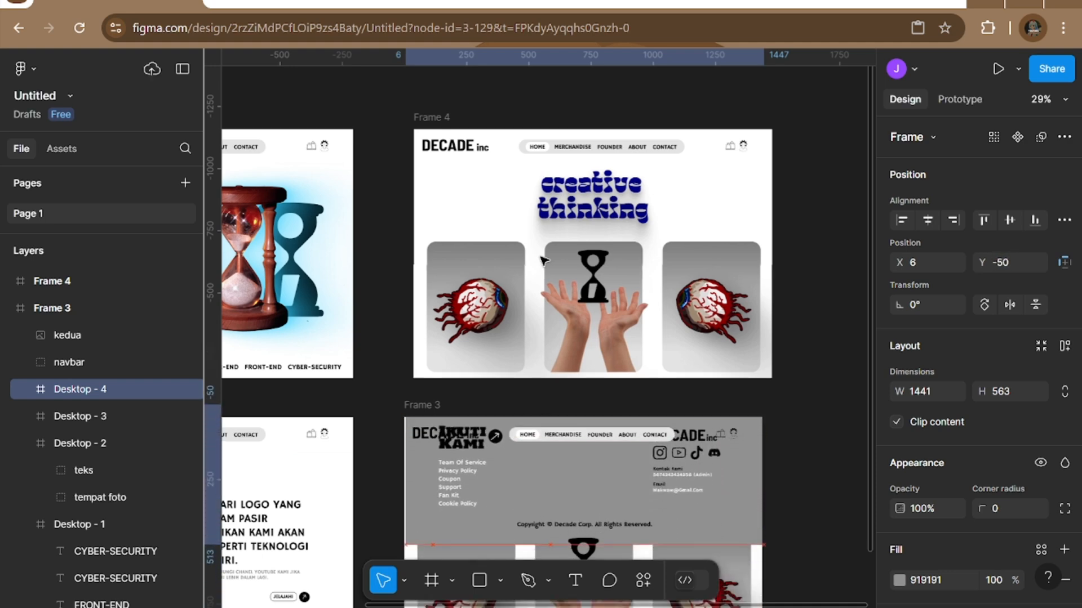
pyautogui.hotkey('shift', 'Up')
pyautogui.hotkey('shift', 'Up')
pyautogui.hotkey('shift', 'Up')
pyautogui.hotkey('shift', 'Up')
pyautogui.hotkey('shift', 'Up')
pyautogui.hotkey('shift', 'Up')
pyautogui.hotkey('shift', 'Up')
pyautogui.hotkey('shift', 'Up')
pyautogui.hotkey('shift', 'Up')
pyautogui.hotkey('shift', 'Up')
pyautogui.hotkey('shift', 'Up')
pyautogui.hotkey('shift', 'Up')
pyautogui.hotkey('shift', 'Up')
pyautogui.hotkey('shift', 'Up')
pyautogui.hotkey('shift', 'Up')
pyautogui.hotkey('shift', 'Up')
pyautogui.hotkey('shift', 'Up')
pyautogui.hotkey('shift', 'Up')
pyautogui.hotkey('shift', 'Up')
pyautogui.hotkey('shift', 'Up')
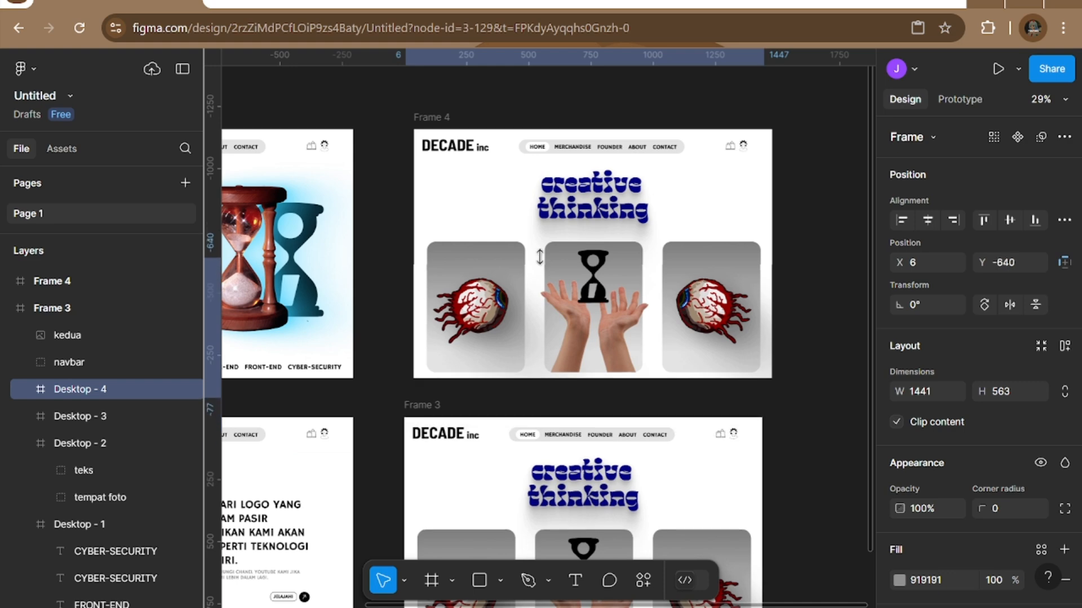
pyautogui.hotkey('shift', 'Up')
pyautogui.hotkey('shift', 'Up')
pyautogui.hotkey('shift', 'Up')
pyautogui.hotkey('shift', 'Up')
pyautogui.hotkey('shift', 'Up')
pyautogui.hotkey('shift', 'Up')
pyautogui.hotkey('shift', 'Up')
pyautogui.hotkey('shift', 'Up')
pyautogui.hotkey('shift', 'Up')
pyautogui.hotkey('shift', 'Up')
pyautogui.hotkey('shift', 'Up')
pyautogui.hotkey('shift', 'Up')
pyautogui.hotkey('shift', 'Up')
pyautogui.hotkey('shift', 'Up')
pyautogui.hotkey('shift', 'Up')
pyautogui.hotkey('shift', 'Up')
pyautogui.hotkey('shift', 'Up')
pyautogui.hotkey('shift', 'Up')
pyautogui.hotkey('shift', 'Up')
pyautogui.hotkey('shift', 'Up')
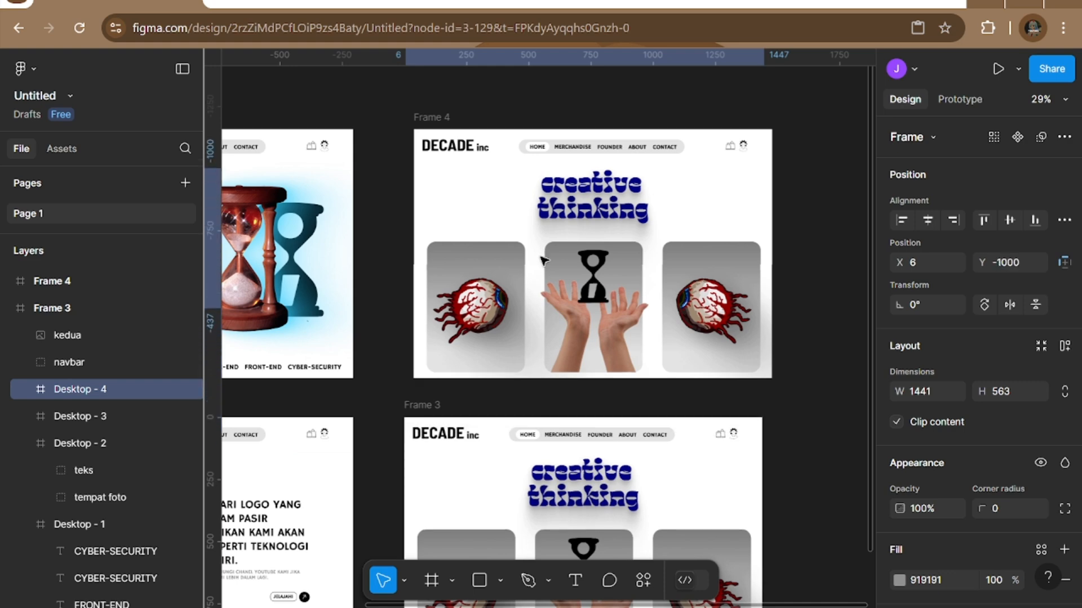
pyautogui.hotkey('shift', 'Up')
pyautogui.hotkey('shift', 'Up')
pyautogui.hotkey('shift', 'Up')
pyautogui.hotkey('shift', 'Up')
pyautogui.hotkey('shift', 'Up')
pyautogui.hotkey('shift', 'Up')
pyautogui.hotkey('shift', 'Up')
pyautogui.hotkey('shift', 'Up')
pyautogui.hotkey('shift', 'Up')
pyautogui.hotkey('shift', 'Up')
pyautogui.hotkey('shift', 'Up')
pyautogui.hotkey('shift', 'Up')
pyautogui.hotkey('shift', 'Up')
pyautogui.hotkey('shift', 'Up')
pyautogui.hotkey('shift', 'Up')
pyautogui.hotkey('shift', 'Up')
pyautogui.hotkey('shift', 'Up')
pyautogui.hotkey('shift', 'Up')
pyautogui.hotkey('shift', 'Up')
pyautogui.hotkey('shift', 'Up')
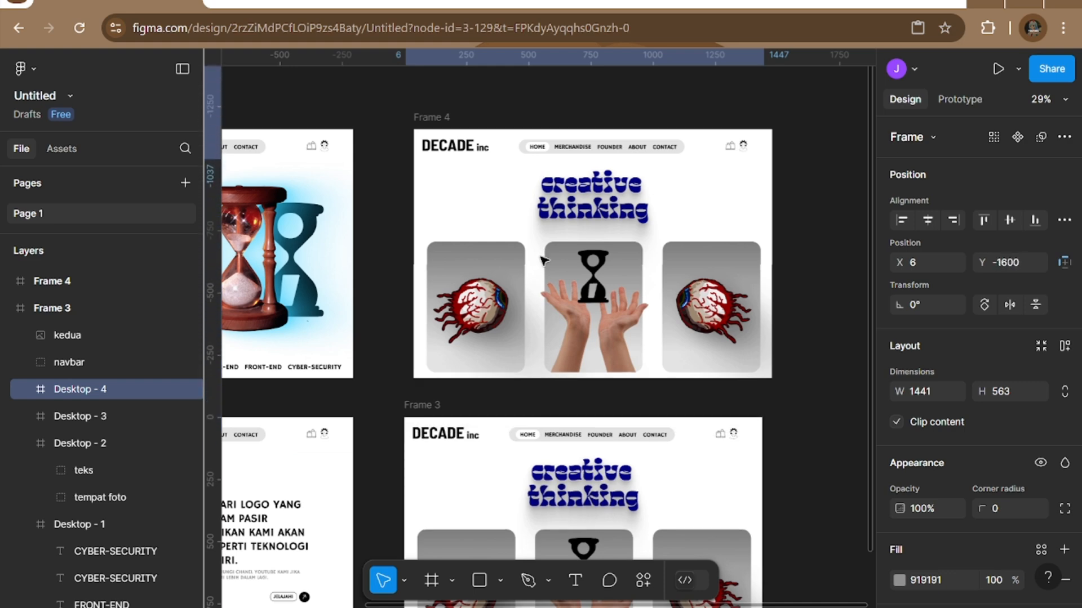
# Lower the Desktop - 4 footer section inside Frame 3 until it overlaps the navbar area.
pyautogui.hotkey('shift', 'Down')
pyautogui.hotkey('shift', 'Down')
pyautogui.hotkey('shift', 'Down')
pyautogui.hotkey('shift', 'Down')
pyautogui.hotkey('shift', 'Down')
pyautogui.hotkey('shift', 'Down')
pyautogui.hotkey('shift', 'Down')
pyautogui.hotkey('shift', 'Down')
pyautogui.hotkey('shift', 'Down')
pyautogui.hotkey('shift', 'Down')
pyautogui.hotkey('shift', 'Down')
pyautogui.hotkey('shift', 'Down')
pyautogui.hotkey('shift', 'Down')
pyautogui.hotkey('shift', 'Down')
pyautogui.hotkey('shift', 'Down')
pyautogui.hotkey('shift', 'Down')
pyautogui.hotkey('shift', 'Down')
pyautogui.hotkey('shift', 'Down')
pyautogui.hotkey('shift', 'Down')
pyautogui.hotkey('shift', 'Down')
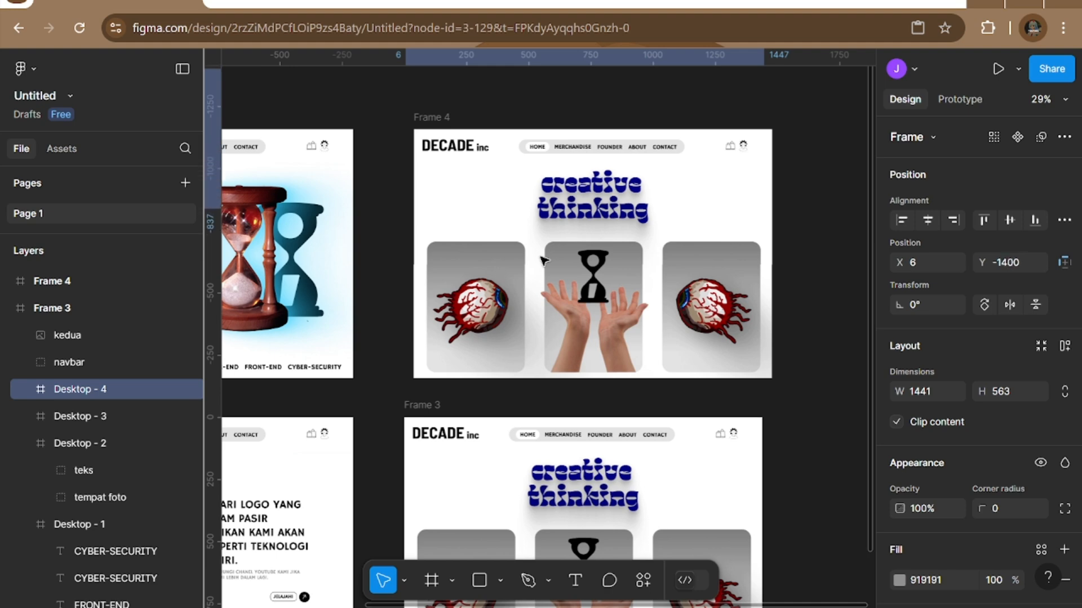
pyautogui.hotkey('shift', 'Down')
pyautogui.hotkey('shift', 'Down')
pyautogui.hotkey('shift', 'Down')
pyautogui.hotkey('shift', 'Down')
pyautogui.hotkey('shift', 'Down')
pyautogui.hotkey('shift', 'Down')
pyautogui.hotkey('shift', 'Down')
pyautogui.hotkey('shift', 'Down')
pyautogui.hotkey('shift', 'Down')
pyautogui.hotkey('shift', 'Down')
pyautogui.hotkey('shift', 'Down')
pyautogui.hotkey('shift', 'Down')
pyautogui.hotkey('shift', 'Down')
pyautogui.hotkey('shift', 'Down')
pyautogui.hotkey('shift', 'Down')
pyautogui.hotkey('shift', 'Down')
pyautogui.hotkey('shift', 'Down')
pyautogui.hotkey('shift', 'Down')
pyautogui.hotkey('shift', 'Down')
pyautogui.hotkey('shift', 'Down')
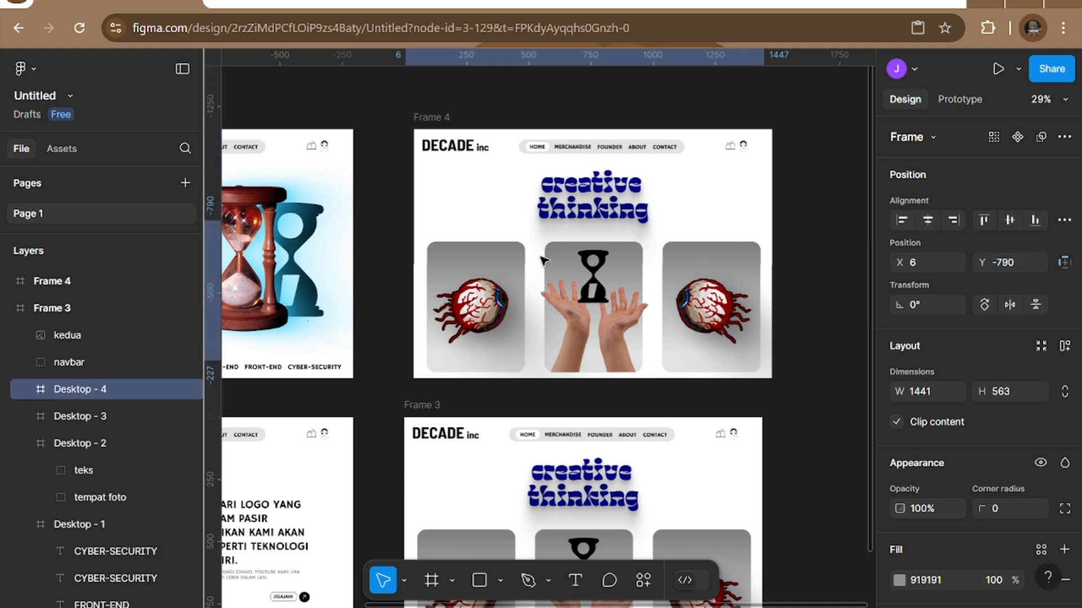
pyautogui.hotkey('shift', 'Down')
pyautogui.hotkey('shift', 'Down')
pyautogui.hotkey('shift', 'Down')
pyautogui.hotkey('shift', 'Down')
pyautogui.hotkey('shift', 'Down')
pyautogui.hotkey('shift', 'Down')
pyautogui.hotkey('shift', 'Down')
pyautogui.hotkey('shift', 'Down')
pyautogui.hotkey('shift', 'Down')
pyautogui.hotkey('shift', 'Down')
pyautogui.hotkey('shift', 'Down')
pyautogui.hotkey('shift', 'Down')
pyautogui.hotkey('shift', 'Down')
pyautogui.hotkey('shift', 'Down')
pyautogui.hotkey('shift', 'Down')
pyautogui.hotkey('shift', 'Down')
pyautogui.hotkey('shift', 'Down')
pyautogui.hotkey('shift', 'Down')
pyautogui.hotkey('shift', 'Down')
pyautogui.hotkey('shift', 'Down')
# Raise the Desktop - 4 footer section inside Frame 3 to Y -940, clear of the frame's upper edge.
pyautogui.hotkey('shift', 'Up')
pyautogui.hotkey('shift', 'Up')
pyautogui.hotkey('shift', 'Up')
pyautogui.hotkey('shift', 'Up')
pyautogui.hotkey('shift', 'Up')
pyautogui.hotkey('shift', 'Up')
pyautogui.hotkey('shift', 'Up')
pyautogui.hotkey('shift', 'Up')
pyautogui.hotkey('shift', 'Up')
pyautogui.hotkey('shift', 'Up')
pyautogui.hotkey('shift', 'Up')
pyautogui.hotkey('shift', 'Up')
pyautogui.hotkey('shift', 'Up')
pyautogui.hotkey('shift', 'Up')
pyautogui.hotkey('shift', 'Up')
pyautogui.hotkey('shift', 'Up')
pyautogui.hotkey('shift', 'Up')
pyautogui.hotkey('shift', 'Up')
pyautogui.hotkey('shift', 'Up')
pyautogui.hotkey('shift', 'Up')
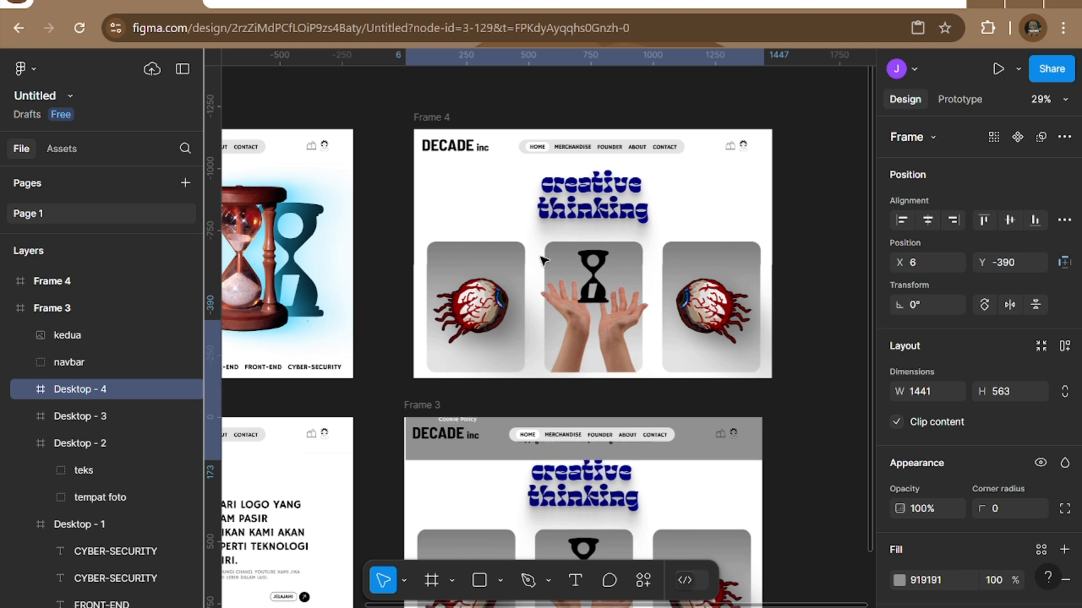
pyautogui.hotkey('shift', 'Up')
pyautogui.hotkey('shift', 'Up')
pyautogui.hotkey('shift', 'Up')
pyautogui.hotkey('shift', 'Up')
pyautogui.hotkey('shift', 'Up')
pyautogui.hotkey('shift', 'Up')
pyautogui.hotkey('shift', 'Up')
pyautogui.hotkey('shift', 'Up')
pyautogui.hotkey('shift', 'Up')
pyautogui.hotkey('shift', 'Up')
pyautogui.hotkey('shift', 'Up')
pyautogui.hotkey('shift', 'Up')
pyautogui.hotkey('shift', 'Up')
pyautogui.hotkey('shift', 'Up')
pyautogui.hotkey('shift', 'Up')
pyautogui.hotkey('shift', 'Up')
pyautogui.hotkey('shift', 'Up')
pyautogui.hotkey('shift', 'Up')
pyautogui.hotkey('shift', 'Up')
pyautogui.hotkey('shift', 'Up')
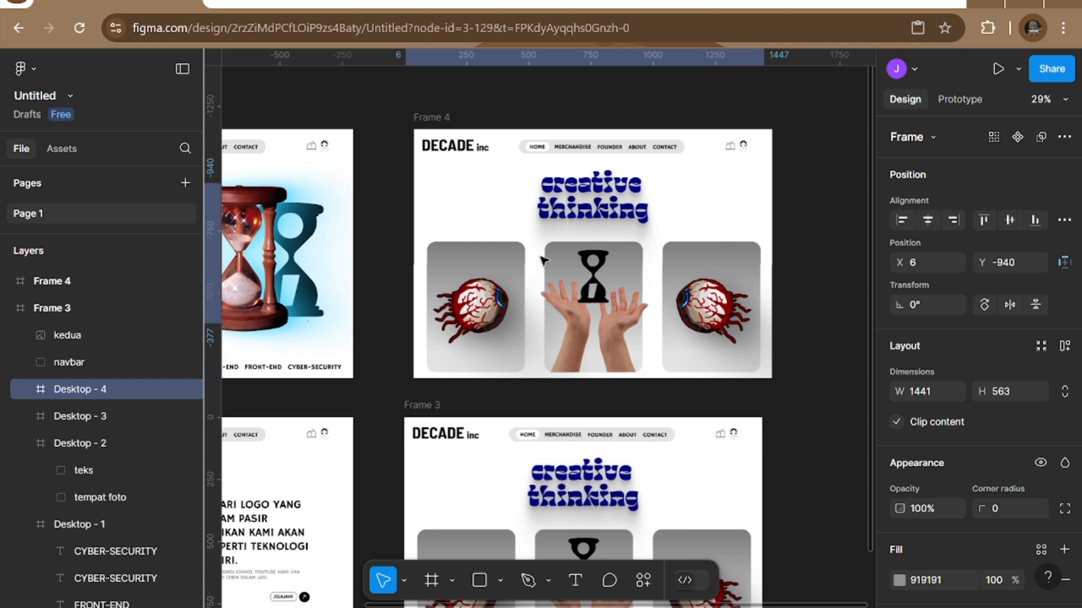
# Lower the Desktop - 4 footer section inside Frame 3 to Y -390, behind the navbar.
pyautogui.hotkey('shift', 'Down')
pyautogui.hotkey('shift', 'Down')
pyautogui.hotkey('shift', 'Down')
pyautogui.hotkey('shift', 'Down')
pyautogui.hotkey('shift', 'Down')
pyautogui.hotkey('shift', 'Down')
pyautogui.hotkey('shift', 'Down')
pyautogui.hotkey('shift', 'Down')
pyautogui.hotkey('shift', 'Down')
pyautogui.hotkey('shift', 'Down')
pyautogui.hotkey('shift', 'Down')
pyautogui.hotkey('shift', 'Down')
pyautogui.hotkey('shift', 'Down')
pyautogui.hotkey('shift', 'Down')
pyautogui.hotkey('shift', 'Down')
pyautogui.hotkey('shift', 'Down')
pyautogui.hotkey('shift', 'Down')
pyautogui.hotkey('shift', 'Down')
pyautogui.hotkey('shift', 'Down')
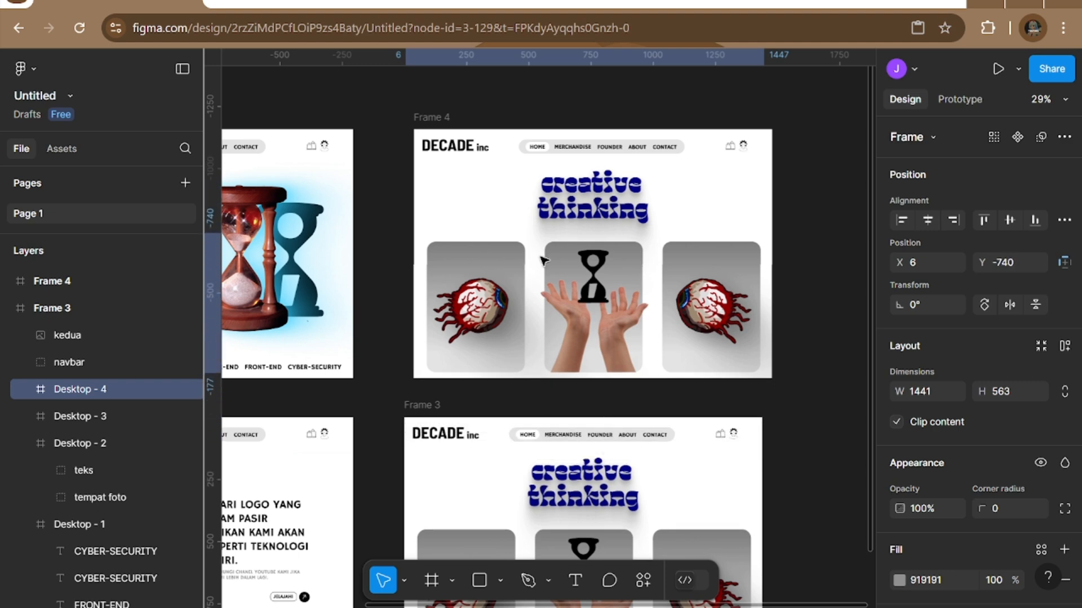
pyautogui.hotkey('shift', 'Down')
pyautogui.hotkey('shift', 'Down')
pyautogui.hotkey('shift', 'Down')
pyautogui.hotkey('shift', 'Down')
pyautogui.hotkey('shift', 'Down')
pyautogui.hotkey('shift', 'Down')
pyautogui.hotkey('shift', 'Down')
pyautogui.hotkey('shift', 'Down')
pyautogui.hotkey('shift', 'Down')
pyautogui.hotkey('shift', 'Down')
pyautogui.hotkey('shift', 'Down')
pyautogui.hotkey('shift', 'Down')
pyautogui.hotkey('shift', 'Down')
pyautogui.hotkey('shift', 'Down')
pyautogui.hotkey('shift', 'Down')
pyautogui.hotkey('shift', 'Down')
pyautogui.hotkey('shift', 'Down')
pyautogui.hotkey('shift', 'Down')
pyautogui.hotkey('shift', 'Down')
pyautogui.hotkey('shift', 'Down')
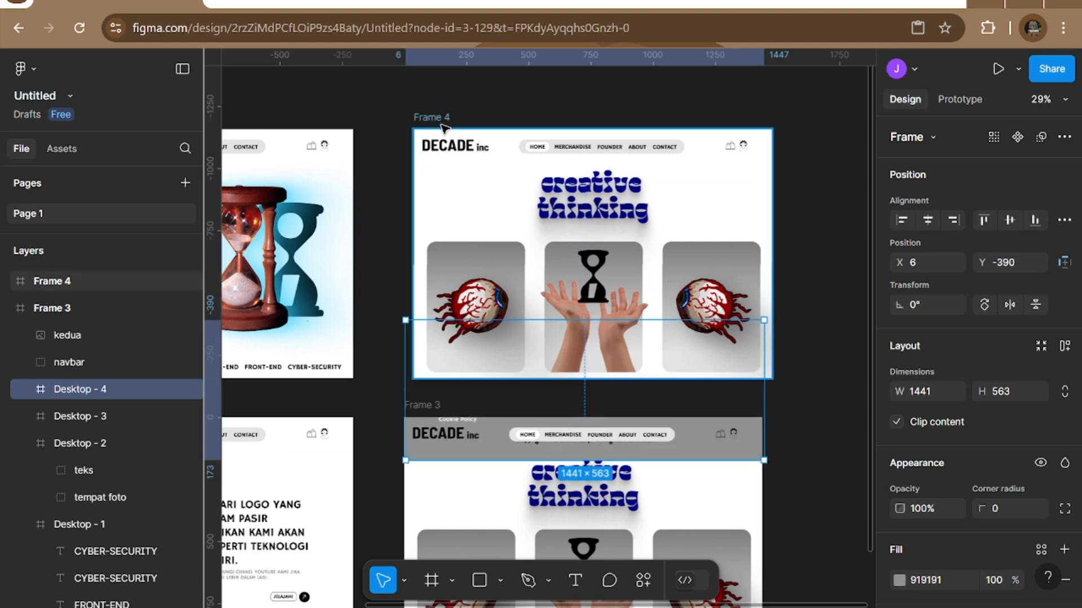
# Move Frame 4 away from the other frames to X -278, Y -2034.
pyautogui.click(443, 120)
pyautogui.scroll(-4, 439, 125)
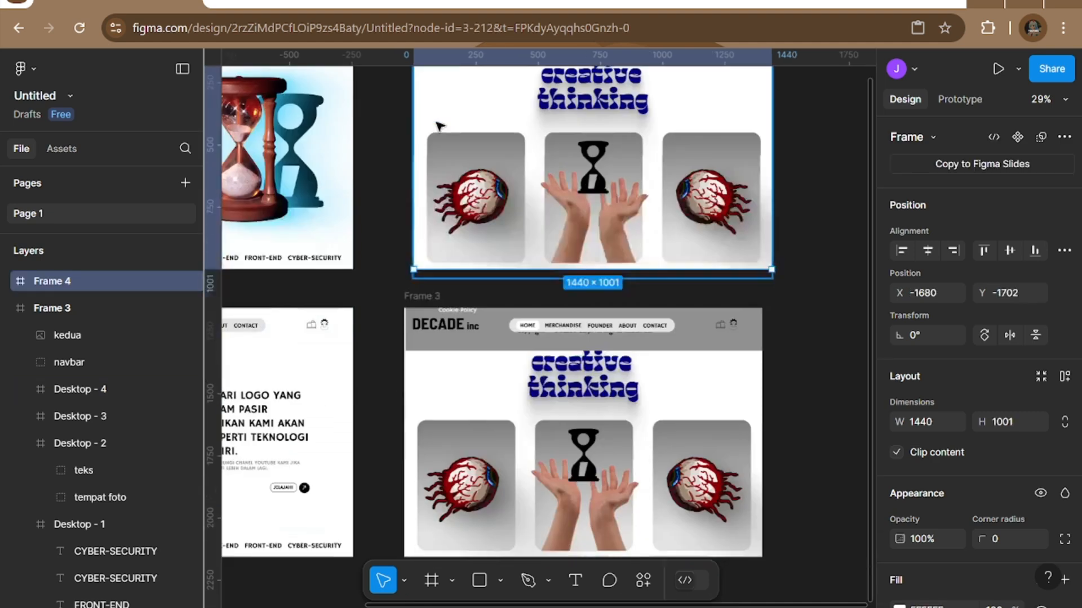
pyautogui.scroll(-5, 443, 141)
pyautogui.moveTo(444, 155); pyautogui.dragTo(633, 111)
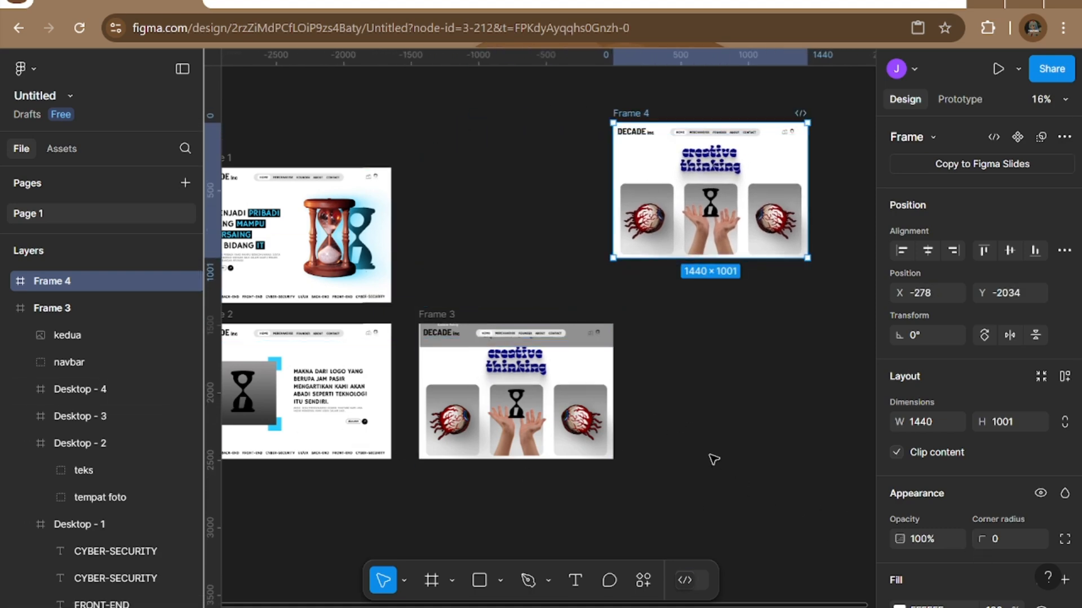
# Undo the move of Frame 4 so it sits directly above Frame 3 again.
pyautogui.click(431, 315)
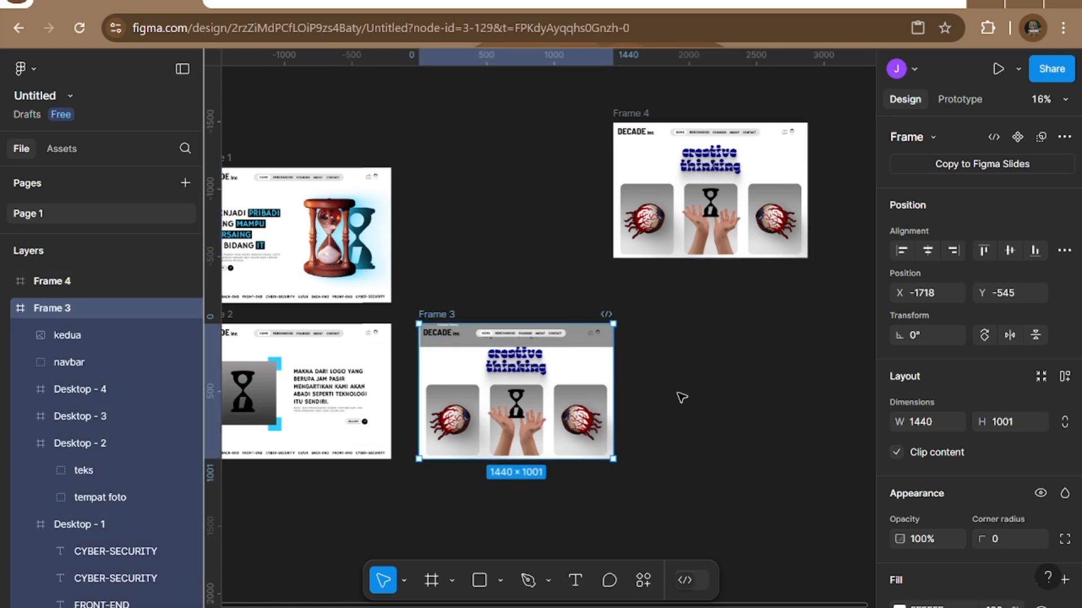
pyautogui.hotkey('ctrl', 'z')
pyautogui.hotkey('ctrl', 'z')
pyautogui.hotkey('ctrl', 'z')
pyautogui.hotkey('ctrl', 'z')
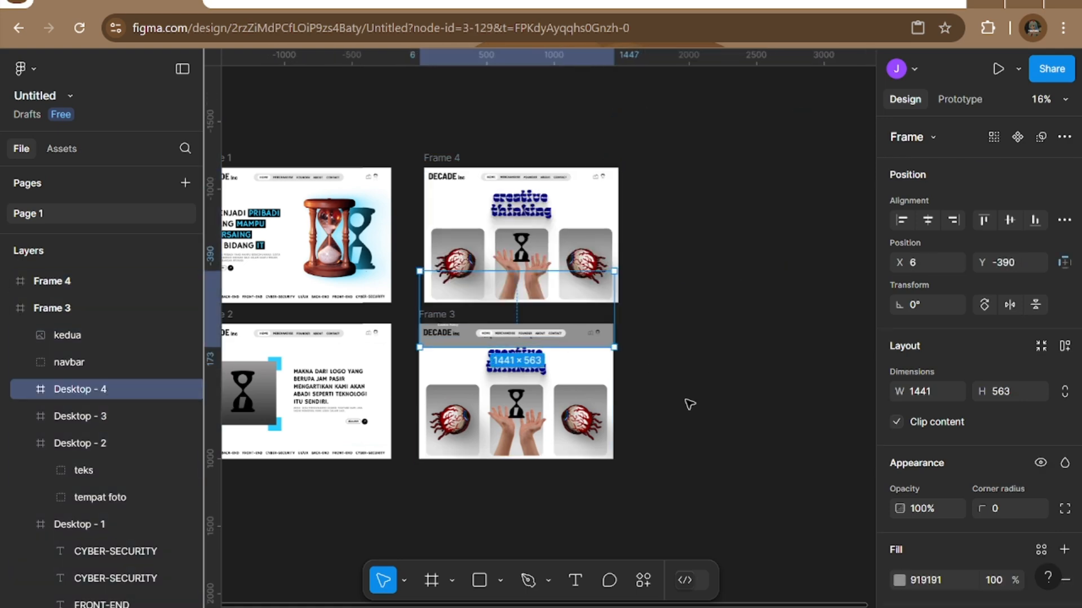
# Undo the repositioning of the Desktop - 4 footer inside Frame 3 and the duplication of Frame 3.
pyautogui.hotkey('shift', 'Up')
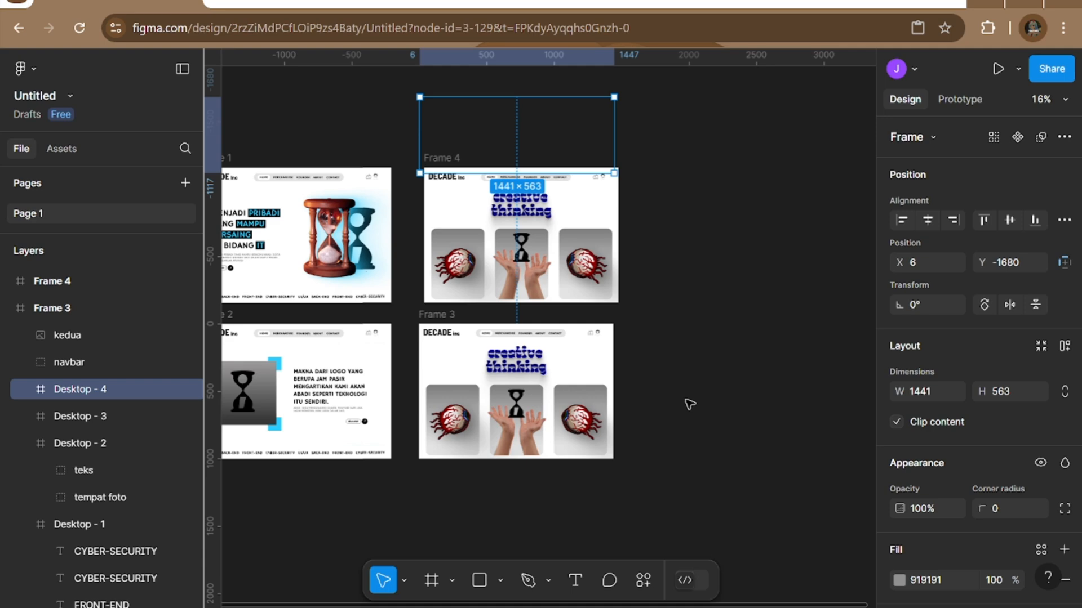
pyautogui.hotkey('ctrl', 'z')
pyautogui.hotkey('ctrl', 'z')
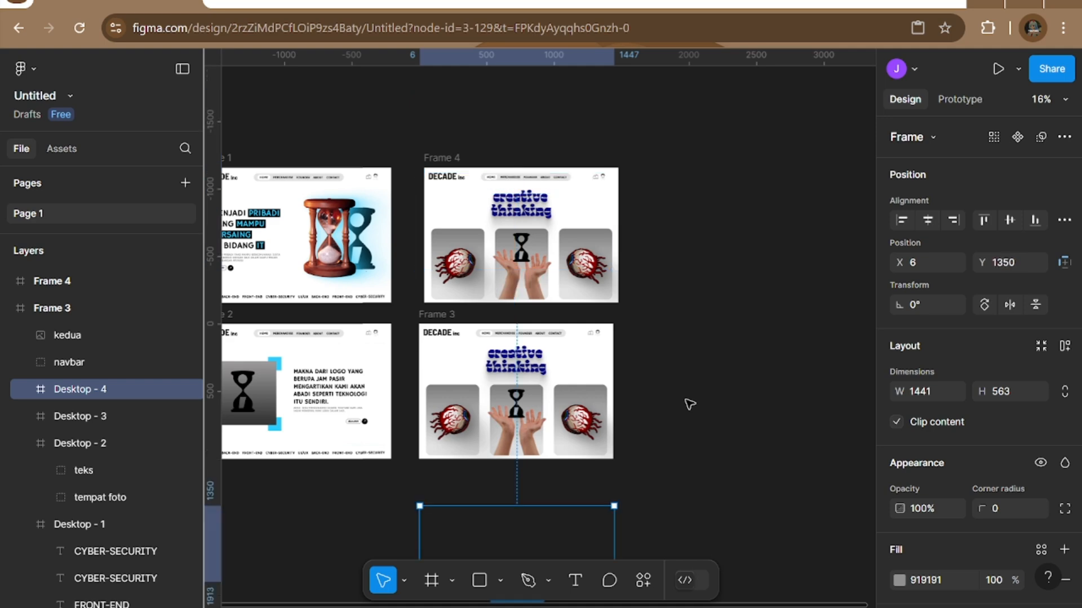
pyautogui.hotkey('shift', 'Down')
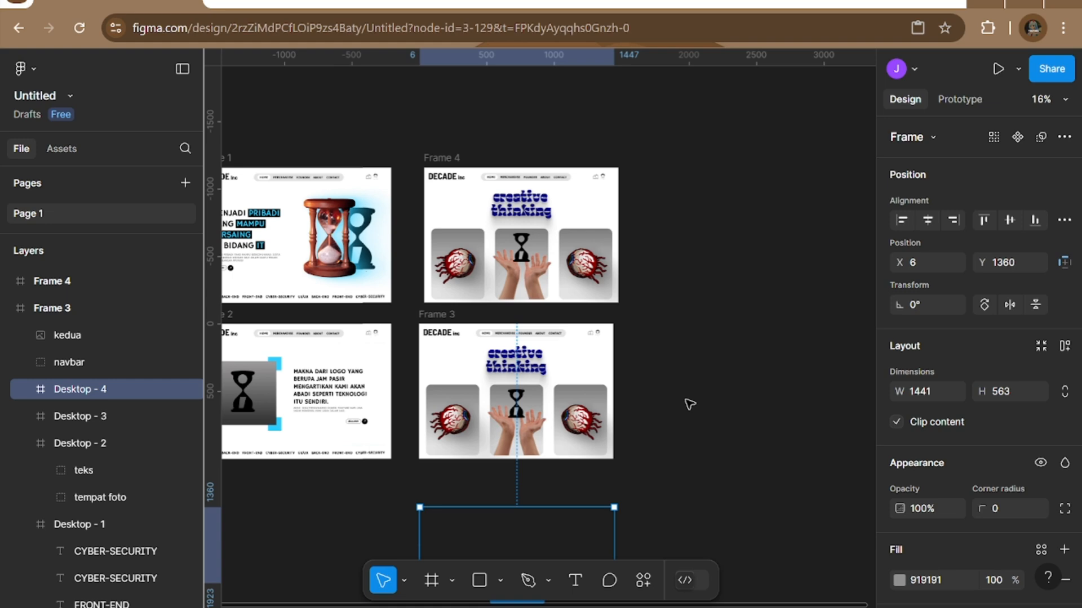
pyautogui.hotkey('ctrl', 'z')
pyautogui.hotkey('ctrl', 'z')
pyautogui.hotkey('ctrl', 'z')
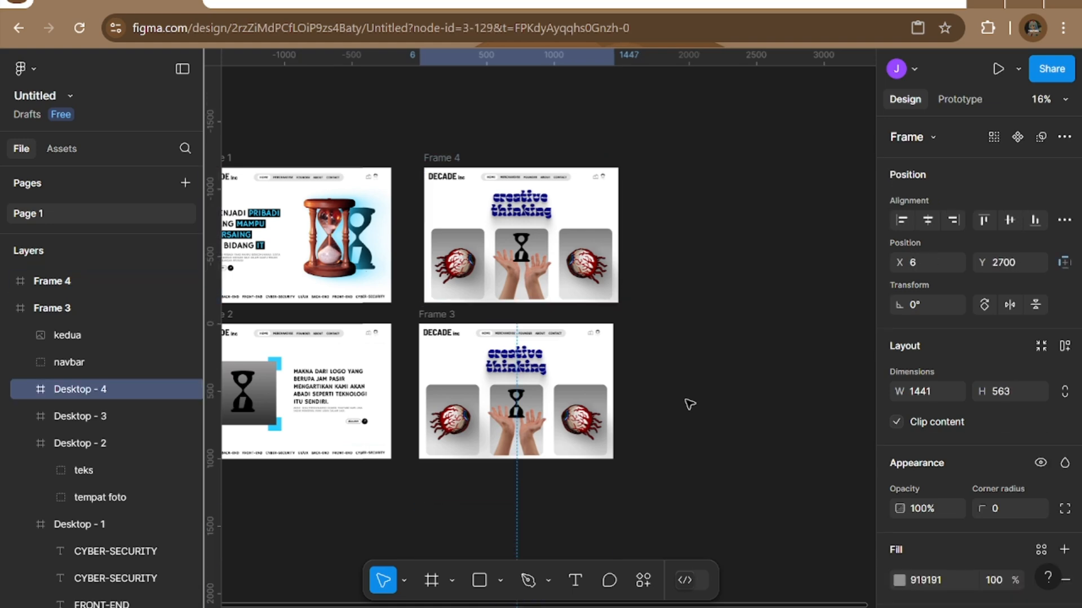
pyautogui.hotkey('ctrl', 'z')
pyautogui.hotkey('ctrl', 'z')
pyautogui.hotkey('ctrl', 'z')
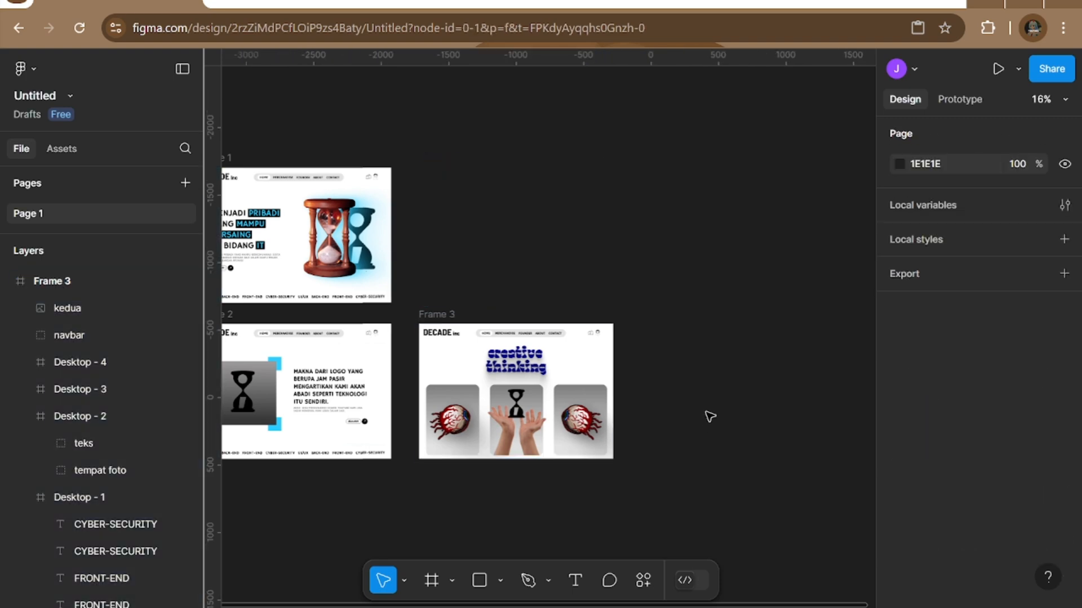
# Duplicate Frame 3 and place the copy below the other frames at X -2227, Y 1022.
pyautogui.scroll(-2, 710, 417)
pyautogui.scroll(1, 710, 417)
pyautogui.scroll(5, 710, 415)
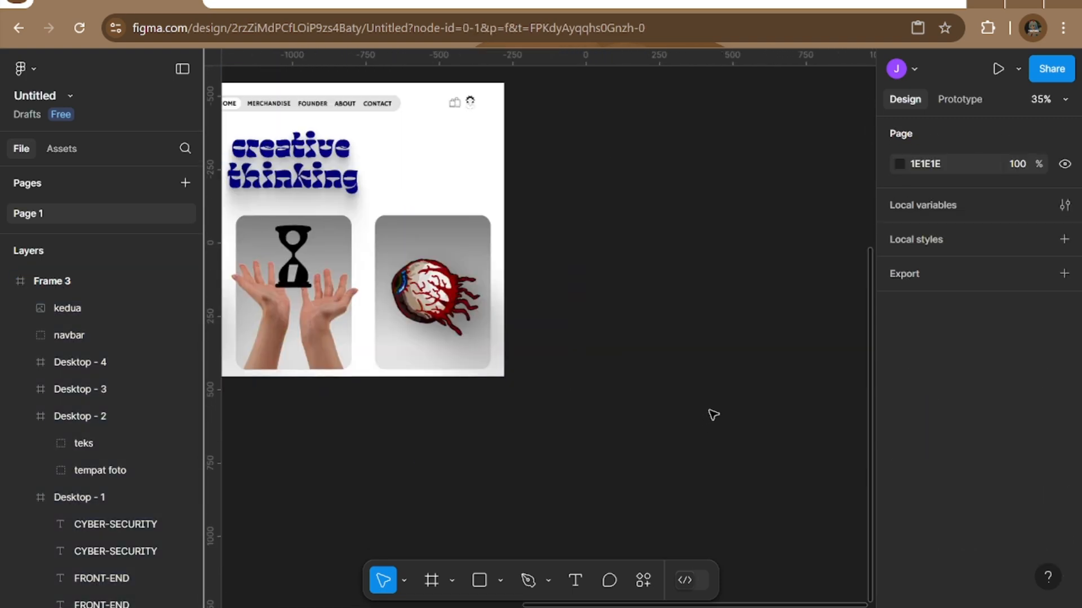
pyautogui.scroll(-5, 712, 414)
pyautogui.scroll(-1, 693, 389)
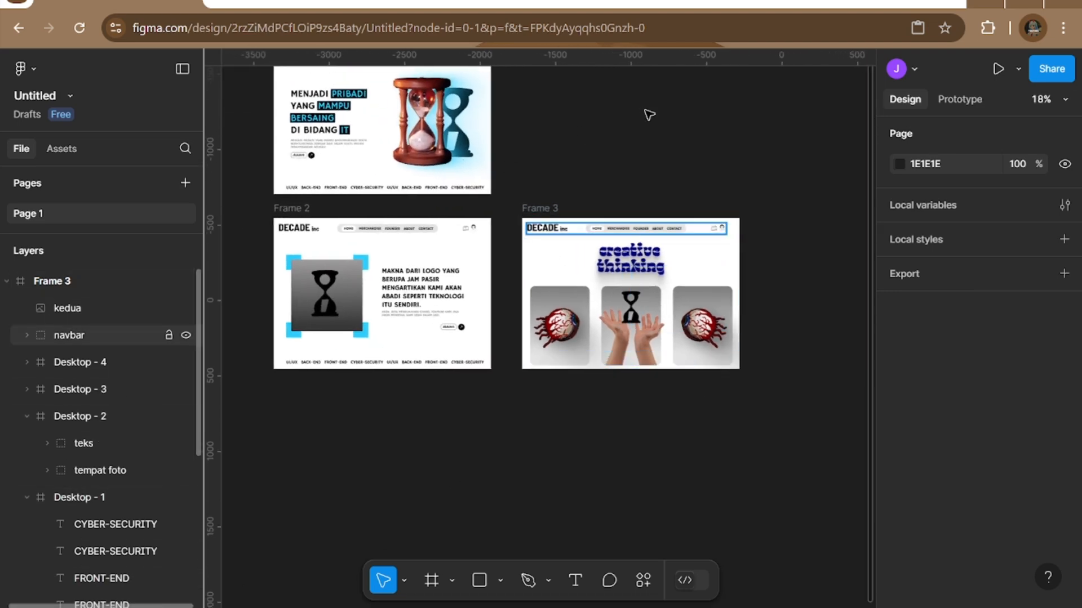
pyautogui.click(555, 209)
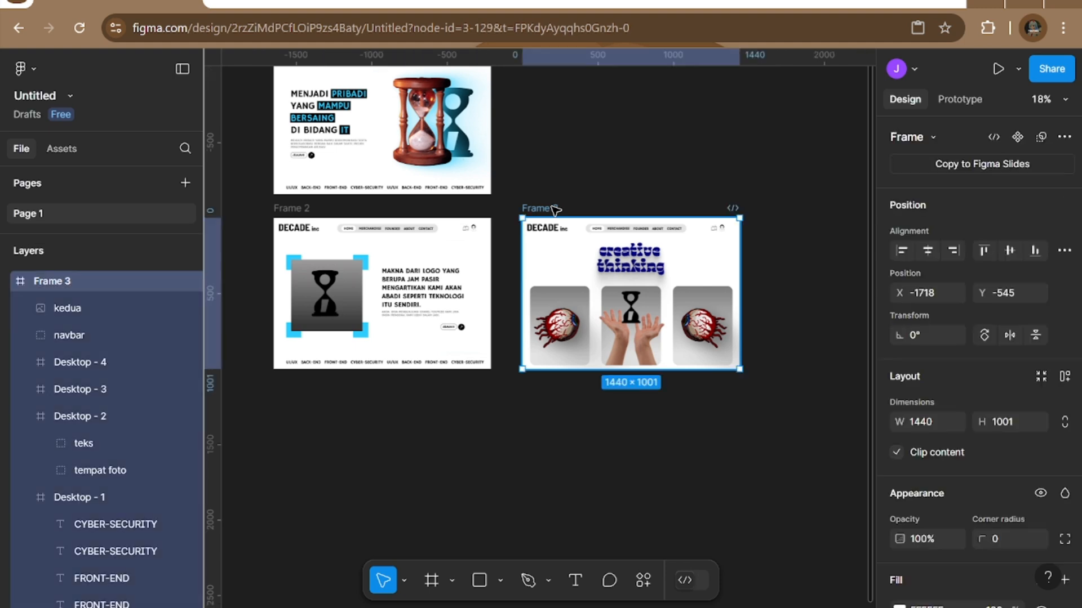
pyautogui.moveTo(554, 209); pyautogui.dragTo(478, 445)
# Raise the Desktop - 4 footer section inside Frame 4 to Y 450 over the creative thinking section.
pyautogui.click(5, 307)
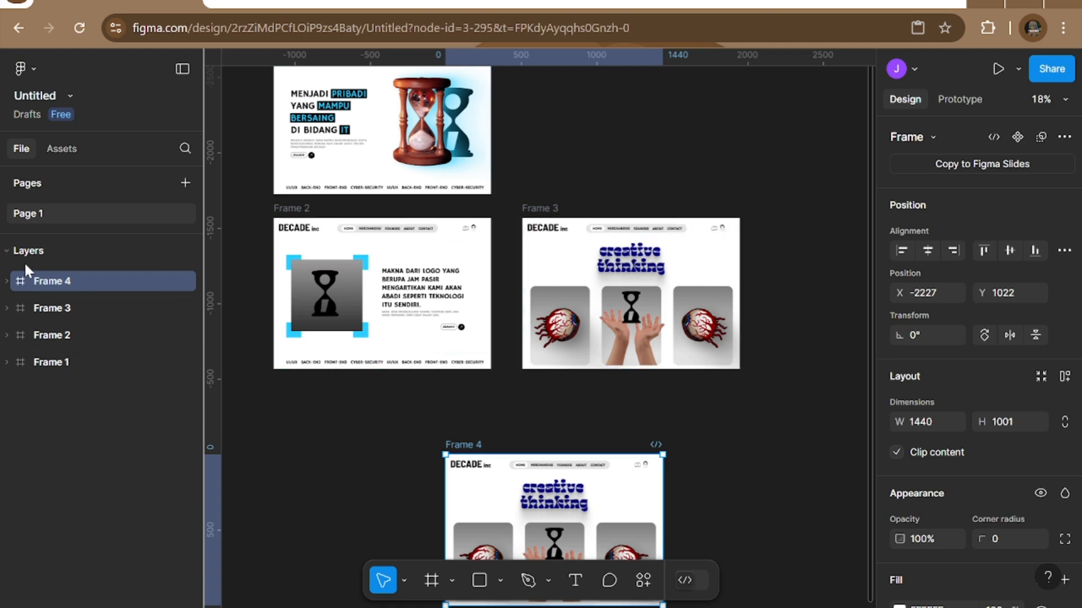
pyautogui.click(7, 280)
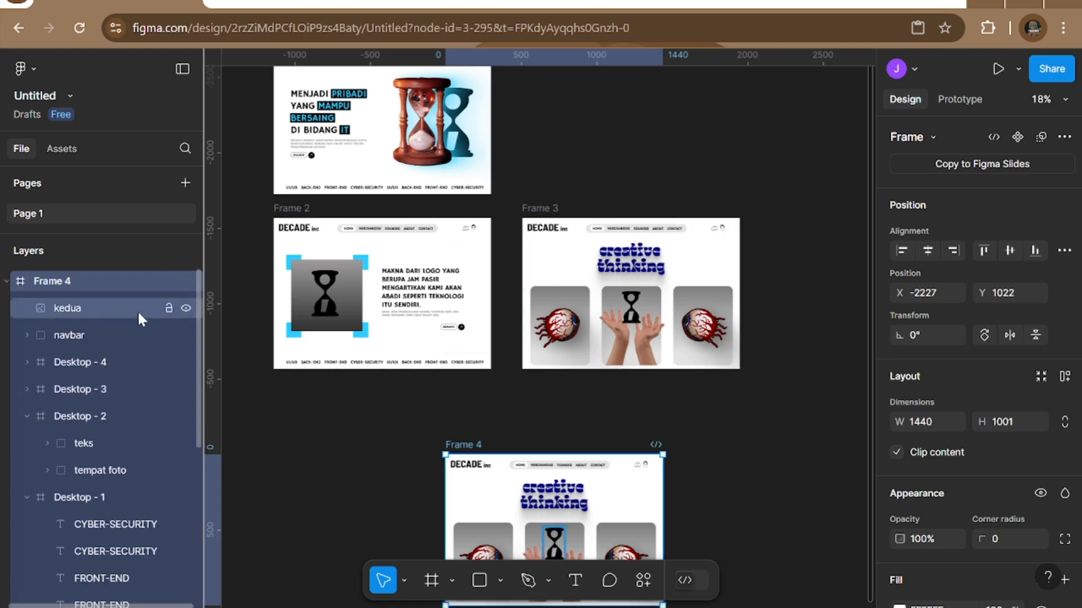
pyautogui.click(100, 367)
pyautogui.scroll(-3, 631, 421)
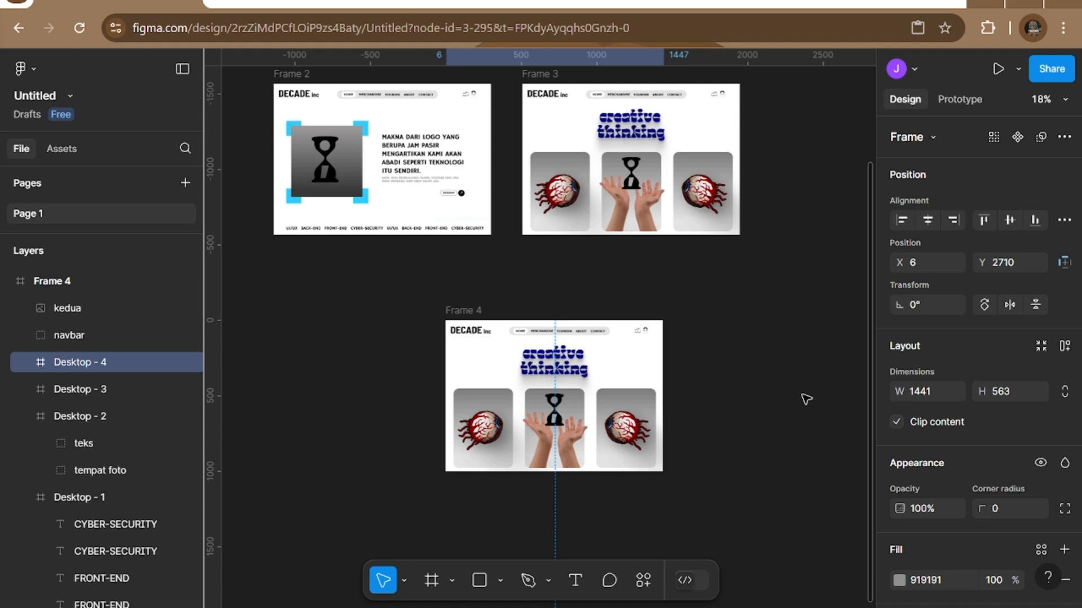
pyautogui.hotkey('shift', 'Up')
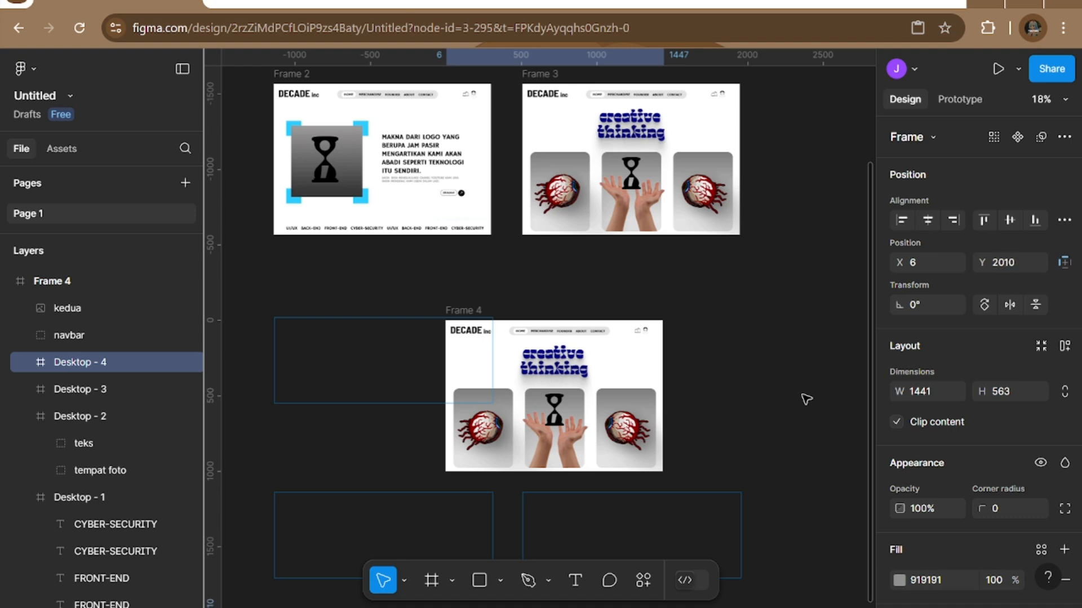
pyautogui.hotkey('shift', 'Up')
pyautogui.hotkey('shift', 'Up')
pyautogui.hotkey('shift', 'Up')
pyautogui.hotkey('shift', 'Up')
pyautogui.hotkey('shift', 'Up')
pyautogui.hotkey('shift', 'Up')
pyautogui.hotkey('shift', 'Up')
pyautogui.hotkey('shift', 'Up')
pyautogui.hotkey('shift', 'Up')
pyautogui.hotkey('shift', 'Up')
pyautogui.hotkey('shift', 'Up')
pyautogui.hotkey('shift', 'Up')
pyautogui.hotkey('shift', 'Up')
pyautogui.hotkey('shift', 'Up')
pyautogui.hotkey('shift', 'Up')
pyautogui.hotkey('shift', 'Up')
pyautogui.hotkey('shift', 'Up')
pyautogui.hotkey('shift', 'Up')
pyautogui.hotkey('shift', 'Up')
pyautogui.hotkey('shift', 'Up')
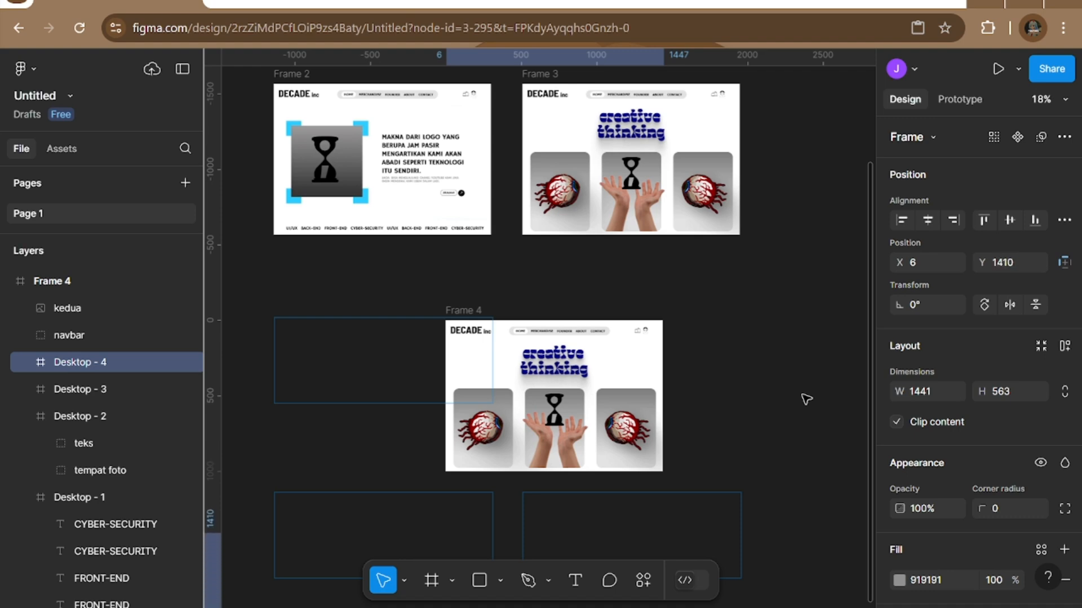
pyautogui.hotkey('shift', 'Up')
pyautogui.hotkey('shift', 'Up')
pyautogui.hotkey('shift', 'Up')
pyautogui.hotkey('shift', 'Up')
pyautogui.hotkey('shift', 'Up')
pyautogui.hotkey('shift', 'Up')
pyautogui.hotkey('shift', 'Up')
pyautogui.hotkey('shift', 'Up')
pyautogui.hotkey('shift', 'Up')
pyautogui.hotkey('shift', 'Up')
pyautogui.hotkey('shift', 'Up')
pyautogui.hotkey('shift', 'Up')
pyautogui.hotkey('shift', 'Up')
pyautogui.hotkey('shift', 'Up')
pyautogui.hotkey('shift', 'Up')
pyautogui.hotkey('shift', 'Up')
pyautogui.hotkey('shift', 'Up')
pyautogui.hotkey('shift', 'Up')
pyautogui.hotkey('shift', 'Up')
pyautogui.hotkey('shift', 'Up')
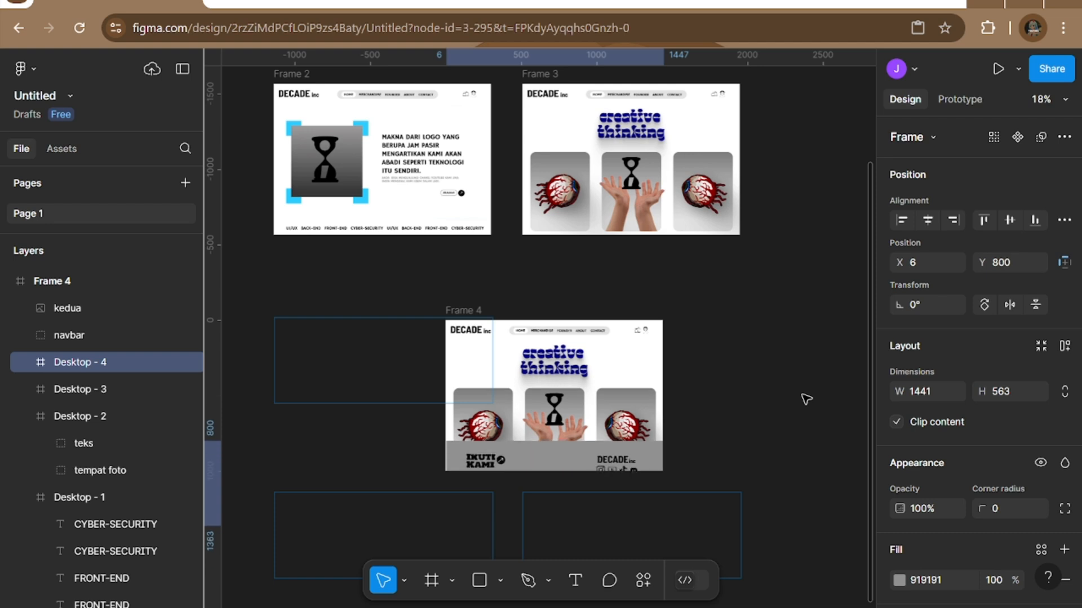
pyautogui.hotkey('shift', 'Up')
pyautogui.hotkey('shift', 'Up')
pyautogui.hotkey('shift', 'Up')
pyautogui.hotkey('shift', 'Up')
pyautogui.hotkey('shift', 'Up')
pyautogui.hotkey('shift', 'Up')
pyautogui.hotkey('shift', 'Up')
pyautogui.hotkey('shift', 'Up')
pyautogui.hotkey('shift', 'Up')
pyautogui.hotkey('shift', 'Up')
pyautogui.hotkey('shift', 'Up')
pyautogui.hotkey('shift', 'Up')
pyautogui.hotkey('shift', 'Up')
pyautogui.hotkey('shift', 'Up')
pyautogui.hotkey('shift', 'Up')
pyautogui.hotkey('shift', 'Up')
pyautogui.hotkey('shift', 'Up')
pyautogui.hotkey('shift', 'Up')
pyautogui.hotkey('shift', 'Up')
pyautogui.hotkey('shift', 'Up')
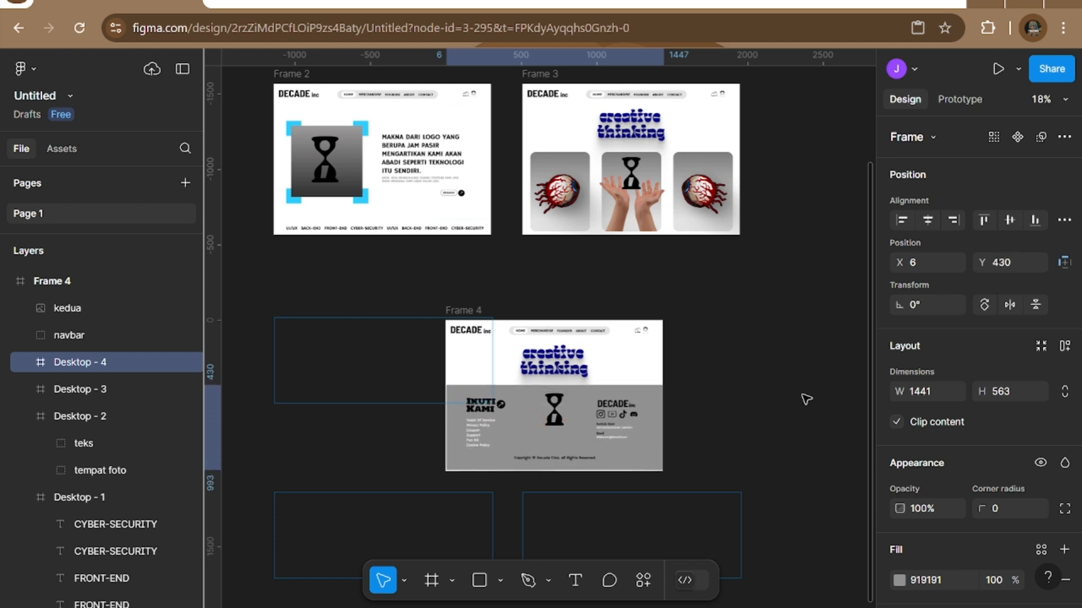
pyautogui.hotkey('shift', 'Down')
pyautogui.hotkey('shift', 'Down')
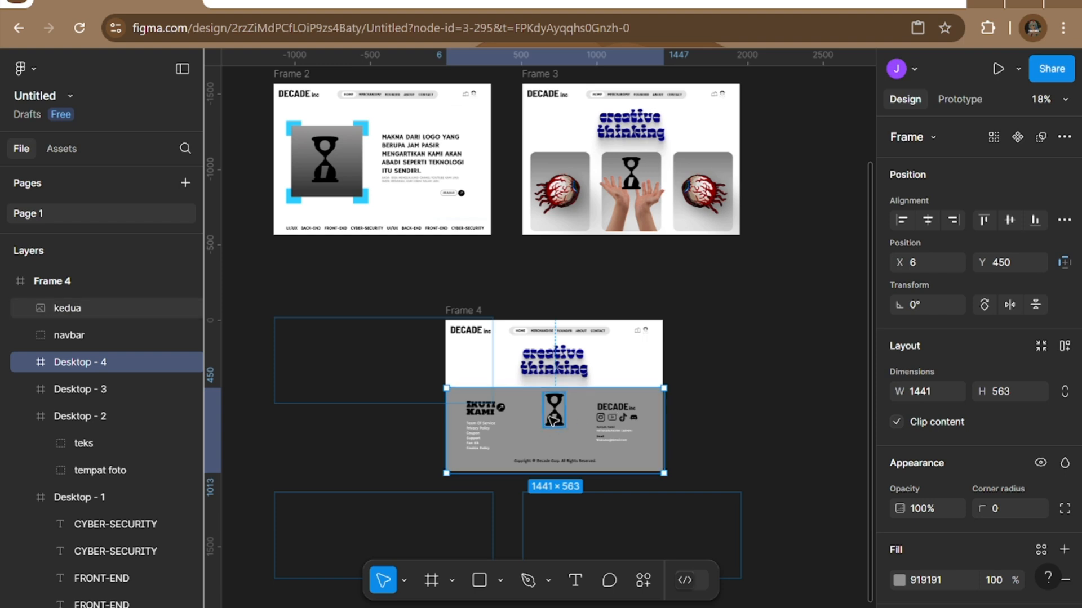
# Align the Desktop - 4 footer horizontally with Frame 4's left edge at X 0.
pyautogui.hotkey('shift', 'Left')
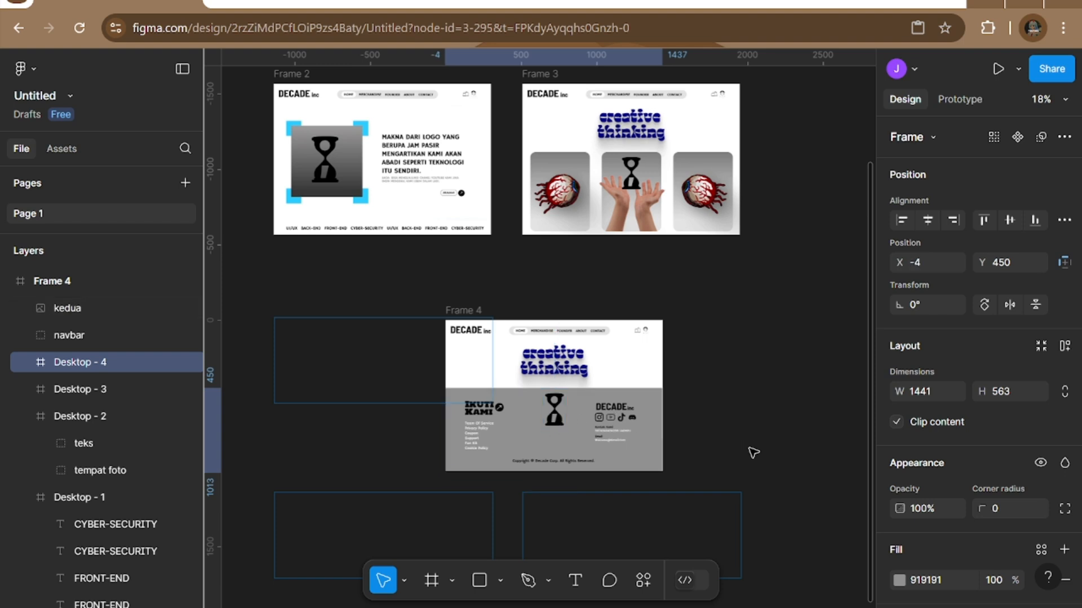
pyautogui.hotkey('shift', 'Right')
pyautogui.hotkey('shift', 'Left')
pyautogui.press('Right')
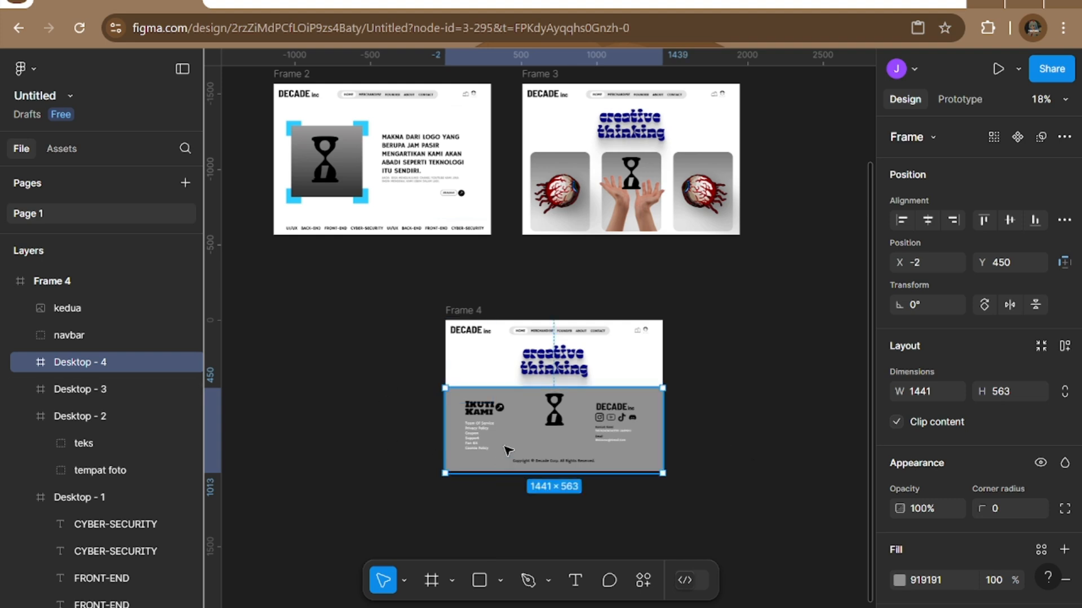
pyautogui.press('Right')
pyautogui.press('Right')
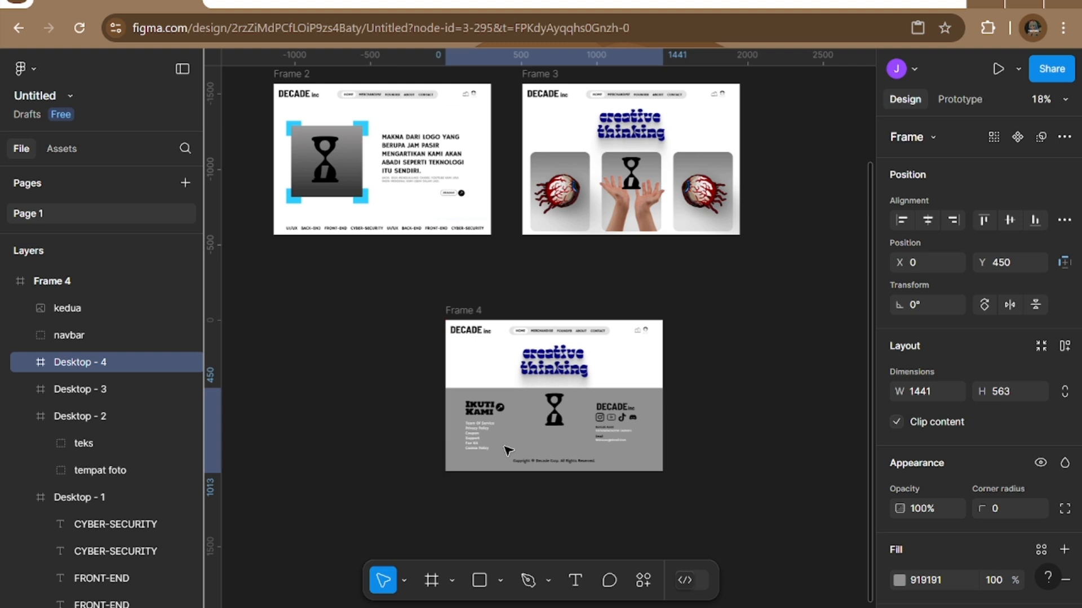
pyautogui.click(727, 444)
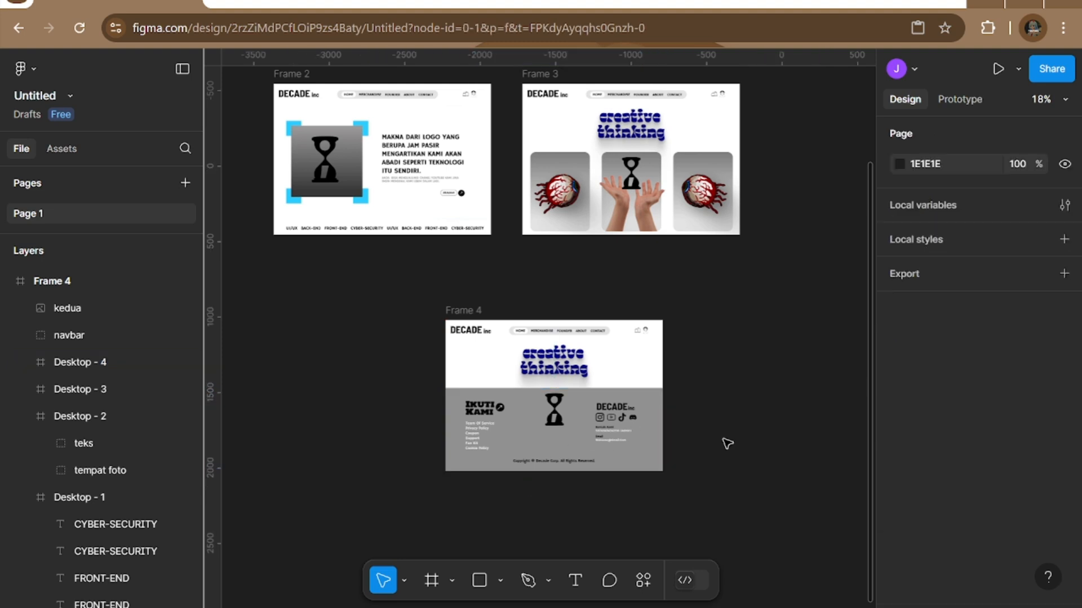
# Undo the horizontal and vertical repositioning of the Desktop - 4 footer inside Frame 4.
pyautogui.hotkey('ctrl', 'z')
pyautogui.hotkey('ctrl', 'z')
pyautogui.hotkey('ctrl', 'z')
pyautogui.hotkey('ctrl', 'z')
pyautogui.hotkey('ctrl', 'z')
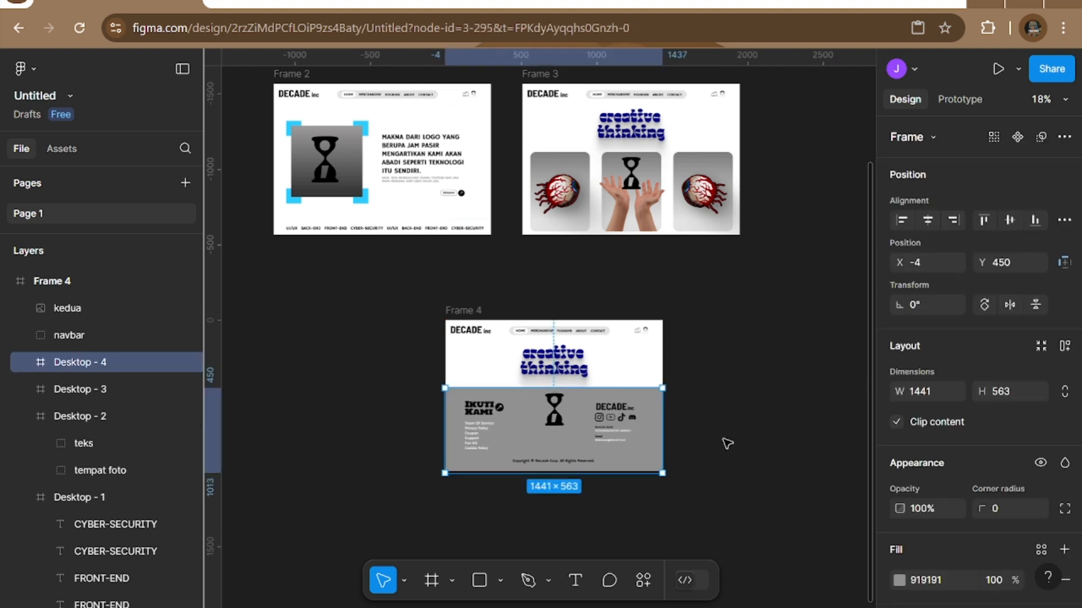
pyautogui.hotkey('ctrl', 'z')
pyautogui.hotkey('ctrl', 'z')
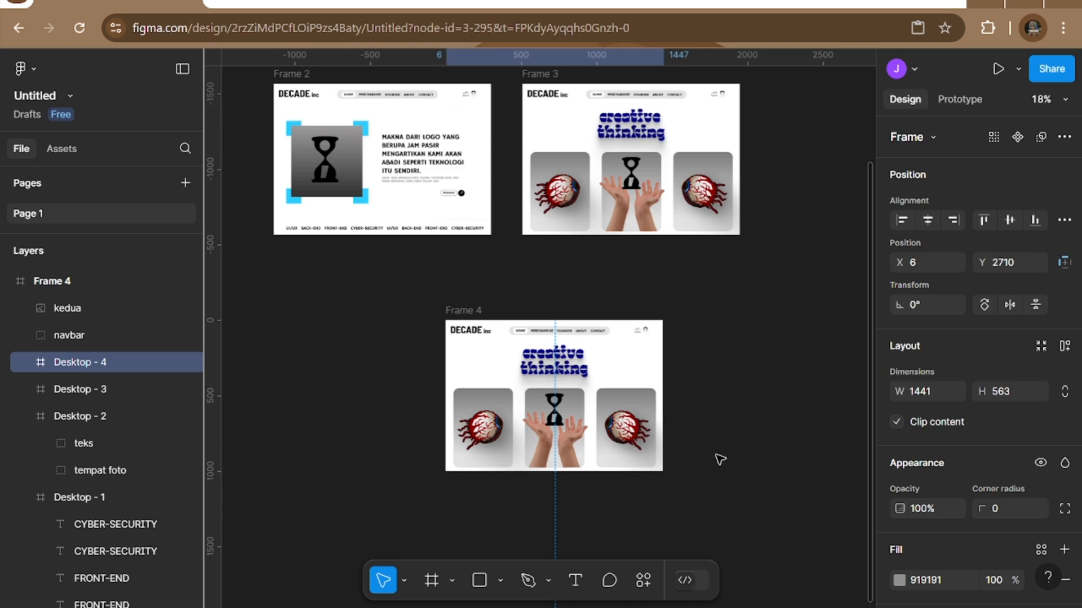
# Delete Frame 4 from the canvas.
pyautogui.scroll(-4, 720, 459)
pyautogui.click(459, 177)
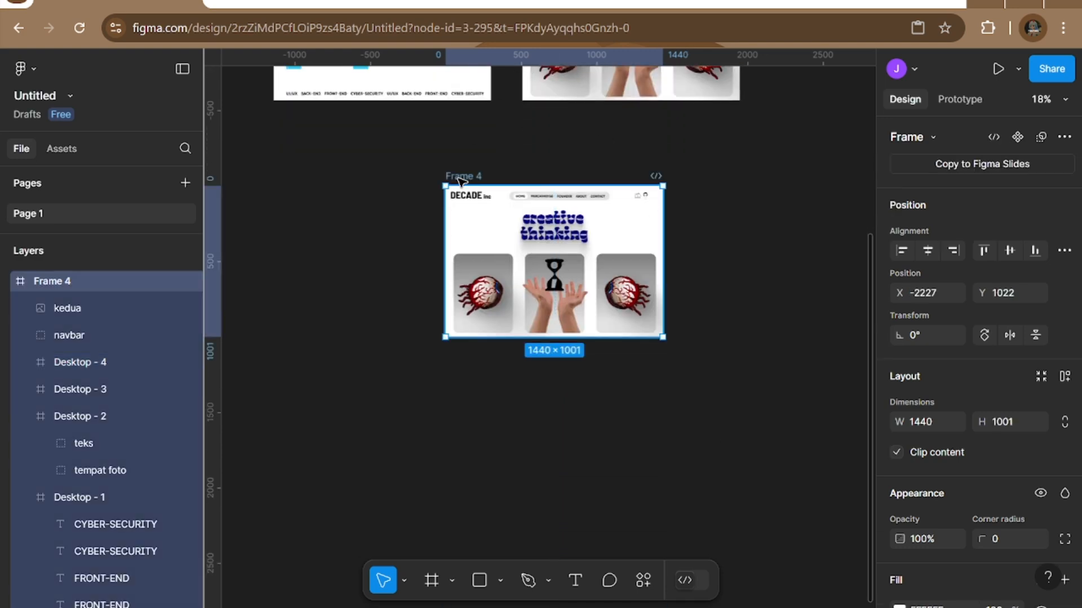
pyautogui.press('Delete')
# Duplicate Frame 3 again and place the copy below the other frames at X -2574, Y 1147.
pyautogui.scroll(-5, 548, 234)
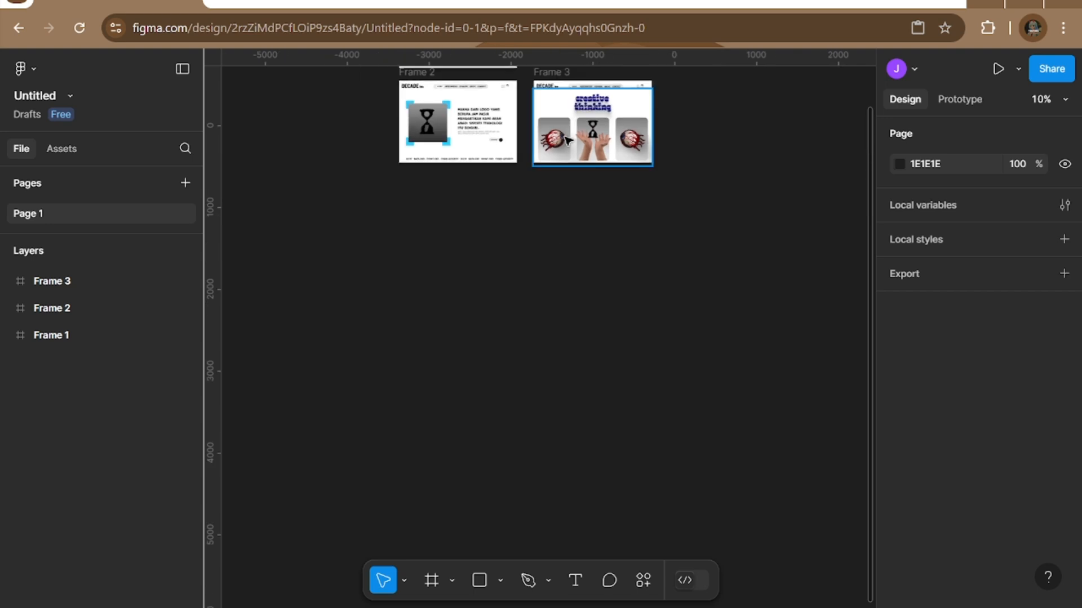
pyautogui.click(565, 75)
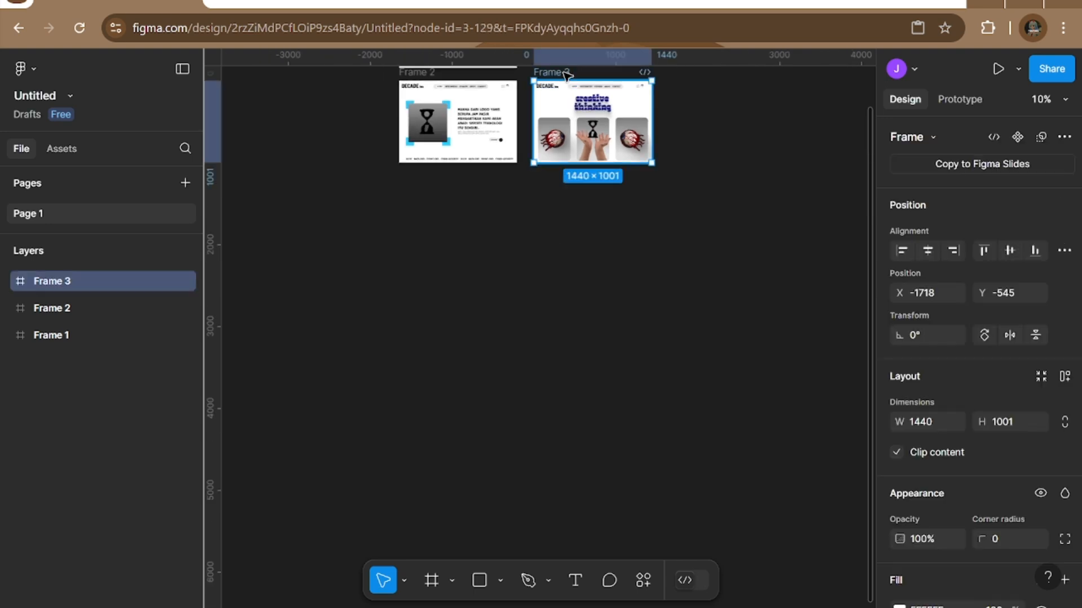
pyautogui.moveTo(566, 75); pyautogui.dragTo(497, 216)
pyautogui.scroll(2, 583, 301)
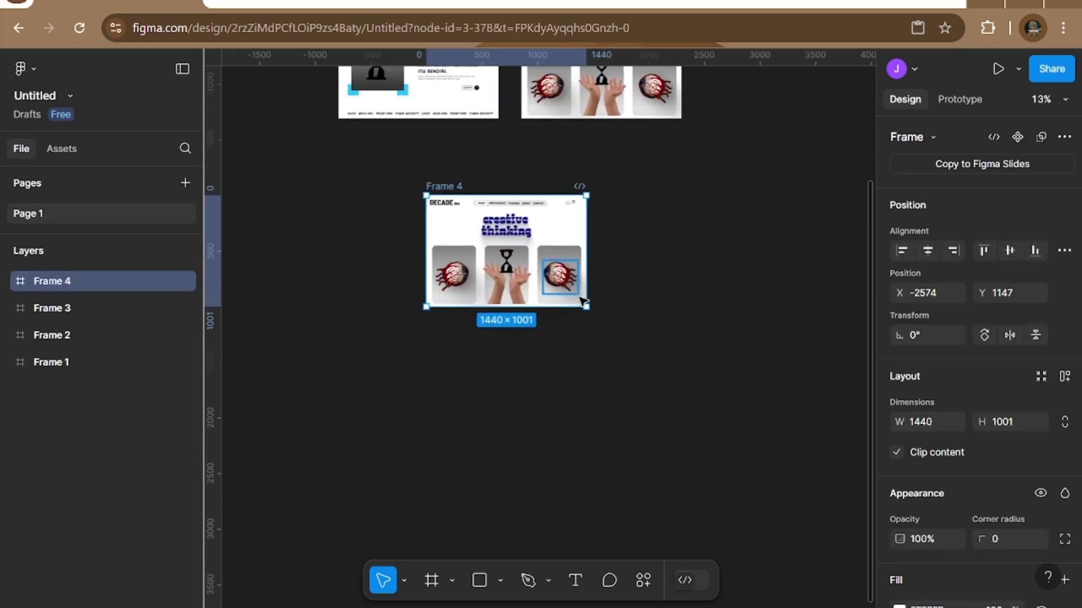
pyautogui.scroll(2, 583, 301)
# Move Desktop - 3 and Desktop - 4 together upward inside Frame 4 until the image cards sit mostly above the frame's top edge.
pyautogui.click(8, 280)
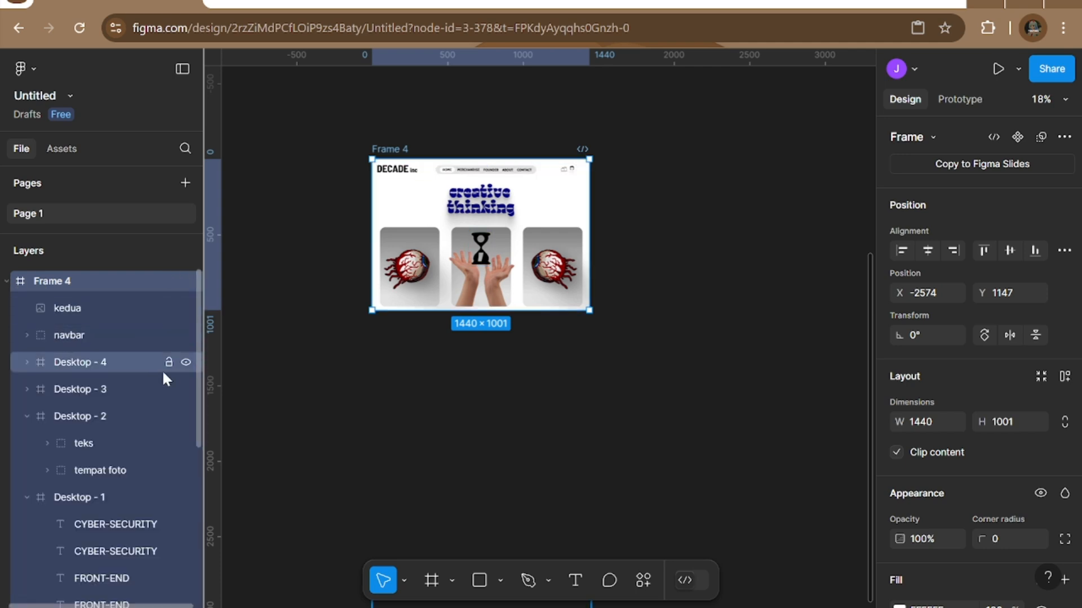
pyautogui.click(106, 364)
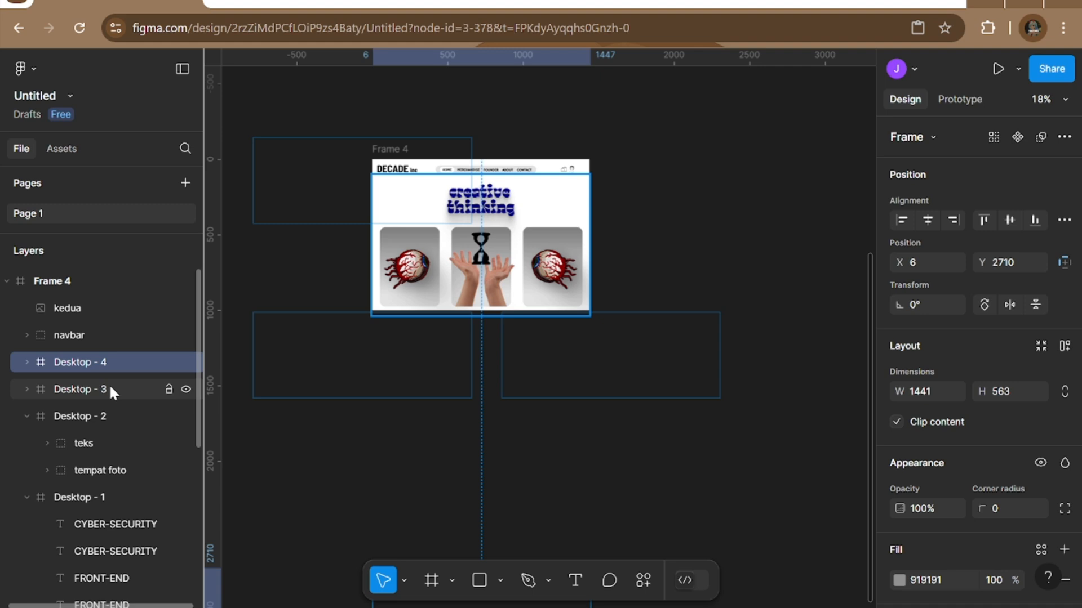
pyautogui.keyDown('shift'); pyautogui.click(109, 383); pyautogui.keyUp('shift')
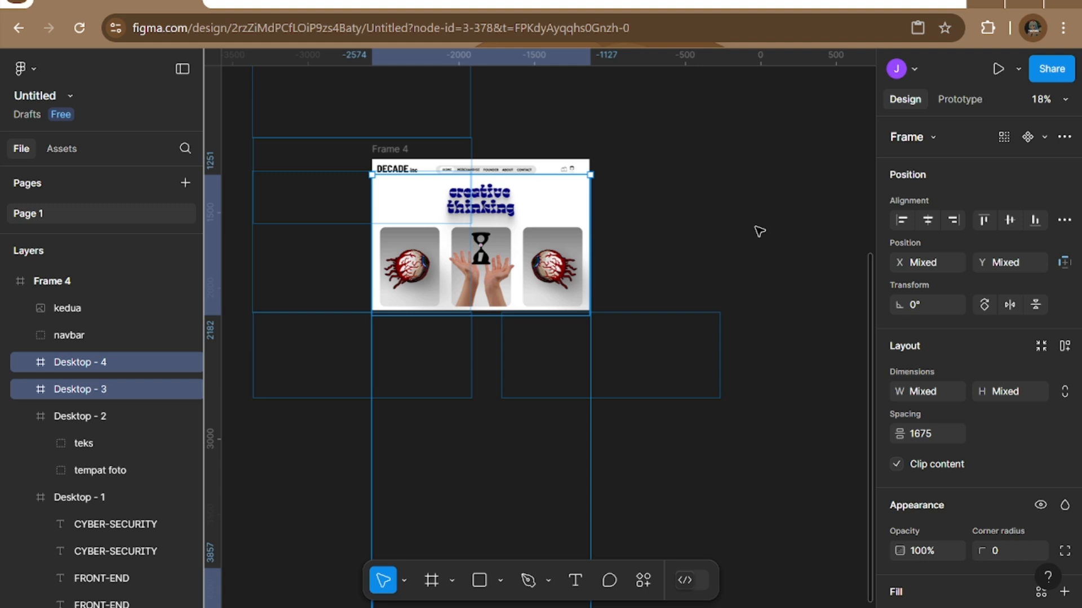
pyautogui.hotkey('shift', 'Up')
pyautogui.hotkey('shift', 'Up')
pyautogui.hotkey('shift', 'Up')
pyautogui.hotkey('shift', 'Up')
pyautogui.hotkey('shift', 'Up')
pyautogui.hotkey('shift', 'Up')
pyautogui.hotkey('shift', 'Up')
pyautogui.hotkey('shift', 'Up')
pyautogui.hotkey('shift', 'Up')
pyautogui.hotkey('shift', 'Up')
pyautogui.hotkey('shift', 'Up')
pyautogui.hotkey('shift', 'Up')
pyautogui.hotkey('shift', 'Up')
pyautogui.hotkey('shift', 'Up')
pyautogui.hotkey('shift', 'Up')
pyautogui.hotkey('shift', 'Up')
pyautogui.hotkey('shift', 'Up')
pyautogui.hotkey('shift', 'Up')
pyautogui.hotkey('shift', 'Up')
pyautogui.hotkey('shift', 'Up')
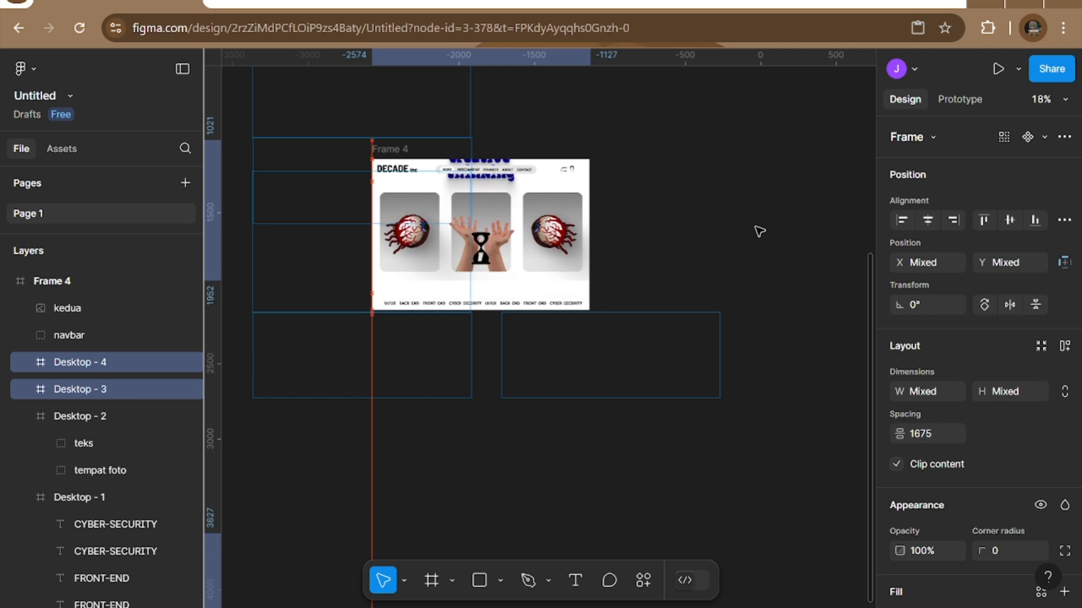
pyautogui.hotkey('shift', 'Up')
pyautogui.hotkey('shift', 'Up')
pyautogui.hotkey('shift', 'Up')
pyautogui.hotkey('shift', 'Up')
pyautogui.hotkey('shift', 'Up')
pyautogui.hotkey('shift', 'Up')
pyautogui.hotkey('shift', 'Up')
pyautogui.hotkey('shift', 'Up')
pyautogui.hotkey('shift', 'Up')
pyautogui.hotkey('shift', 'Up')
pyautogui.hotkey('shift', 'Up')
pyautogui.hotkey('shift', 'Up')
pyautogui.hotkey('shift', 'Up')
pyautogui.hotkey('shift', 'Up')
pyautogui.hotkey('shift', 'Up')
pyautogui.hotkey('shift', 'Up')
pyautogui.hotkey('shift', 'Up')
pyautogui.hotkey('shift', 'Up')
pyautogui.hotkey('shift', 'Up')
pyautogui.hotkey('shift', 'Up')
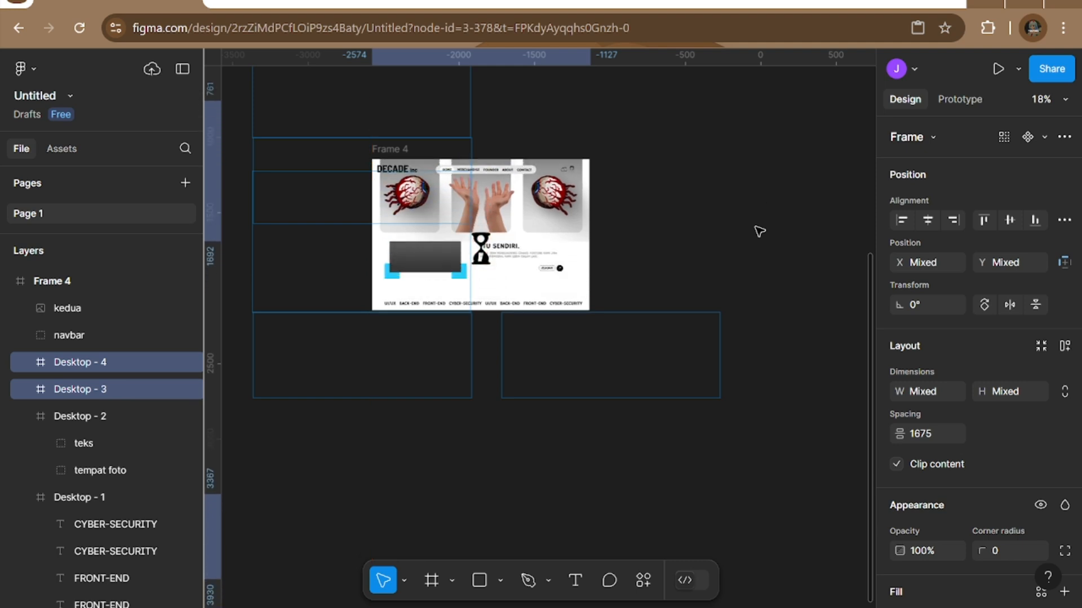
pyautogui.hotkey('shift', 'Up')
pyautogui.hotkey('shift', 'Up')
pyautogui.hotkey('shift', 'Up')
pyautogui.hotkey('shift', 'Up')
pyautogui.hotkey('shift', 'Up')
pyautogui.hotkey('shift', 'Up')
pyautogui.hotkey('shift', 'Up')
pyautogui.hotkey('shift', 'Up')
pyautogui.hotkey('shift', 'Up')
pyautogui.hotkey('shift', 'Up')
pyautogui.hotkey('shift', 'Up')
pyautogui.hotkey('shift', 'Up')
pyautogui.hotkey('shift', 'Up')
pyautogui.hotkey('shift', 'Up')
pyautogui.hotkey('shift', 'Up')
pyautogui.hotkey('shift', 'Up')
pyautogui.hotkey('shift', 'Up')
pyautogui.hotkey('shift', 'Up')
pyautogui.hotkey('shift', 'Up')
pyautogui.hotkey('shift', 'Up')
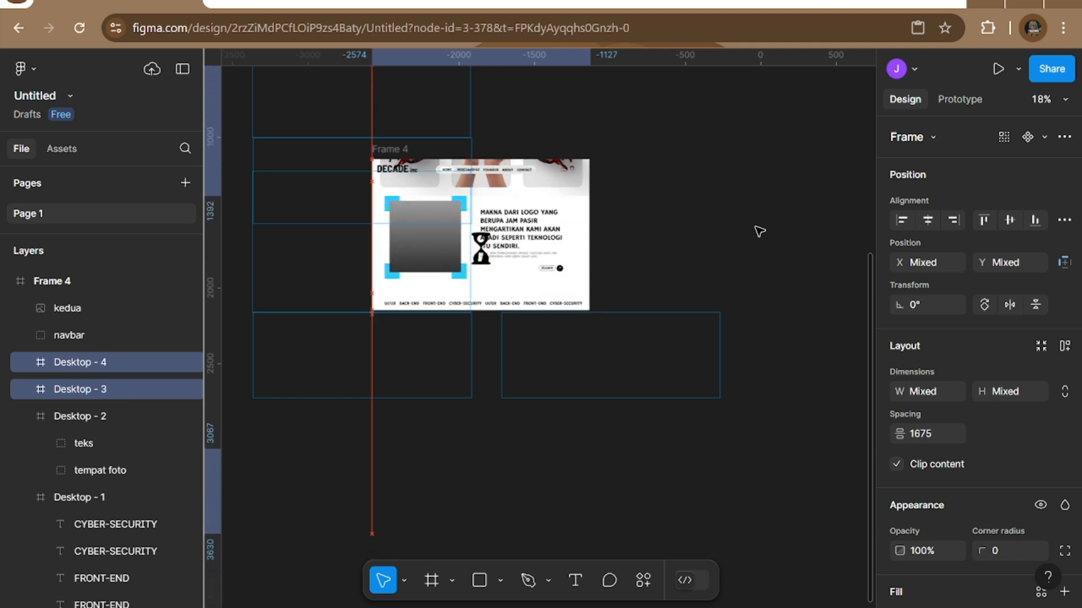
# Lower Desktop - 3 and Desktop - 4 together inside Frame 4 so the image cards fill the area behind the navbar, with Desktop - 4 at Y 2170.
pyautogui.hotkey('shift', 'Down')
pyautogui.hotkey('shift', 'Down')
pyautogui.hotkey('shift', 'Down')
pyautogui.hotkey('shift', 'Down')
pyautogui.hotkey('shift', 'Down')
pyautogui.hotkey('shift', 'Down')
pyautogui.hotkey('shift', 'Down')
pyautogui.hotkey('shift', 'Down')
pyautogui.hotkey('shift', 'Down')
pyautogui.hotkey('shift', 'Down')
pyautogui.hotkey('shift', 'Down')
pyautogui.hotkey('shift', 'Down')
pyautogui.hotkey('shift', 'Down')
pyautogui.hotkey('shift', 'Down')
pyautogui.hotkey('shift', 'Down')
pyautogui.hotkey('shift', 'Down')
pyautogui.hotkey('shift', 'Down')
pyautogui.hotkey('shift', 'Down')
pyautogui.hotkey('shift', 'Down')
pyautogui.hotkey('shift', 'Down')
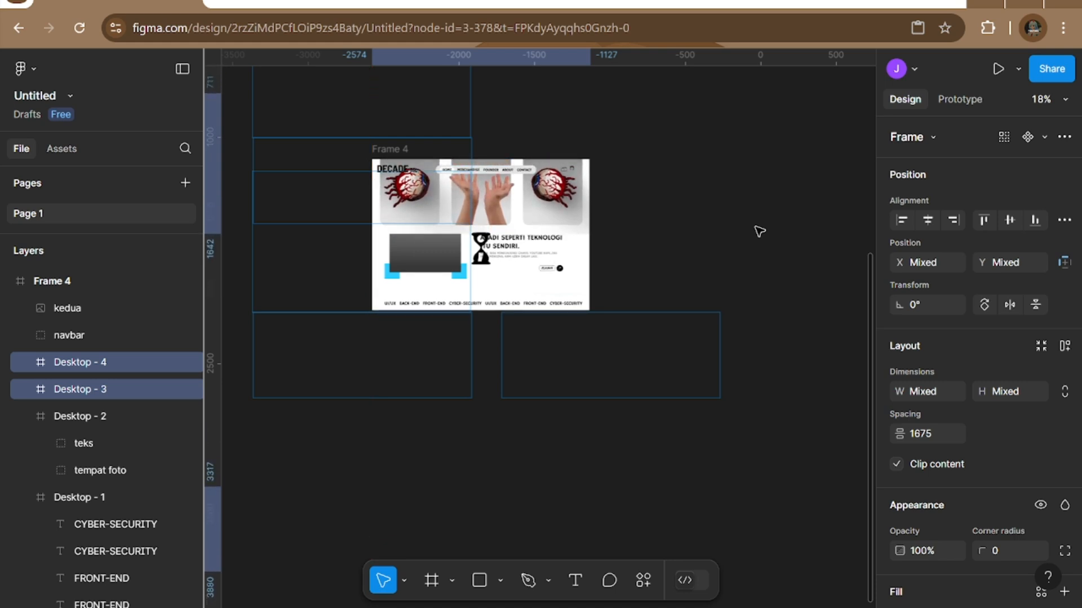
pyautogui.hotkey('shift', 'Up')
pyautogui.hotkey('shift', 'Up')
pyautogui.hotkey('shift', 'Up')
# Raise Desktop - 4 inside Frame 4 to Y 440 so the grey footer fills the frame's lower part.
pyautogui.click(41, 367)
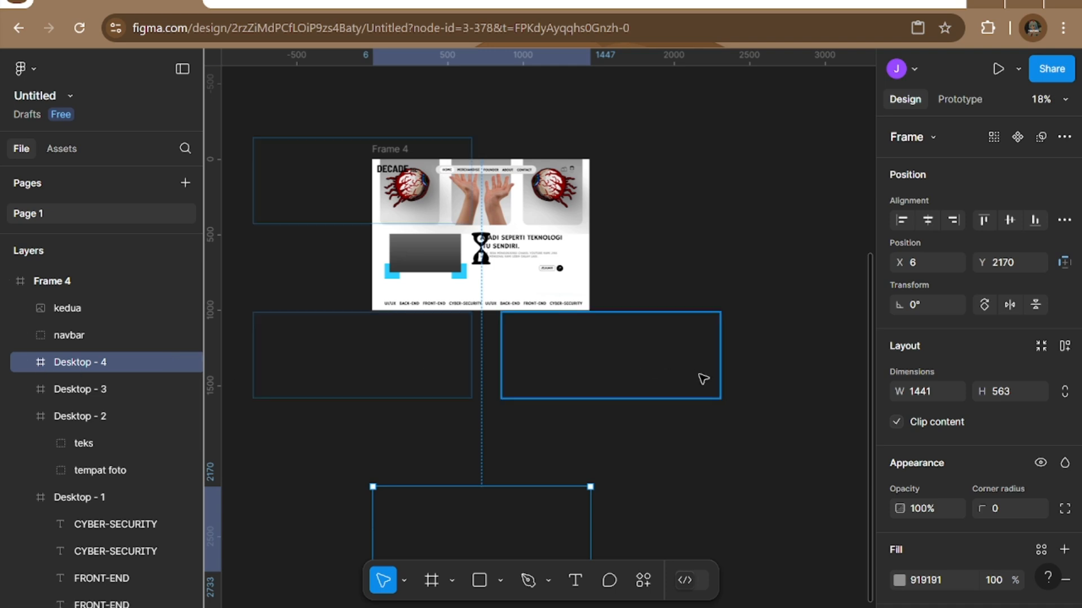
pyautogui.hotkey('shift', 'Up')
pyautogui.hotkey('shift', 'Up')
pyautogui.hotkey('shift', 'Up')
pyautogui.hotkey('shift', 'Up')
pyautogui.hotkey('shift', 'Up')
pyautogui.hotkey('shift', 'Up')
pyautogui.hotkey('shift', 'Up')
pyautogui.hotkey('shift', 'Up')
pyautogui.hotkey('shift', 'Up')
pyautogui.hotkey('shift', 'Up')
pyautogui.hotkey('shift', 'Up')
pyautogui.hotkey('shift', 'Up')
pyautogui.hotkey('shift', 'Up')
pyautogui.hotkey('shift', 'Up')
pyautogui.hotkey('shift', 'Up')
pyautogui.hotkey('shift', 'Up')
pyautogui.hotkey('shift', 'Up')
pyautogui.hotkey('shift', 'Up')
pyautogui.hotkey('shift', 'Up')
pyautogui.hotkey('shift', 'Up')
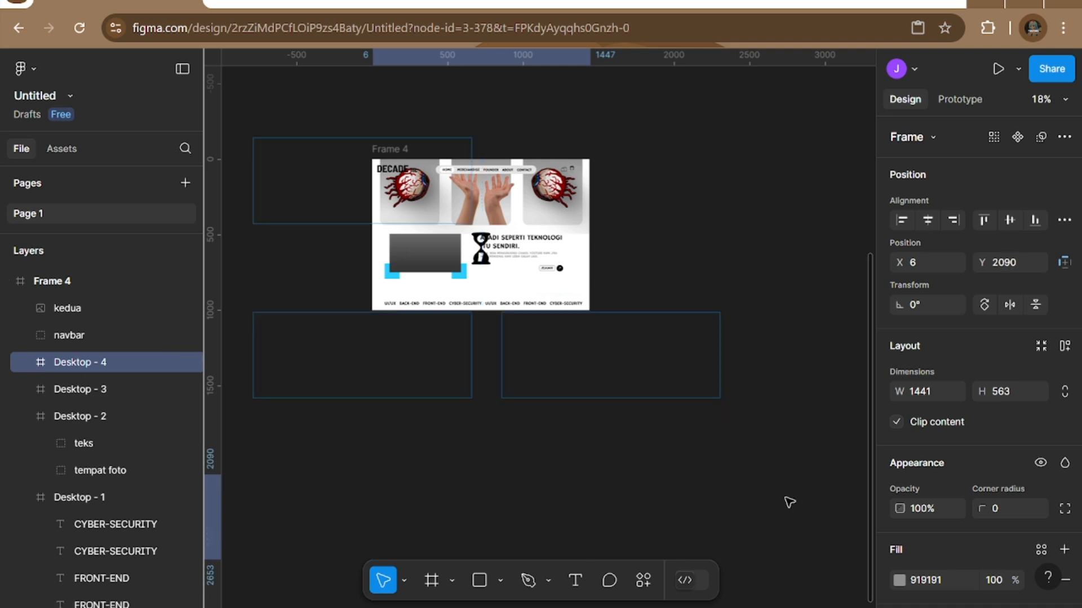
pyautogui.hotkey('shift', 'Up')
pyautogui.hotkey('shift', 'Up')
pyautogui.hotkey('shift', 'Up')
pyautogui.hotkey('shift', 'Up')
pyautogui.hotkey('shift', 'Up')
pyautogui.hotkey('shift', 'Up')
pyautogui.hotkey('shift', 'Up')
pyautogui.hotkey('shift', 'Up')
pyautogui.hotkey('shift', 'Up')
pyautogui.hotkey('shift', 'Up')
pyautogui.hotkey('shift', 'Up')
pyautogui.hotkey('shift', 'Up')
pyautogui.hotkey('shift', 'Up')
pyautogui.hotkey('shift', 'Up')
pyautogui.hotkey('shift', 'Up')
pyautogui.hotkey('shift', 'Up')
pyautogui.hotkey('shift', 'Up')
pyautogui.hotkey('shift', 'Up')
pyautogui.hotkey('shift', 'Up')
pyautogui.hotkey('shift', 'Up')
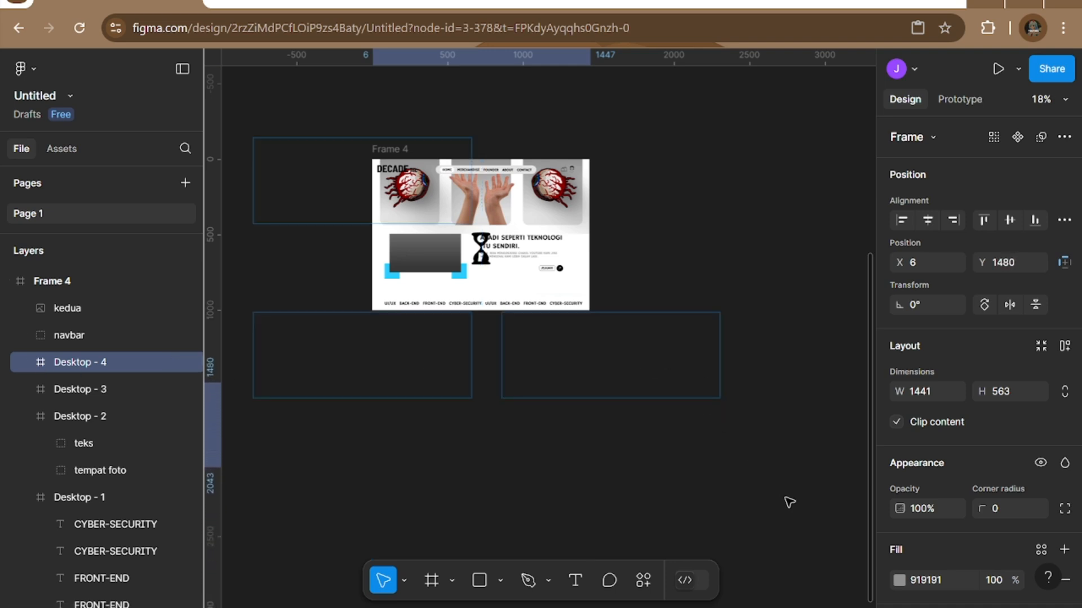
pyautogui.hotkey('shift', 'Up')
pyautogui.hotkey('shift', 'Up')
pyautogui.hotkey('shift', 'Up')
pyautogui.hotkey('shift', 'Up')
pyautogui.hotkey('shift', 'Up')
pyautogui.hotkey('shift', 'Up')
pyautogui.hotkey('shift', 'Up')
pyautogui.hotkey('shift', 'Up')
pyautogui.hotkey('shift', 'Up')
pyautogui.hotkey('shift', 'Up')
pyautogui.hotkey('shift', 'Up')
pyautogui.hotkey('shift', 'Up')
pyautogui.hotkey('shift', 'Up')
pyautogui.hotkey('shift', 'Up')
pyautogui.hotkey('shift', 'Up')
pyautogui.hotkey('shift', 'Up')
pyautogui.hotkey('shift', 'Up')
pyautogui.hotkey('shift', 'Up')
pyautogui.hotkey('shift', 'Up')
pyautogui.hotkey('shift', 'Up')
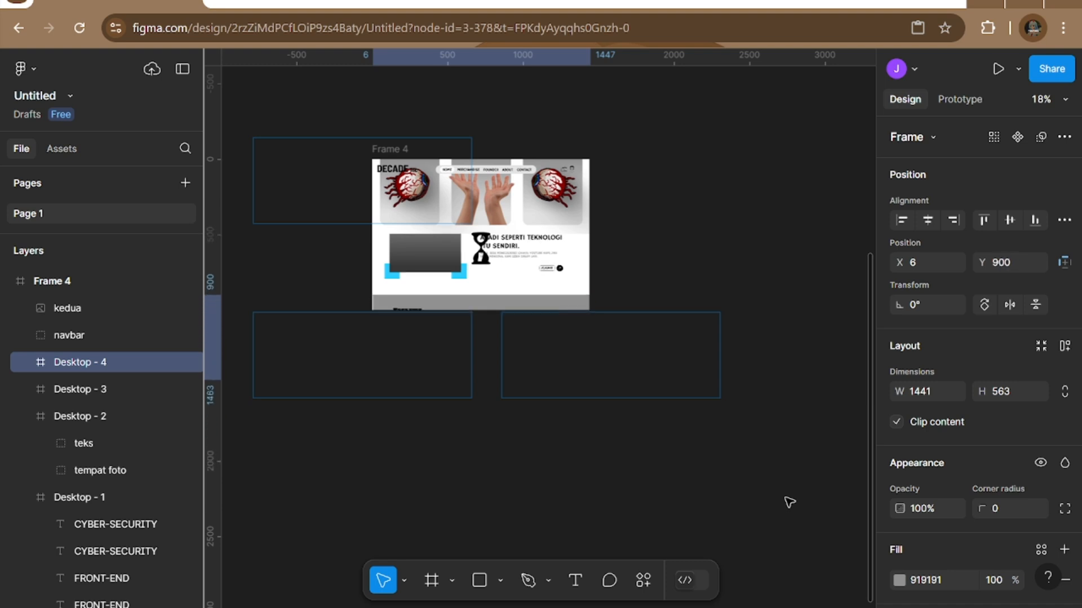
pyautogui.hotkey('shift', 'Up')
pyautogui.hotkey('shift', 'Up')
pyautogui.hotkey('shift', 'Up')
pyautogui.hotkey('shift', 'Up')
pyautogui.hotkey('shift', 'Up')
pyautogui.hotkey('shift', 'Up')
pyautogui.hotkey('shift', 'Up')
pyautogui.hotkey('shift', 'Up')
pyautogui.hotkey('shift', 'Up')
pyautogui.hotkey('shift', 'Up')
pyautogui.hotkey('shift', 'Up')
pyautogui.hotkey('shift', 'Up')
pyautogui.hotkey('shift', 'Up')
pyautogui.hotkey('shift', 'Up')
pyautogui.hotkey('shift', 'Up')
pyautogui.hotkey('shift', 'Up')
pyautogui.hotkey('shift', 'Up')
pyautogui.hotkey('shift', 'Up')
pyautogui.hotkey('shift', 'Up')
pyautogui.hotkey('shift', 'Up')
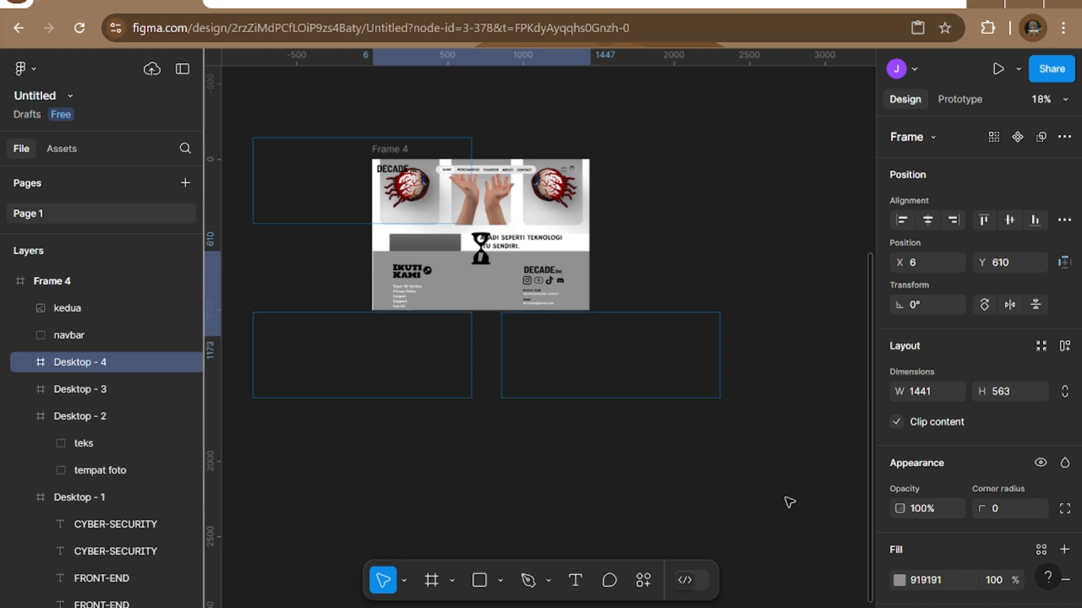
pyautogui.hotkey('shift', 'Up')
pyautogui.hotkey('shift', 'Up')
pyautogui.hotkey('shift', 'Up')
pyautogui.hotkey('shift', 'Up')
pyautogui.hotkey('shift', 'Up')
pyautogui.hotkey('shift', 'Up')
pyautogui.hotkey('shift', 'Up')
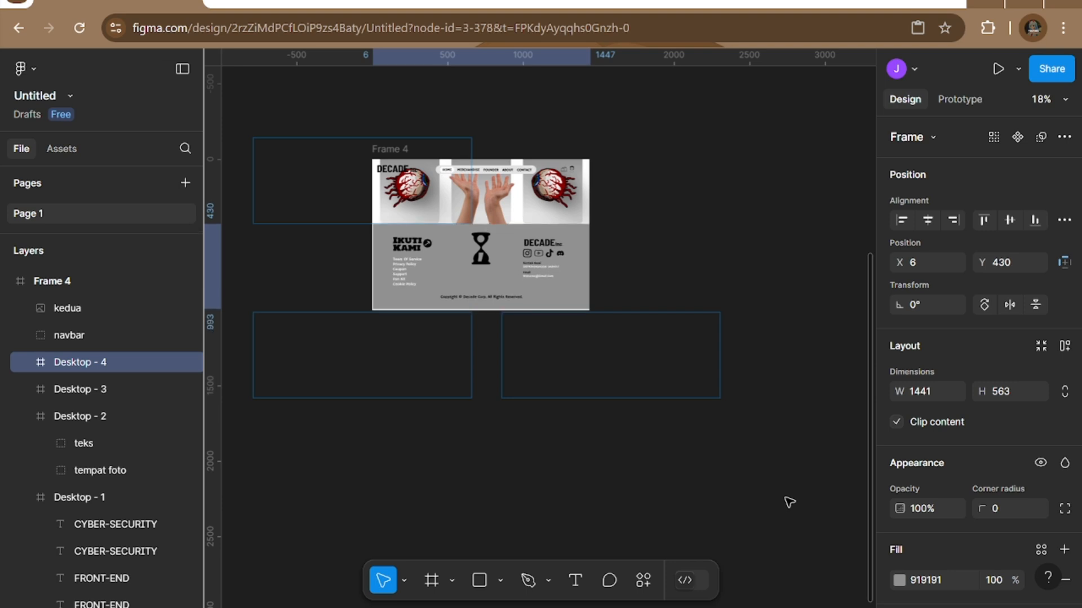
pyautogui.hotkey('shift', 'Down')
pyautogui.hotkey('shift', 'Down')
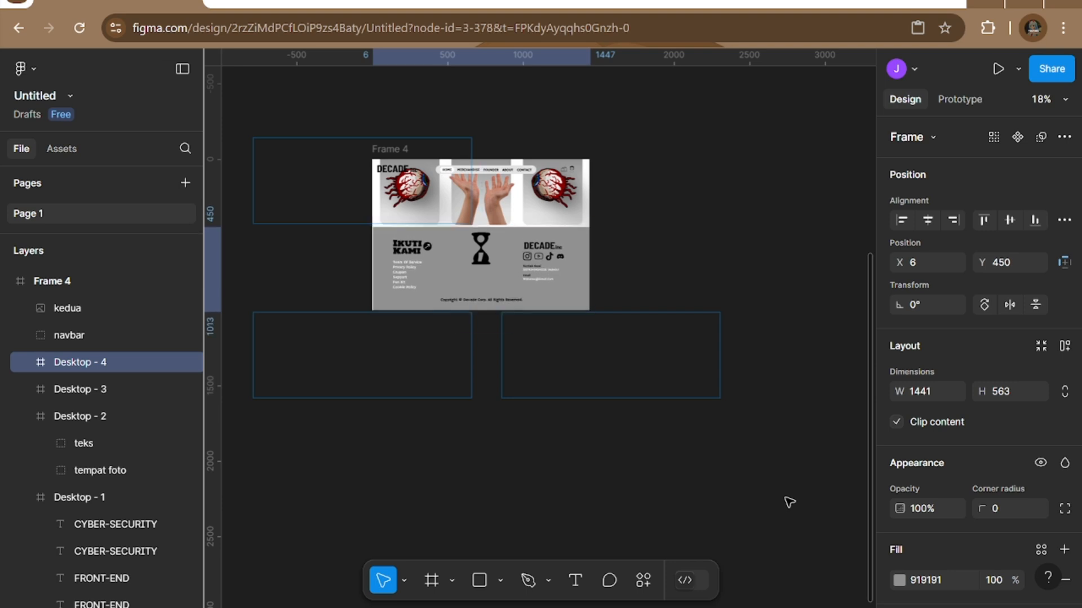
pyautogui.hotkey('shift', 'Up')
pyautogui.hotkey('shift', 'Up')
pyautogui.hotkey('shift', 'Down')
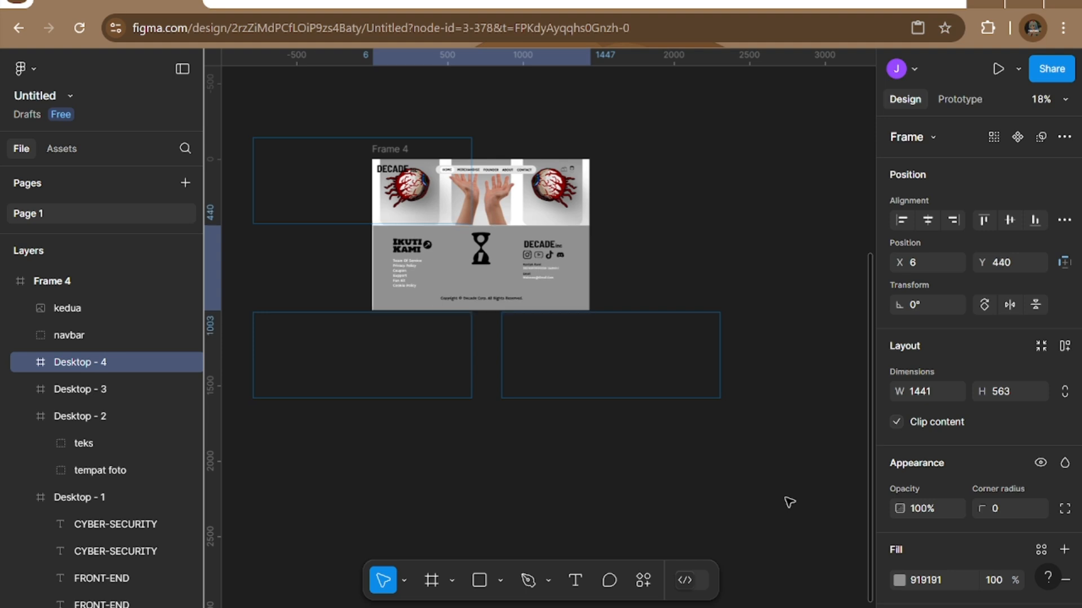
# Nudge Desktop - 4 left to X 1 so the footer lines up with Frame 4's left edge.
pyautogui.press('Left')
pyautogui.press('Left')
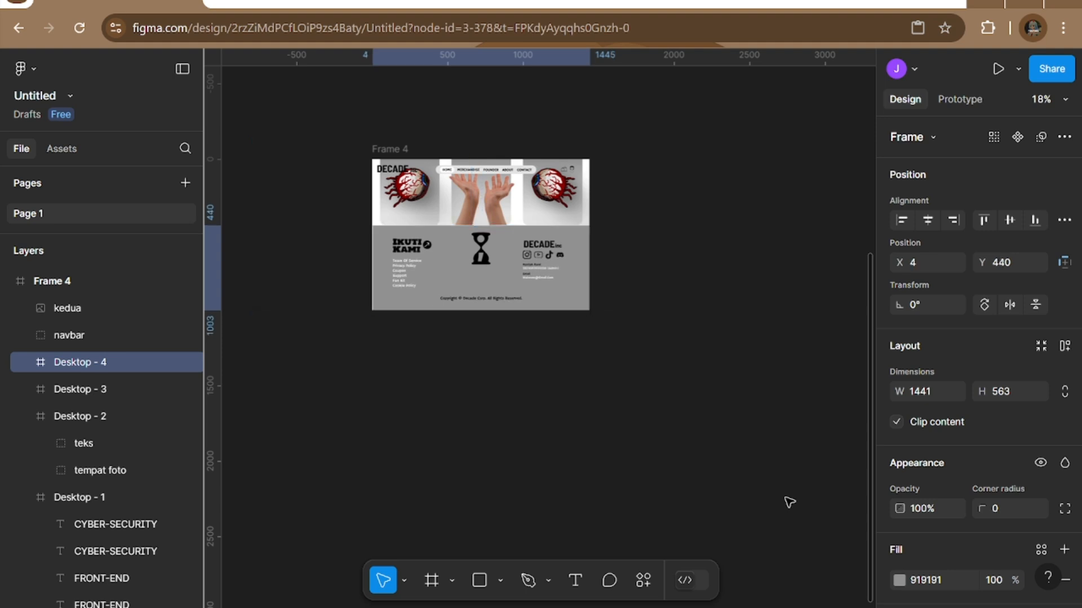
pyautogui.press('Left')
pyautogui.press('Left')
pyautogui.press('Left')
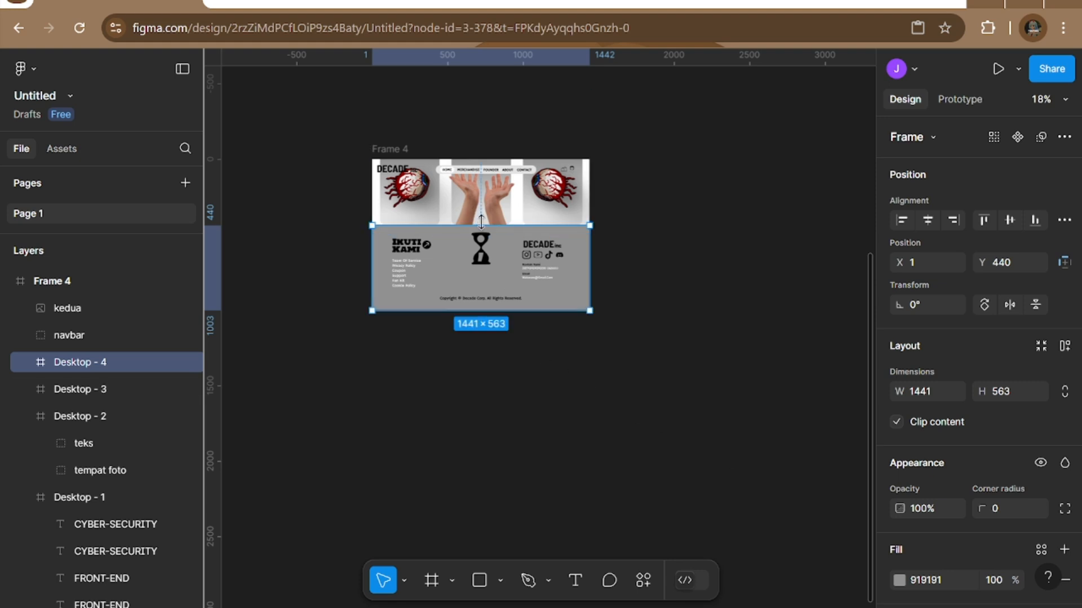
# Raise Desktop - 3 inside Frame 4 to Y -486 so the image cards sit higher above the footer.
pyautogui.click(52, 389)
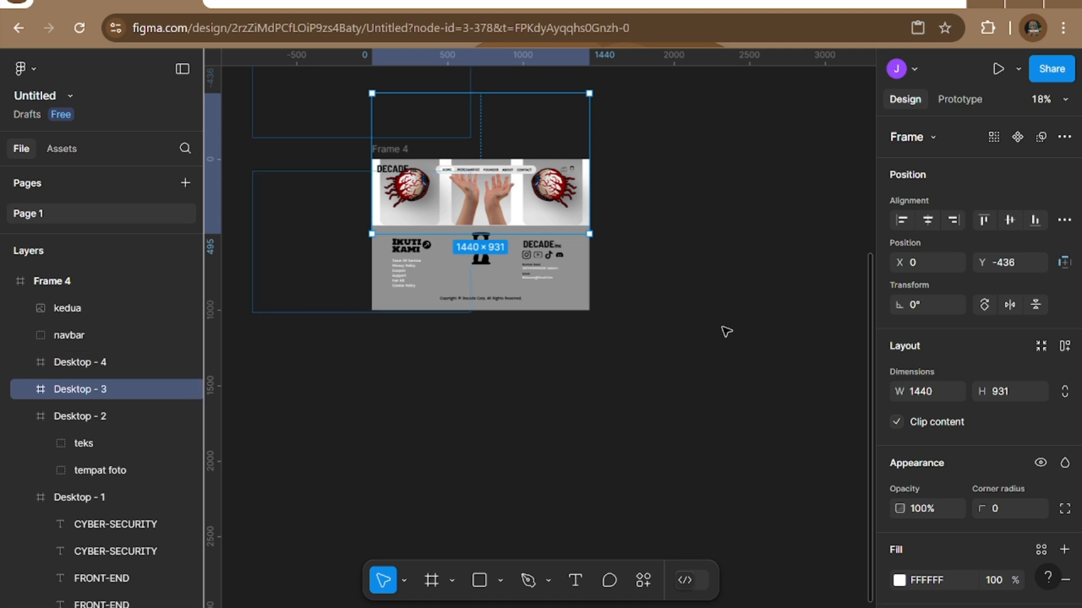
pyautogui.hotkey('shift', 'Up')
pyautogui.hotkey('shift', 'Up')
pyautogui.hotkey('shift', 'Up')
pyautogui.hotkey('shift', 'Up')
pyautogui.hotkey('shift', 'Up')
pyautogui.hotkey('shift', 'Up')
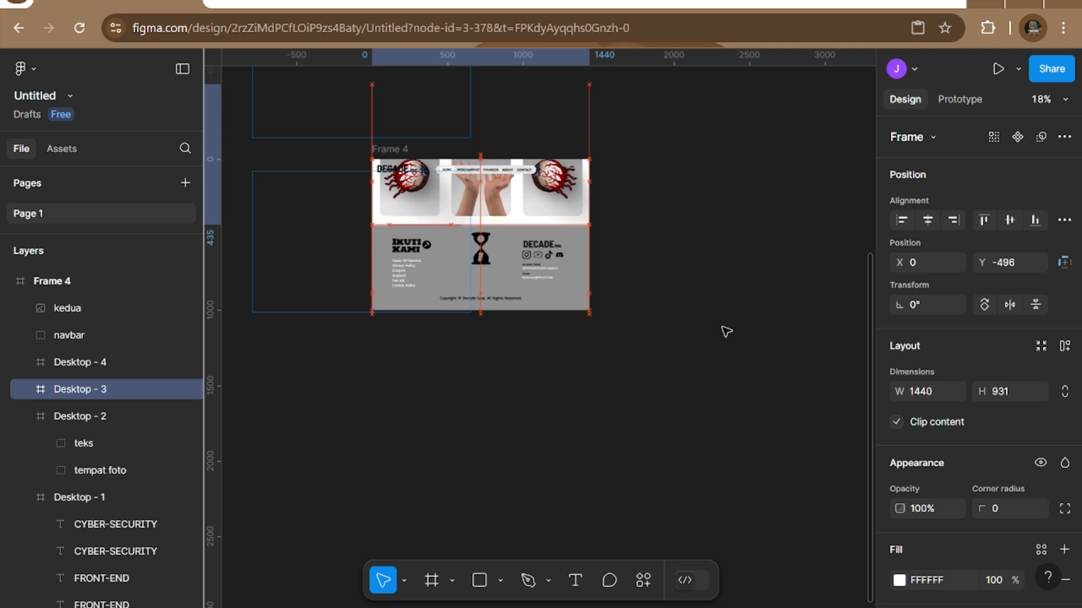
pyautogui.hotkey('shift', 'Down')
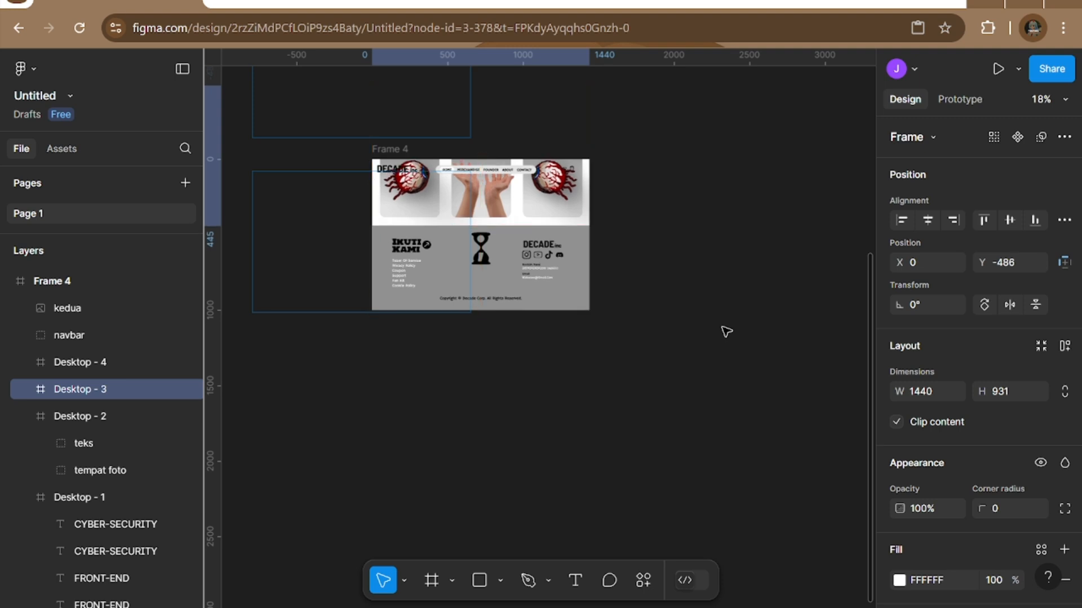
pyautogui.click(725, 329)
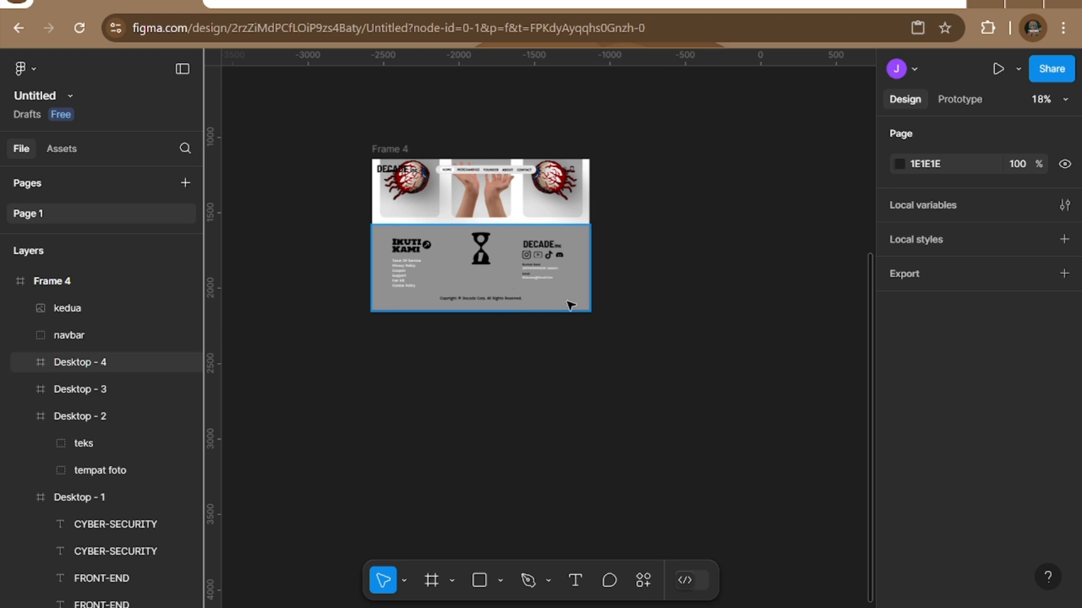
# Enlarge the kedua hourglass image in Frame 4's footer to about 241 × 390 and place it at X 605, Y 493.36.
pyautogui.click(479, 259)
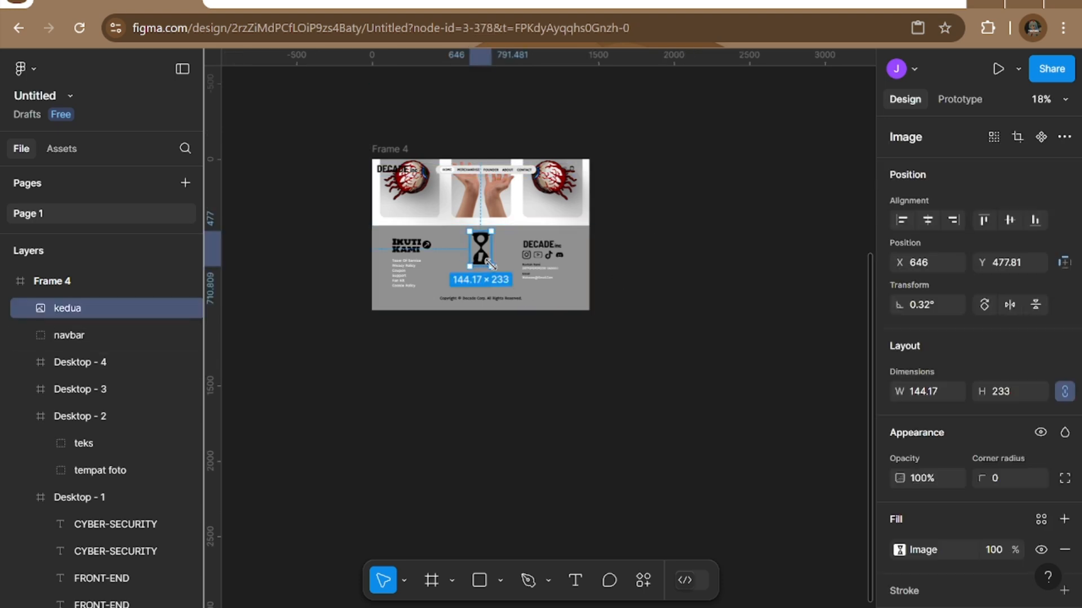
pyautogui.moveTo(491, 266)
pyautogui.mouseDown()
pyautogui.moveTo(502, 289)
pyautogui.moveTo(486, 273)
pyautogui.mouseUp()
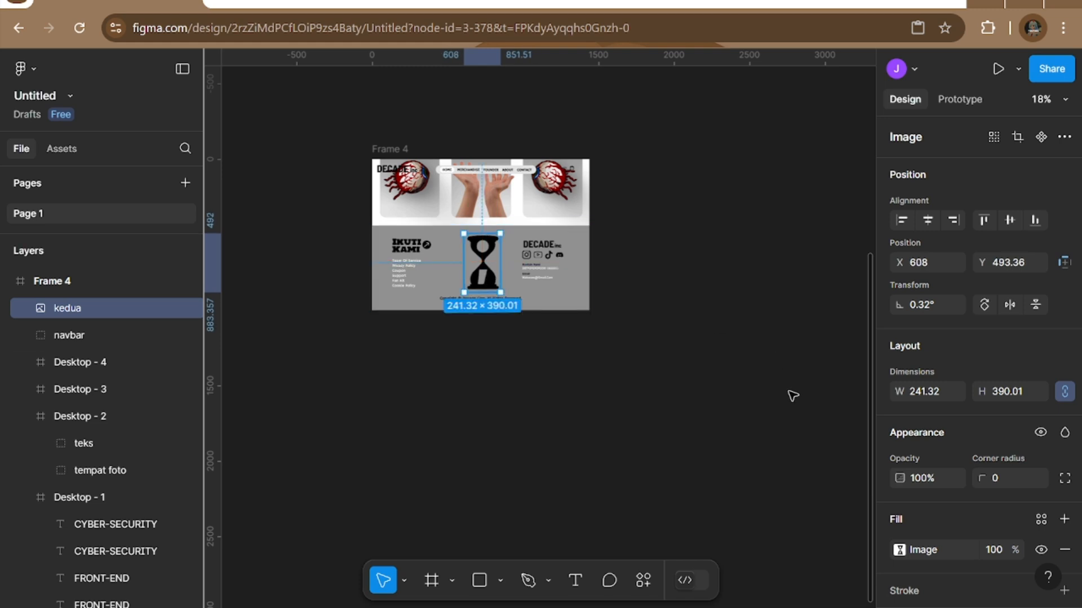
pyautogui.press('Left')
pyautogui.press('Left')
pyautogui.press('Left')
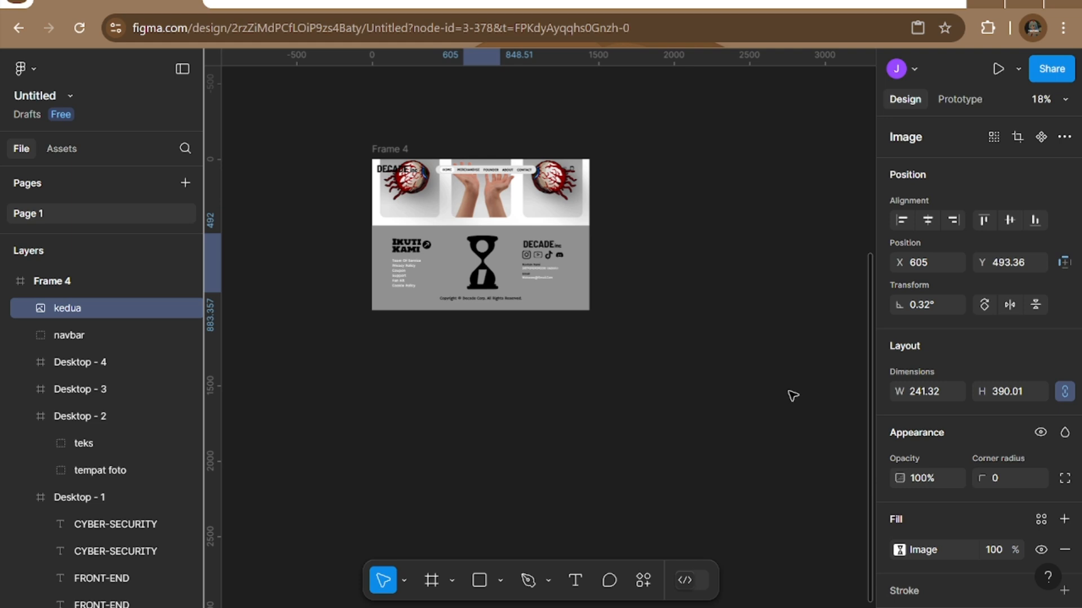
pyautogui.click(793, 396)
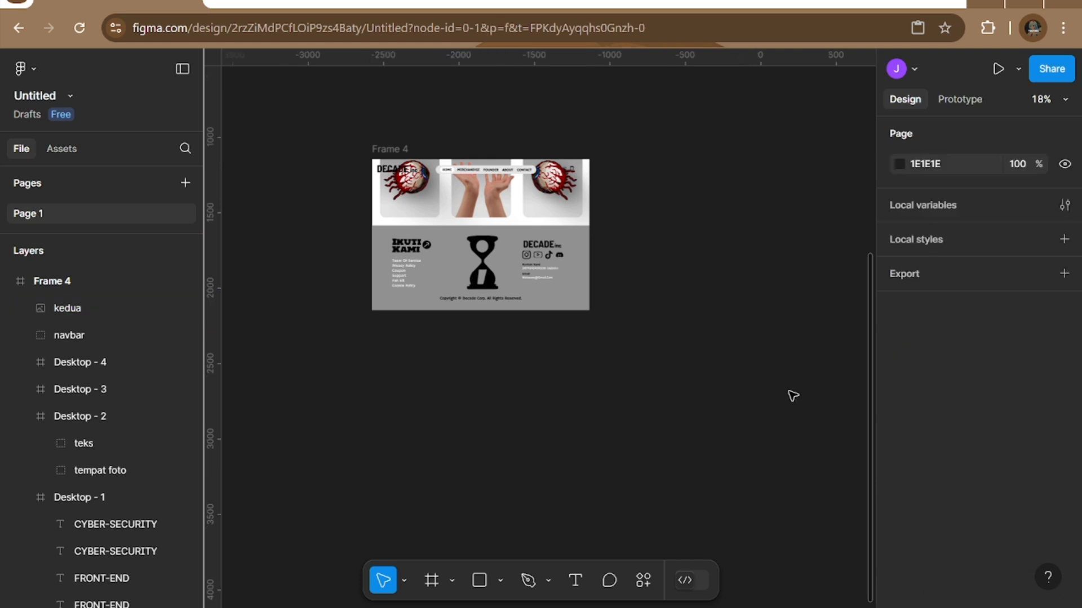
pyautogui.click(482, 270)
pyautogui.click(651, 420)
# Spread the frames in a diamond below Frame 1: Frame 2 at X -4923, Y -316, Frame 3 level opposite, and Frame 4 at X -3193, Y 1124.
pyautogui.scroll(-5, 651, 420)
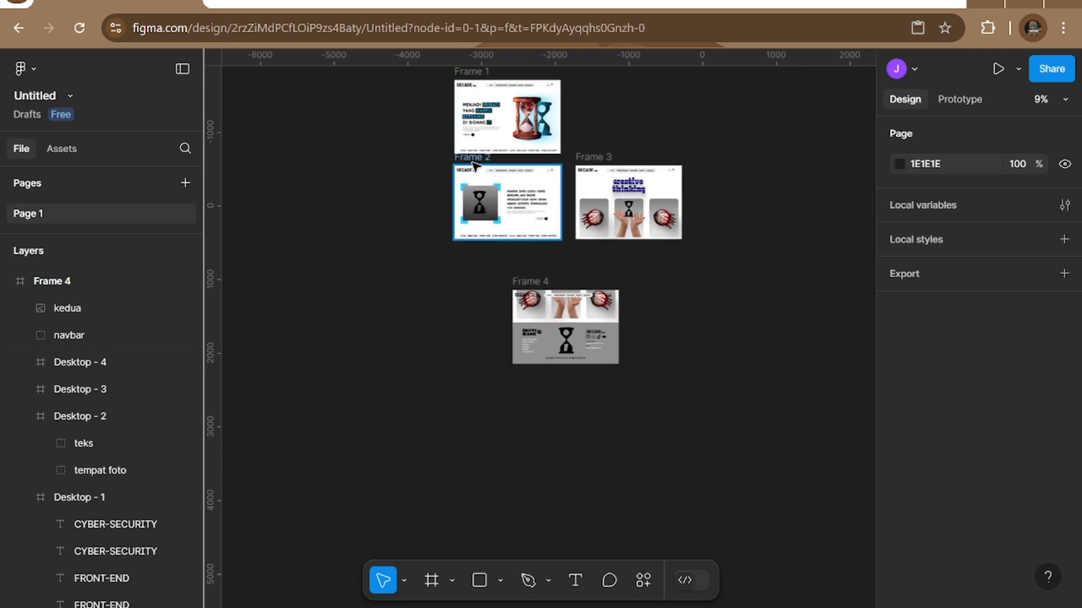
pyautogui.moveTo(474, 165); pyautogui.dragTo(359, 180)
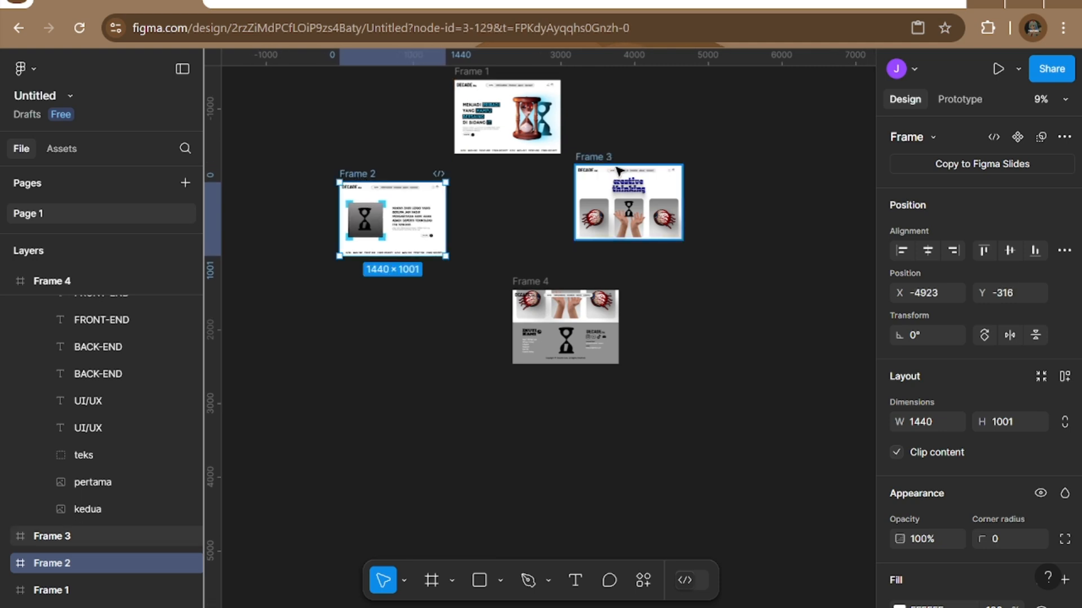
pyautogui.moveTo(619, 170); pyautogui.dragTo(635, 188)
pyautogui.click(540, 283)
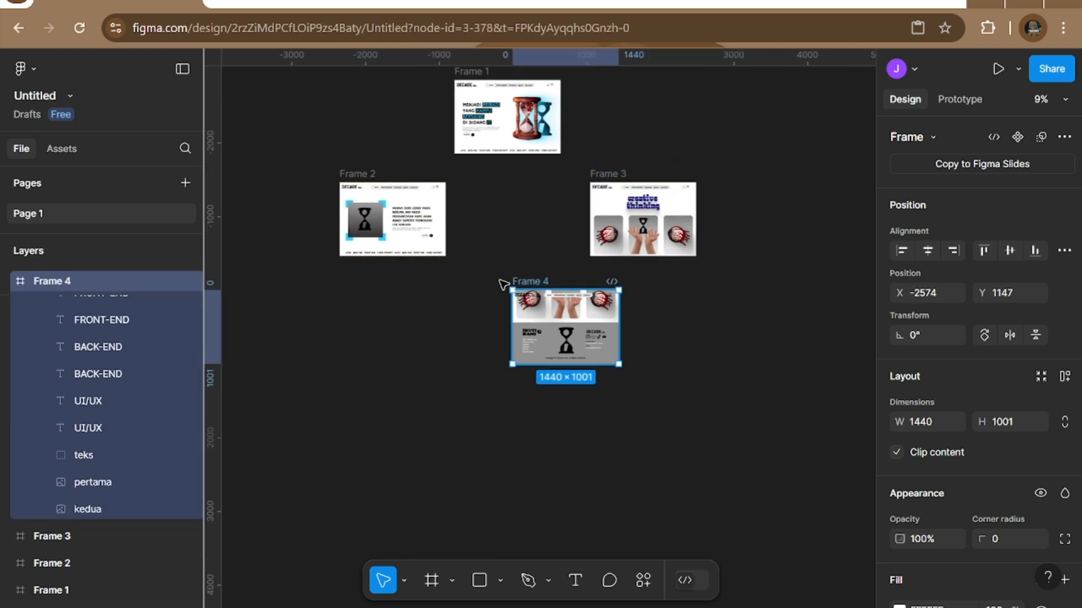
pyautogui.moveTo(501, 283); pyautogui.dragTo(455, 280)
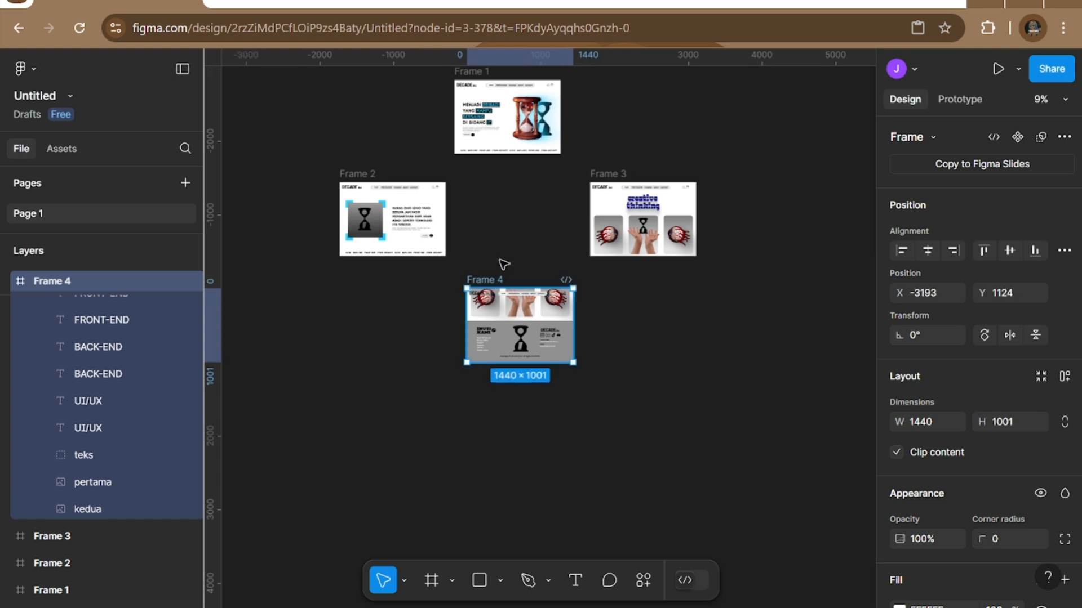
# Select Frame 1 and switch from its design properties to its prototype settings.
pyautogui.scroll(1, 521, 256)
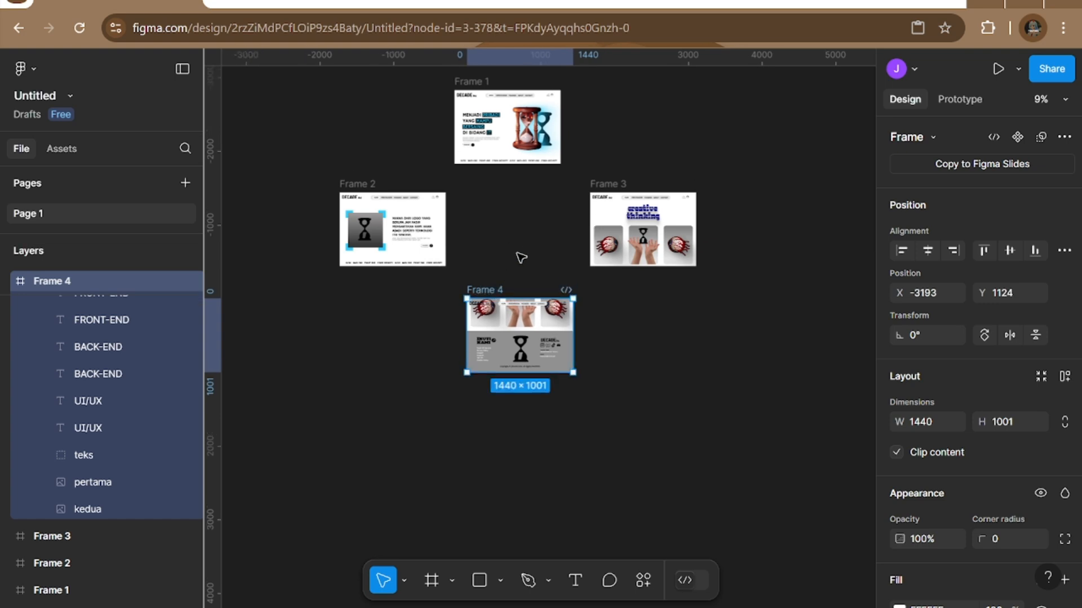
pyautogui.scroll(3, 521, 257)
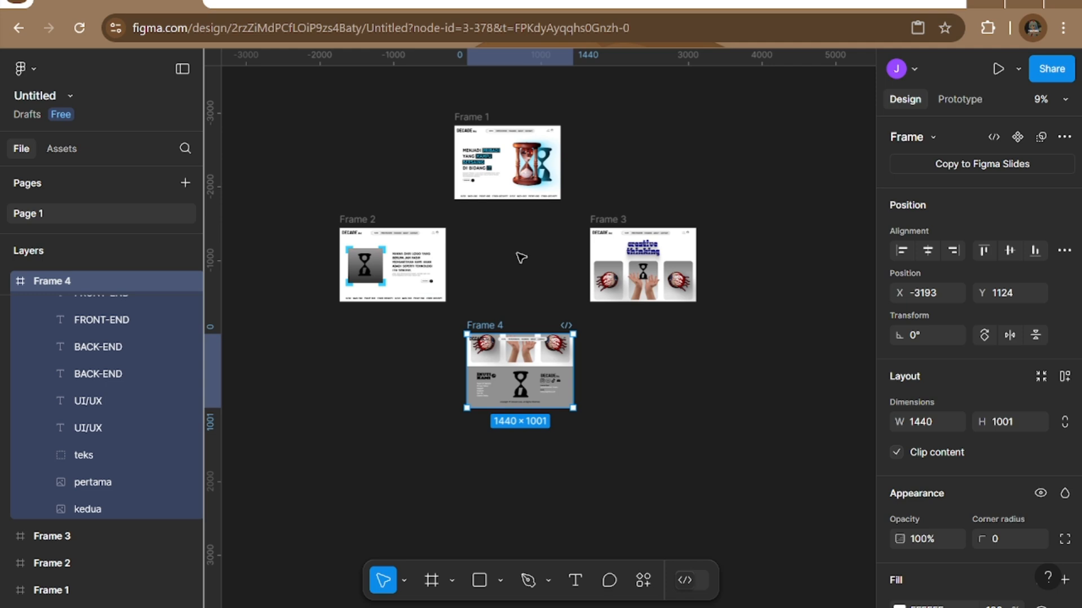
pyautogui.click(475, 117)
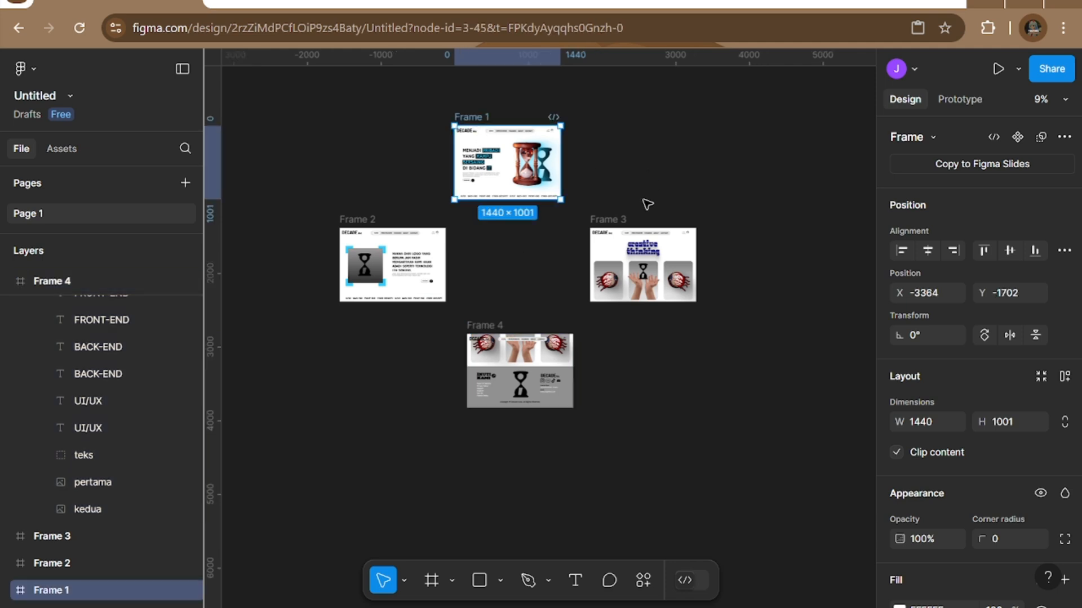
pyautogui.scroll(3, 646, 205)
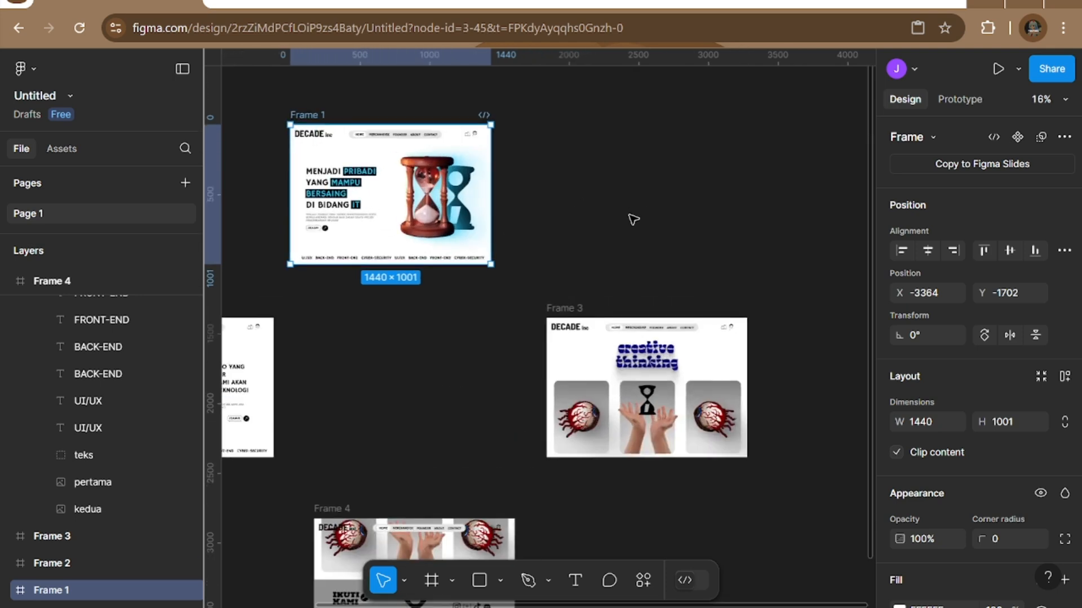
pyautogui.scroll(2, 633, 219)
pyautogui.hscroll(-2, 648, 240)
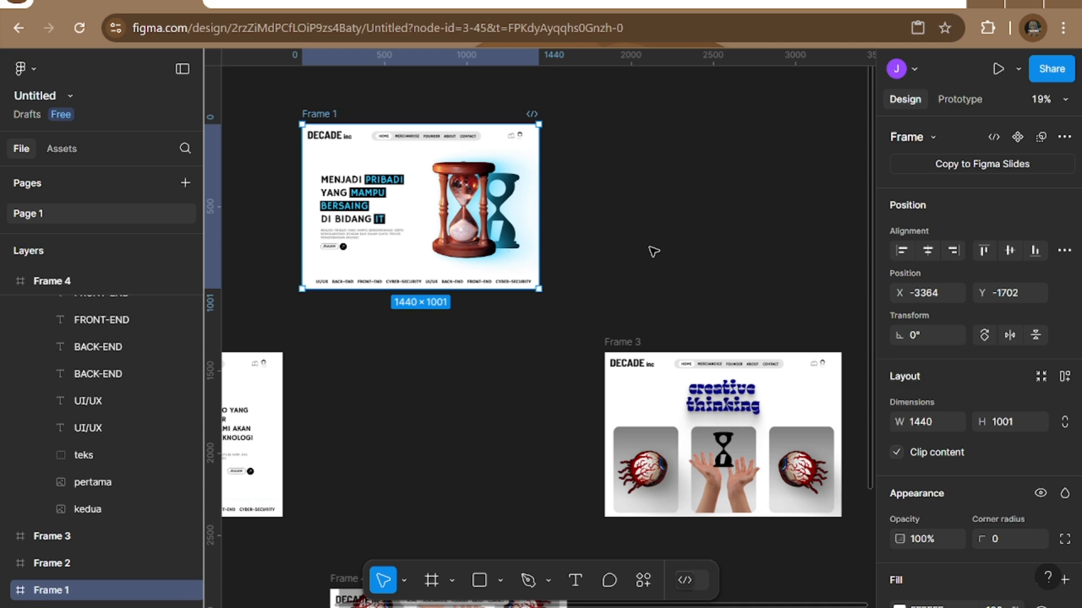
pyautogui.scroll(-3, 653, 251)
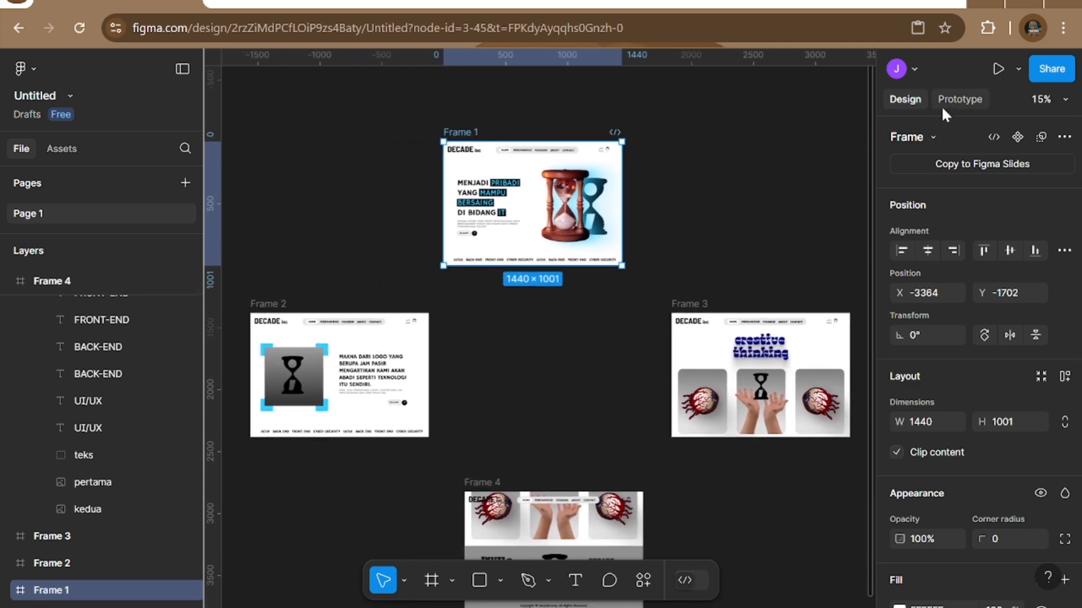
pyautogui.click(941, 106)
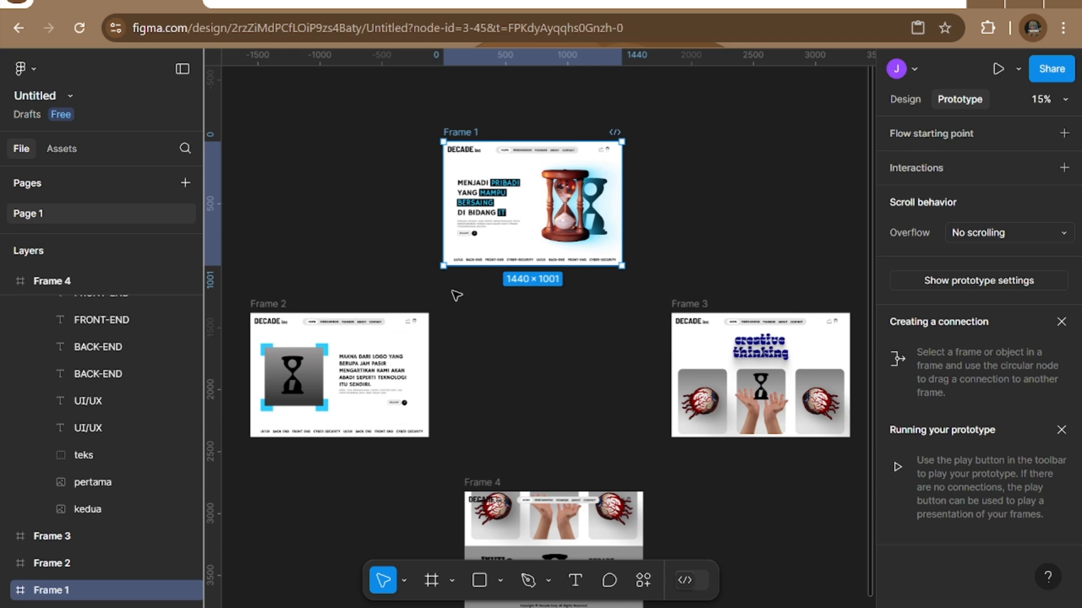
pyautogui.moveTo(620, 205)
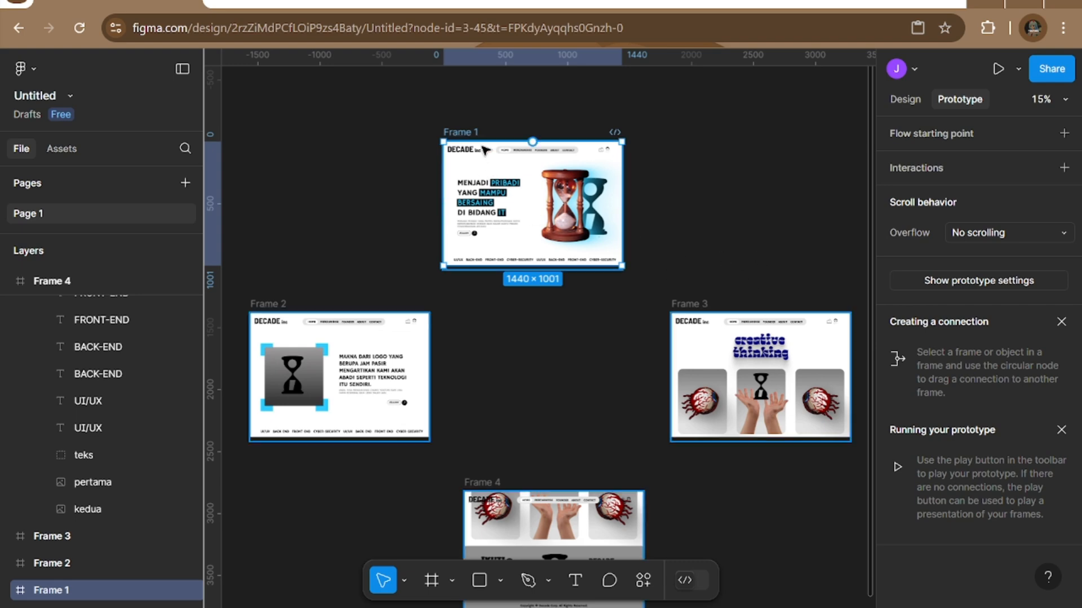
pyautogui.click(899, 100)
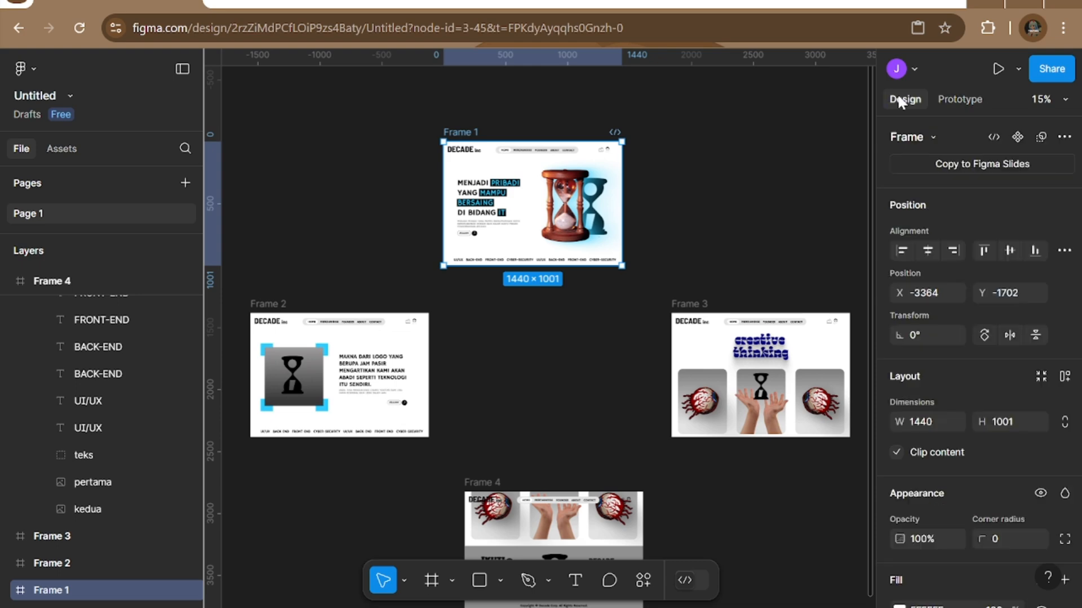
pyautogui.click(959, 100)
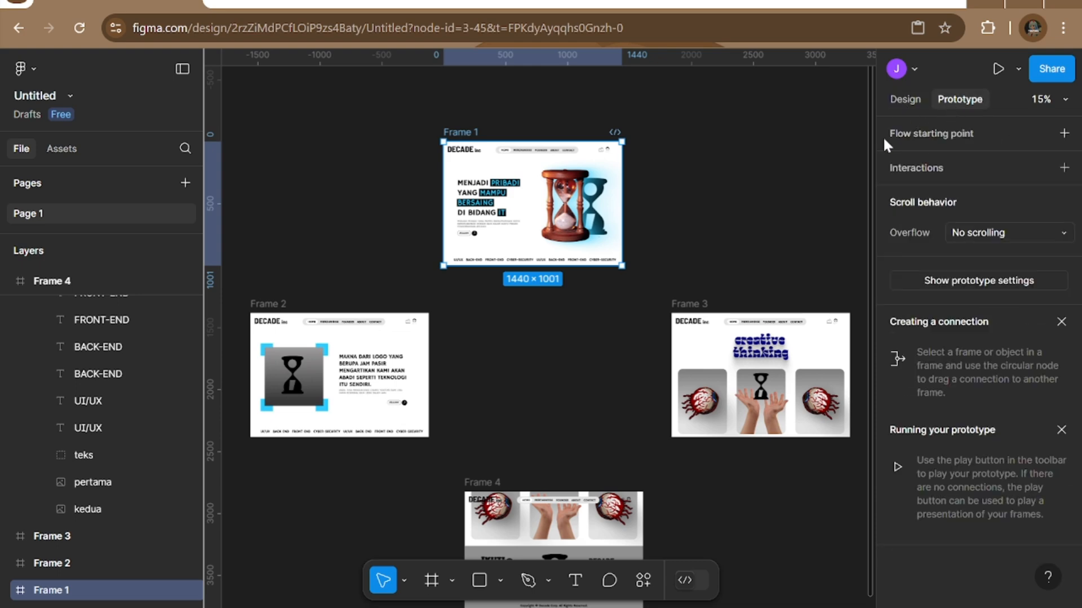
pyautogui.scroll(2, 789, 214)
pyautogui.hscroll(-5, 789, 215)
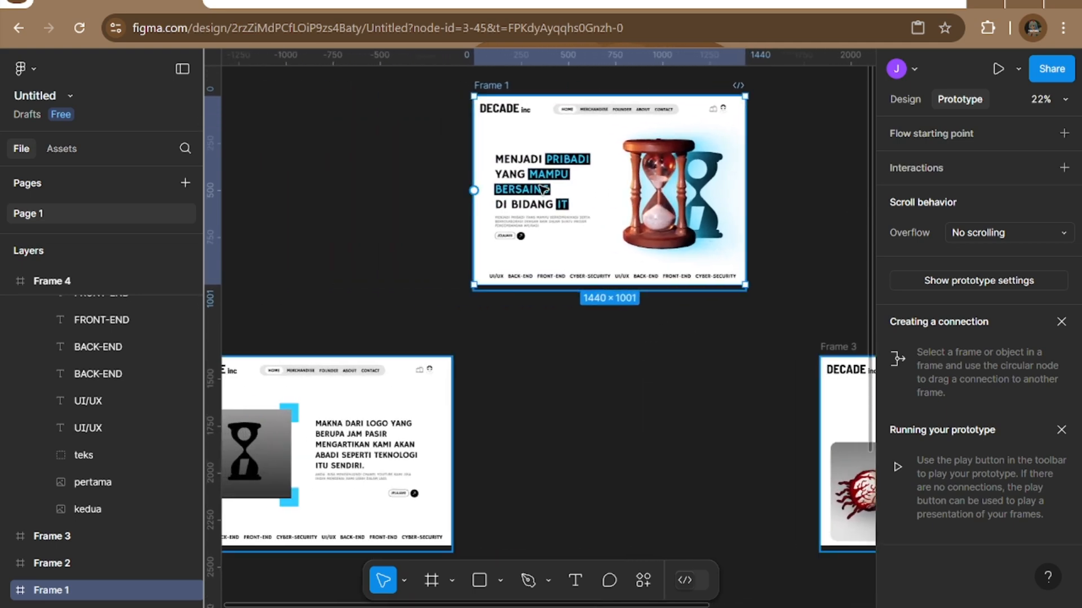
pyautogui.scroll(-1, 539, 186)
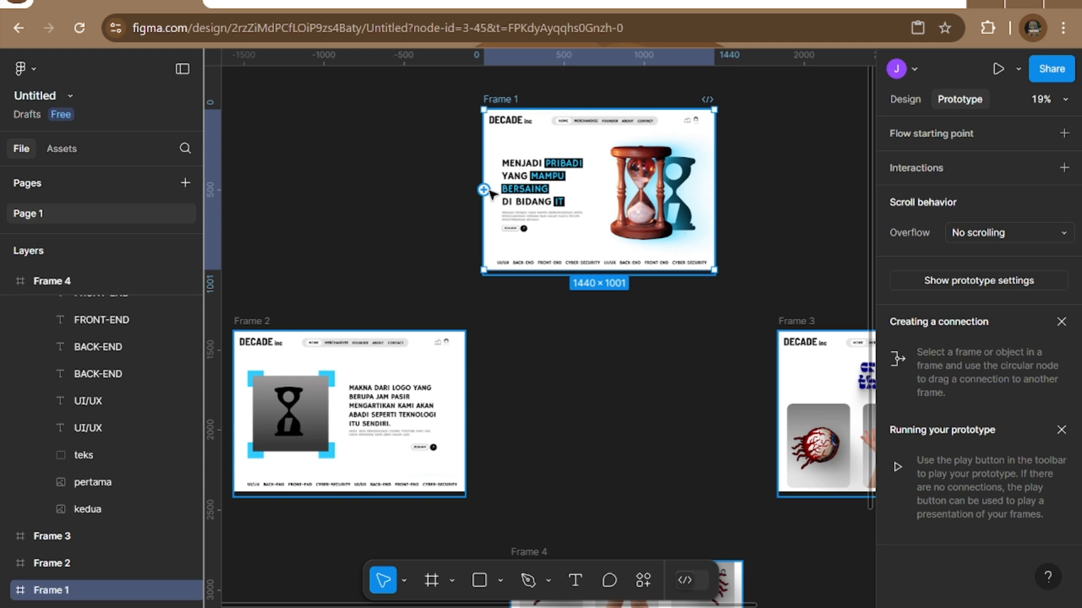
pyautogui.hscroll(-2, 492, 194)
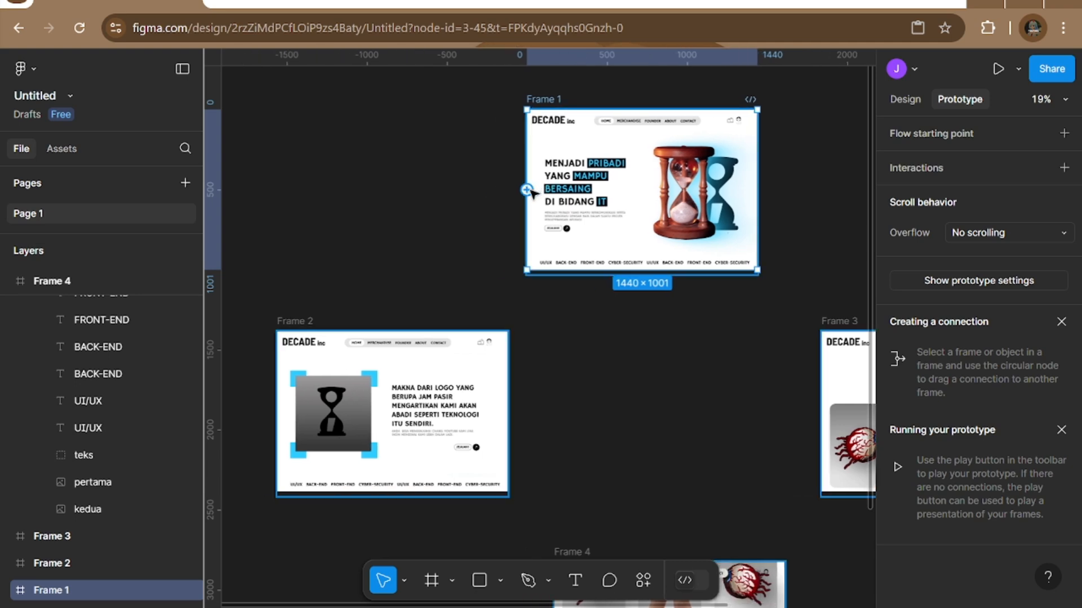
# Connect Frame 1 to Frame 2 with an On drag interaction that uses the Smart animate animation.
pyautogui.moveTo(526, 190); pyautogui.dragTo(393, 346)
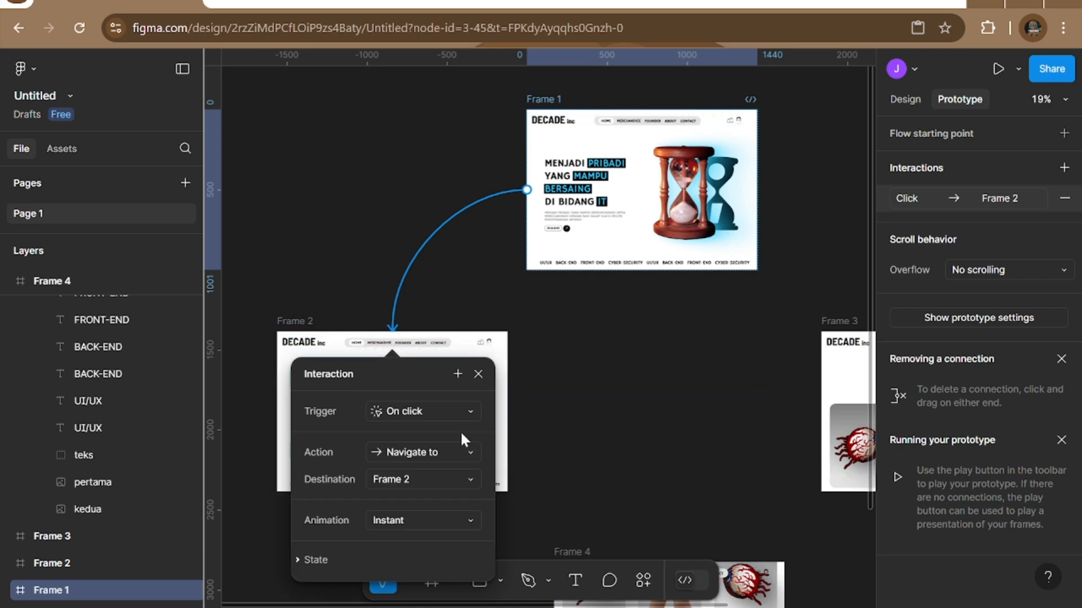
pyautogui.click(422, 406)
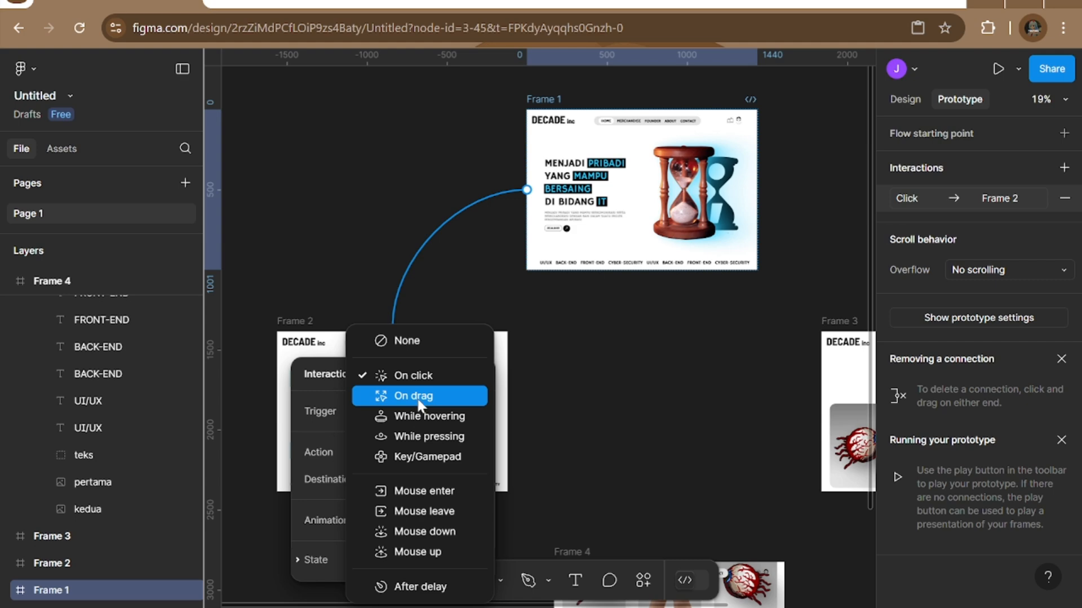
pyautogui.click(421, 401)
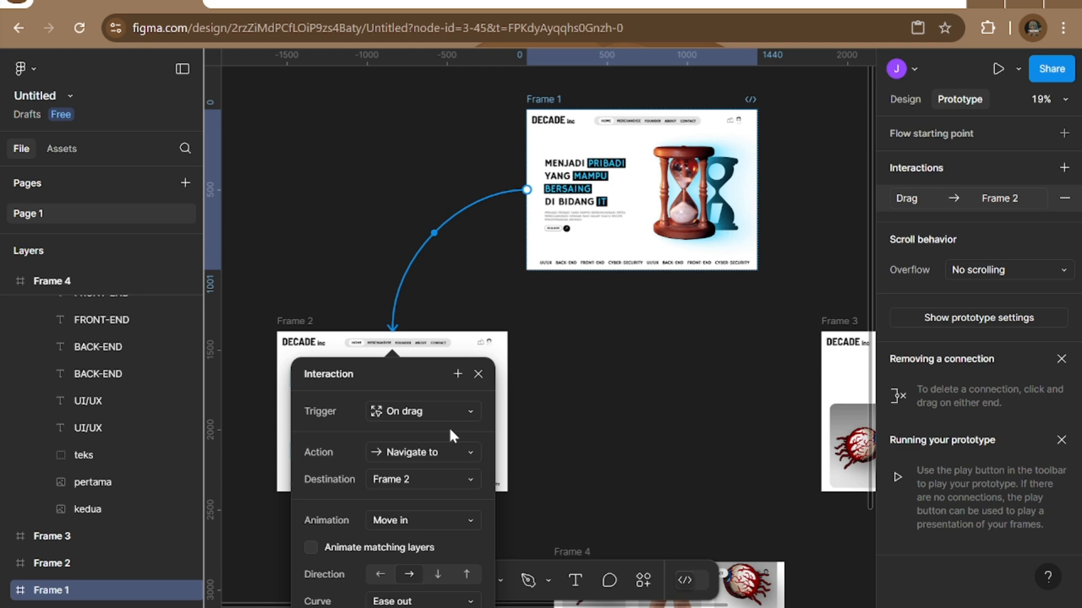
pyautogui.click(444, 520)
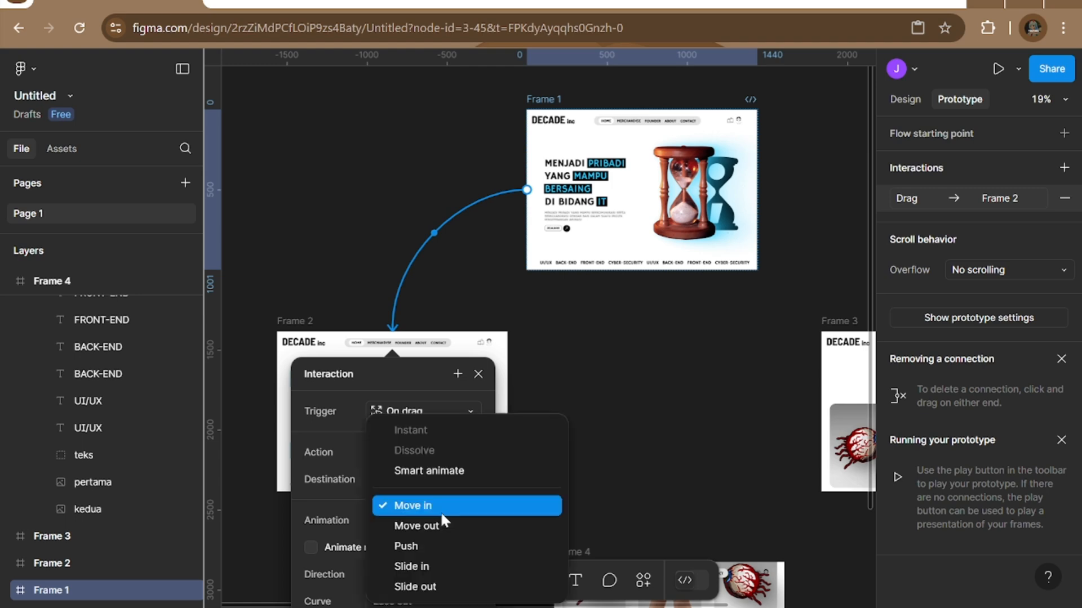
pyautogui.click(454, 471)
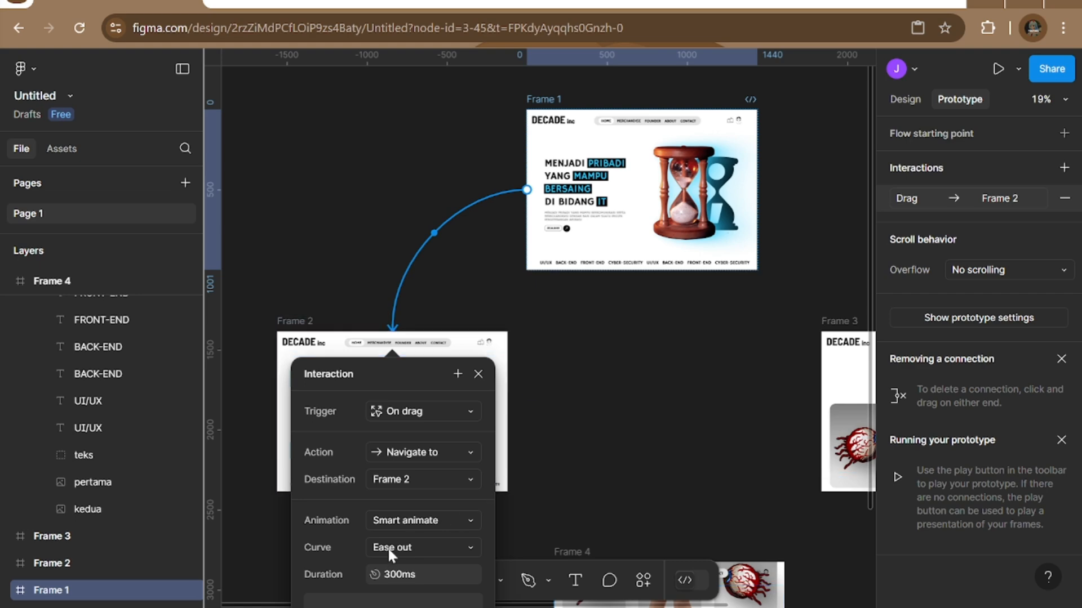
# Set the Frame 1 to Frame 2 animation's curve to Ease in and out and its duration to 1000 ms.
pyautogui.scroll(-1, 389, 550)
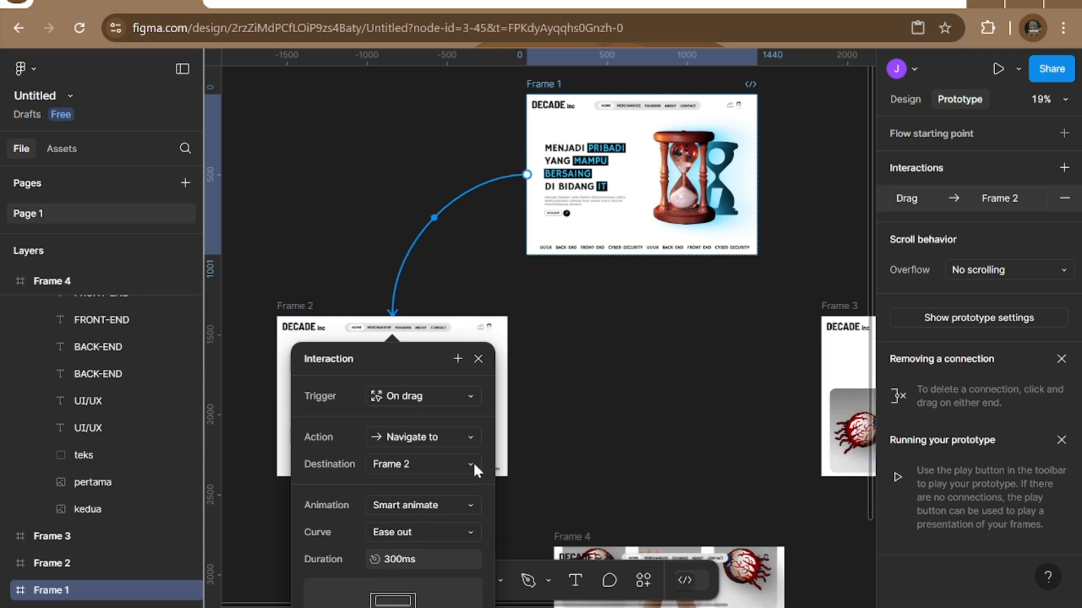
pyautogui.scroll(-5, 455, 482)
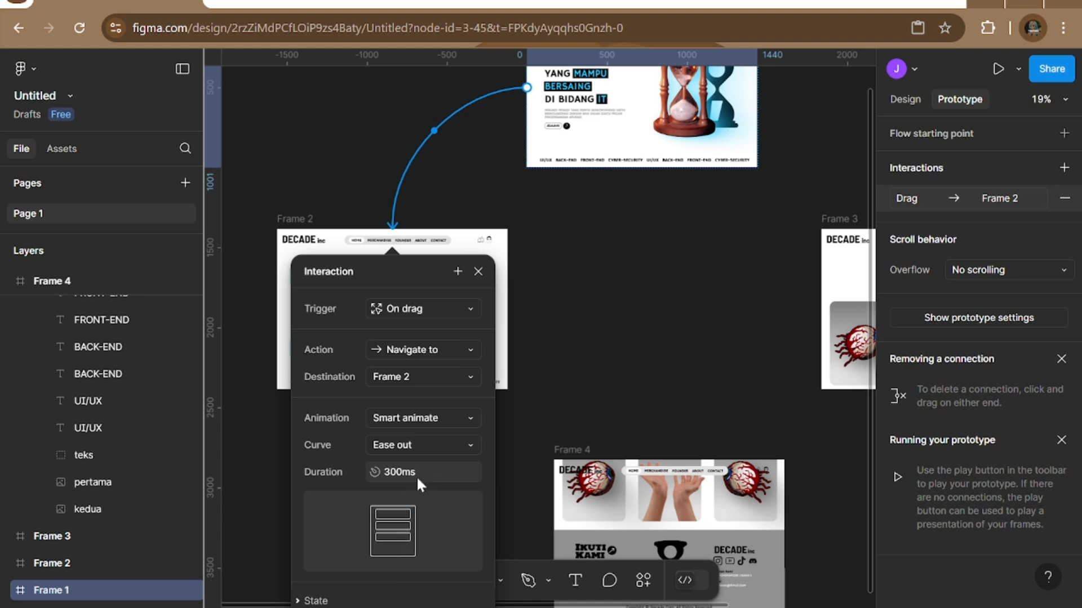
pyautogui.click(434, 444)
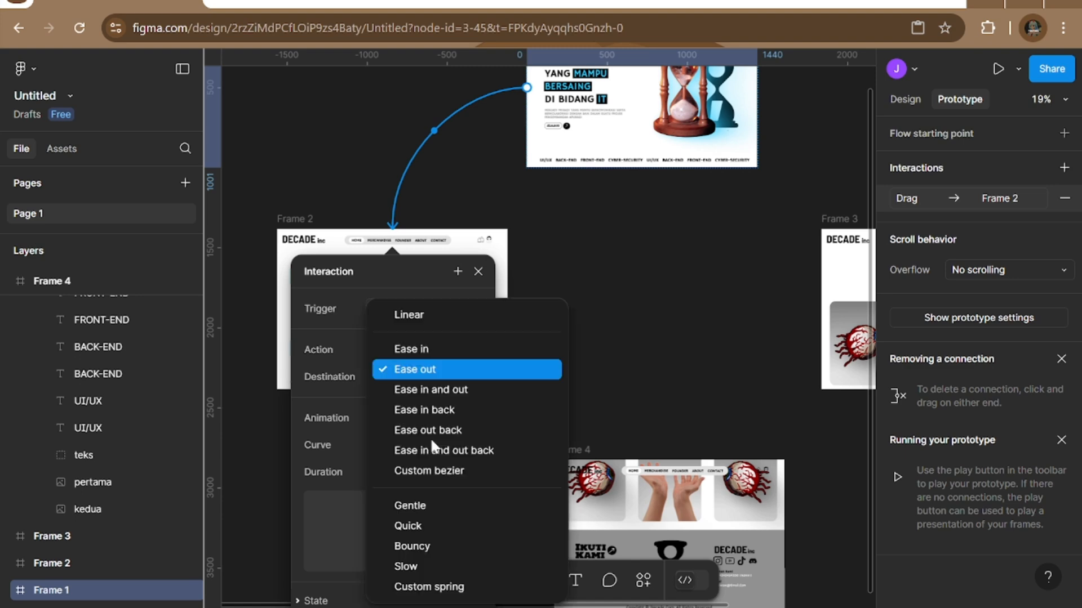
pyautogui.click(440, 391)
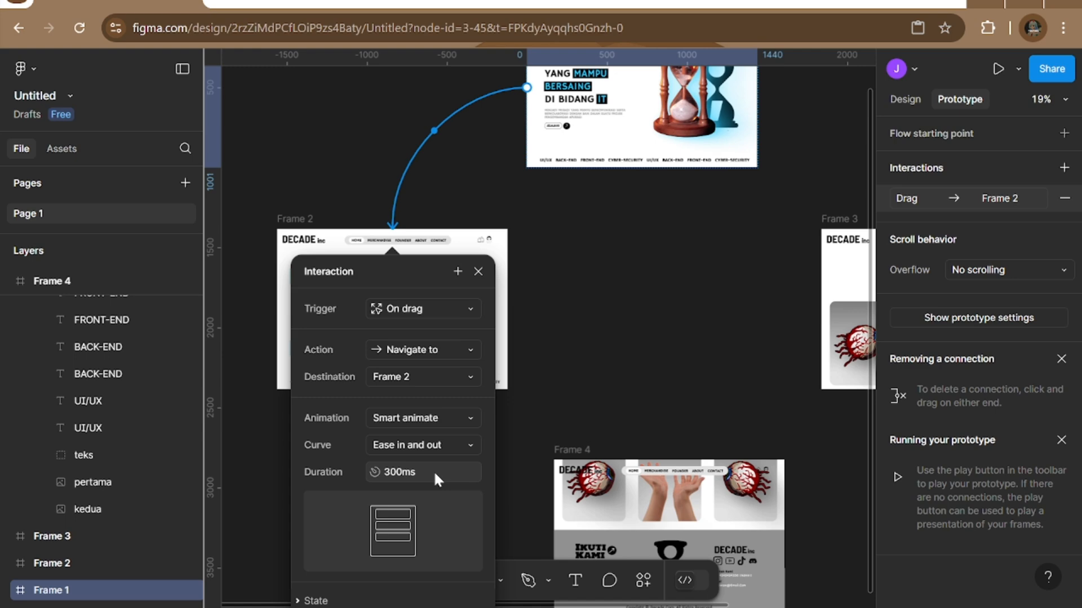
pyautogui.click(418, 468)
pyautogui.press('Return')
pyautogui.click(476, 273)
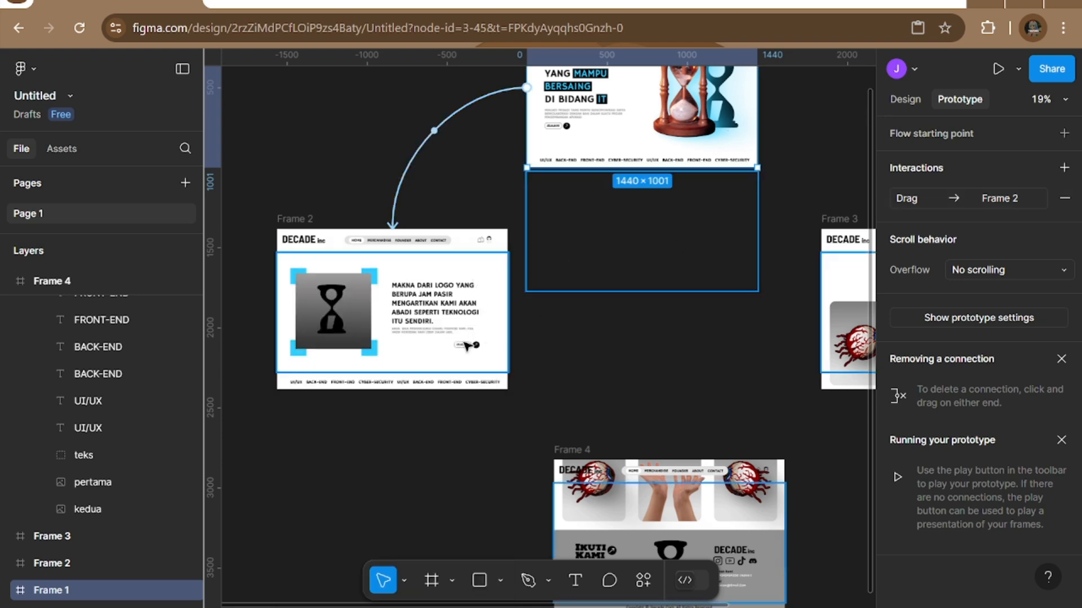
# Connect Frame 2 to Frame 3 with an On drag trigger, keeping the Smart animate settings.
pyautogui.click(298, 219)
pyautogui.moveTo(508, 310)
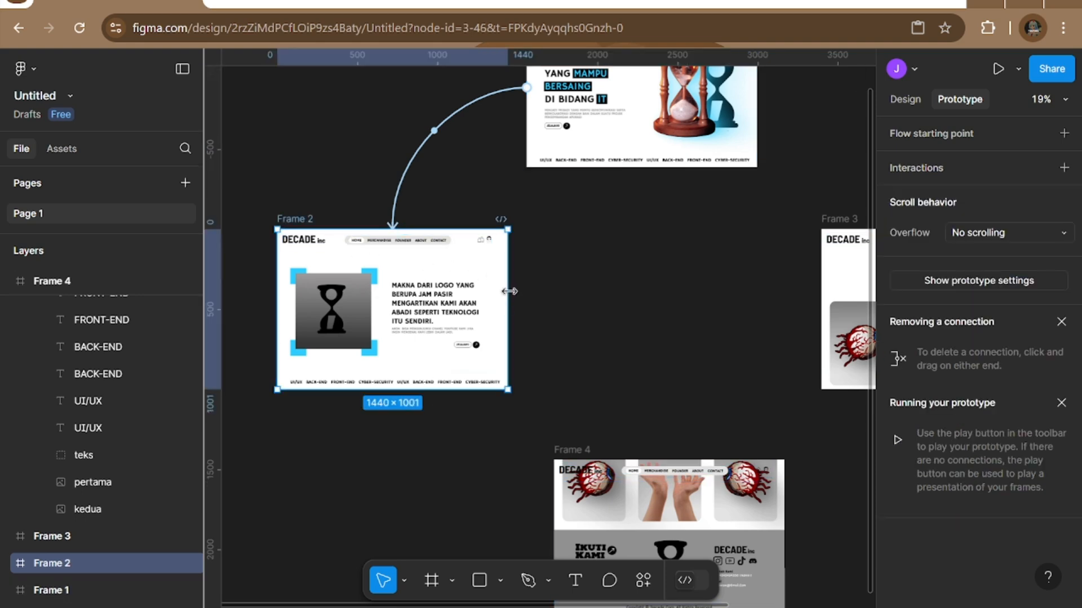
pyautogui.moveTo(508, 309); pyautogui.dragTo(828, 294)
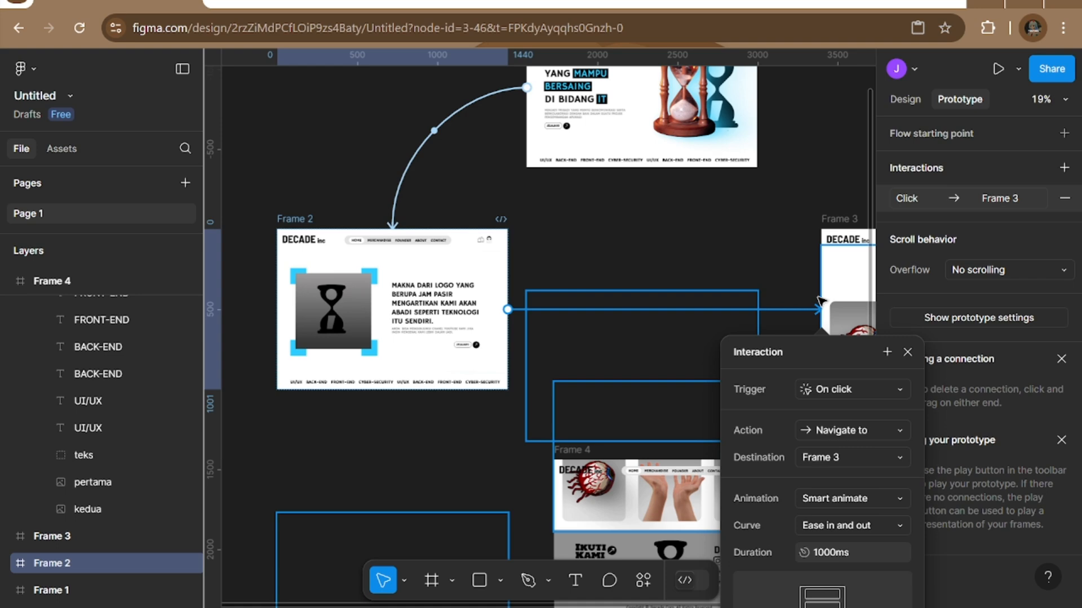
pyautogui.click(873, 390)
pyautogui.click(876, 396)
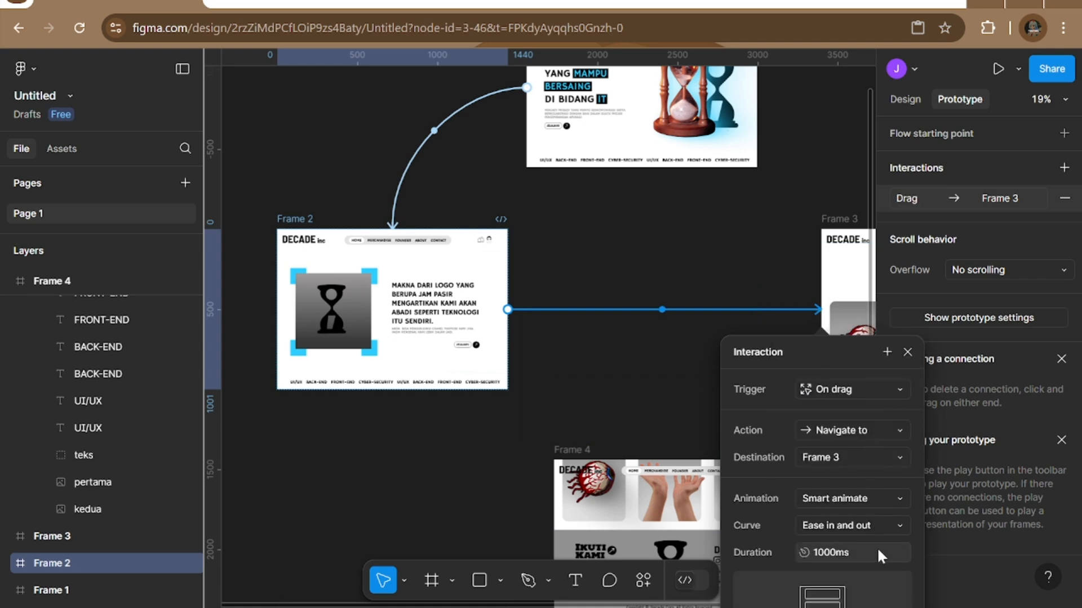
pyautogui.click(907, 352)
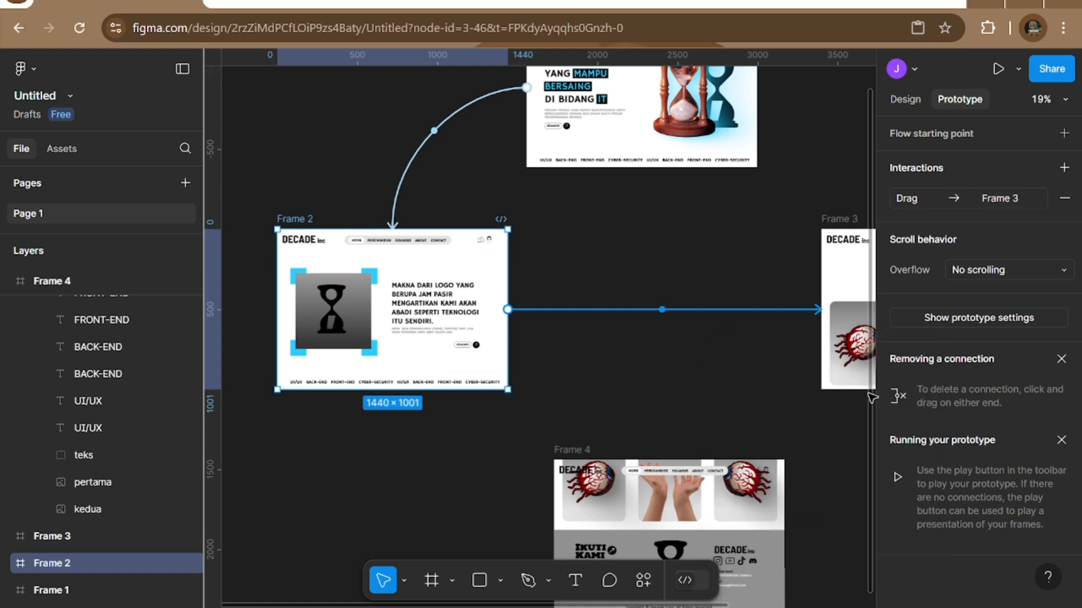
# Connect Frame 3 to Frame 4 with an On drag trigger, keeping the Smart animate settings.
pyautogui.hscroll(5, 768, 322)
pyautogui.scroll(-3, 768, 321)
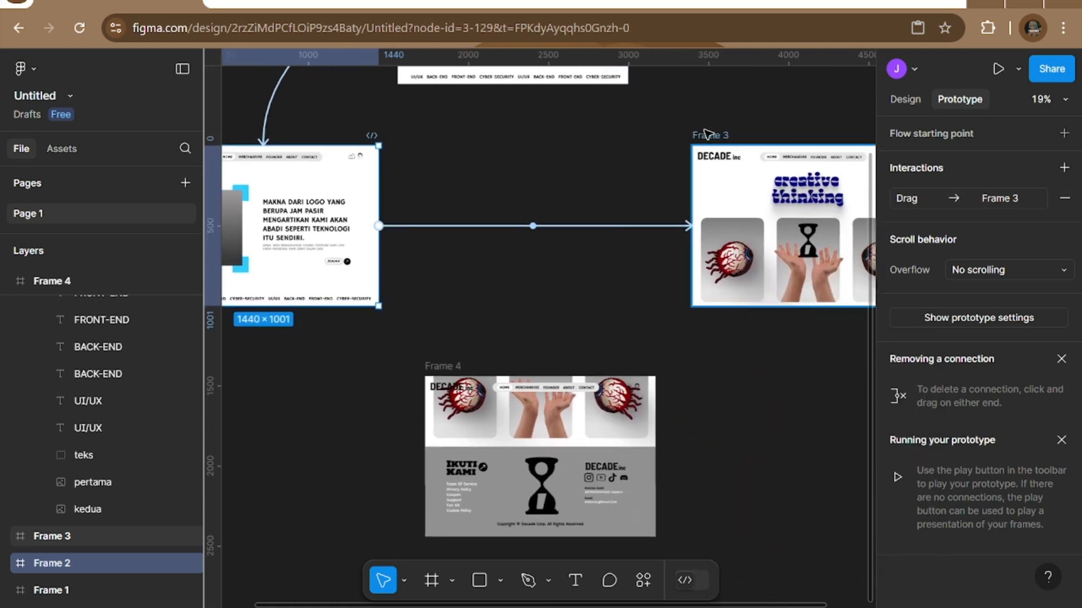
pyautogui.click(707, 134)
pyautogui.moveTo(807, 306); pyautogui.dragTo(638, 469)
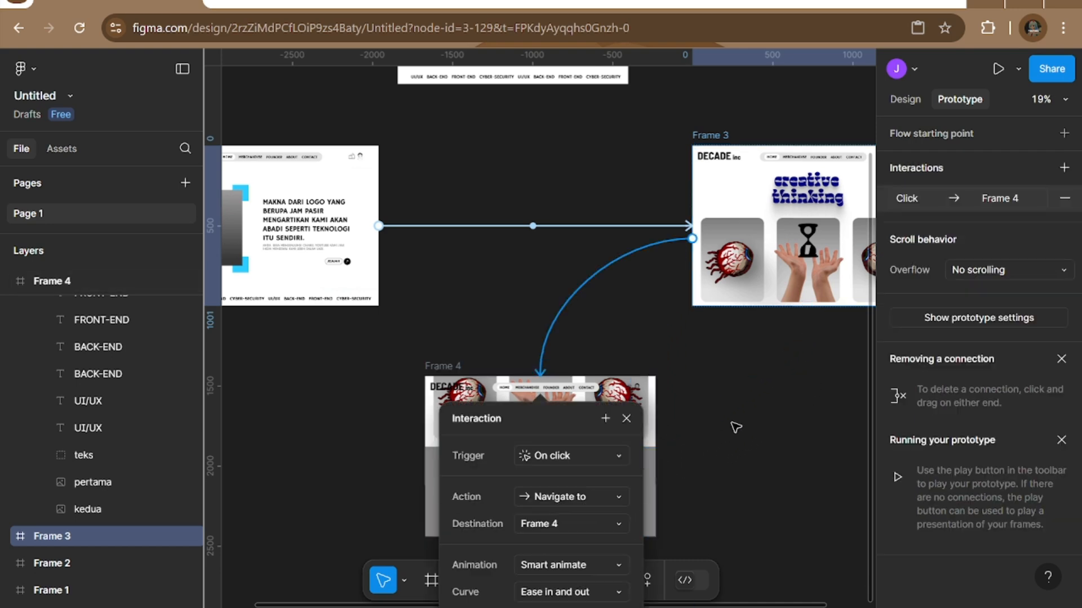
pyautogui.click(618, 457)
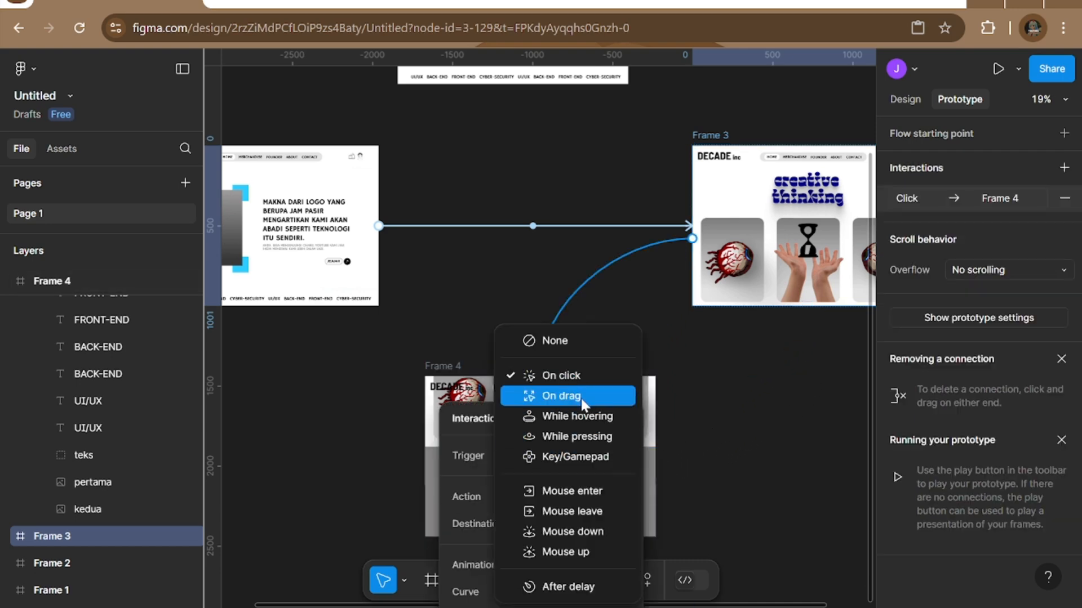
pyautogui.click(581, 396)
pyautogui.scroll(-5, 698, 504)
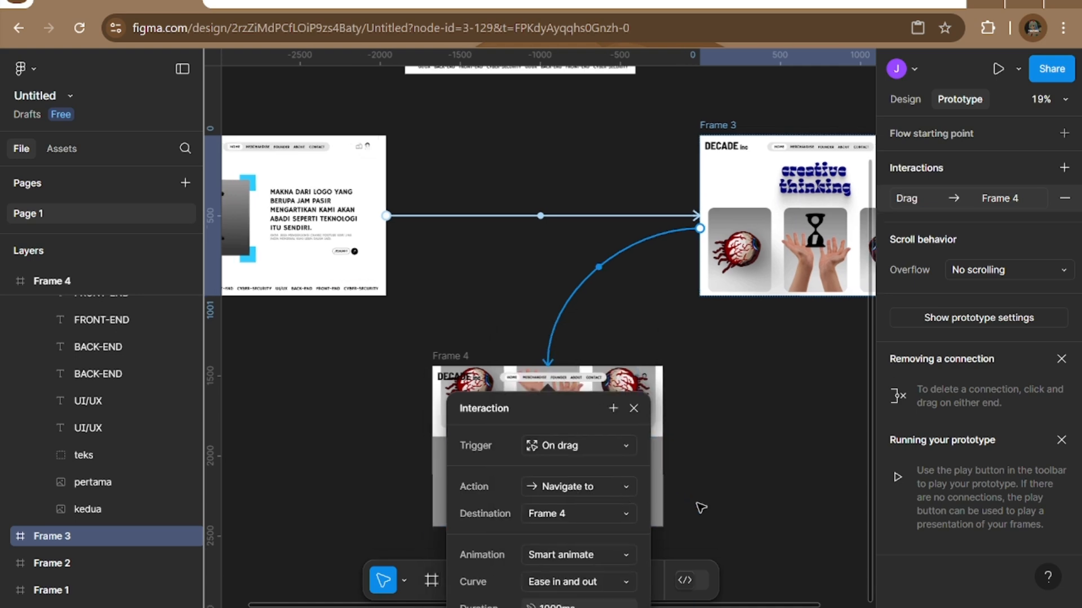
pyautogui.click(748, 478)
# Look over the prototype connections running from Frame 1 through Frame 4.
pyautogui.scroll(-5, 750, 479)
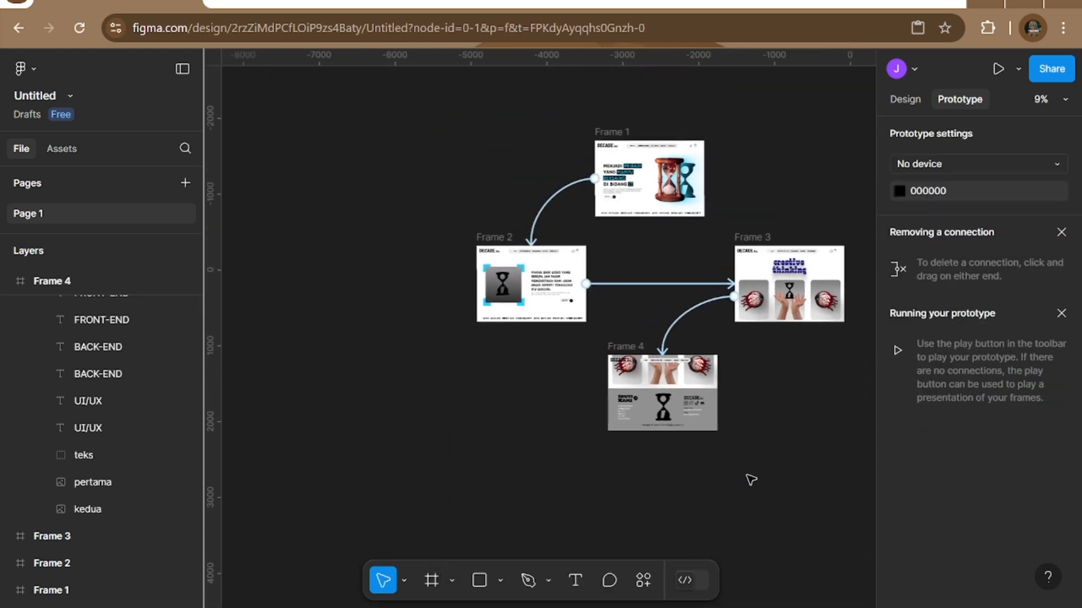
pyautogui.scroll(4, 751, 479)
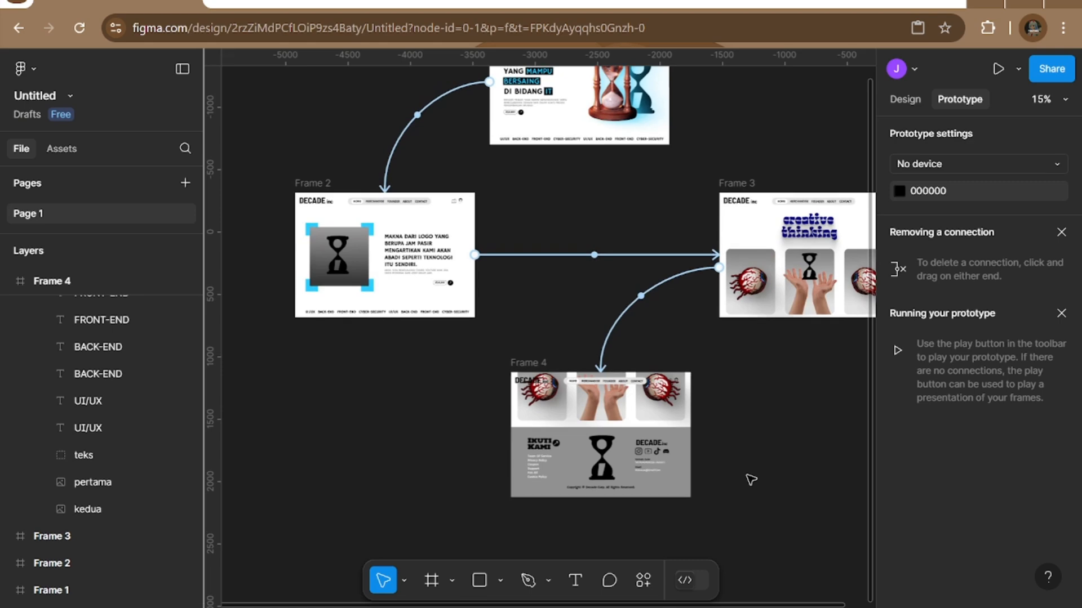
pyautogui.scroll(-3, 689, 406)
pyautogui.scroll(2, 688, 405)
pyautogui.scroll(5, 688, 406)
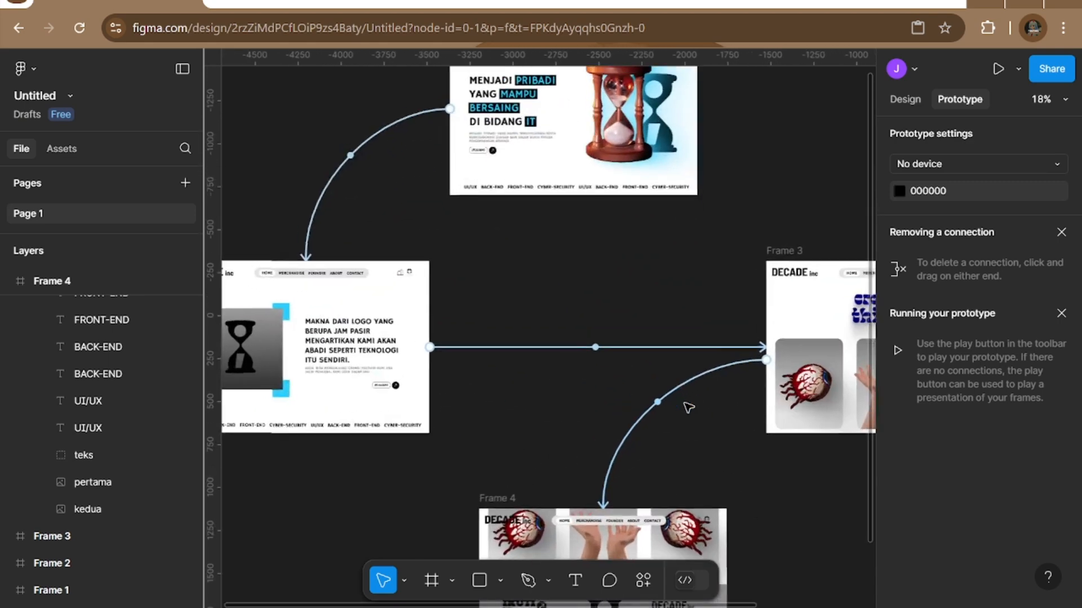
pyautogui.scroll(5, 674, 245)
pyautogui.scroll(2, 645, 246)
pyautogui.hscroll(-2, 644, 247)
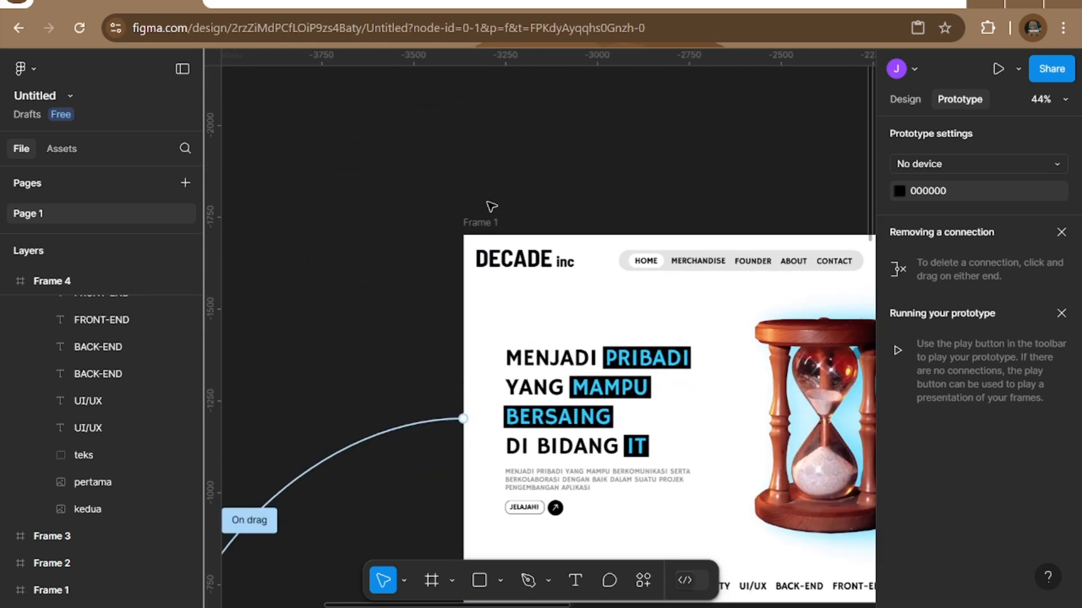
# Check Frame 1's design properties and its overflow options, keeping No scrolling.
pyautogui.click(480, 223)
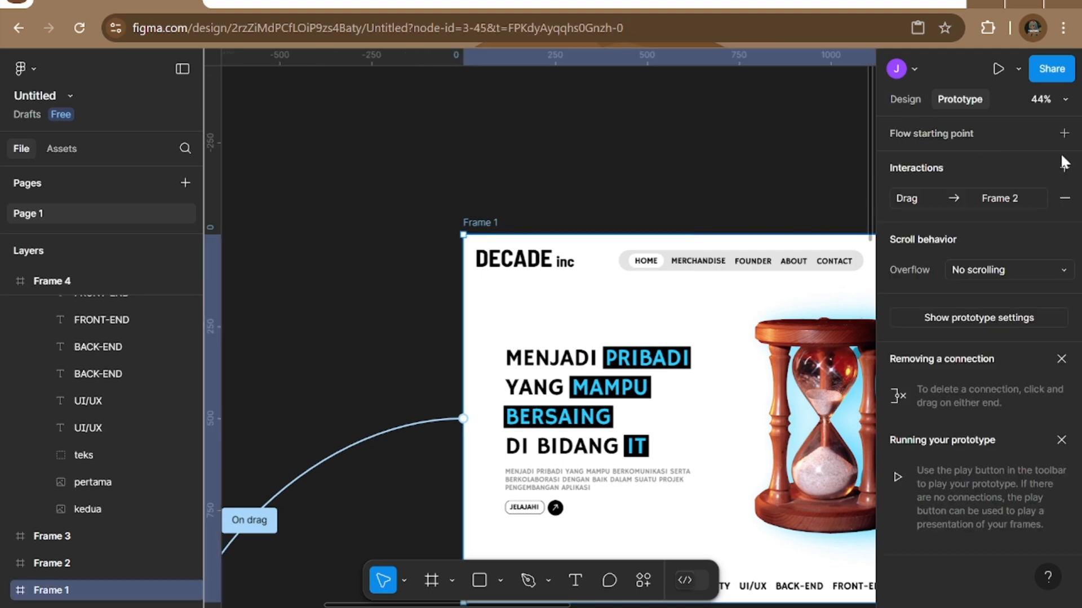
pyautogui.scroll(-3, 530, 304)
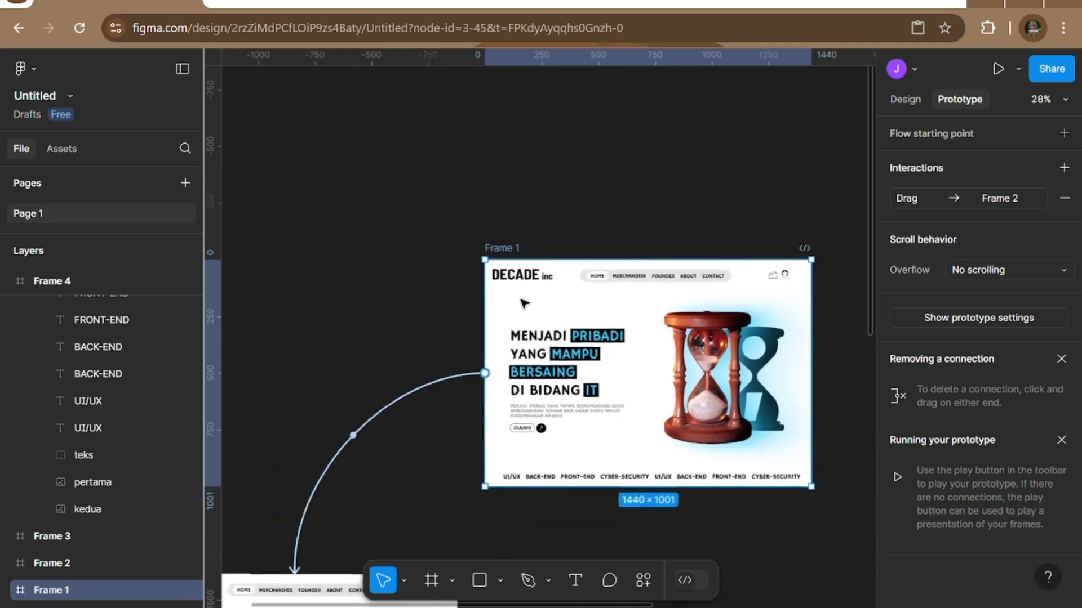
pyautogui.scroll(2, 530, 304)
pyautogui.click(905, 98)
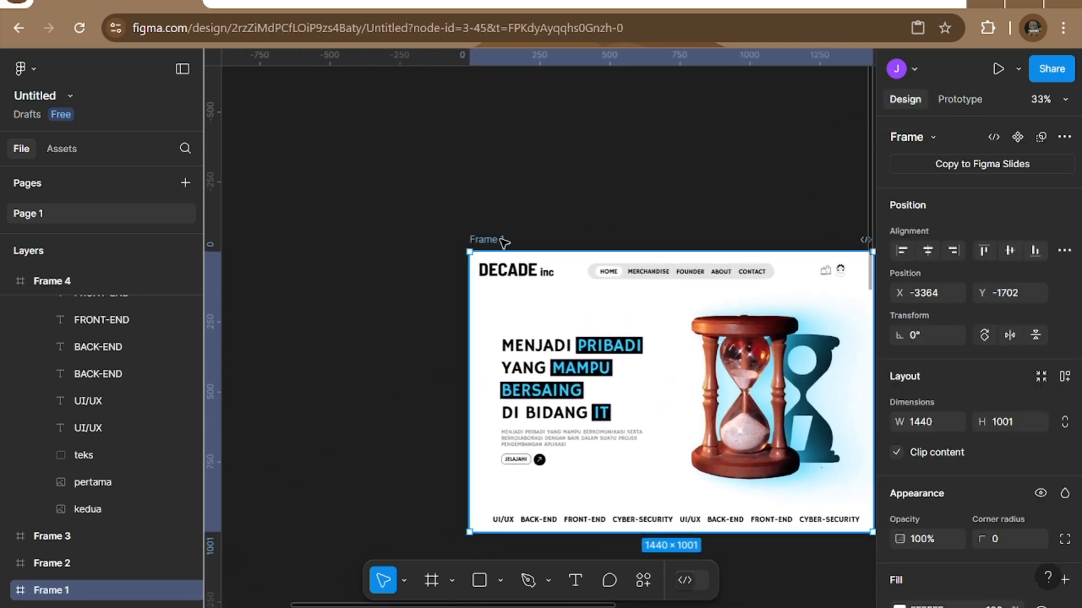
pyautogui.click(948, 99)
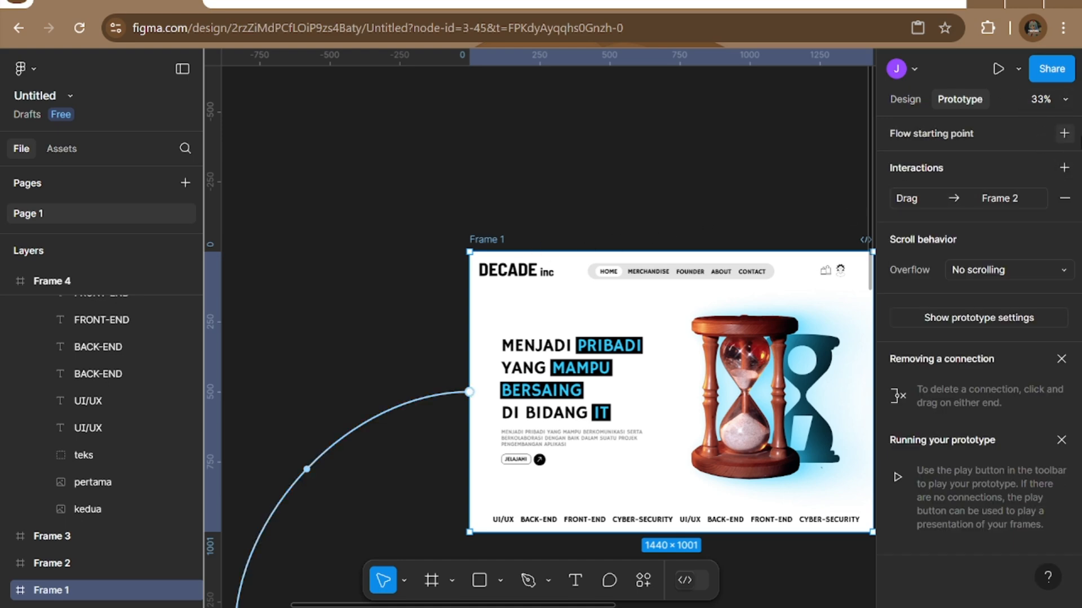
pyautogui.click(1026, 269)
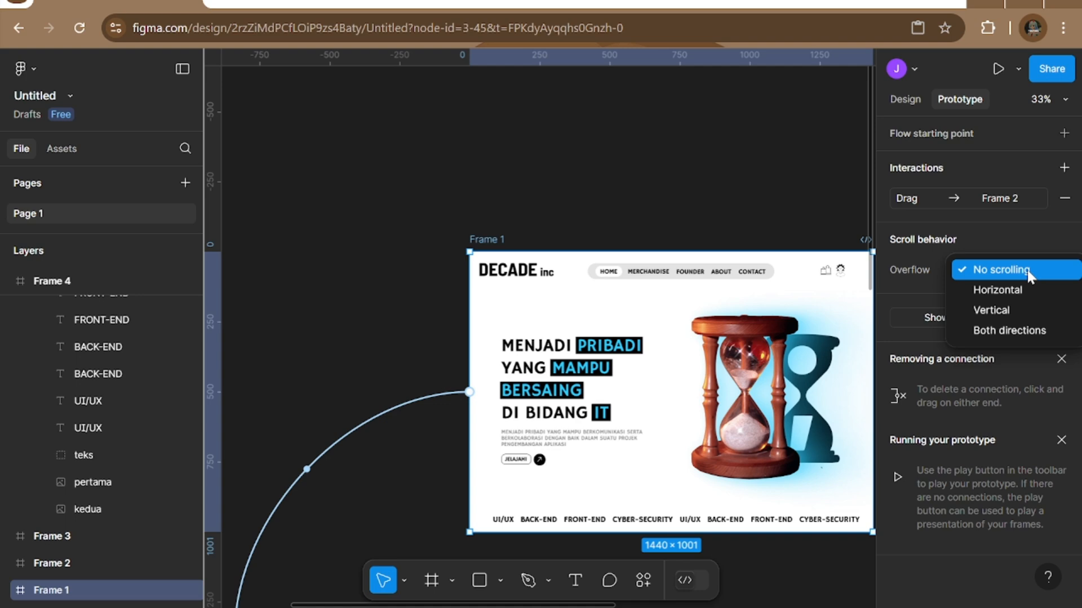
pyautogui.click(1029, 272)
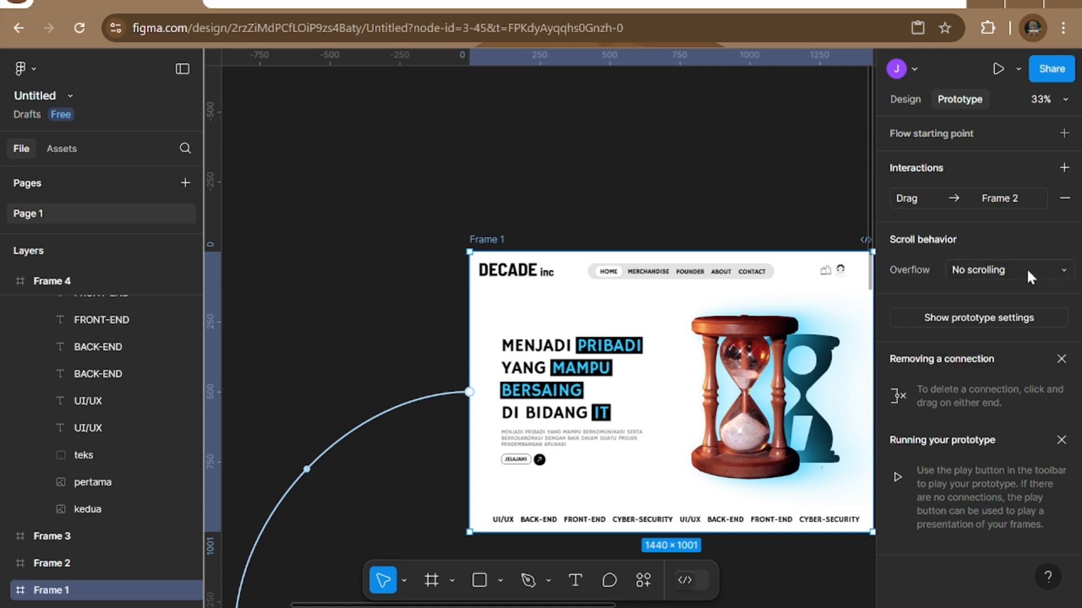
# Add a flow starting point to Frame 1 and preview the flow in the floating window.
pyautogui.click(1064, 133)
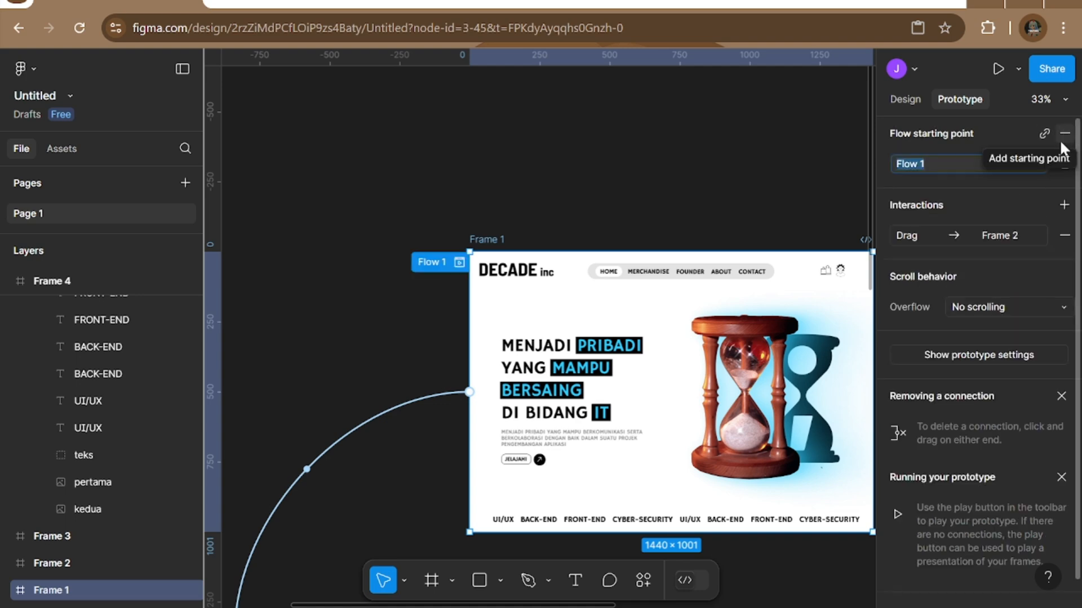
pyautogui.click(435, 266)
pyautogui.click(459, 263)
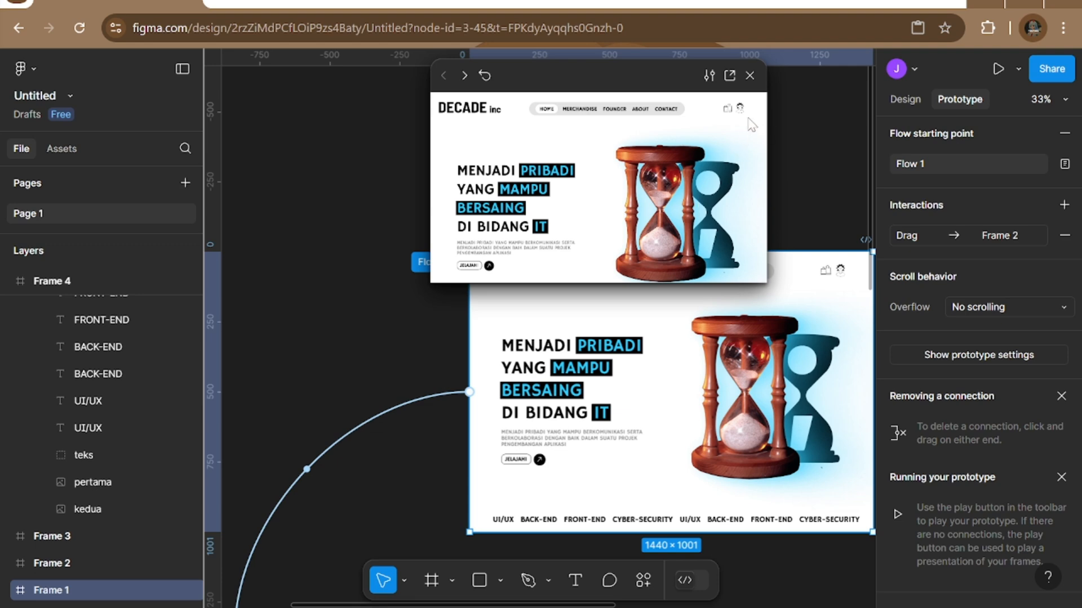
pyautogui.click(750, 76)
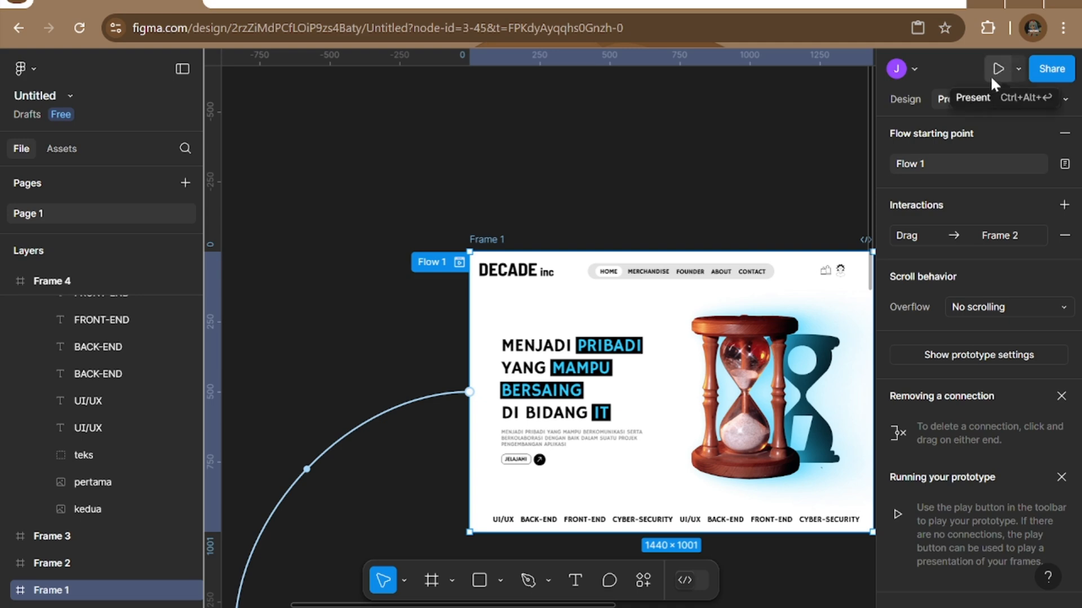
# Remove Frame 1's flow starting point, present the prototype in full view, and return to the design file.
pyautogui.click(1064, 133)
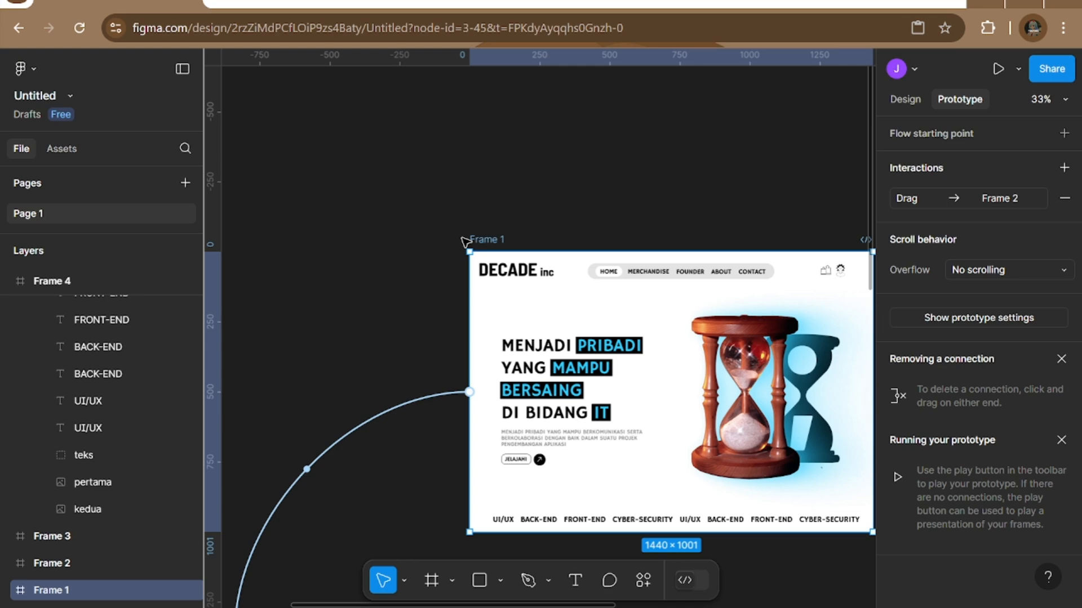
pyautogui.click(987, 79)
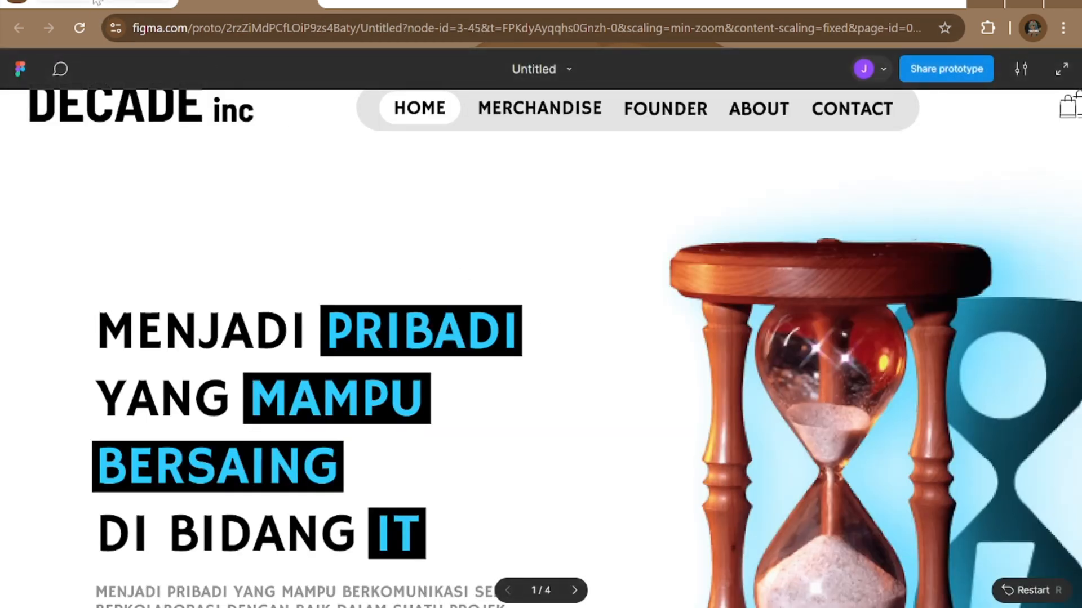
pyautogui.click(100, 3)
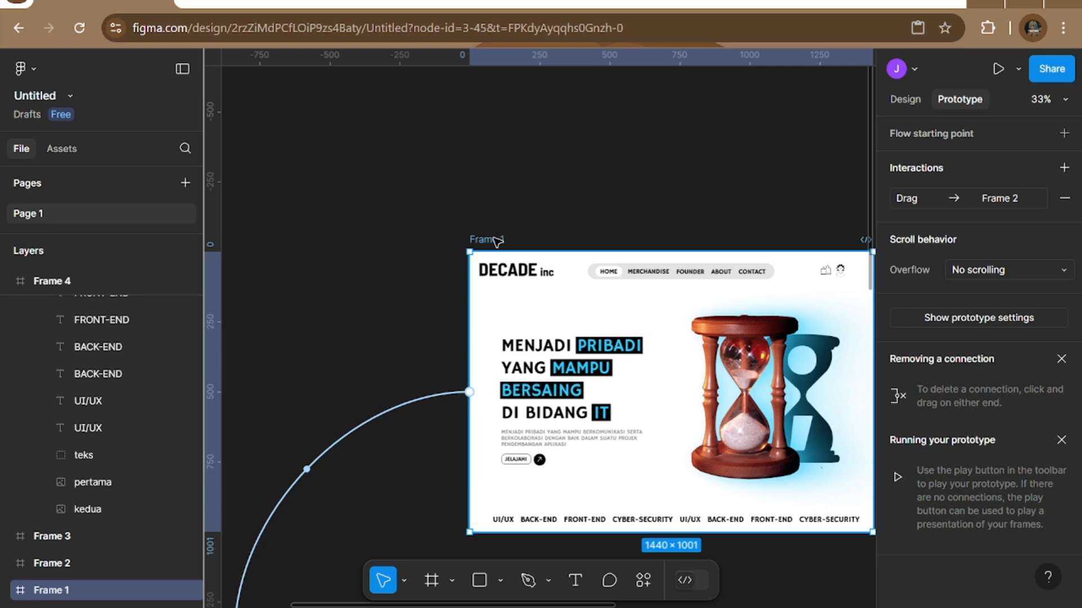
# Make Frame 1 the flow starting point again.
pyautogui.click(1064, 134)
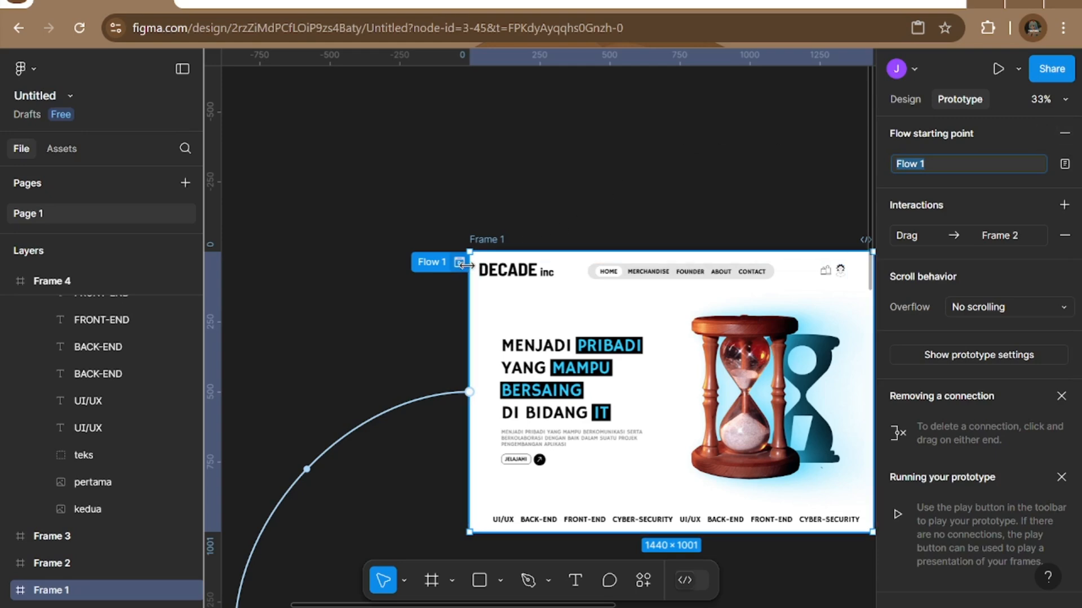
# Preview Flow 1 from Frame 1, then enlarge and reposition the floating preview until the whole page fits.
pyautogui.scroll(4, 463, 267)
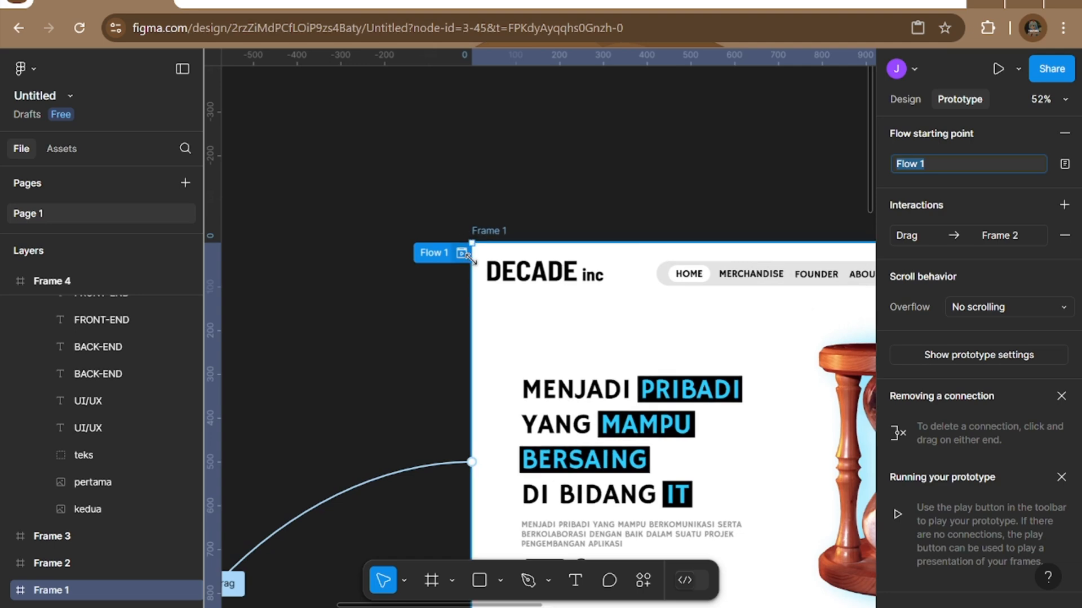
pyautogui.click(463, 255)
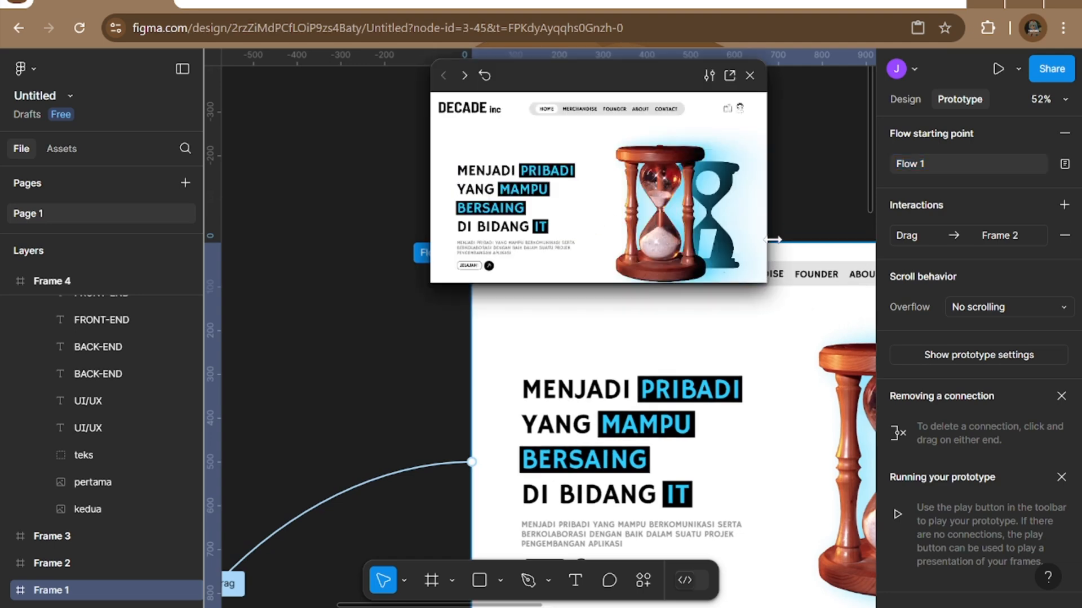
pyautogui.scroll(-2, 779, 241)
pyautogui.moveTo(590, 65); pyautogui.dragTo(486, 70)
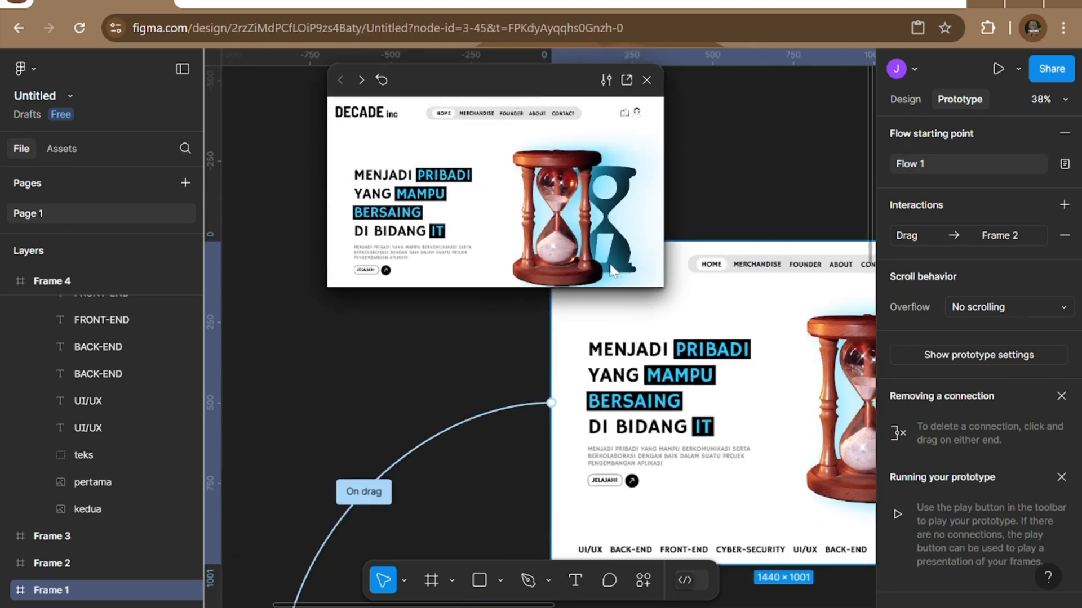
pyautogui.moveTo(665, 286); pyautogui.dragTo(829, 440)
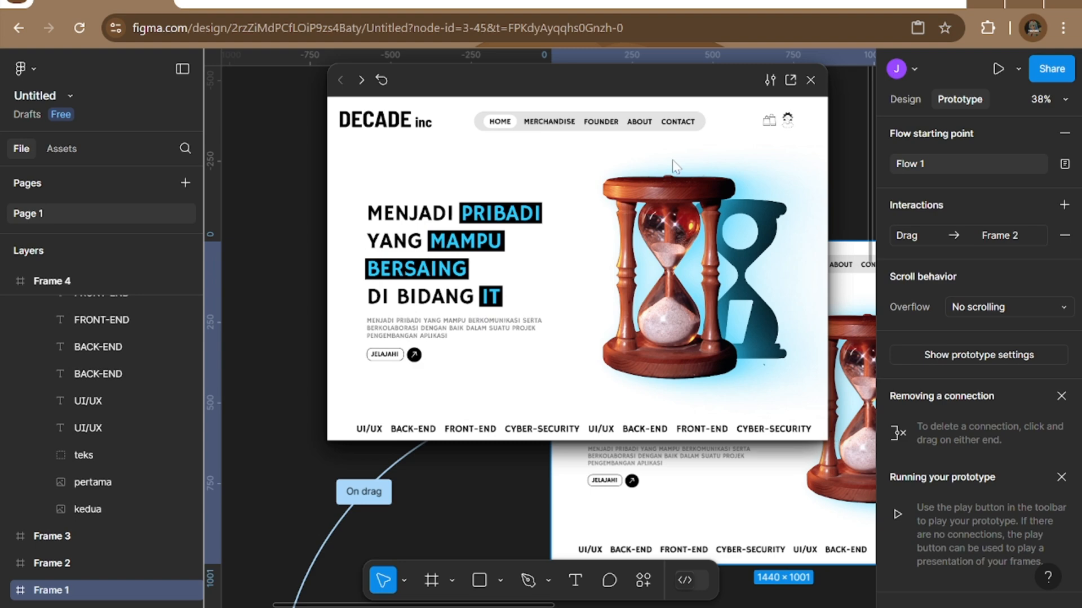
pyautogui.moveTo(663, 72); pyautogui.dragTo(638, 89)
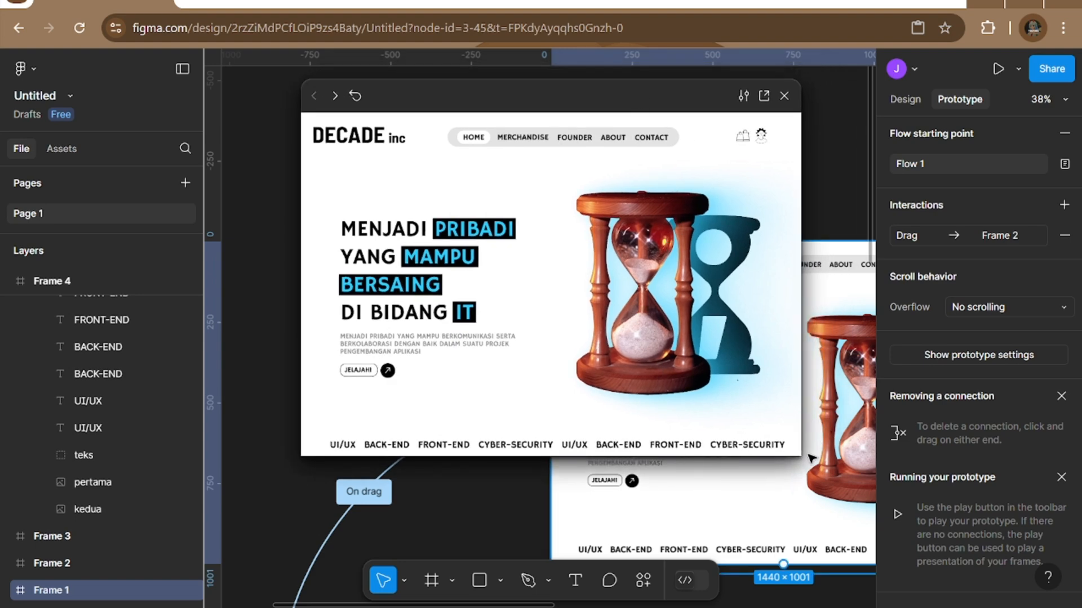
pyautogui.moveTo(799, 453); pyautogui.dragTo(923, 536)
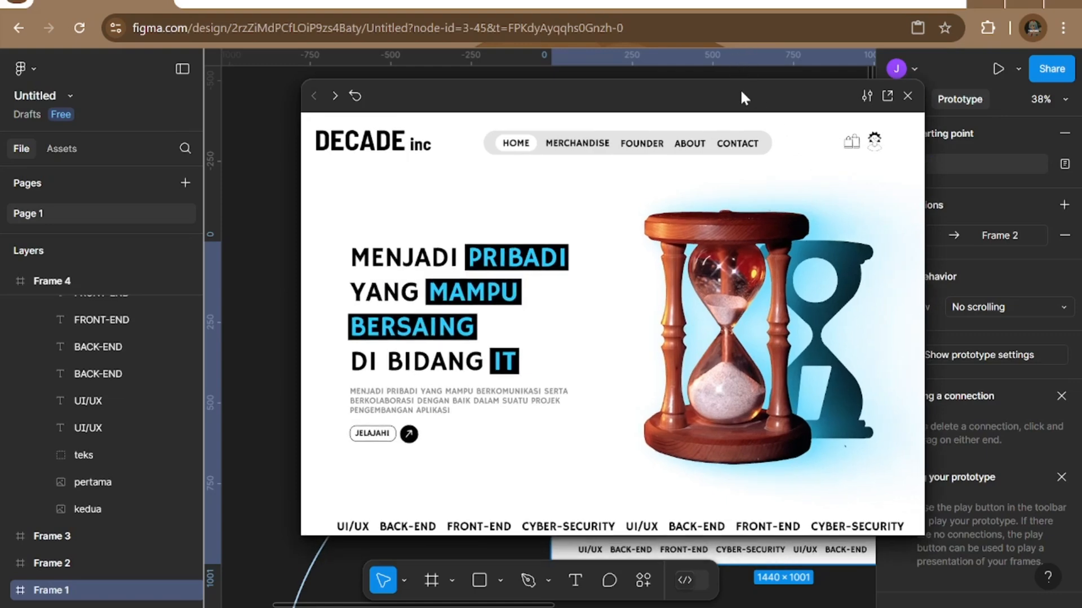
pyautogui.moveTo(740, 96); pyautogui.dragTo(684, 66)
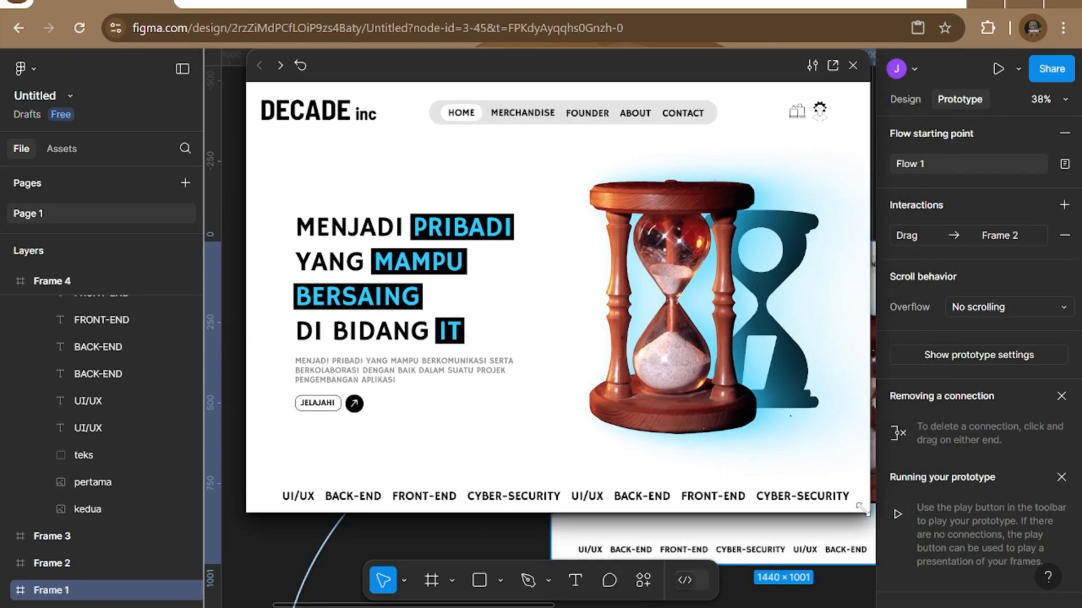
pyautogui.moveTo(862, 507); pyautogui.dragTo(872, 523)
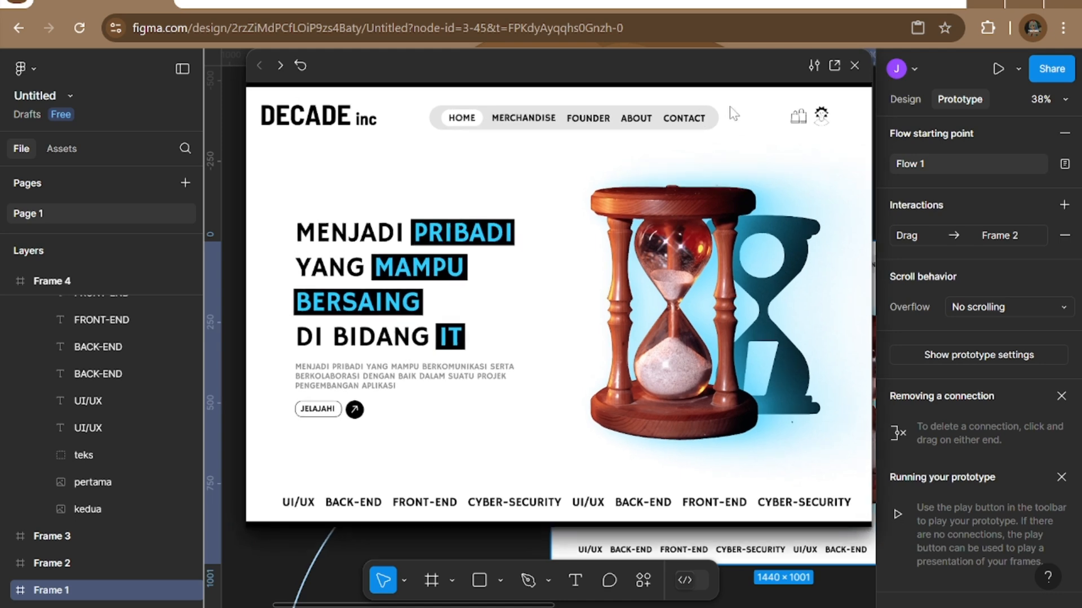
pyautogui.moveTo(729, 67); pyautogui.dragTo(726, 60)
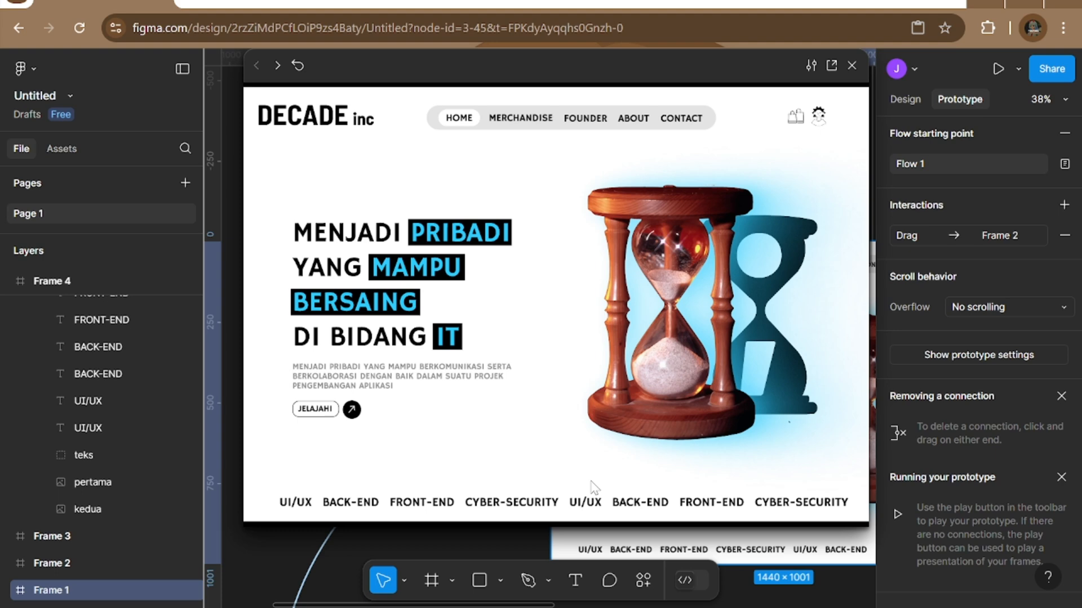
# Play through the prototype in the preview by swiping upward from the hourglass page to the footer page.
pyautogui.moveTo(591, 486); pyautogui.dragTo(592, 411)
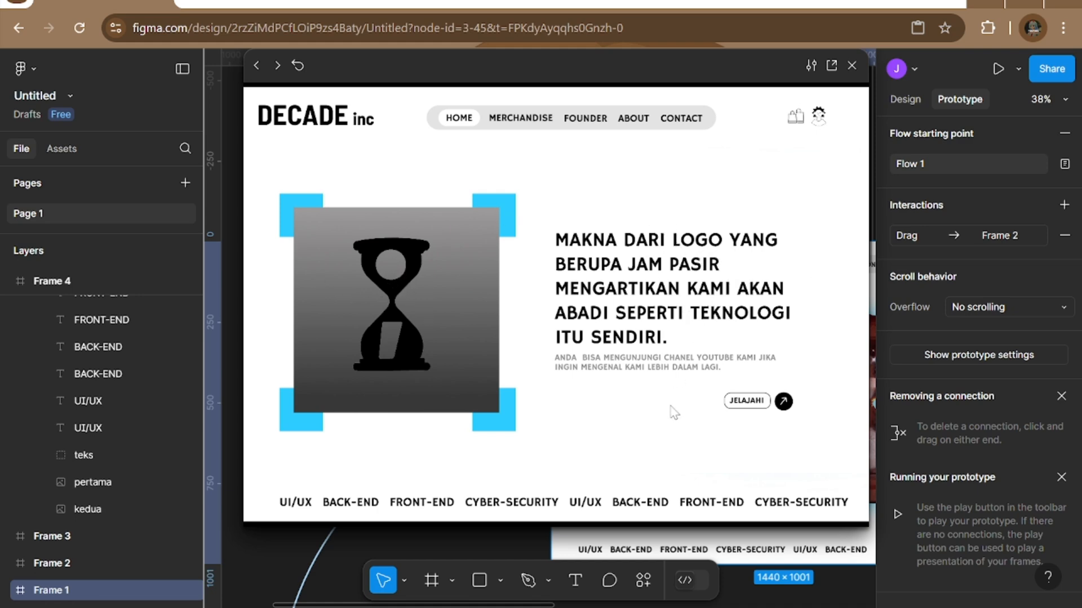
pyautogui.moveTo(654, 472); pyautogui.dragTo(657, 371)
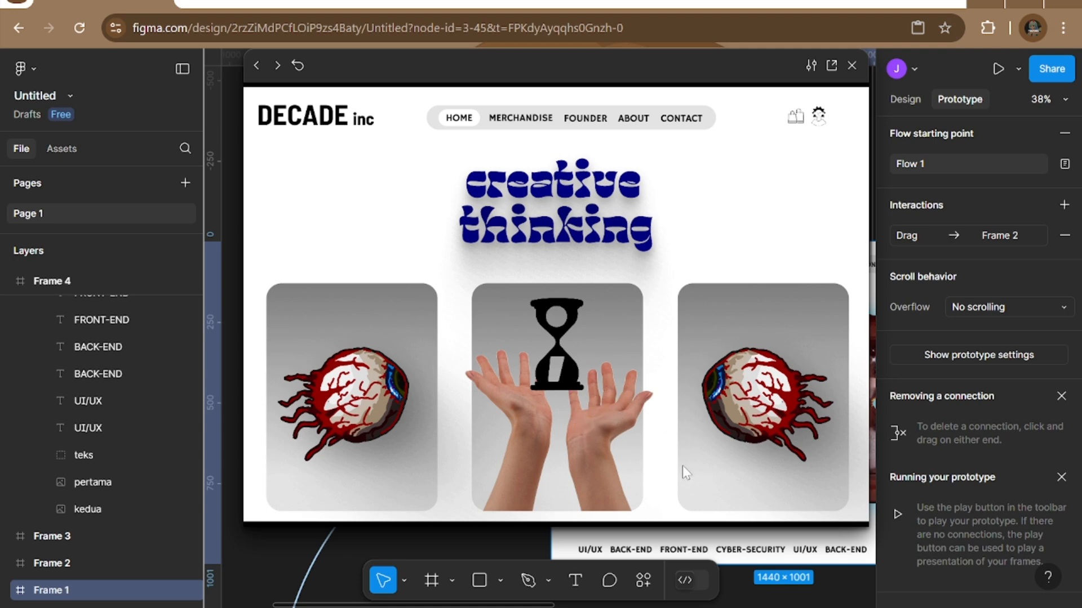
pyautogui.moveTo(666, 491); pyautogui.dragTo(647, 393)
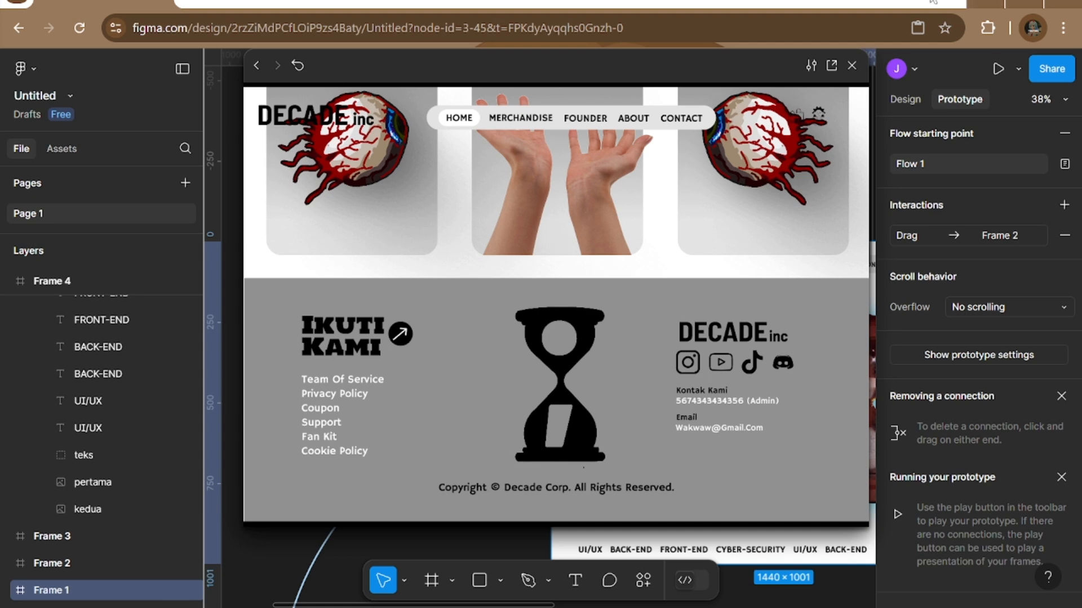
# Switch to YouTube in a new browser tab and open the DesignWithZaid channel.
pyautogui.click(912, 2)
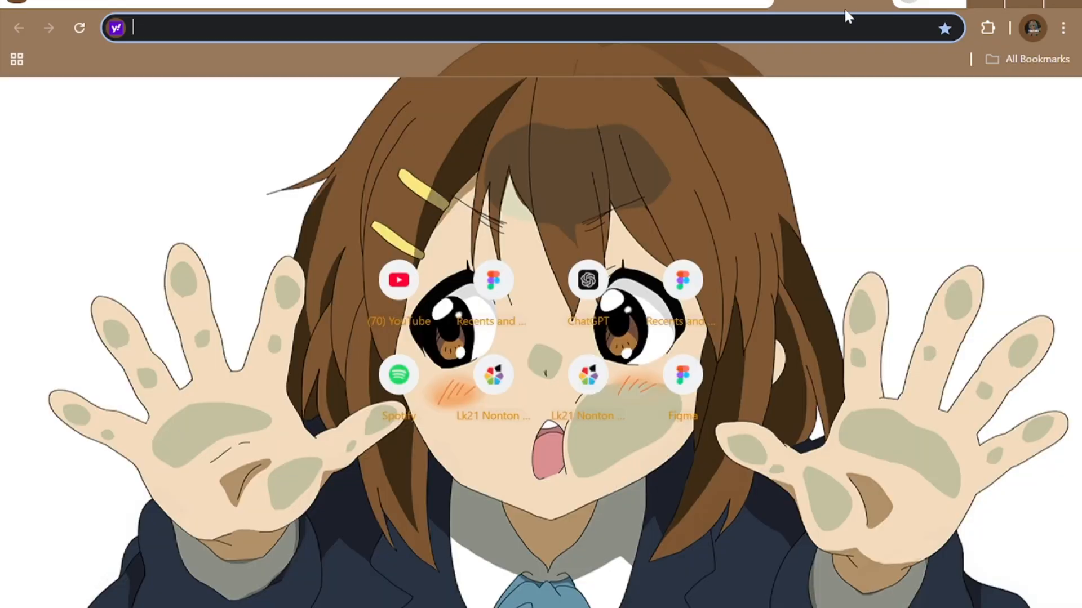
pyautogui.write('youtu')
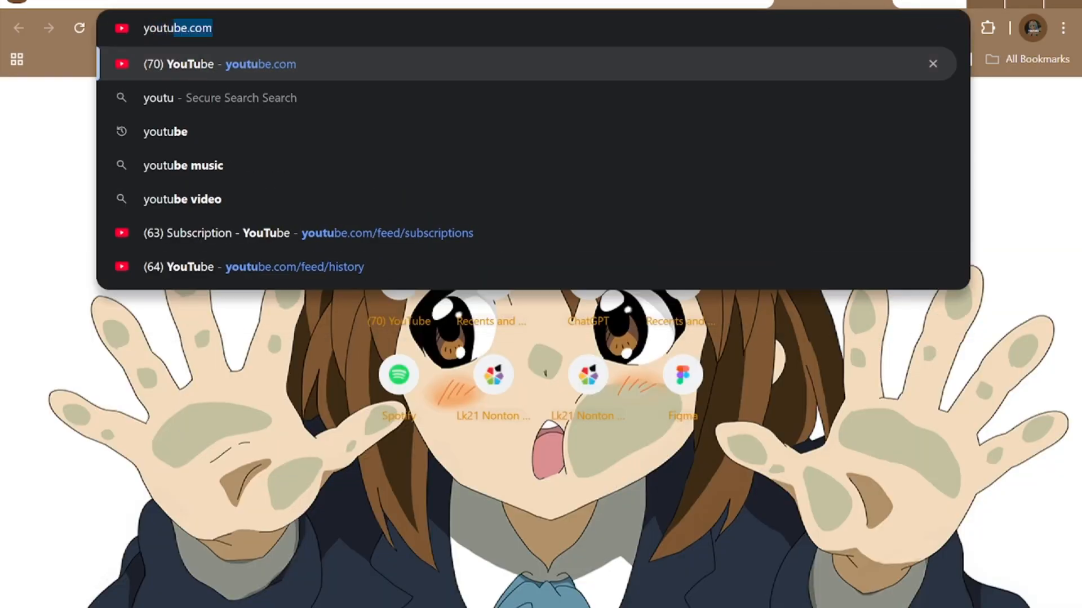
pyautogui.press('Return')
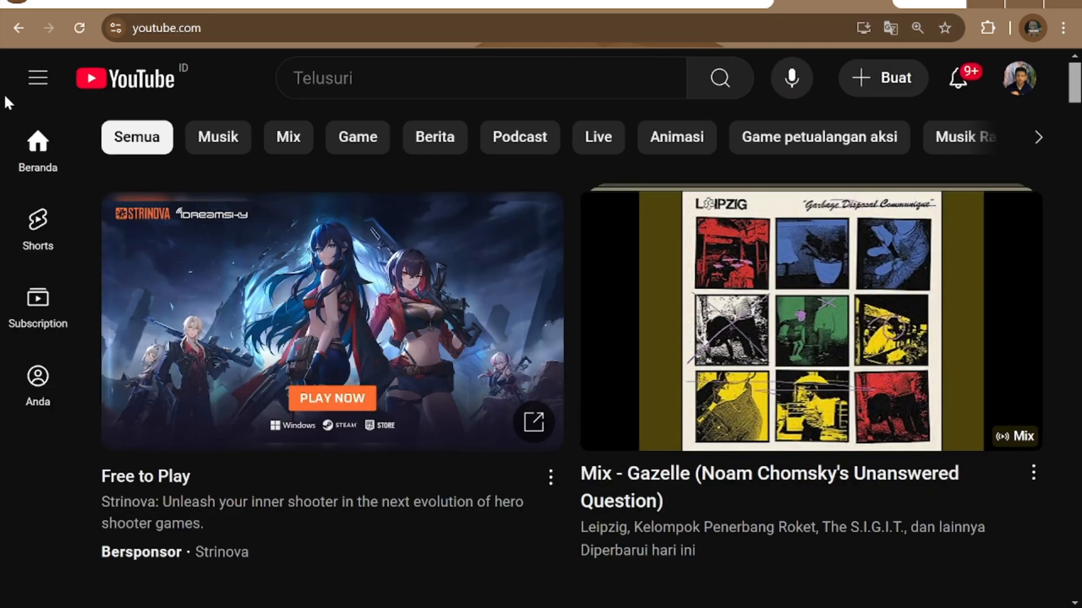
pyautogui.click(25, 78)
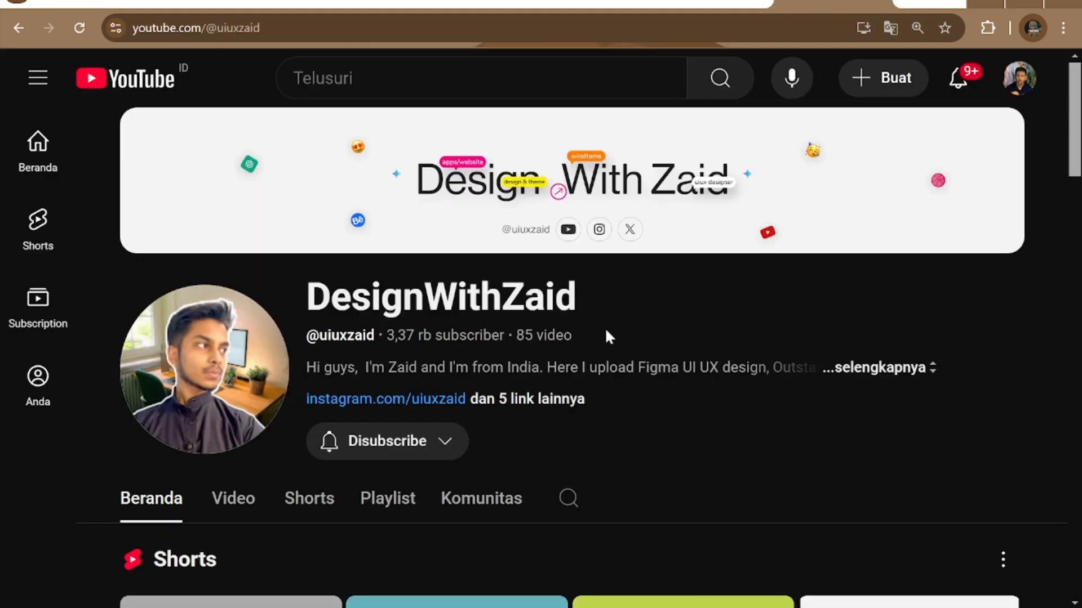
# Look over the channel's description and home page, then switch back to the Figma design file.
pyautogui.click(886, 367)
pyautogui.click(804, 127)
pyautogui.scroll(-5, 579, 461)
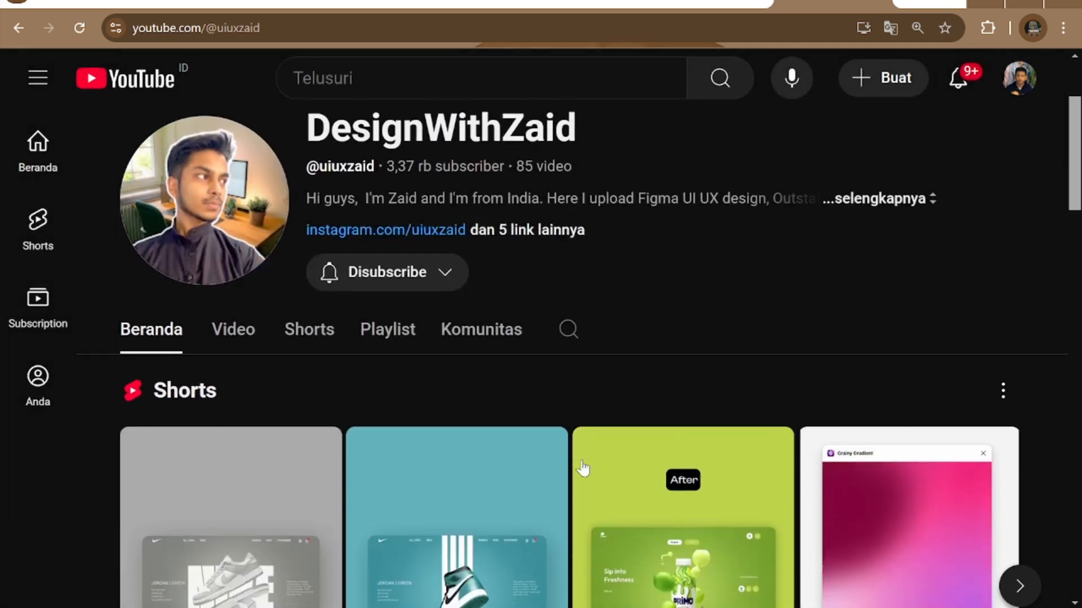
pyautogui.scroll(5, 557, 465)
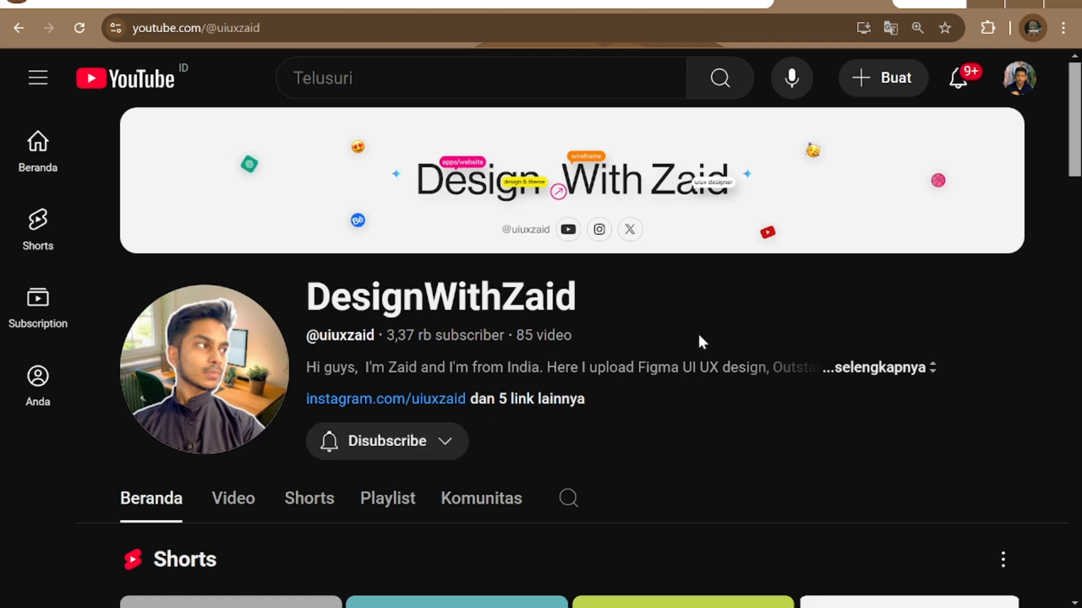
pyautogui.scroll(-2, 619, 399)
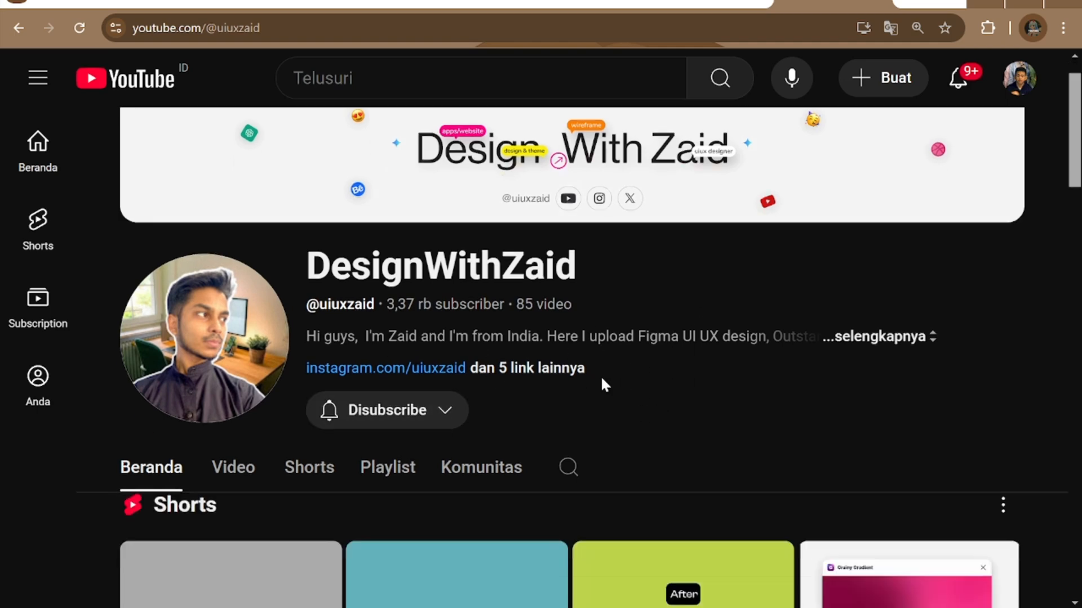
pyautogui.scroll(2, 376, 364)
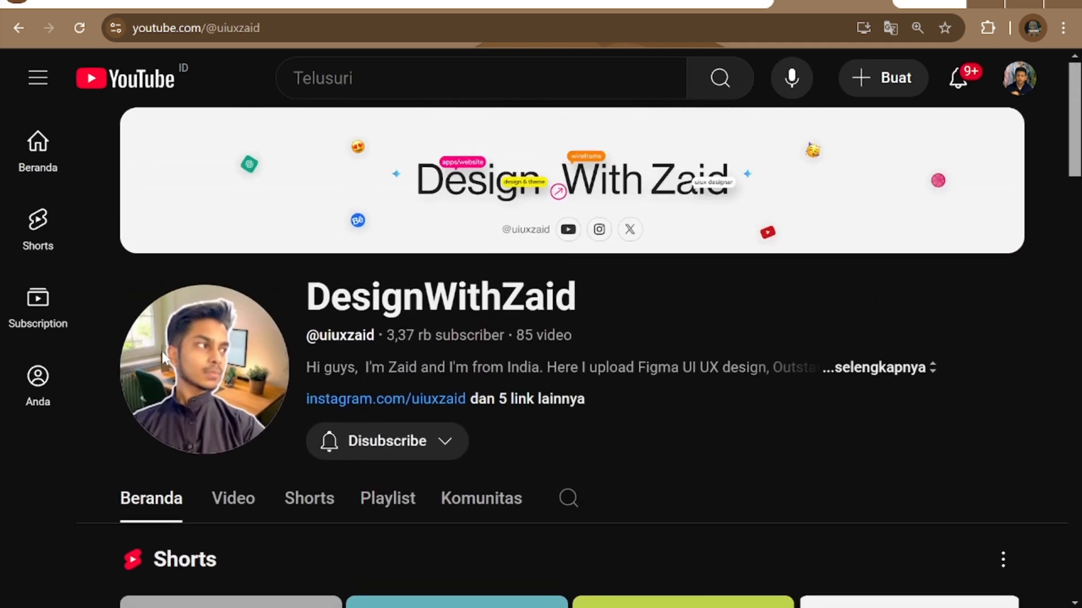
pyautogui.click(95, 3)
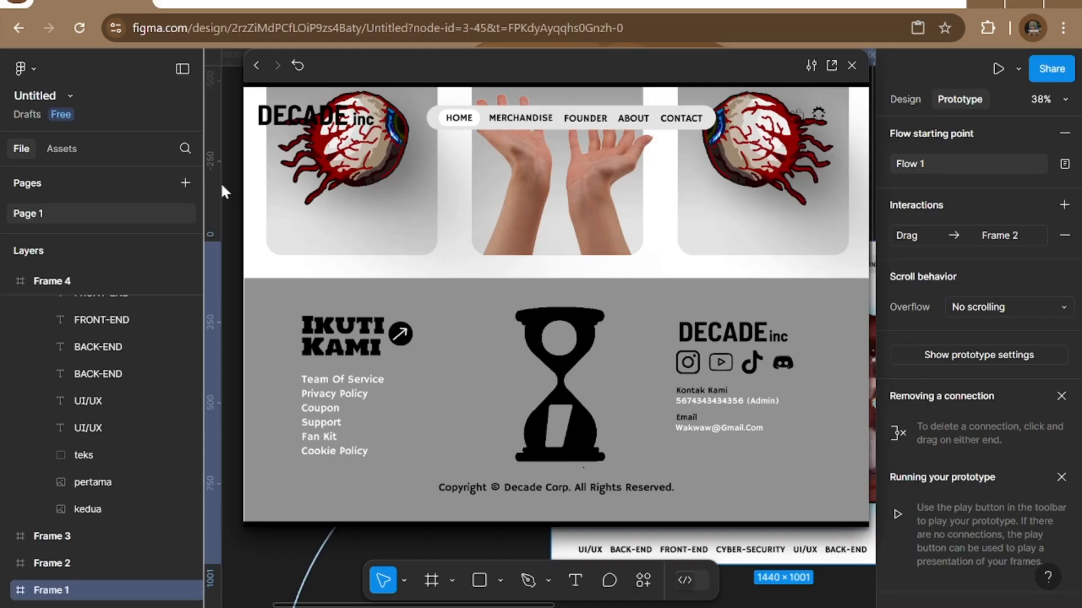